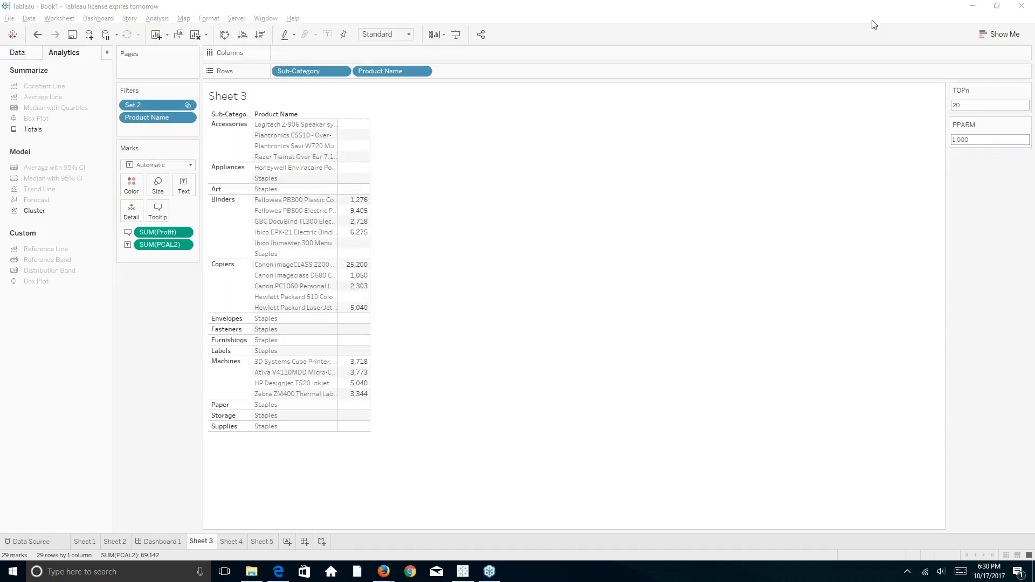
key(XF86AudioRaiseVolume)
key(XF86AudioRaiseVolume)
key(XF86AudioRaiseVolume)
key(XF86AudioRaiseVolume)
key(XF86AudioRaiseVolume)
key(XF86AudioRaiseVolume)
key(XF86AudioRaiseVolume)
key(XF86AudioRaiseVolume)
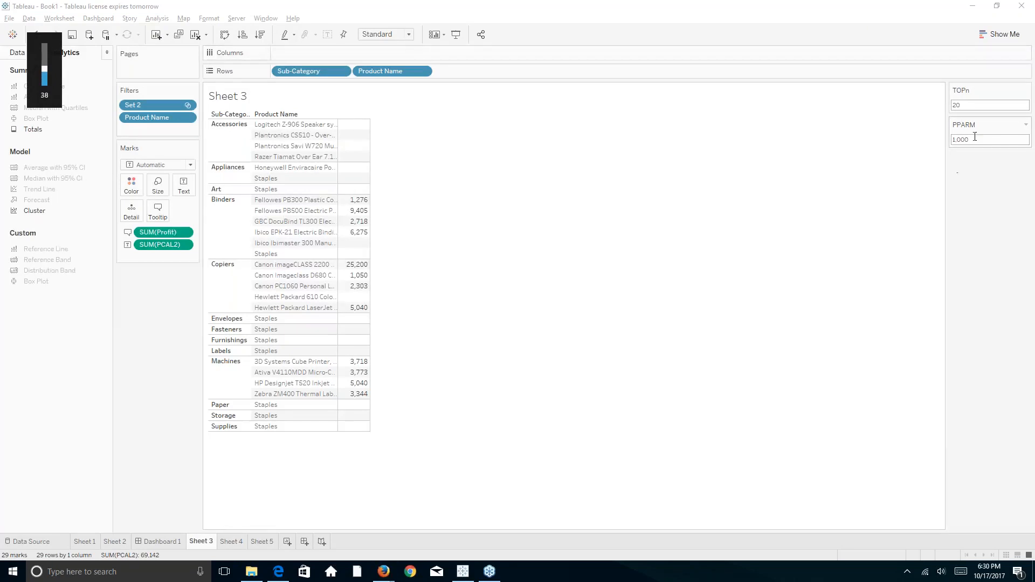
click(954, 141)
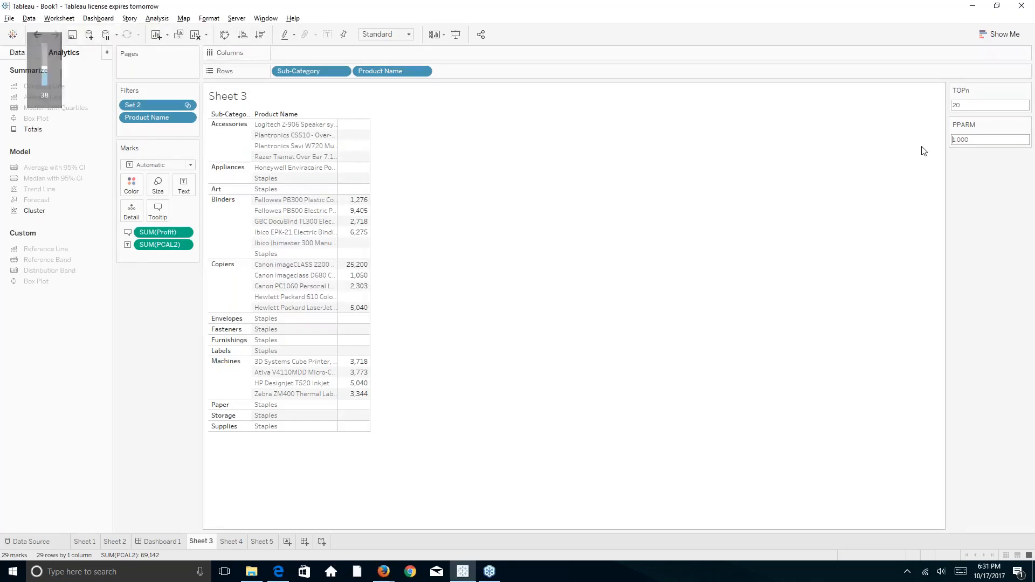
key(Delete)
key(Delete)
key(Delete)
key(Delete)
key(Delete)
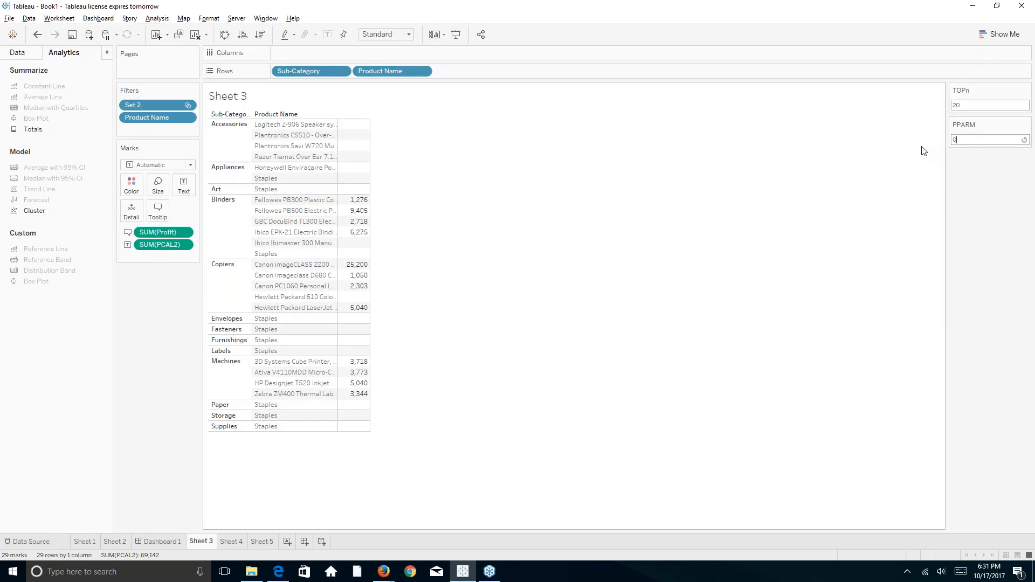
text(1)
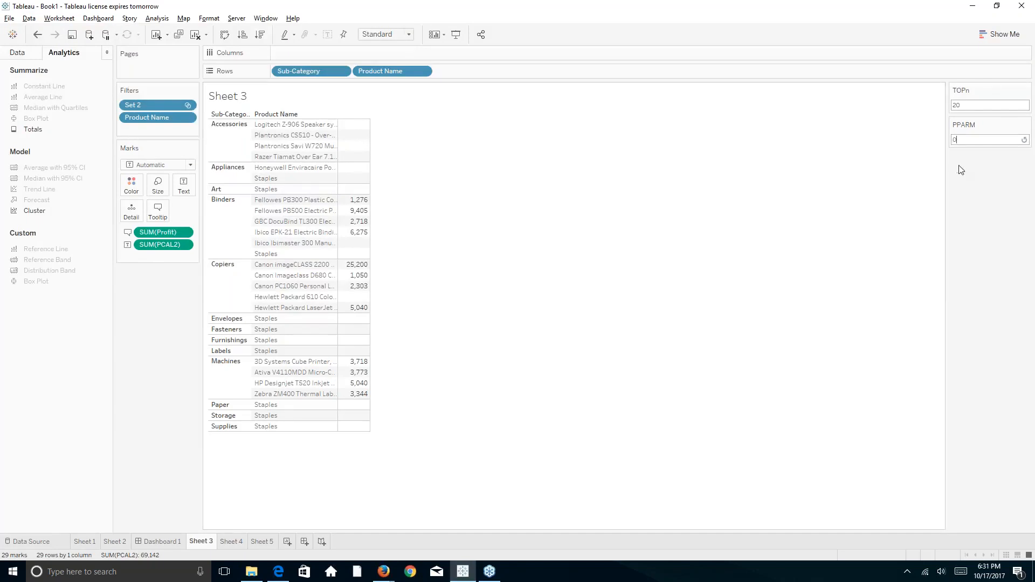
key(Return)
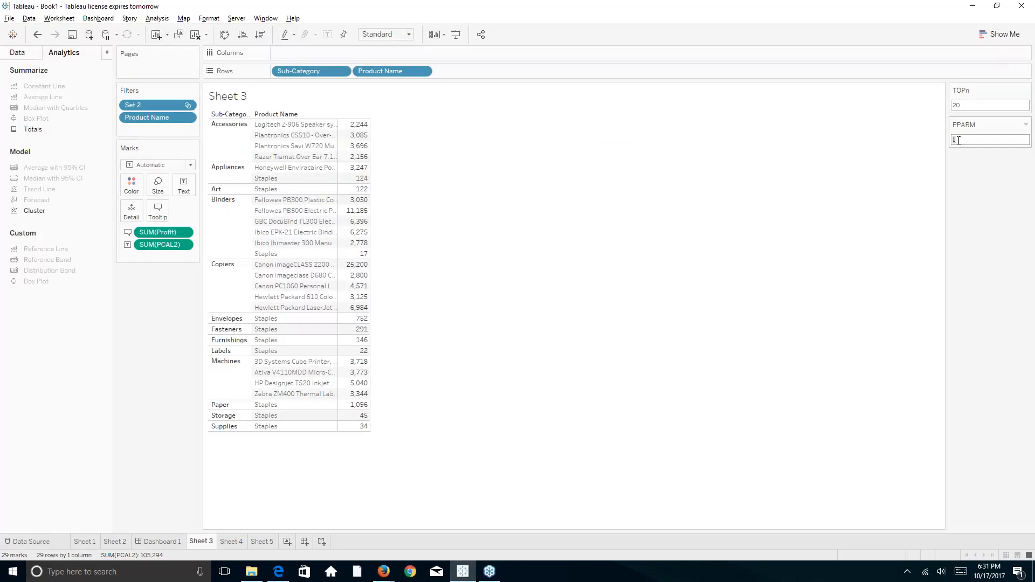
text(1000)
key(Return)
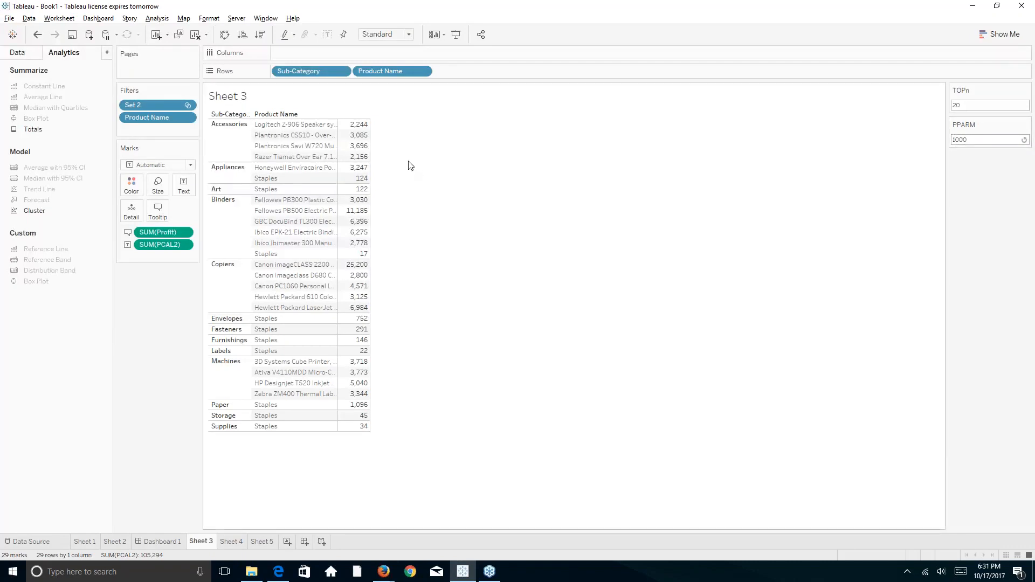
click(965, 186)
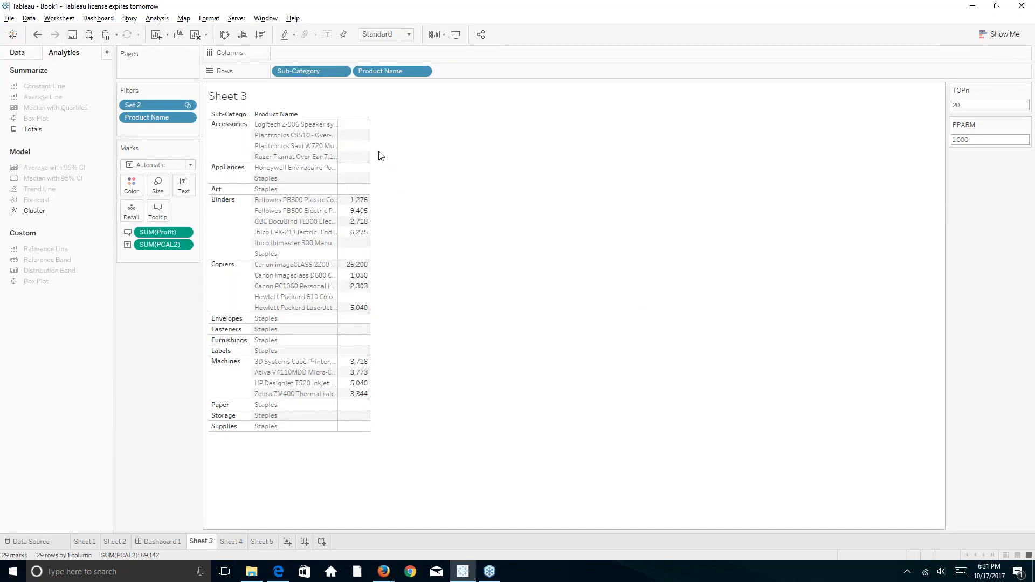
click(980, 141)
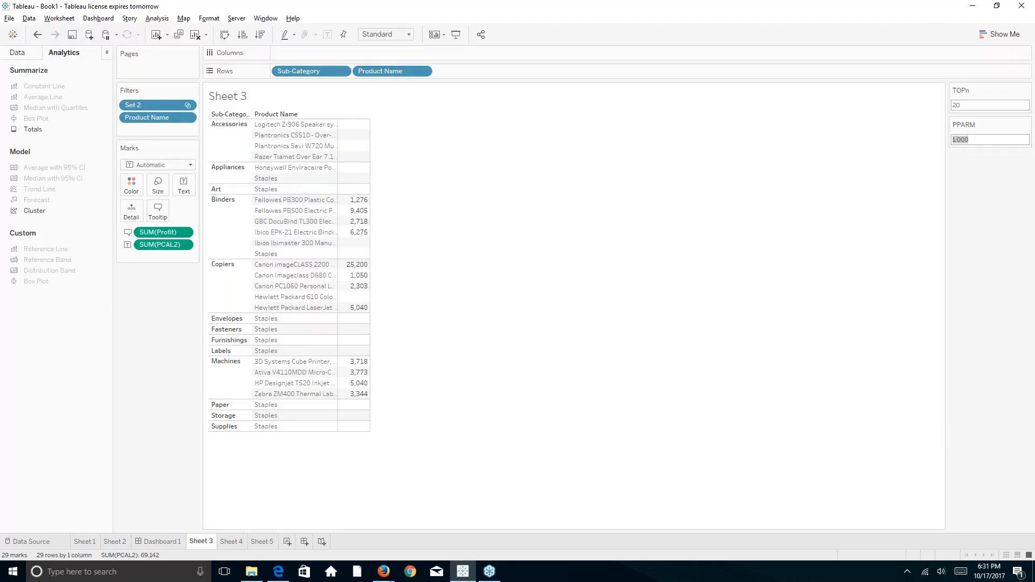
Review PCAL2's formula IF [Profit] > [PPARM] THEN [Profit] END and close it unchanged
click(16, 54)
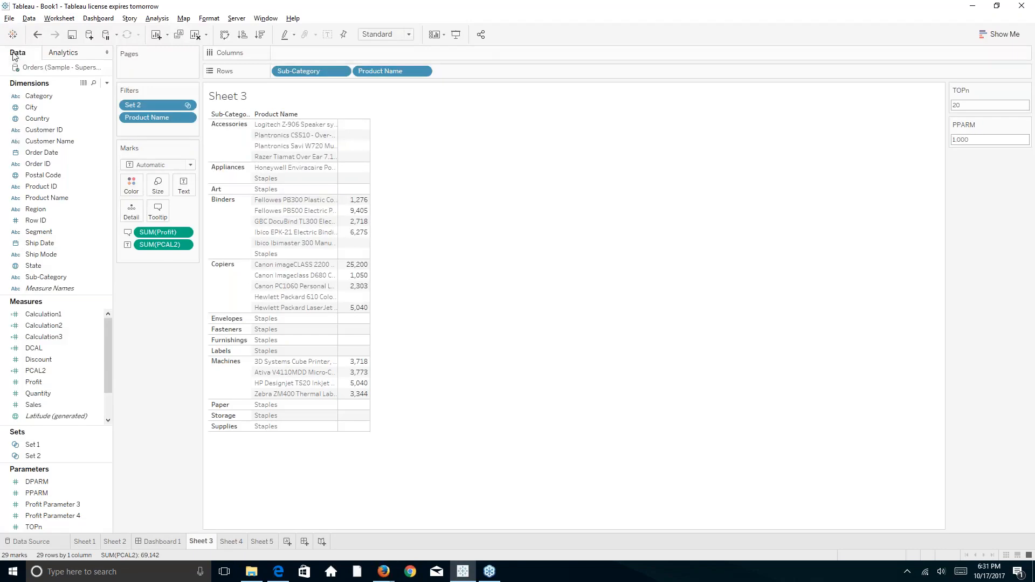
click(38, 372)
right_click(38, 372)
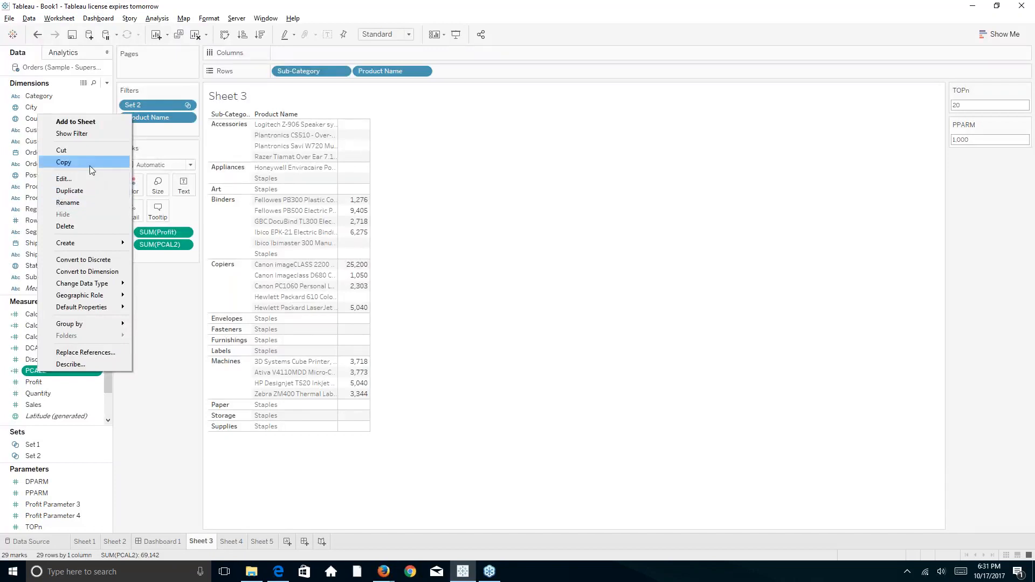
click(64, 178)
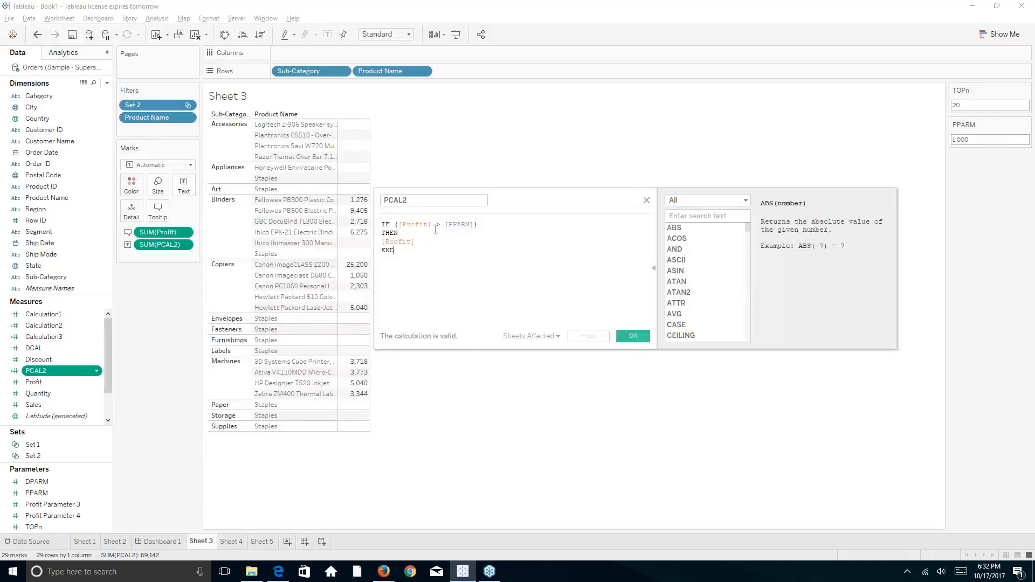
click(631, 337)
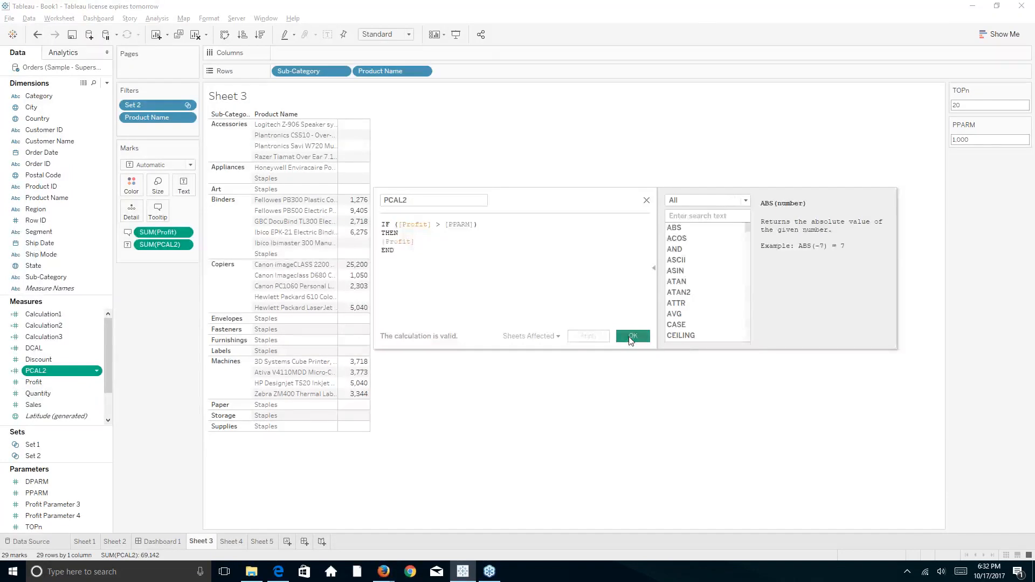
click(990, 142)
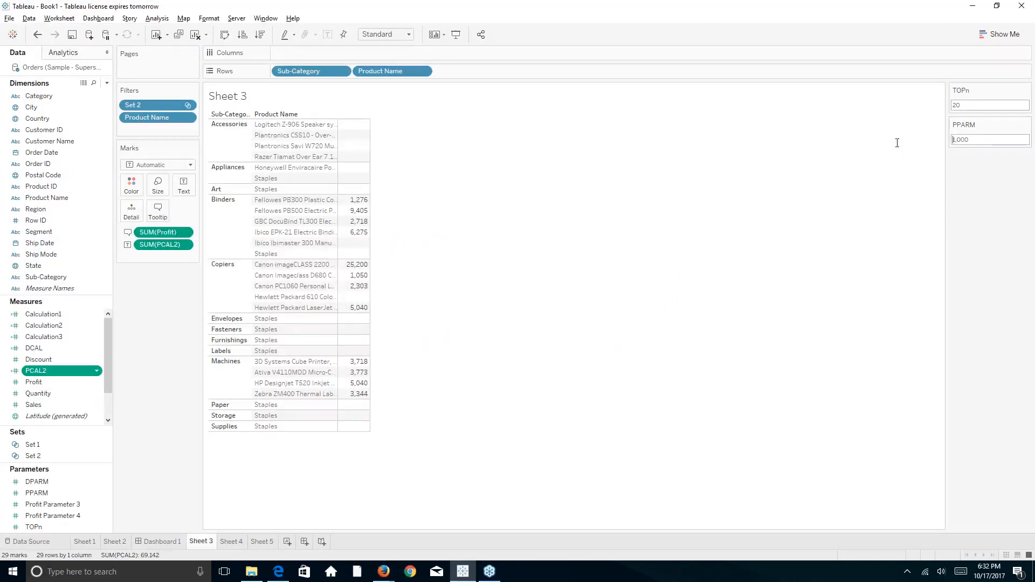
key(Delete)
key(Delete)
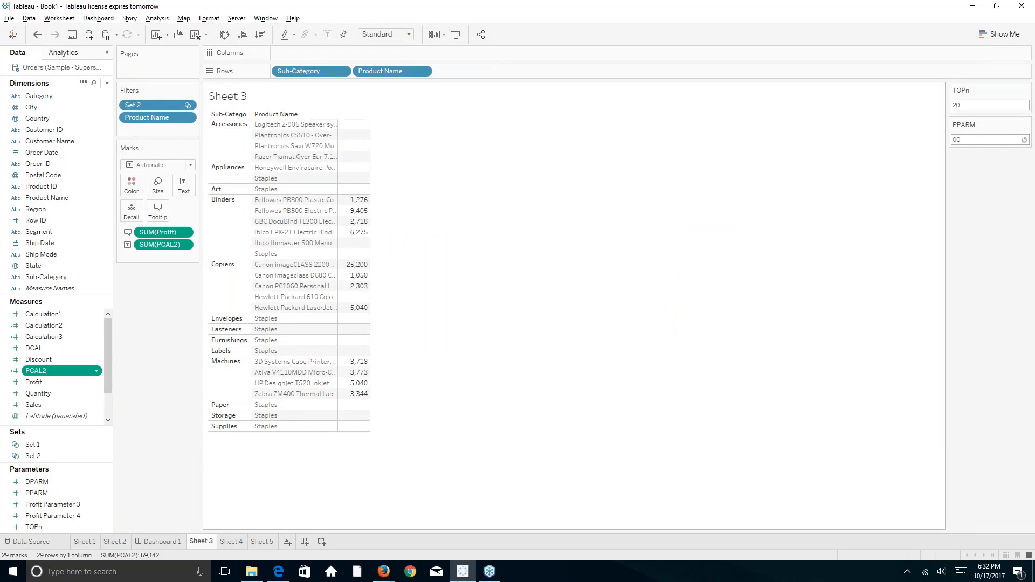
key(Delete)
key(Delete)
text(1)
key(Return)
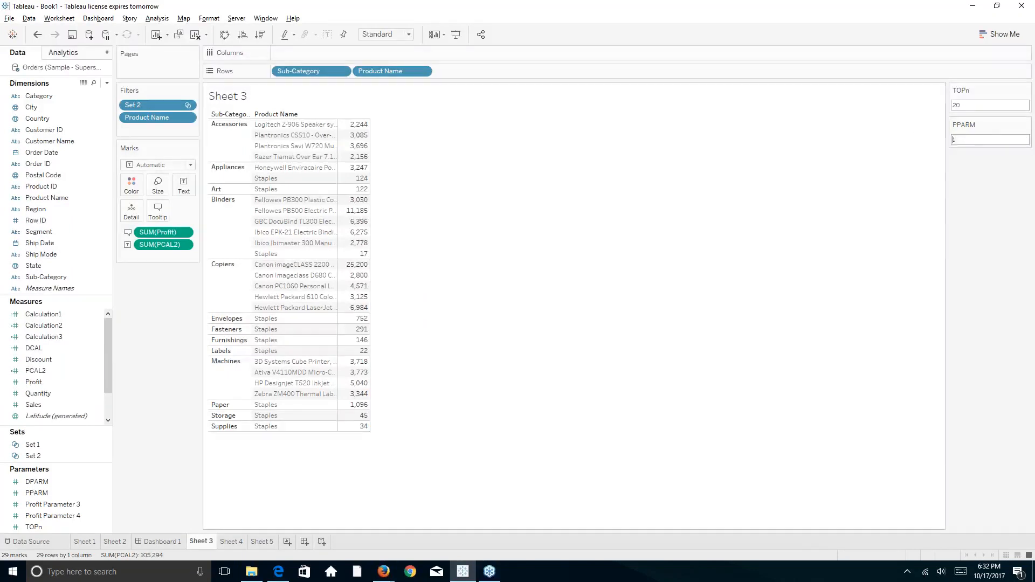
text(0)
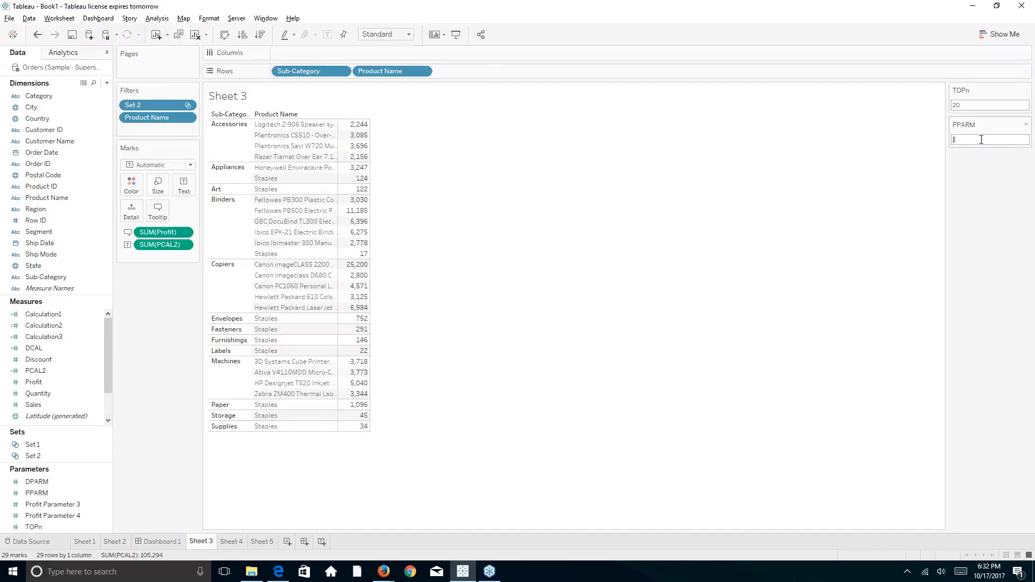
text(1000)
key(Return)
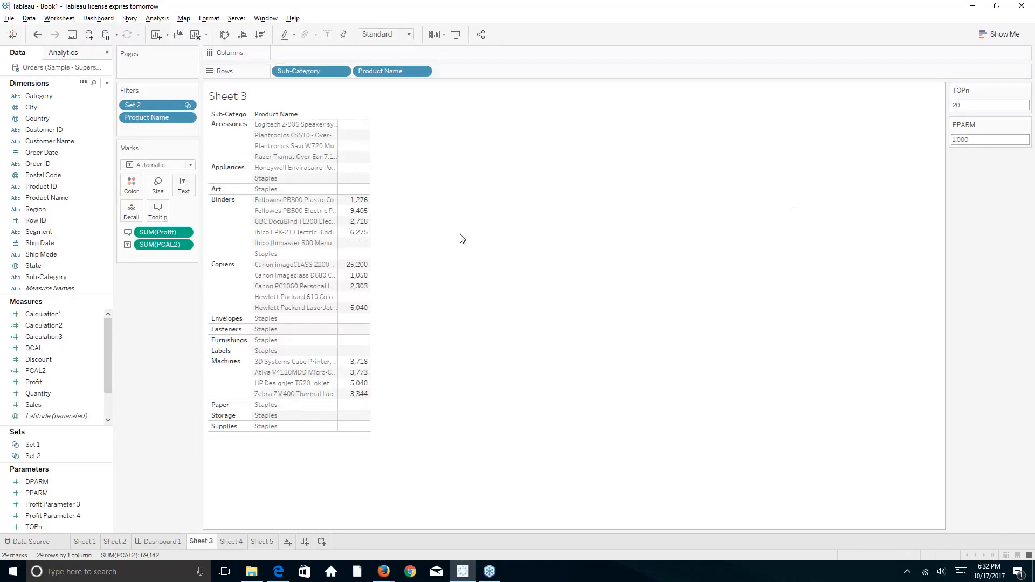
Reopen PCAL2 and replace its END line with an ELSE keyword on a new line
right_click(43, 375)
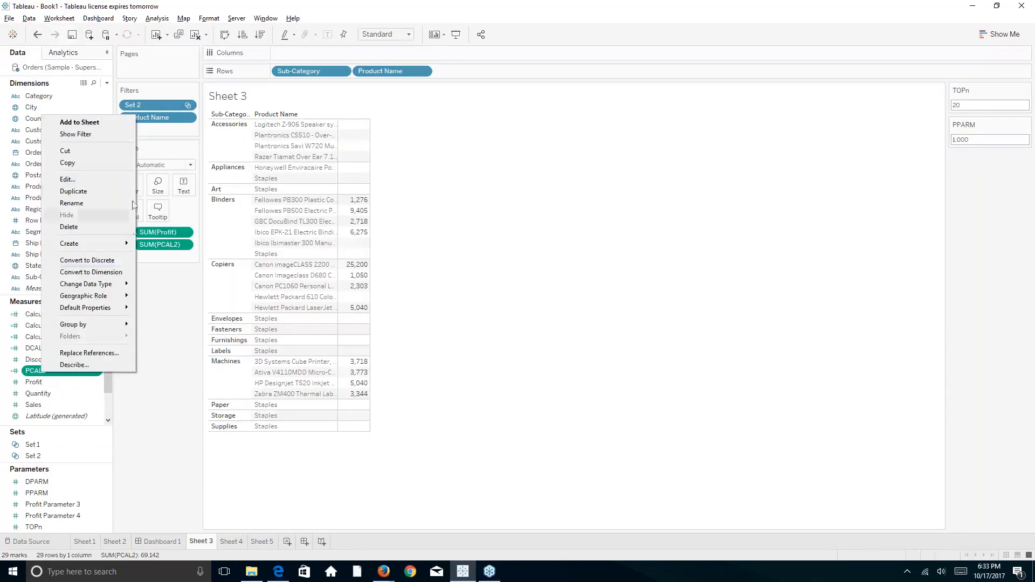
click(124, 179)
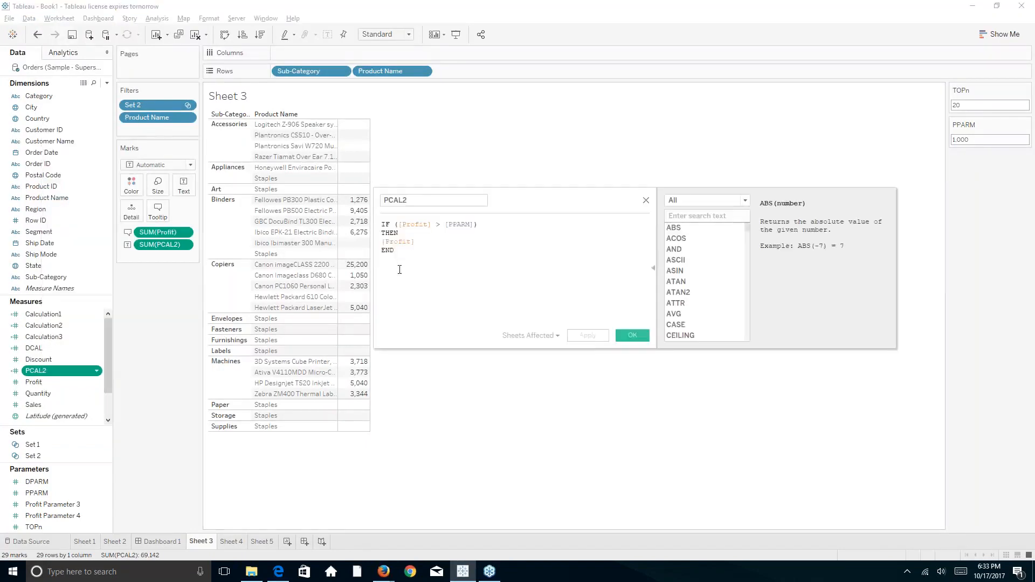
key(BackSpace)
key(BackSpace)
key(BackSpace)
text(Else)
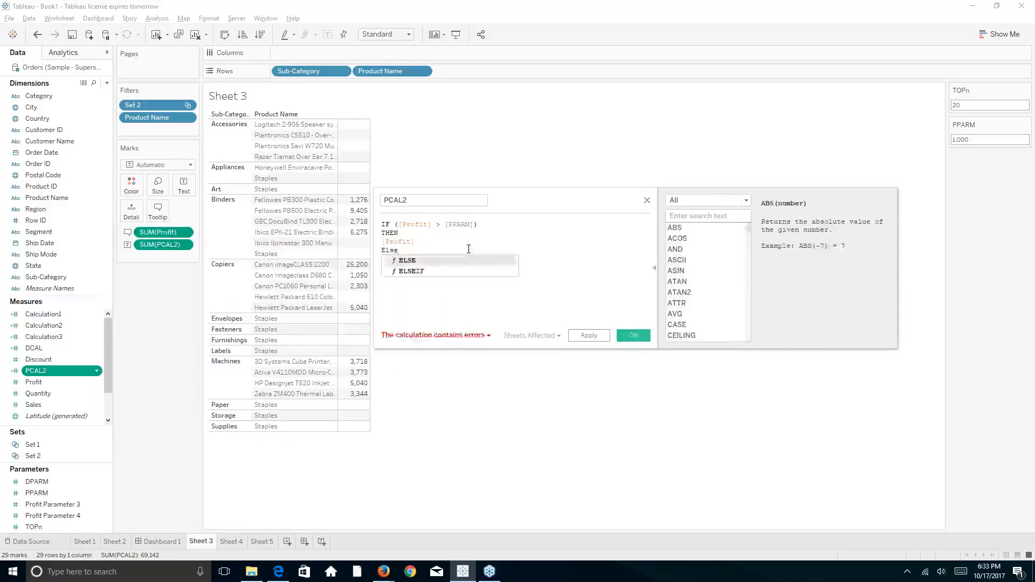
key(Return)
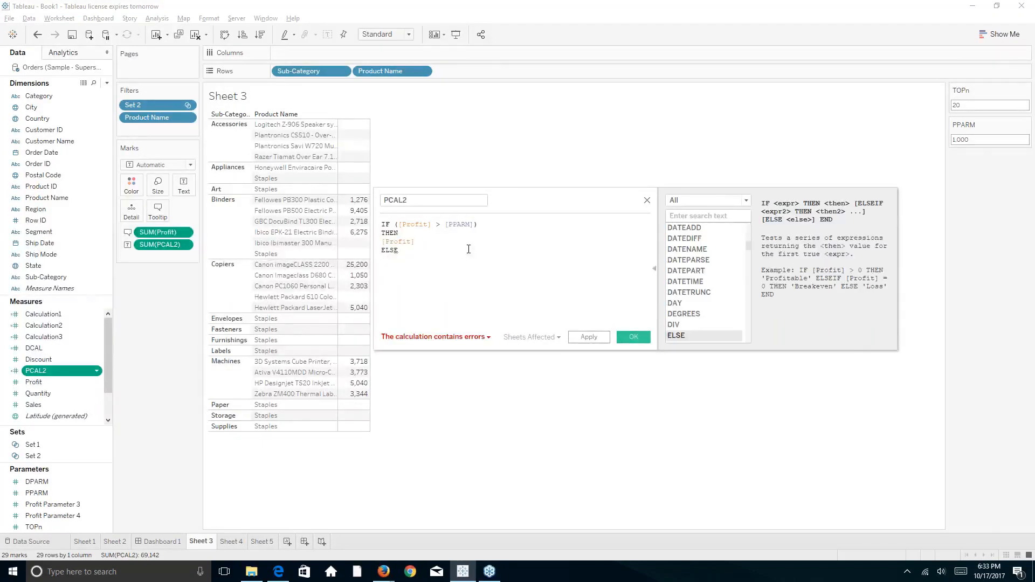
key(Return)
Make the ELSE branch return -[Profit], finish with end, and apply the formula
text(-pro)
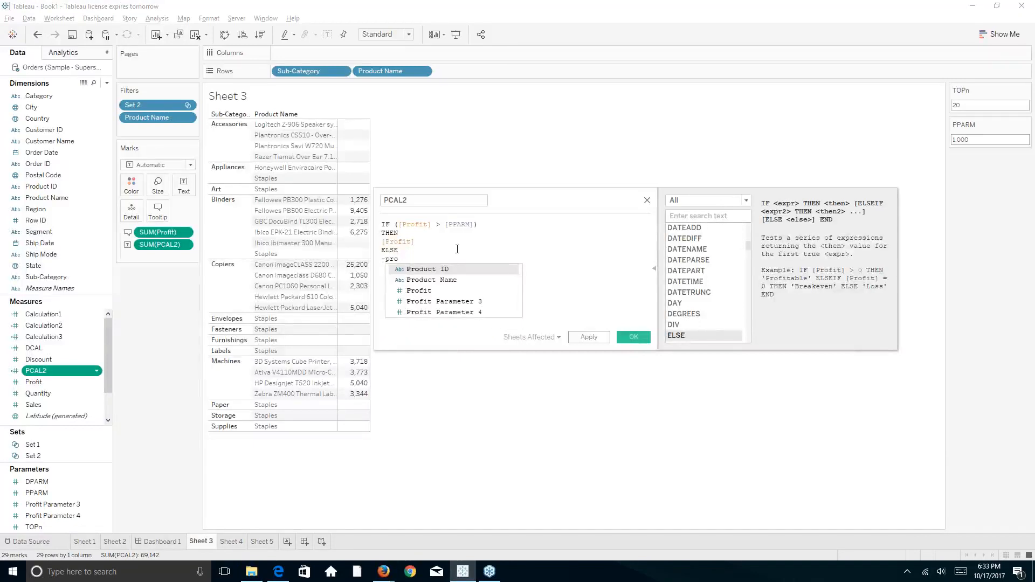
click(409, 292)
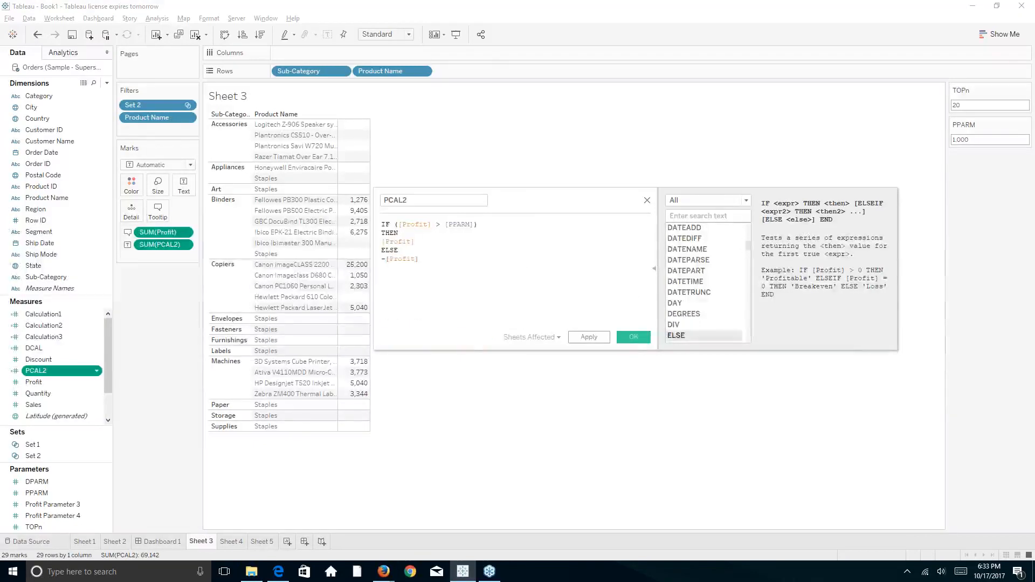
key(Return)
text(end)
key(Return)
click(598, 337)
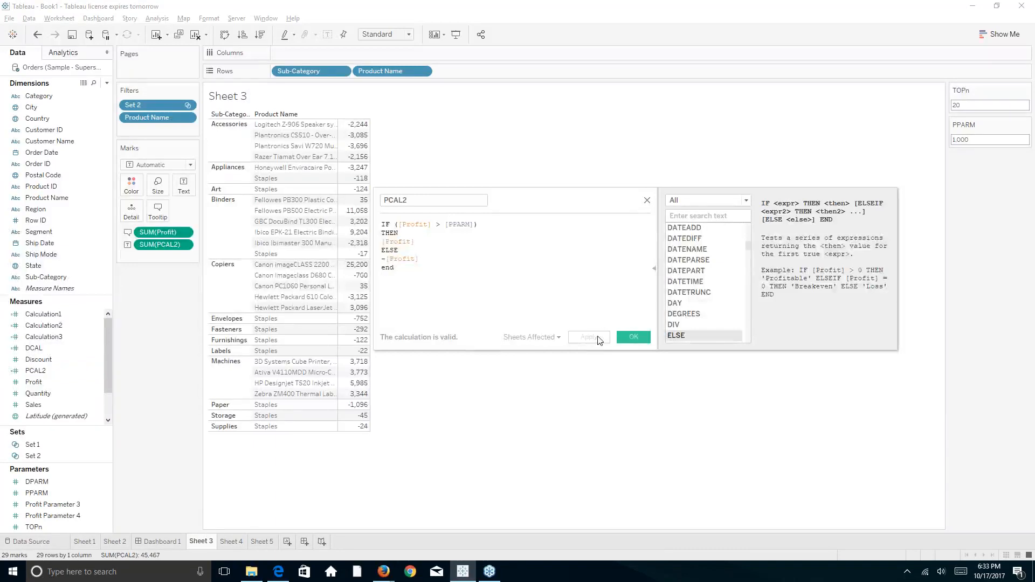
click(629, 338)
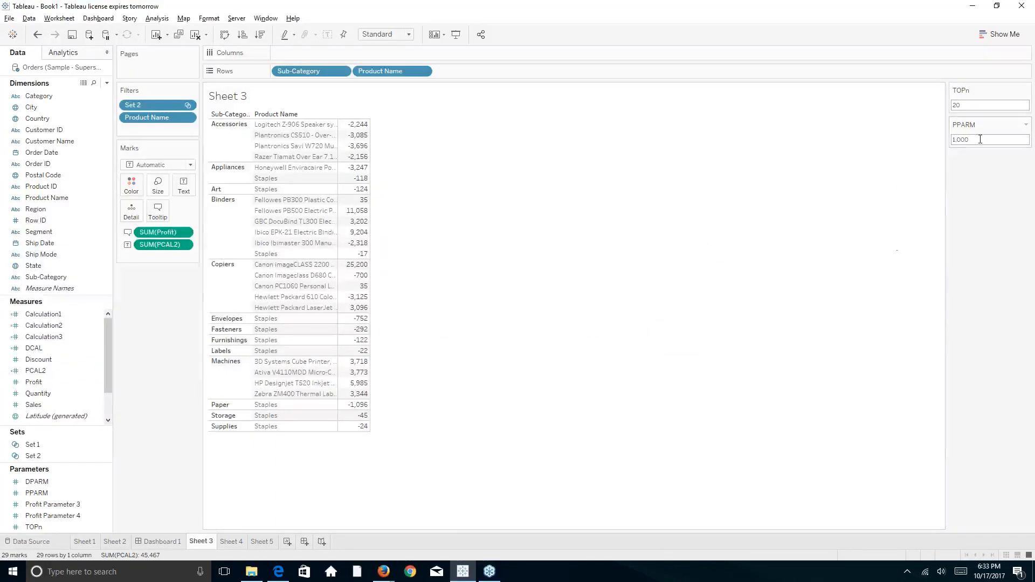
key(Delete)
key(Delete)
key(Delete)
key(Delete)
key(Delete)
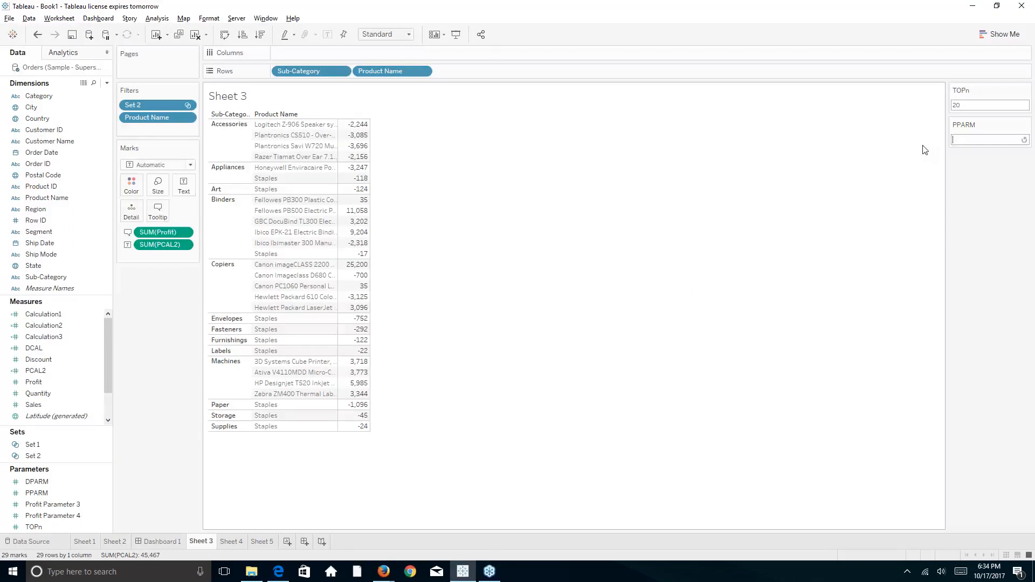
text(1)
key(Return)
click(962, 141)
text(100)
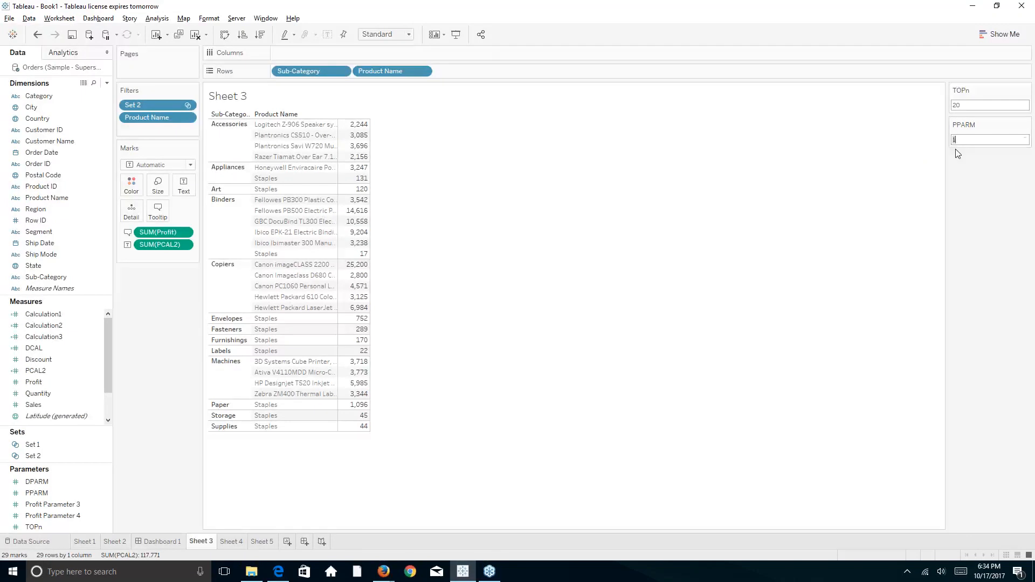
click(961, 201)
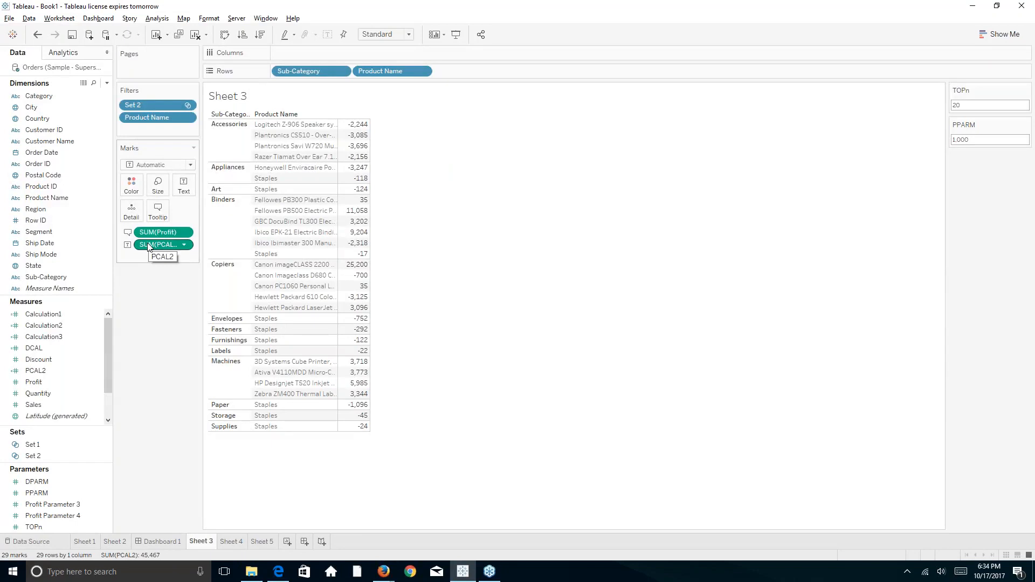
Move SUM(PCAL2) to Color, return it to Text, and reopen the PCAL2 calculation
drag(148, 246, 134, 190)
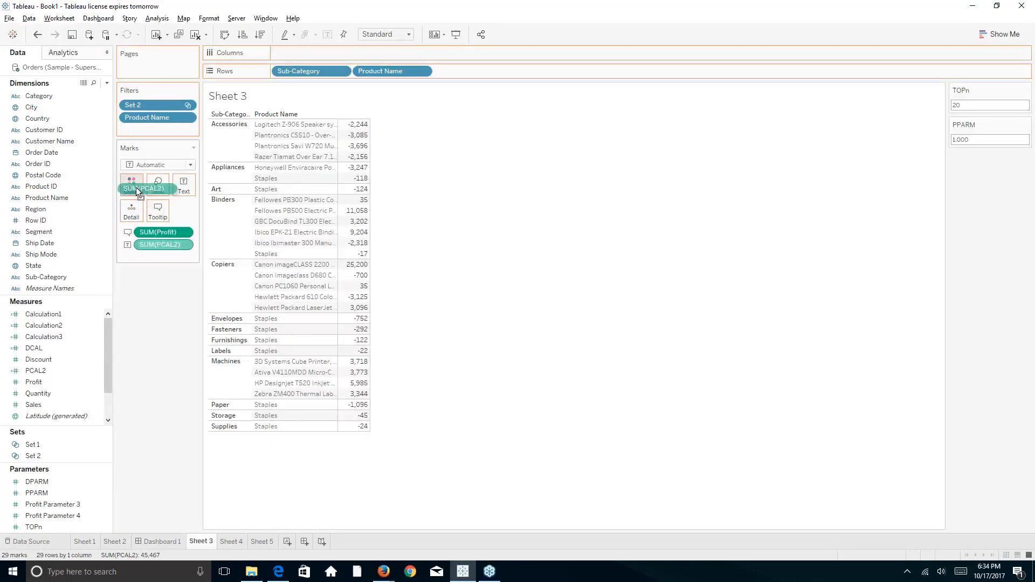
drag(136, 186, 144, 242)
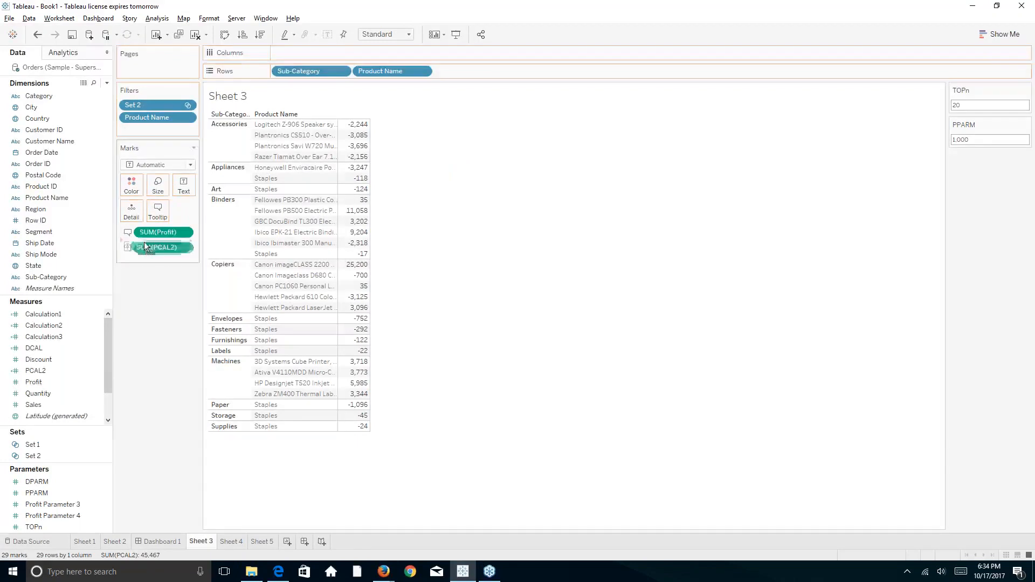
right_click(44, 371)
click(63, 178)
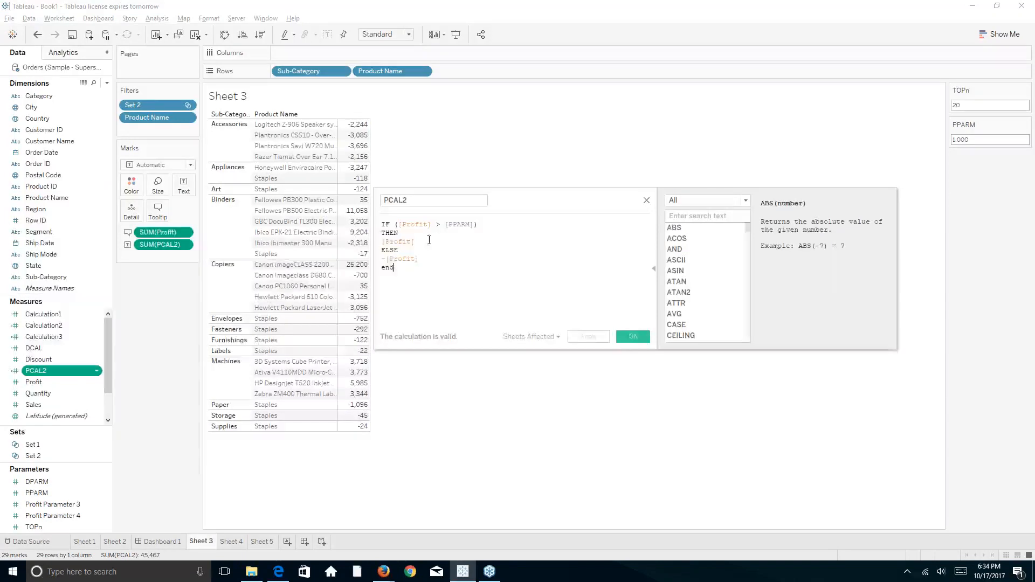
click(382, 241)
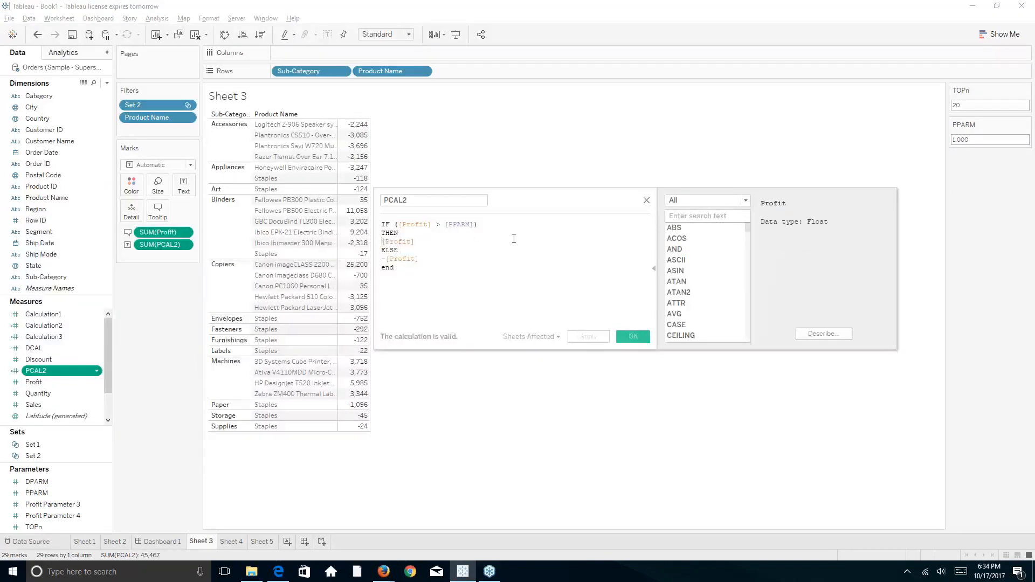
Replace [Profit] on the THEN line with "green", triggering a string-versus-float mismatch error
text("gre)
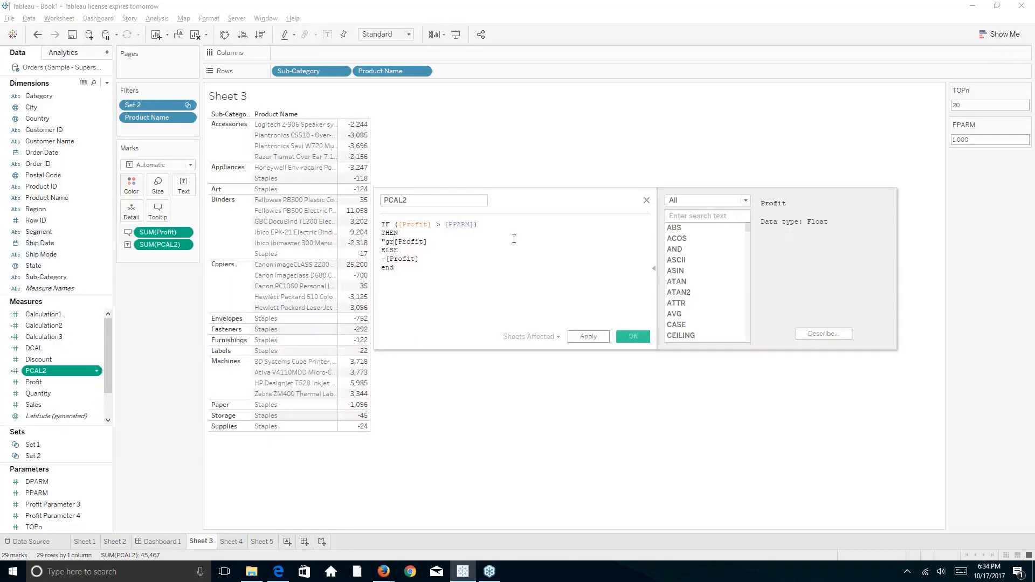
text(en)
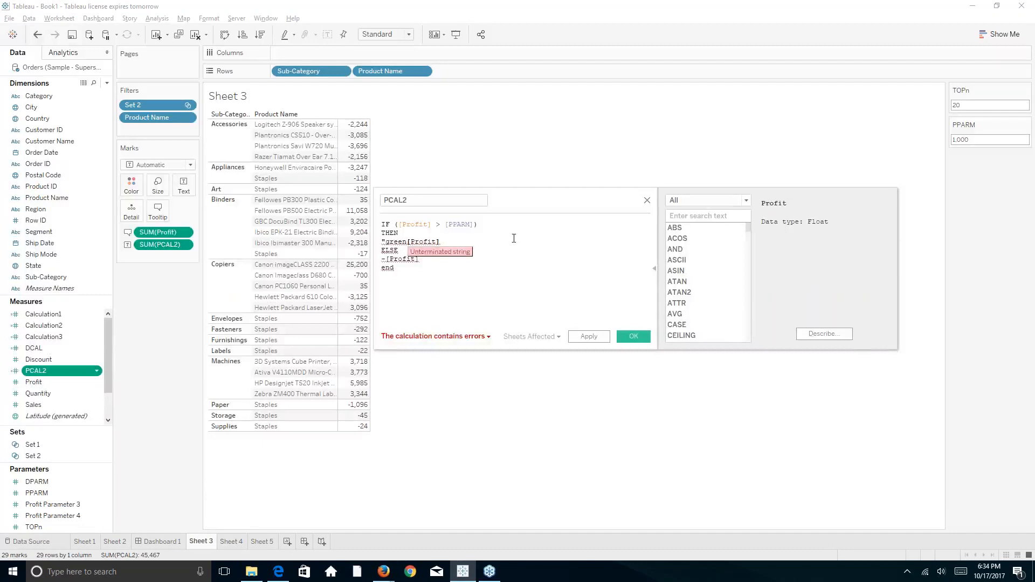
key(Delete)
key(Delete)
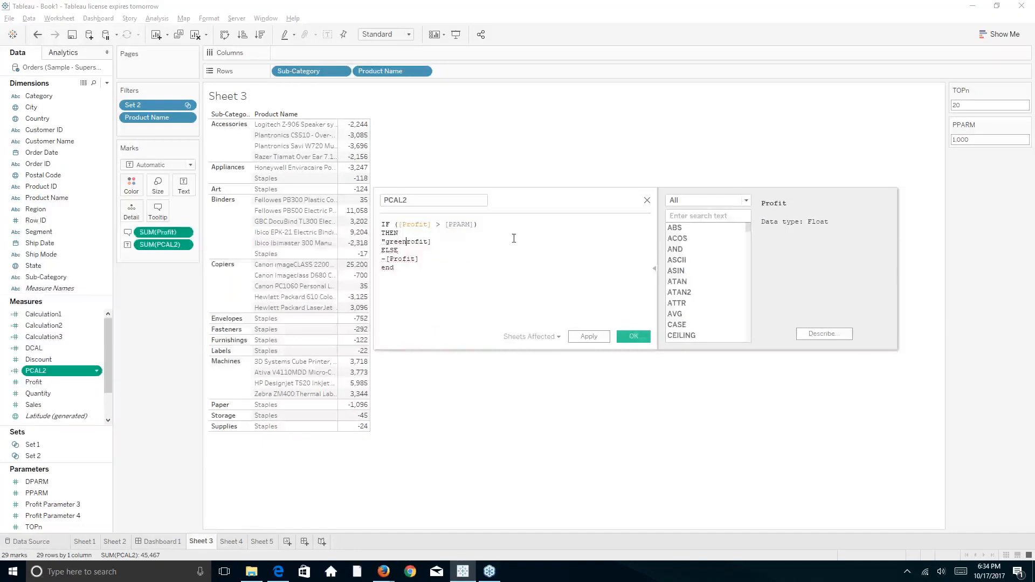
key(Delete)
key(Delete)
key(Delete)
key(Delete)
key(Delete)
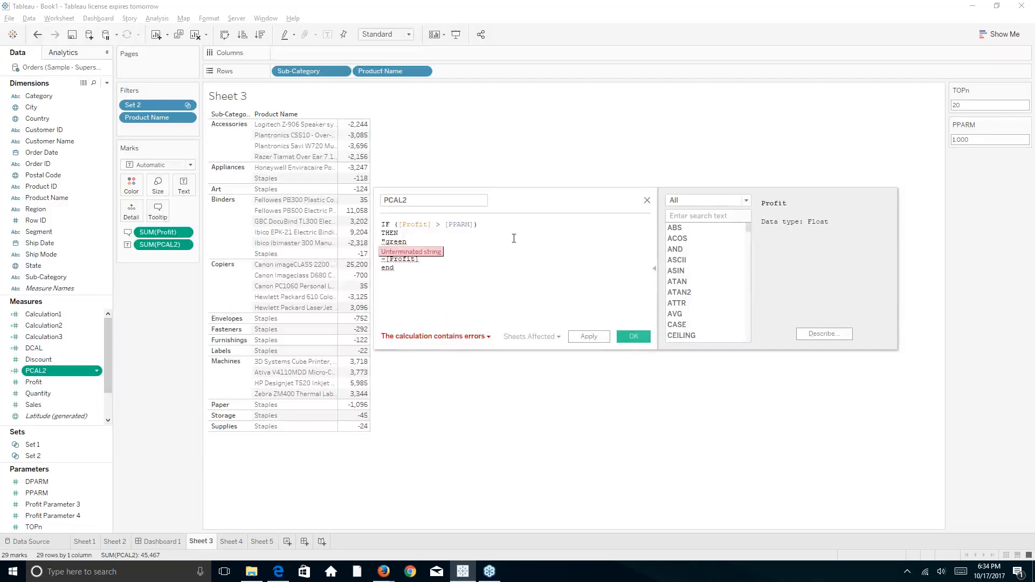
text(")
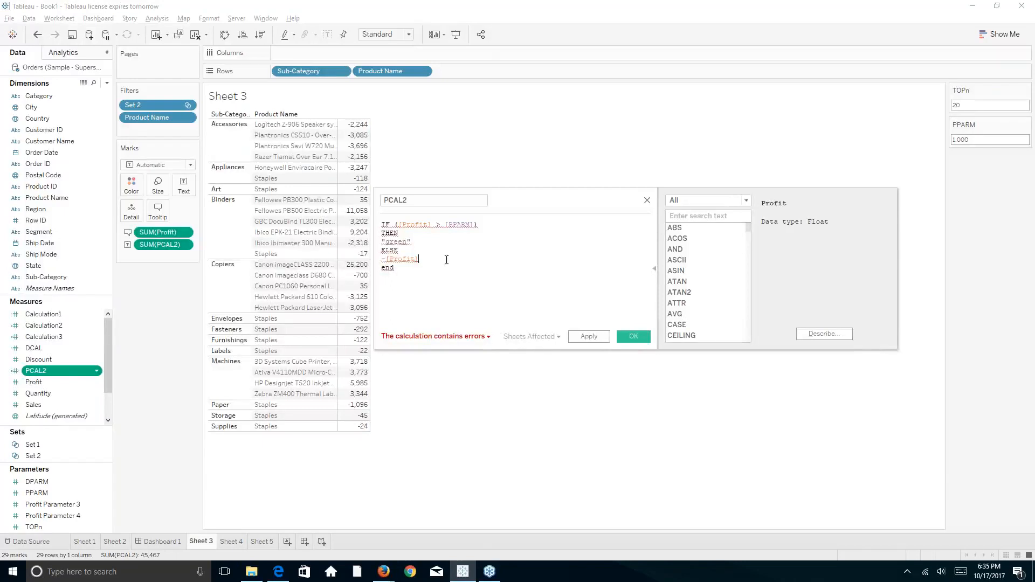
mouse_move(488, 336)
click(422, 242)
Swap "green" for a [Category] reference, check the error details, then start deleting it
drag(411, 241, 383, 247)
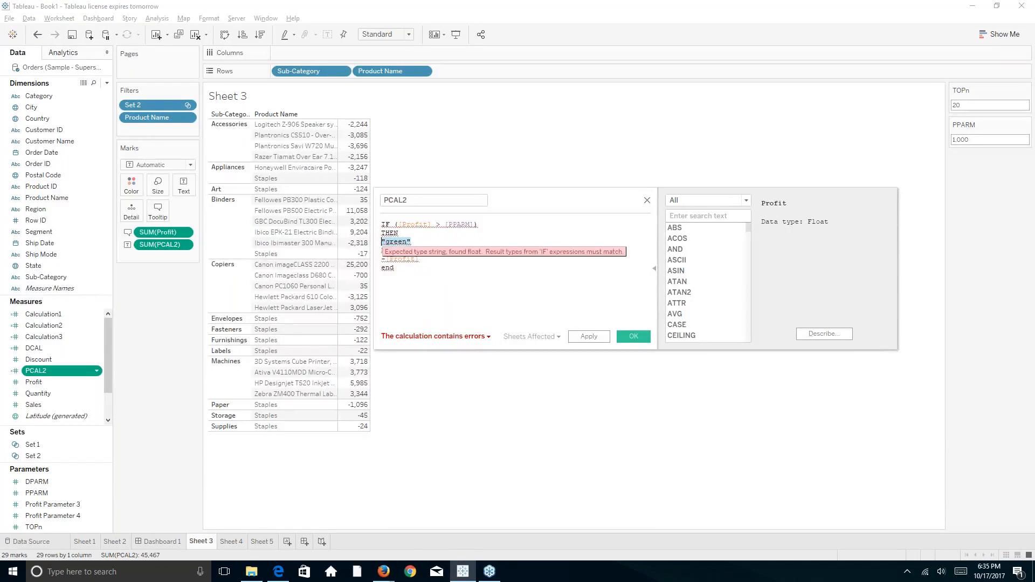
key(BackSpace)
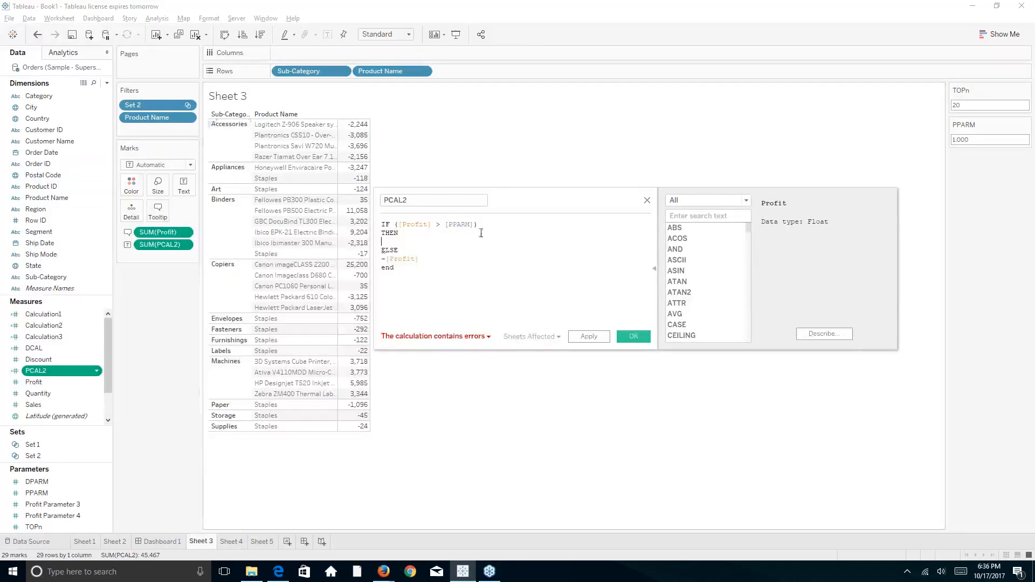
text(c)
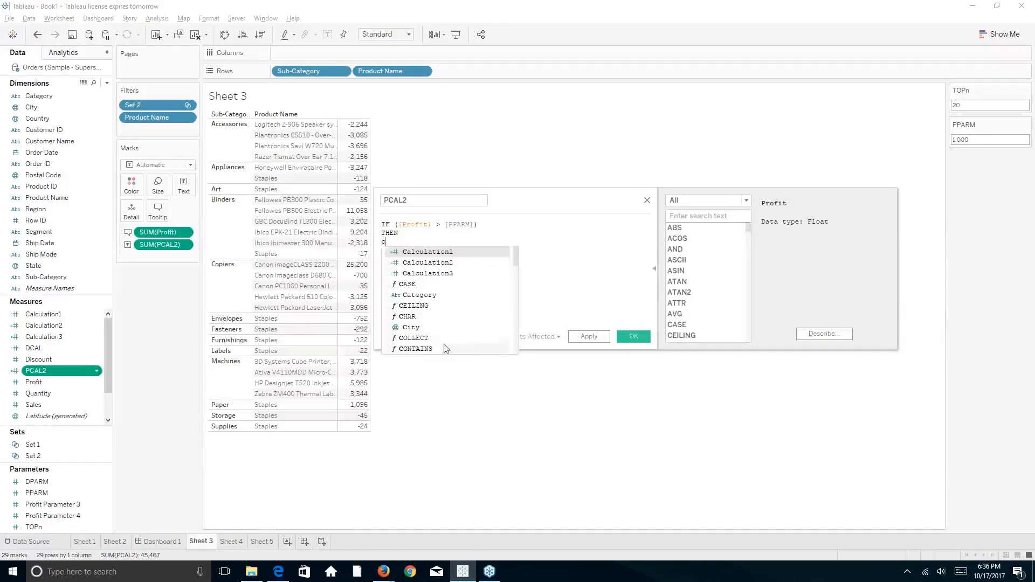
click(468, 296)
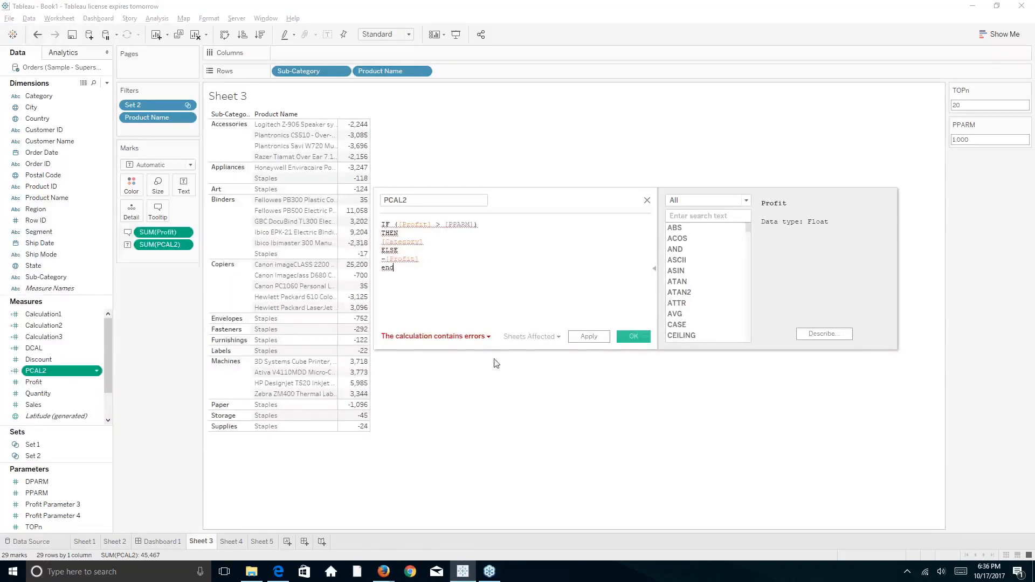
click(489, 337)
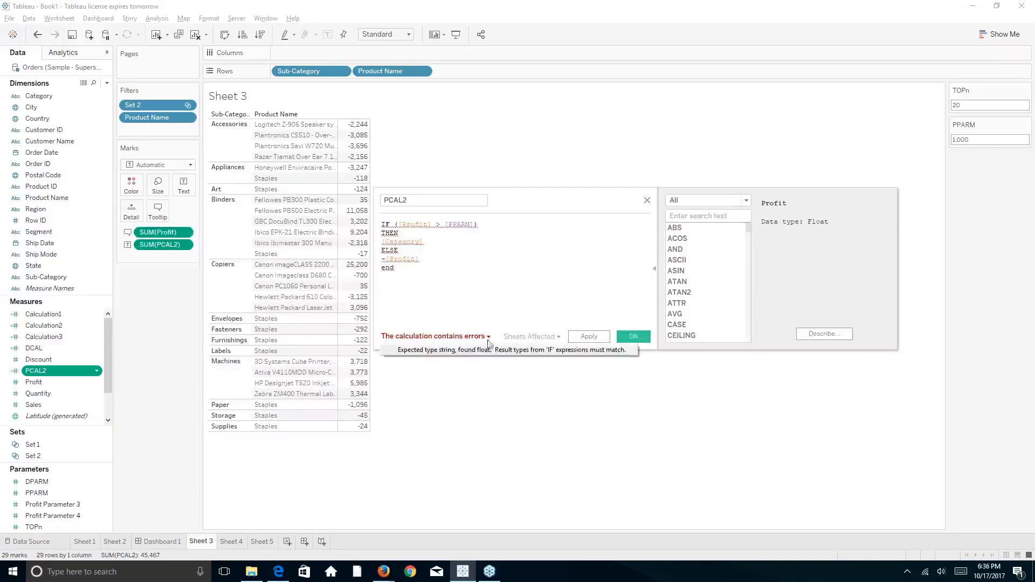
click(429, 242)
key(BackSpace)
key(BackSpace)
key(BackSpace)
key(BackSpace)
key(BackSpace)
key(BackSpace)
key(BackSpace)
key(BackSpace)
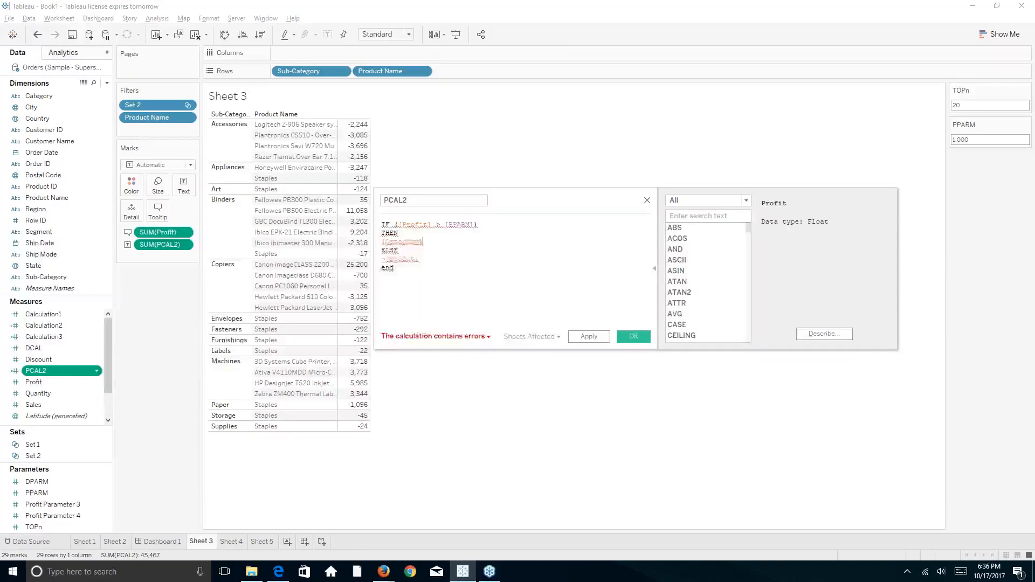
Make PCAL2 return 999 after THEN and 0 after ELSE, and save it
key(BackSpace)
key(BackSpace)
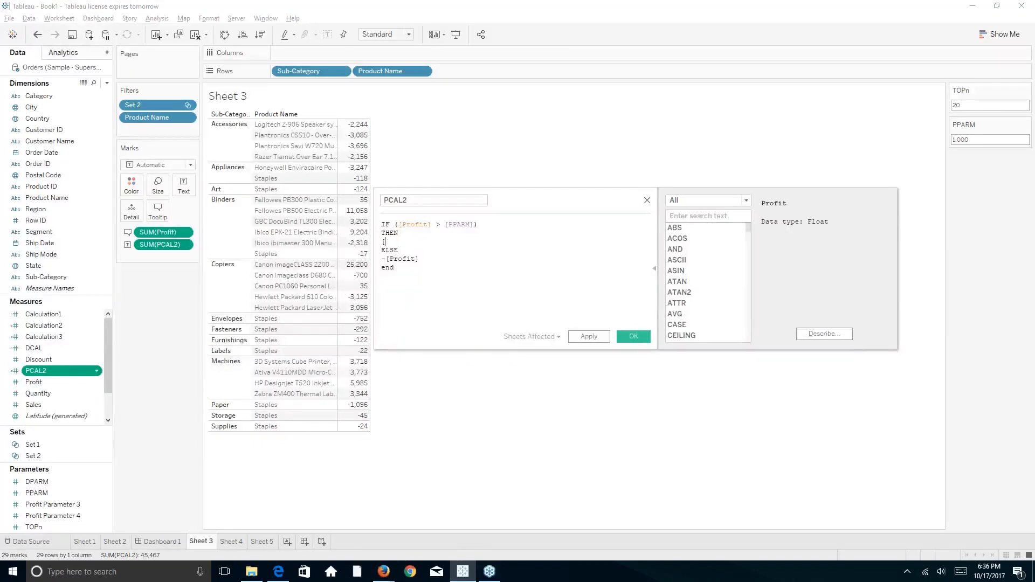
text(999)
click(434, 257)
key(BackSpace)
key(BackSpace)
key(BackSpace)
key(BackSpace)
key(BackSpace)
key(BackSpace)
key(BackSpace)
key(BackSpace)
key(BackSpace)
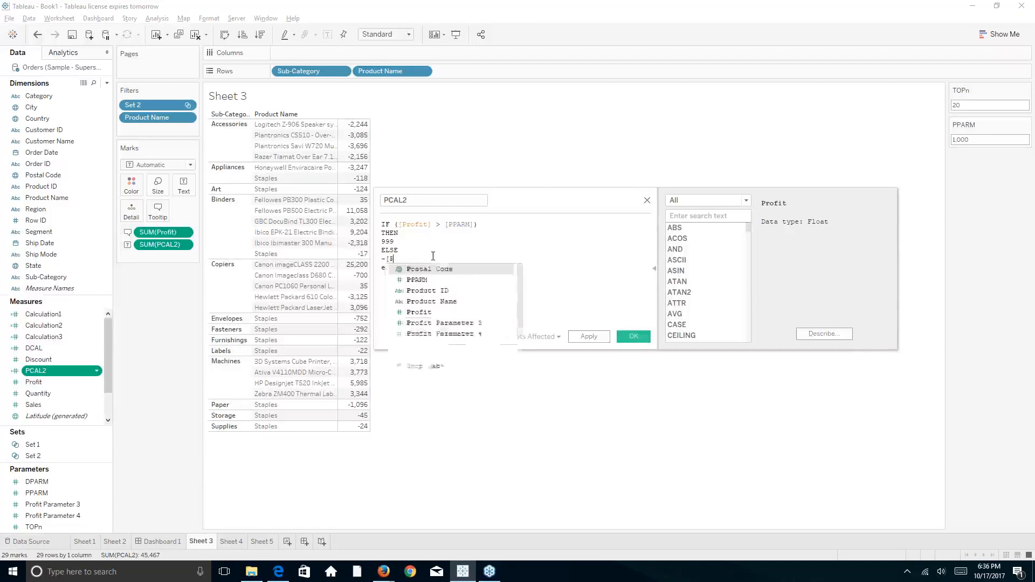
text(0)
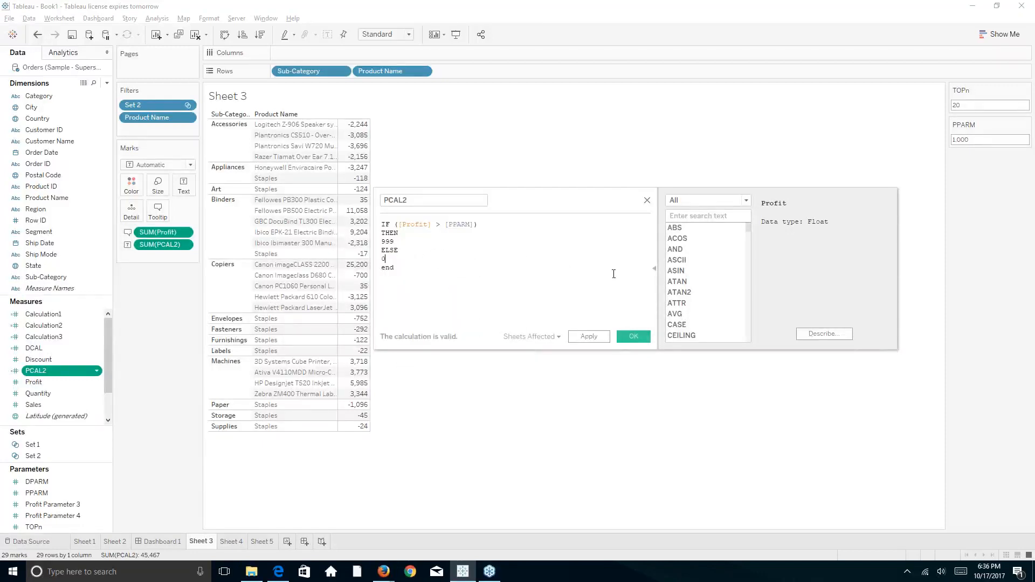
click(627, 337)
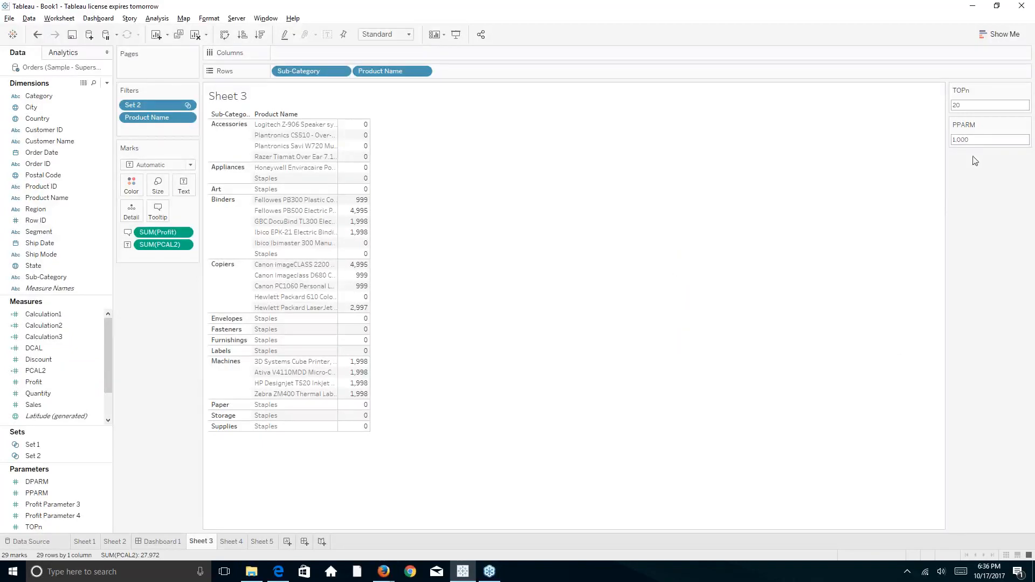
Lower the PPARM threshold from 1,000 by entering 0 in its parameter control
click(980, 141)
text(0)
key(Return)
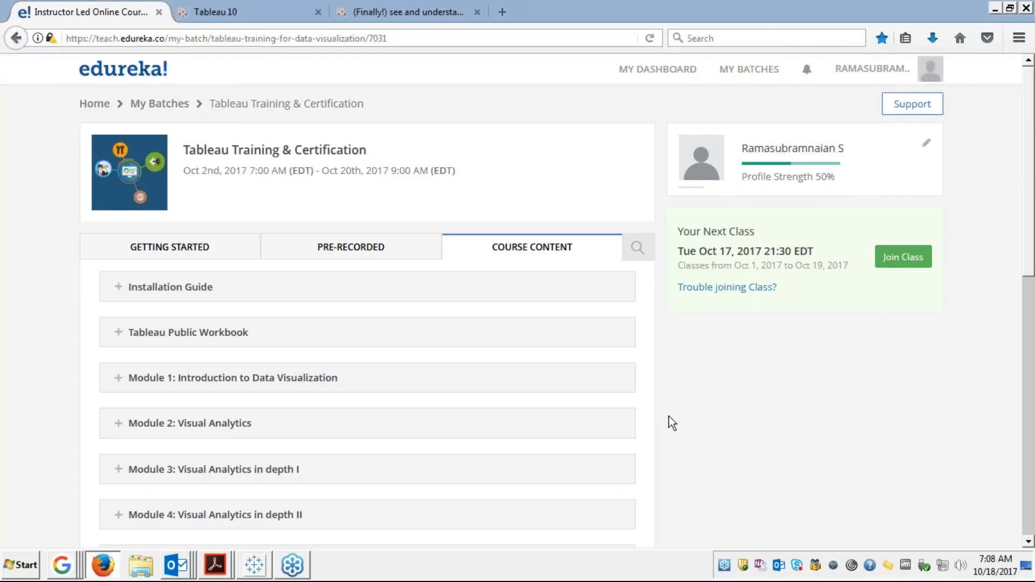
Expand Module 5: Dashboard and Stories and open the Module 5 - Presentation slides
scroll(671, 422, down, 3)
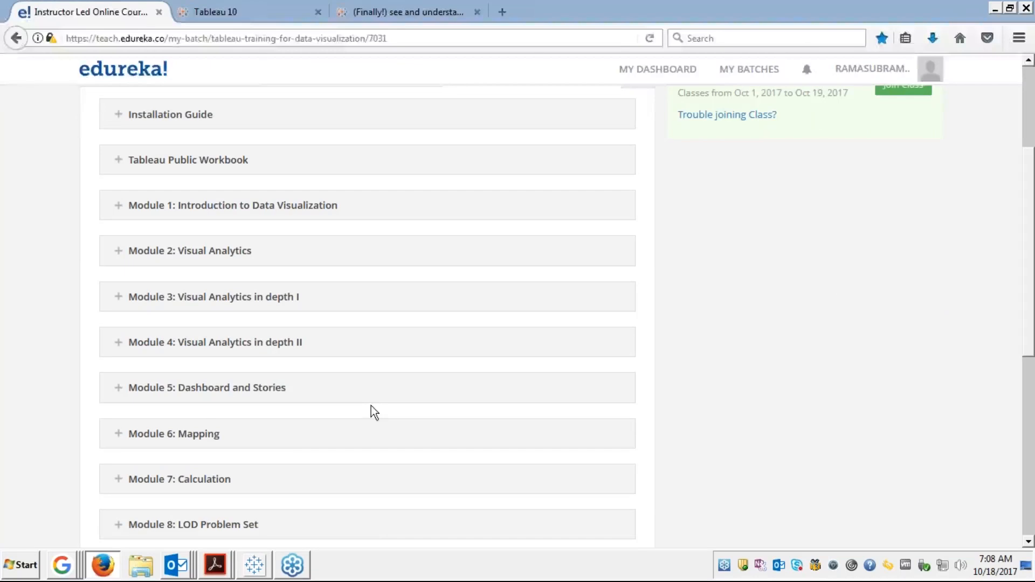
click(119, 392)
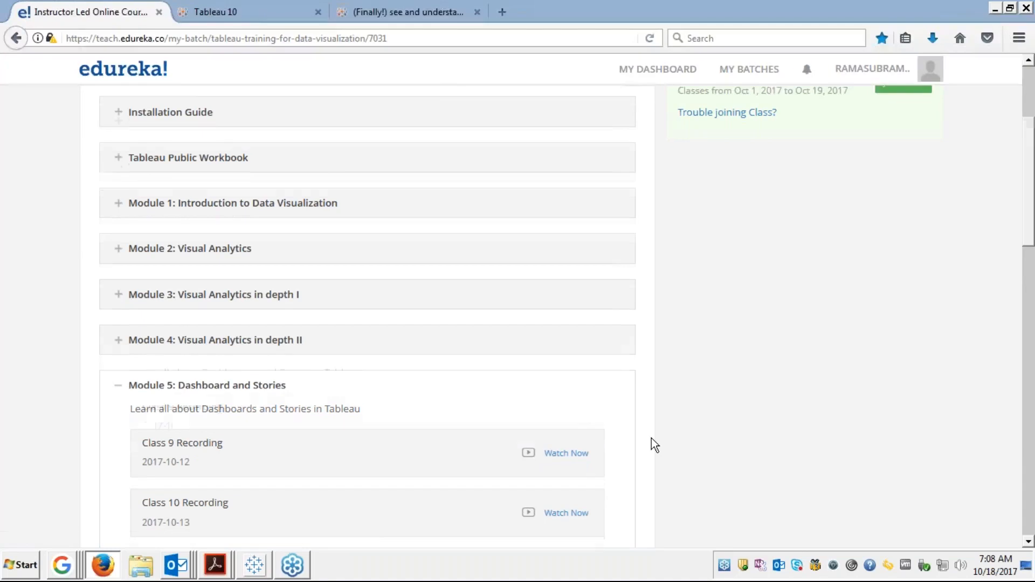
scroll(651, 438, down, 2)
scroll(651, 438, down, 3)
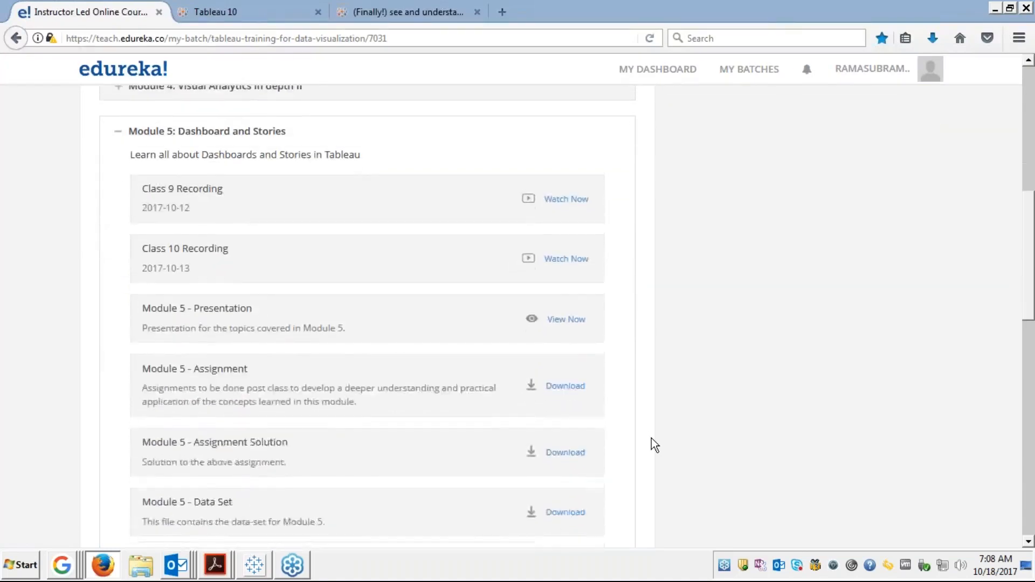
scroll(651, 438, up, 1)
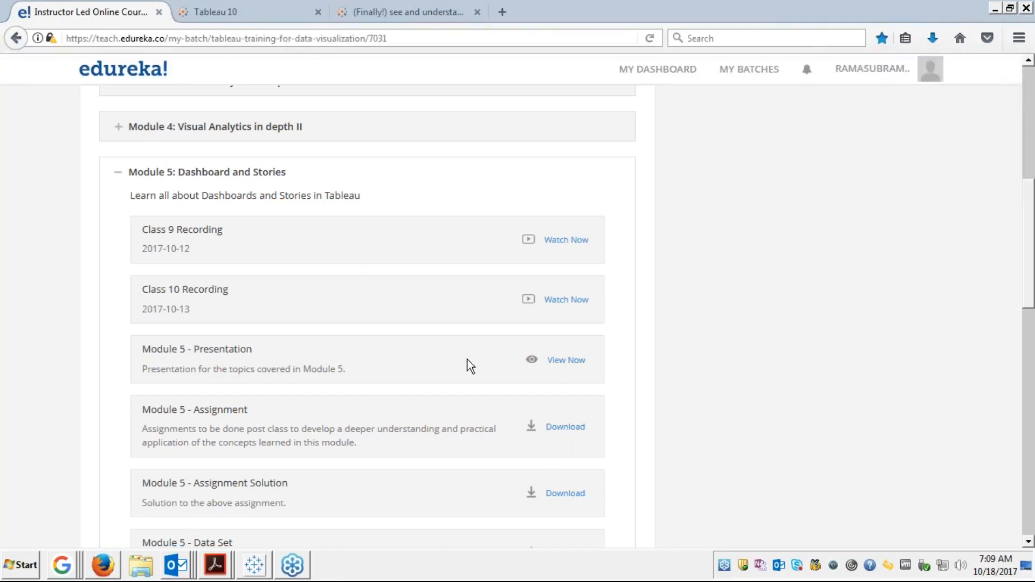
click(533, 360)
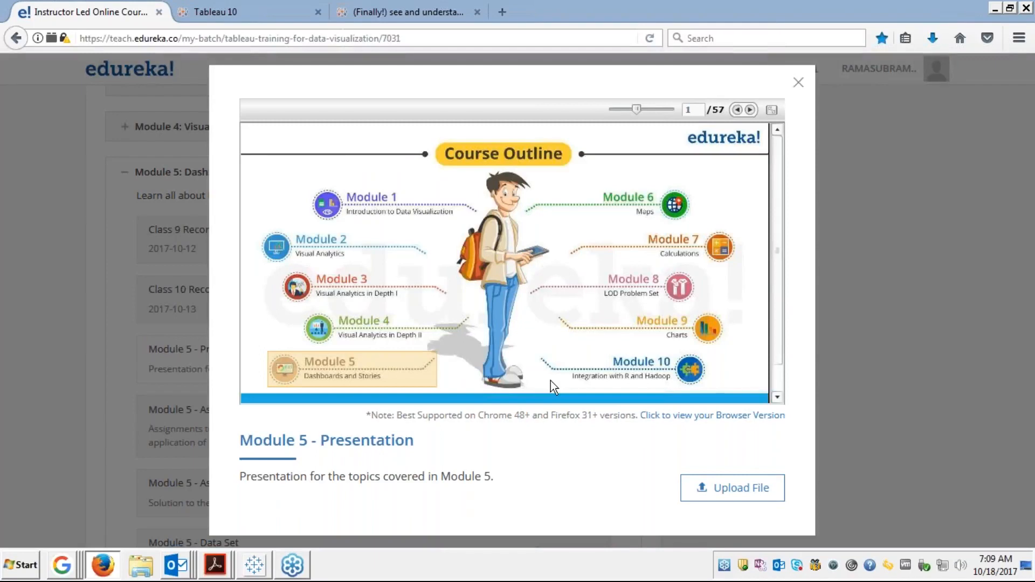
Page forward to slide 19, Dashboard Layout - Filtering, and show it full screen
click(750, 110)
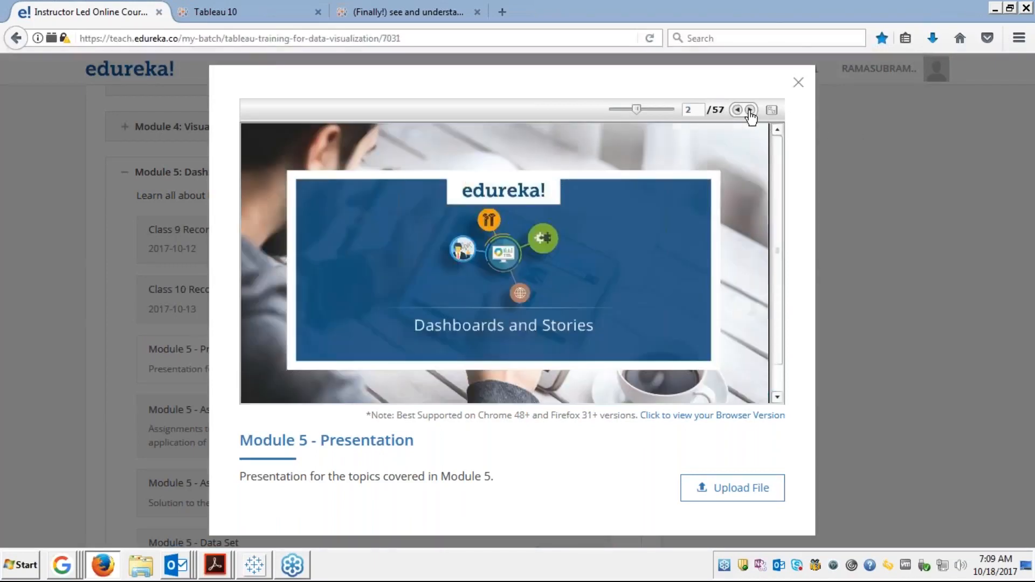
click(750, 110)
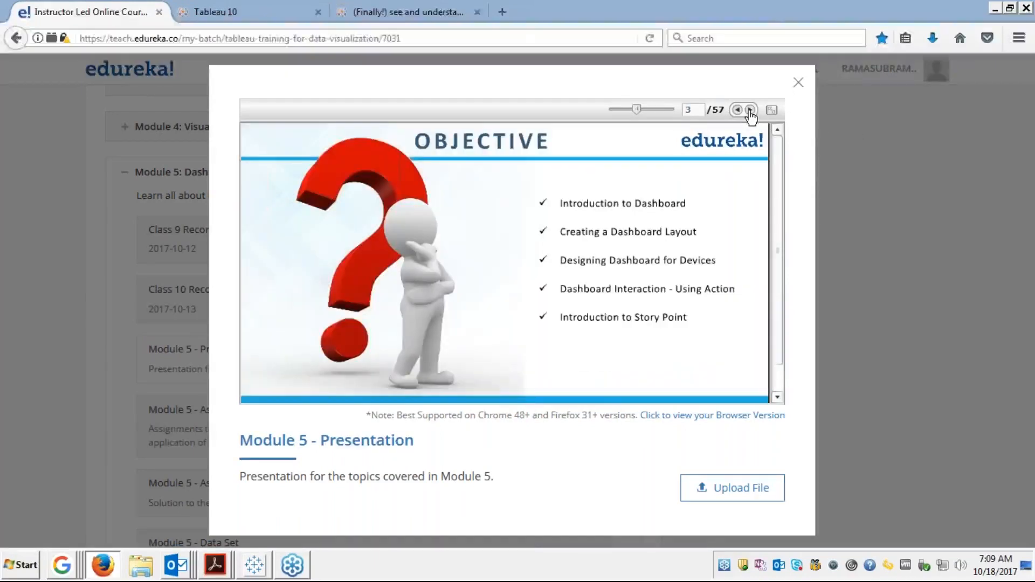
click(750, 110)
click(750, 110)
click(750, 110)
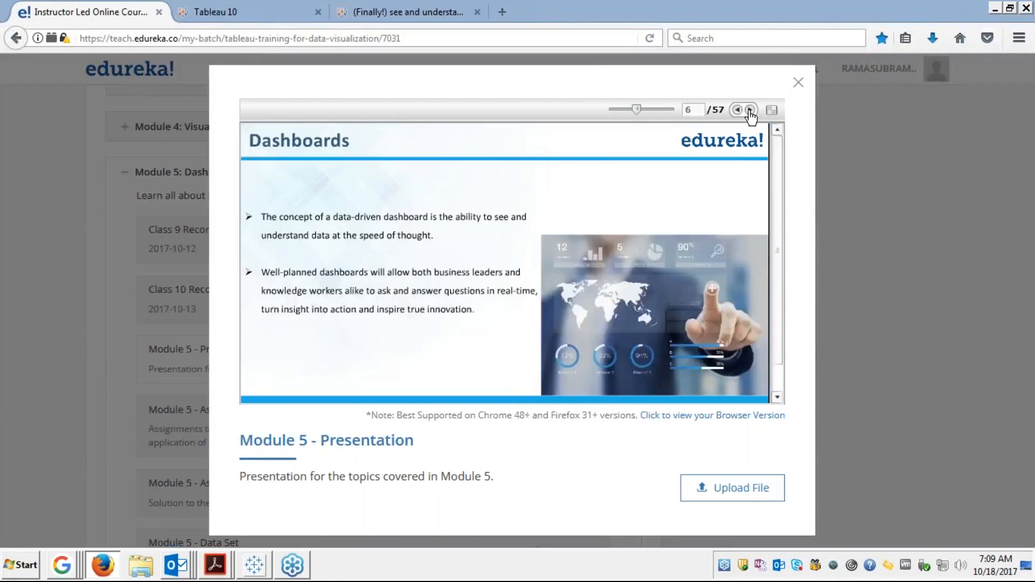
click(750, 110)
click(750, 110)
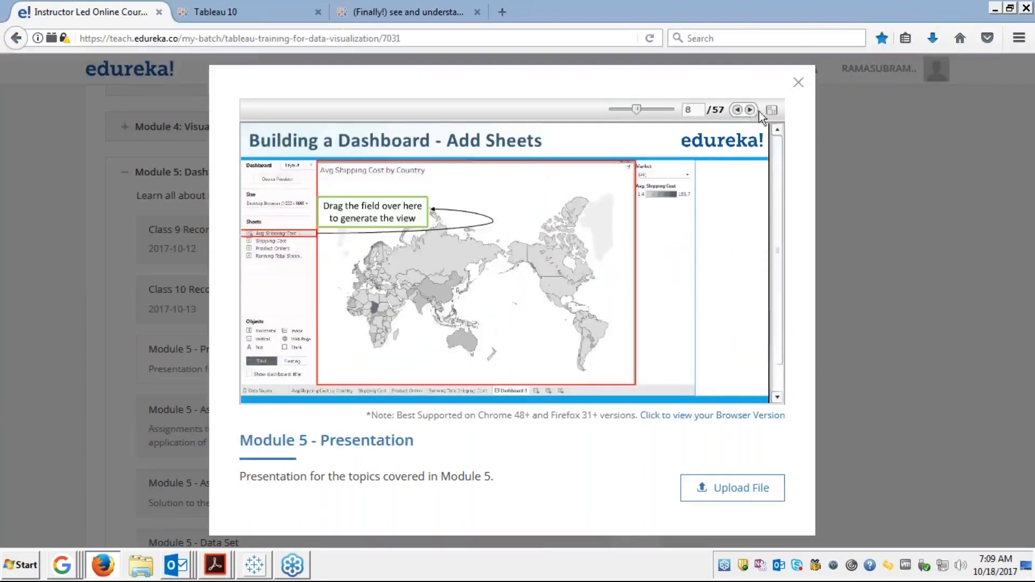
click(750, 110)
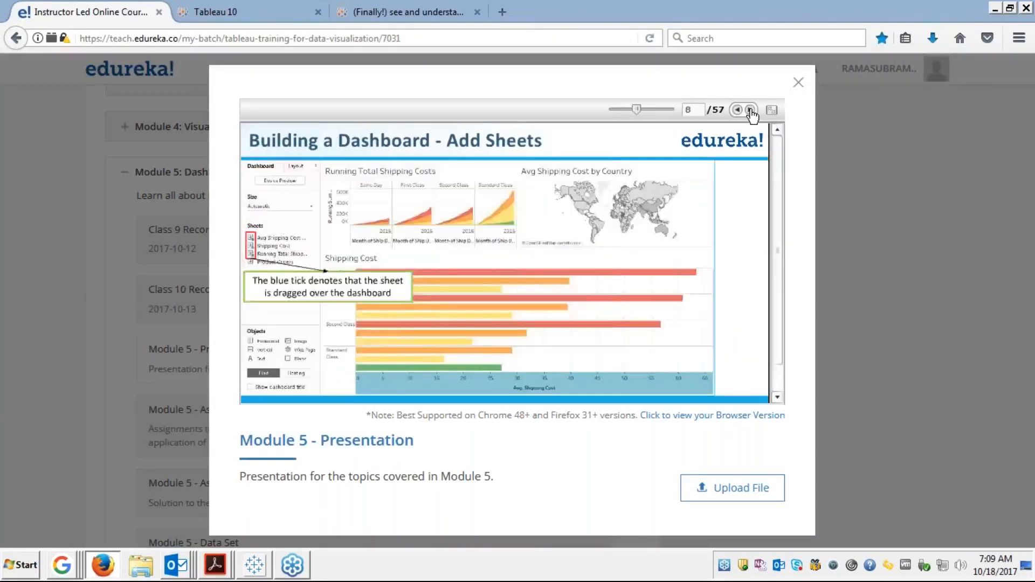
click(750, 110)
click(749, 110)
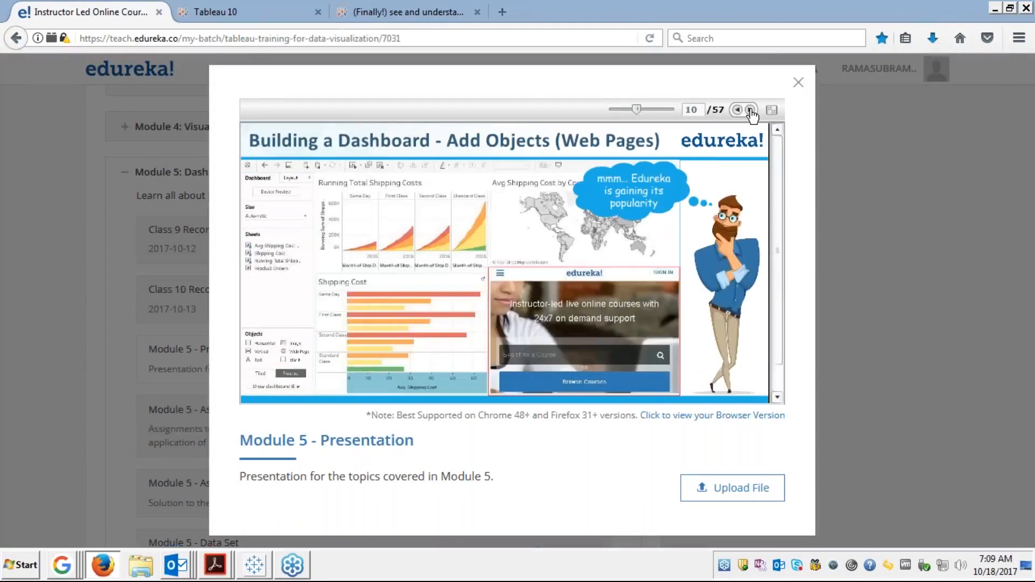
triple_click(750, 110)
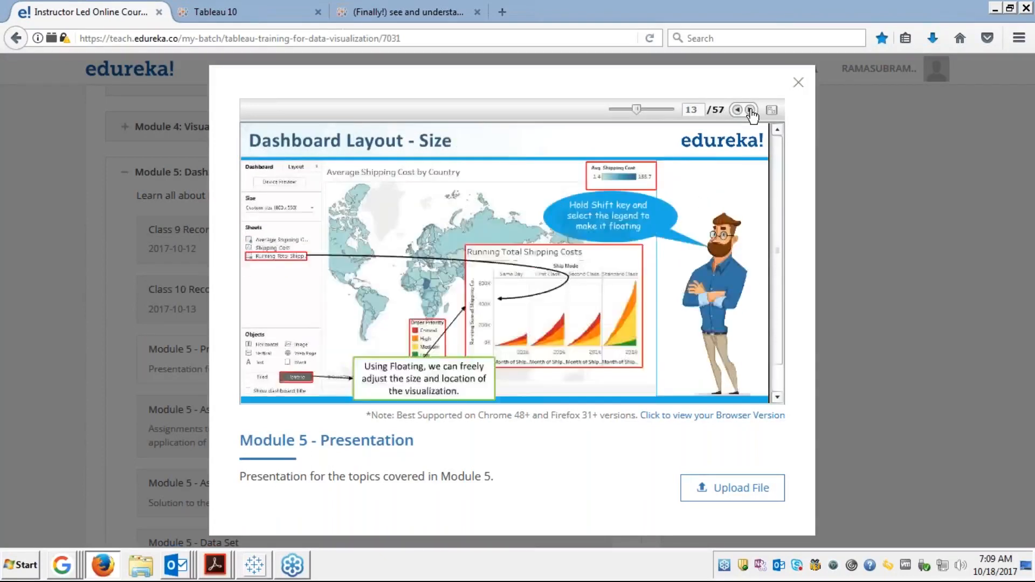
click(750, 110)
click(750, 110)
click(749, 110)
click(750, 110)
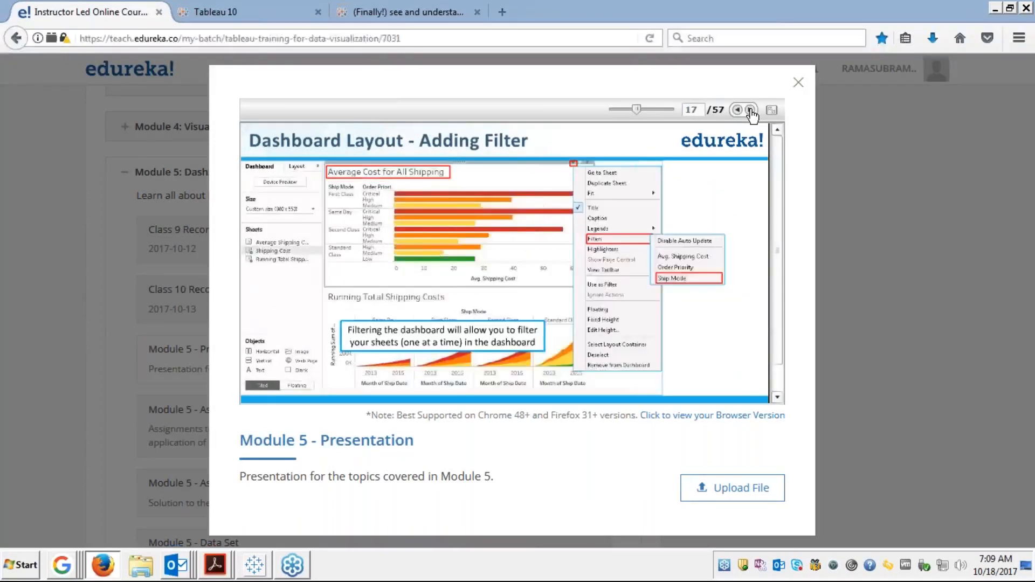
click(749, 110)
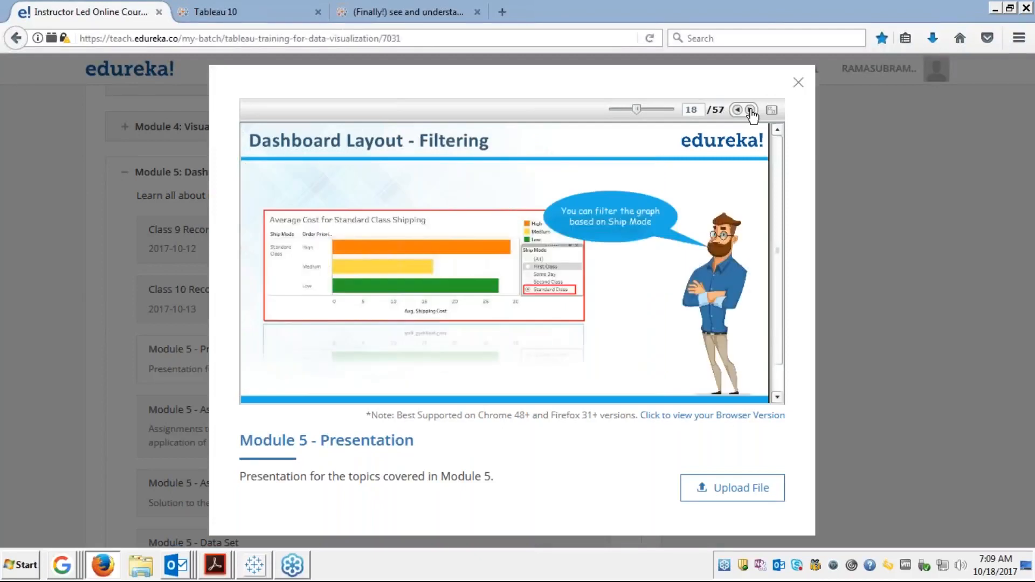
click(750, 110)
click(749, 110)
click(737, 111)
click(772, 114)
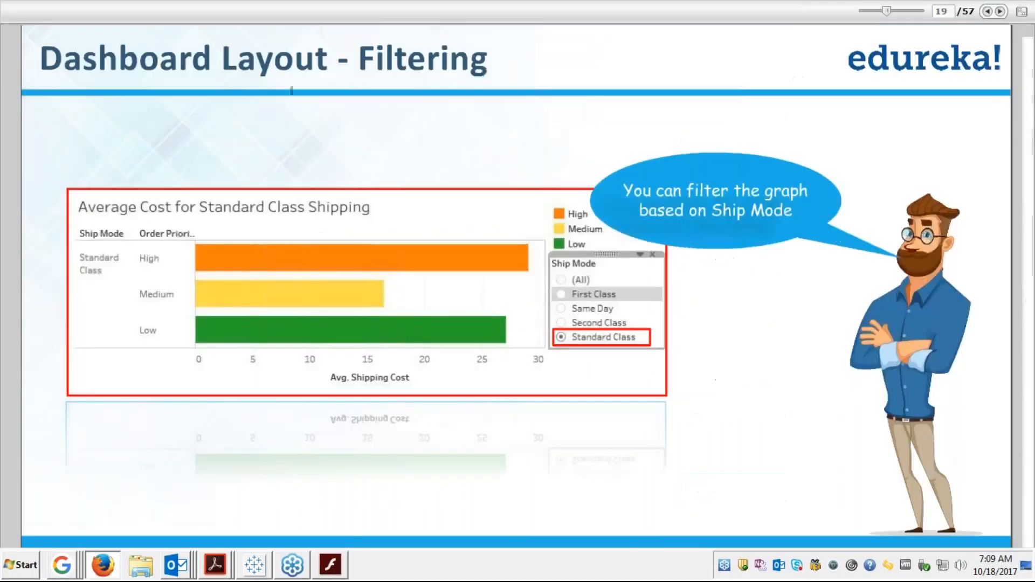
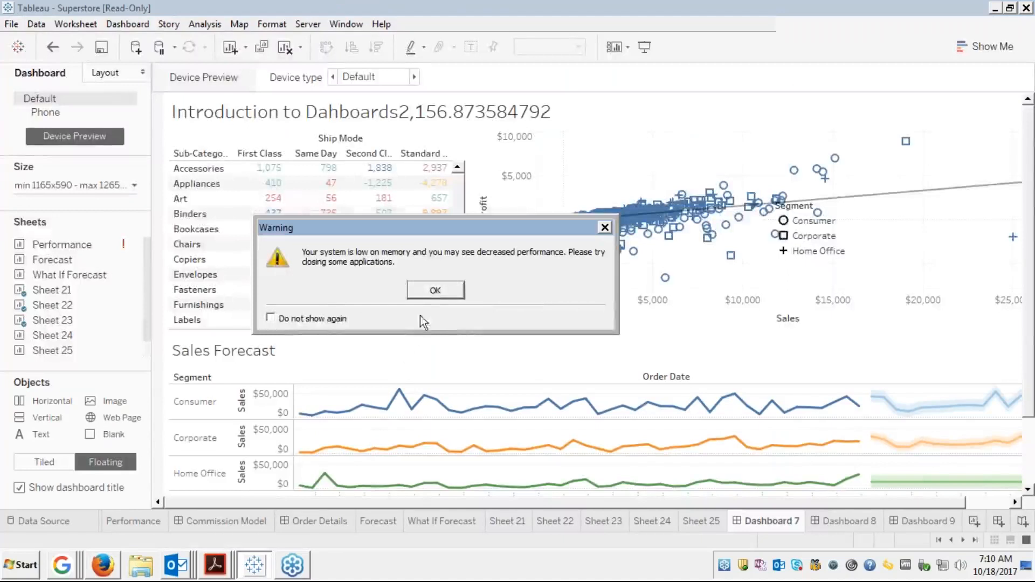
Dismiss the low-memory warning, glance at Dashboard 8, and return to Dashboard 7
click(435, 291)
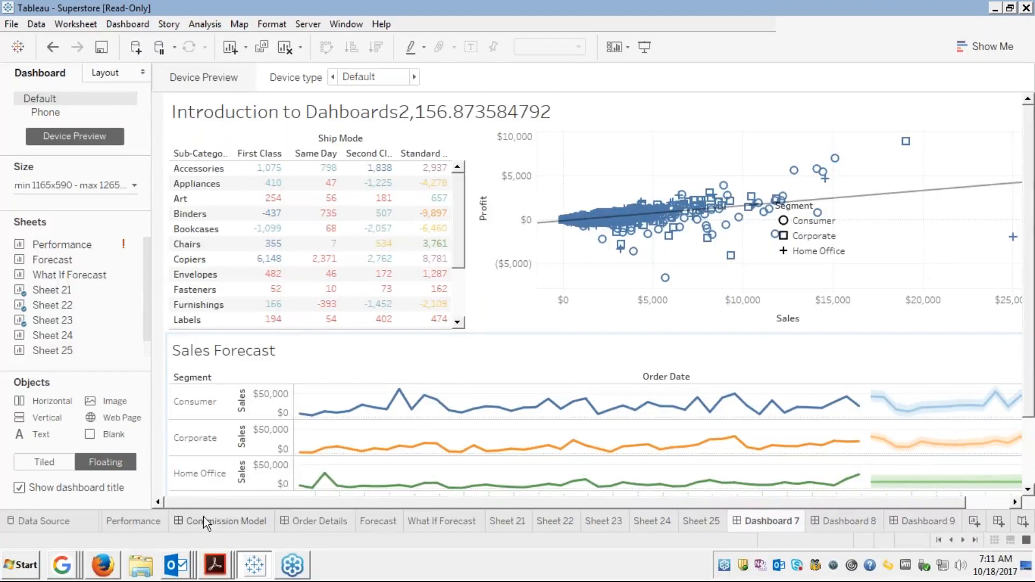
click(974, 541)
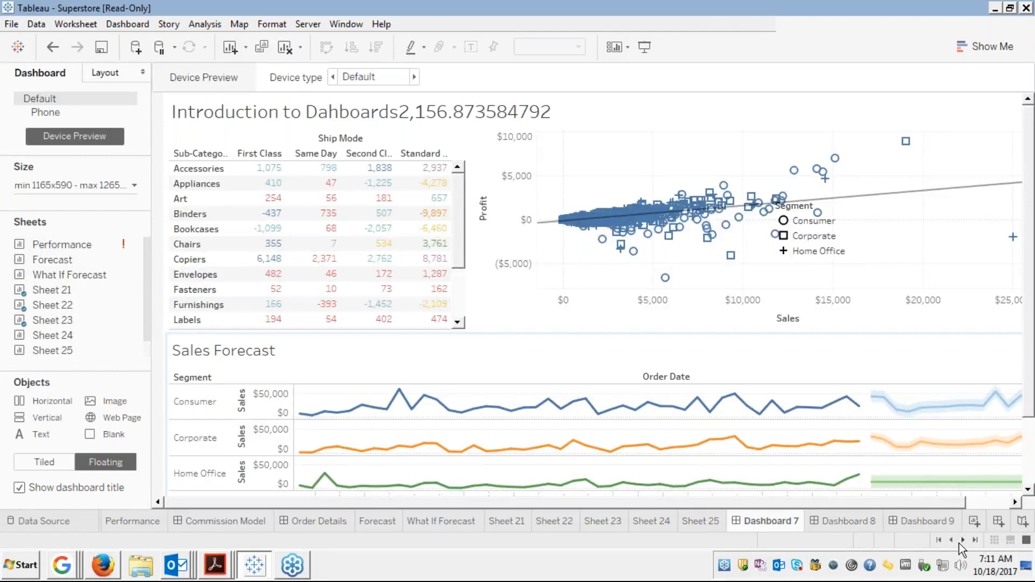
click(842, 523)
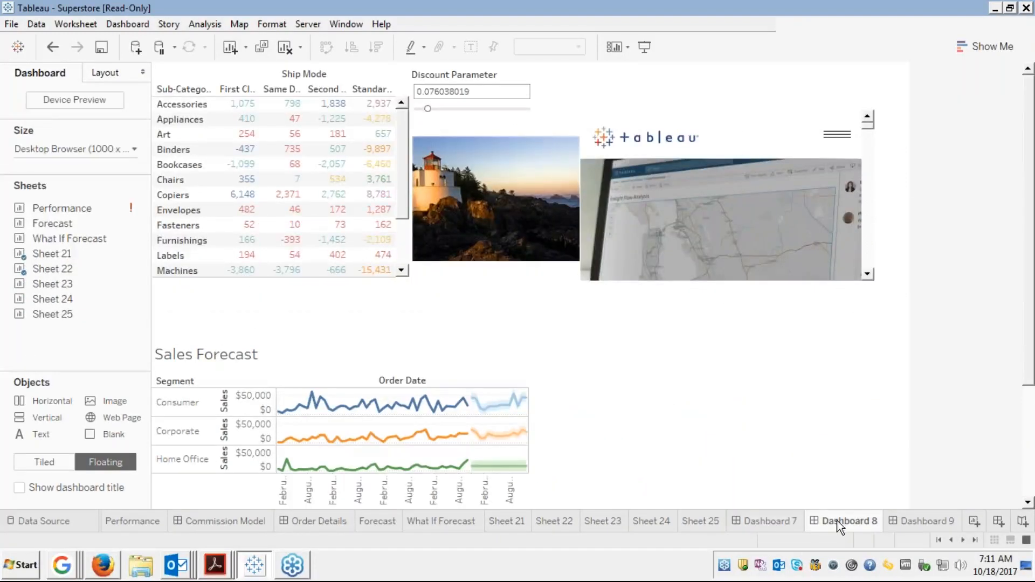
click(767, 522)
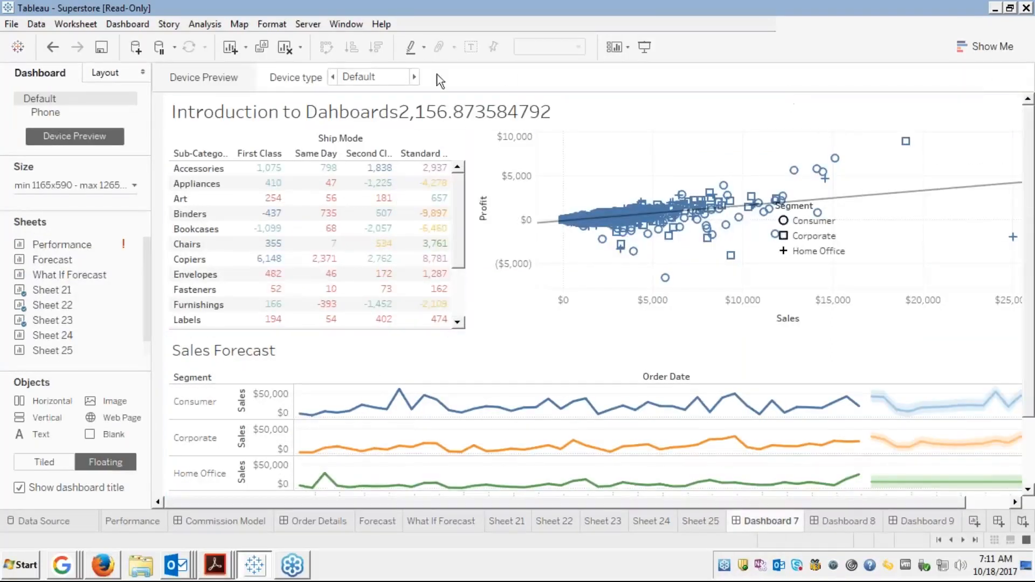
right_click(622, 107)
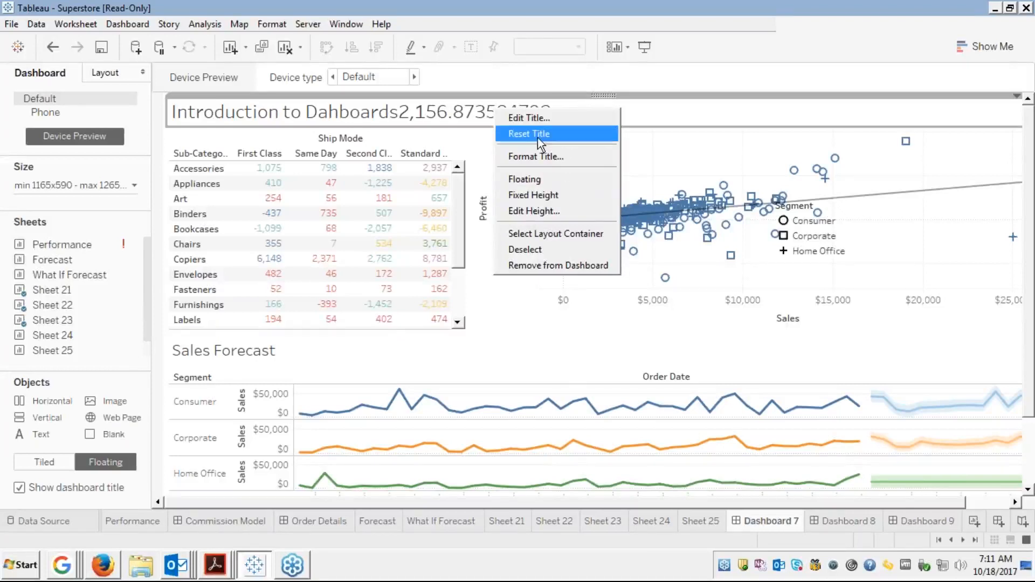
Hide the Dashboard 7 title and move the Segment legend further right over the scatter plot
click(20, 488)
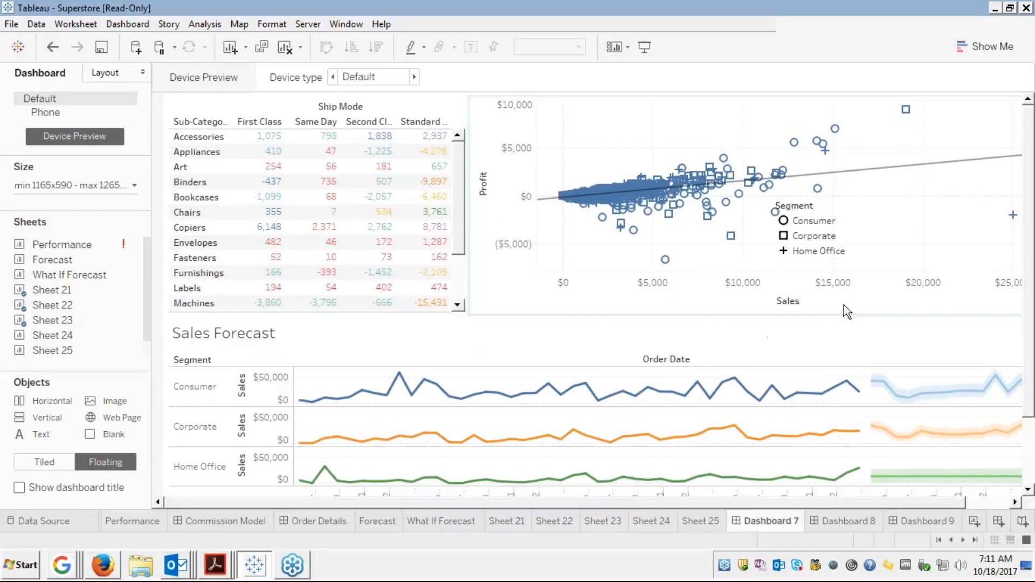
click(825, 213)
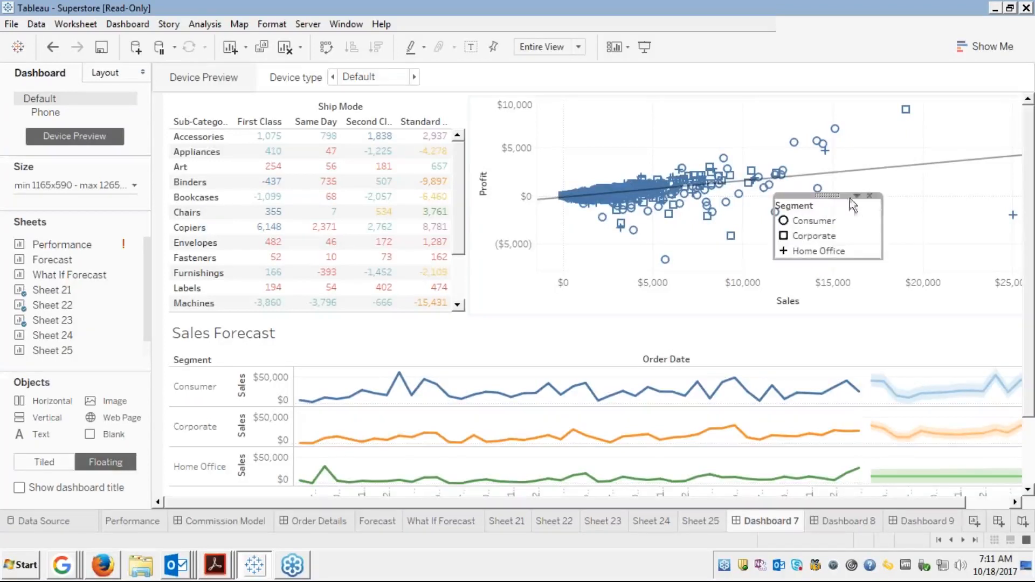
drag(833, 195, 913, 190)
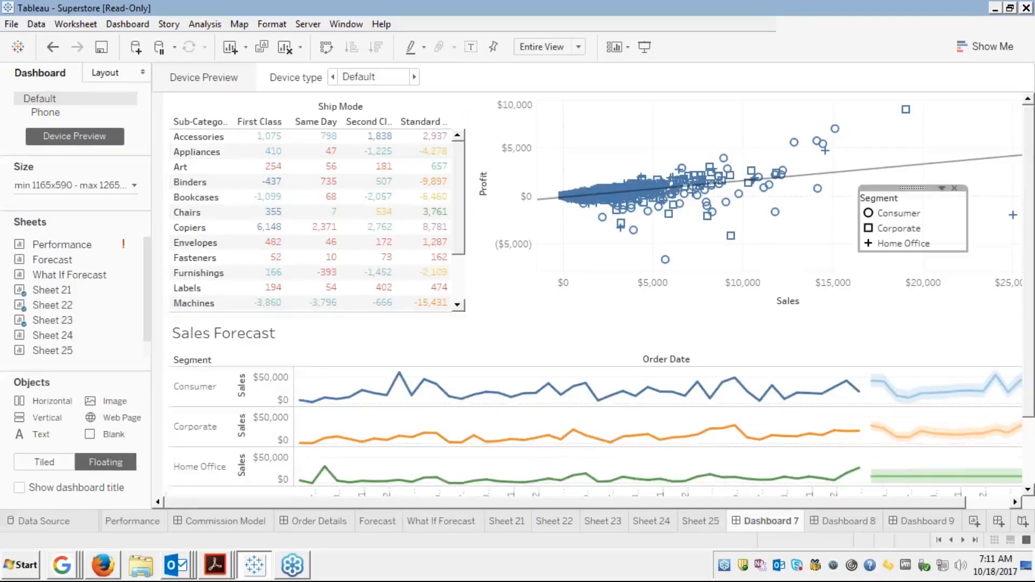
Switch to the Sheet 21 Sales Forecast worksheet
mouse_move(47, 355)
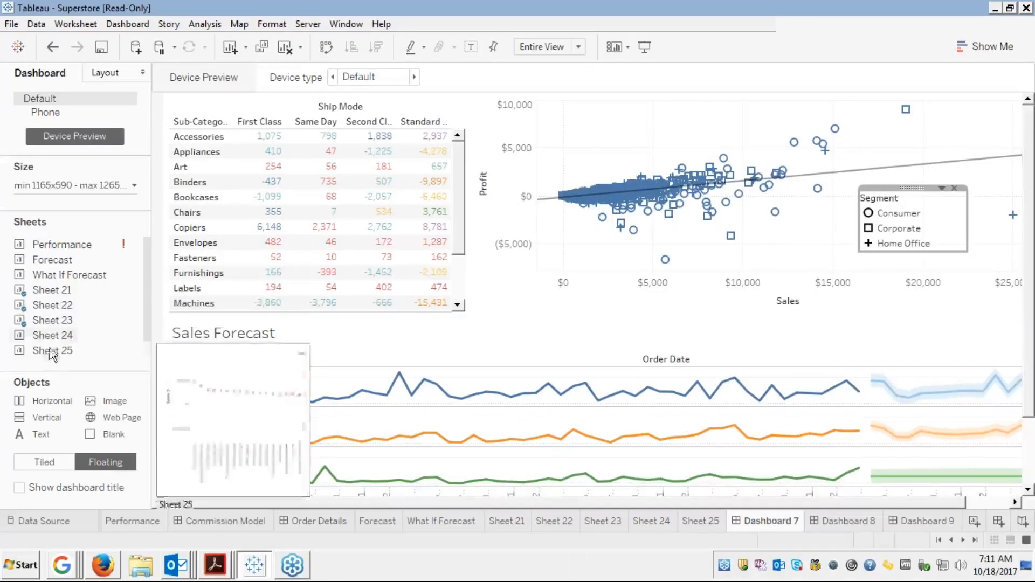
mouse_move(70, 289)
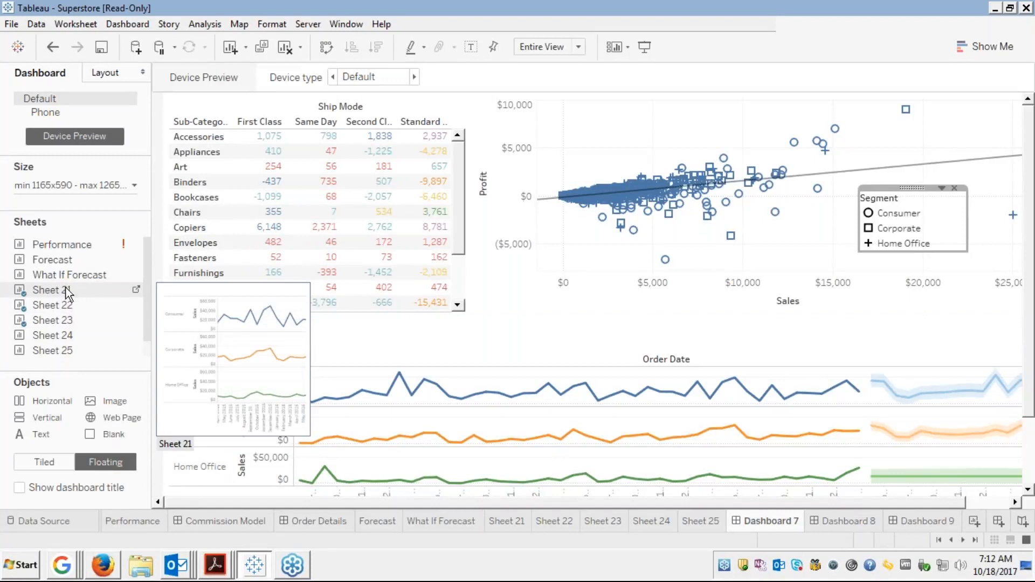
click(136, 290)
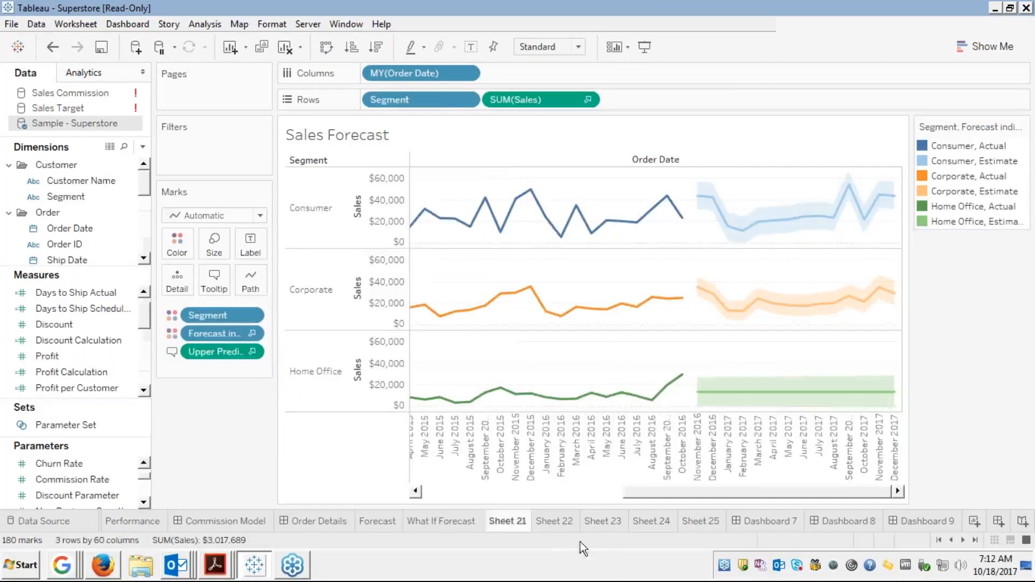
Filter the Sheet 22 crosstab by Ship Mode with all modes kept and show its filter card
click(555, 522)
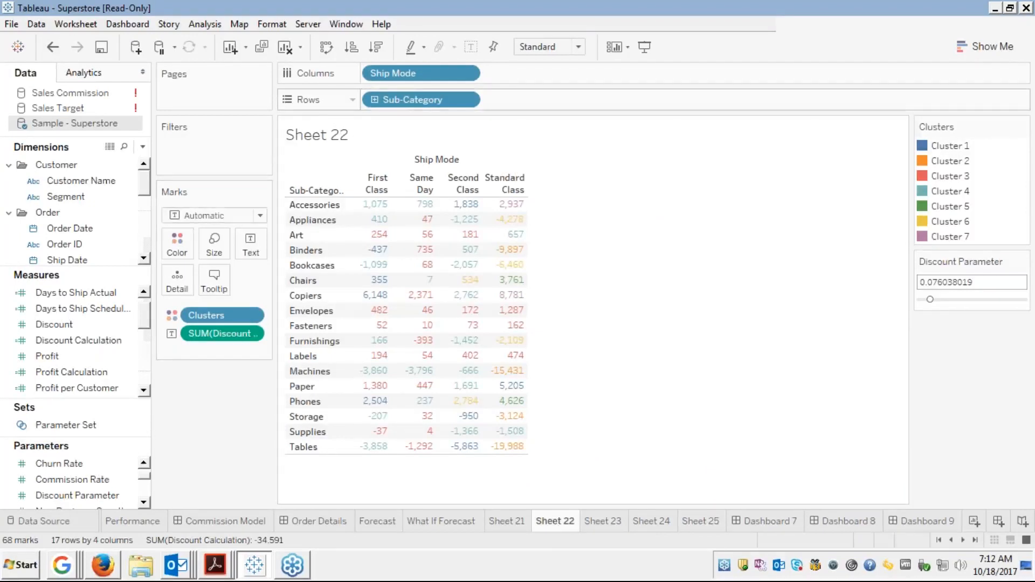
drag(410, 73, 218, 139)
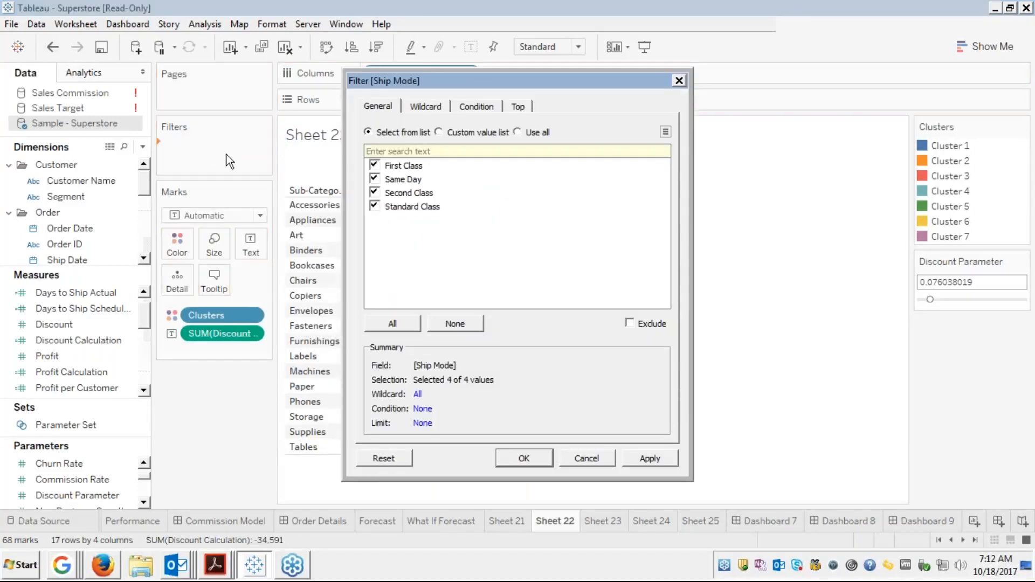
click(519, 459)
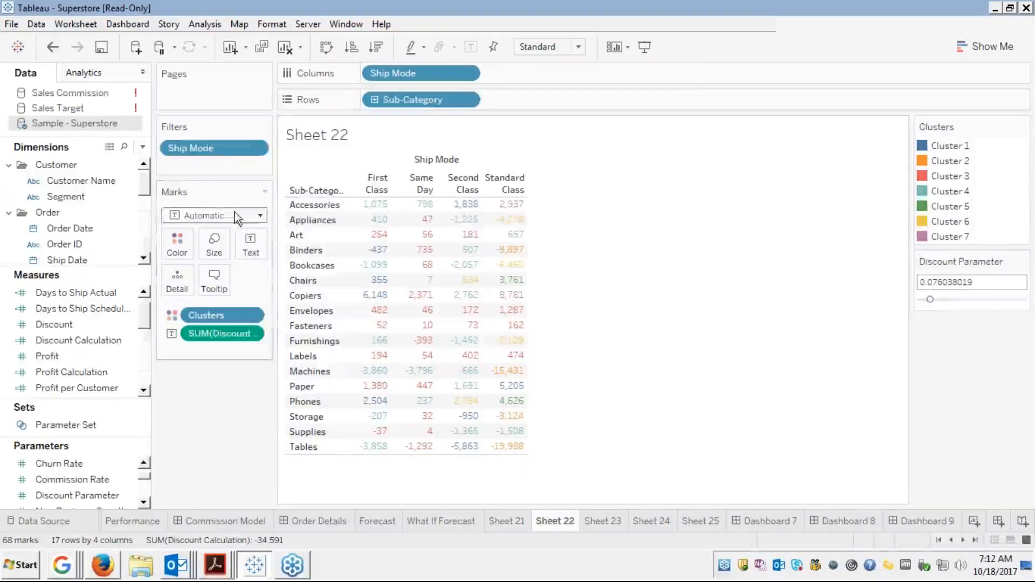
right_click(219, 149)
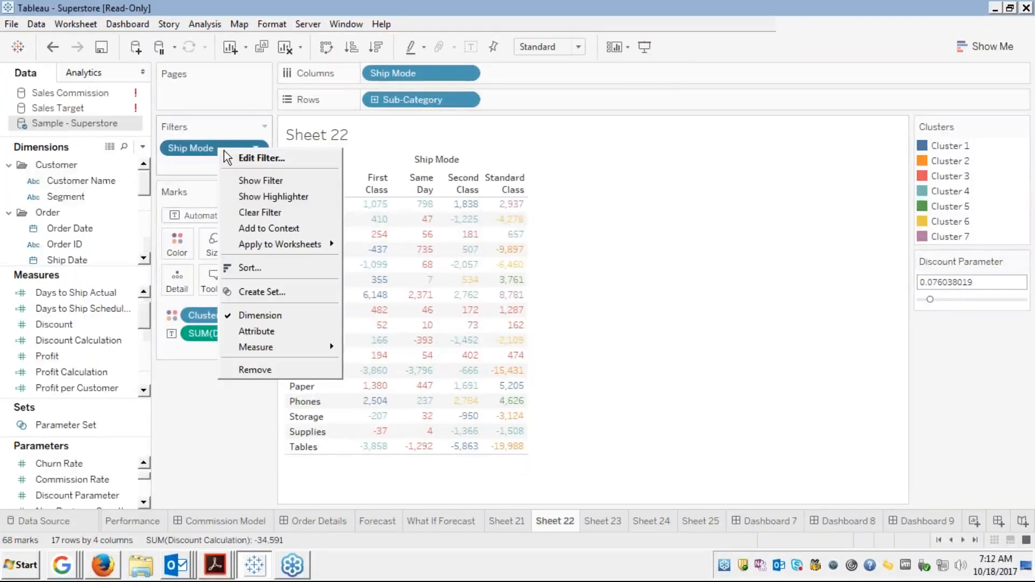
click(253, 184)
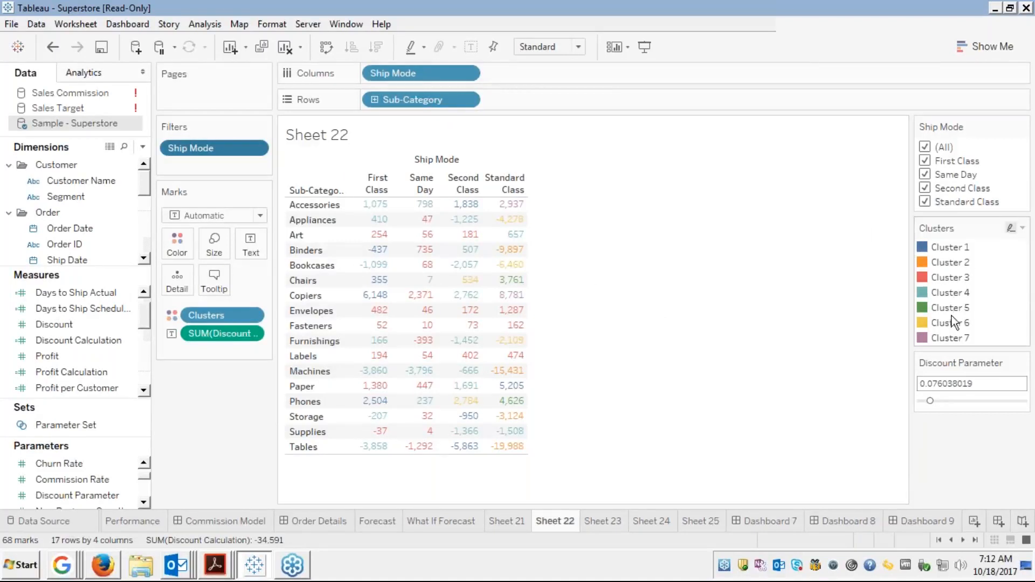
click(598, 521)
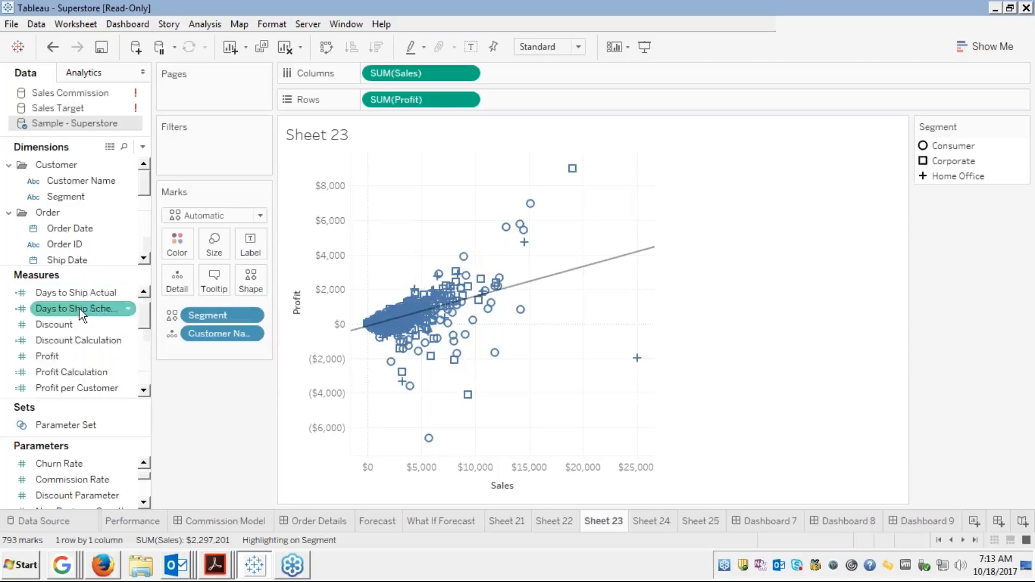
Filter the Sheet 23 scatter plot by Segment with all segments kept and show its filter card
scroll(48, 341, down, 2)
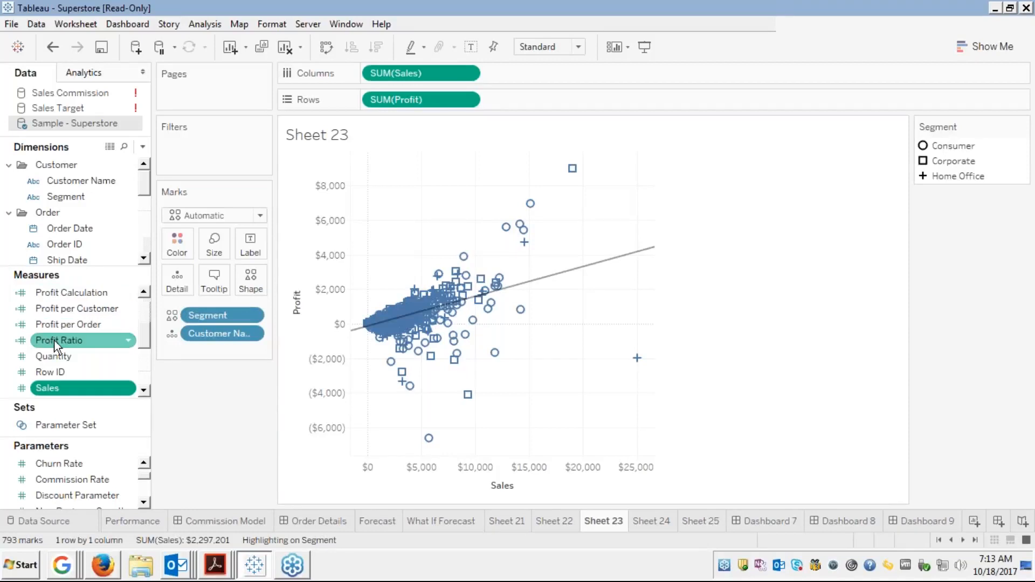
scroll(95, 332, down, 1)
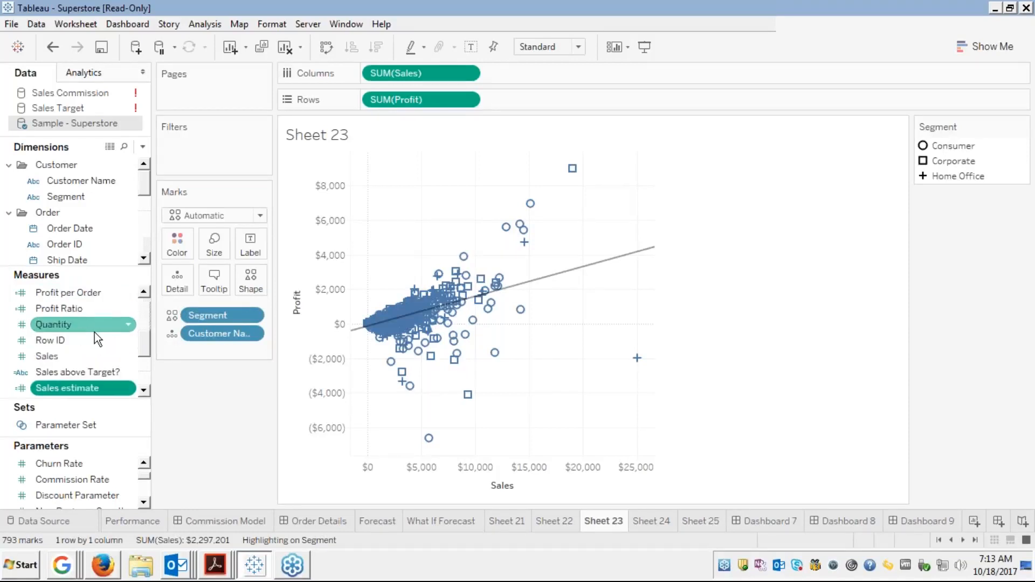
scroll(95, 332, down, 2)
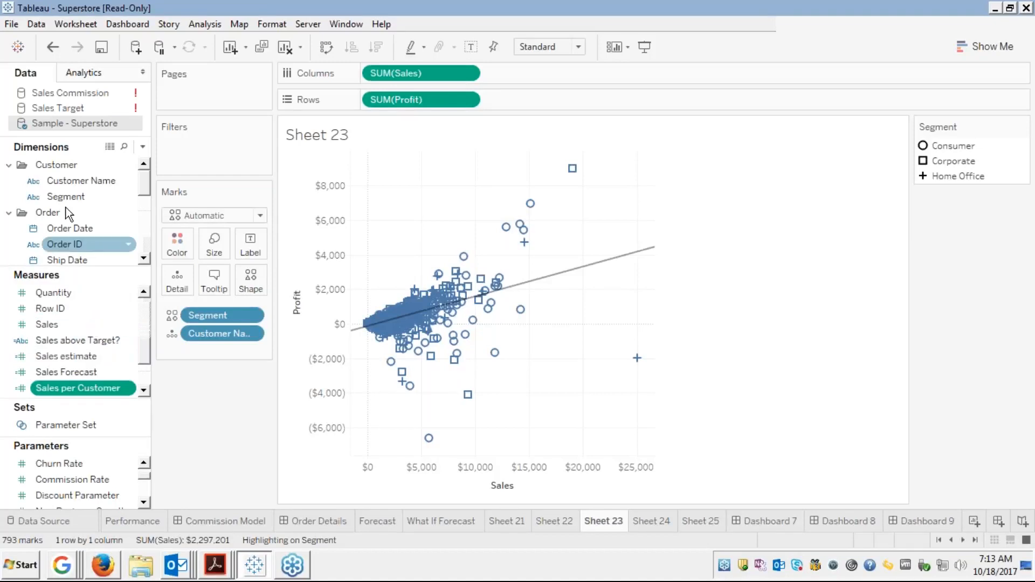
click(59, 195)
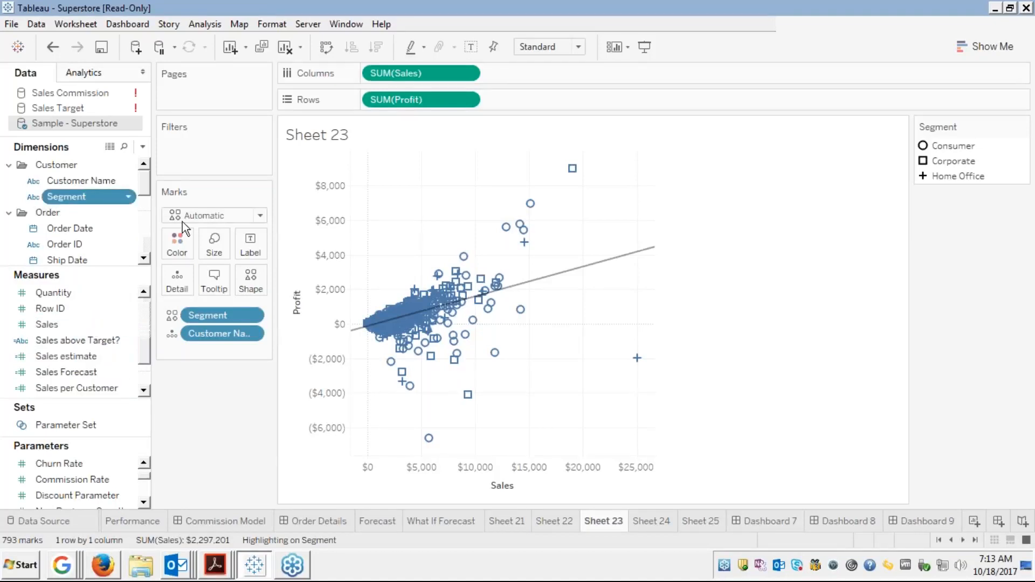
drag(182, 221, 210, 146)
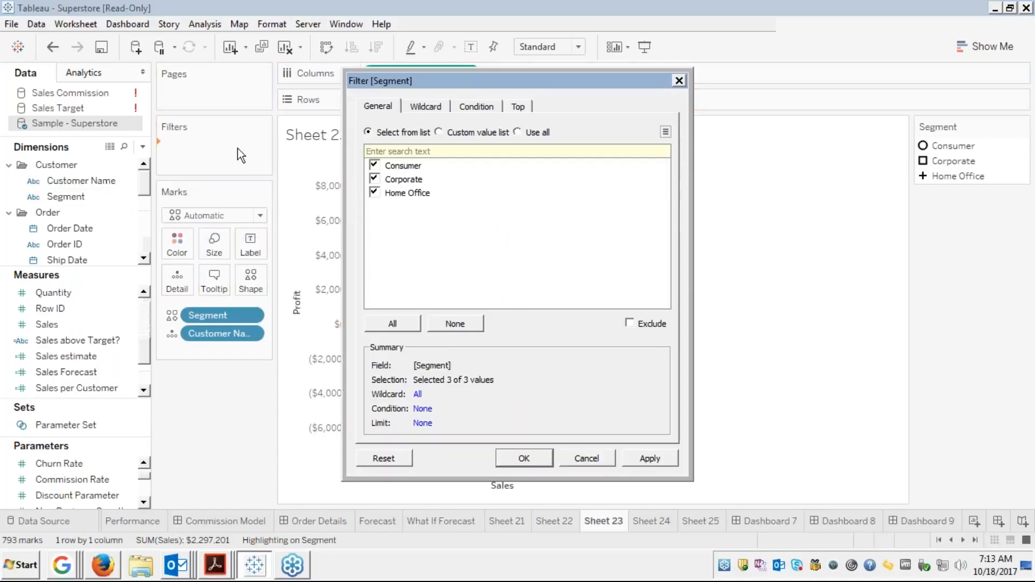
click(522, 456)
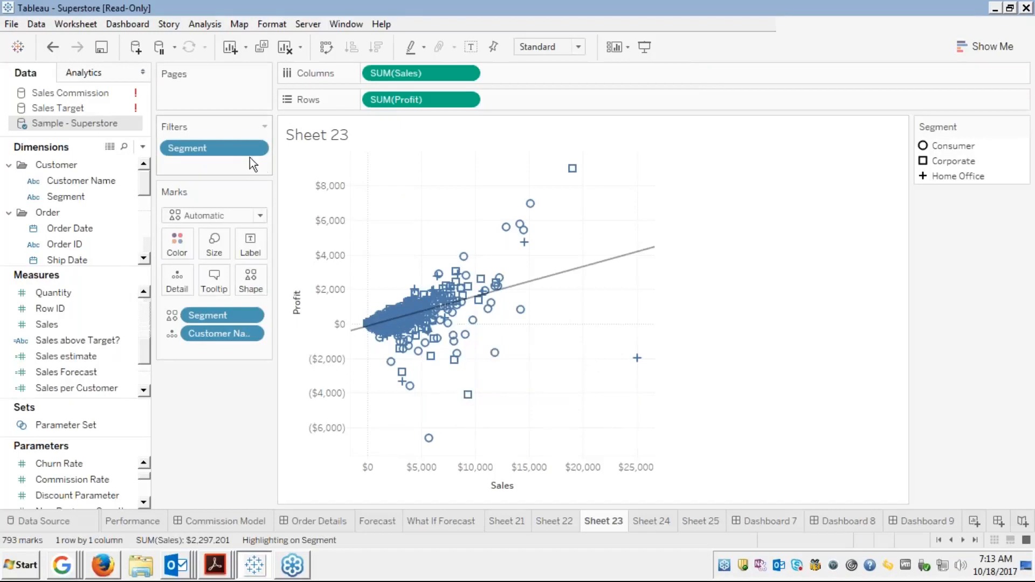
right_click(231, 150)
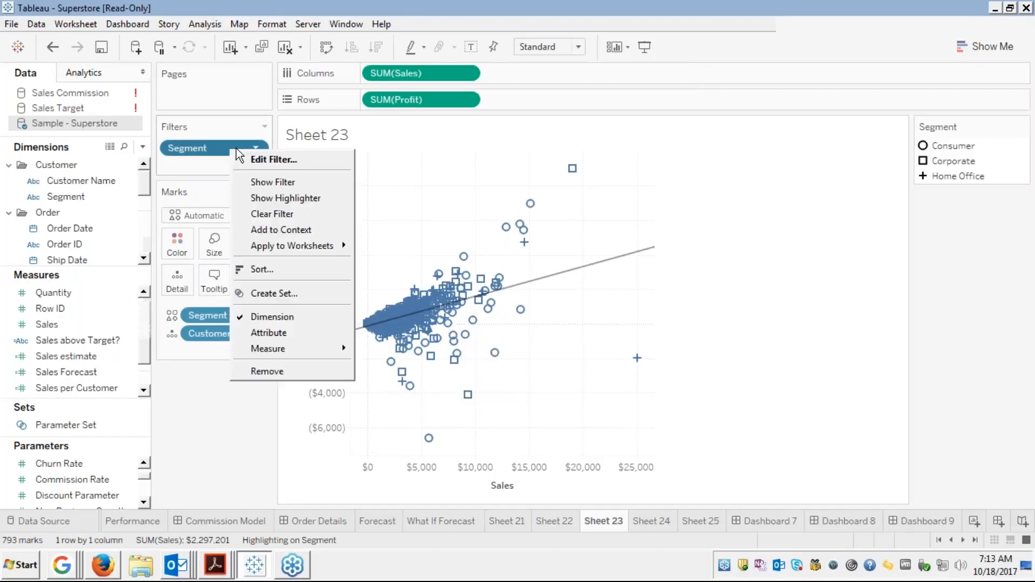
click(271, 183)
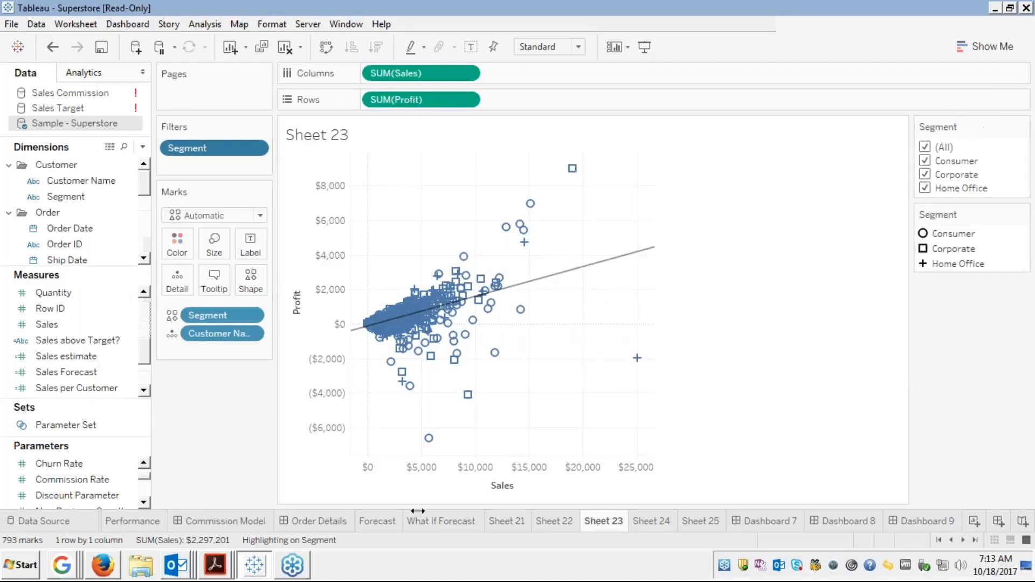
click(768, 521)
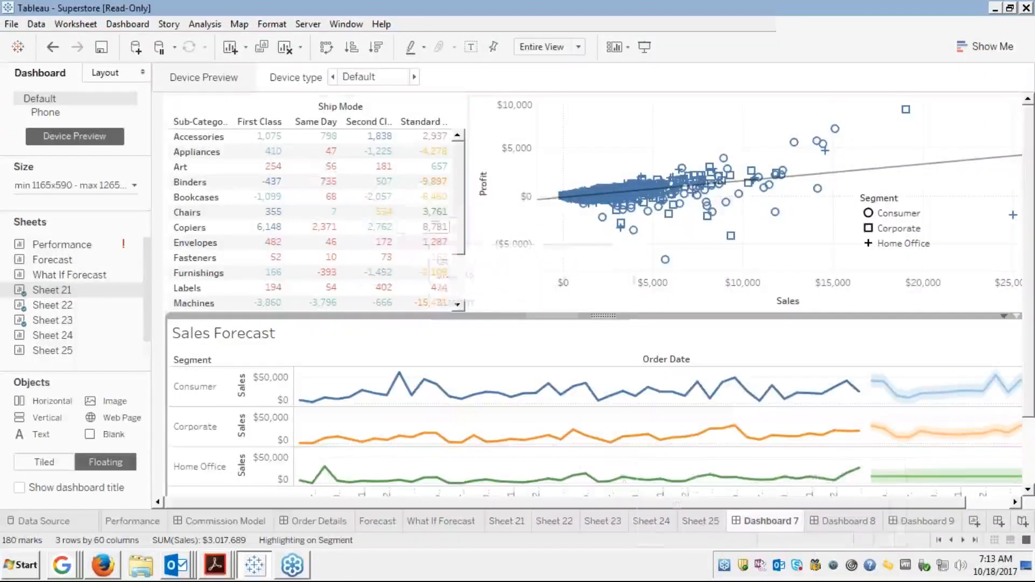
Delete Dashboards 7, 8 and 9 from the workbook and create a new blank dashboard
right_click(768, 521)
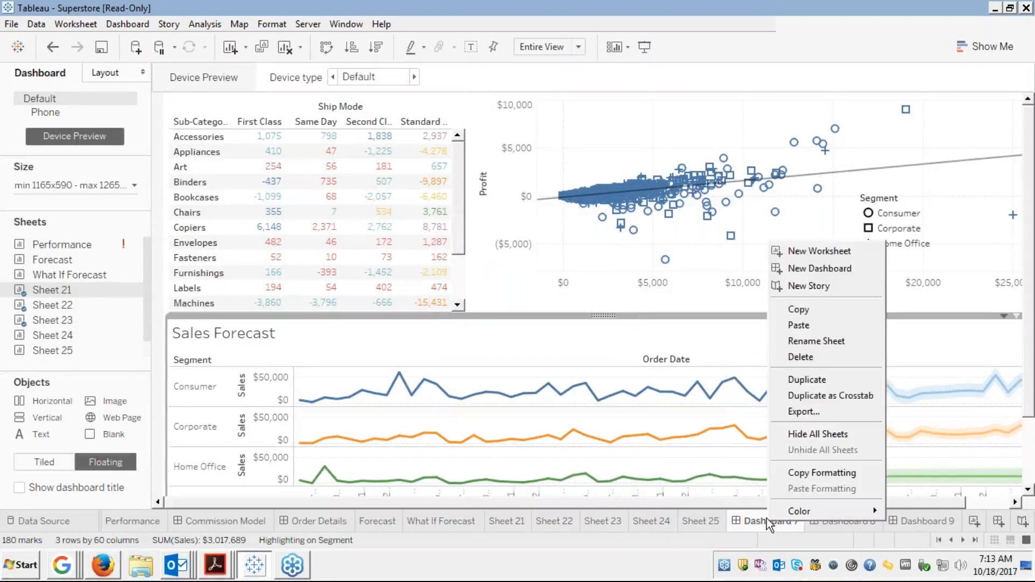
click(801, 356)
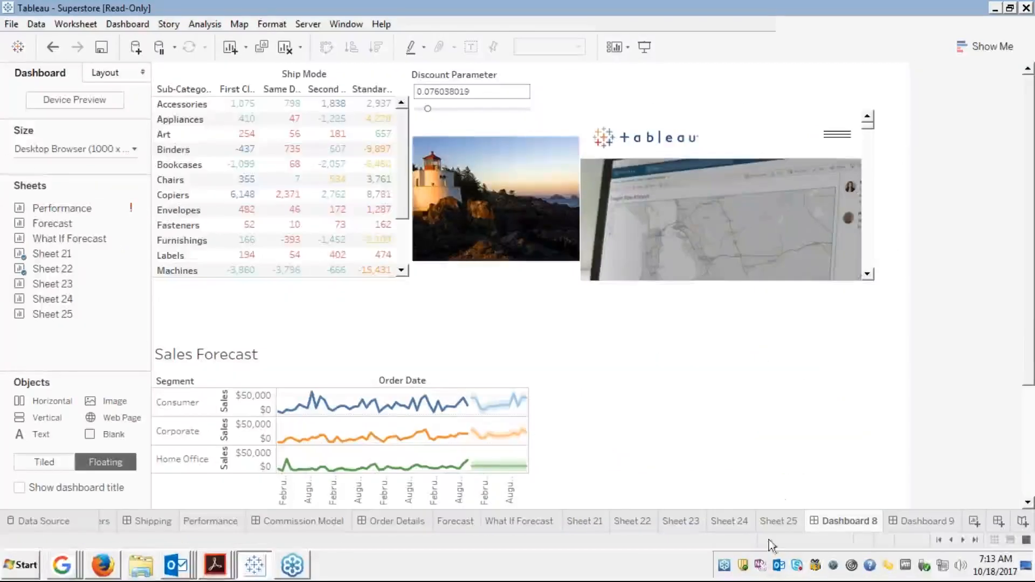
right_click(825, 522)
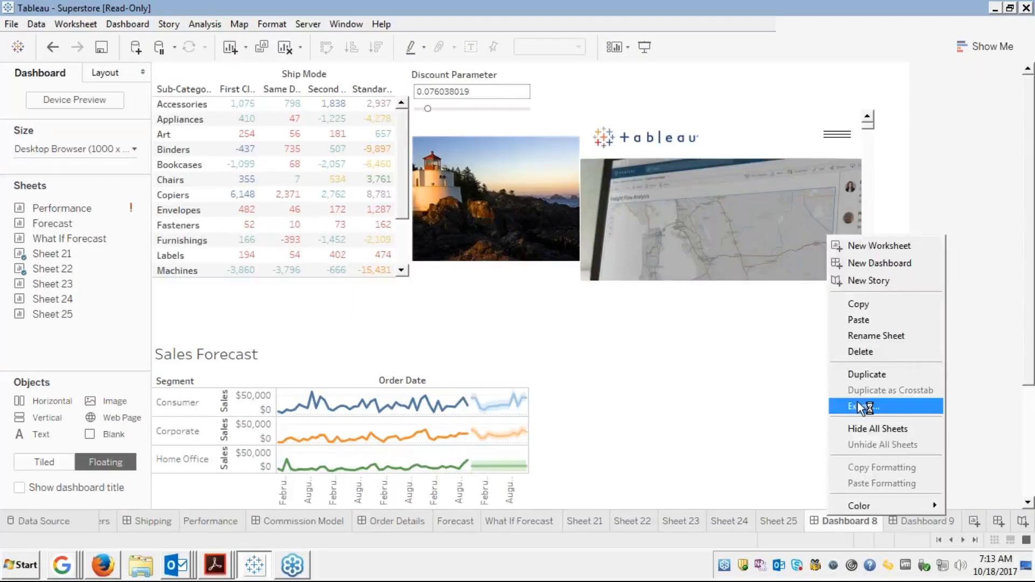
click(851, 351)
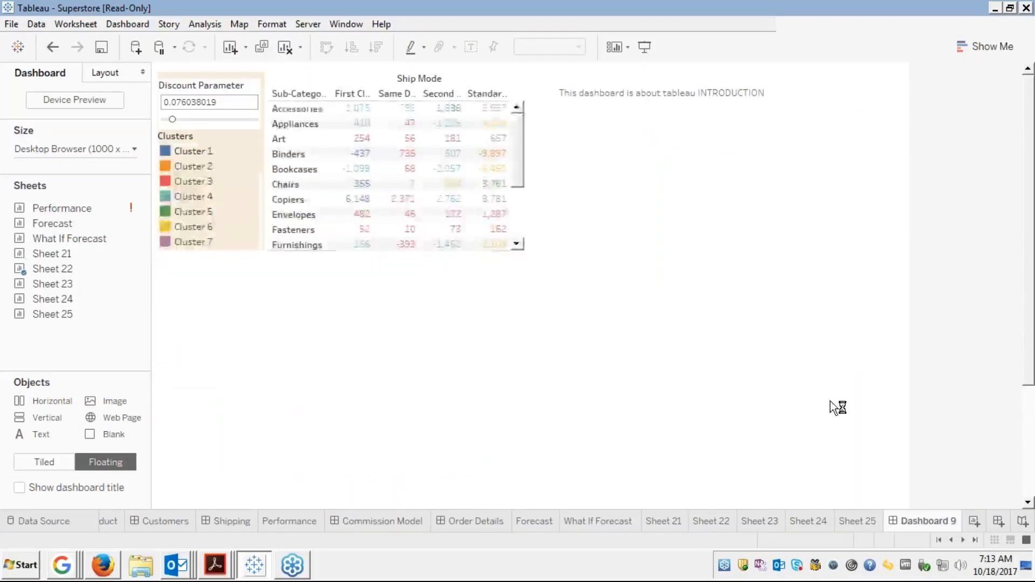
right_click(913, 520)
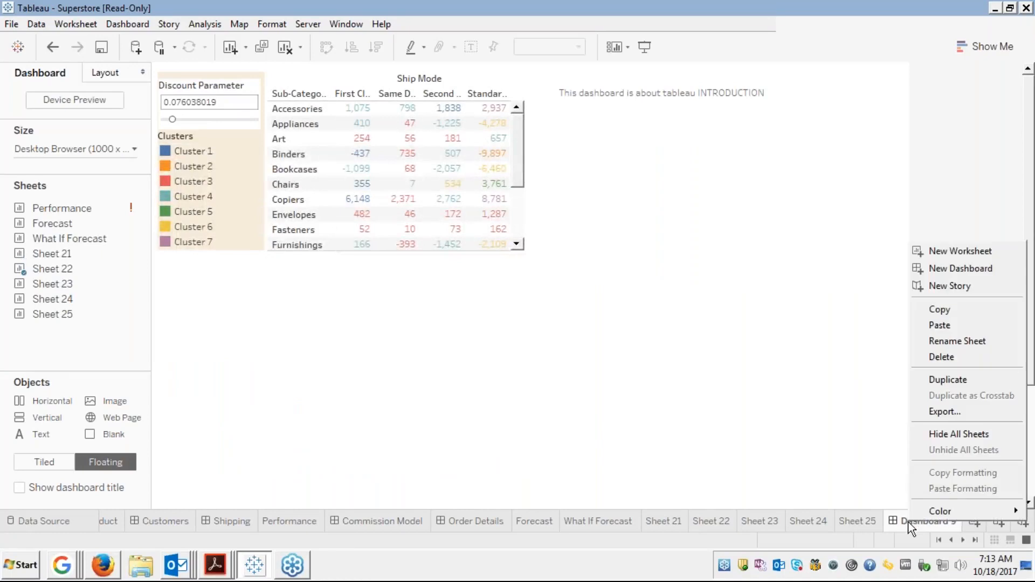
click(927, 356)
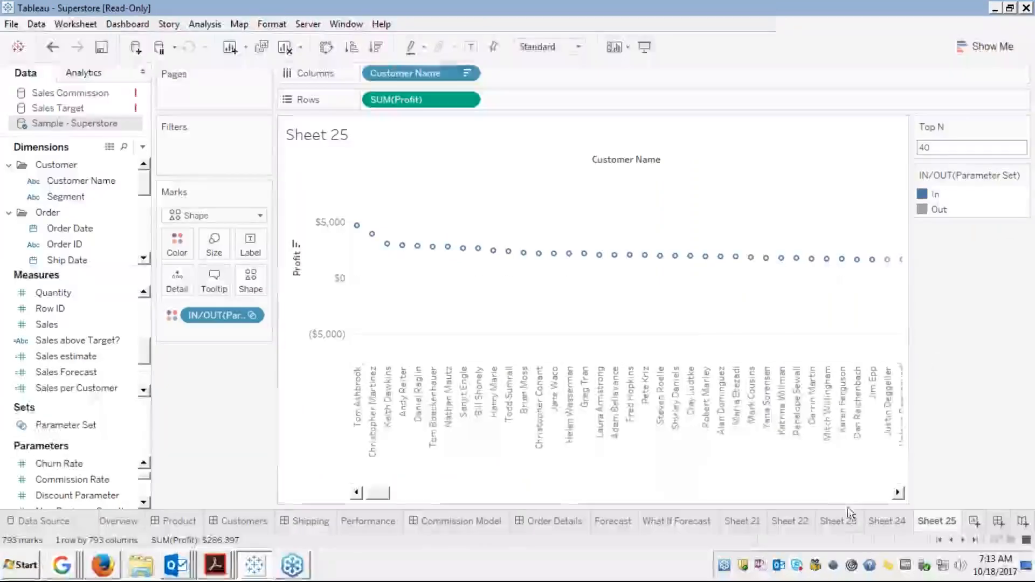
click(996, 521)
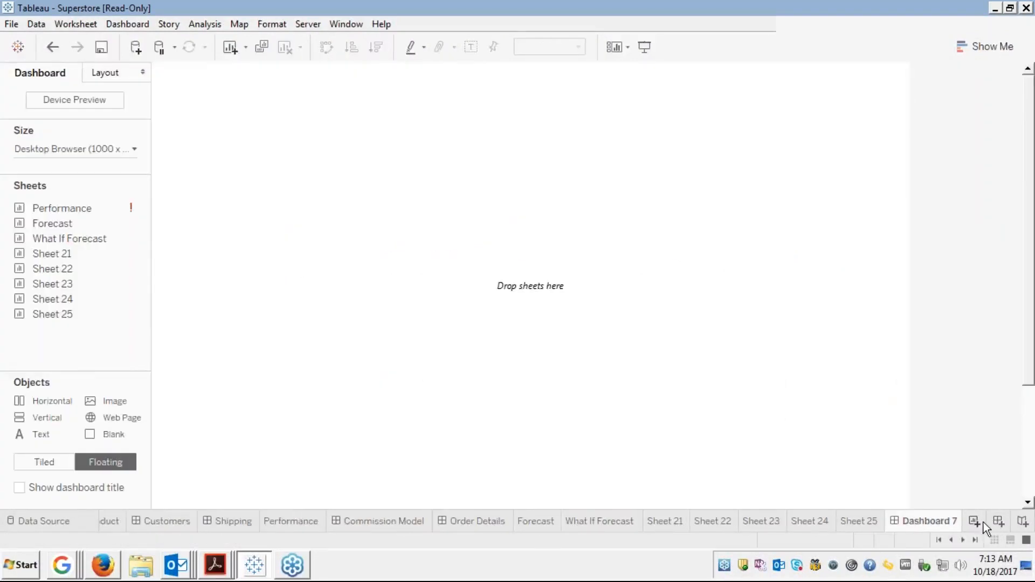
Place Sheet 22 on the new dashboard and remove the Clusters legend
mouse_move(52, 254)
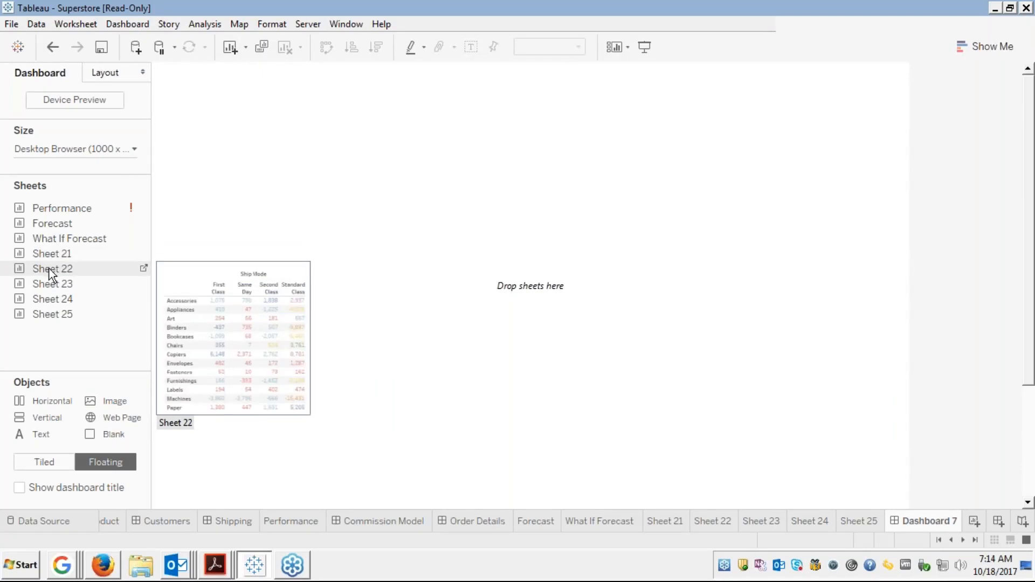
mouse_move(50, 280)
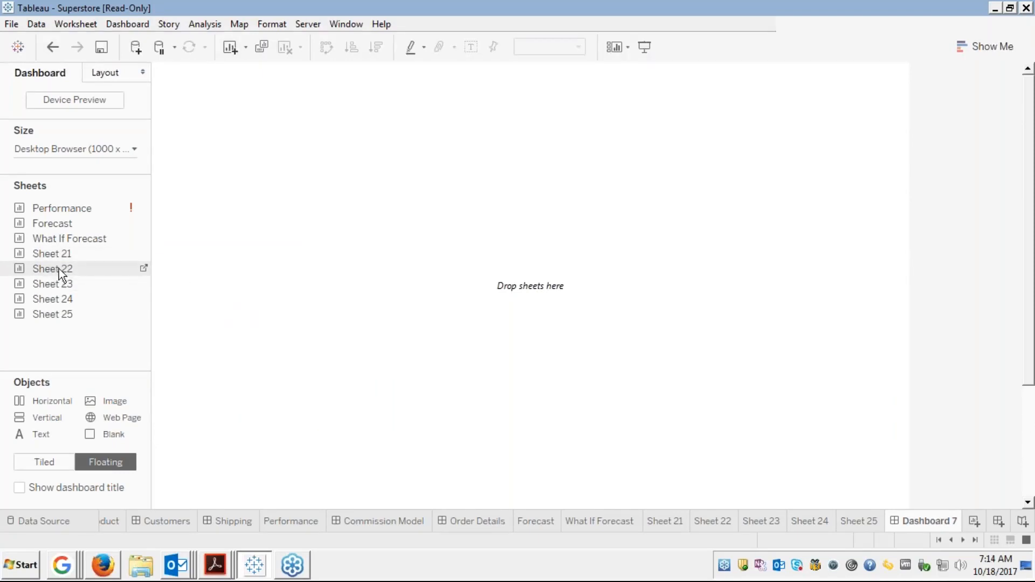
drag(60, 269, 154, 66)
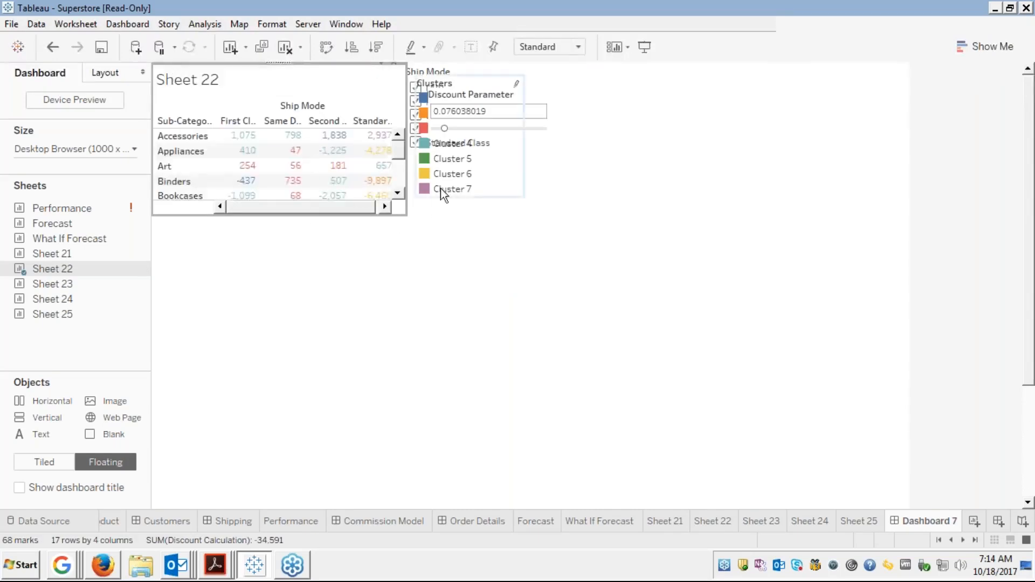
click(503, 138)
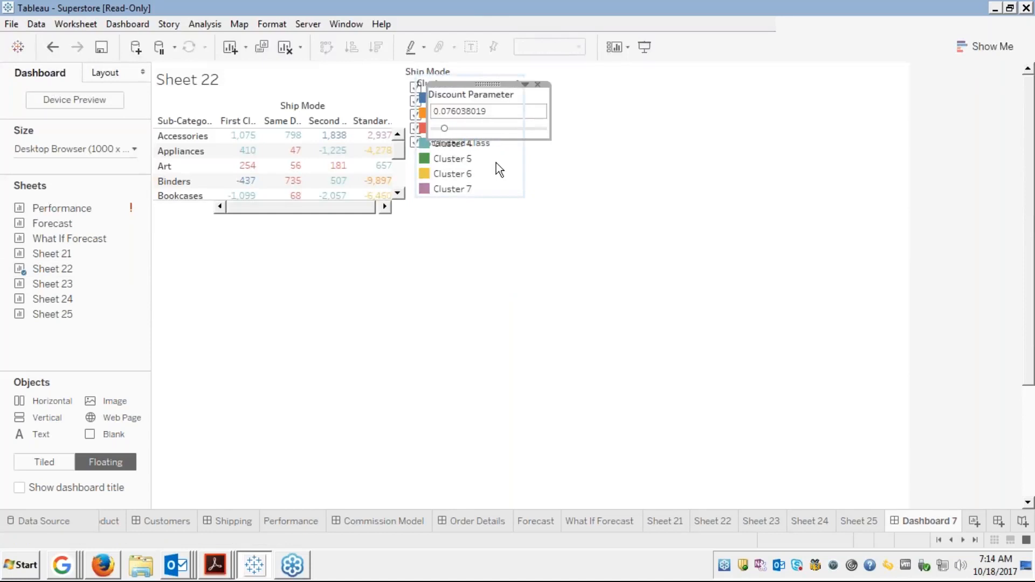
click(496, 163)
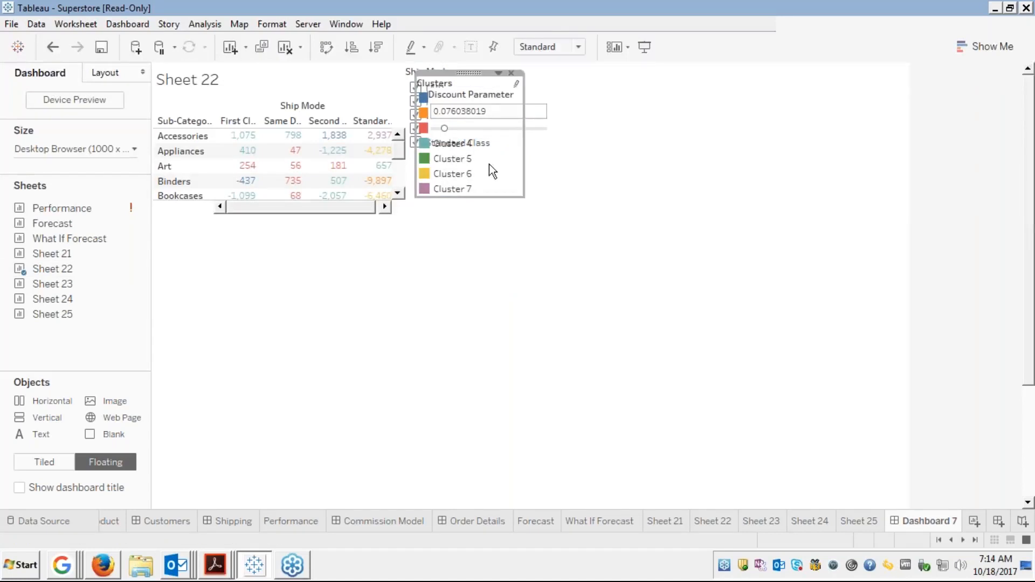
click(511, 72)
Stack the Ship Mode filter above the Discount Parameter on the dashboard's right side
click(468, 71)
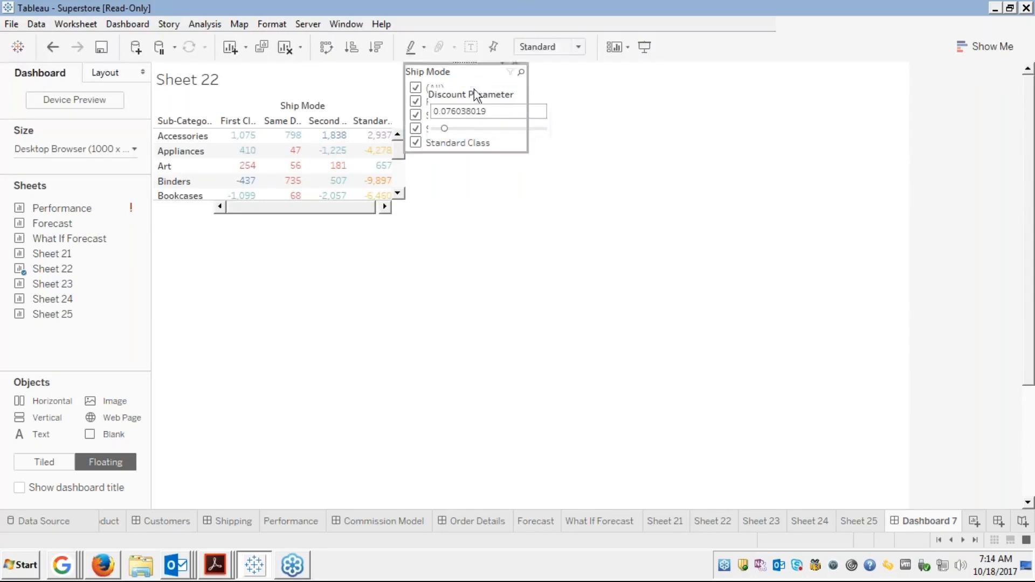
click(477, 113)
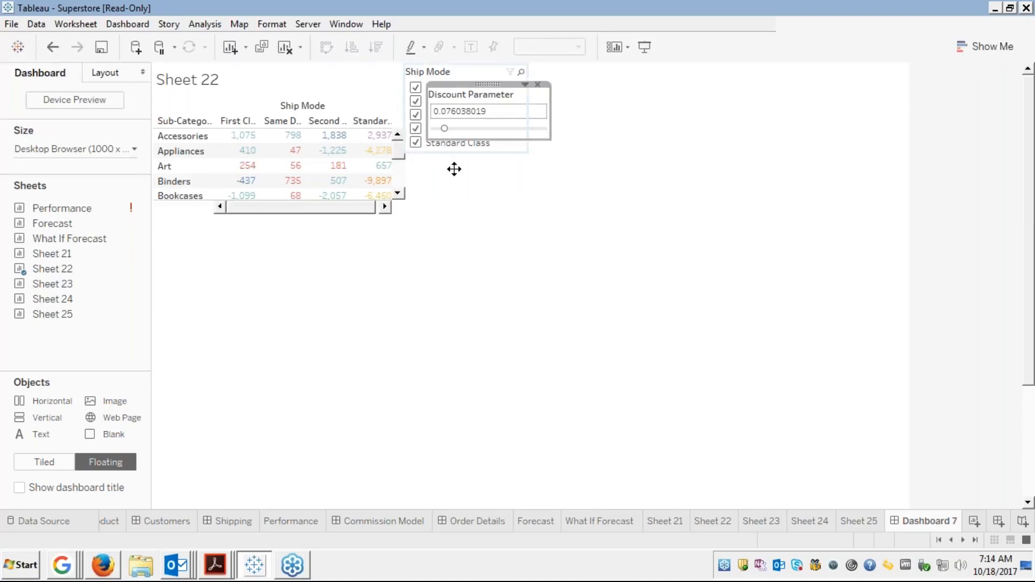
drag(454, 169, 451, 173)
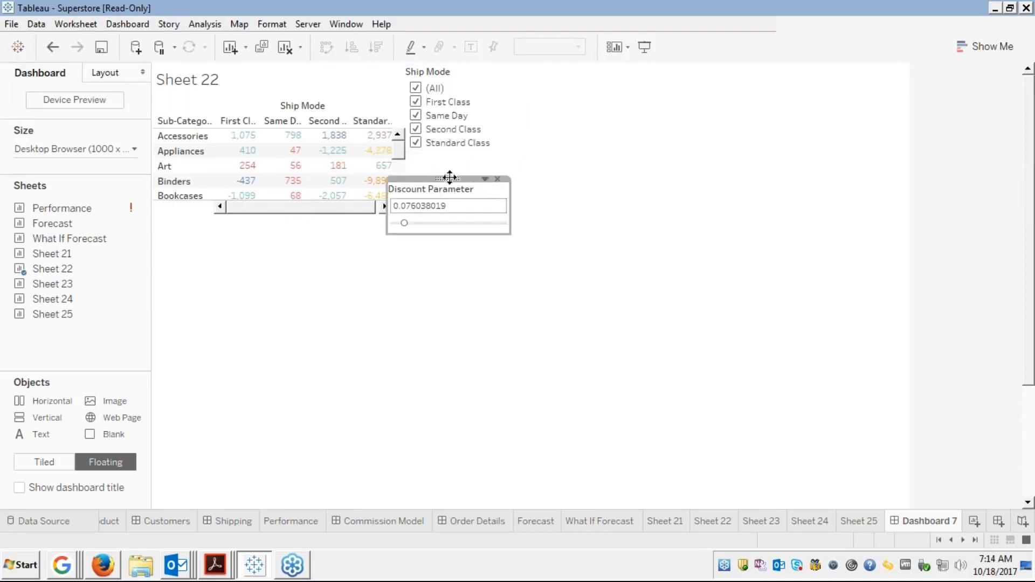
drag(483, 159, 562, 155)
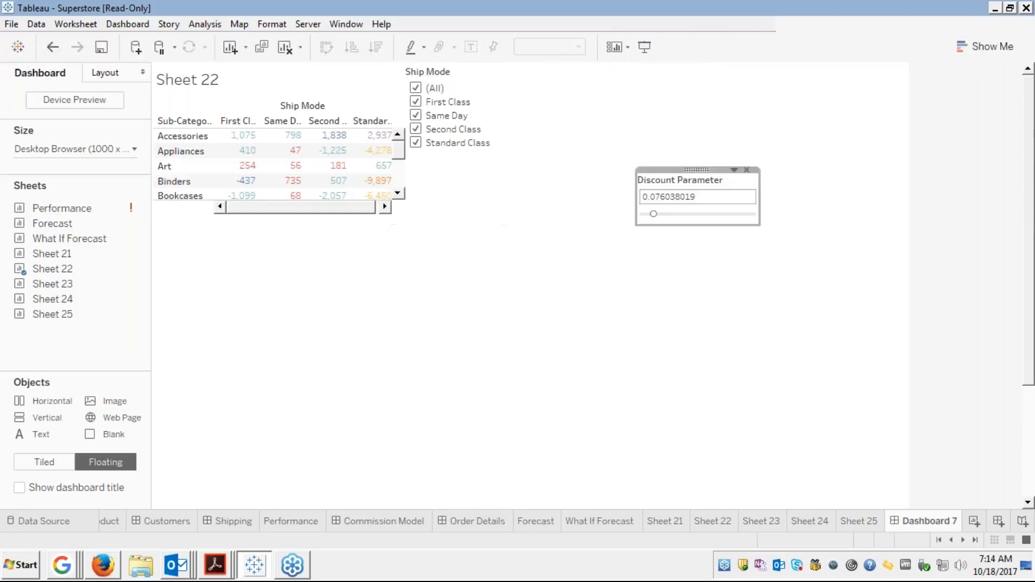
click(461, 88)
drag(466, 62, 697, 70)
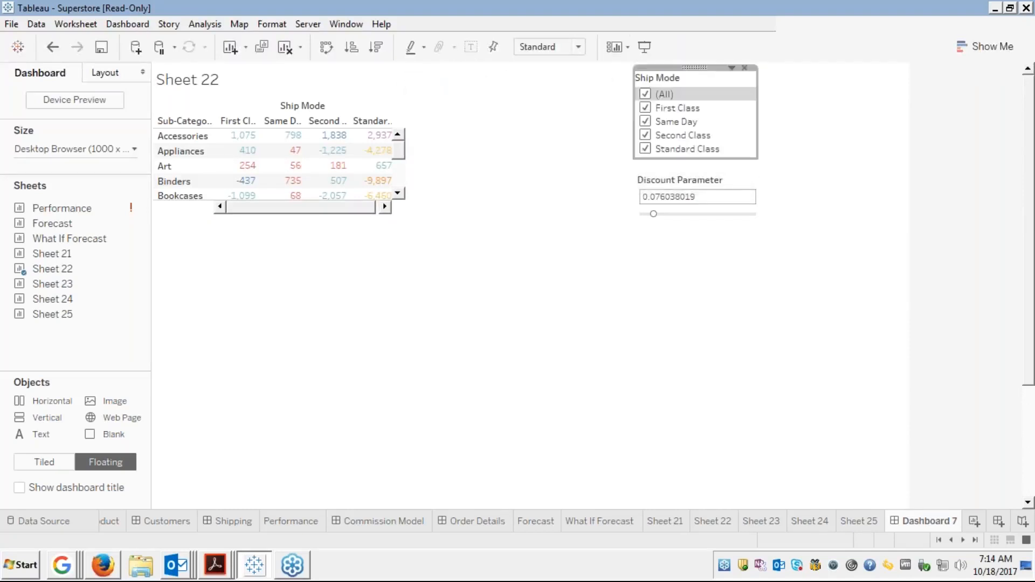
Hide the Sheet 22 title on the dashboard
click(360, 102)
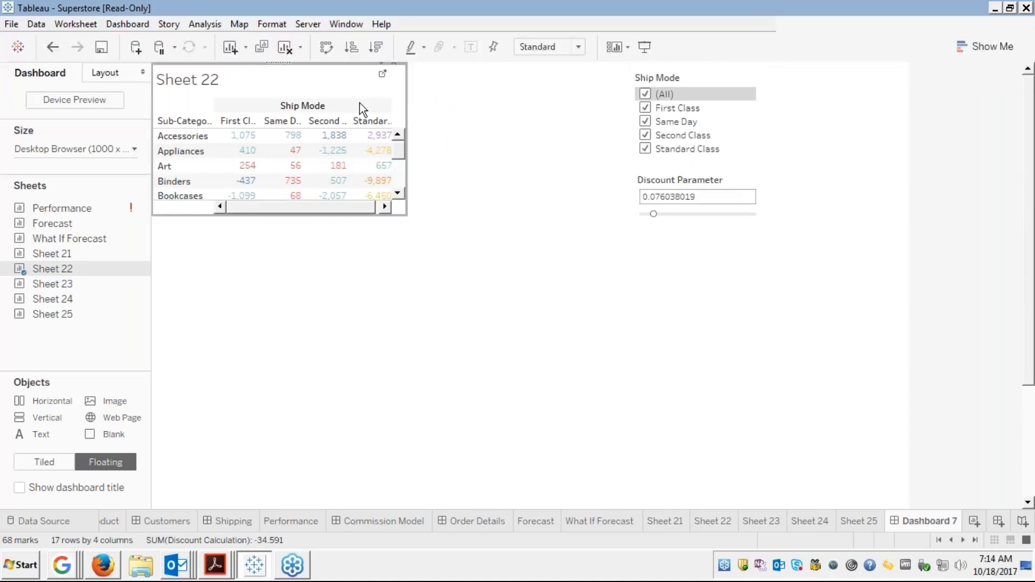
right_click(261, 77)
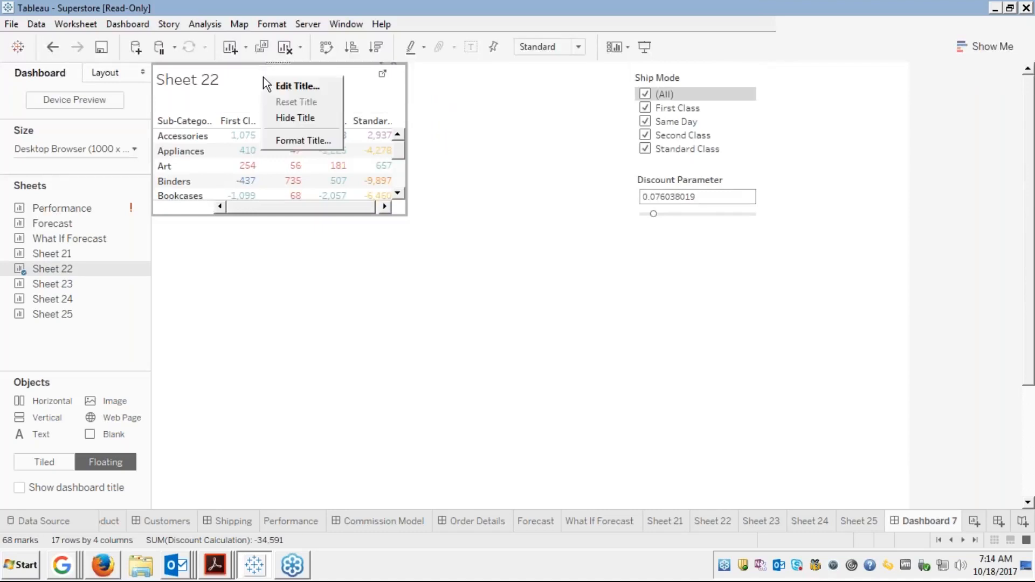
click(291, 117)
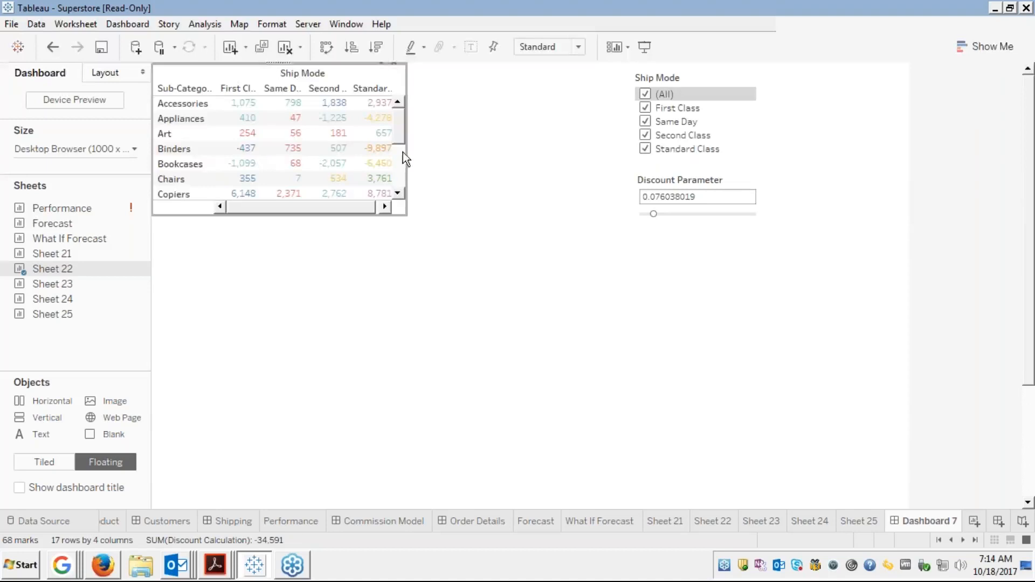
Enlarge the Sheet 22 crosstab wider and taller so its rows run through Phones
click(416, 176)
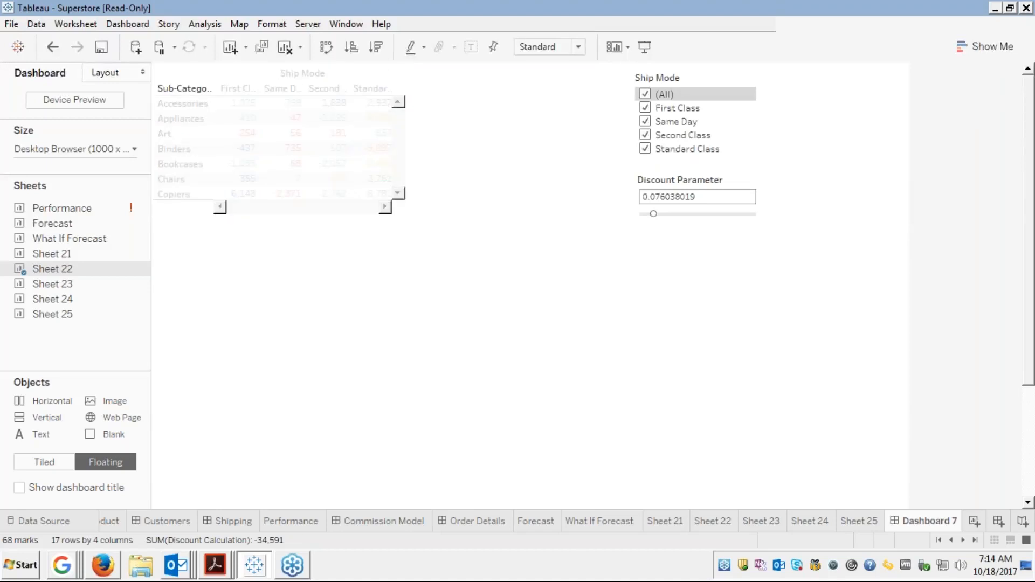
drag(409, 176, 591, 182)
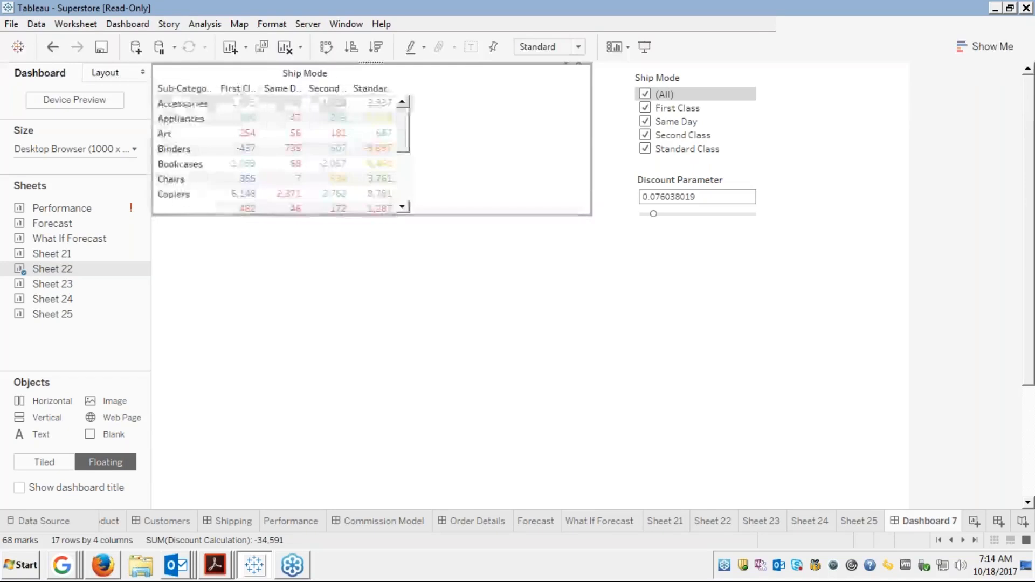
click(592, 179)
drag(590, 178, 593, 233)
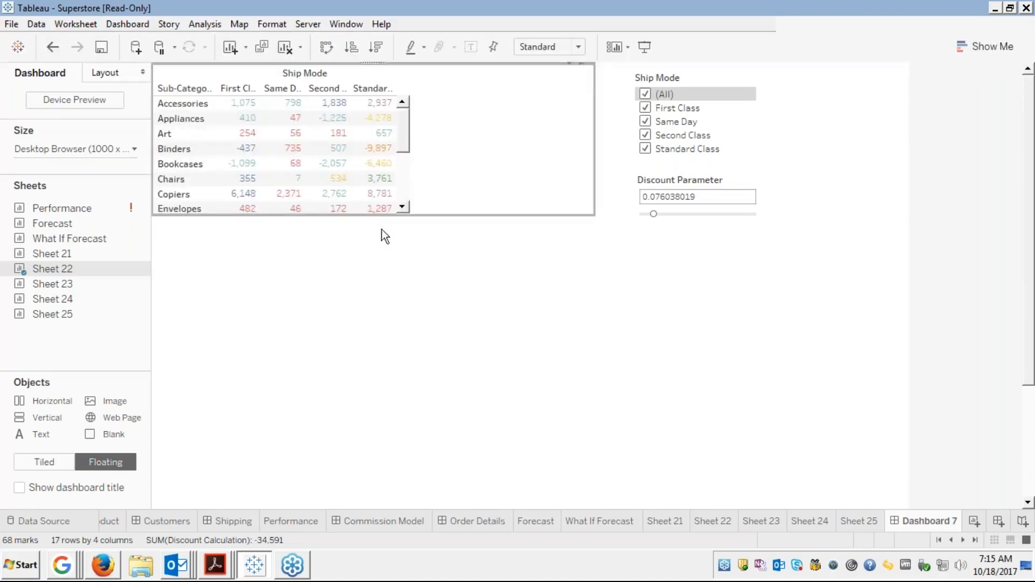
click(374, 216)
drag(374, 215, 374, 264)
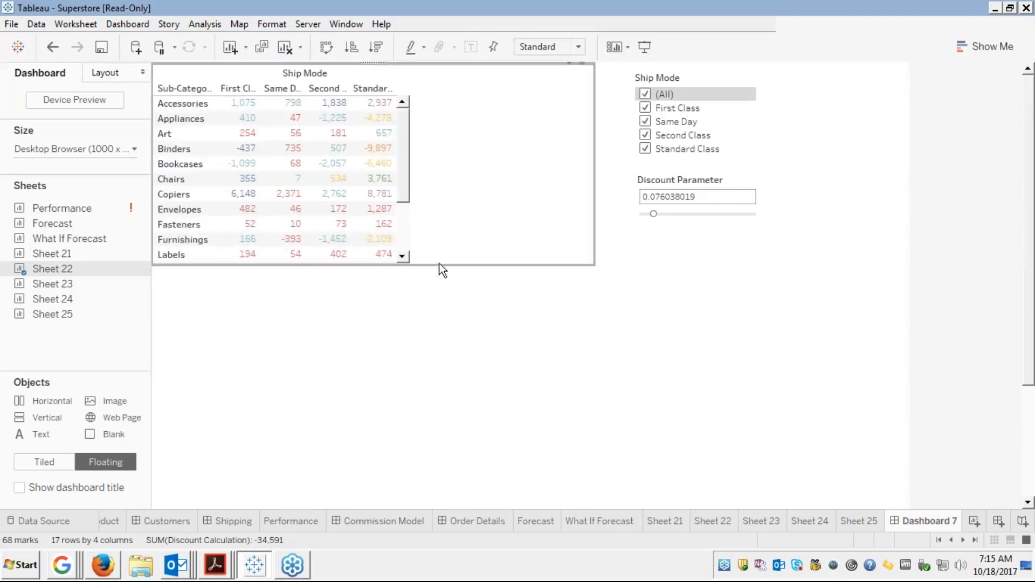
click(365, 264)
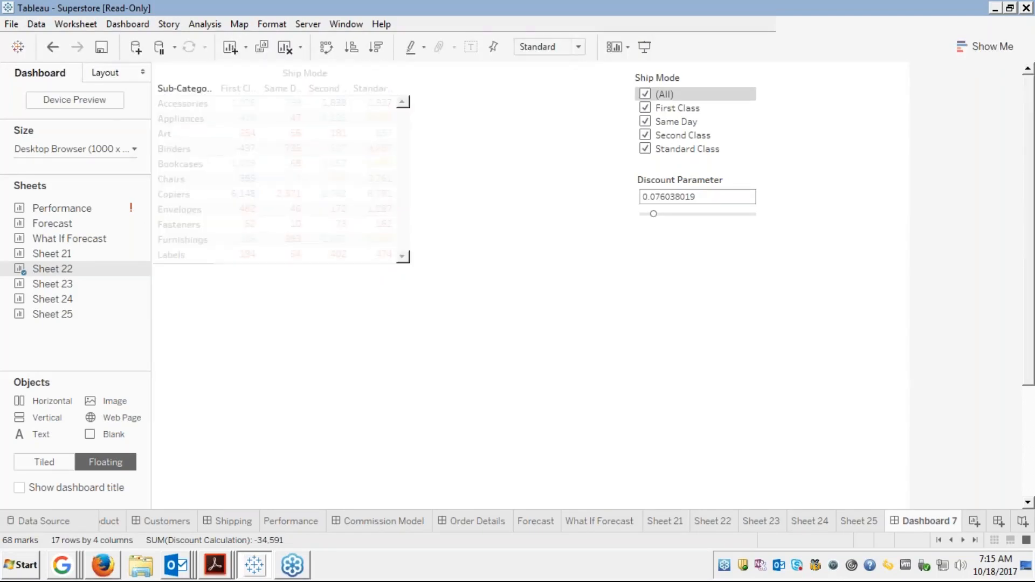
drag(365, 265, 361, 311)
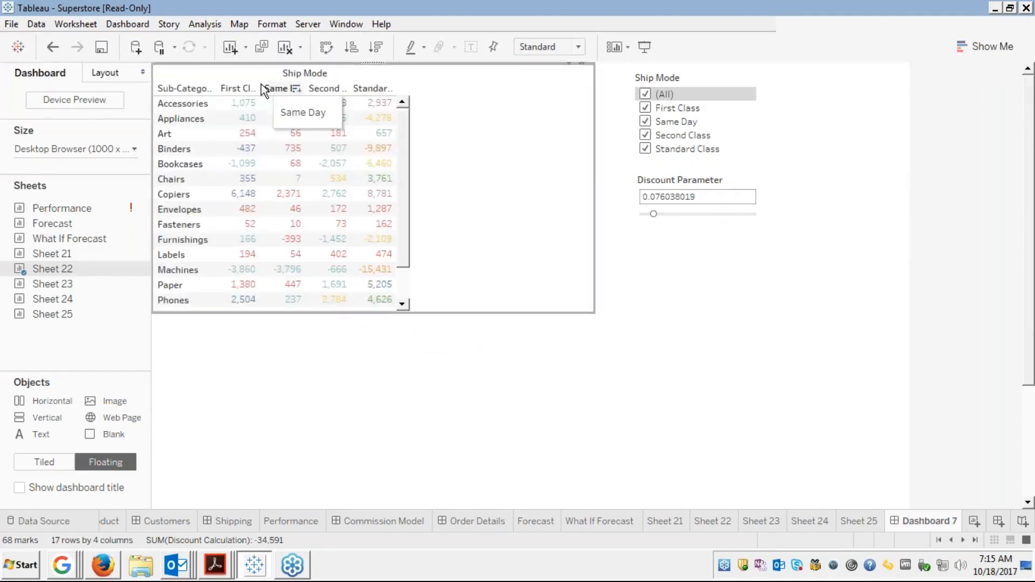
Widen the Ship Mode columns to show the full First Class through Standard Class headers
drag(258, 90, 313, 89)
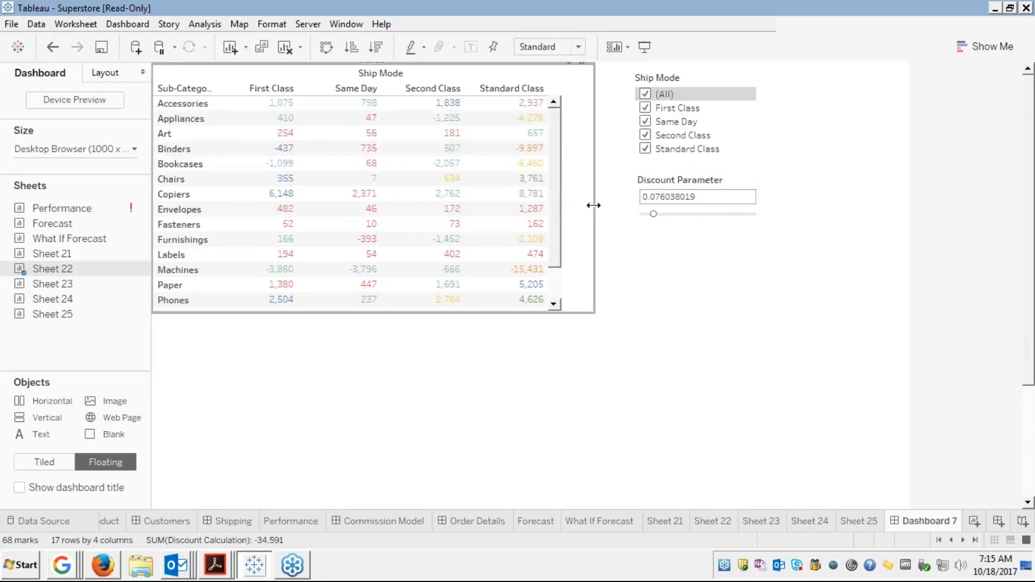
mouse_move(597, 208)
mouse_down()
mouse_move(587, 208)
mouse_move(641, 213)
mouse_up()
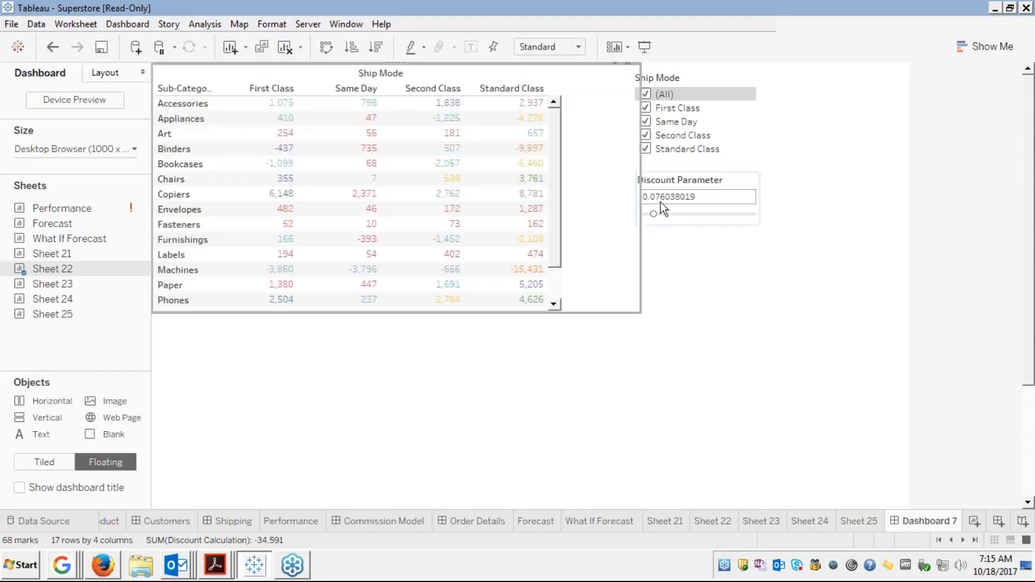
click(713, 122)
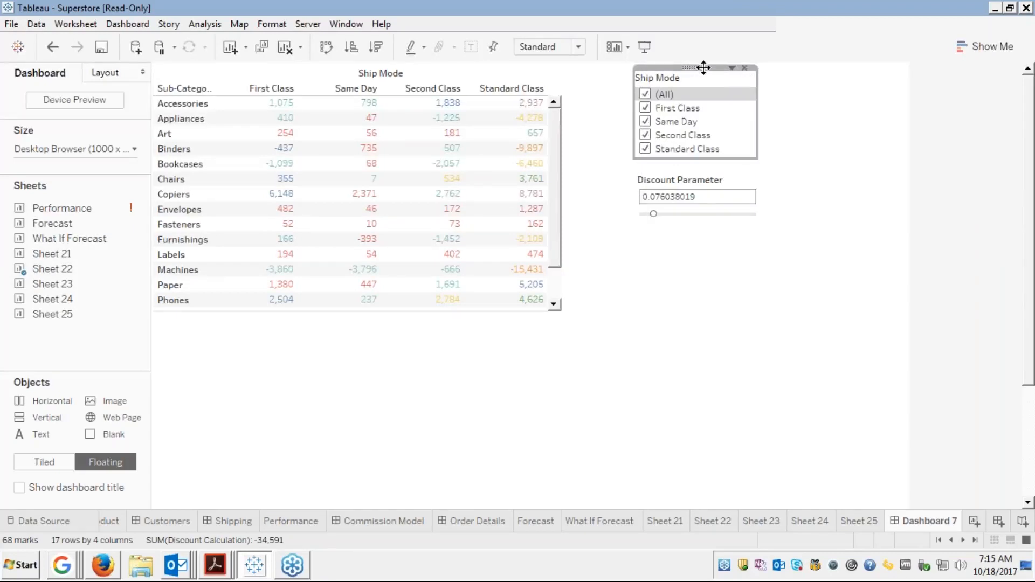
Make Ship Mode a multi-value dropdown filter, move it centrally, and select First Class and Same Day
click(732, 68)
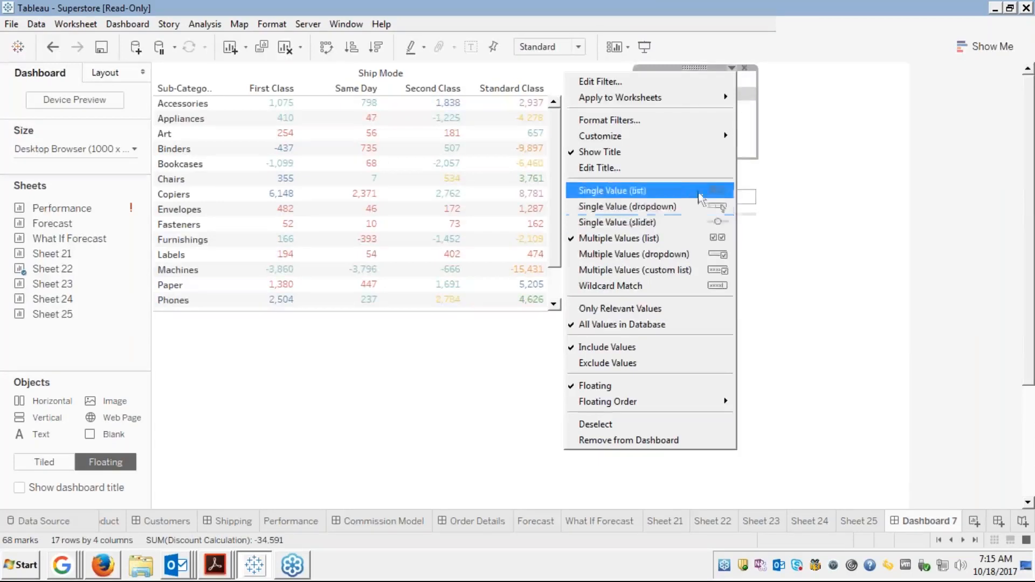
click(665, 190)
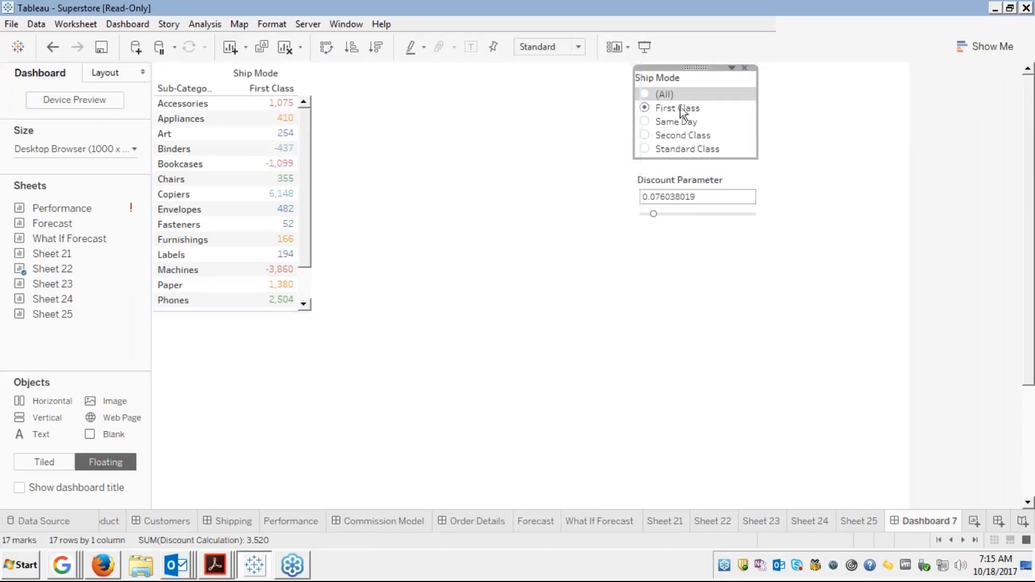
drag(689, 64, 519, 90)
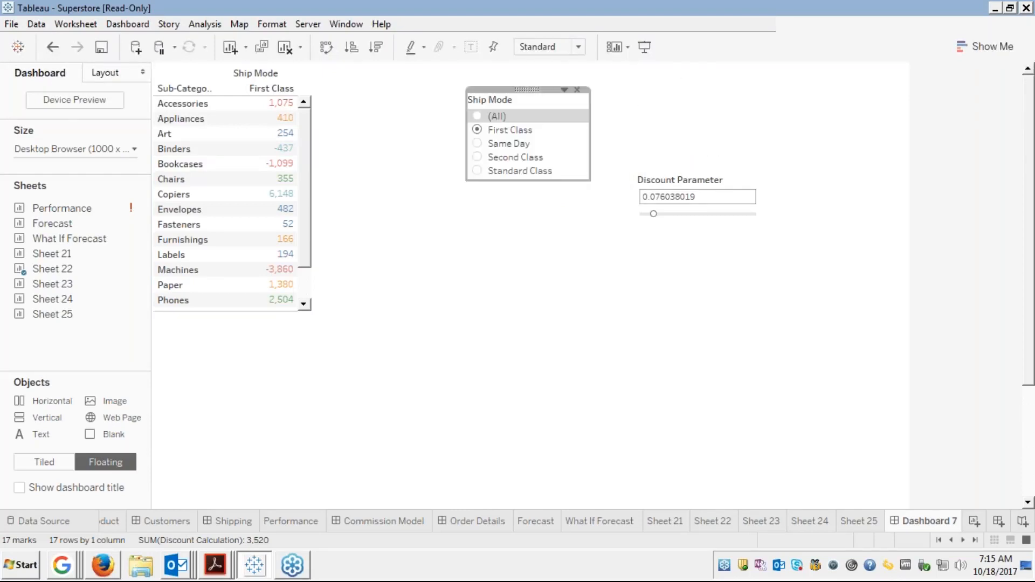
click(564, 89)
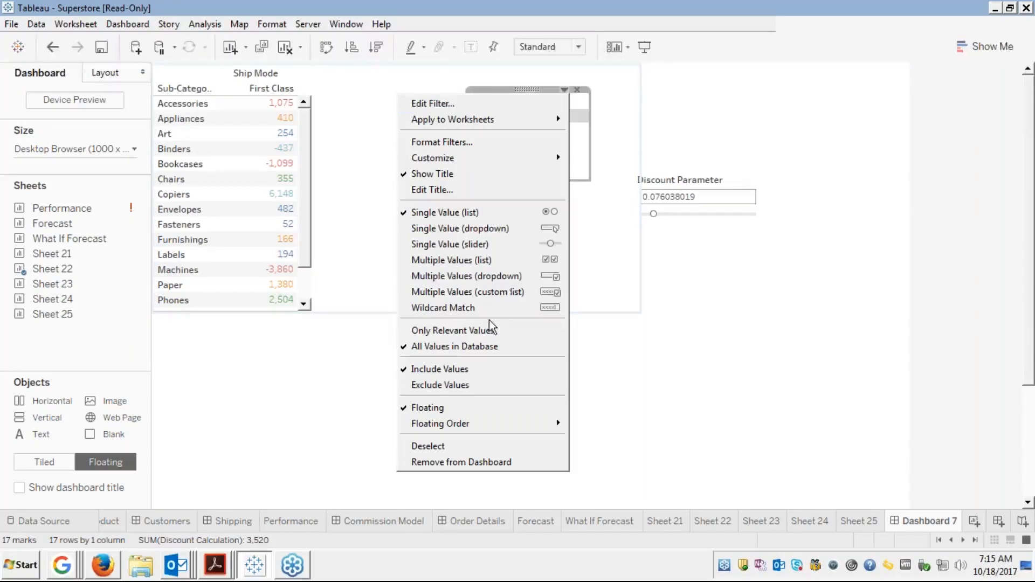
click(477, 279)
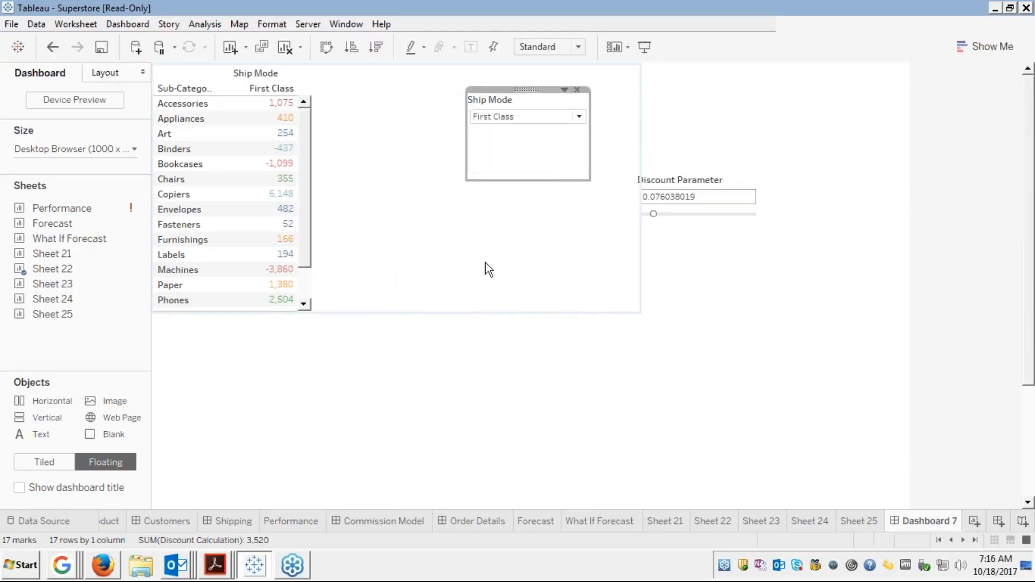
click(579, 117)
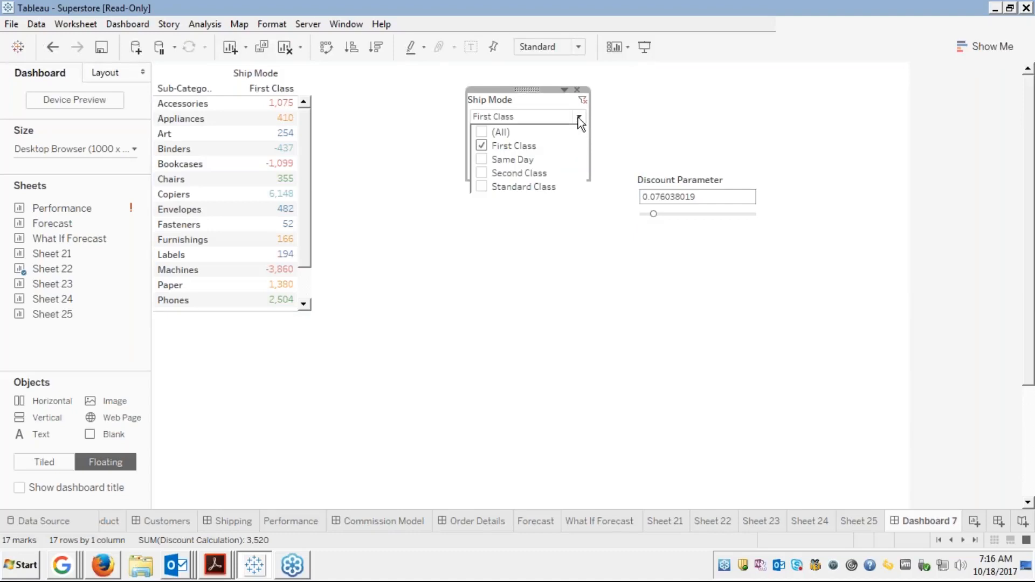
click(482, 159)
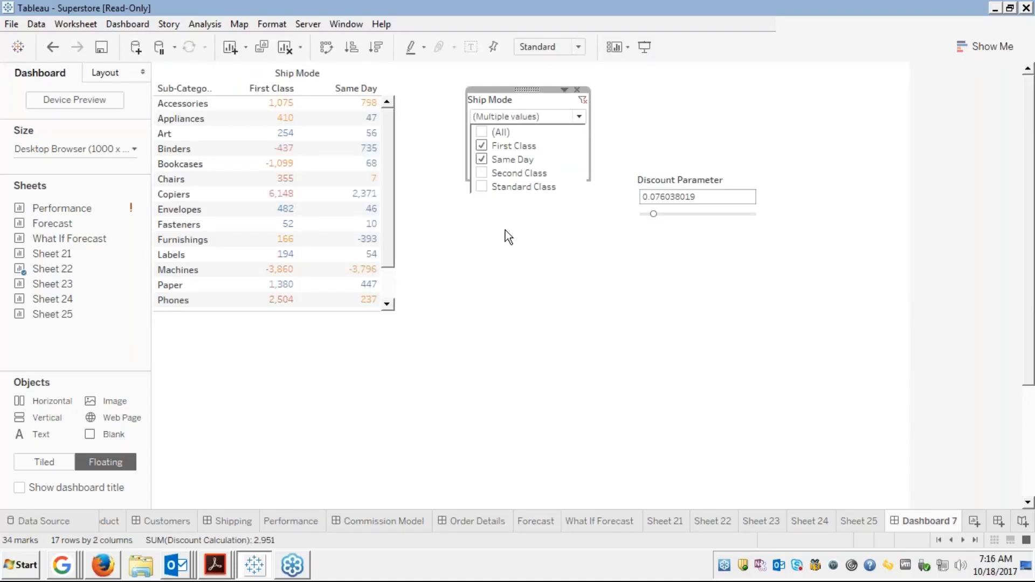
click(545, 247)
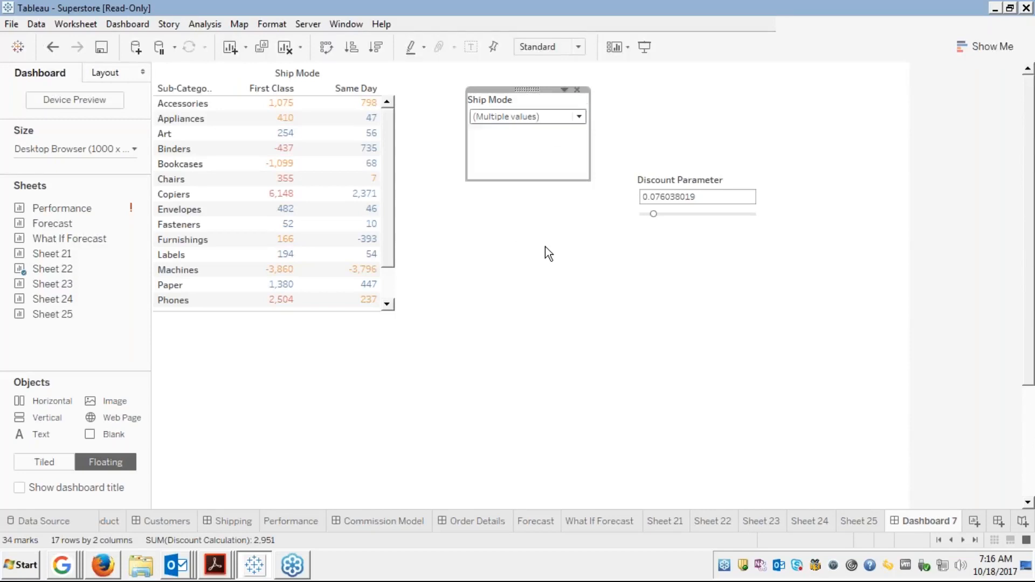
Align the Discount Parameter under the Ship Mode filter and raise it to 0.121260630
click(533, 99)
drag(525, 90, 561, 88)
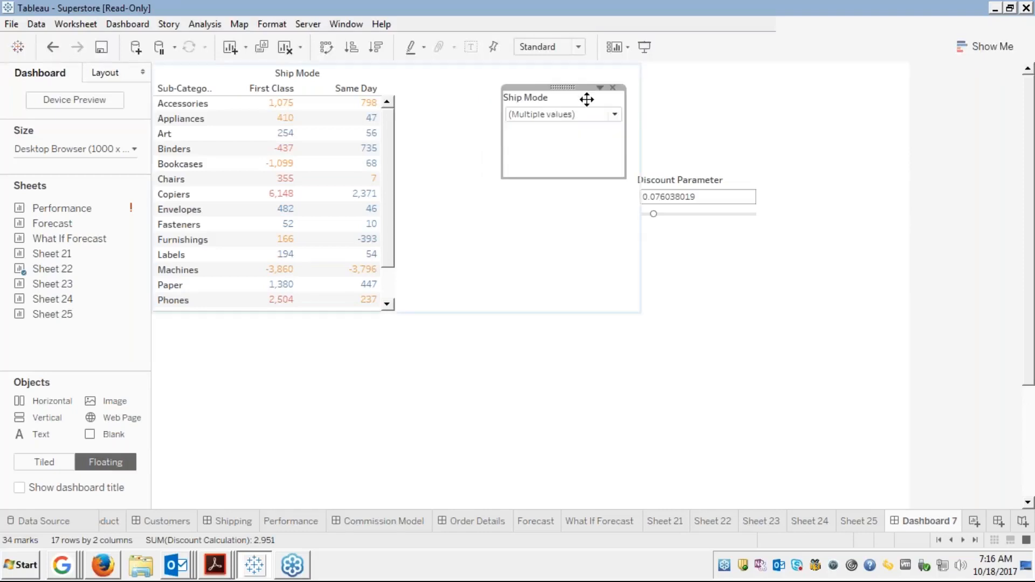
click(712, 183)
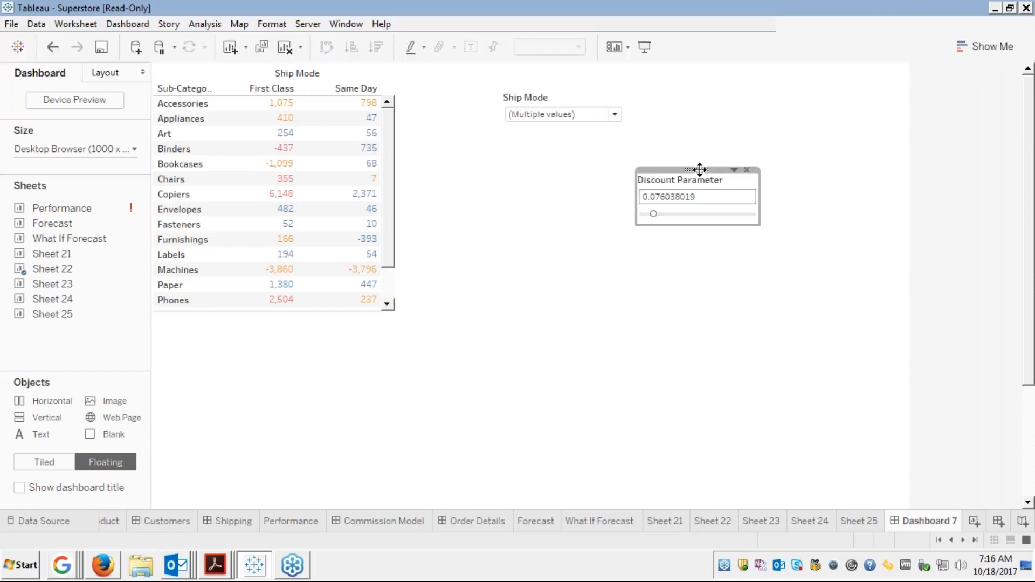
drag(700, 169, 569, 158)
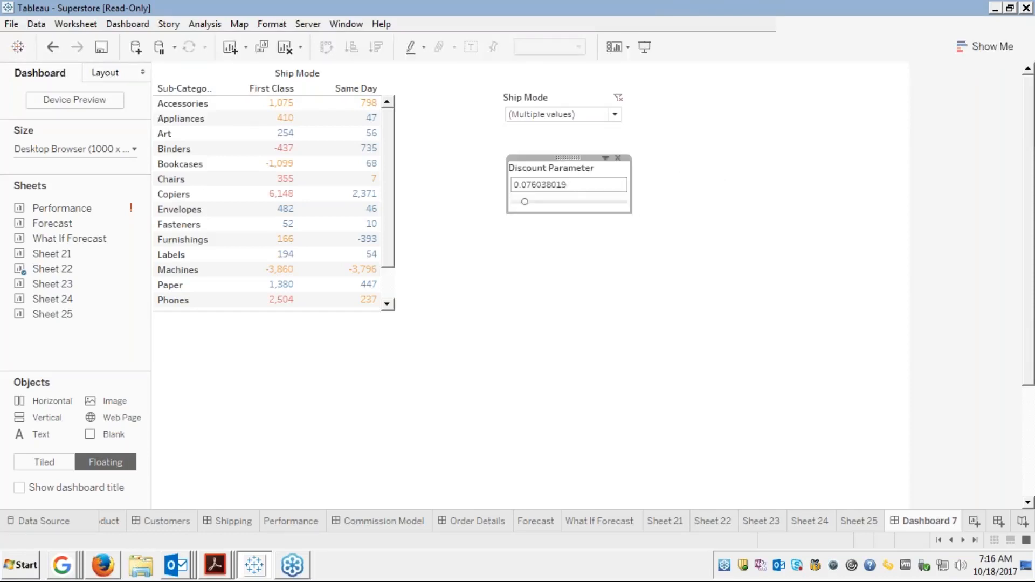
click(531, 202)
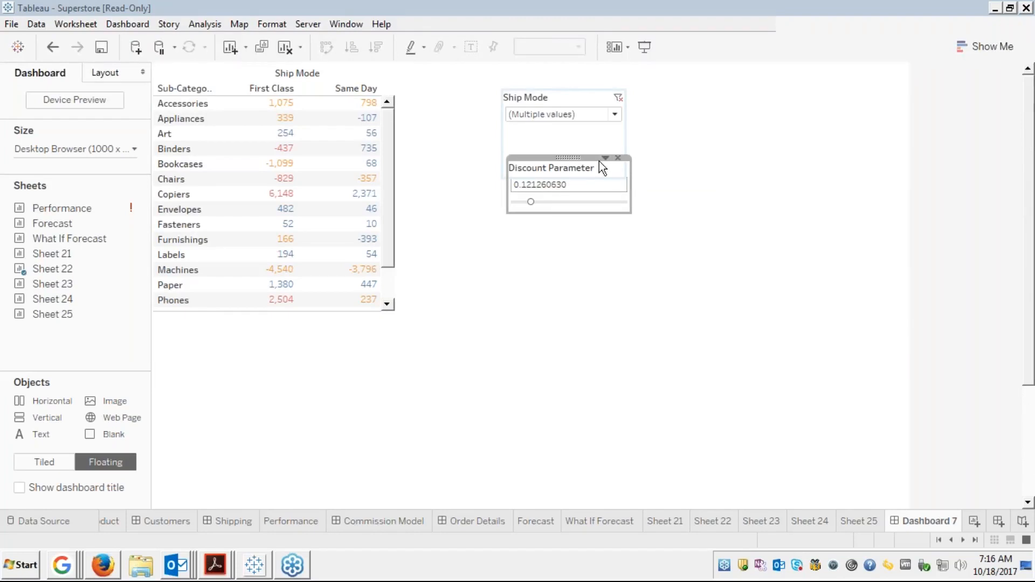
drag(573, 156, 569, 160)
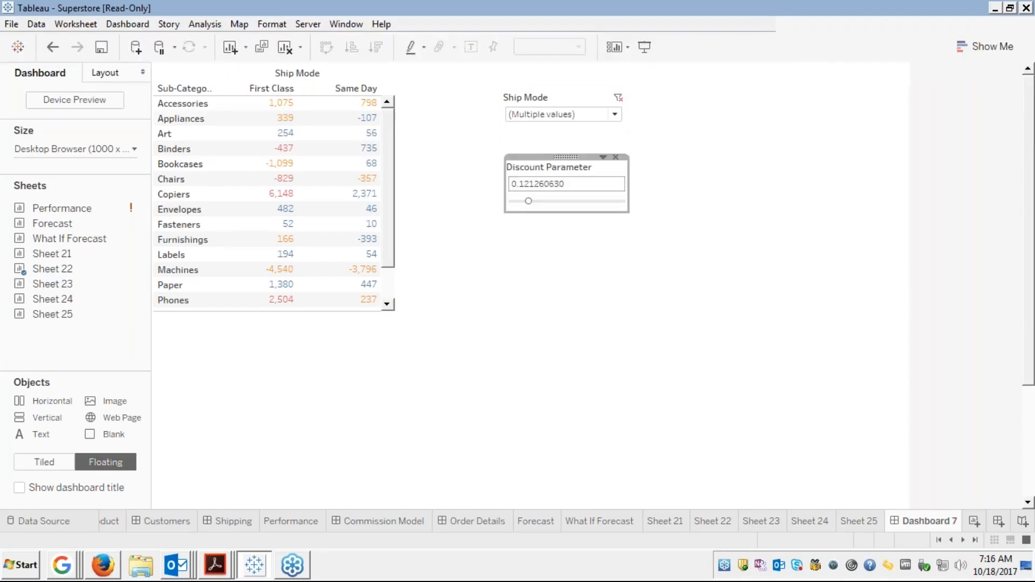
Shorten the Ship Mode filter card and move it right beside the crosstab
click(709, 179)
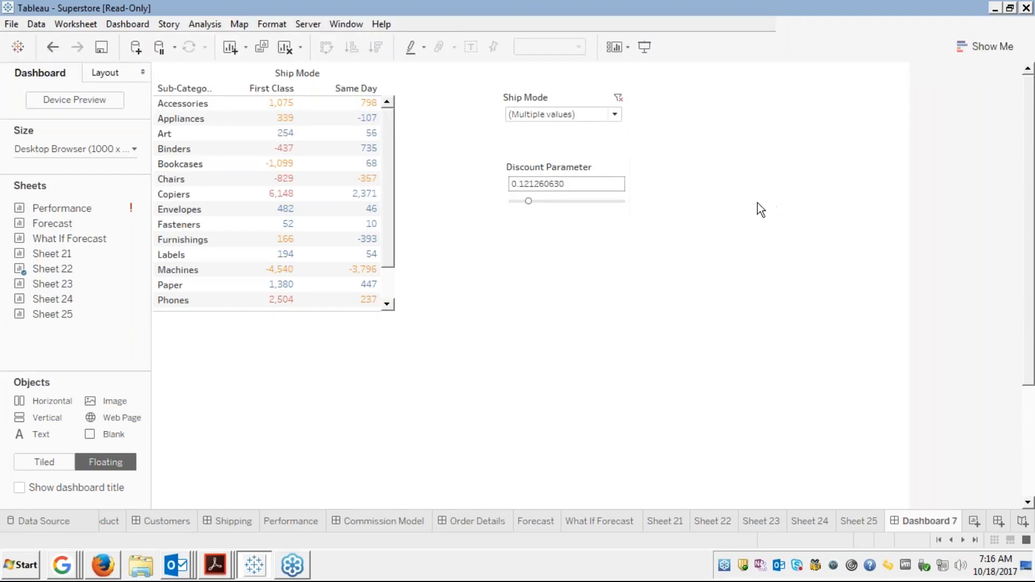
click(615, 115)
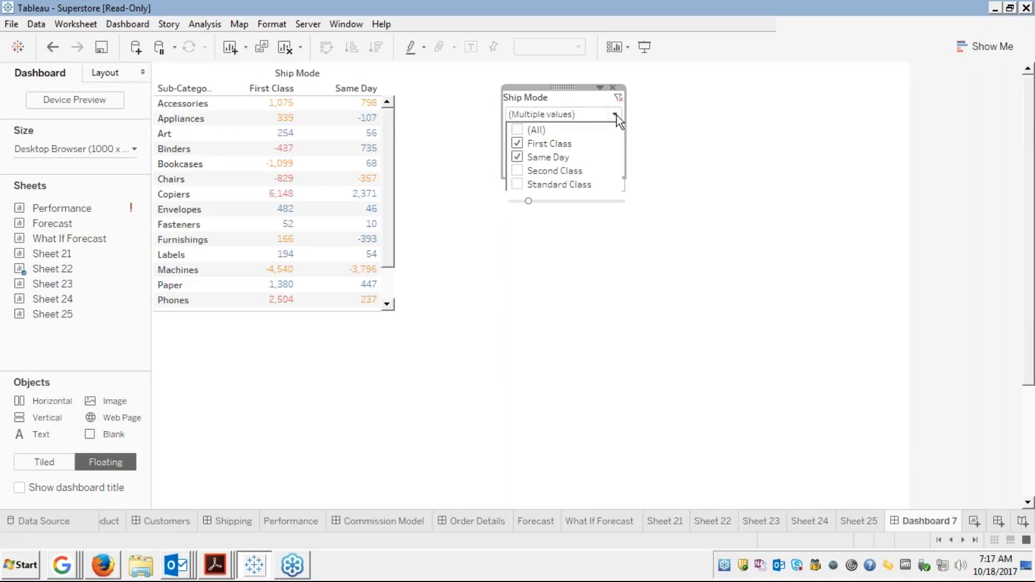
click(564, 84)
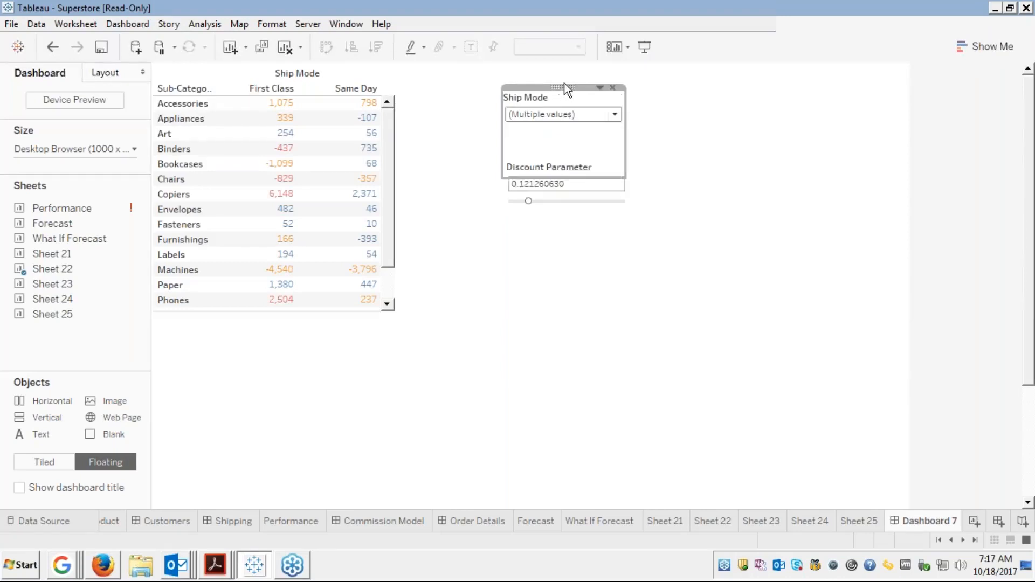
double_click(564, 83)
click(557, 101)
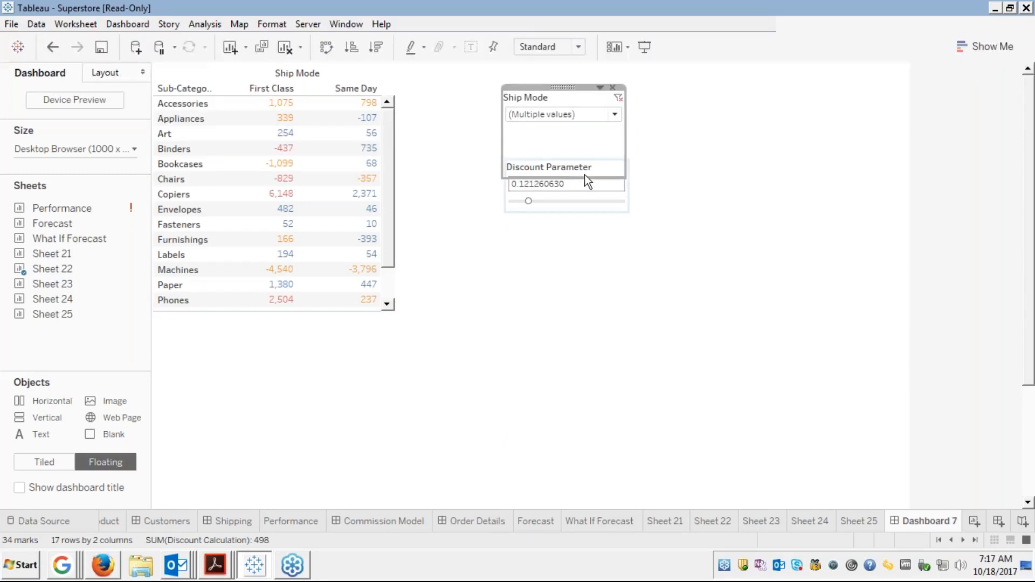
drag(586, 175, 587, 138)
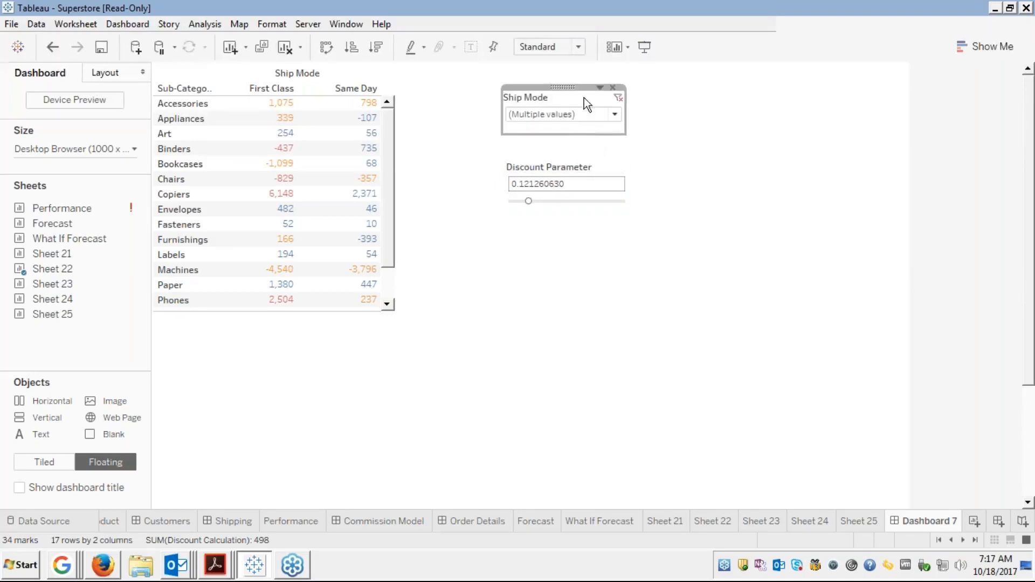
drag(568, 88, 487, 78)
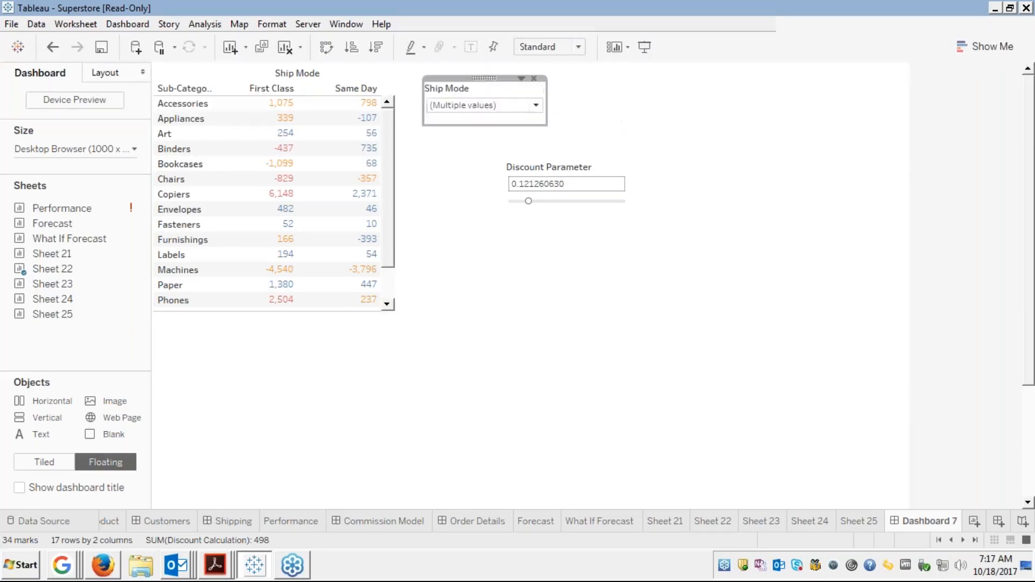
Move the Discount Parameter below Ship Mode and narrow the container to fit the controls
click(558, 169)
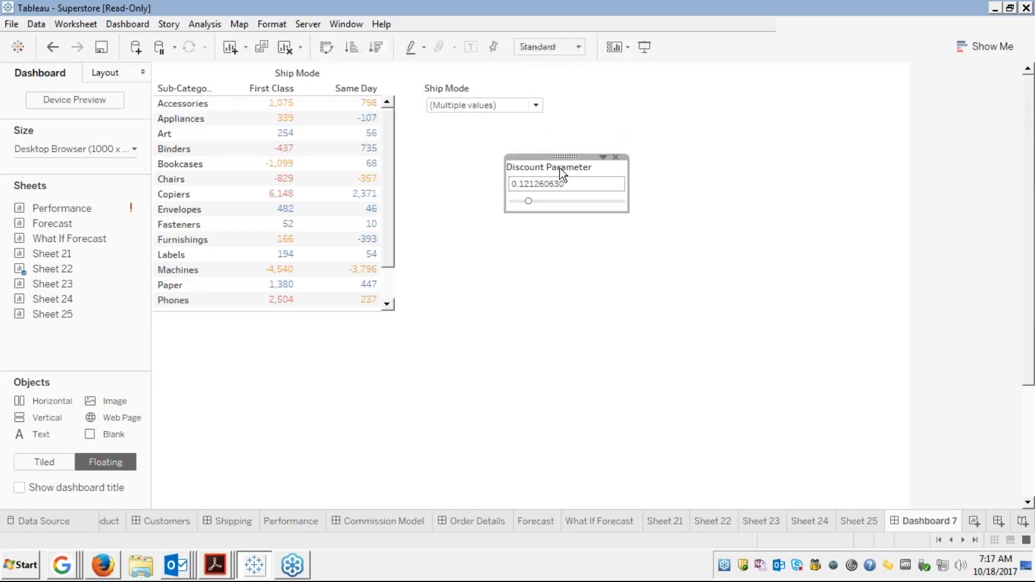
drag(568, 155, 487, 128)
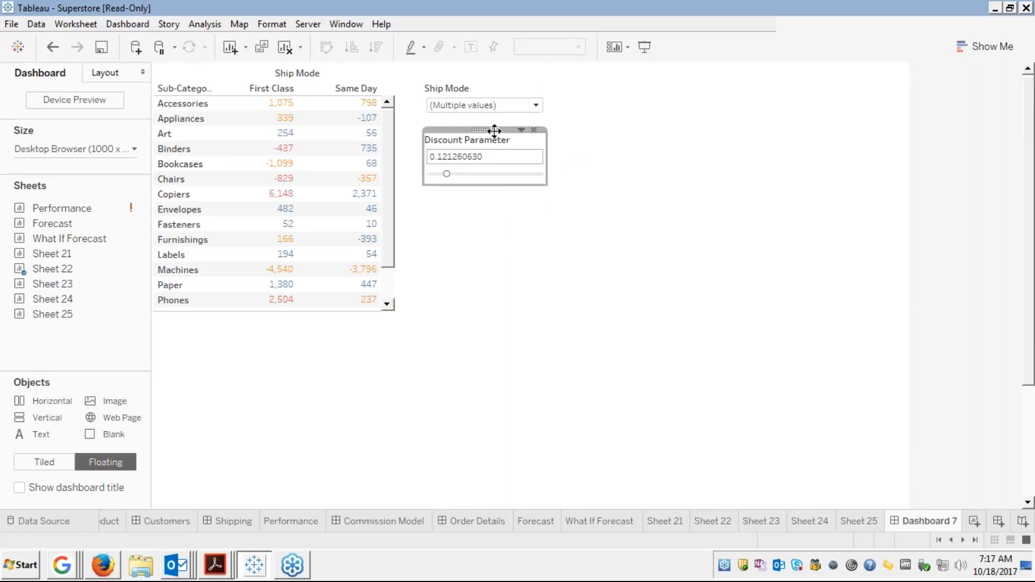
click(580, 231)
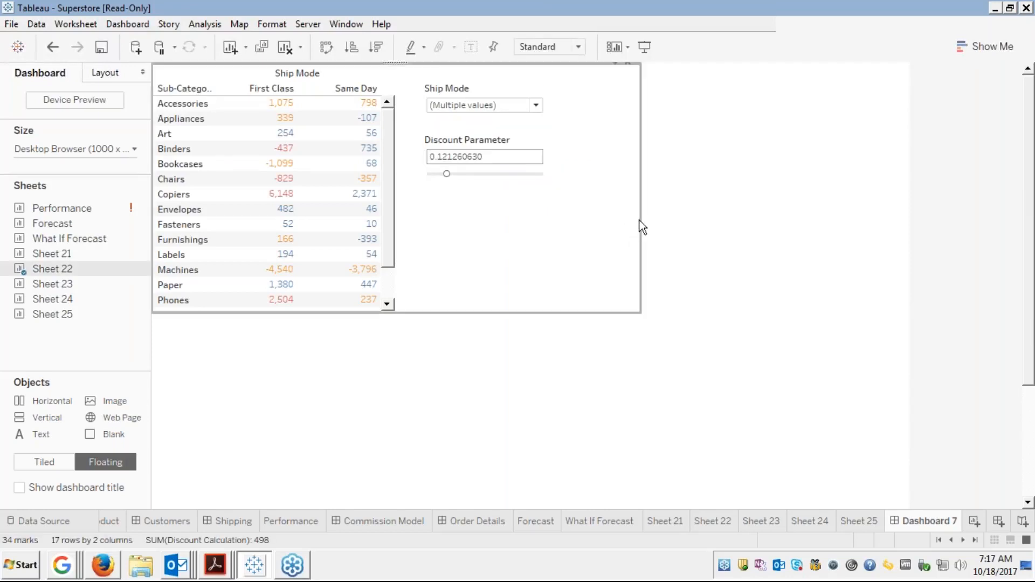
drag(641, 220, 548, 216)
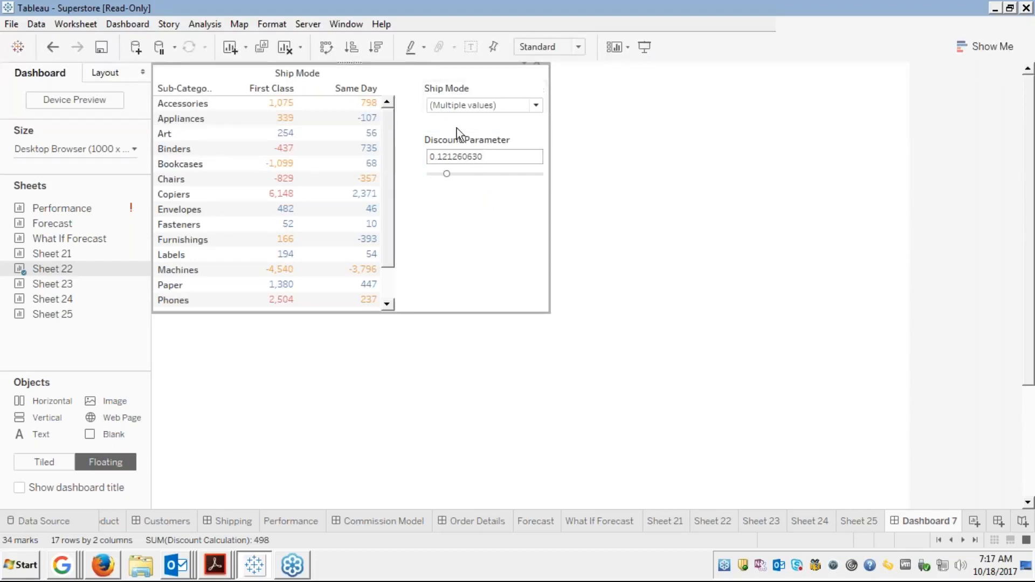
Set the Ship Mode filter to First Class and Standard Class, excluding Same Day
click(533, 106)
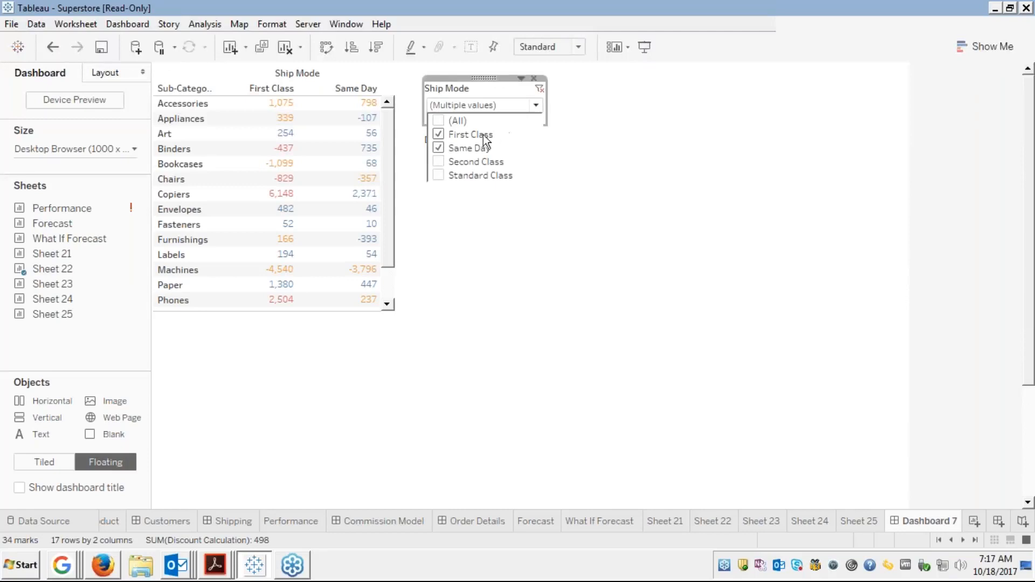
click(438, 147)
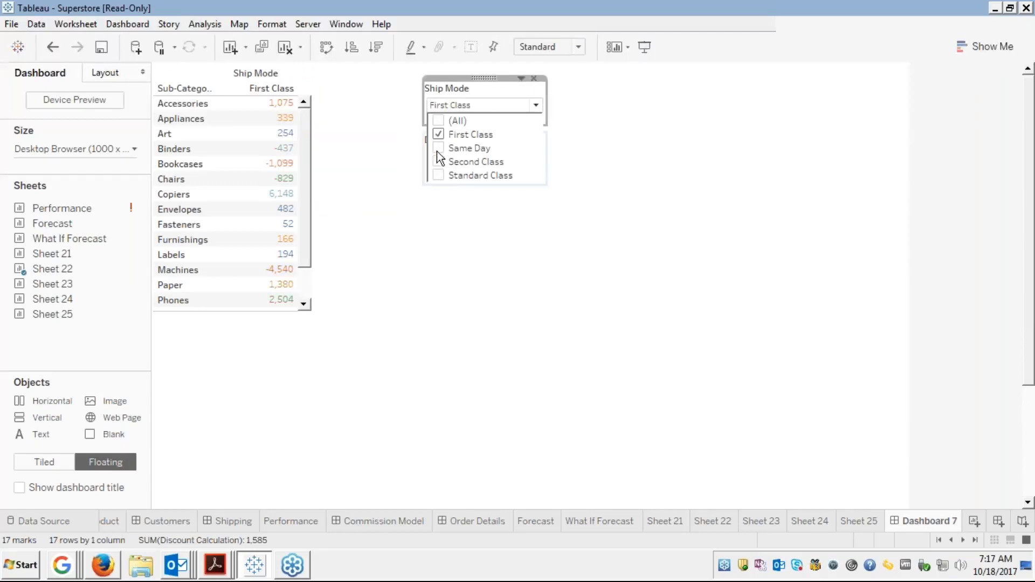
click(438, 176)
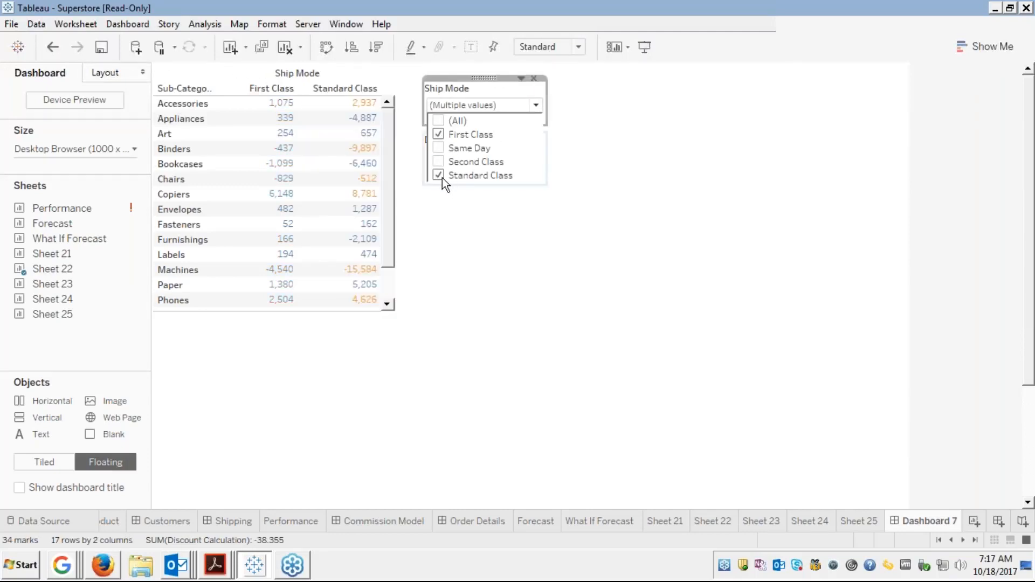
click(472, 232)
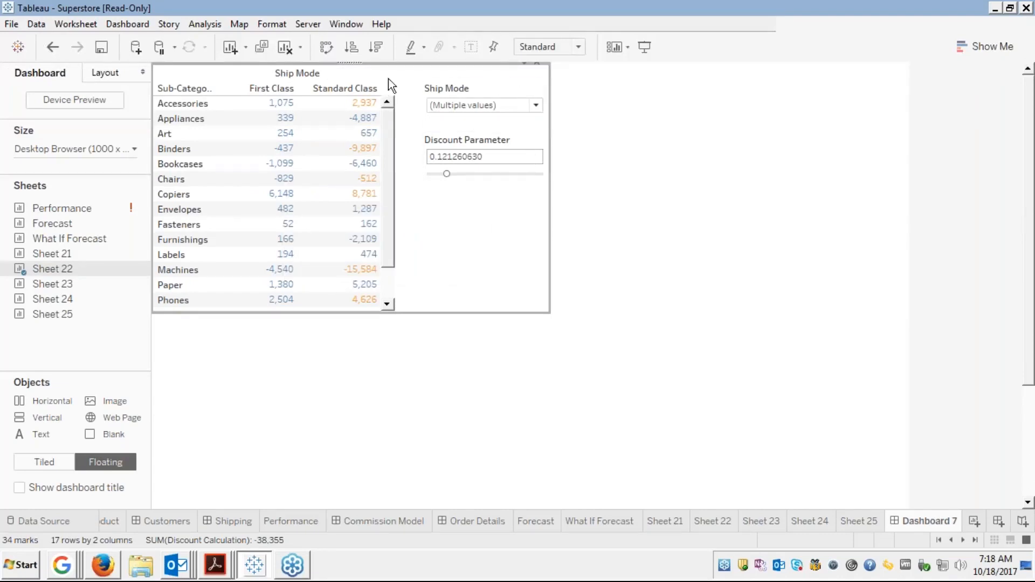
Add the Clusters colour legend and place it, widened, below the Discount Parameter
click(523, 66)
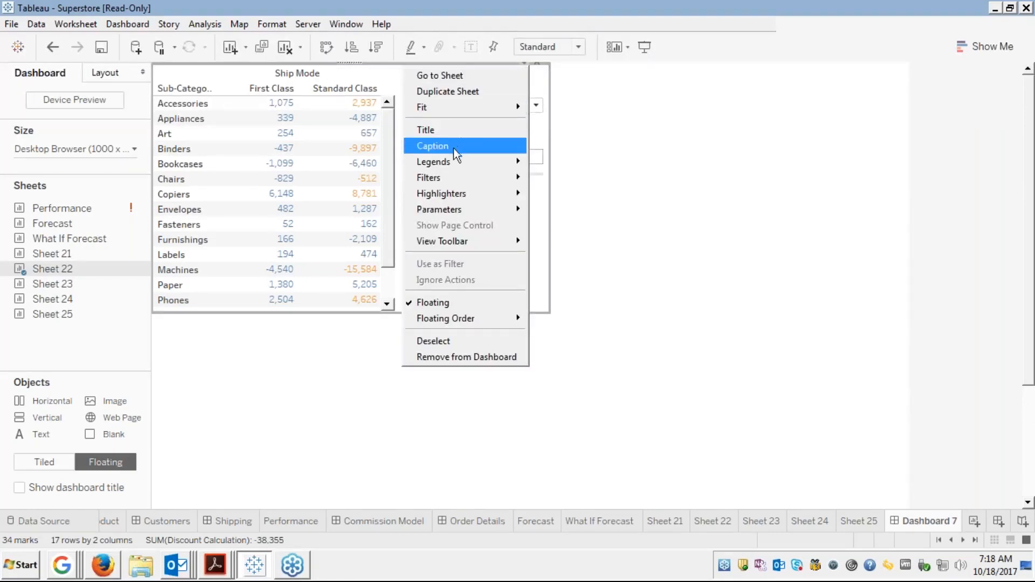
mouse_move(450, 163)
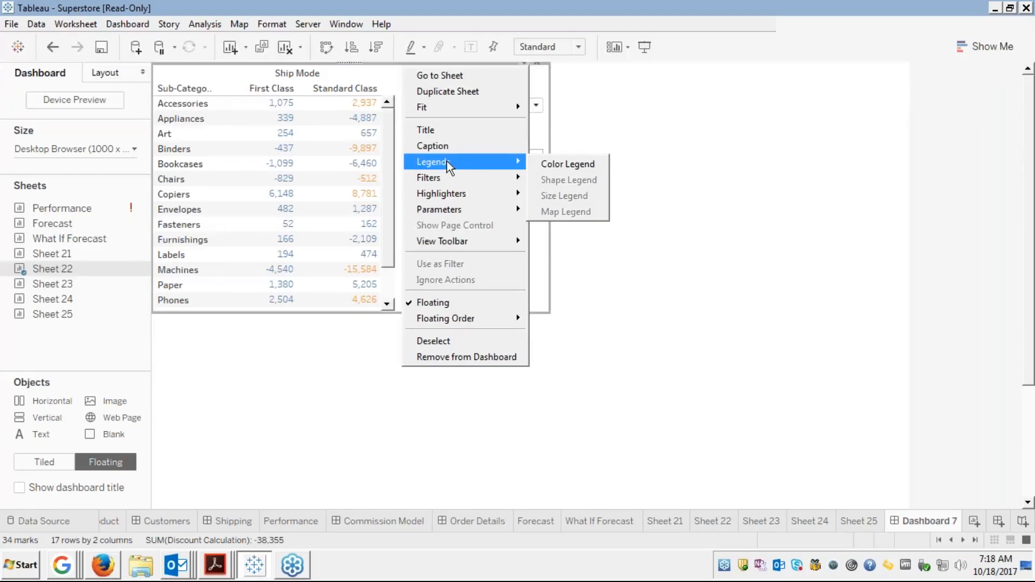
click(561, 165)
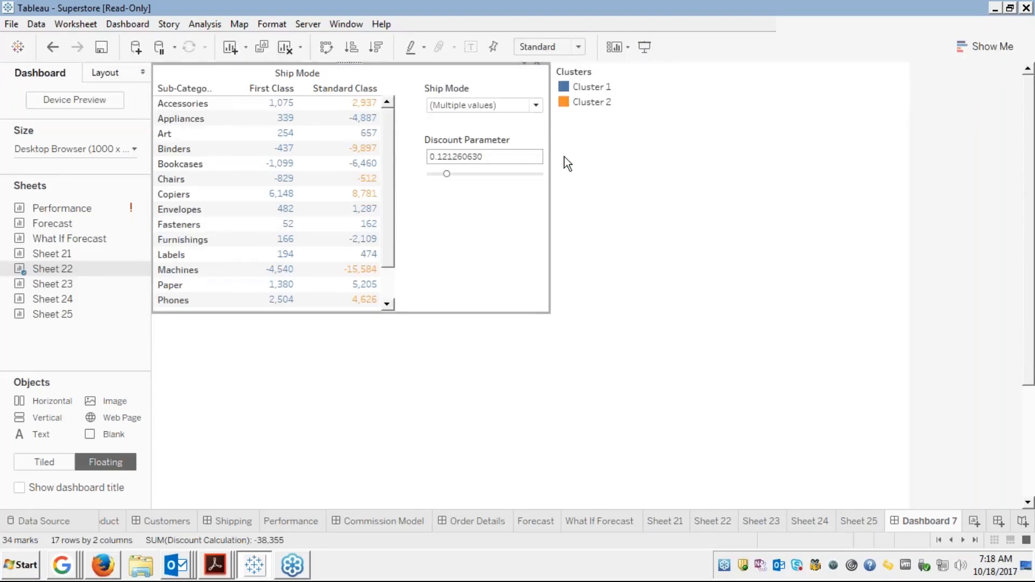
click(597, 84)
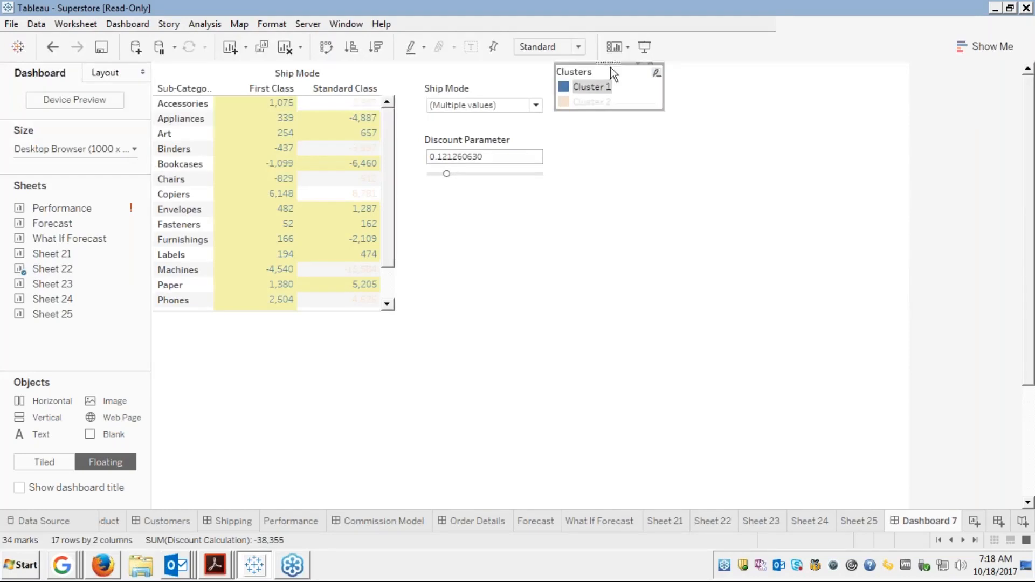
drag(564, 92, 470, 200)
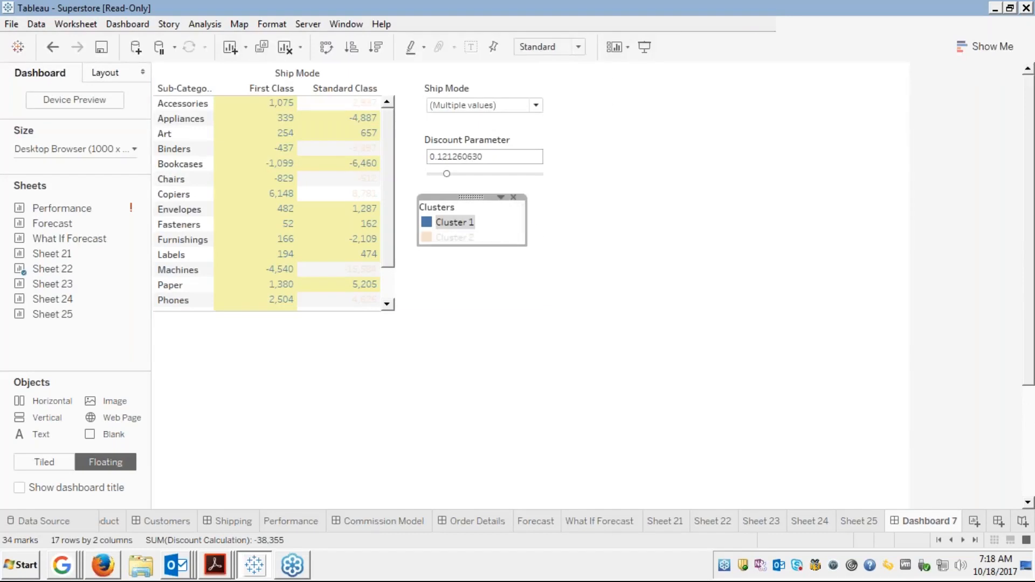
drag(526, 222, 530, 222)
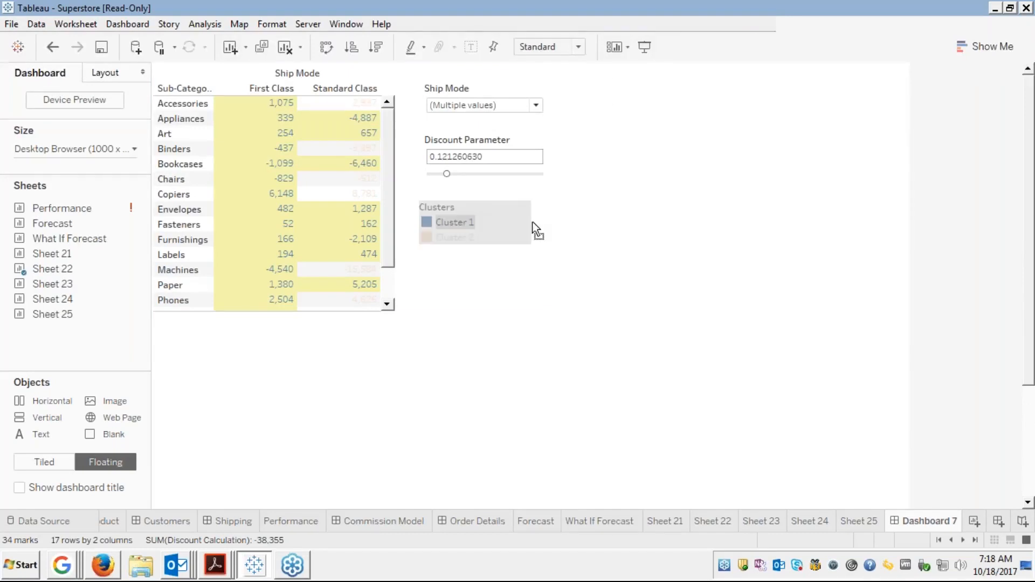
drag(541, 221, 542, 221)
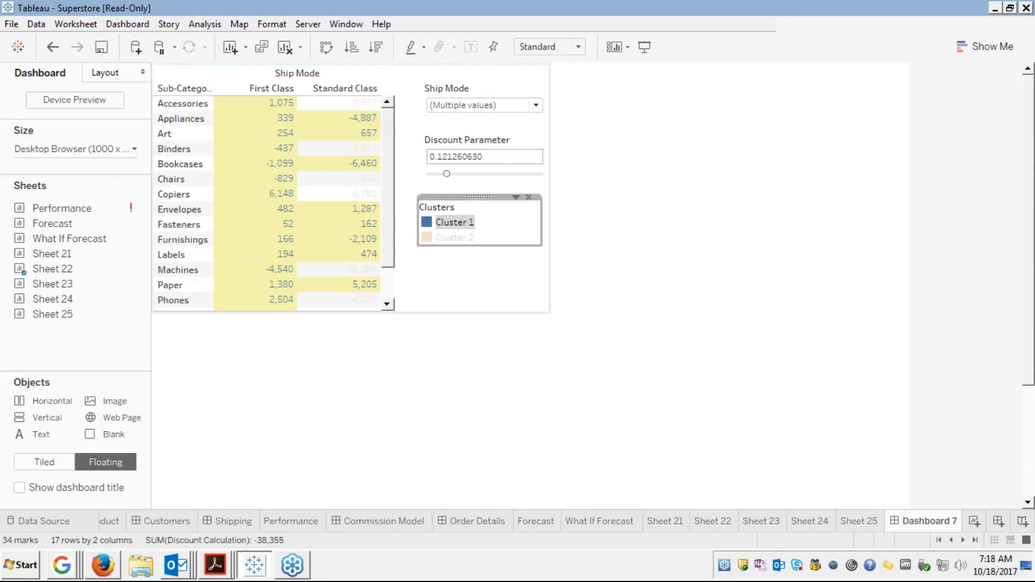
click(582, 192)
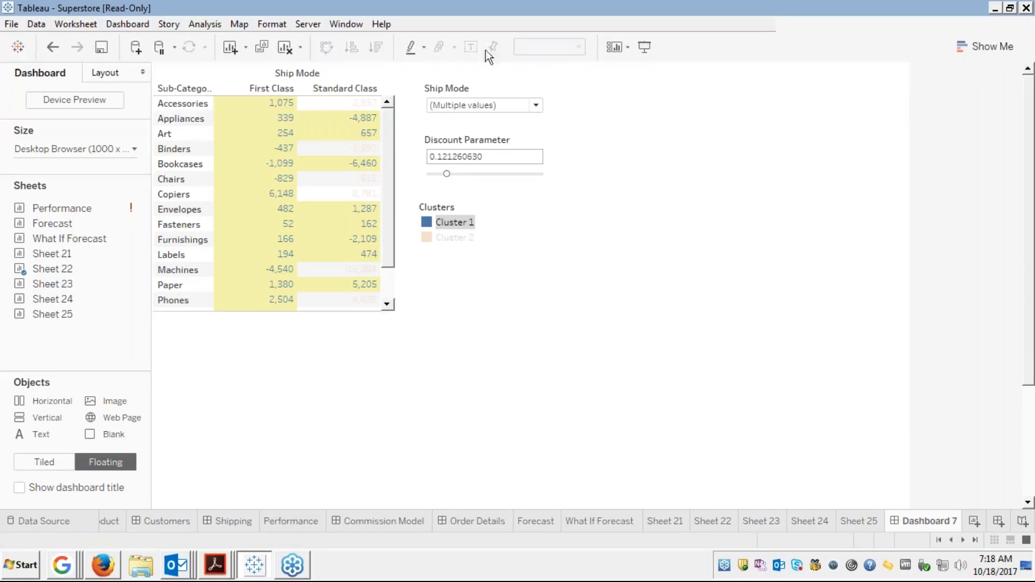
Clear the Cluster 1 highlight and realign the Clusters legend beneath the Discount Parameter
click(479, 77)
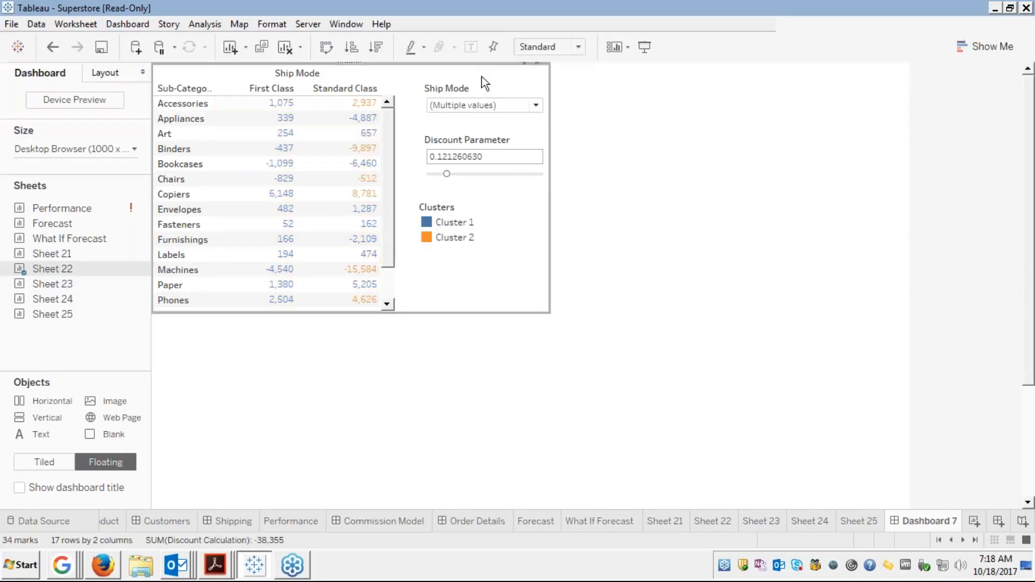
click(526, 64)
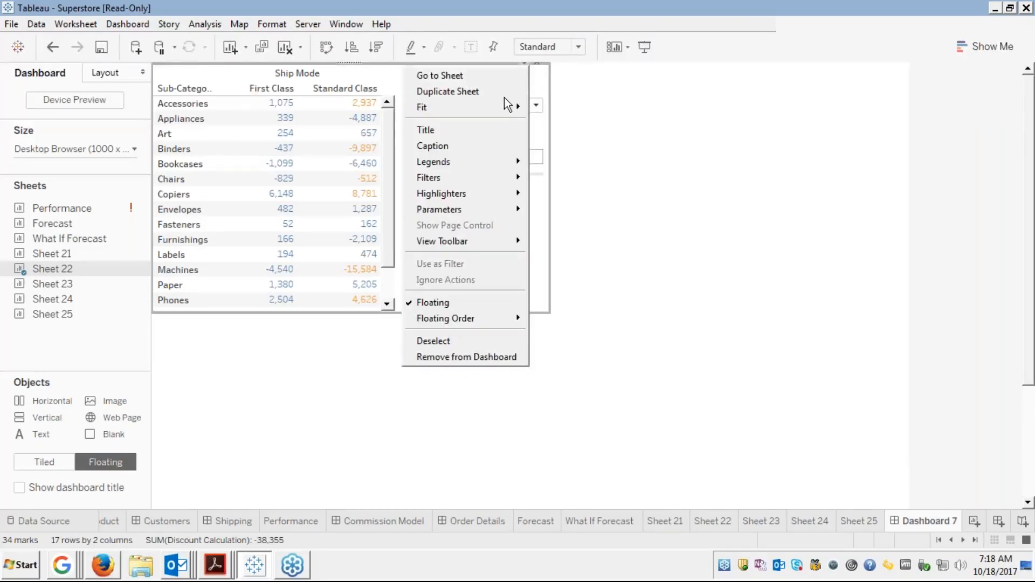
mouse_move(467, 167)
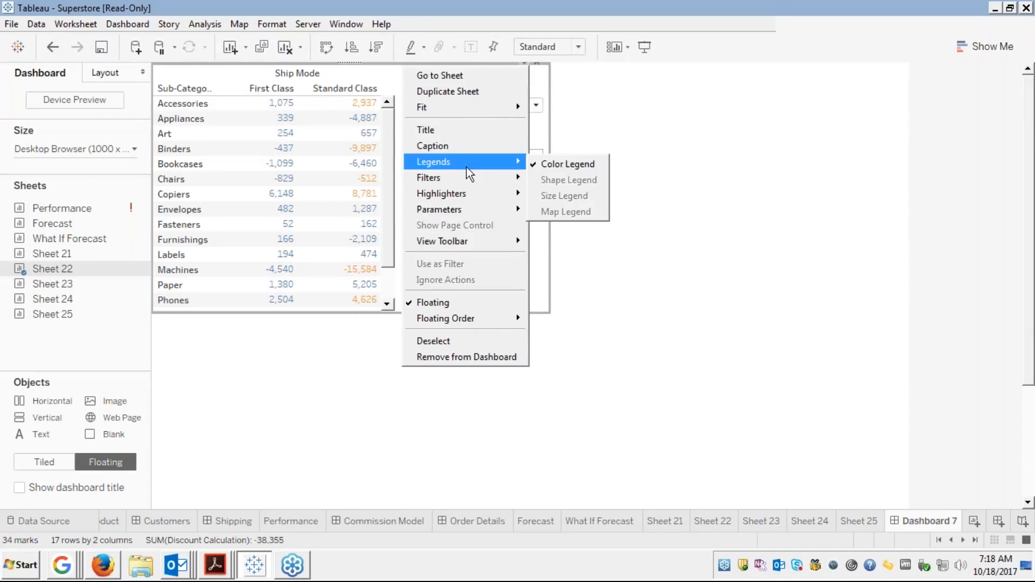
click(651, 134)
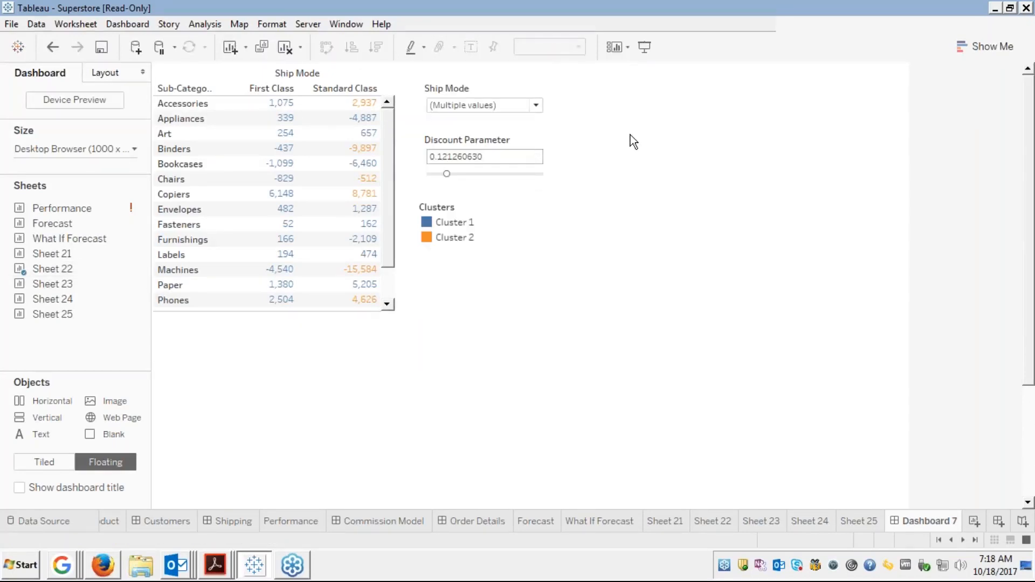
click(444, 225)
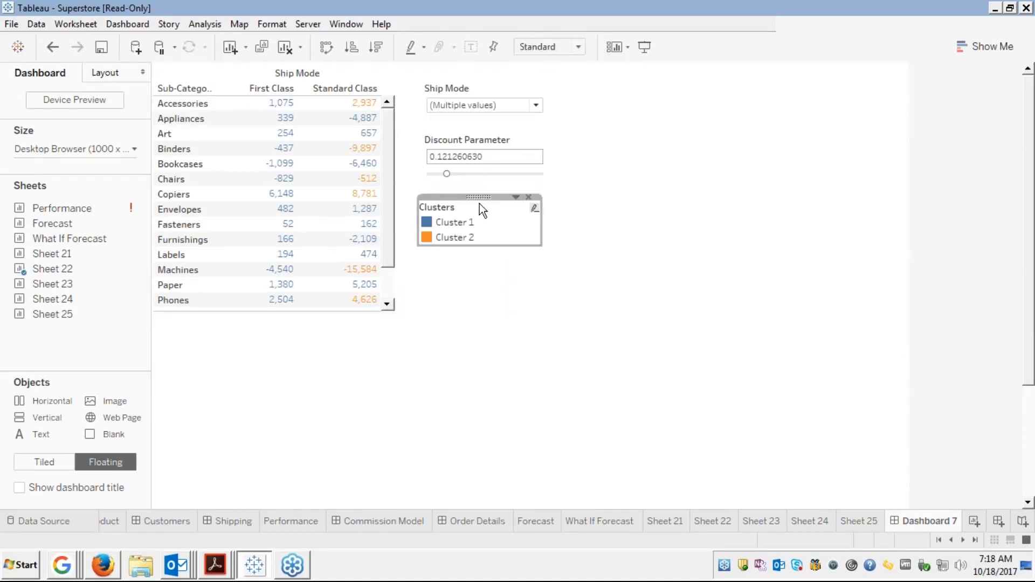
drag(479, 198, 480, 201)
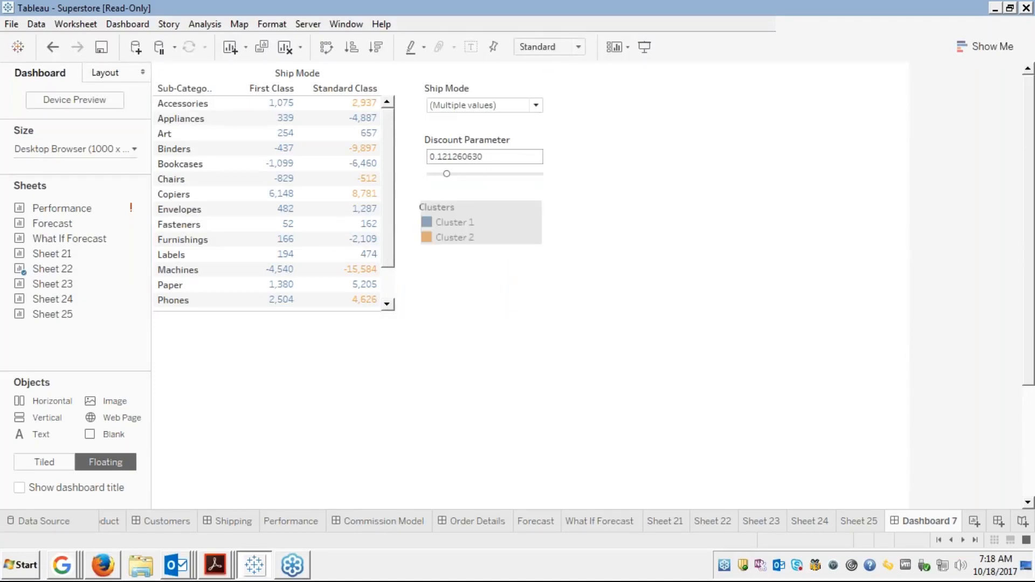
drag(481, 197, 481, 197)
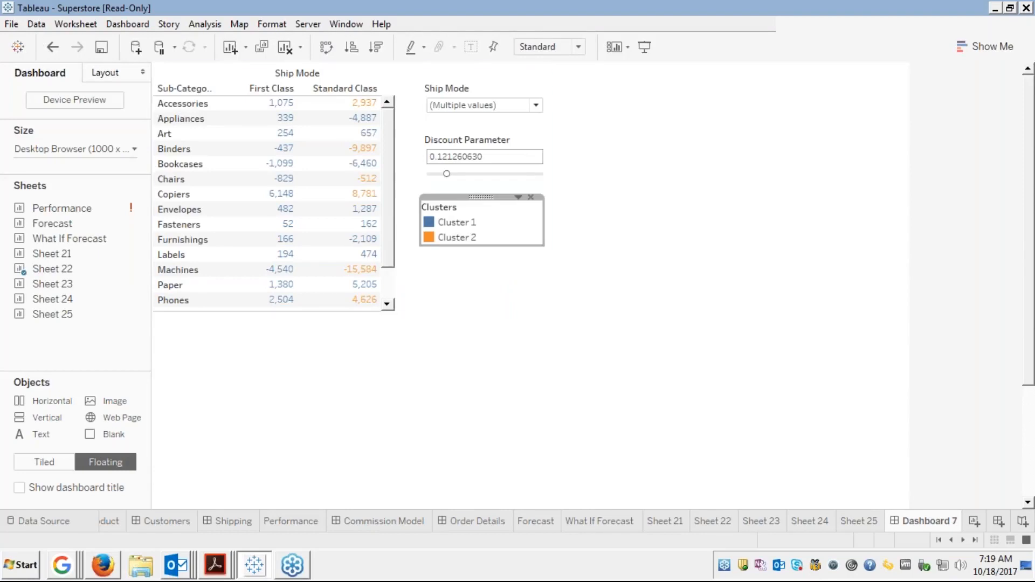
click(669, 193)
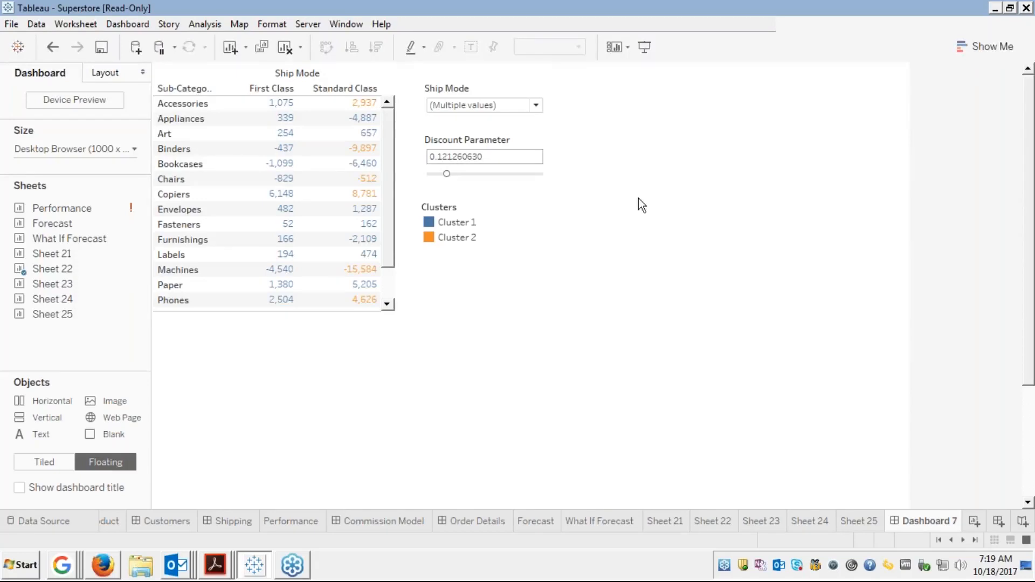
mouse_move(51, 290)
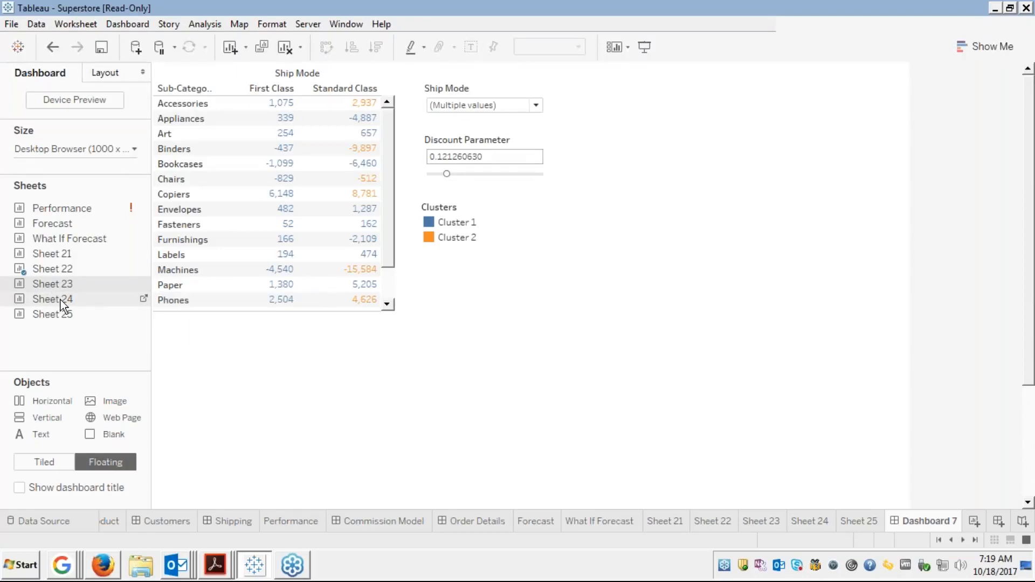
Add the Sheet 24 bar chart to Dashboard 7, enlarged taller and wider on both sides
drag(60, 300, 580, 71)
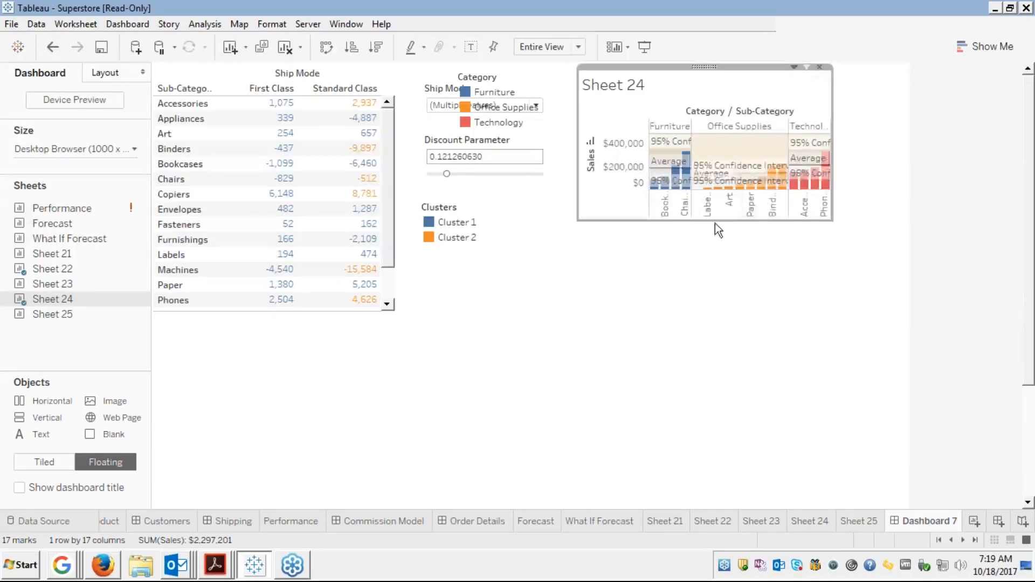
drag(713, 221, 724, 302)
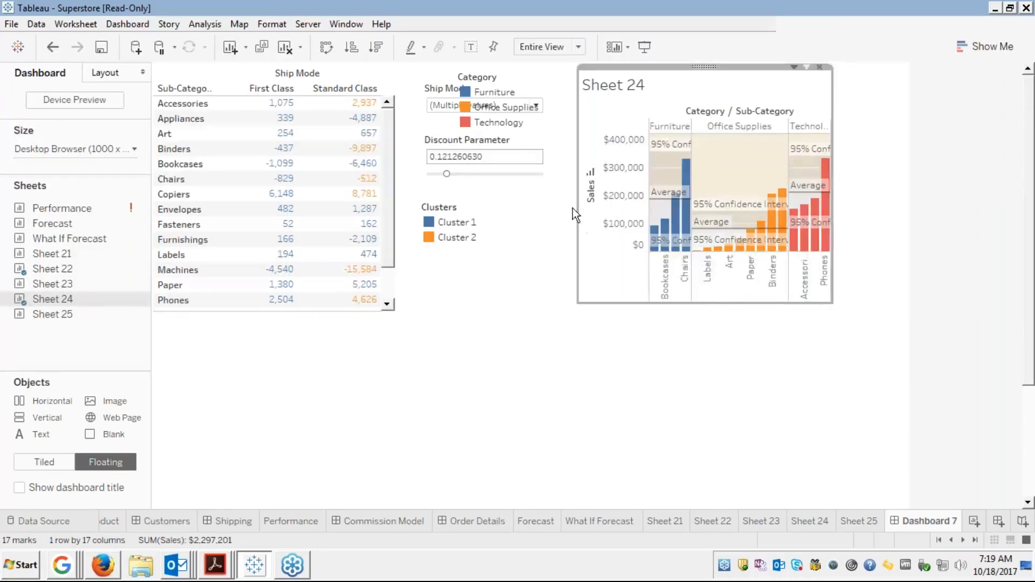
drag(574, 208, 547, 214)
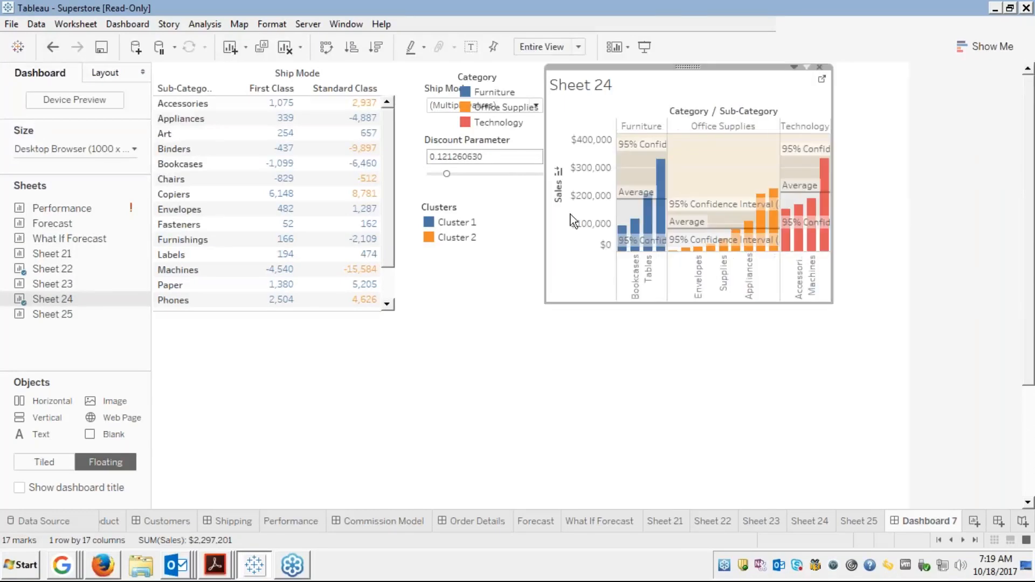
drag(832, 266, 906, 265)
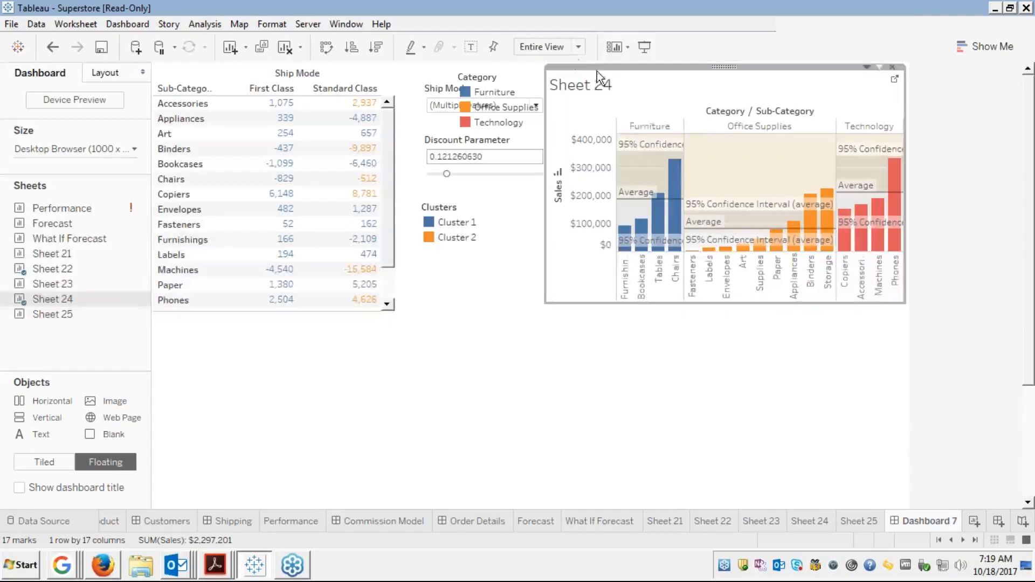
Hide the Sheet 24 title and select its Category legend
right_click(624, 85)
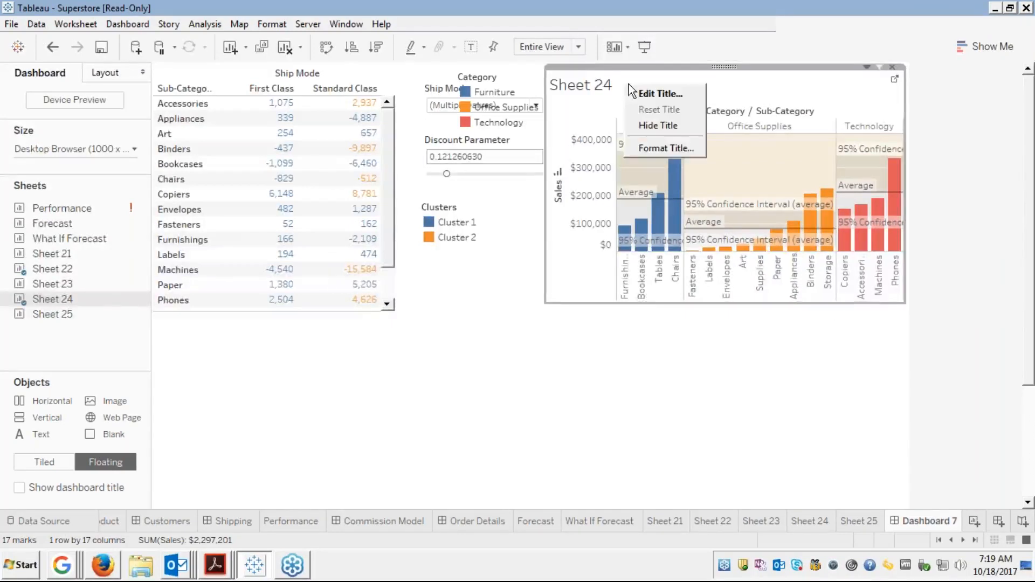
click(652, 126)
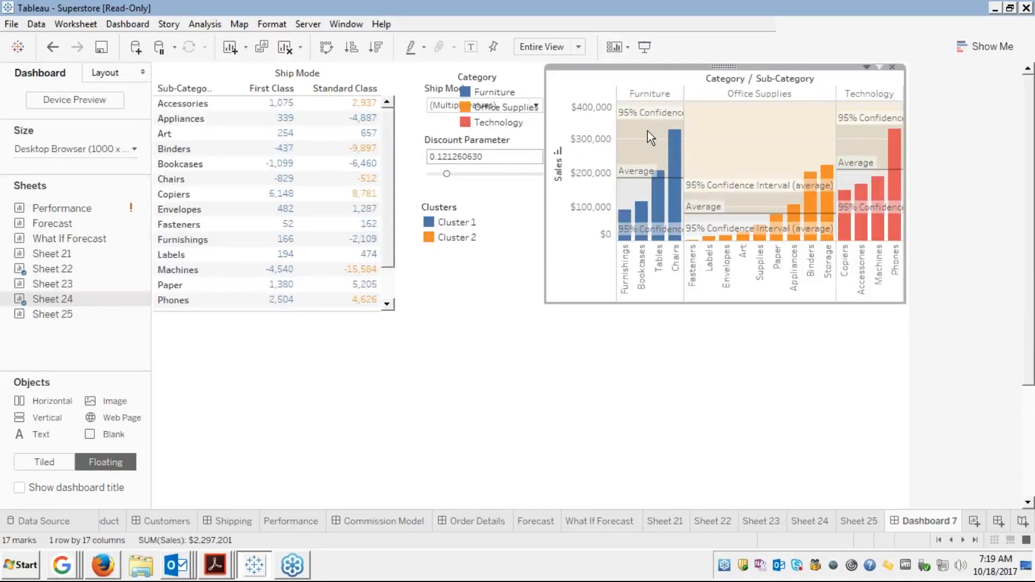
click(511, 74)
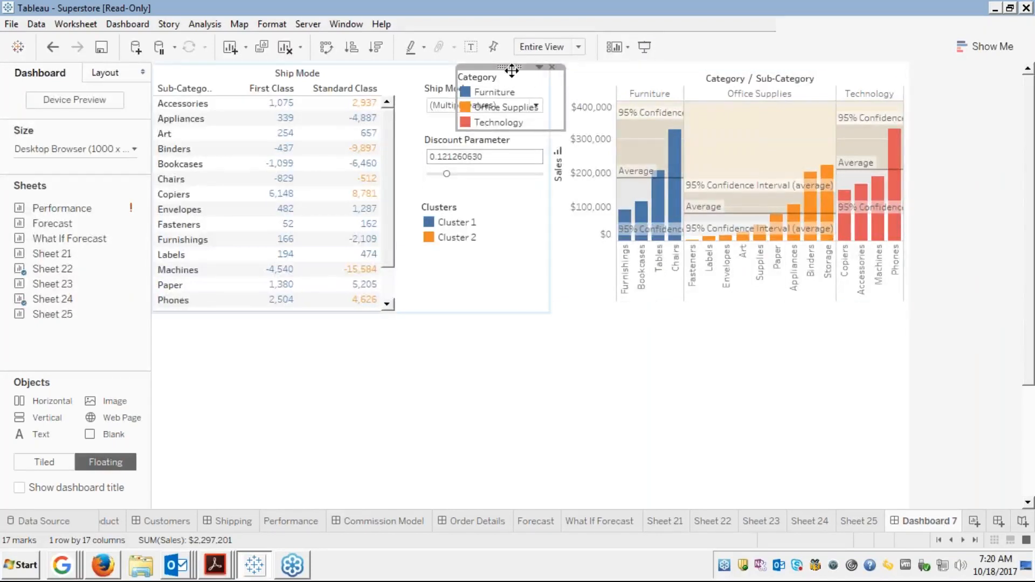
Place the Category legend under the Sales axis at the chart's lower left, narrowed to its labels
drag(512, 69, 591, 241)
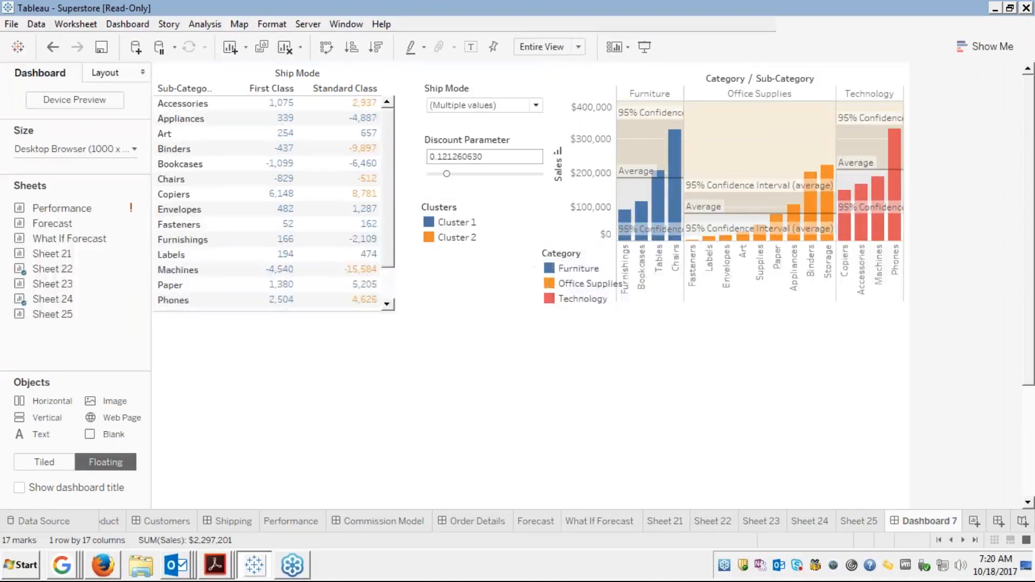
drag(541, 269, 556, 266)
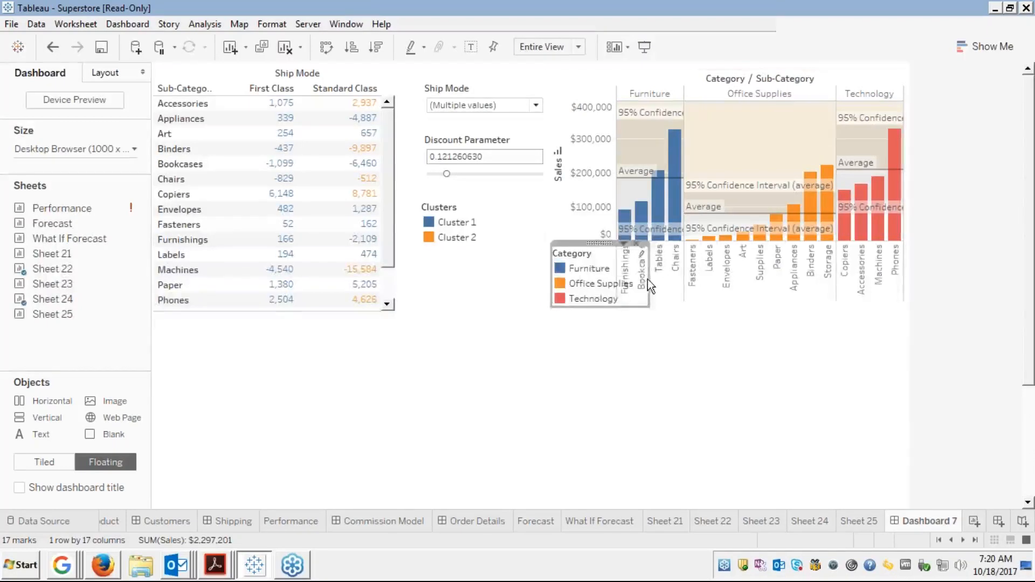
drag(640, 281, 620, 282)
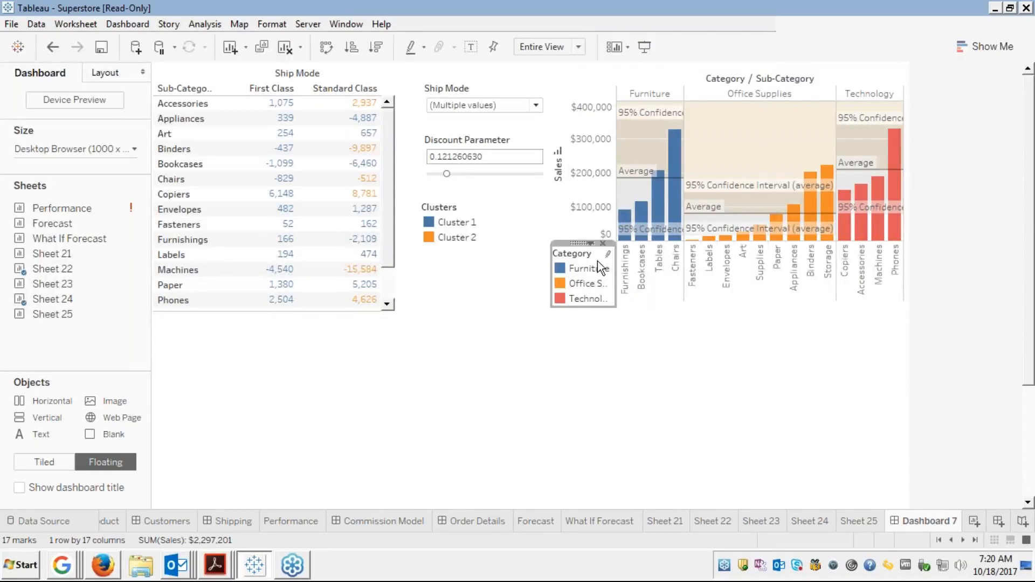
click(561, 221)
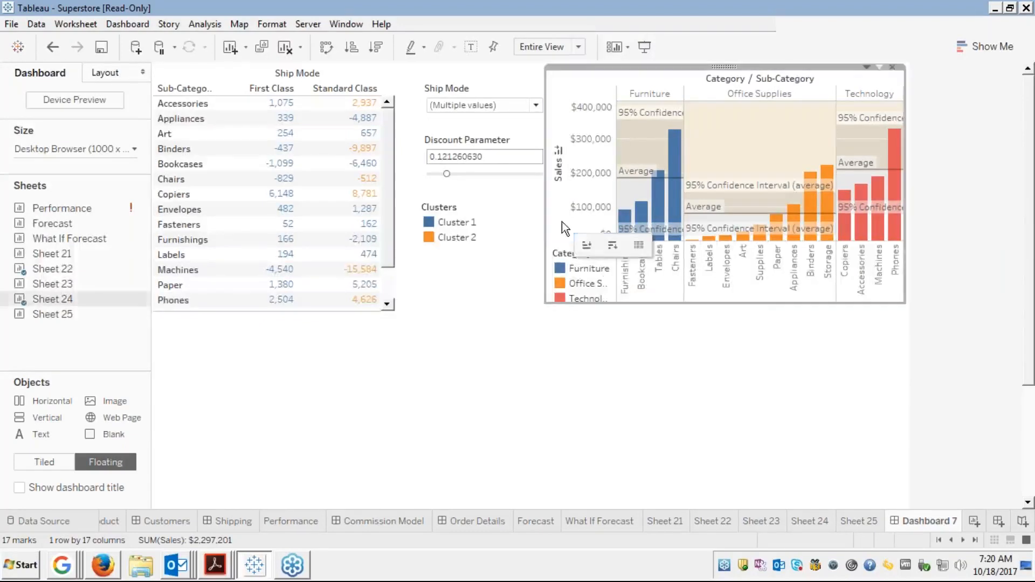
click(561, 222)
click(568, 257)
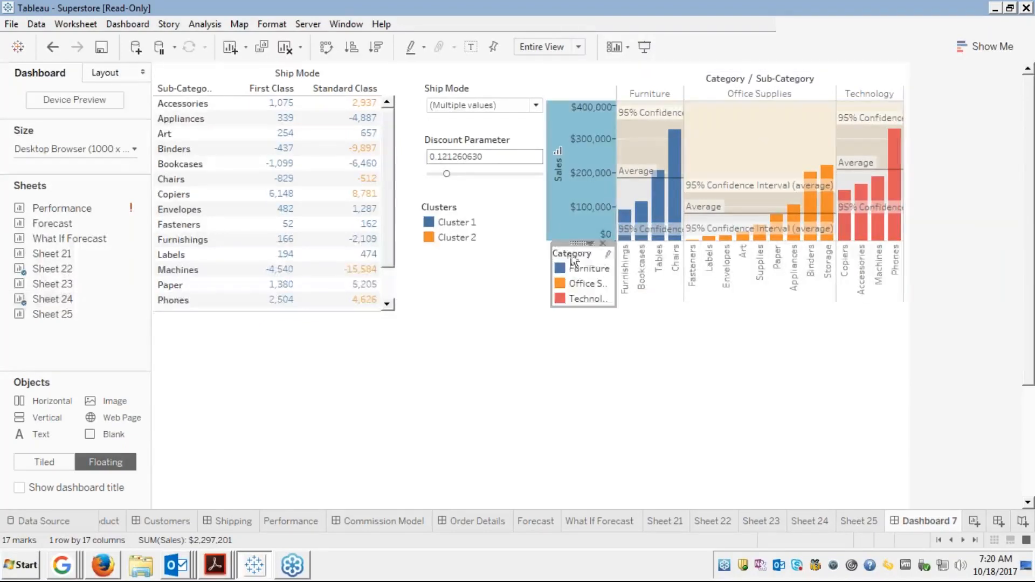
drag(583, 243, 580, 237)
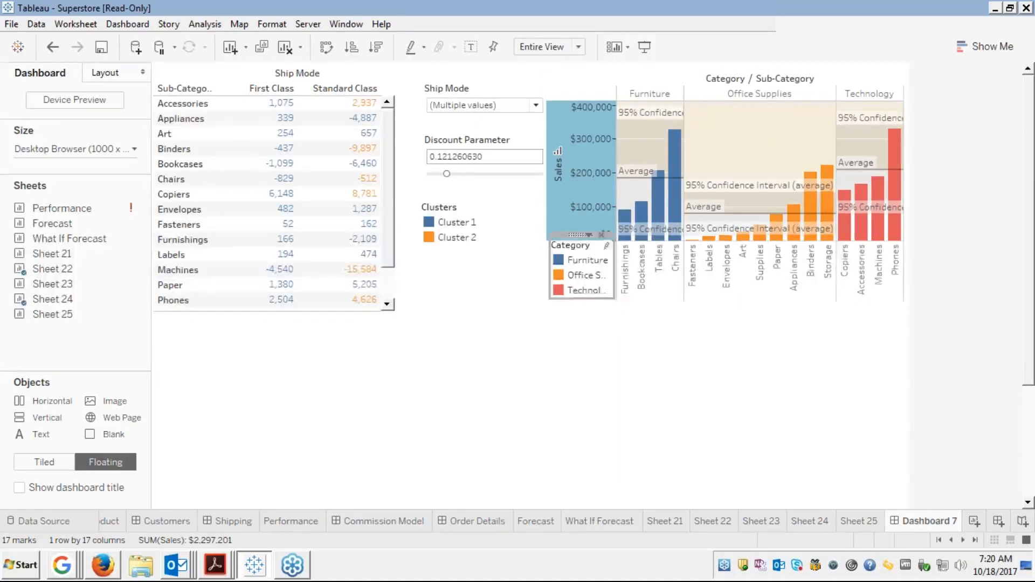
click(661, 298)
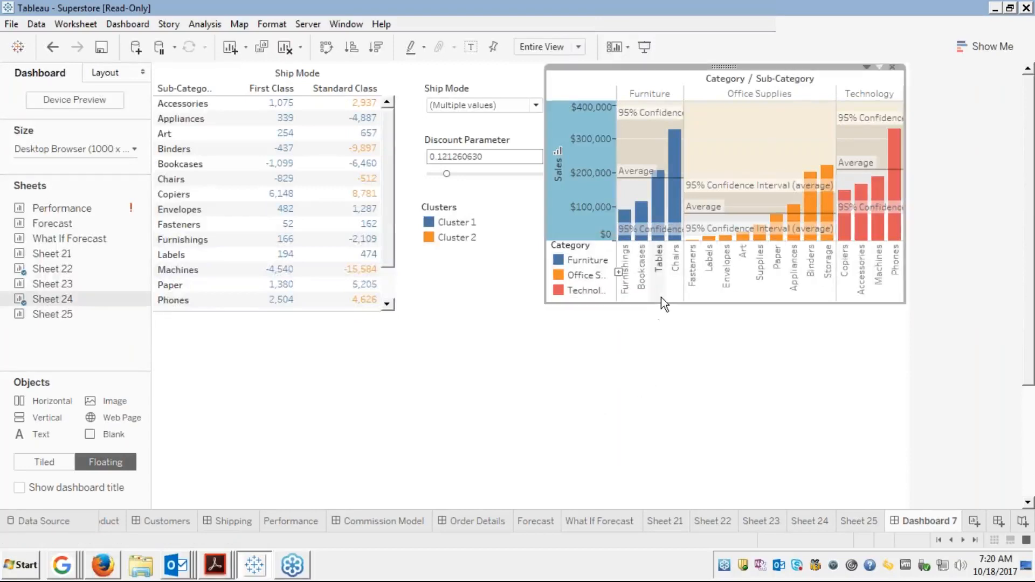
click(661, 296)
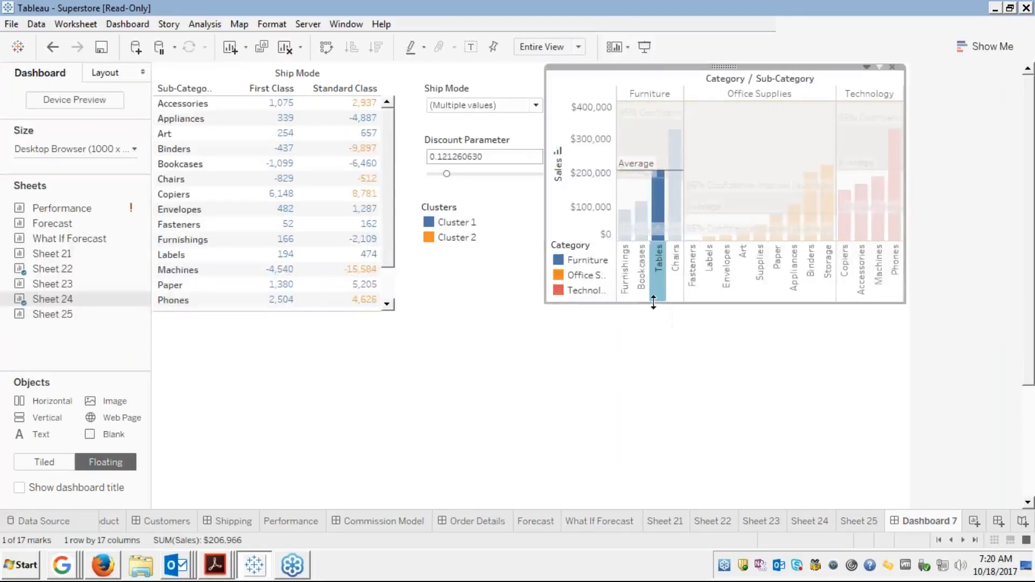
Extend the Sheet 24 chart downward and nudge the Category legend slightly lower
drag(649, 305, 649, 314)
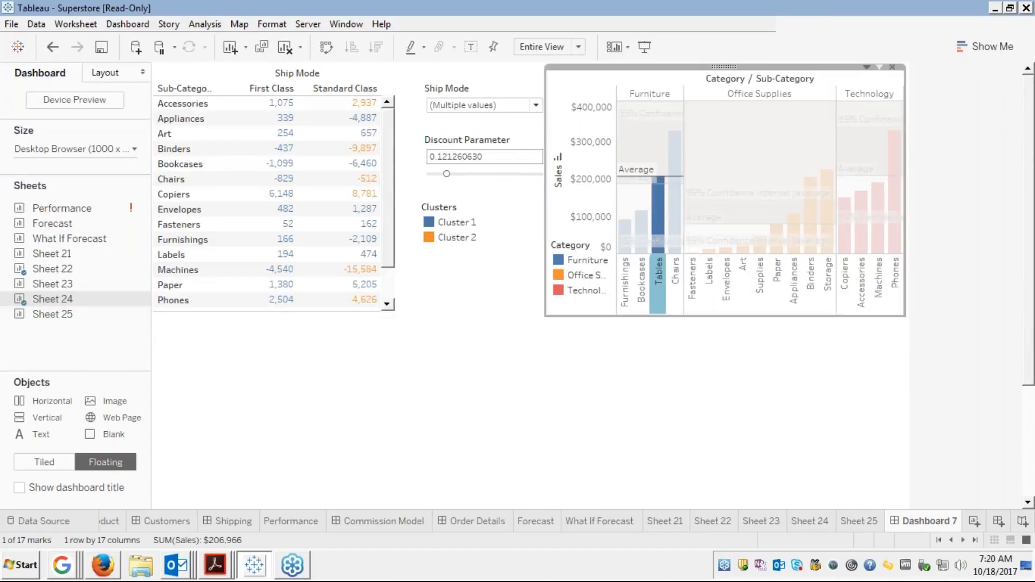
click(564, 263)
click(565, 262)
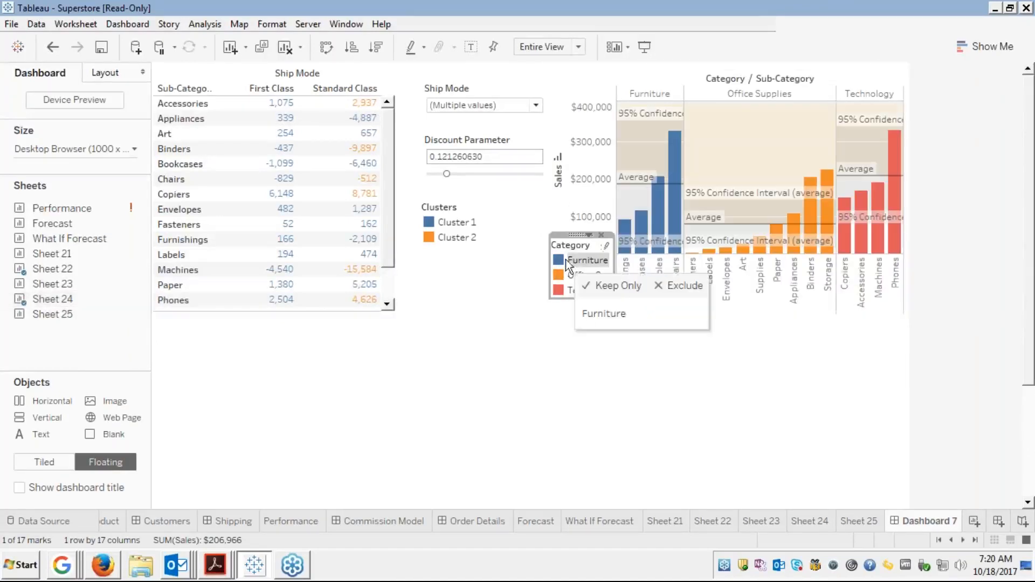
drag(578, 235, 579, 239)
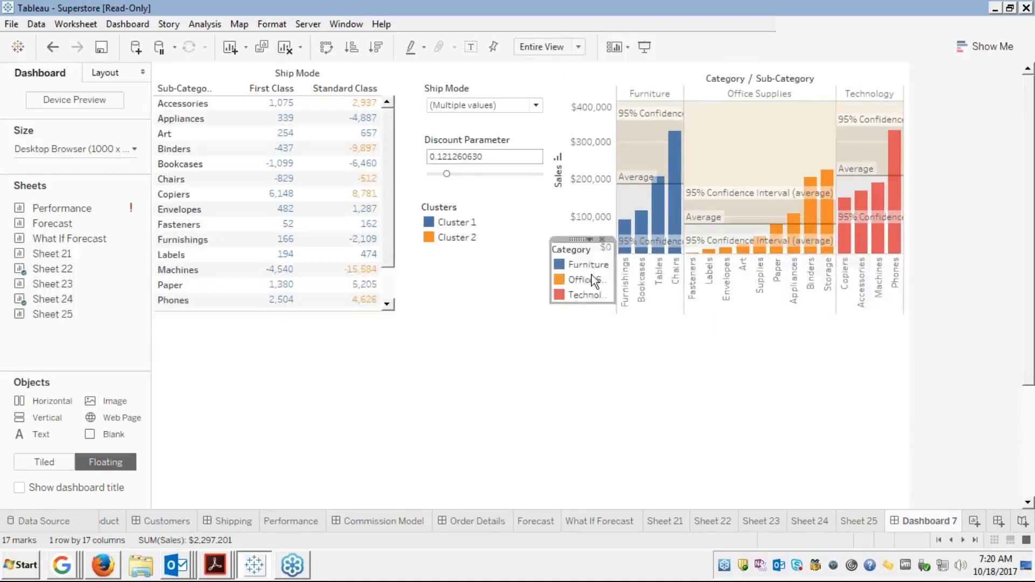
click(573, 351)
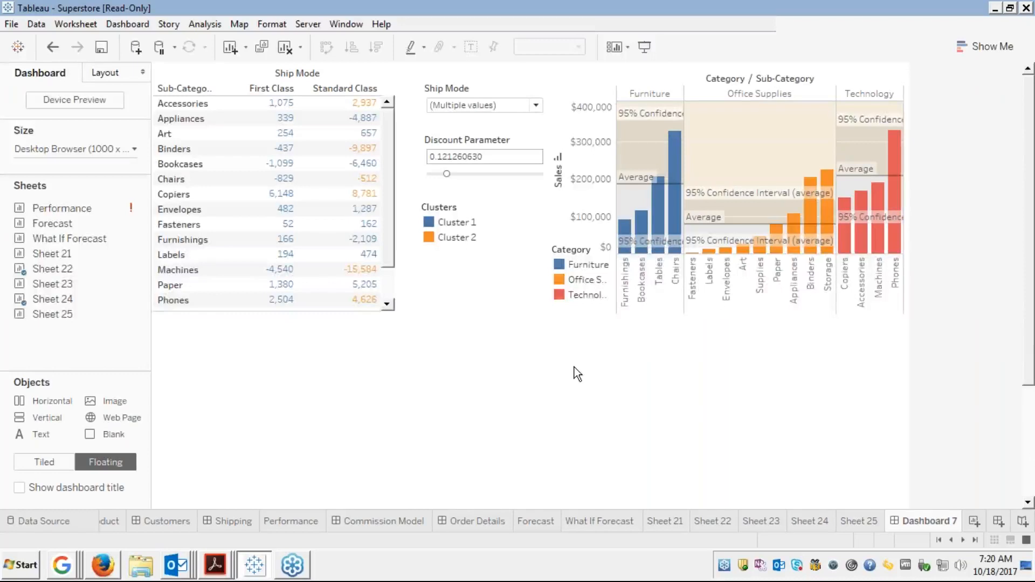
Test highlighting Furniture, Office Supplies and Technology, clear it, then select the Sheet 22 table
click(585, 267)
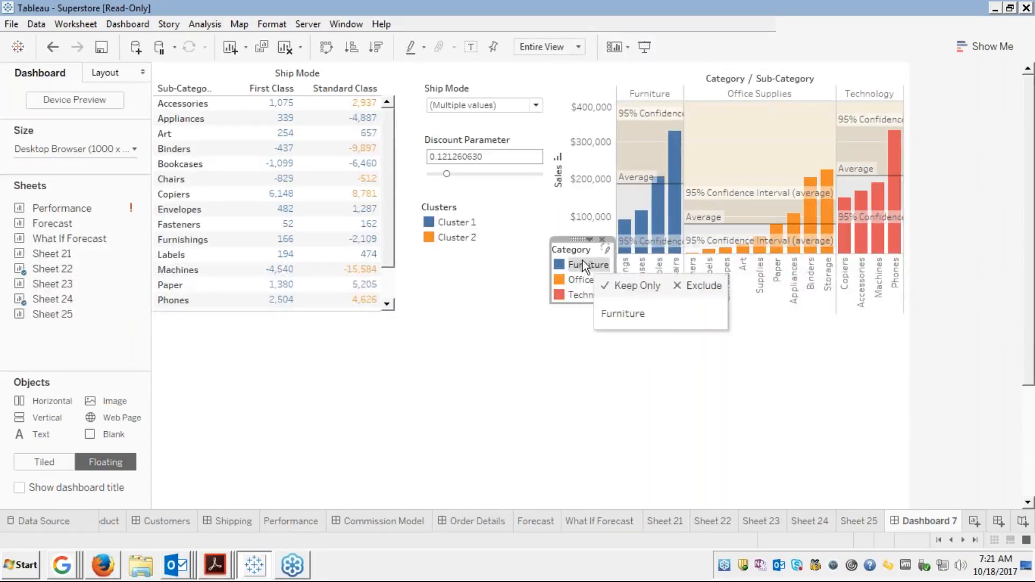
click(606, 250)
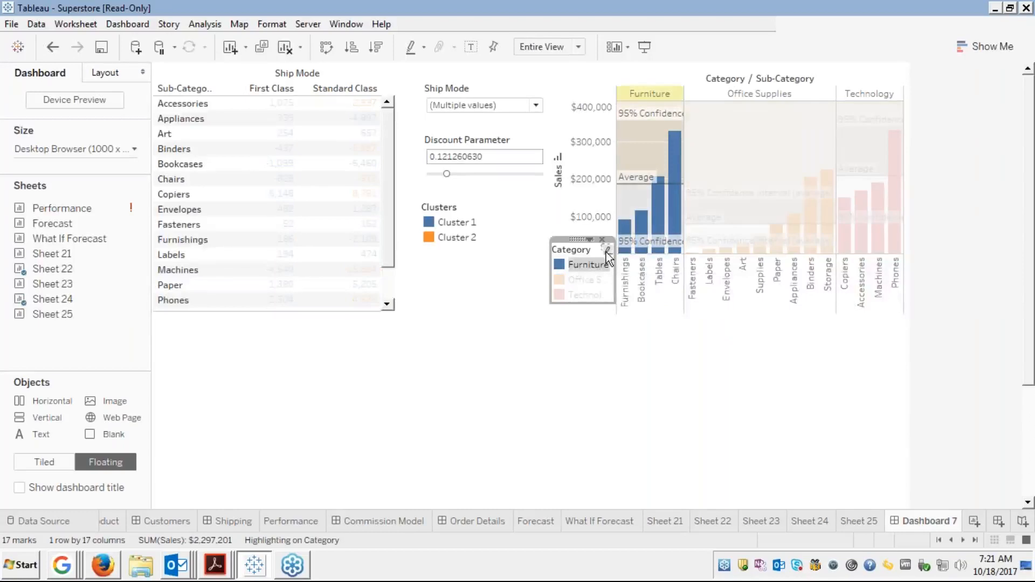
click(578, 278)
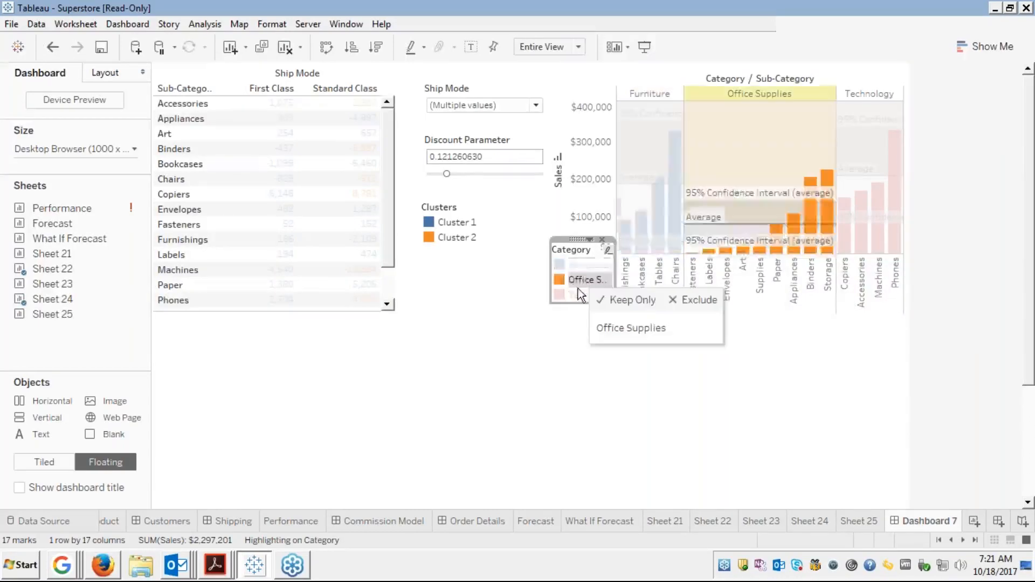
click(568, 295)
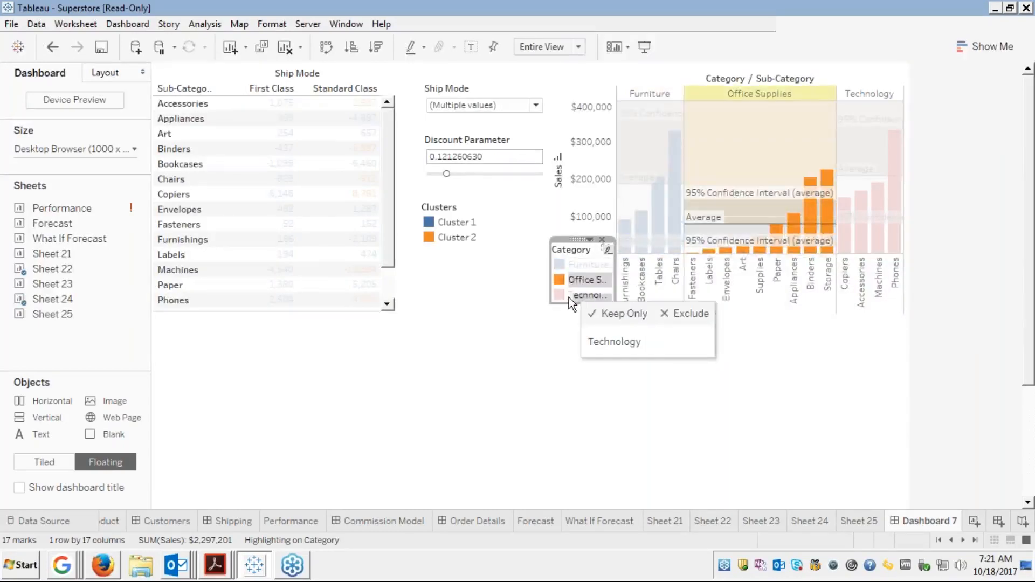
click(568, 297)
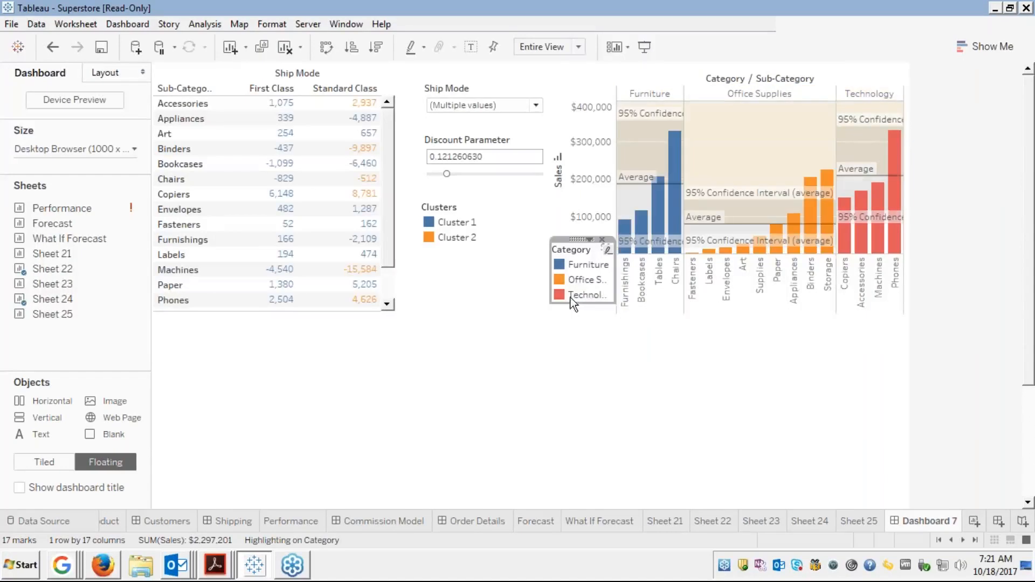
click(490, 388)
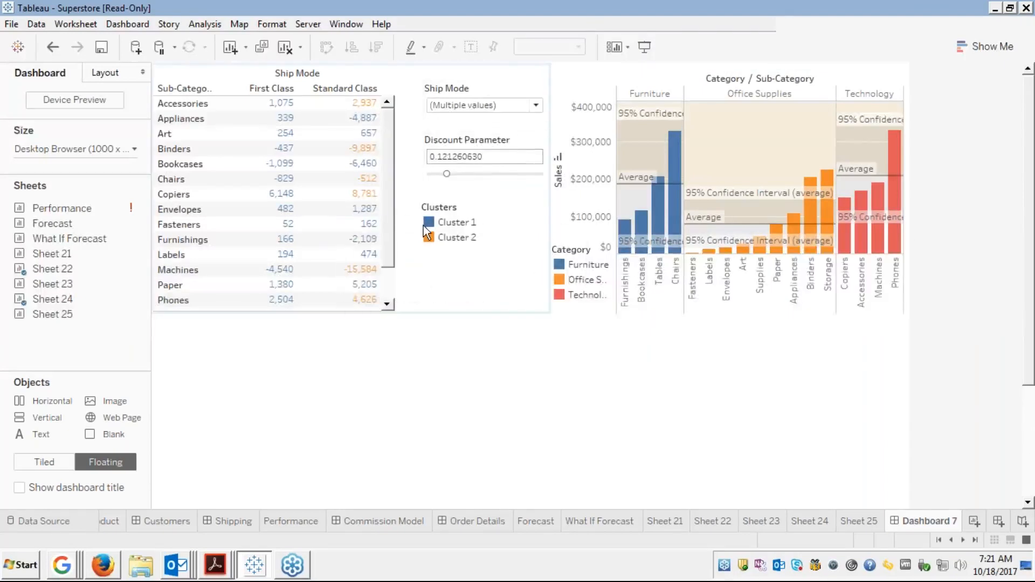
click(143, 274)
Check Sheet 22, return to Dashboard 7, then set new objects to be added Tiled
click(144, 268)
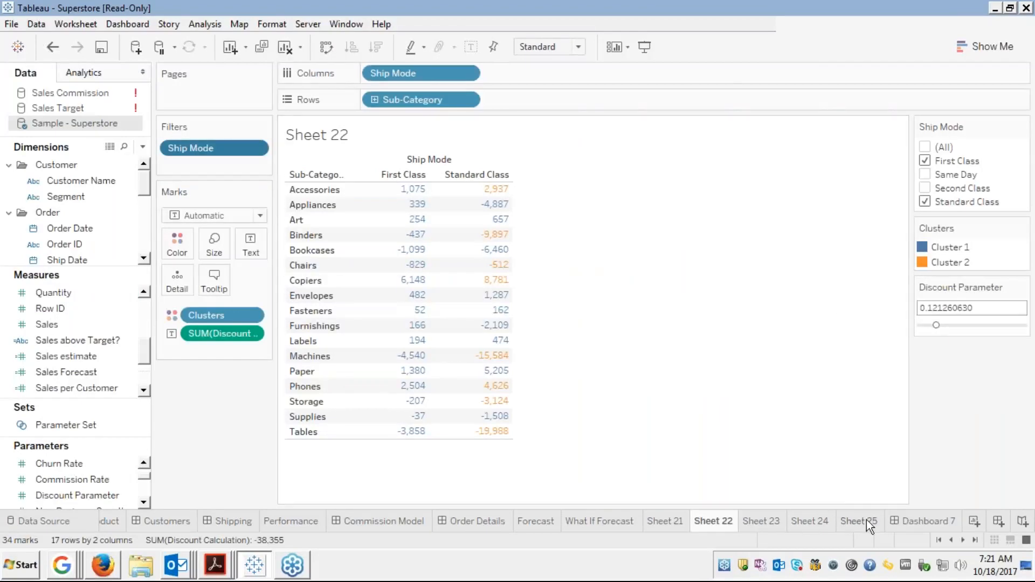
click(911, 521)
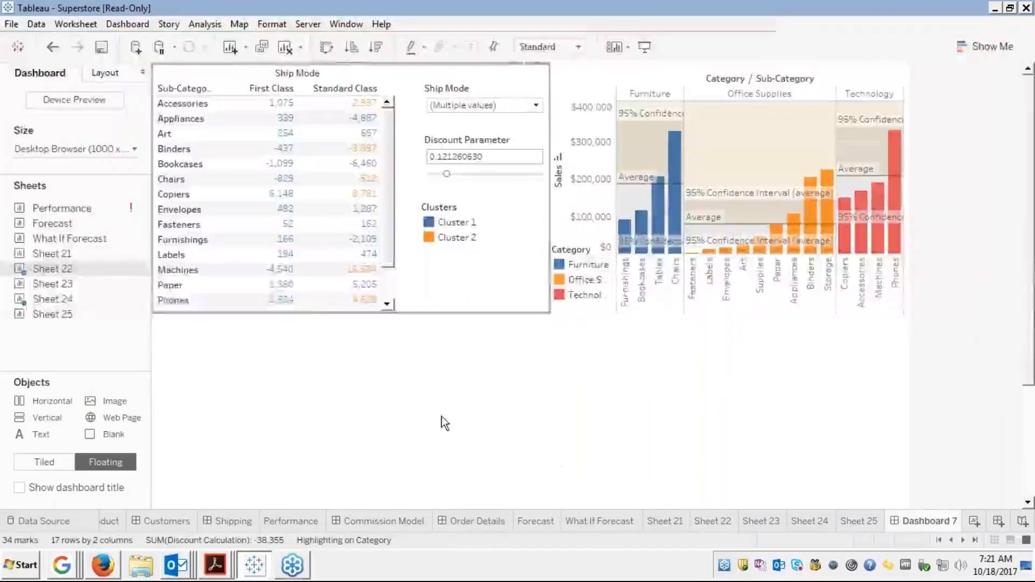
mouse_move(73, 286)
mouse_move(54, 314)
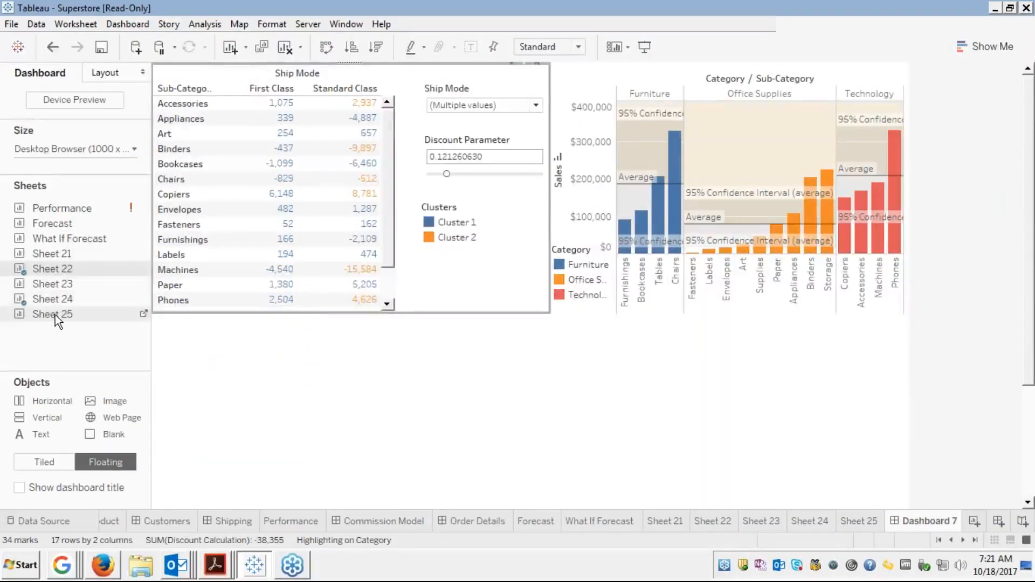
drag(55, 315, 114, 322)
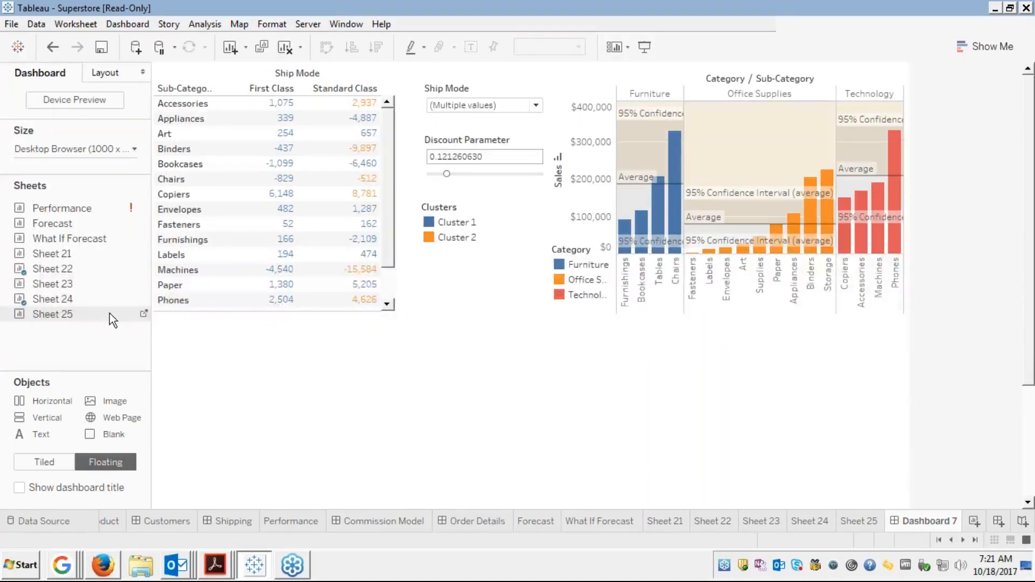
click(46, 462)
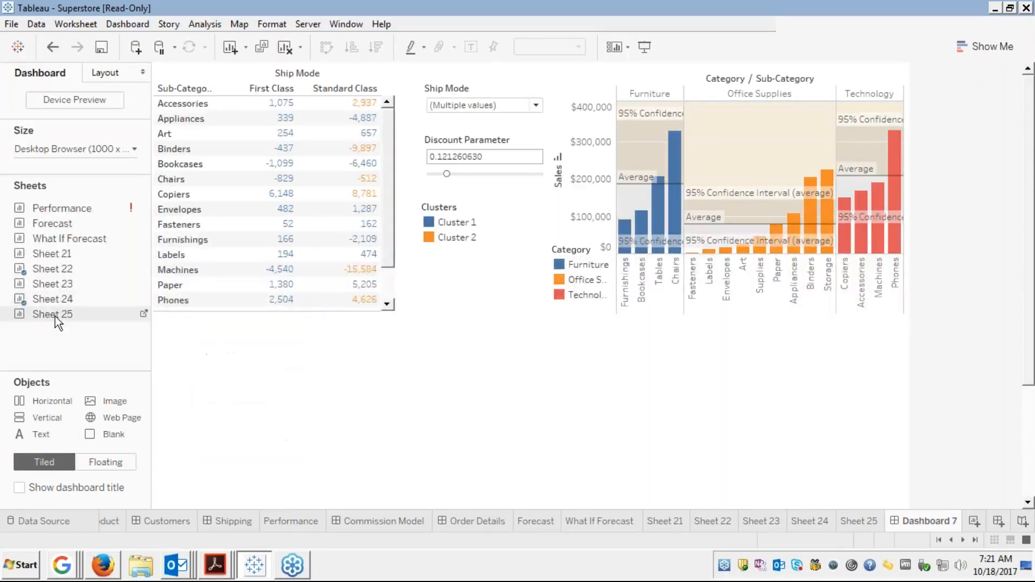
Abandon tiling Sheet 25 and set new objects back to Floating
drag(55, 315, 241, 406)
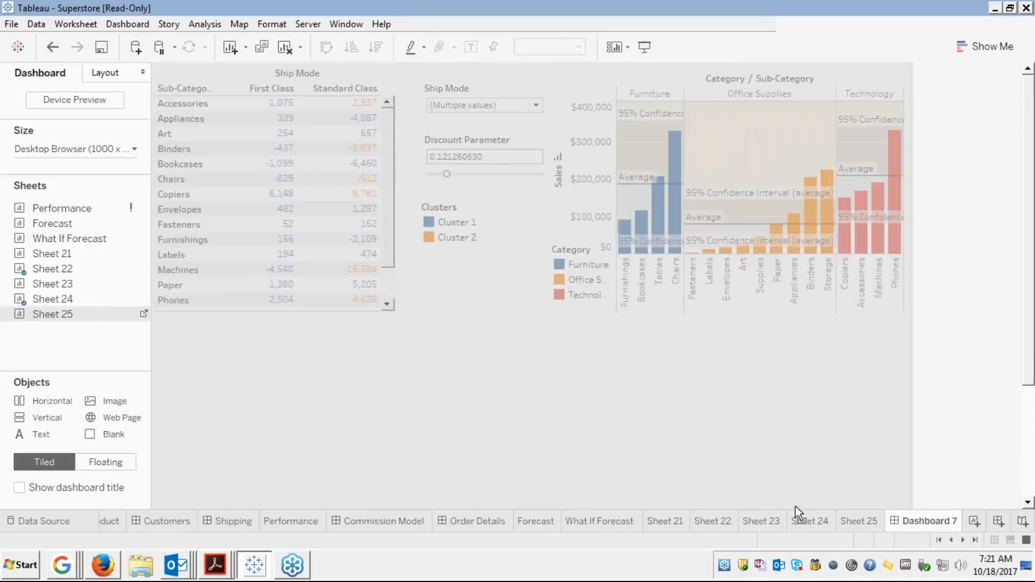
drag(232, 352, 130, 321)
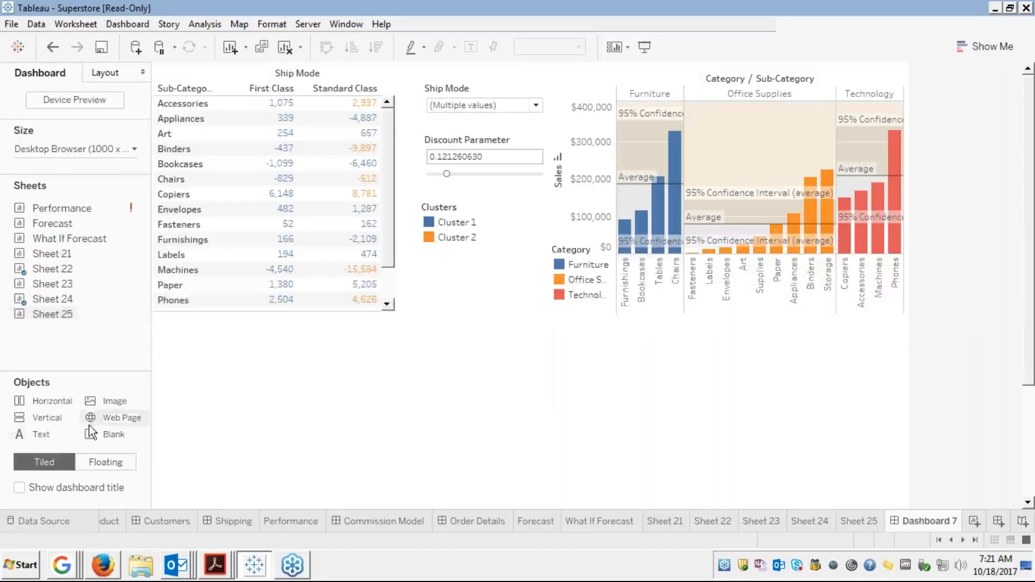
click(96, 464)
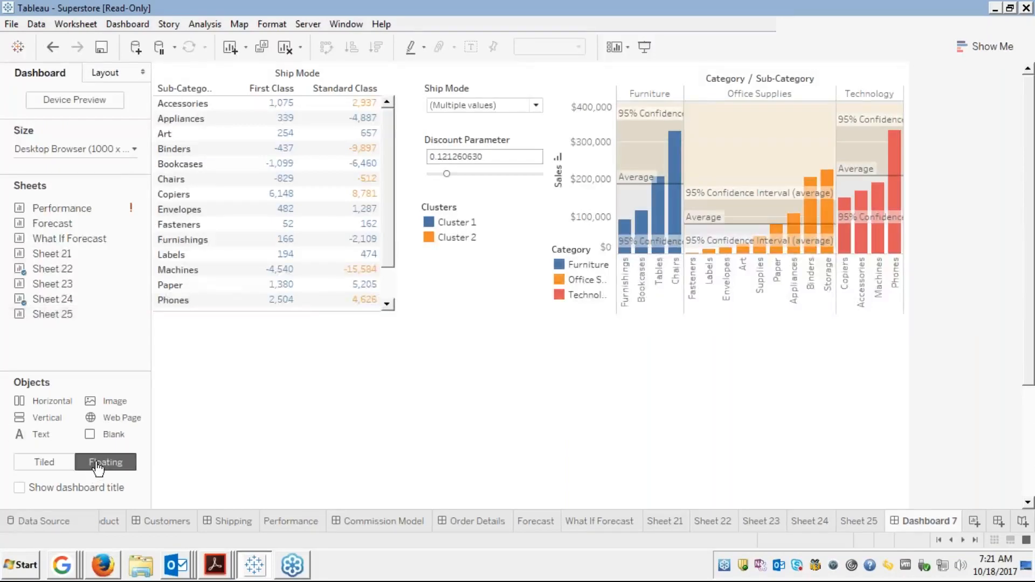
Add Sheet 25 as a floating view under the crosstab, stretched wide and taller
double_click(59, 313)
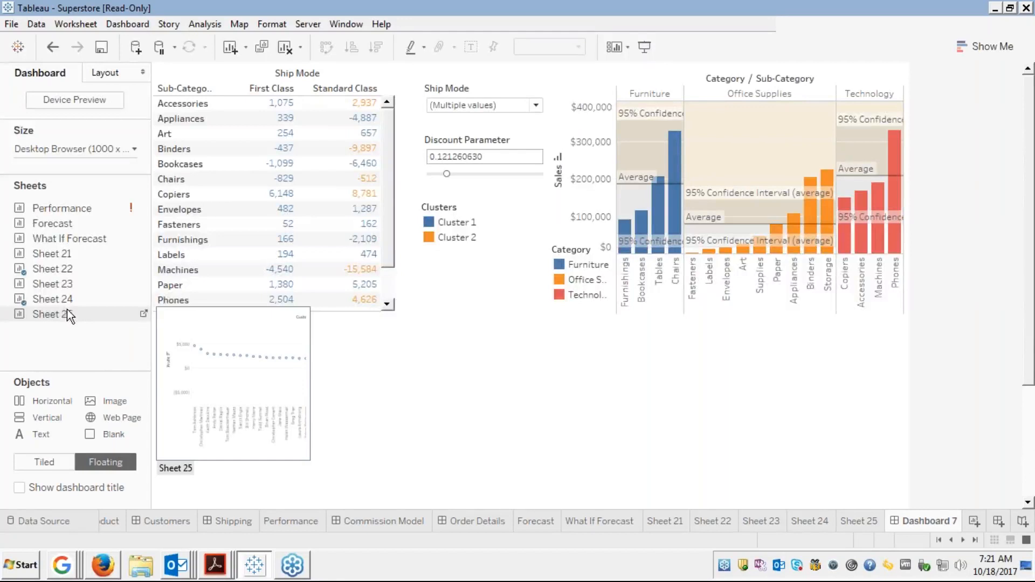
drag(83, 312, 154, 314)
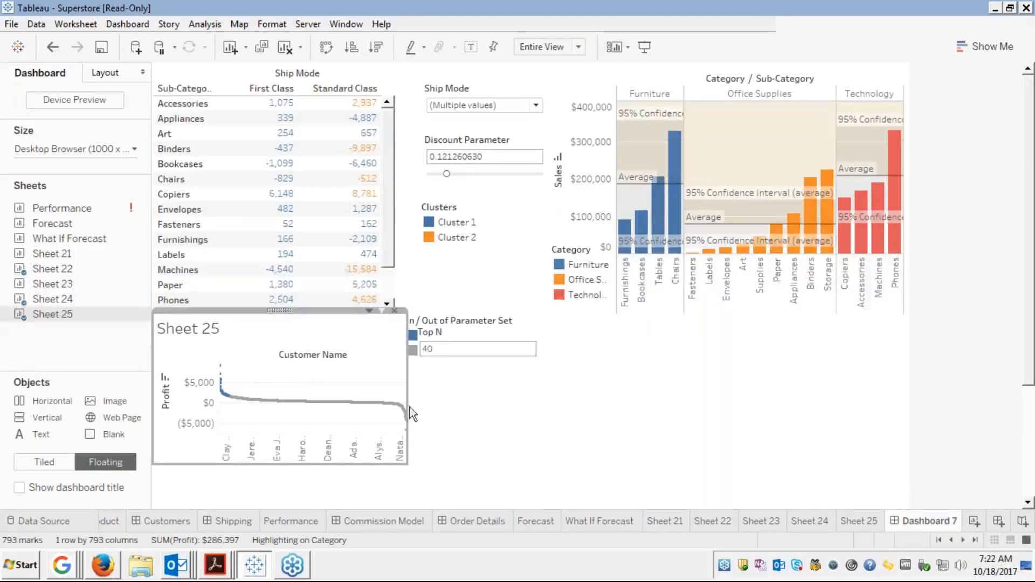
drag(407, 415, 912, 464)
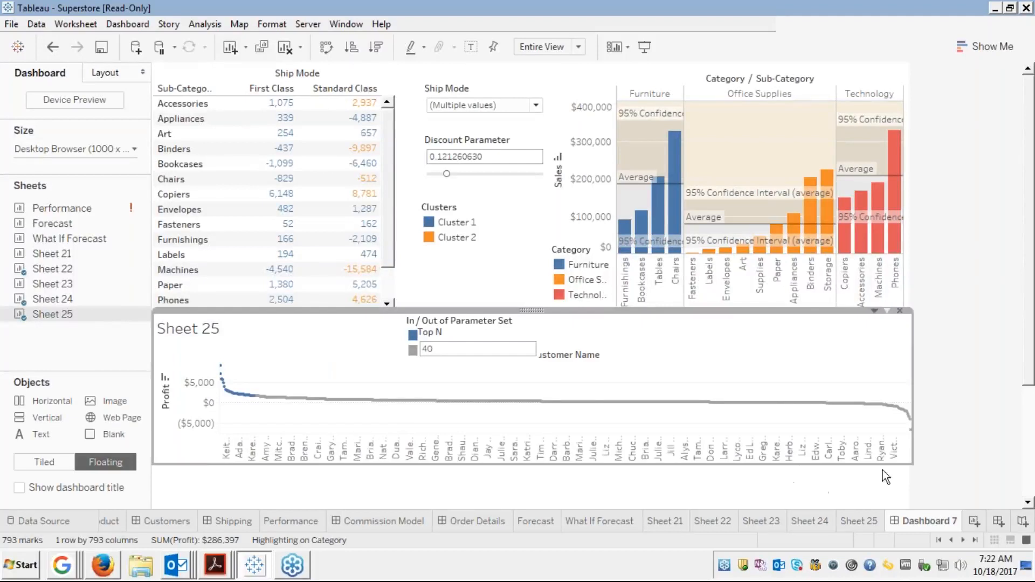
click(541, 466)
drag(541, 467, 539, 509)
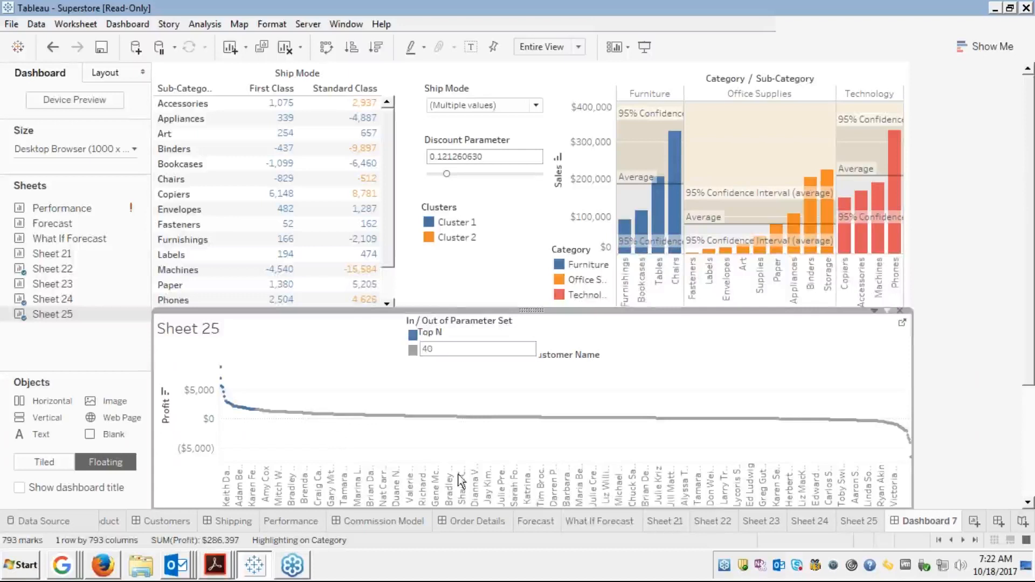
click(513, 488)
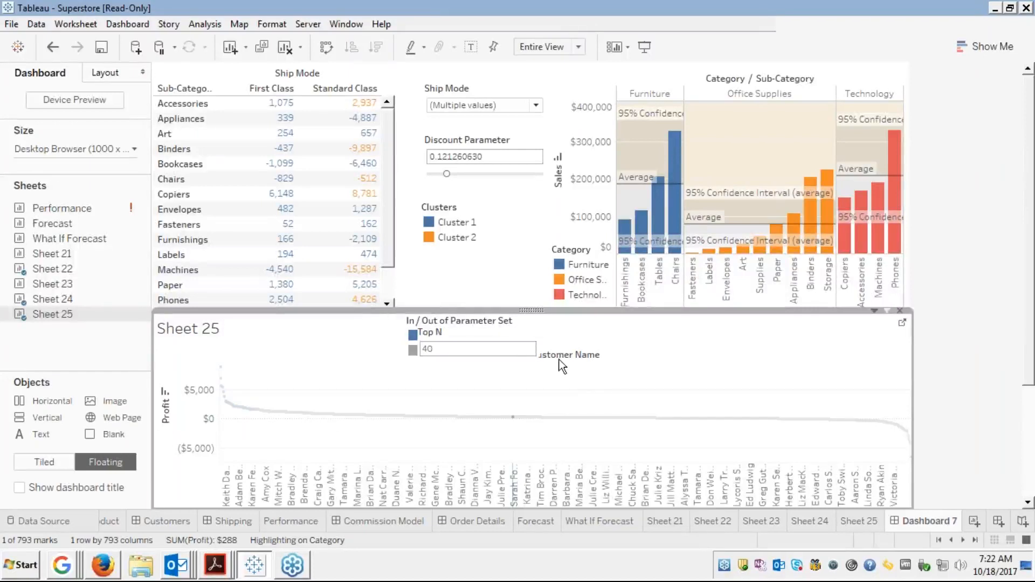
click(459, 329)
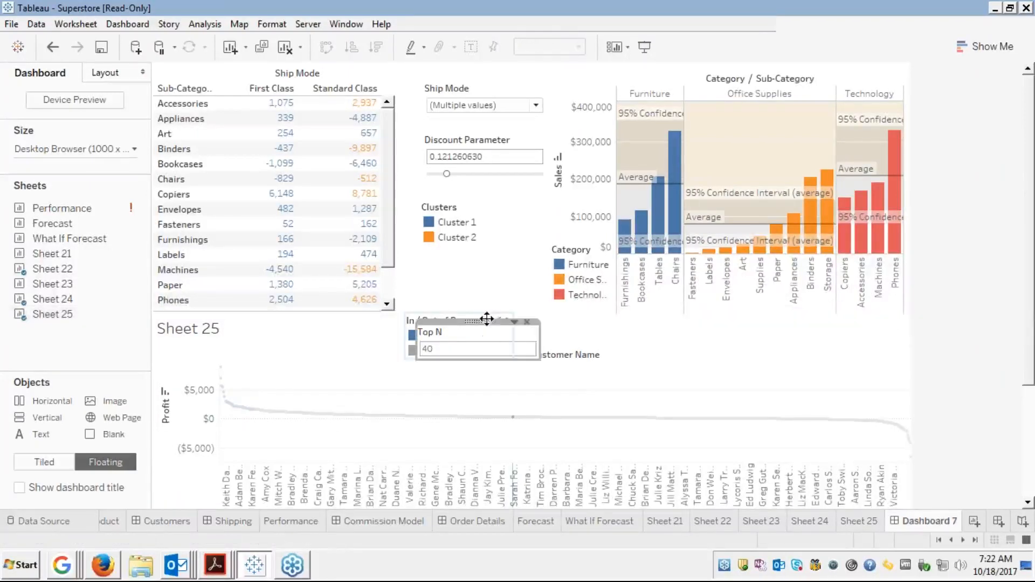
Move the Top N parameter control to the right side of the Sheet 25 chart
click(577, 325)
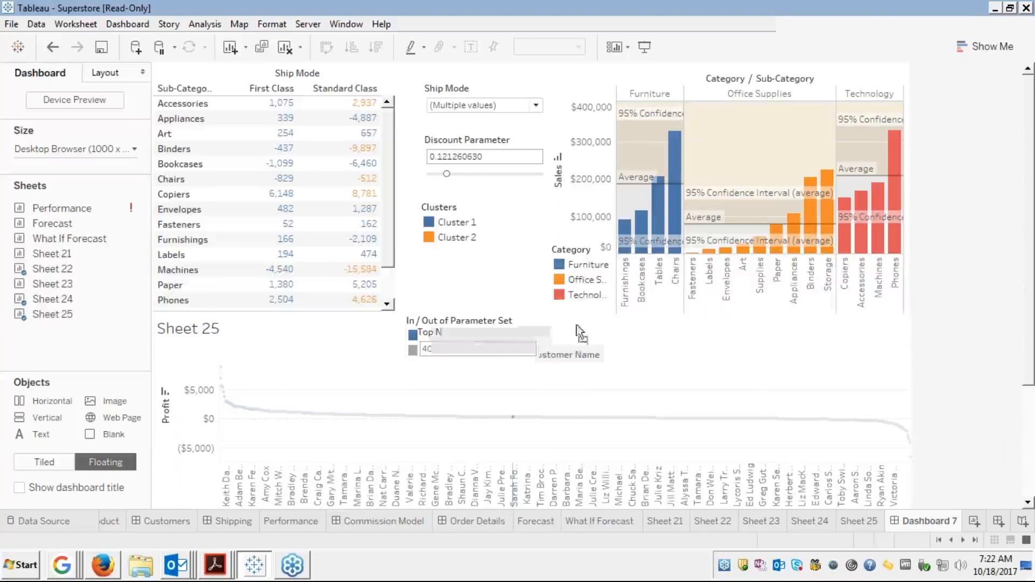
drag(647, 340, 842, 338)
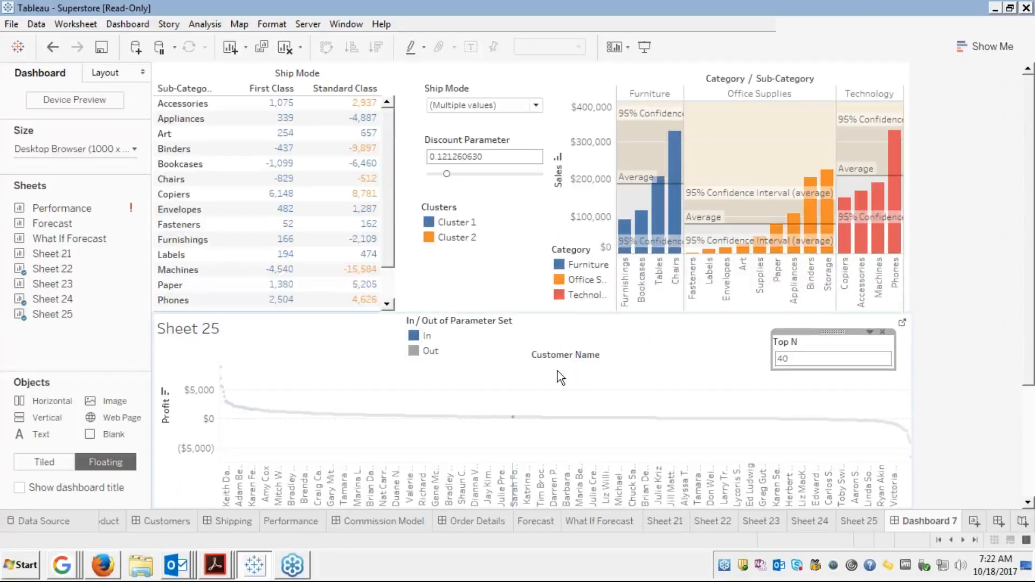
click(553, 357)
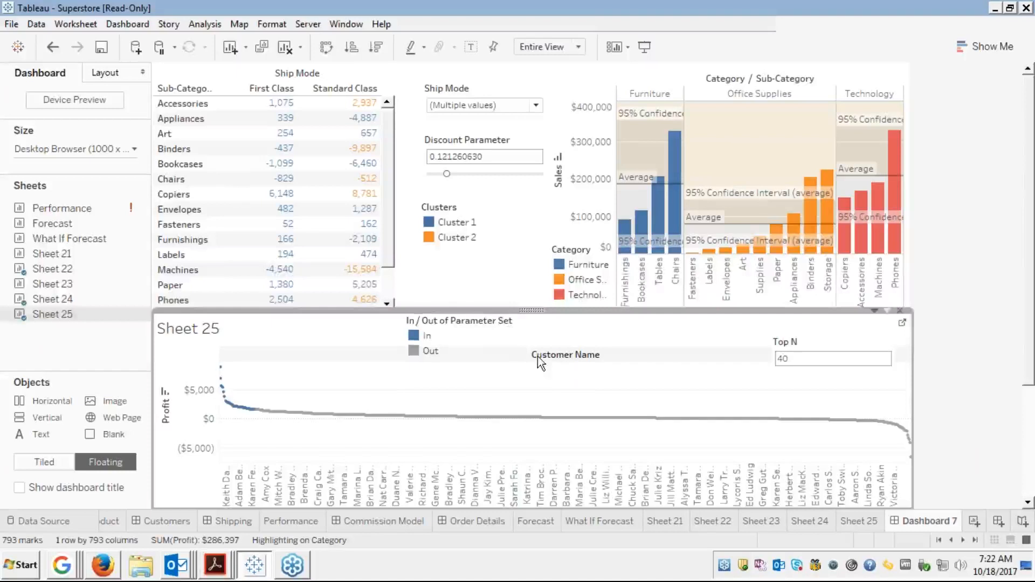
Hide the Sheet 25 title and nudge the Top N control up and right
right_click(267, 324)
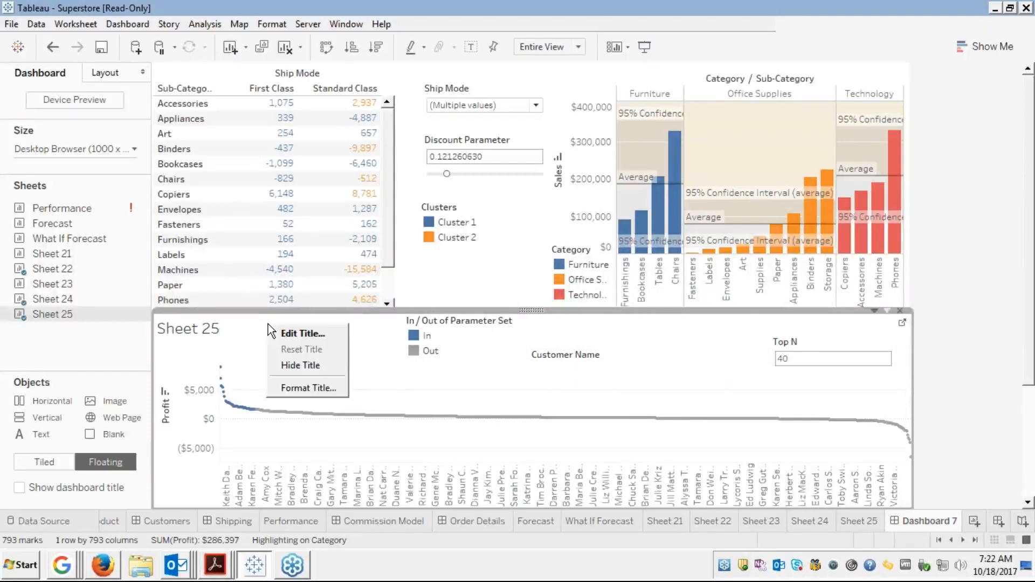
click(292, 366)
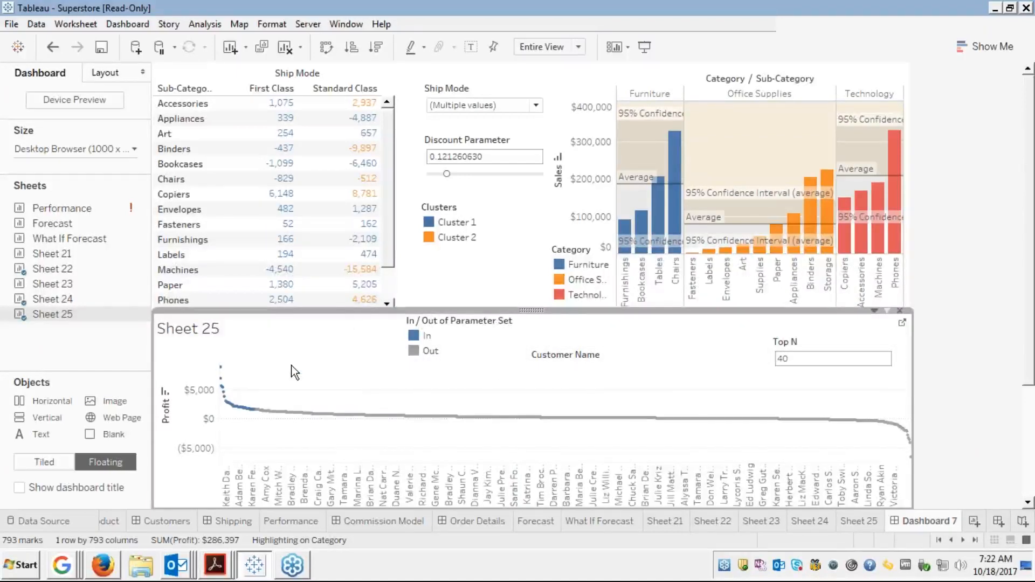
click(470, 348)
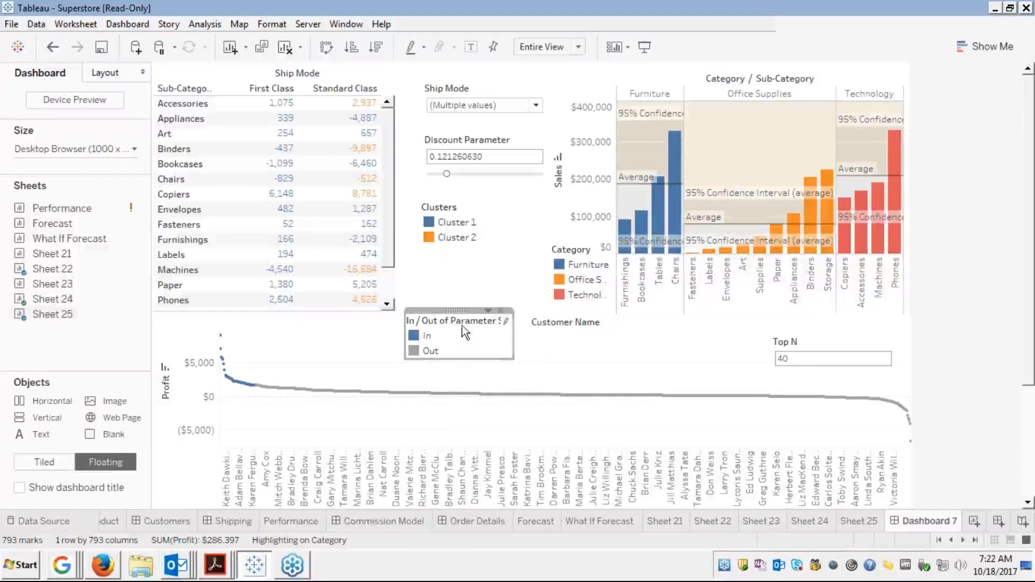
click(564, 342)
click(802, 348)
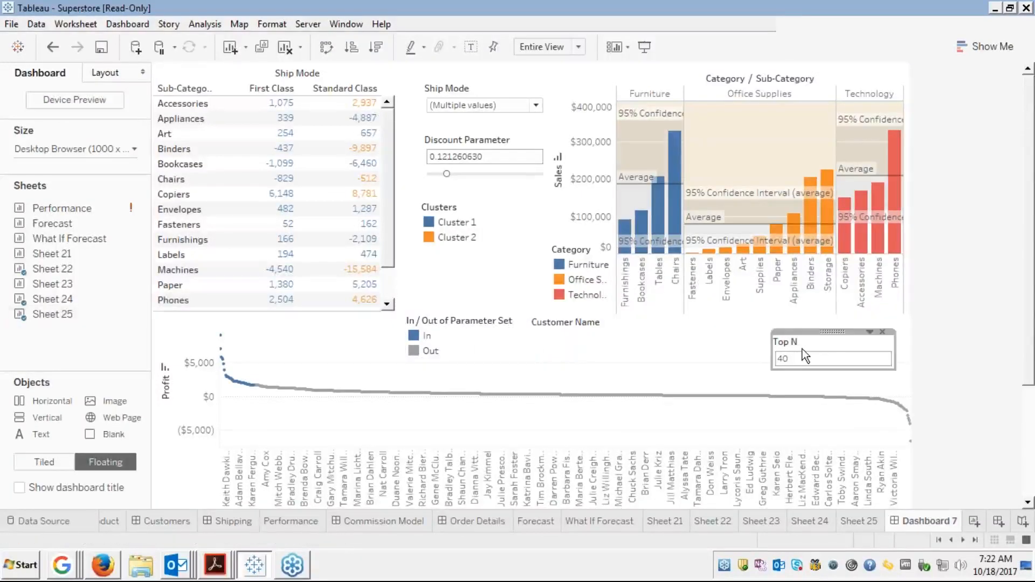
drag(834, 325, 836, 319)
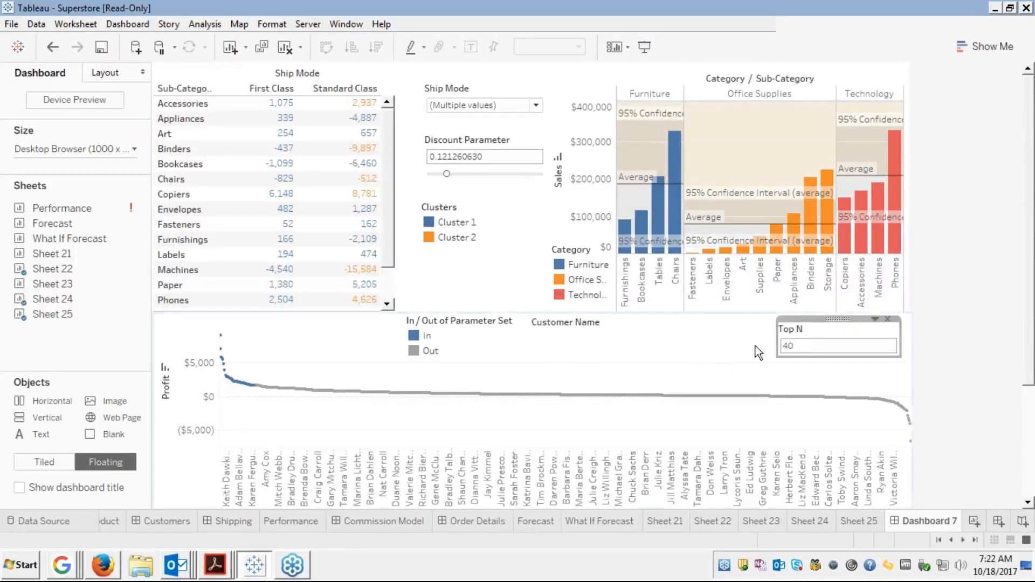
Place the In / Out of Parameter Set legend next to the Top N control
click(687, 337)
click(450, 321)
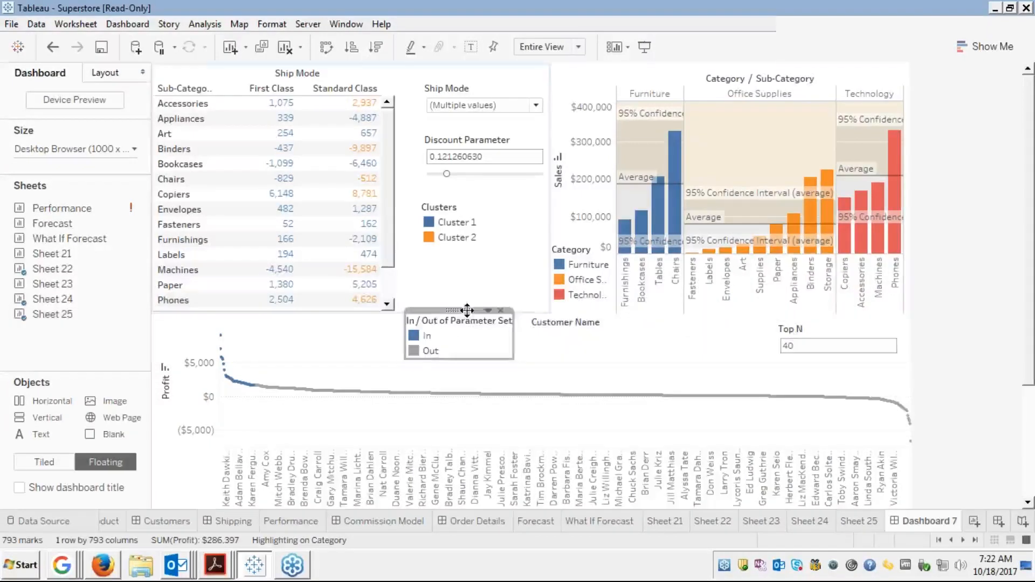
drag(467, 310, 708, 316)
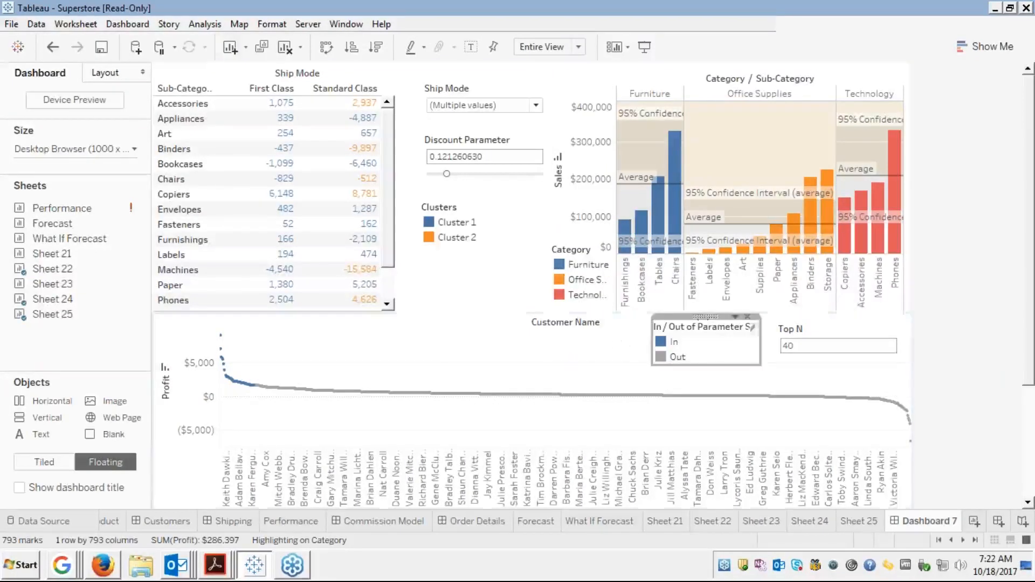
click(588, 346)
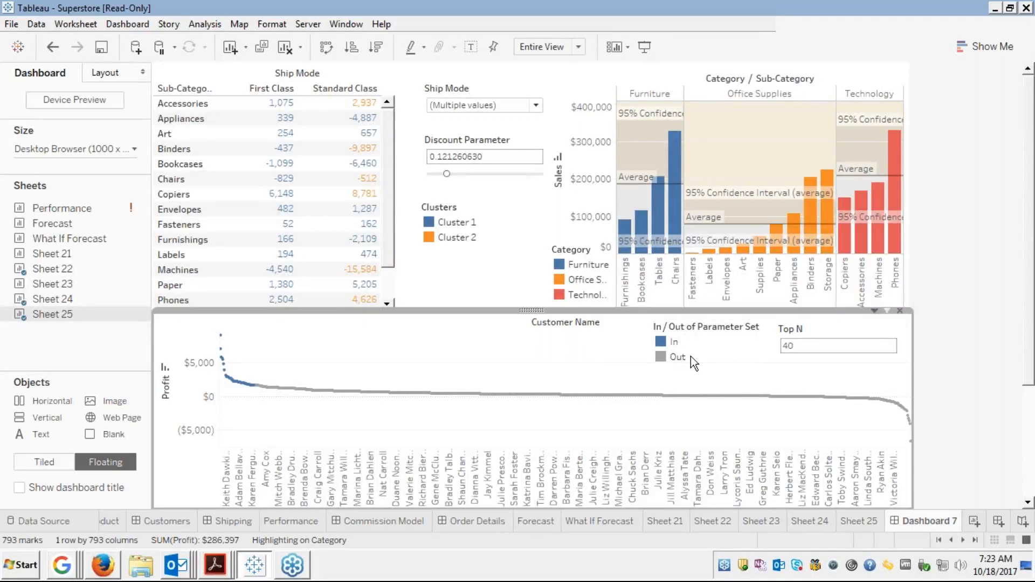
click(695, 338)
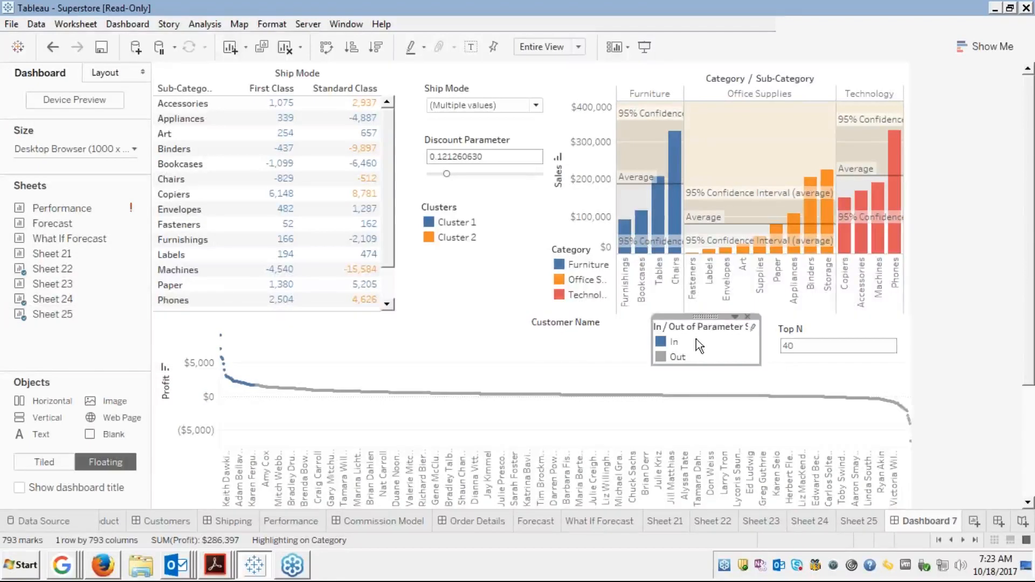
drag(705, 317, 707, 316)
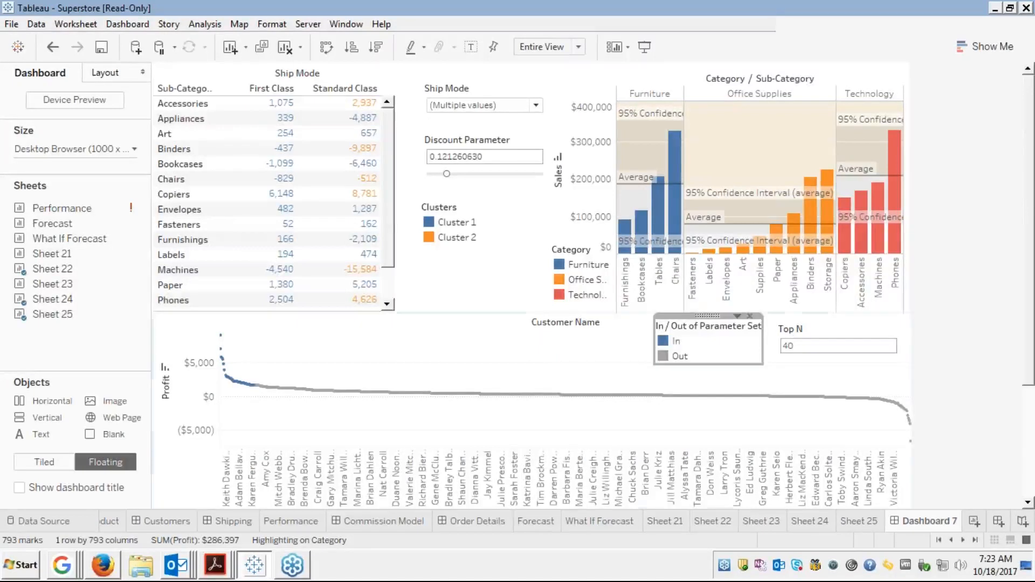
click(619, 349)
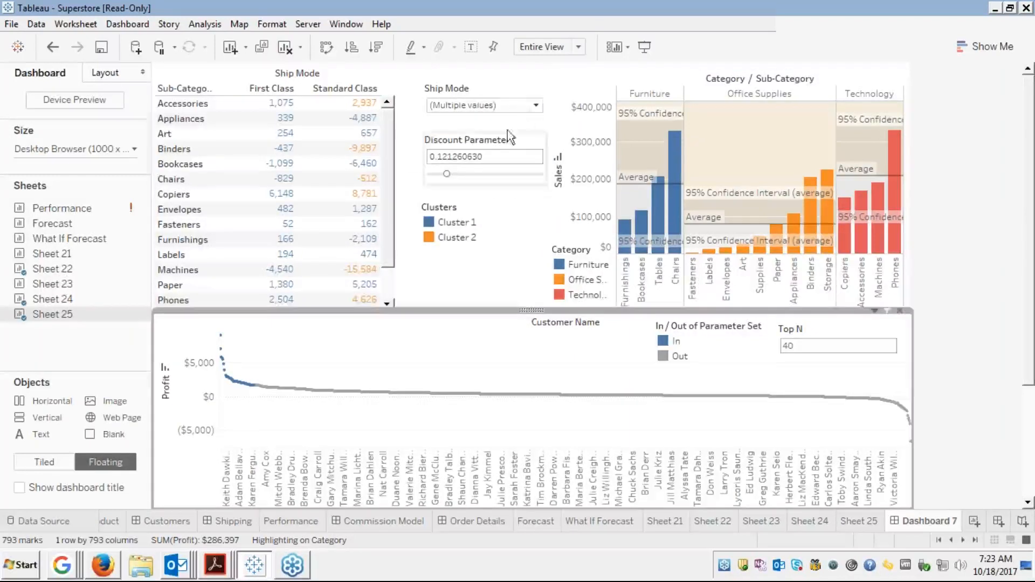
click(537, 107)
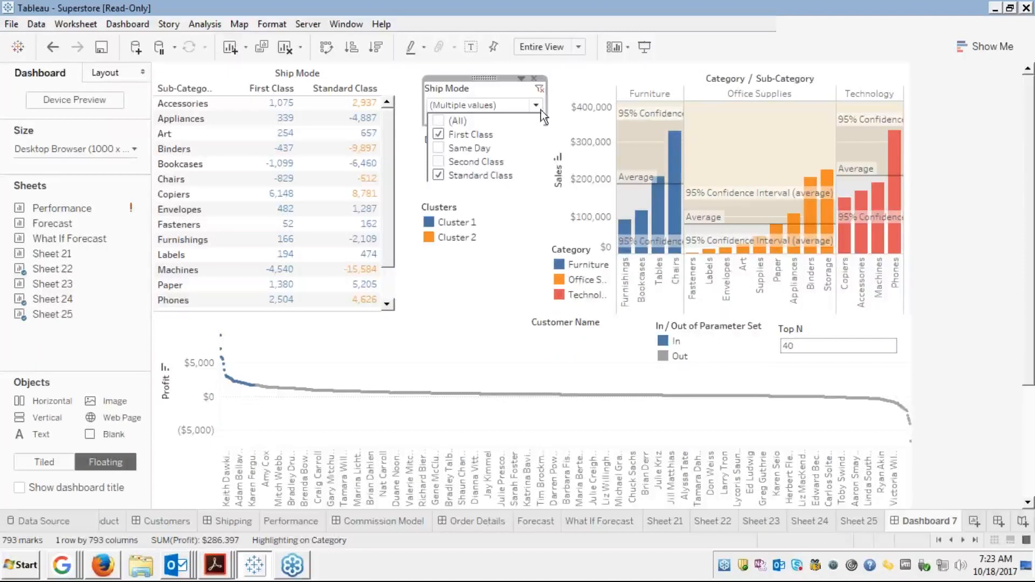
click(503, 190)
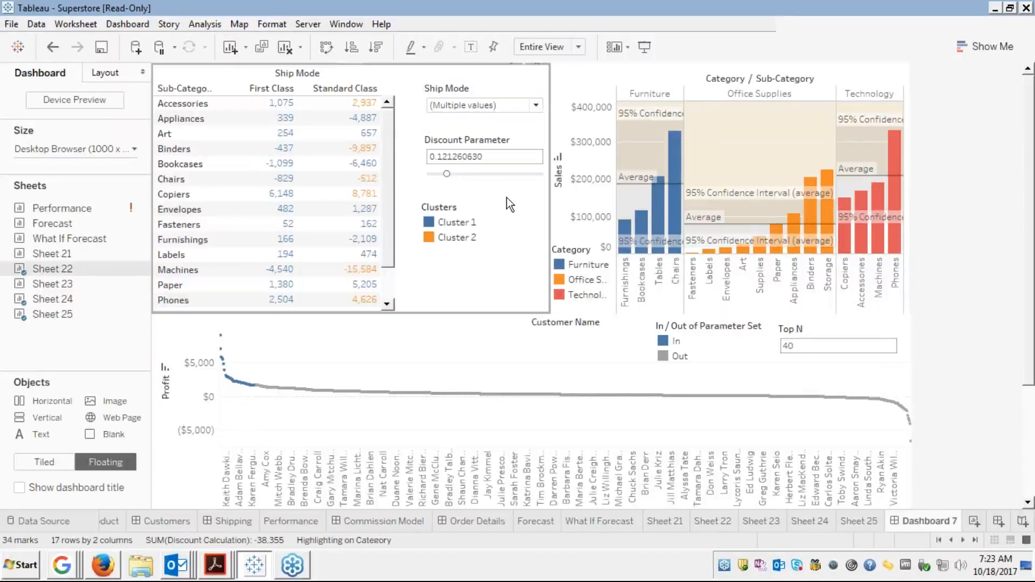
click(838, 76)
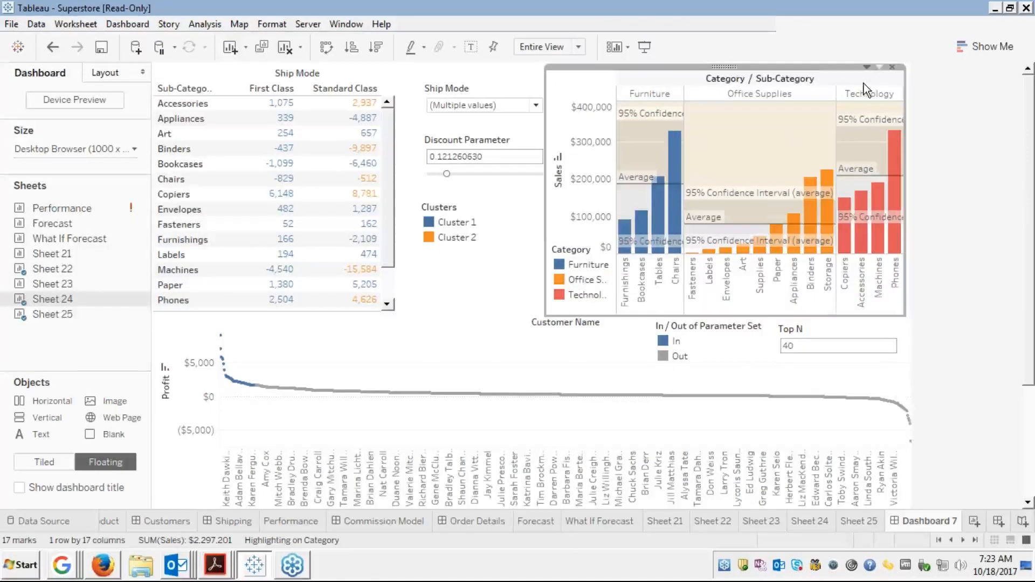
click(571, 348)
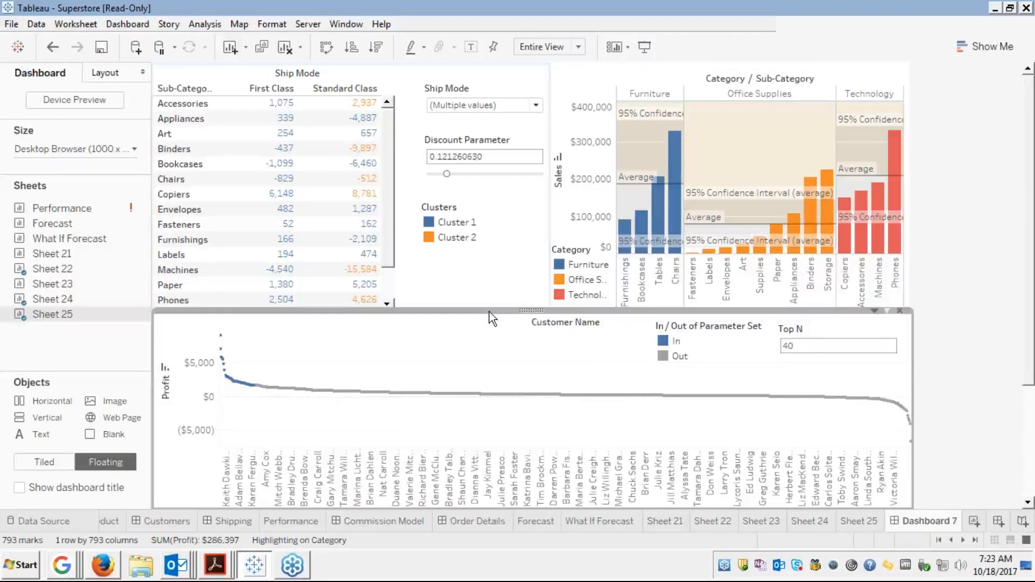
drag(489, 312, 489, 310)
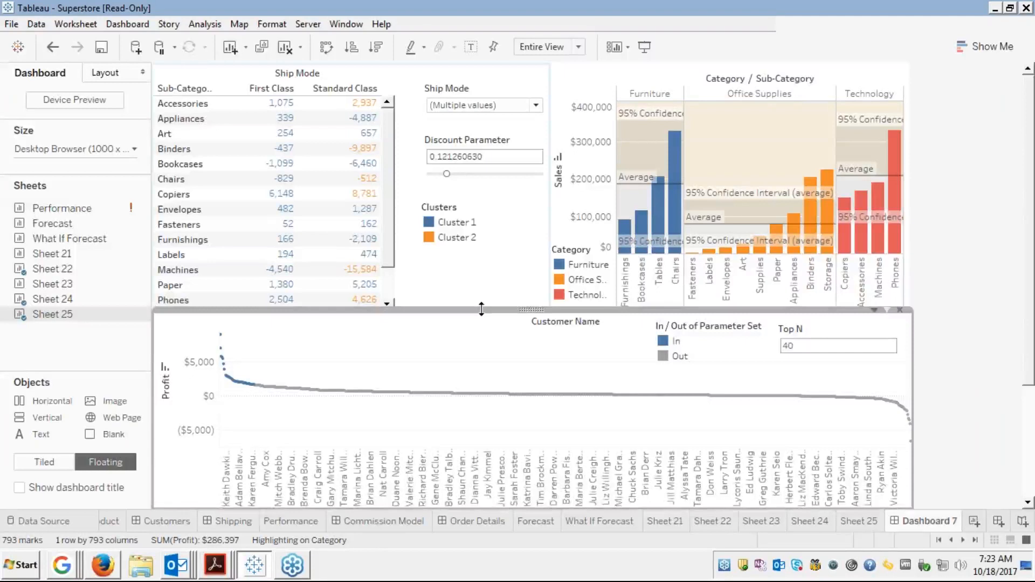
click(457, 223)
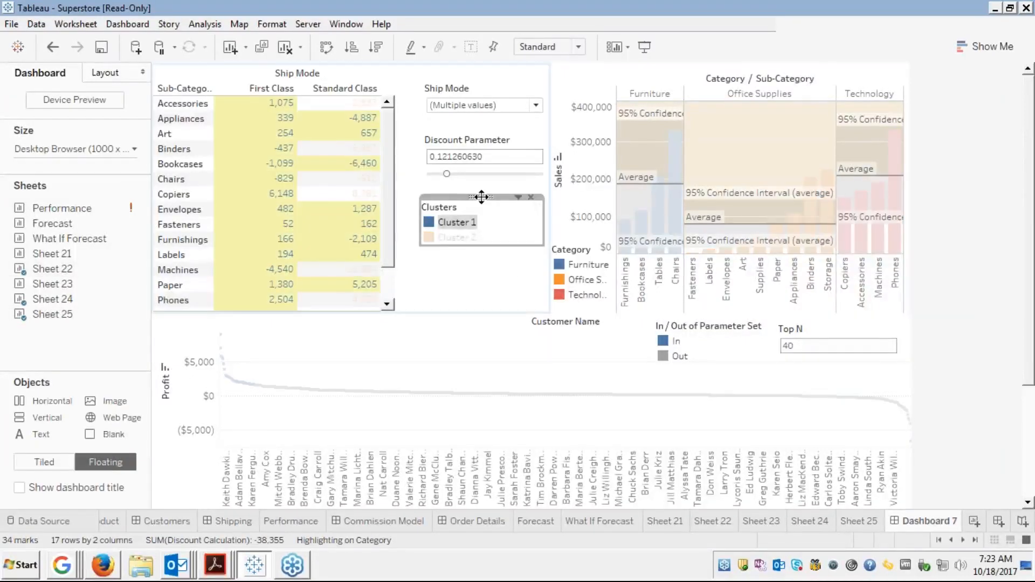
Close the Clusters legend, the Discount Parameter card and the Ship Mode filter card
drag(481, 197, 404, 331)
click(478, 139)
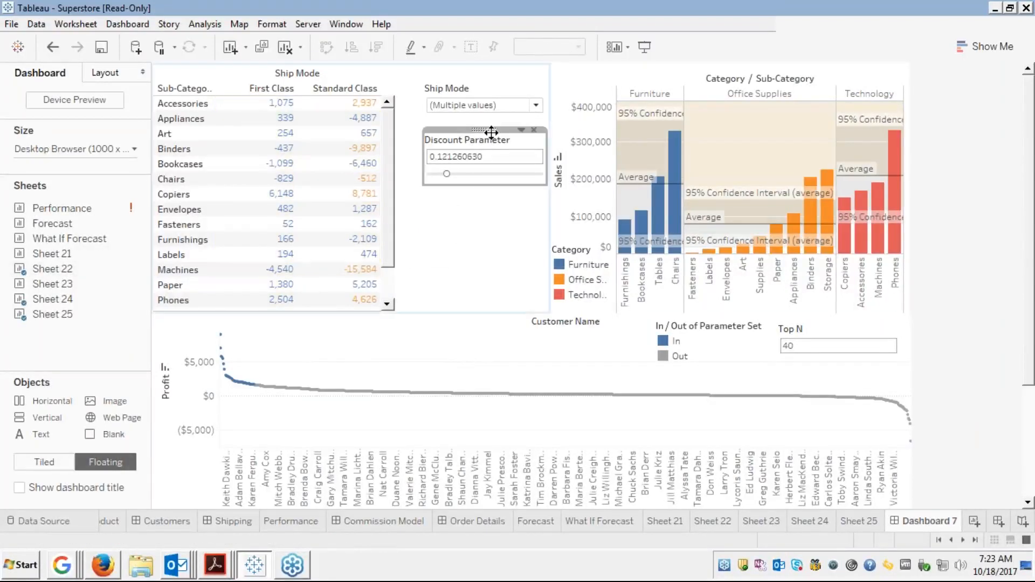
drag(487, 131, 410, 327)
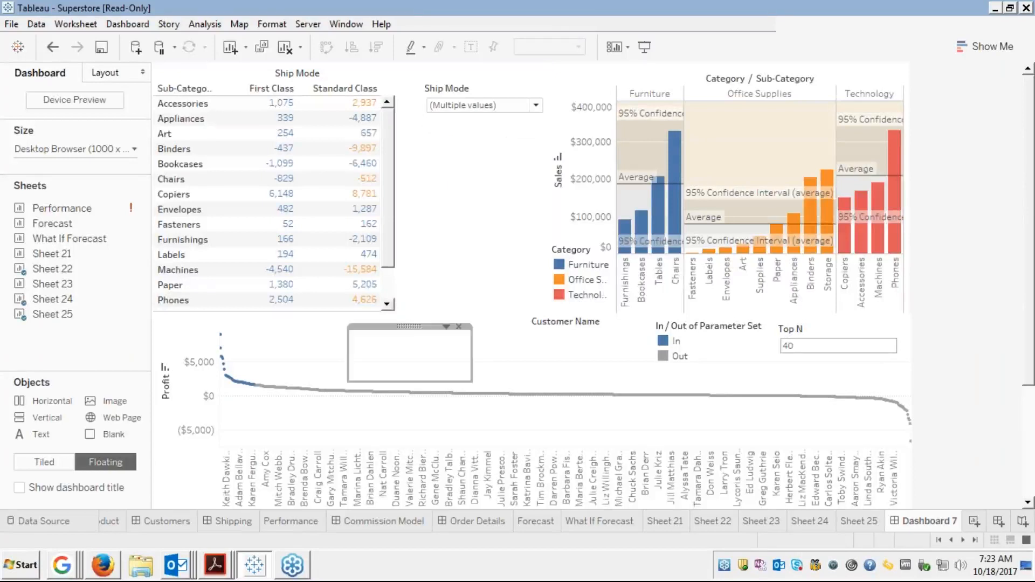
click(459, 328)
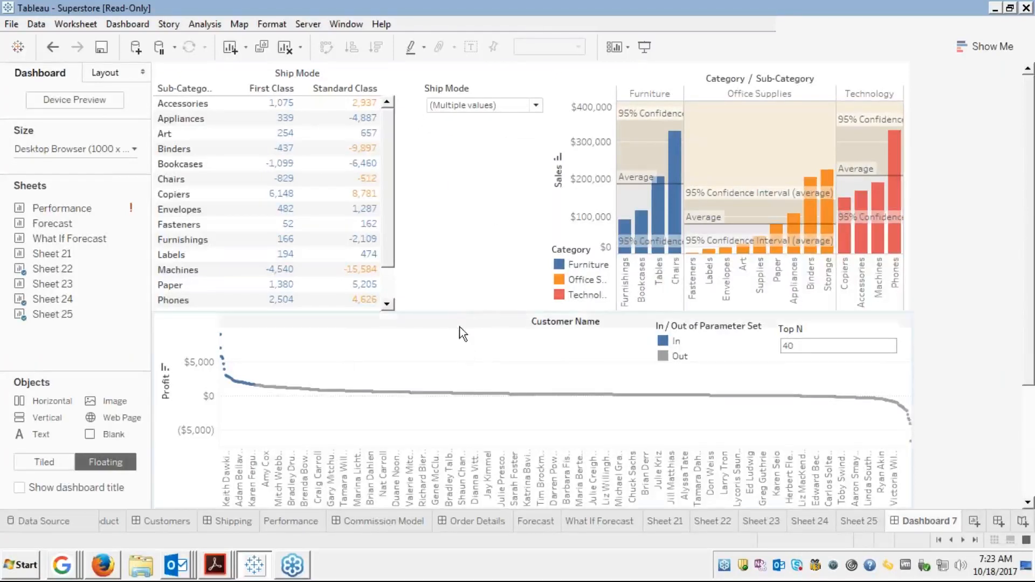
click(515, 89)
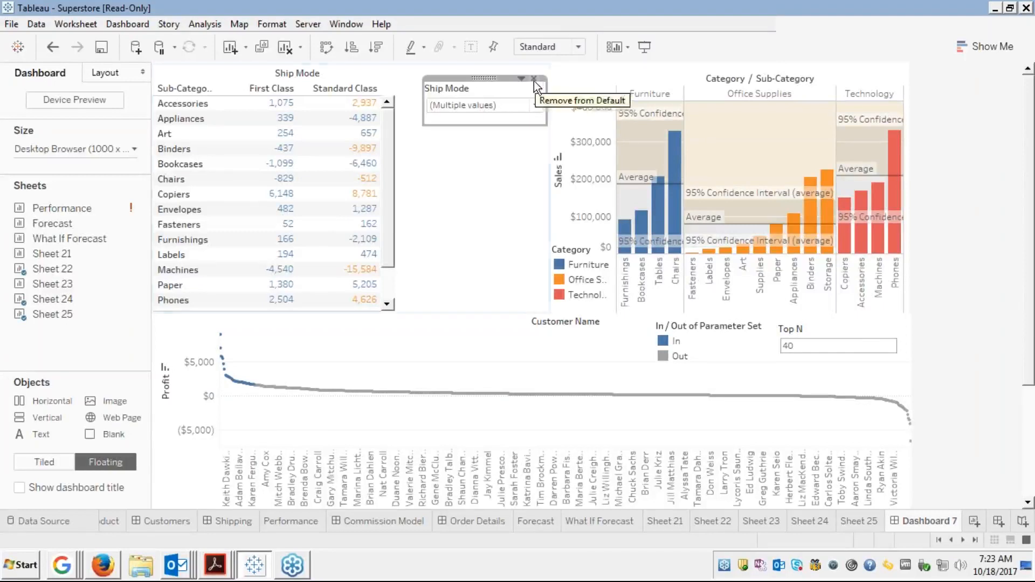
click(535, 80)
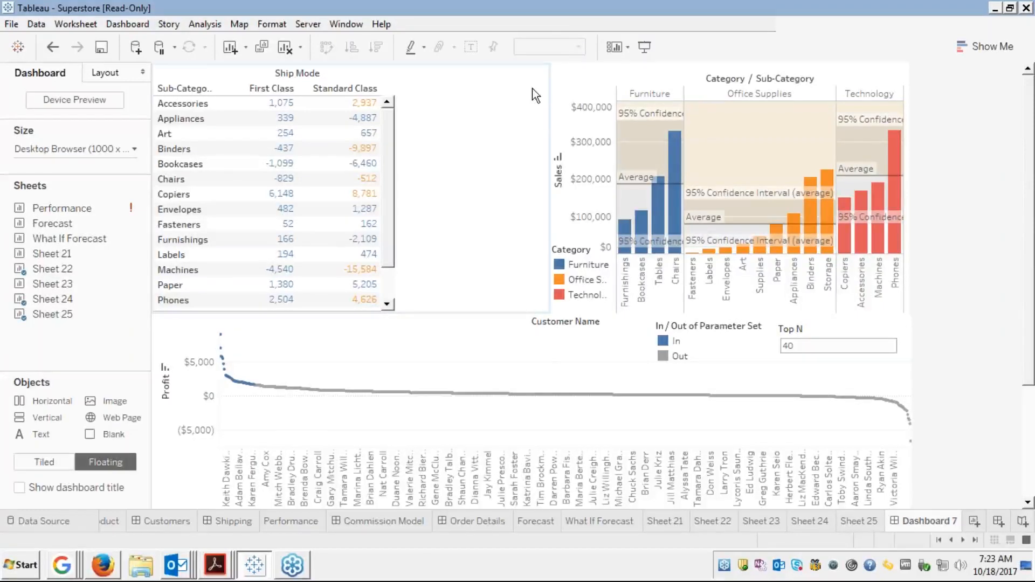
click(324, 102)
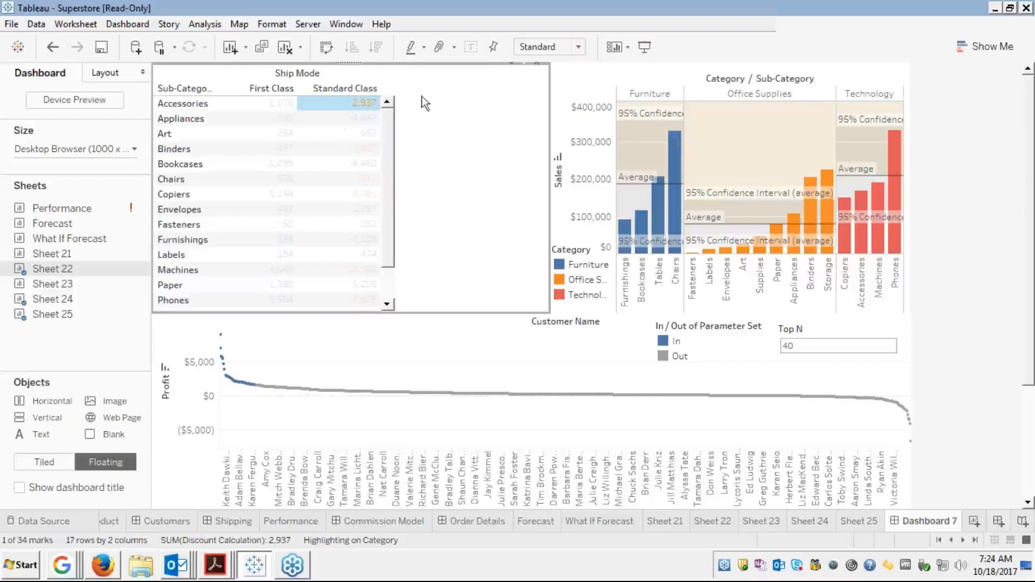
click(577, 48)
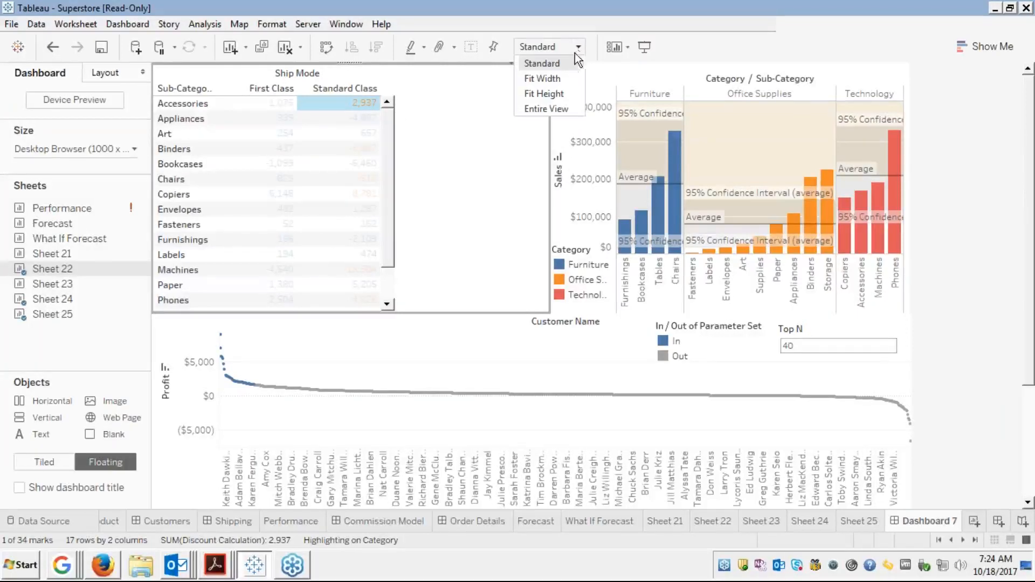
click(548, 81)
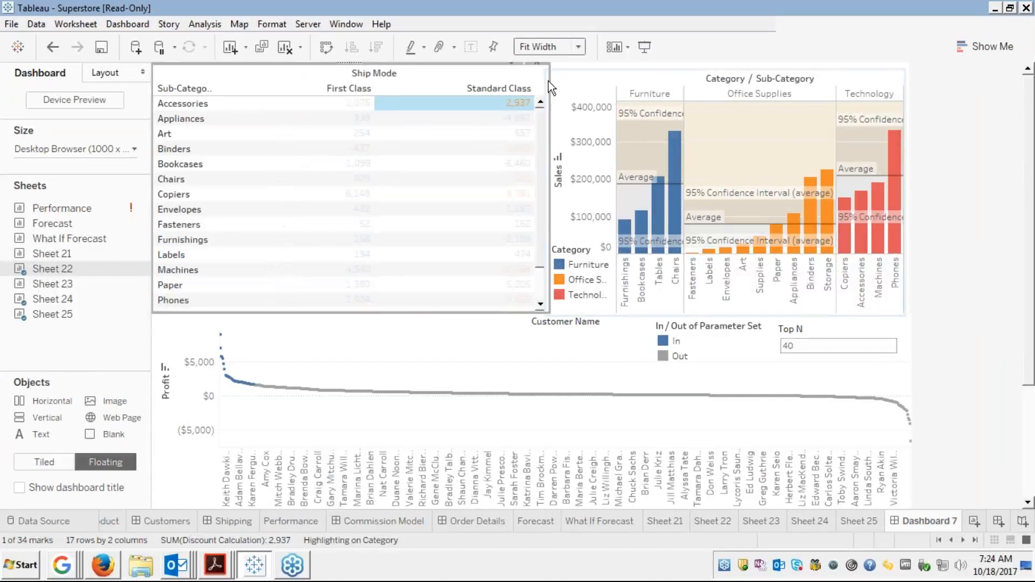
click(580, 46)
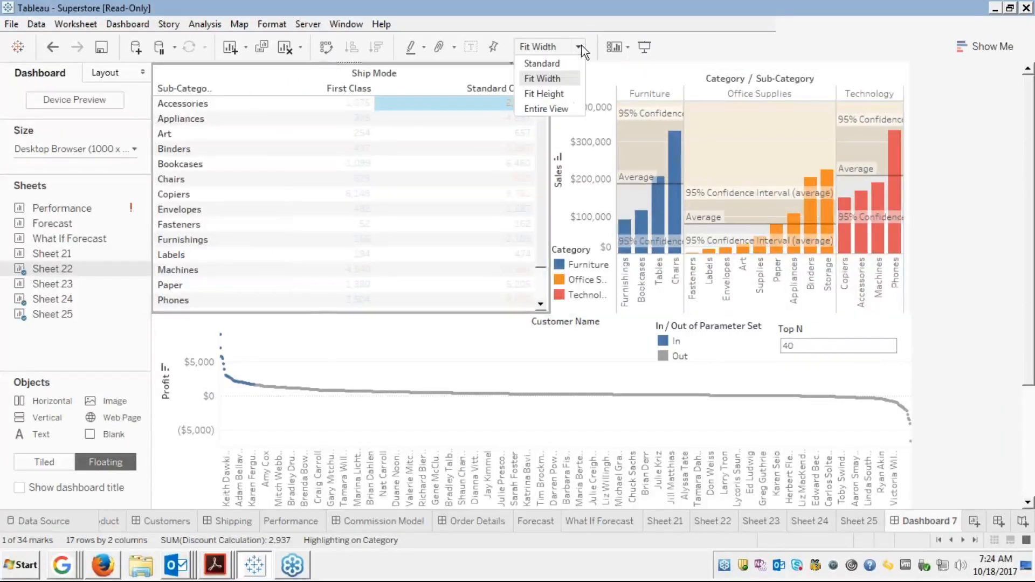
click(543, 63)
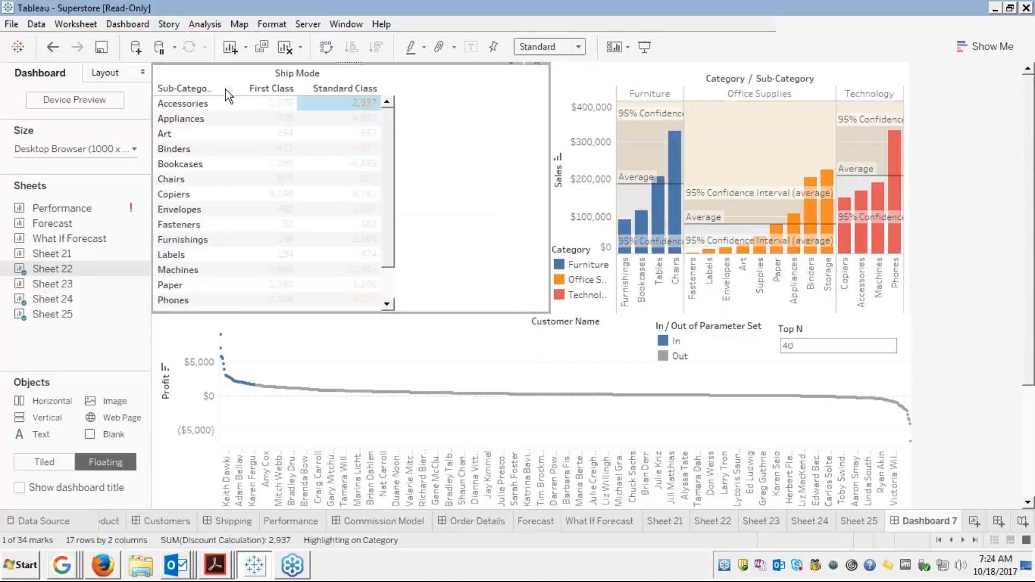
click(209, 86)
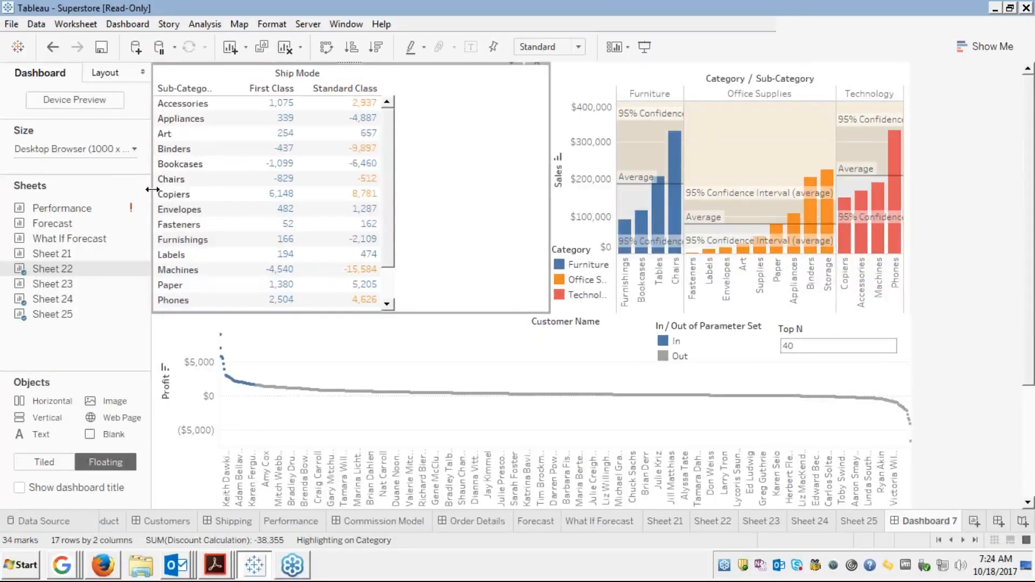
Resize the side pane, remove the old crosstab and place Sheet 22 back on the dashboard
drag(152, 189, 131, 199)
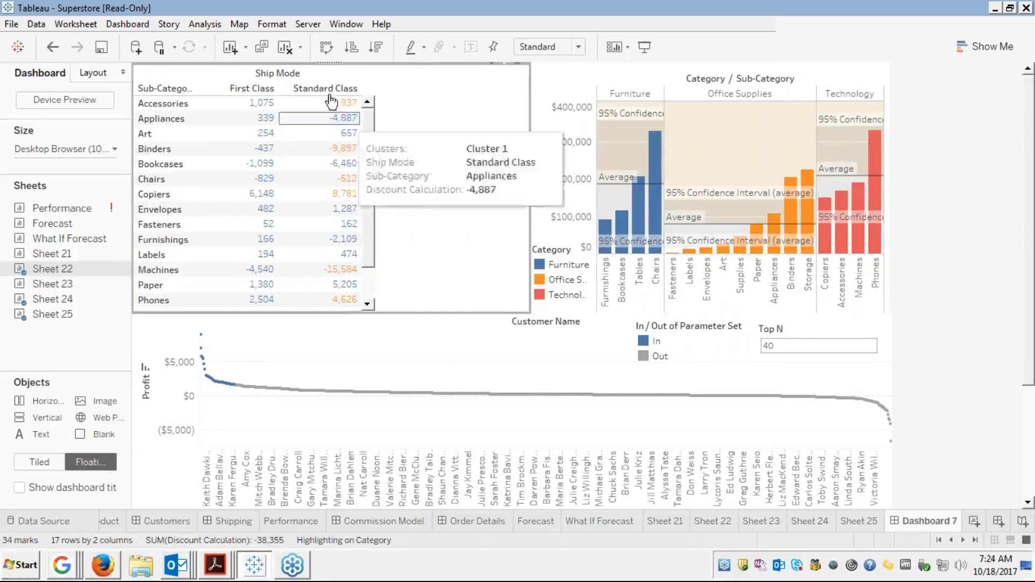
click(515, 63)
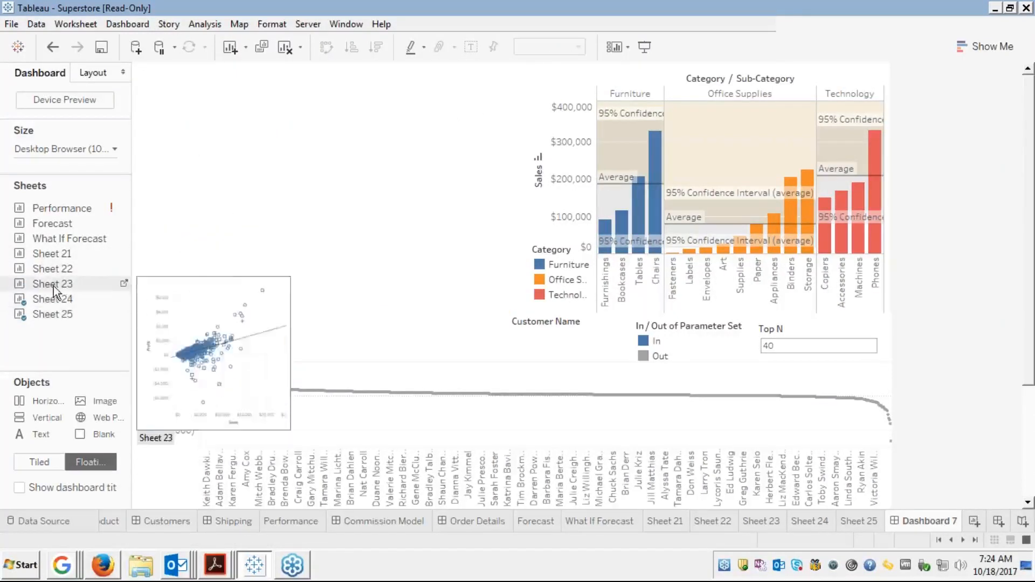
drag(59, 268, 144, 73)
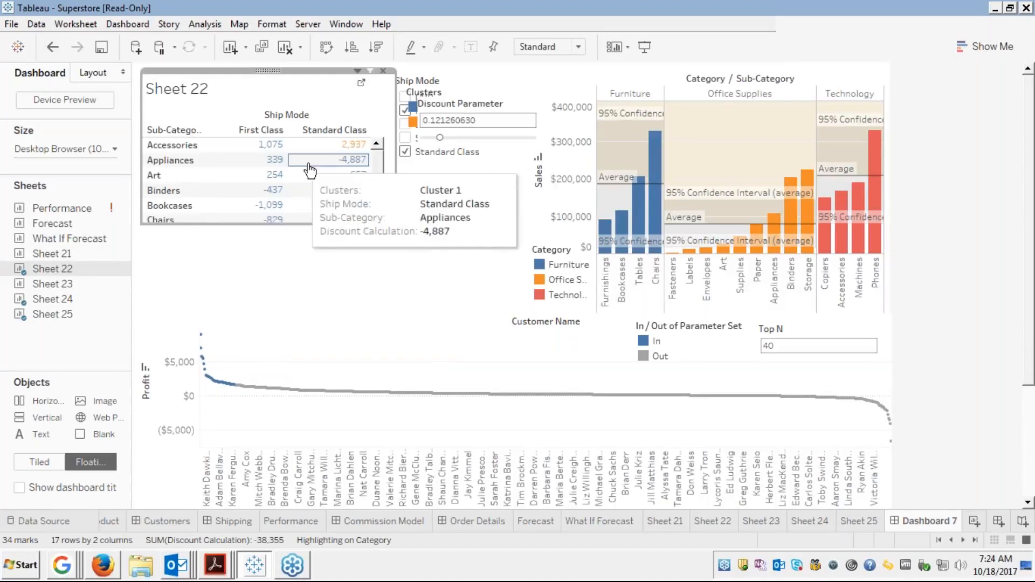
Set the Sheet 22 crosstab to act as a filter from its More Options menu
click(356, 70)
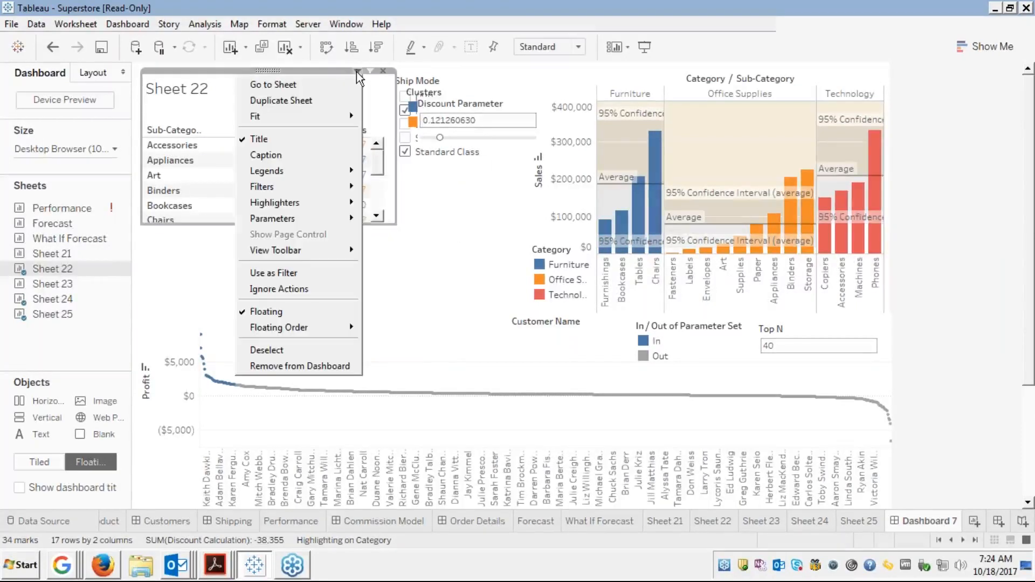
mouse_move(274, 207)
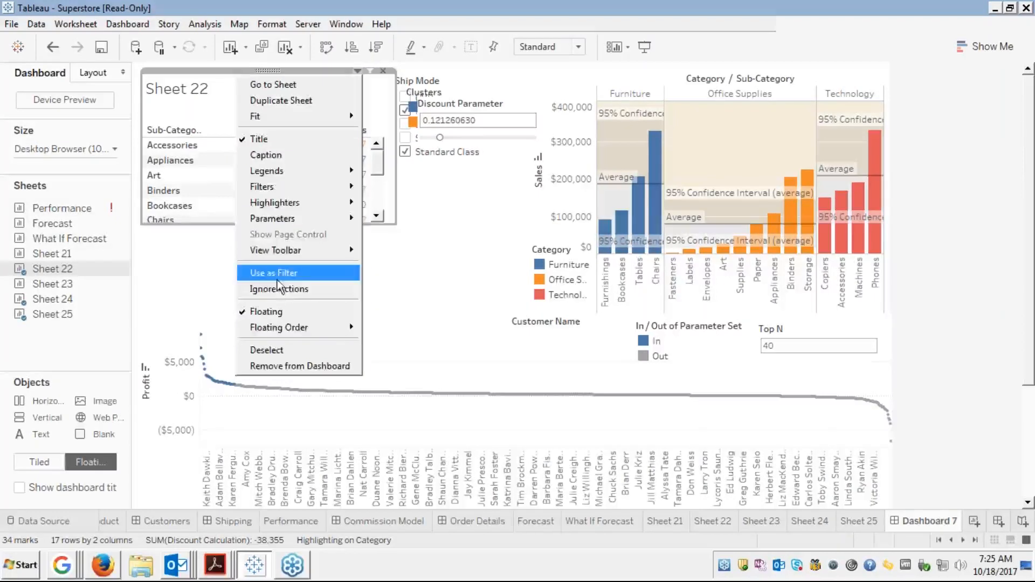
click(286, 295)
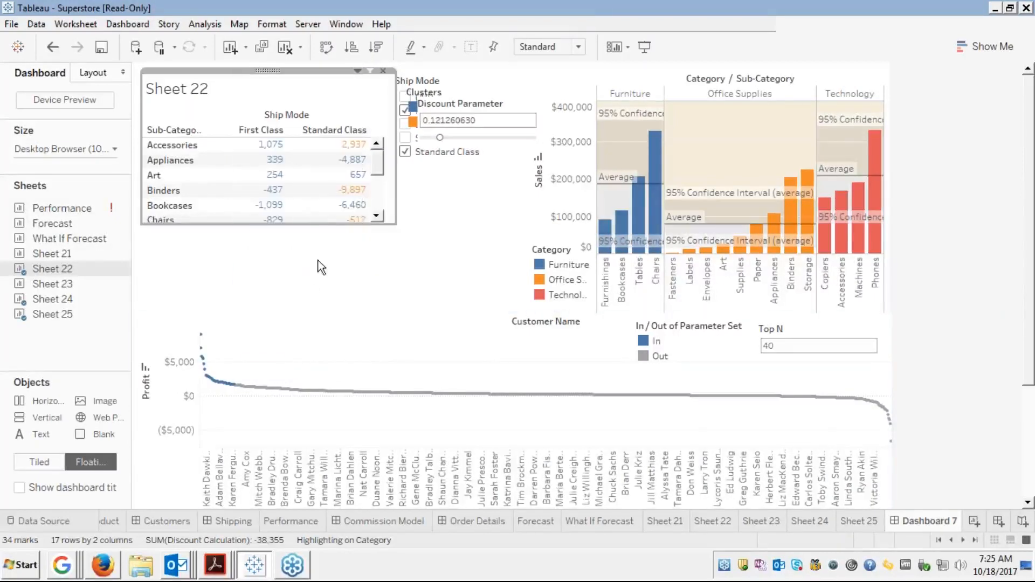
click(357, 71)
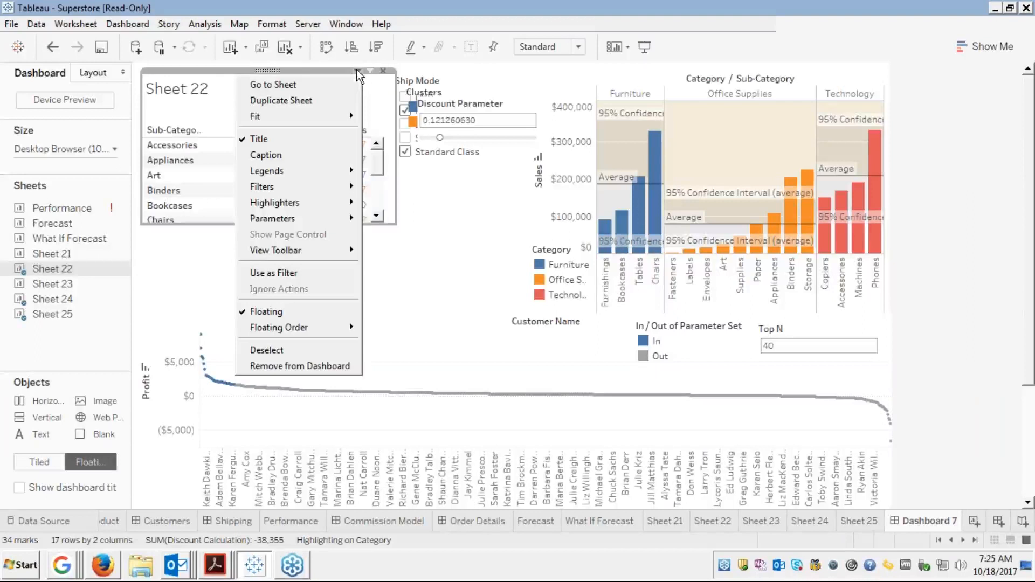
mouse_move(307, 334)
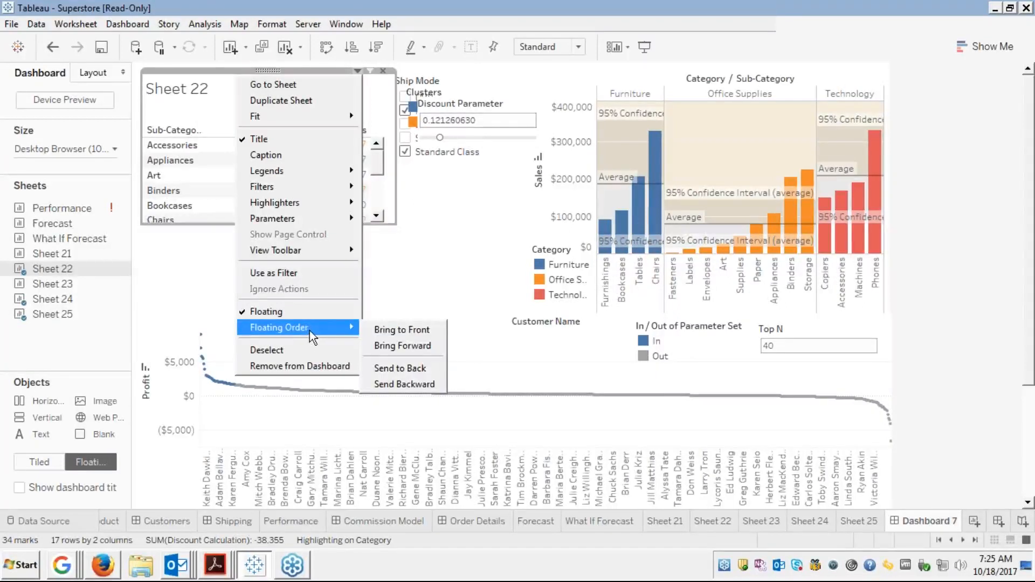
click(391, 289)
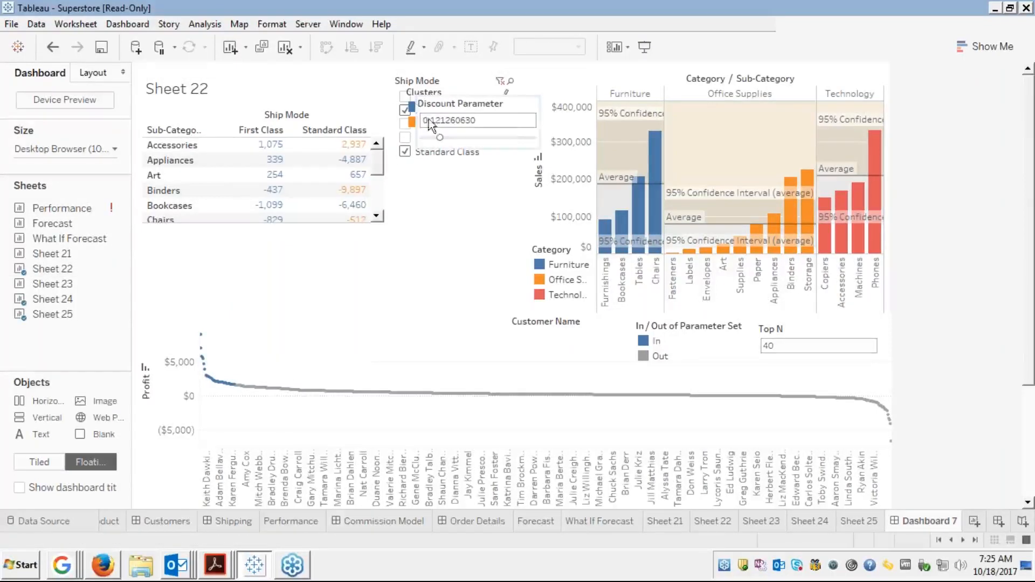
Line up the Ship Mode filter, Clusters legend and Discount Parameter in a row below Sheet 22
click(451, 85)
drag(453, 71, 206, 258)
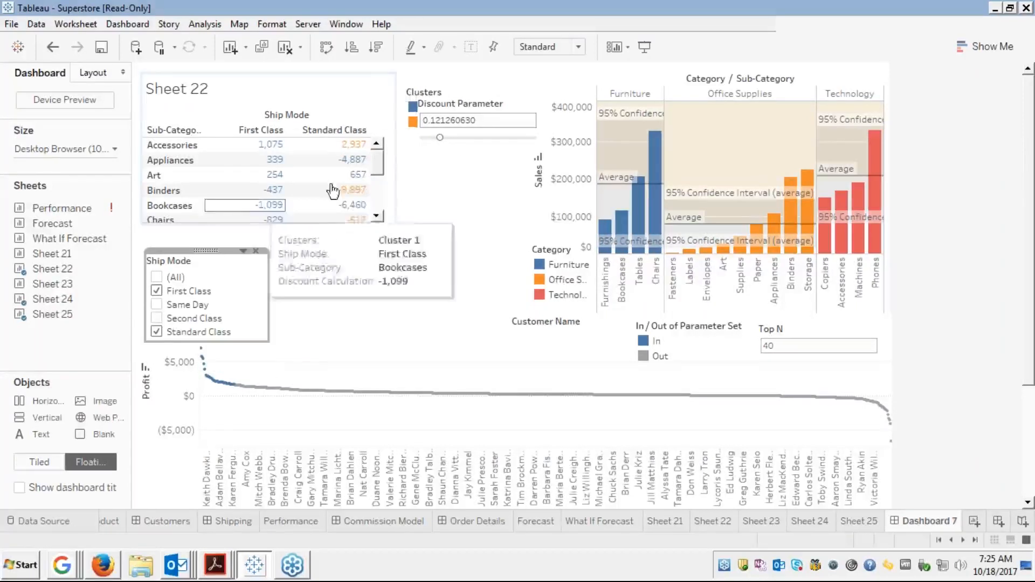
click(457, 92)
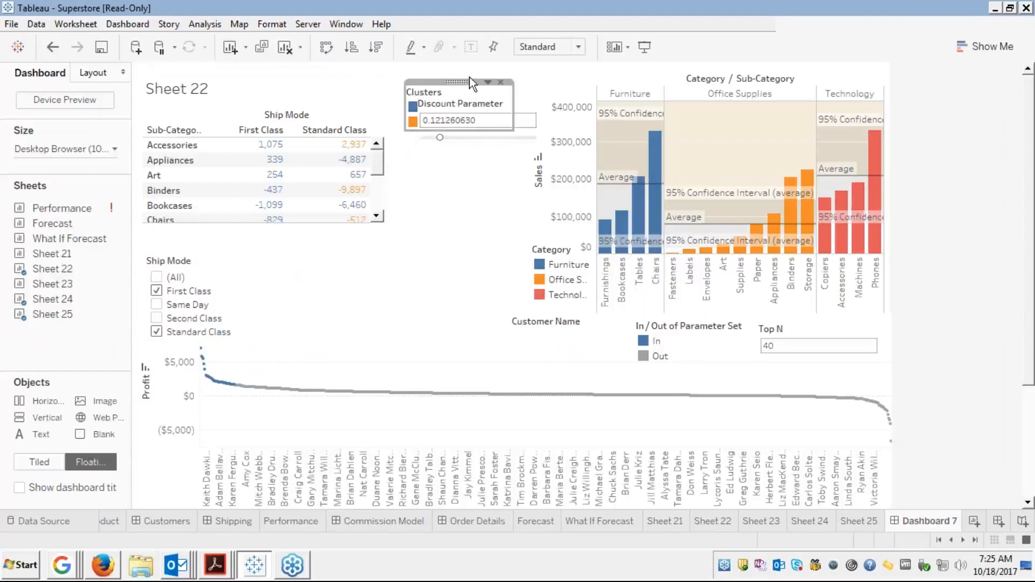
drag(458, 85, 279, 269)
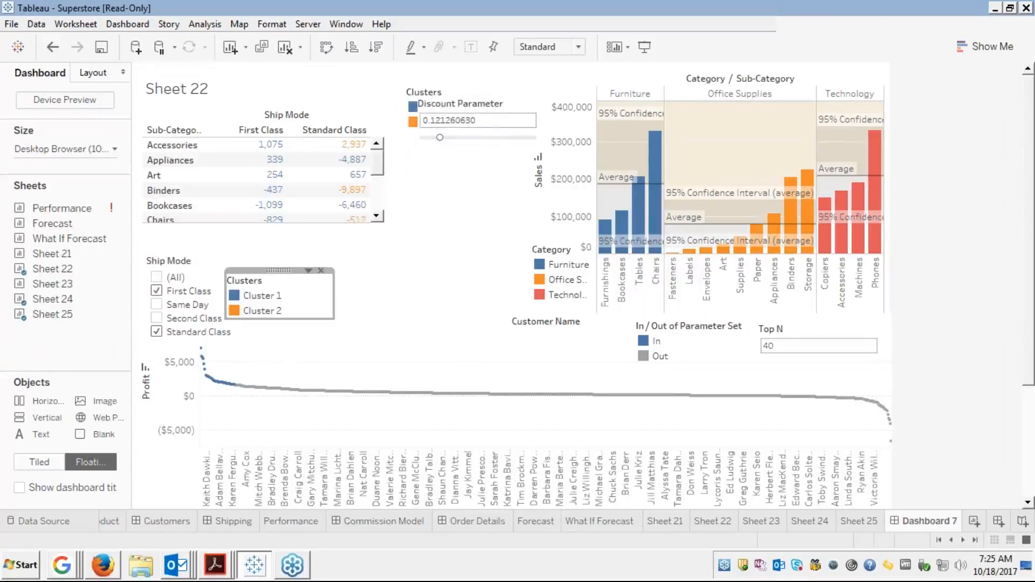
click(455, 97)
click(455, 97)
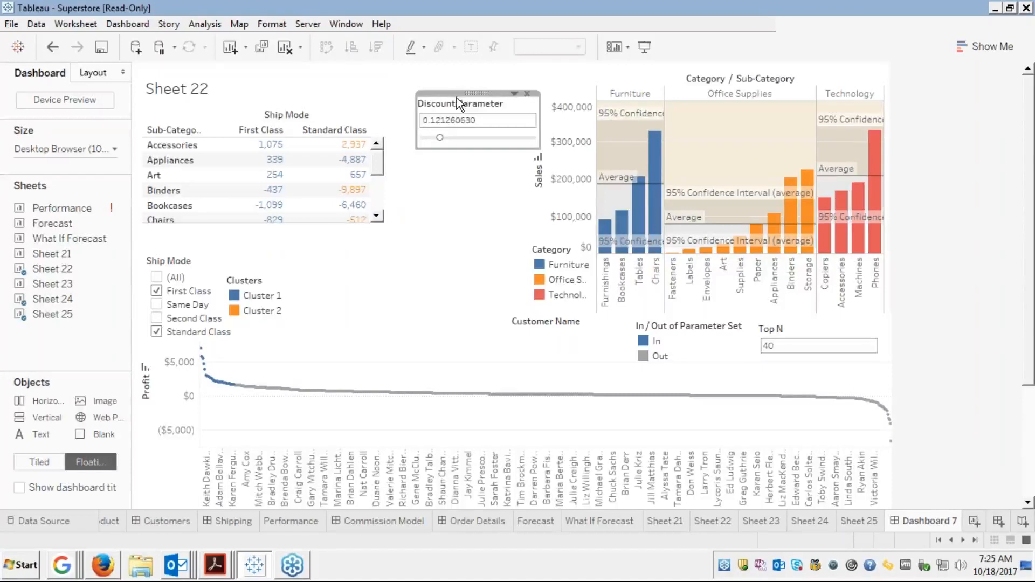
drag(469, 92, 350, 265)
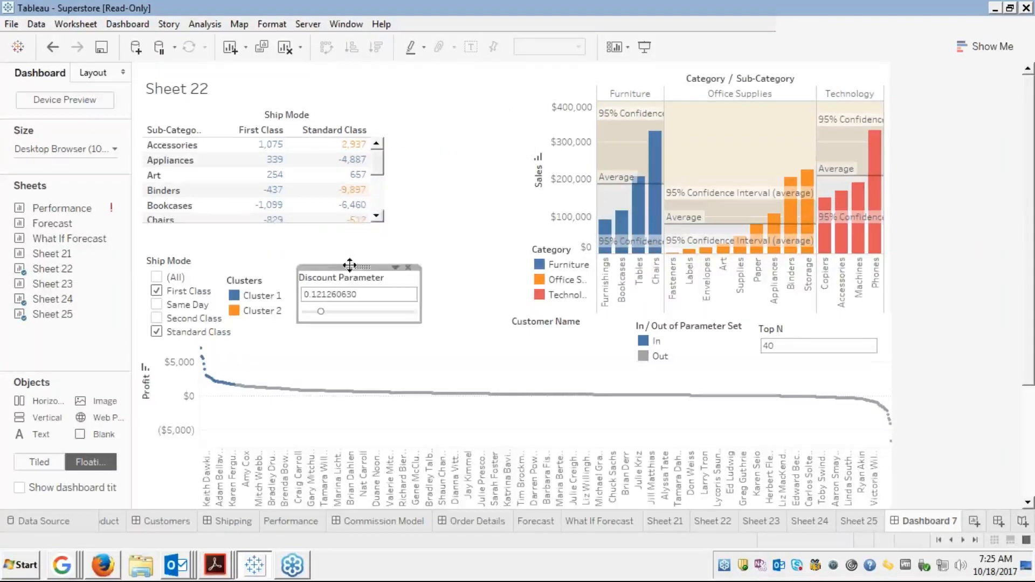
click(269, 144)
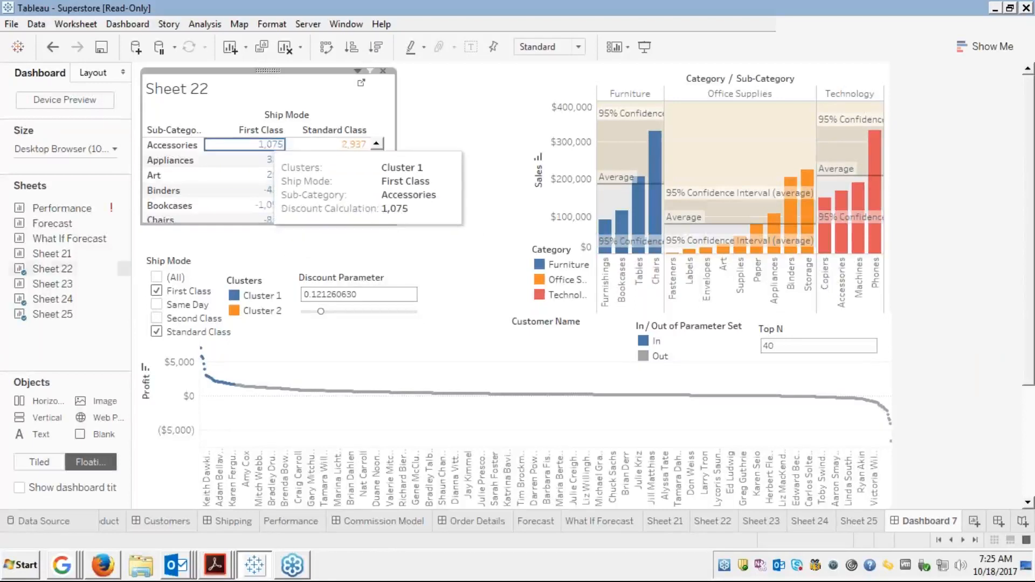
click(270, 143)
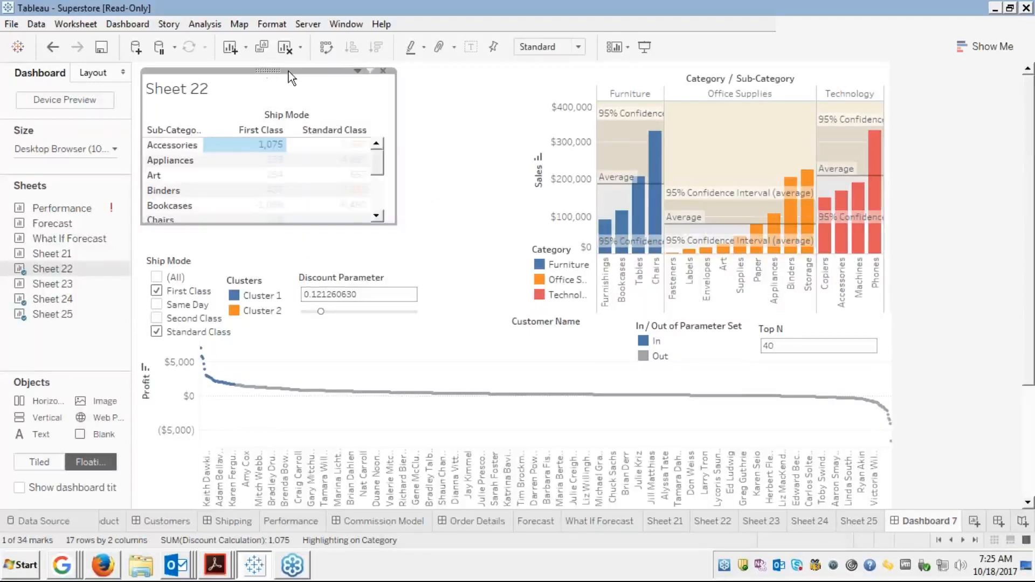
drag(289, 71, 388, 75)
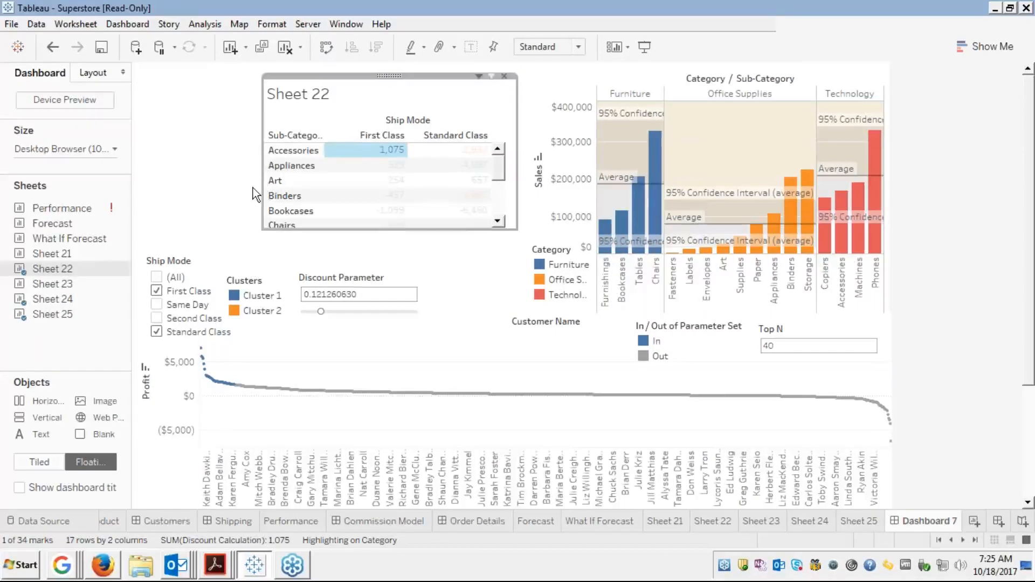
drag(254, 188, 188, 183)
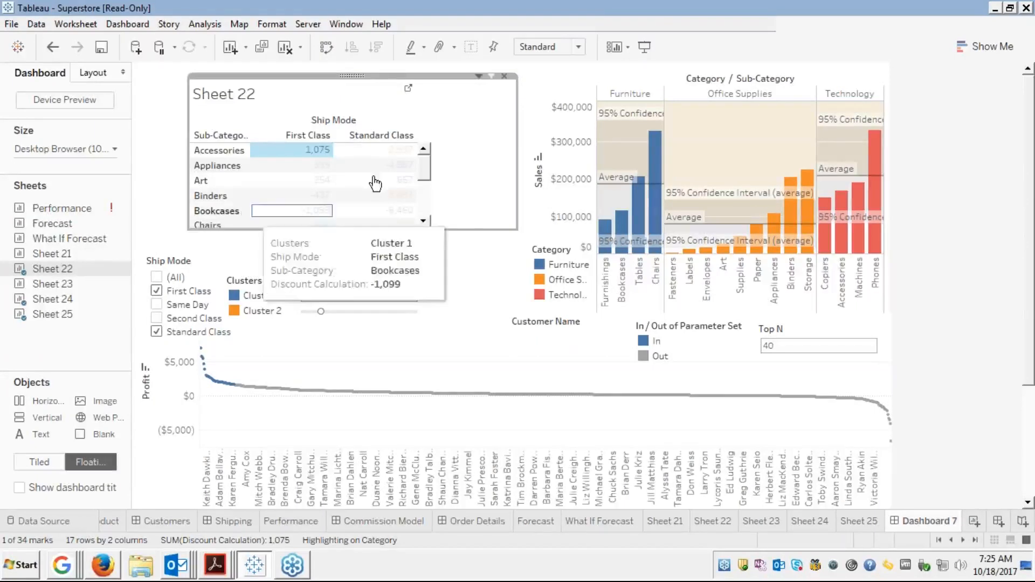
key(ctrl+z)
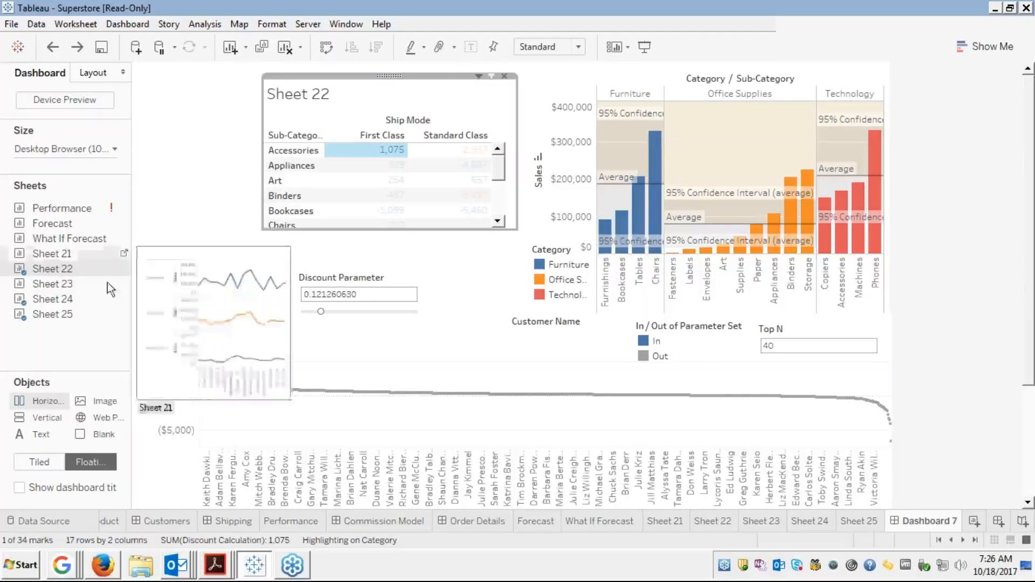
Add a floating Horizontal container and narrow it beside the crosstab
drag(33, 399, 154, 104)
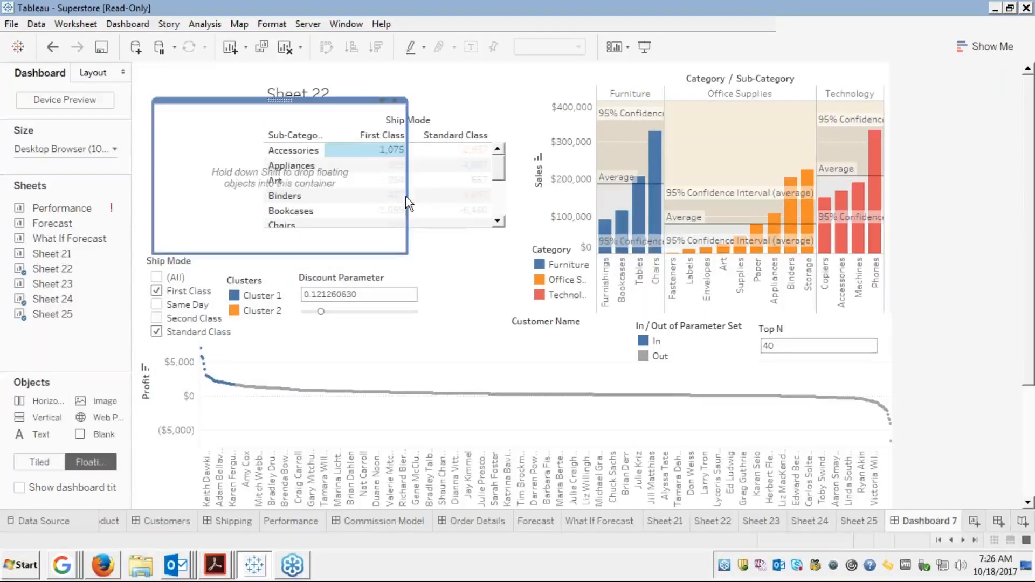
drag(403, 197, 266, 160)
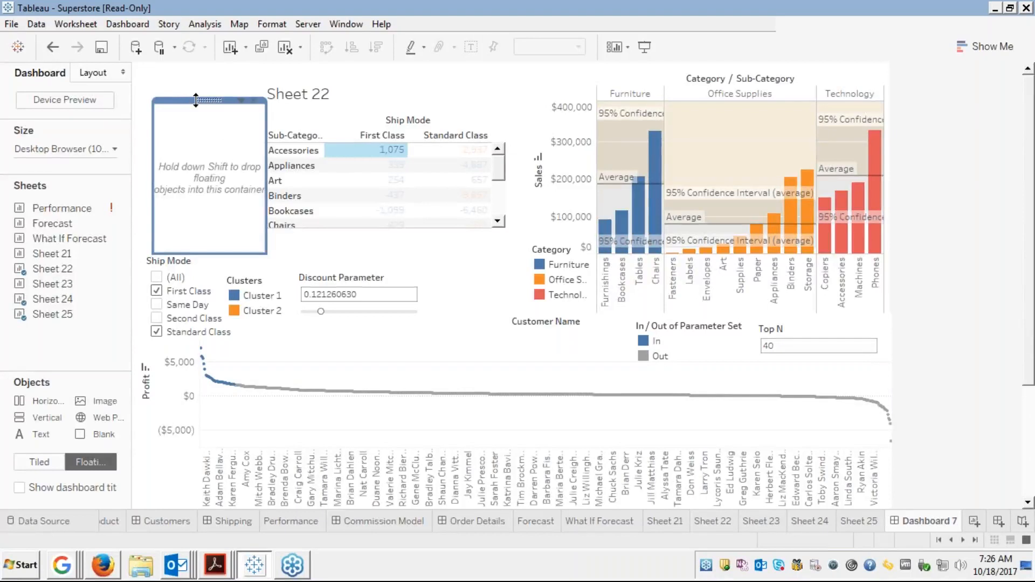
mouse_move(192, 100)
mouse_down()
mouse_move(180, 69)
mouse_move(180, 86)
mouse_up()
Hide the Sheet 22 title
click(354, 93)
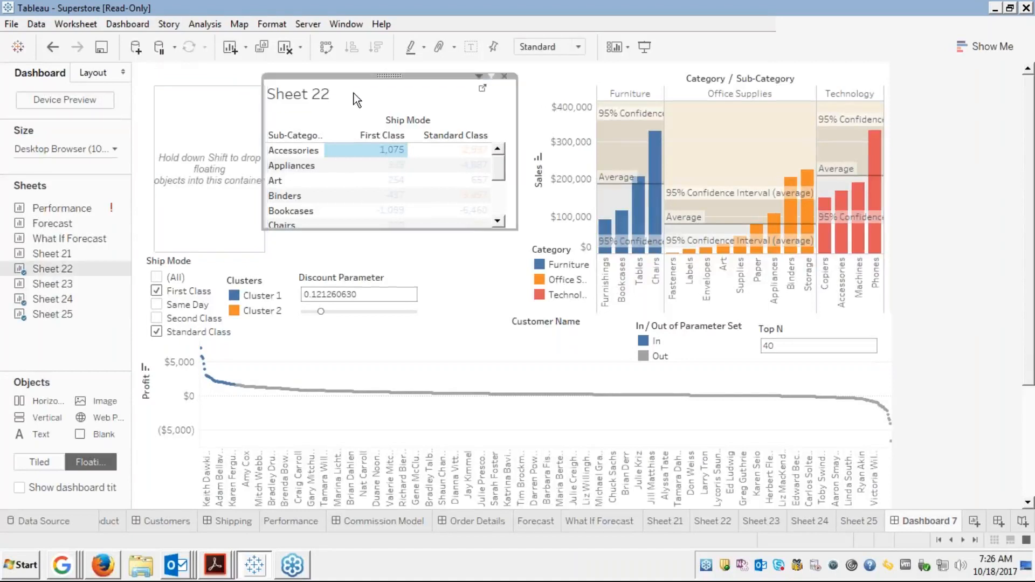
right_click(354, 92)
click(385, 134)
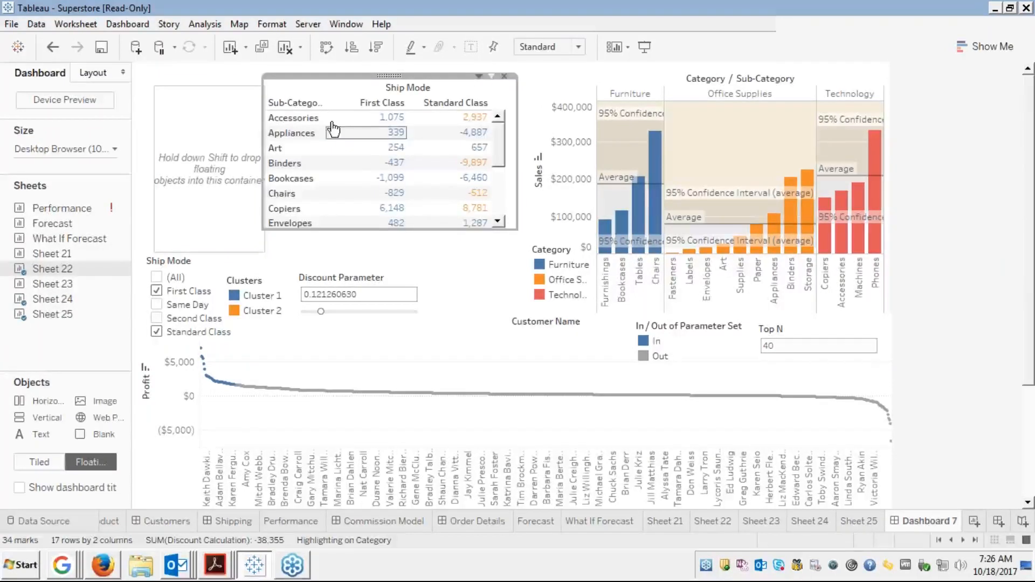
click(152, 156)
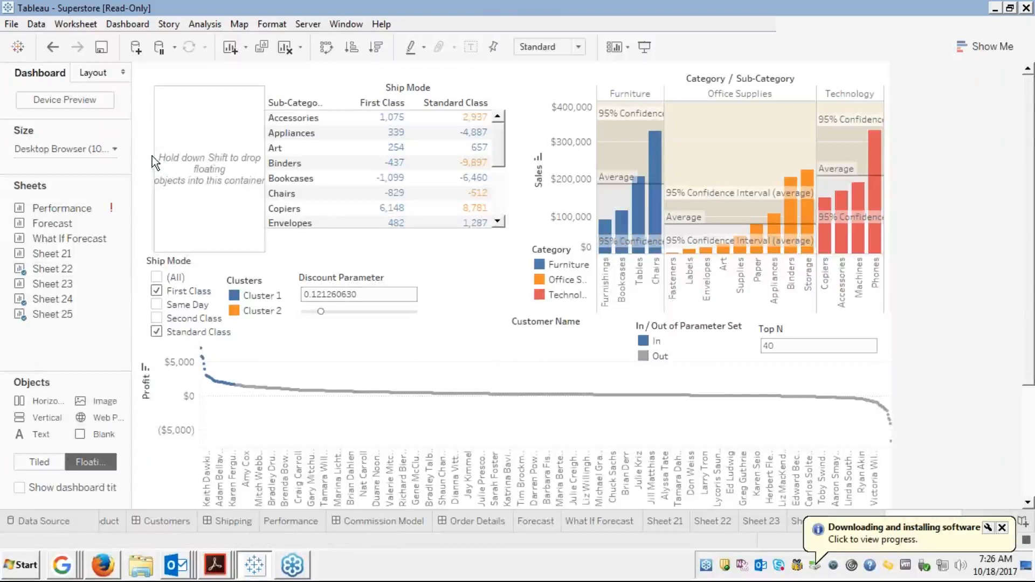
Widen the empty container leftward and move it into the top-left corner
click(182, 93)
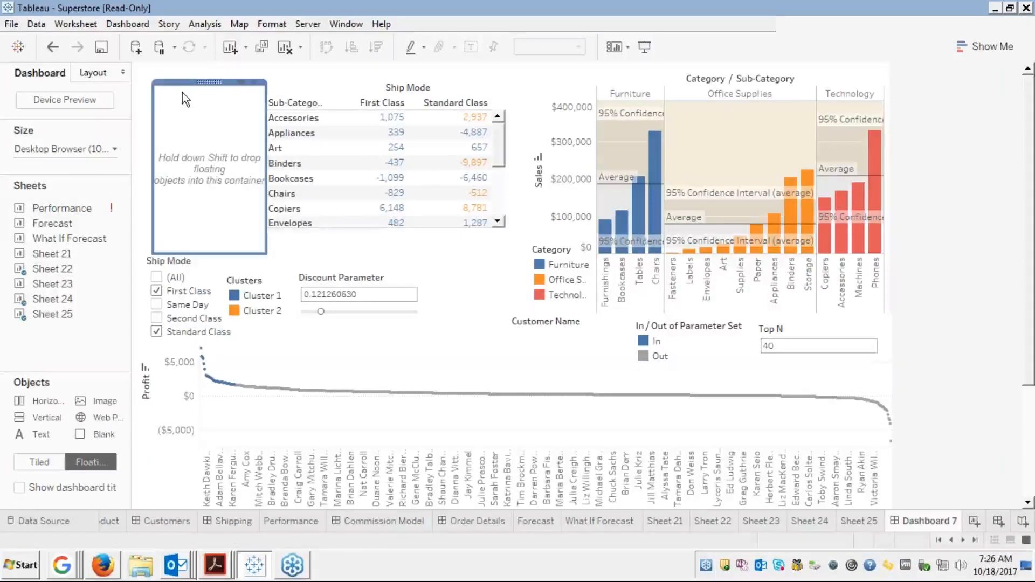
click(148, 158)
drag(153, 157, 134, 158)
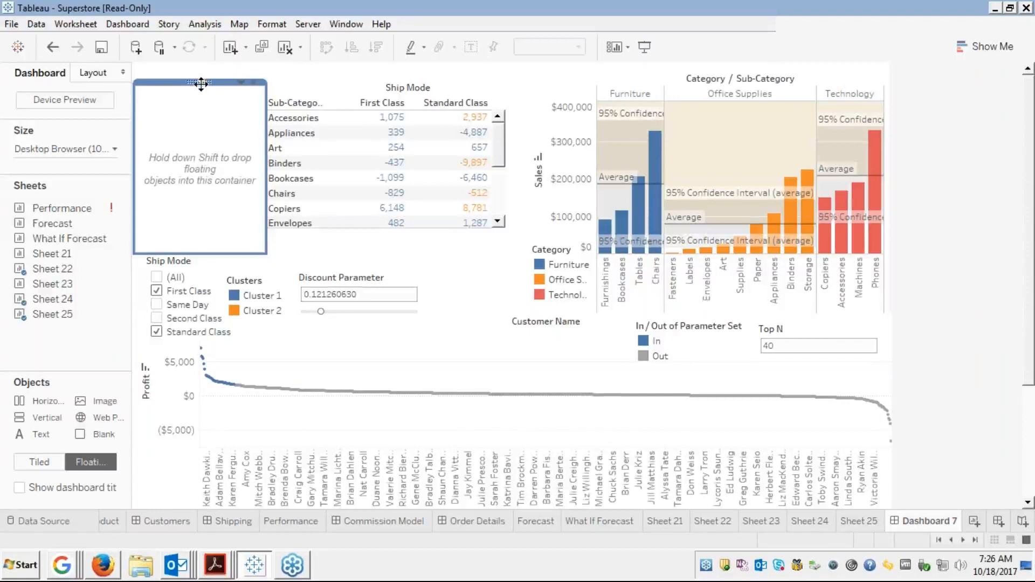
click(293, 88)
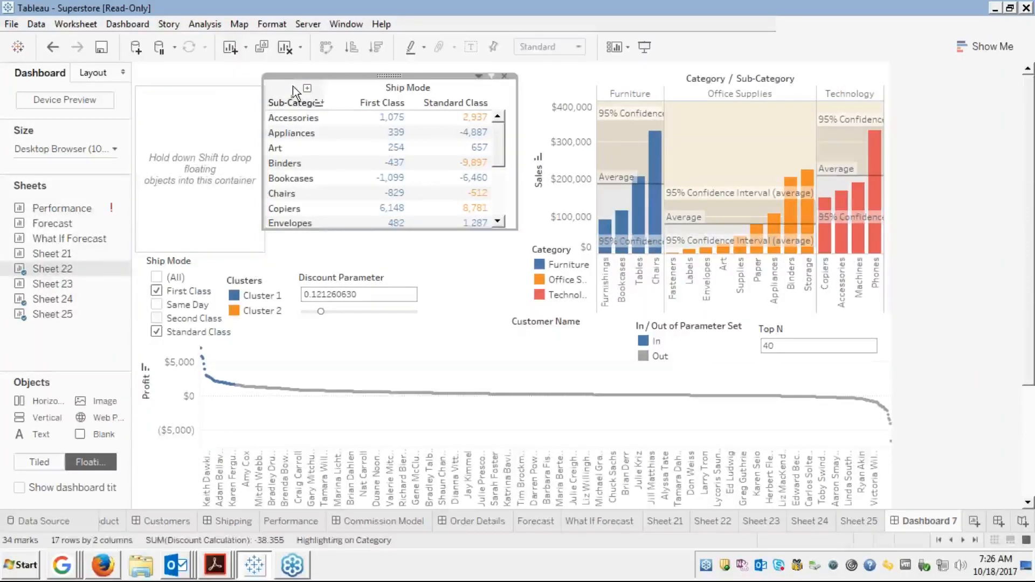
click(219, 95)
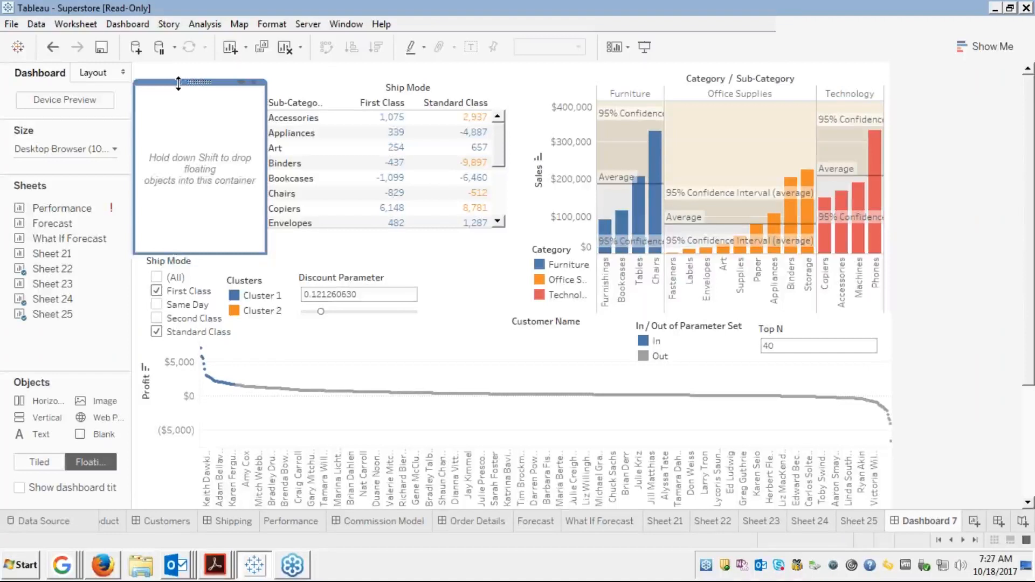
drag(179, 76, 179, 71)
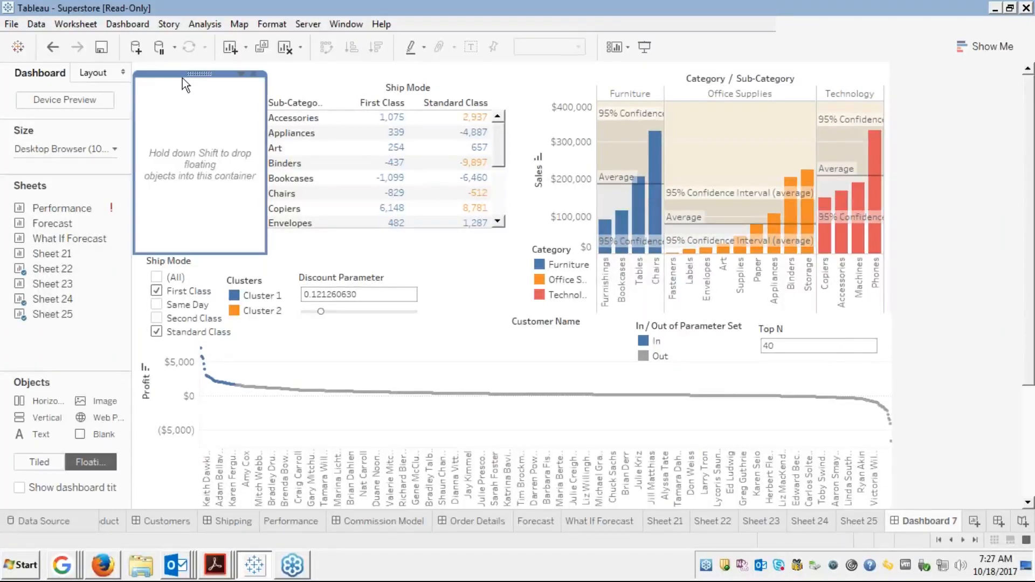
Put the Ship Mode filter and Discount Parameter into the container, stacked one above the other
click(187, 271)
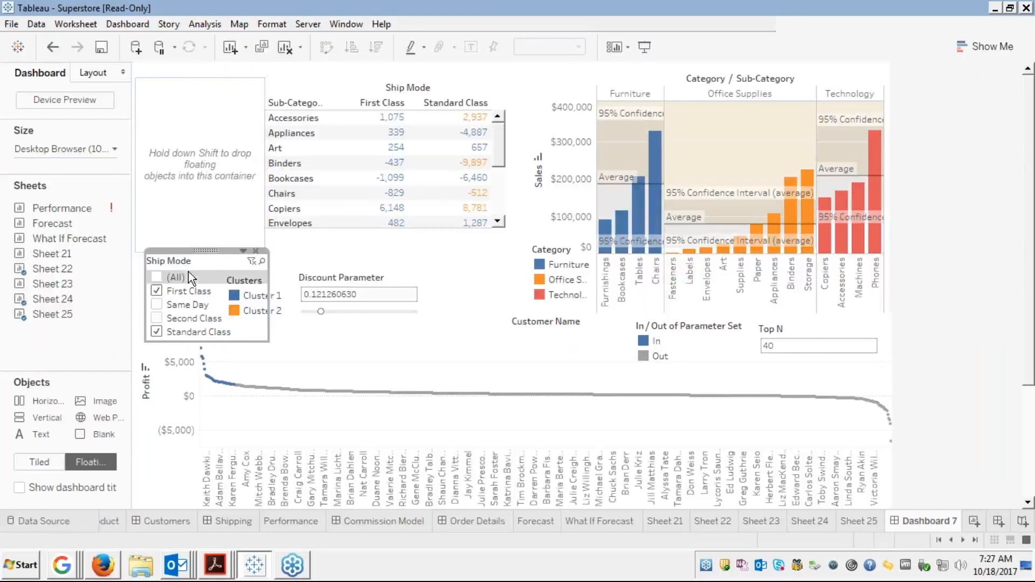
mouse_move(199, 250)
mouse_down()
mouse_move(176, 142)
mouse_move(192, 78)
mouse_up()
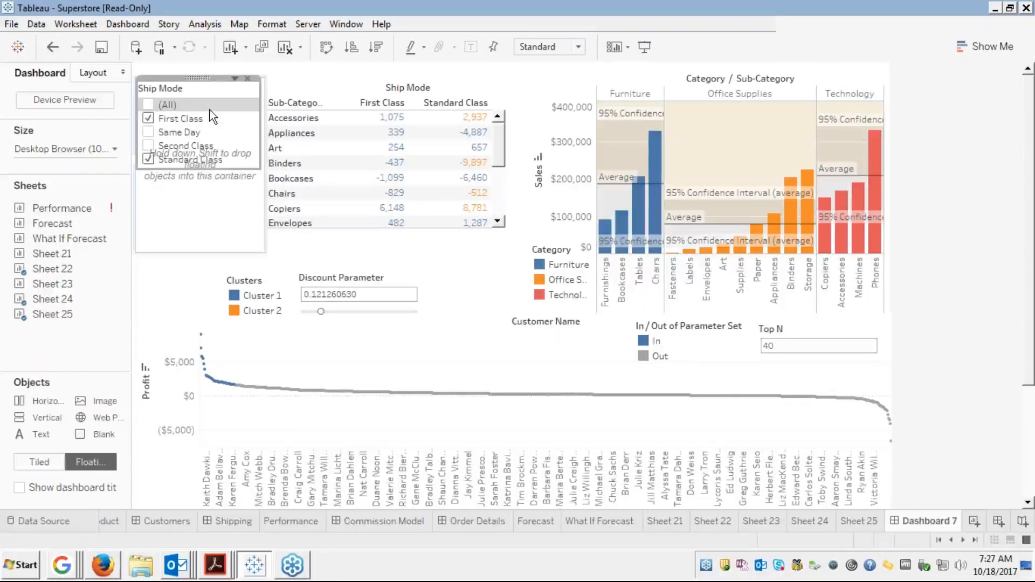
click(188, 198)
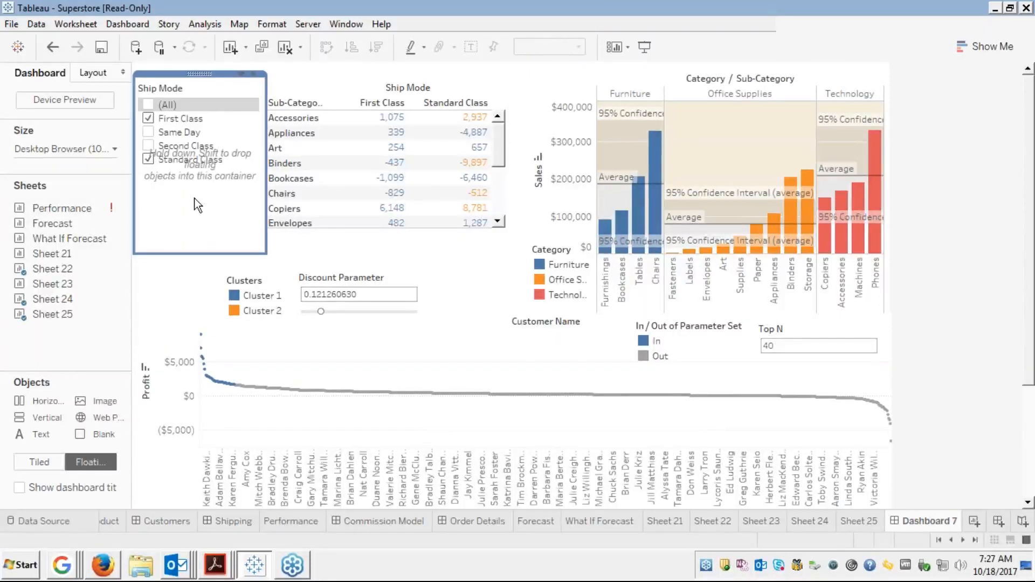
click(258, 288)
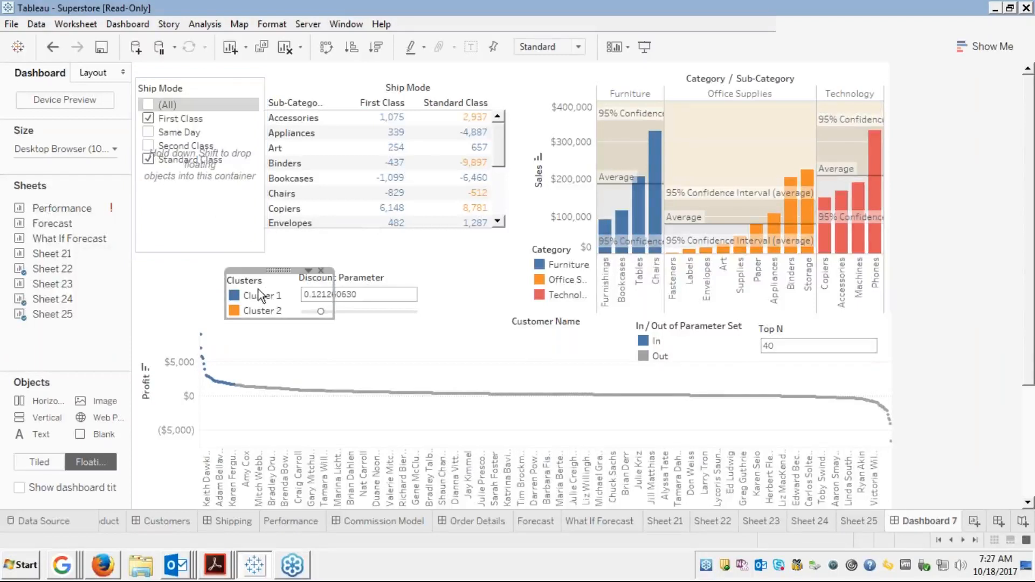
click(316, 288)
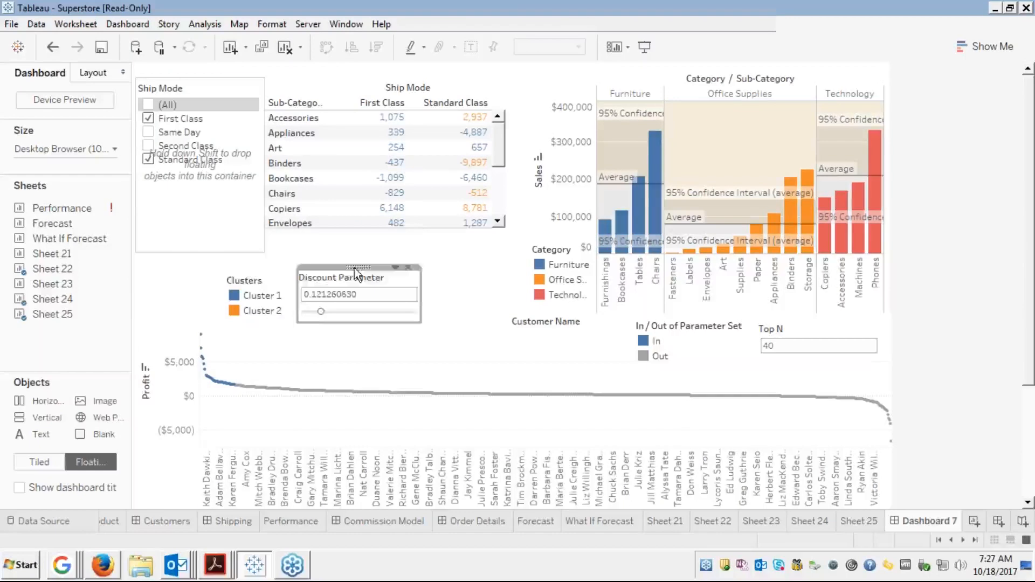
drag(354, 267, 200, 185)
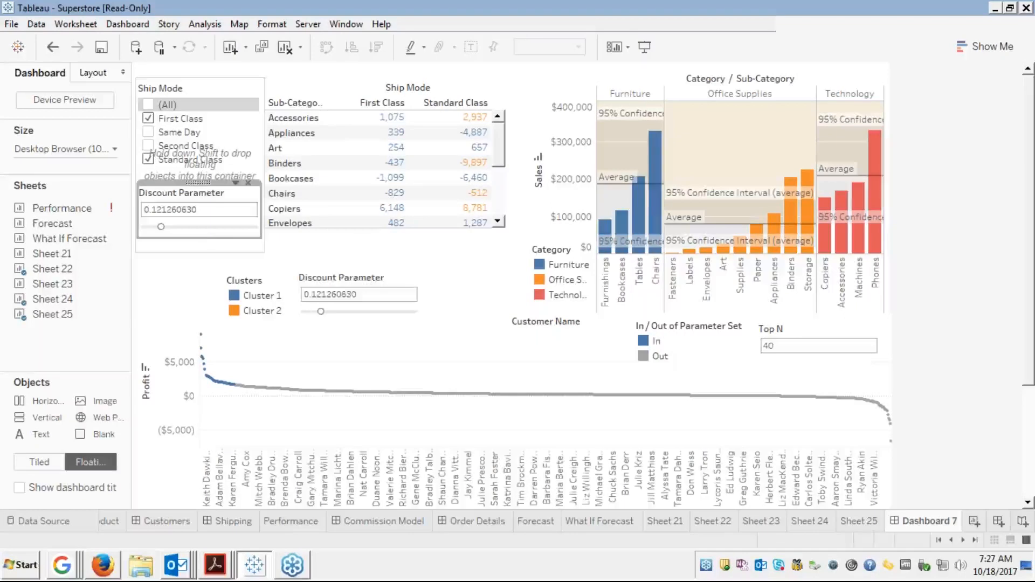
Drag the container's bottom edge down to make it taller
click(200, 251)
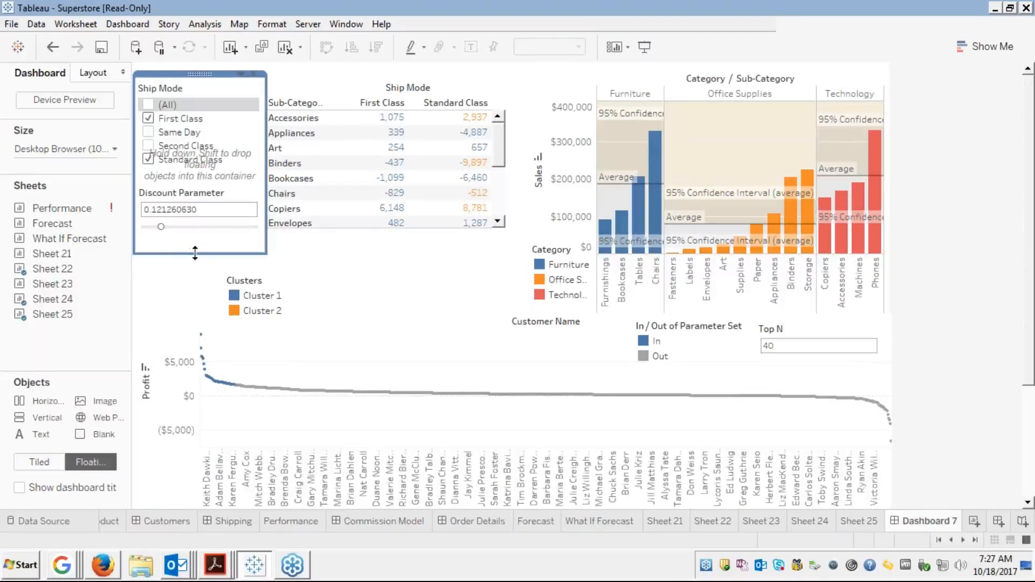
drag(195, 254, 193, 279)
click(257, 297)
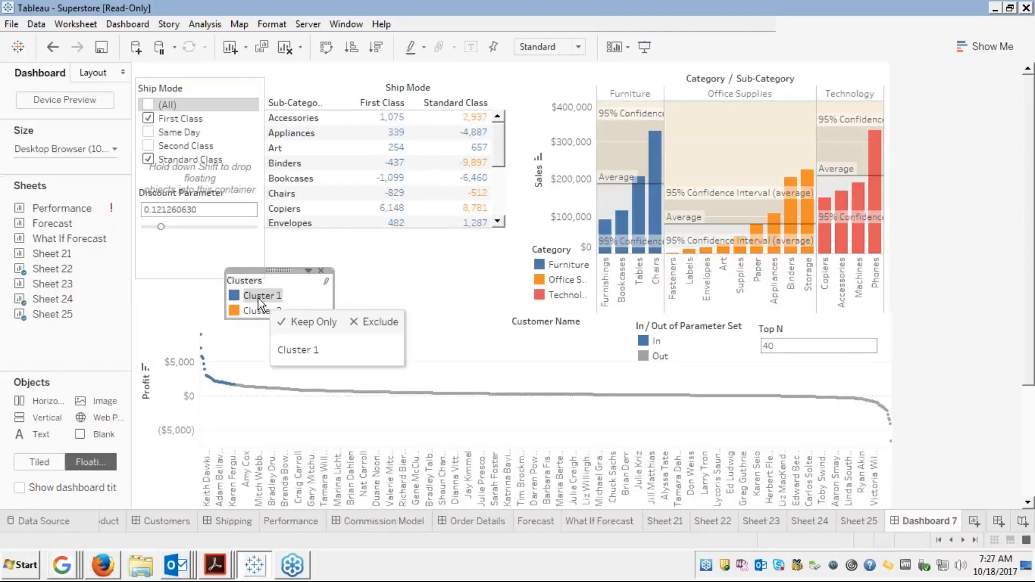
Move the Clusters legend into the left container under Discount Parameter and extend the container down
drag(281, 270, 196, 233)
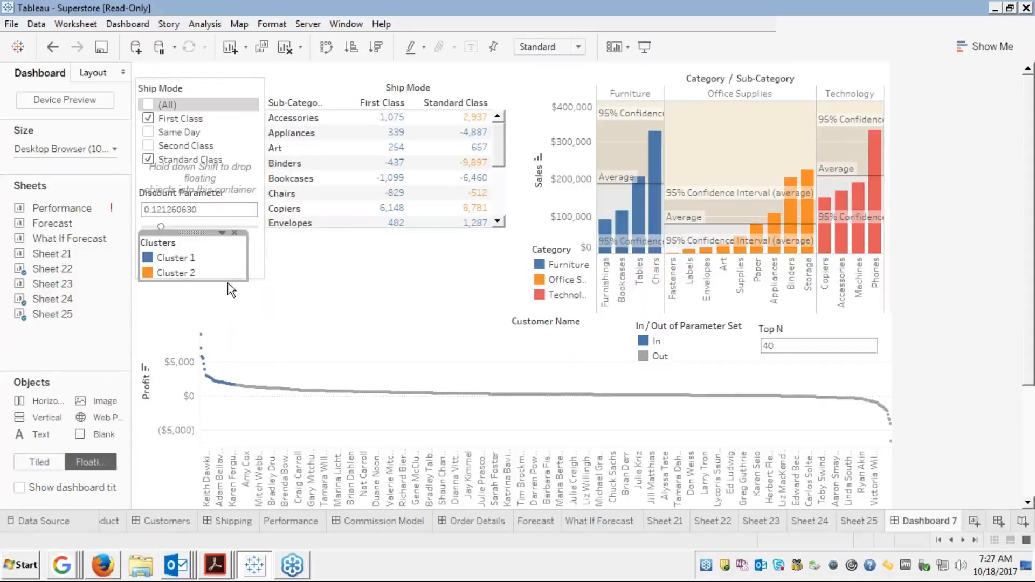
click(254, 280)
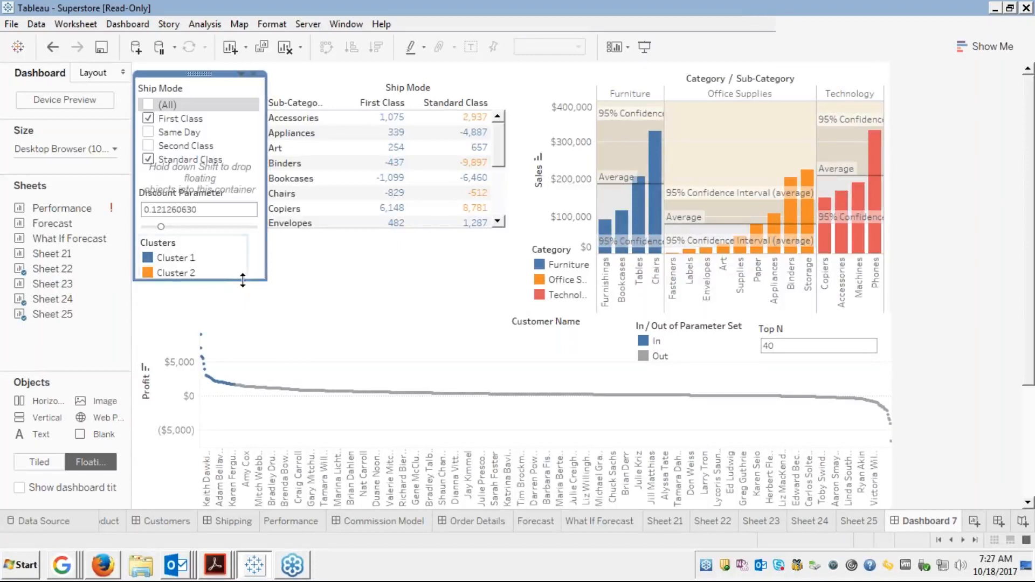
click(241, 288)
drag(240, 287, 231, 319)
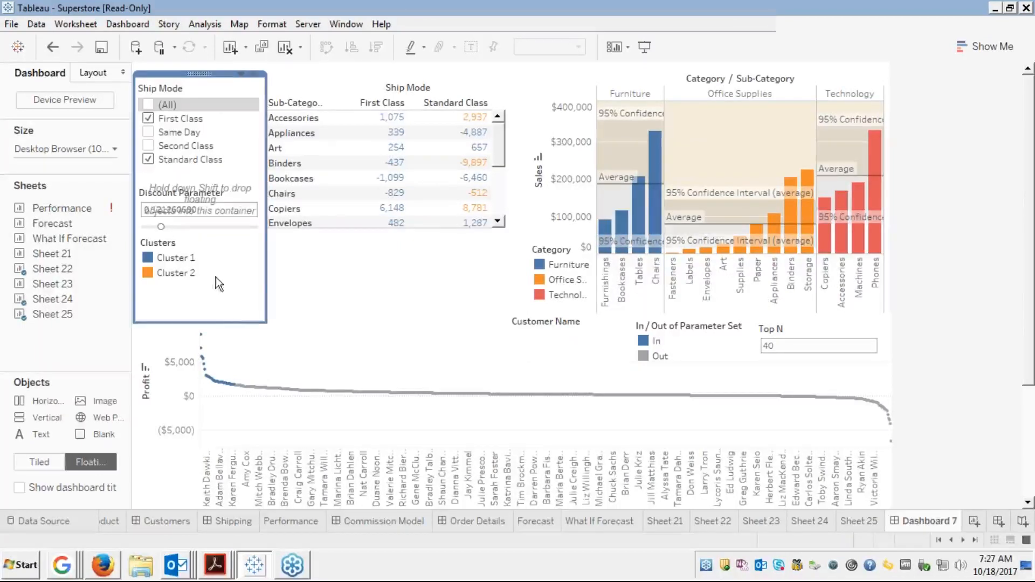
click(297, 280)
click(192, 261)
click(240, 75)
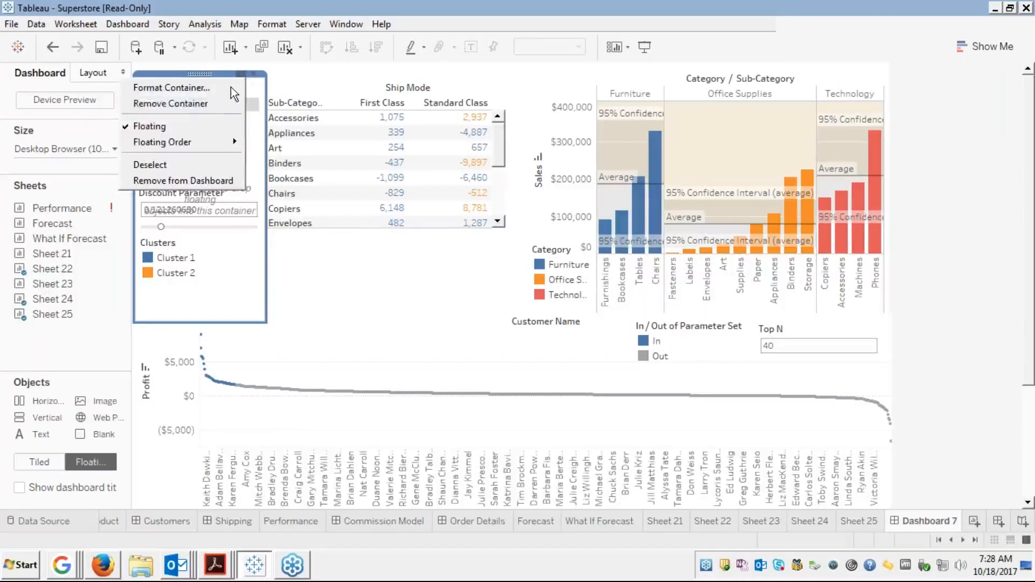
Send the control container behind other floating items and nudge the Clusters legend lower
mouse_move(189, 143)
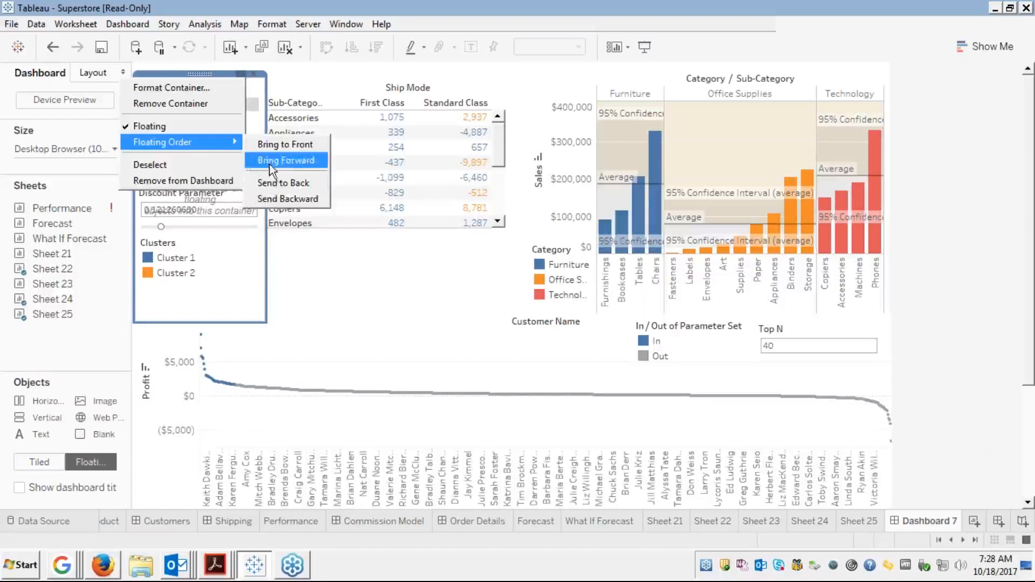
click(274, 183)
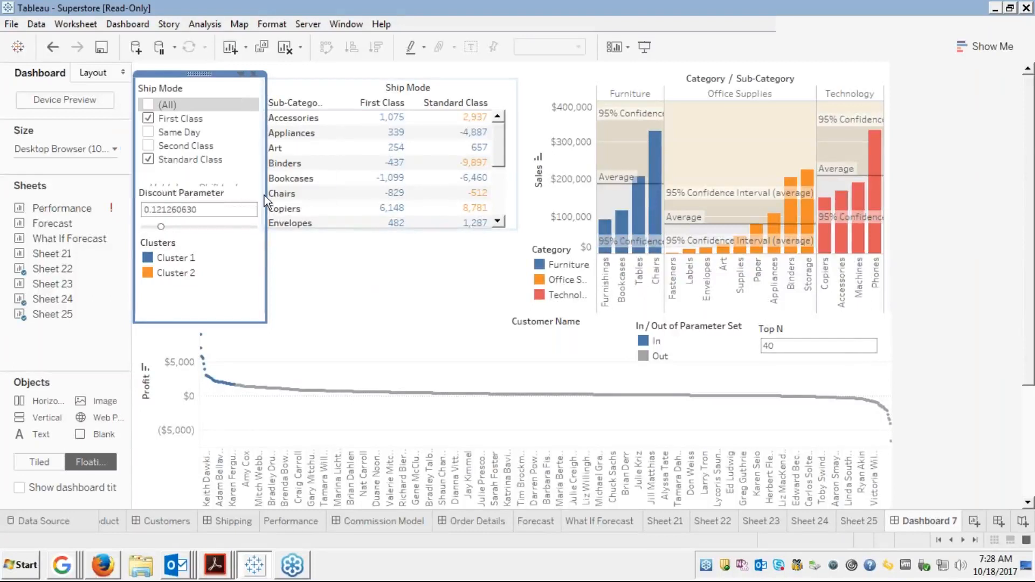
click(208, 100)
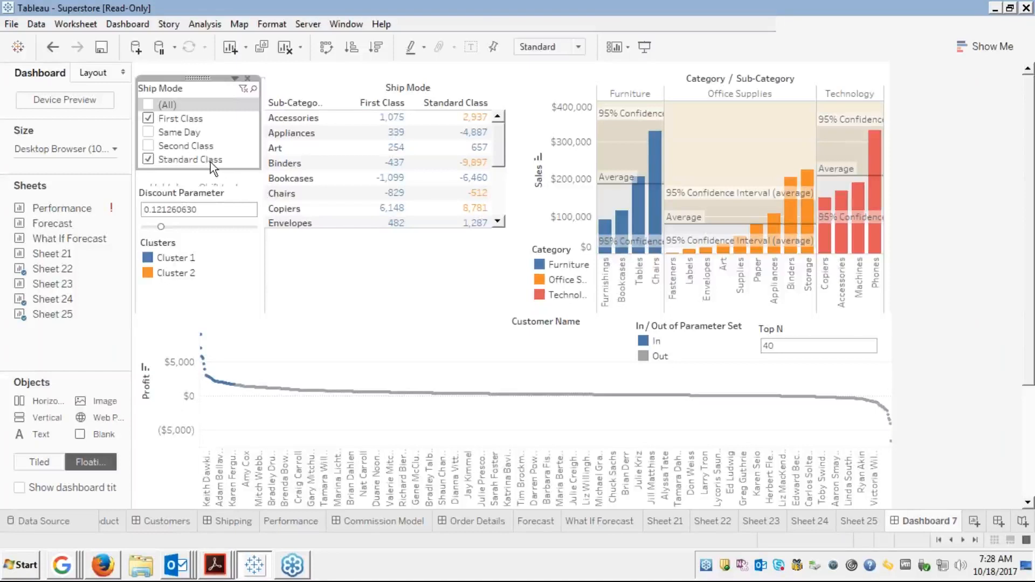
click(205, 195)
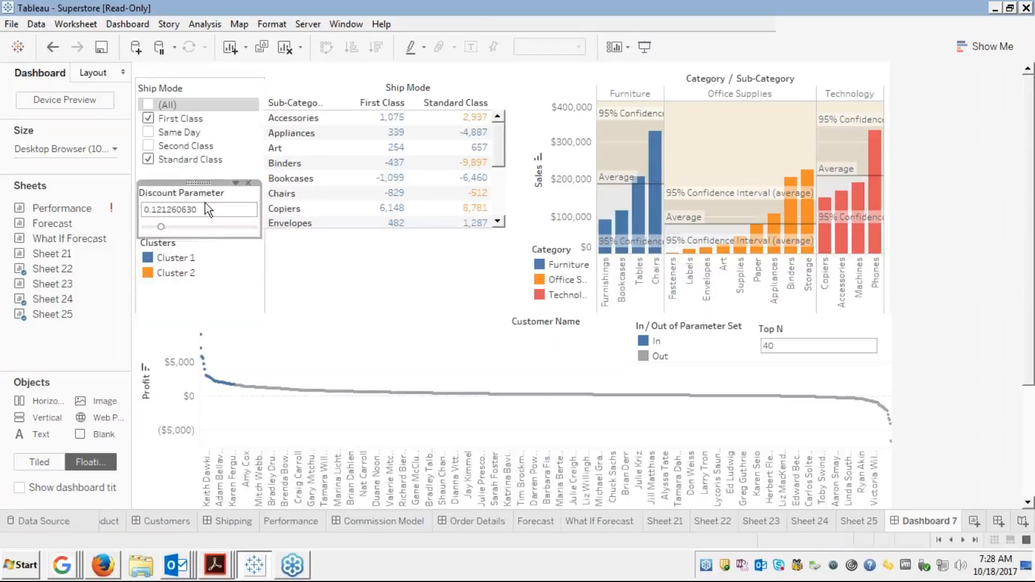
click(189, 257)
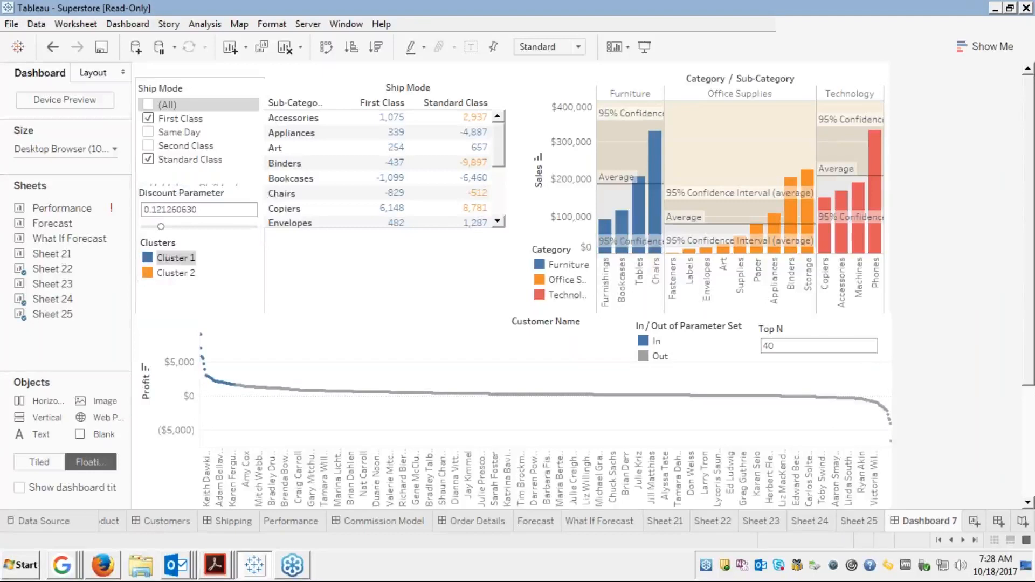
drag(194, 232, 196, 253)
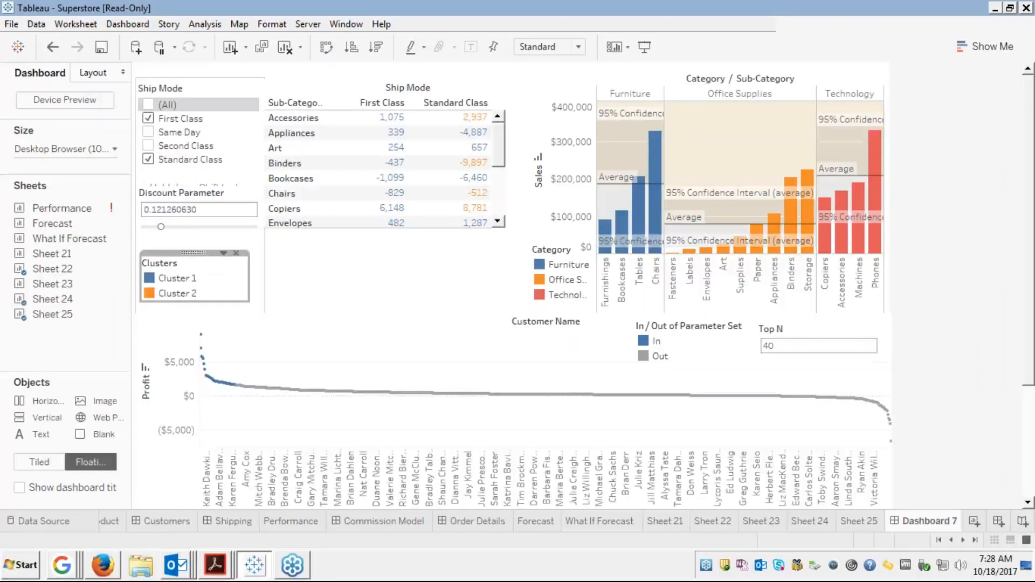
click(204, 321)
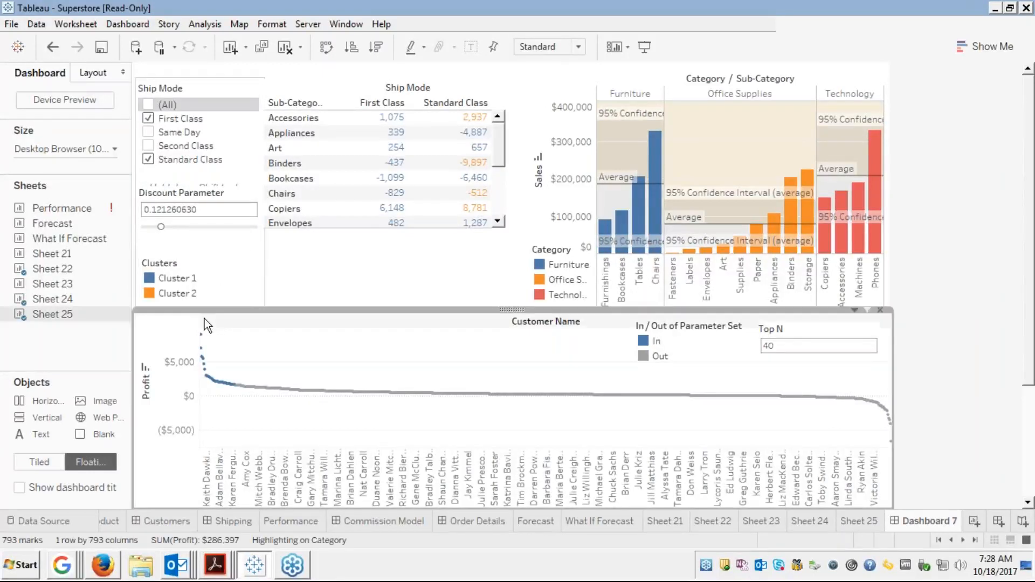
click(259, 279)
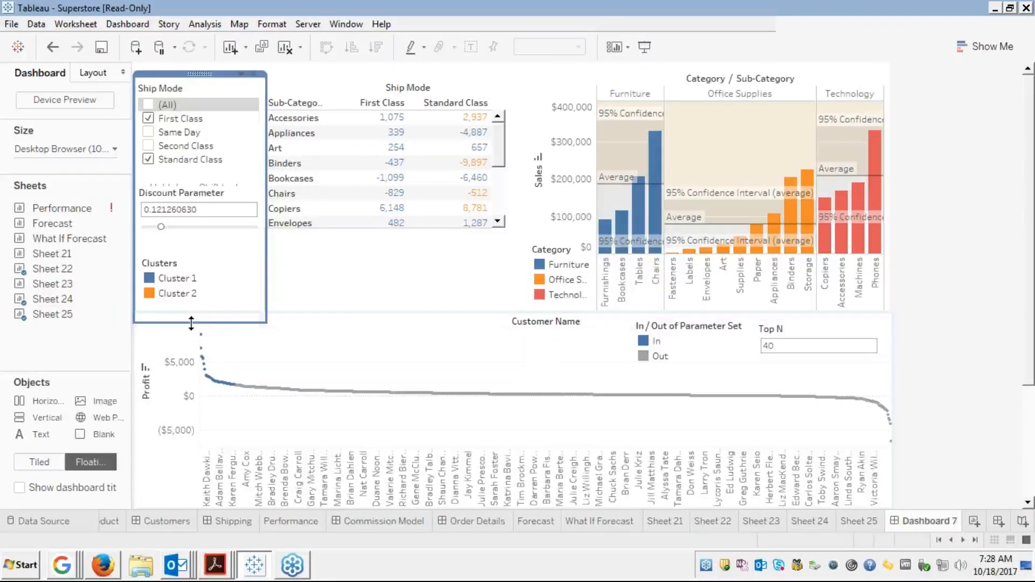
Shorten the left panel slightly and dock Discount Parameter directly under the Ship Mode filter
drag(191, 322, 191, 312)
click(305, 290)
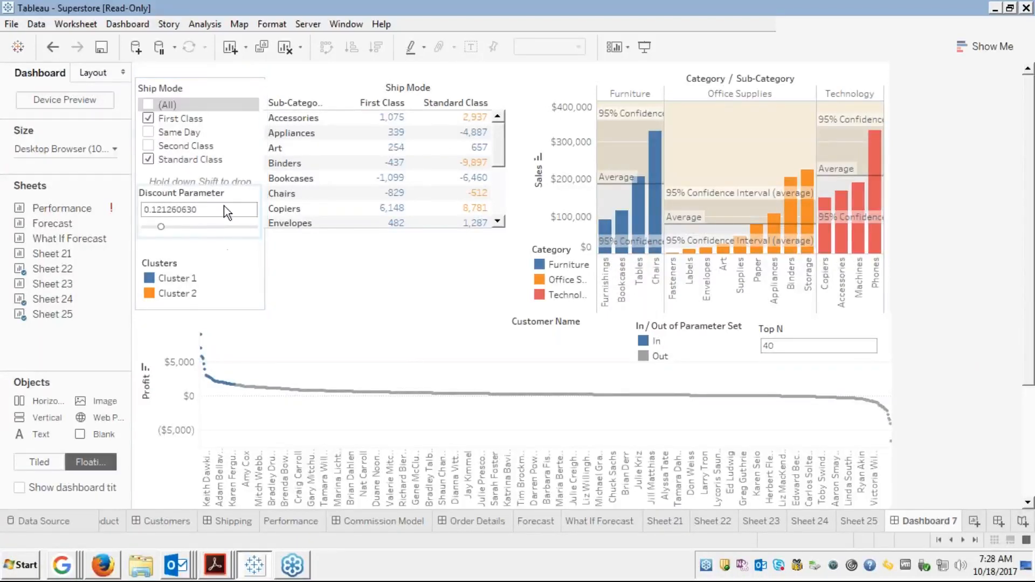
click(233, 84)
double_click(232, 83)
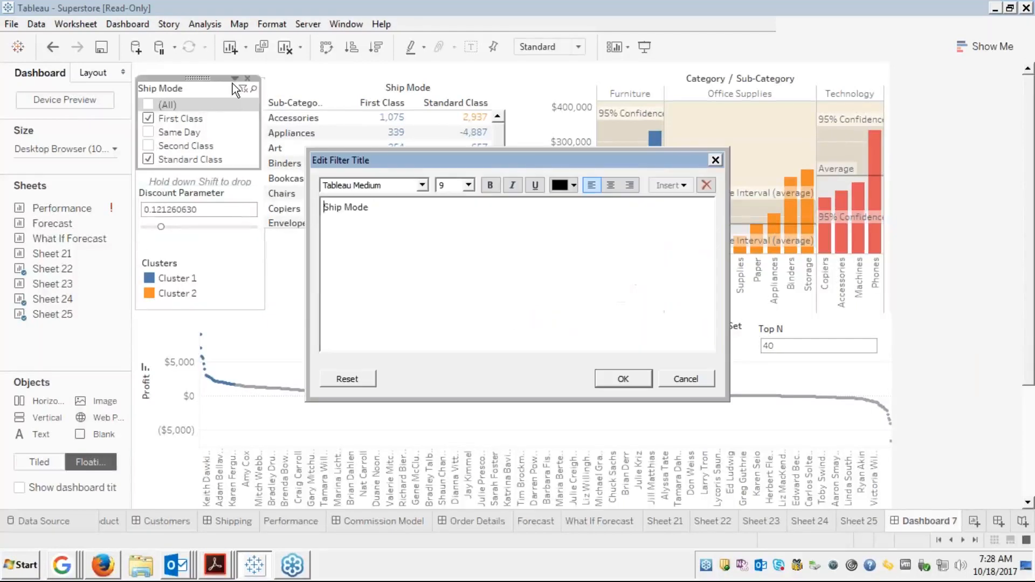
click(685, 378)
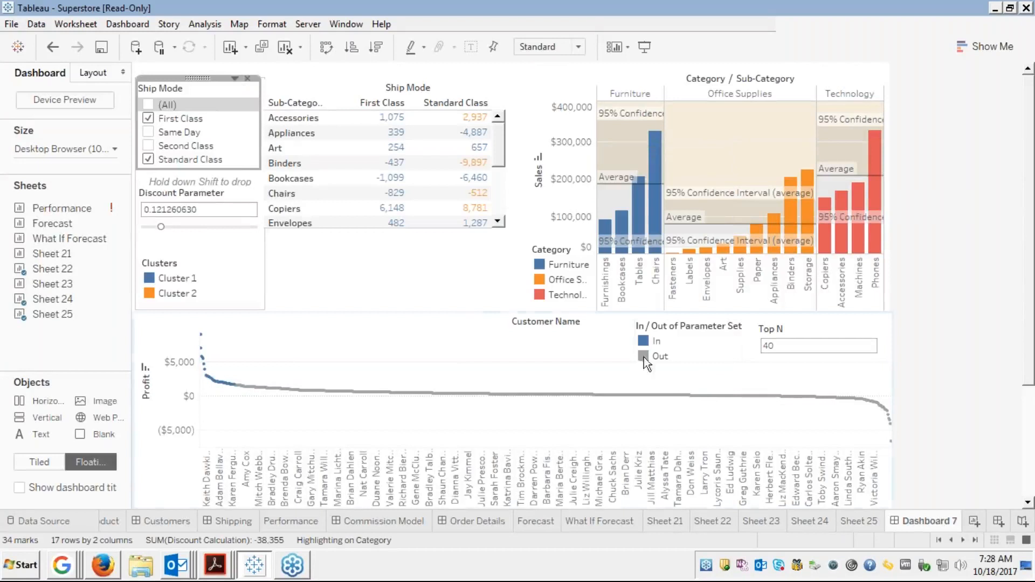
click(213, 197)
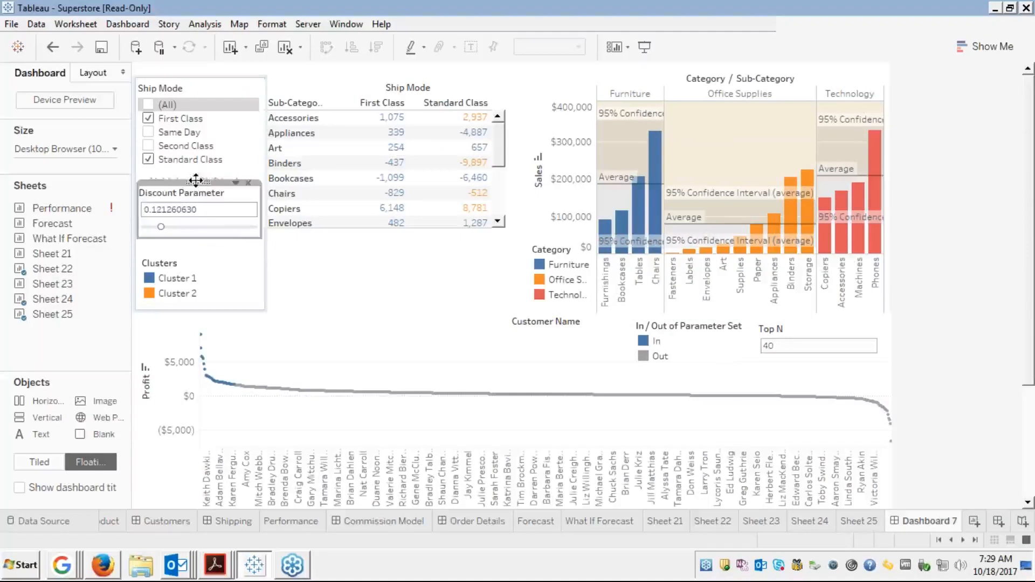
drag(188, 182, 182, 175)
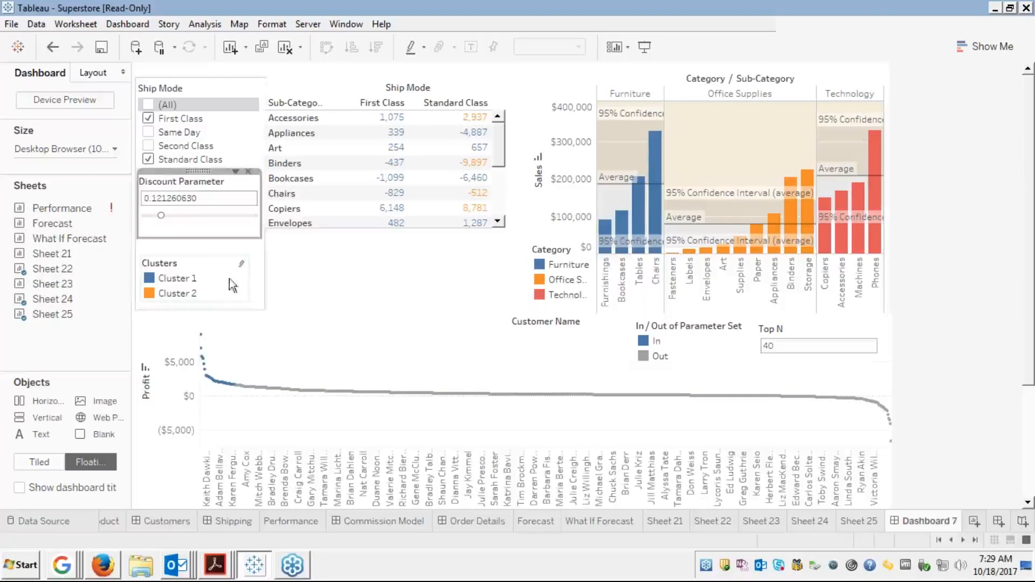
click(362, 271)
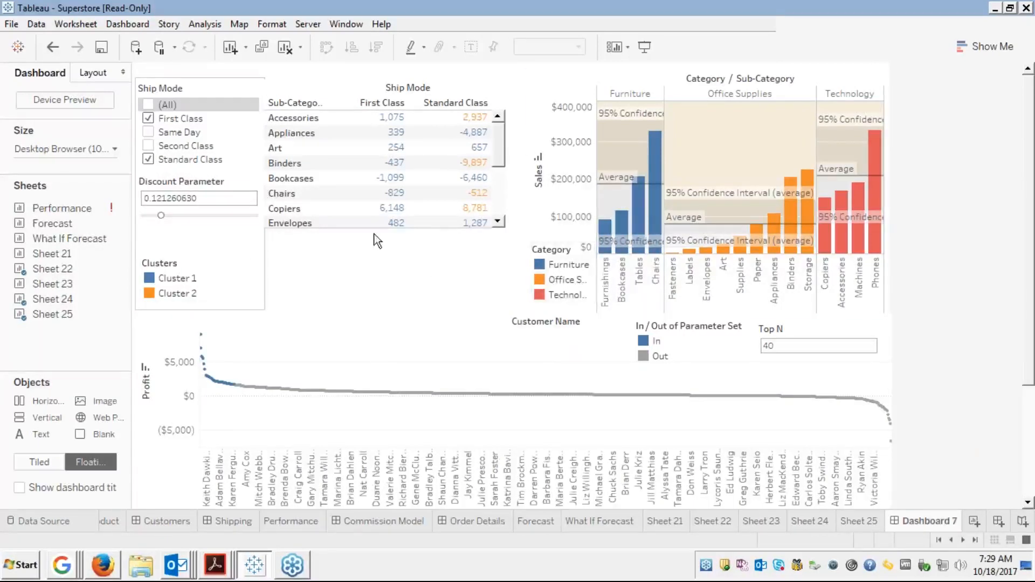
Extend the Sheet 22 crosstab downward so it lists Accessories through Paper
click(358, 87)
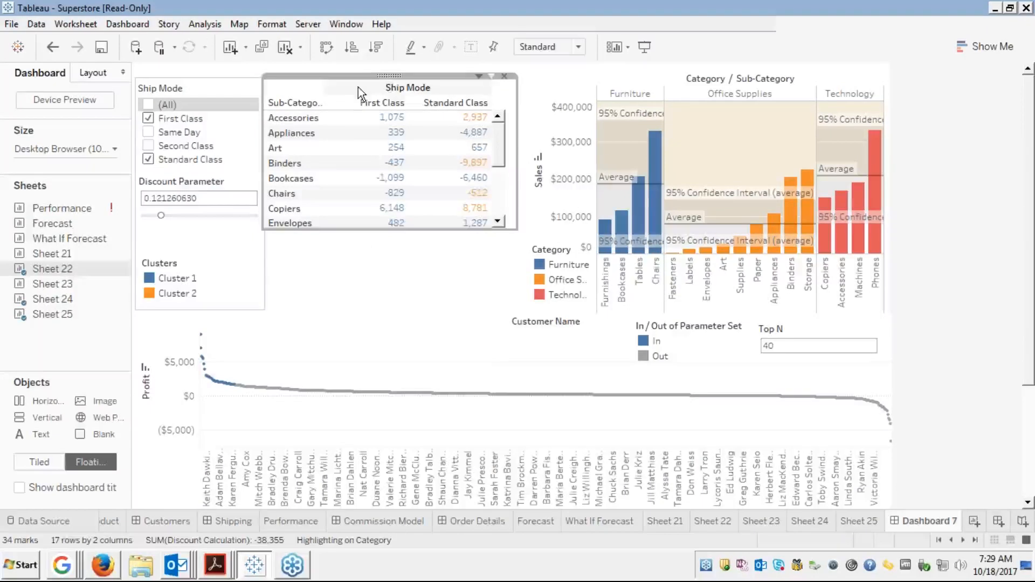
click(480, 76)
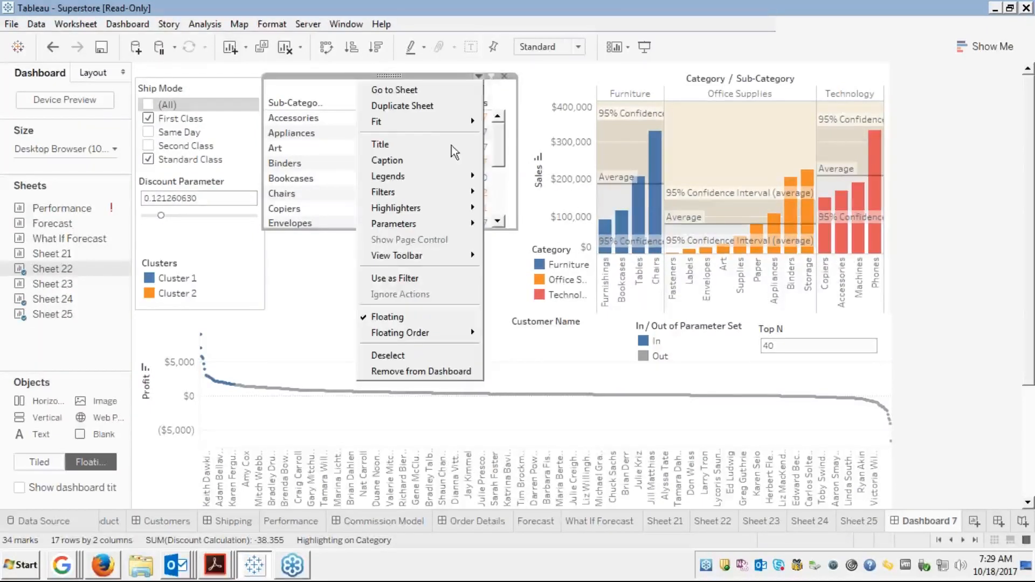
click(309, 294)
mouse_move(360, 233)
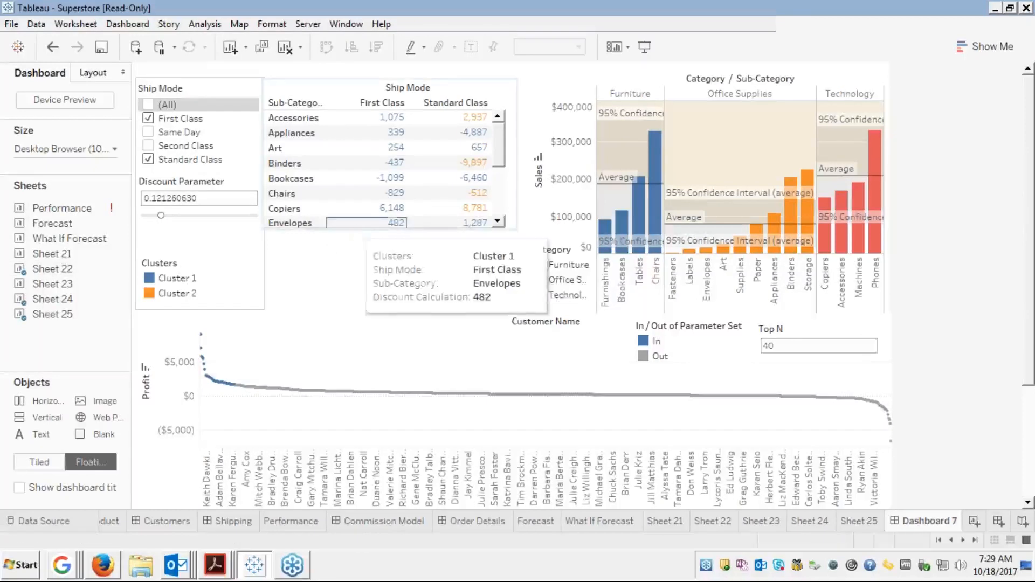
click(424, 223)
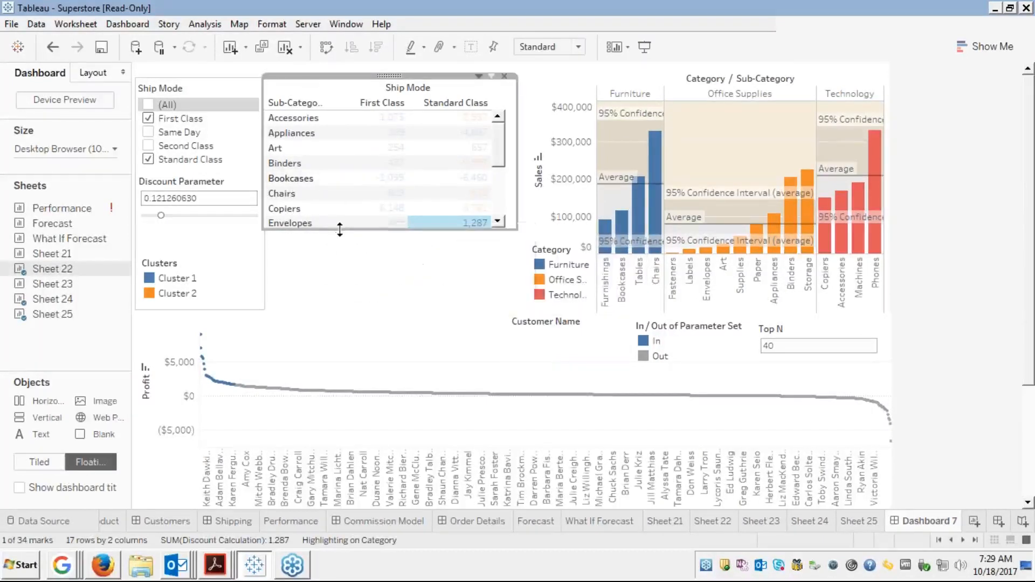
drag(343, 232, 338, 309)
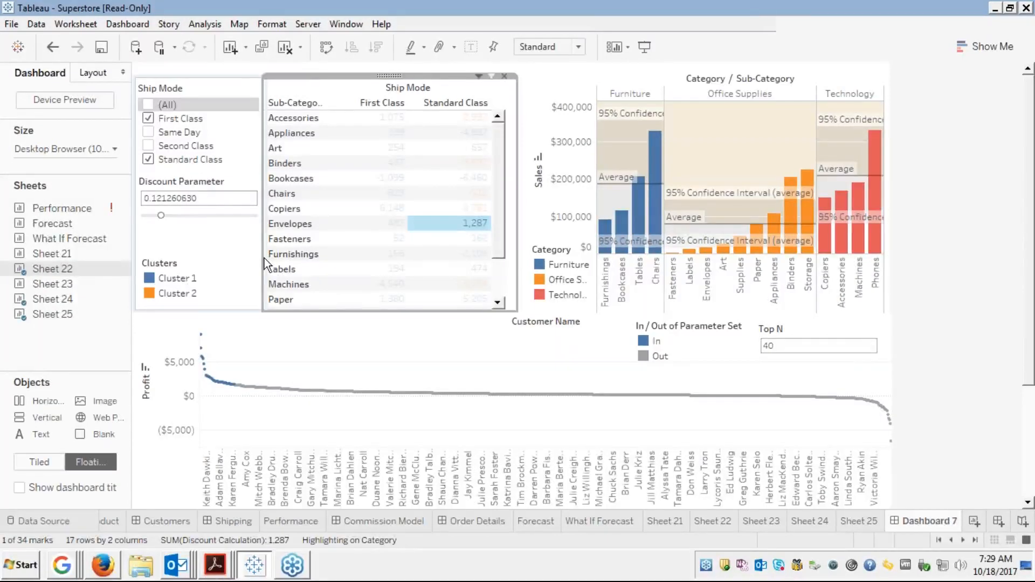
drag(263, 259, 264, 258)
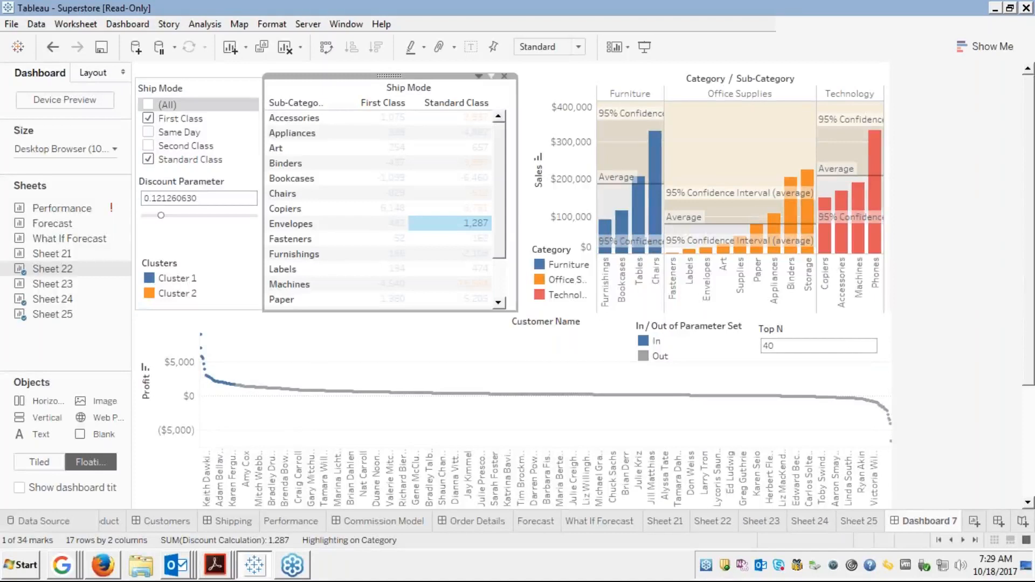
Toggle Same Day and Second Class on and off, leaving Ship Mode at First and Standard Class
click(463, 224)
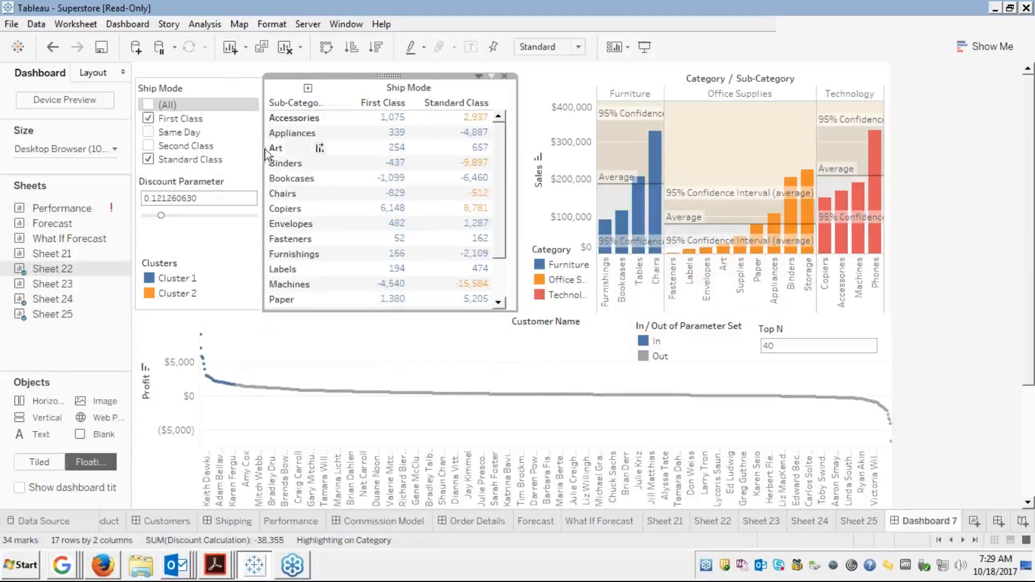
click(211, 189)
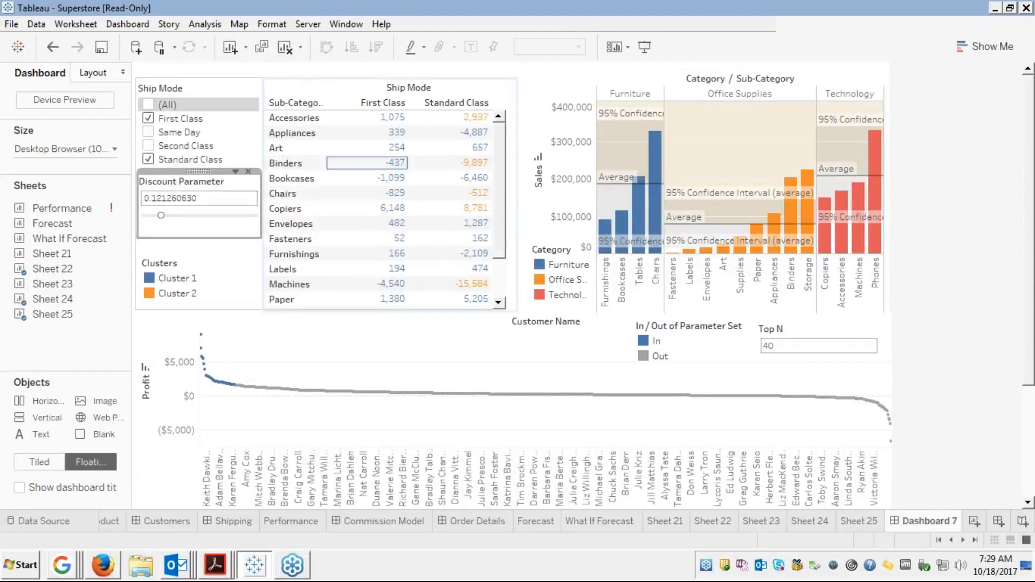
click(153, 131)
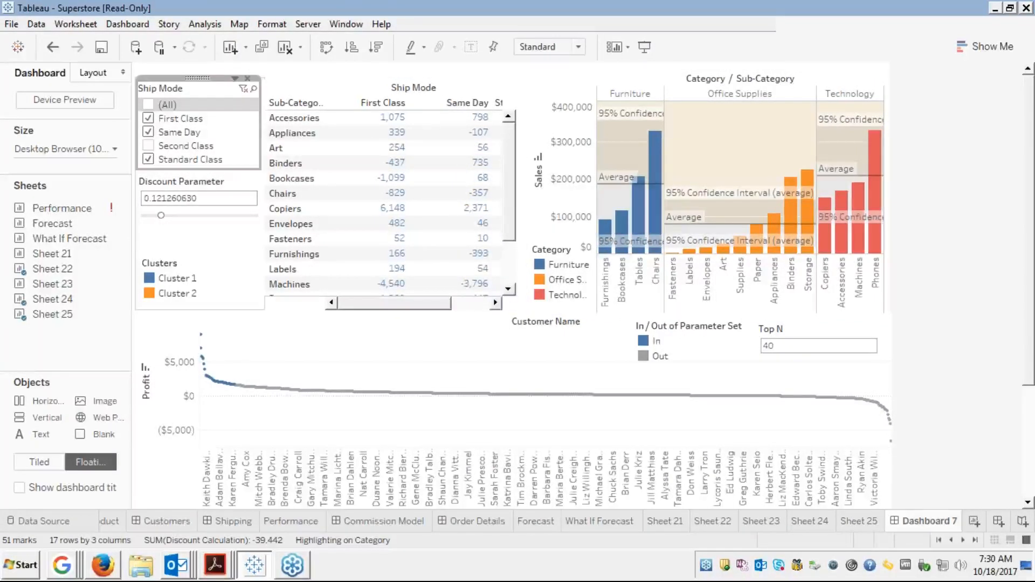
click(481, 308)
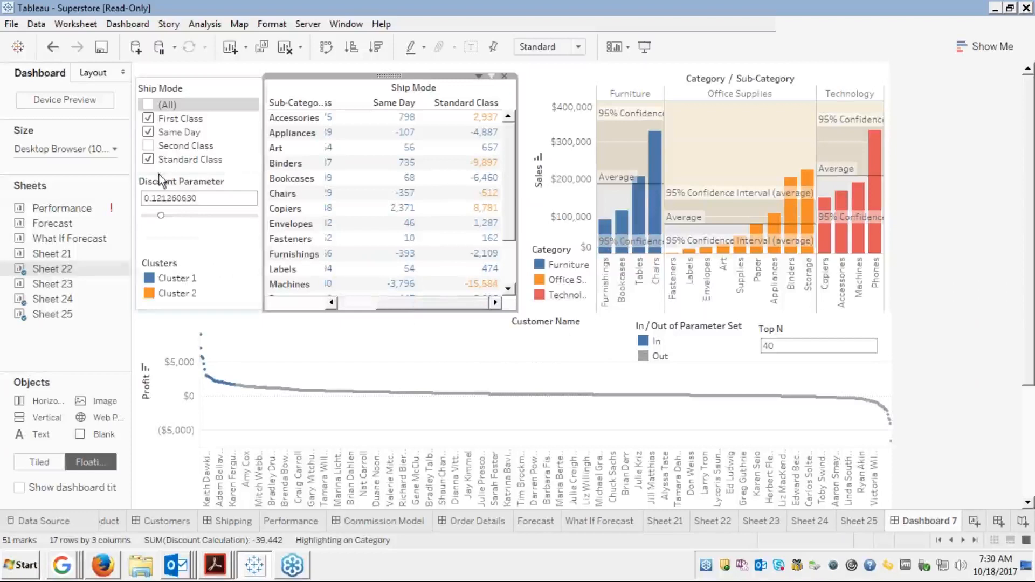
click(147, 132)
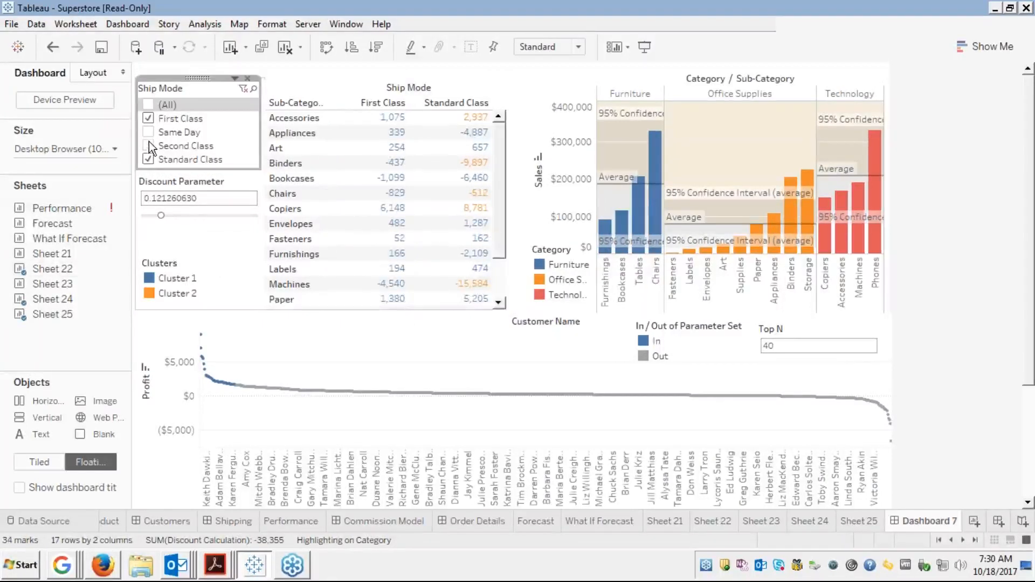
click(148, 146)
click(149, 146)
Nudge the Sheet 22 crosstab slightly higher on the dashboard
click(232, 242)
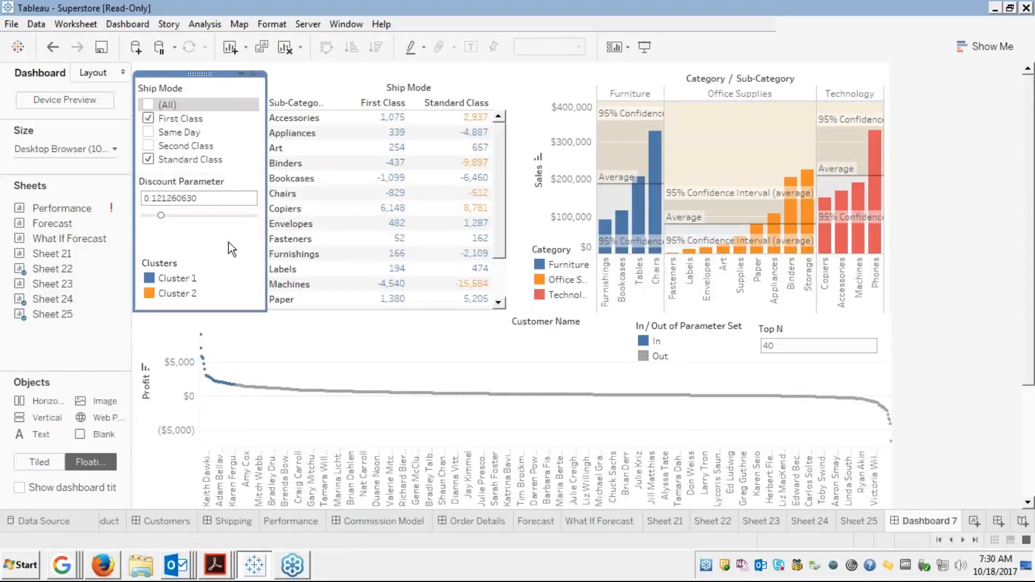
click(221, 178)
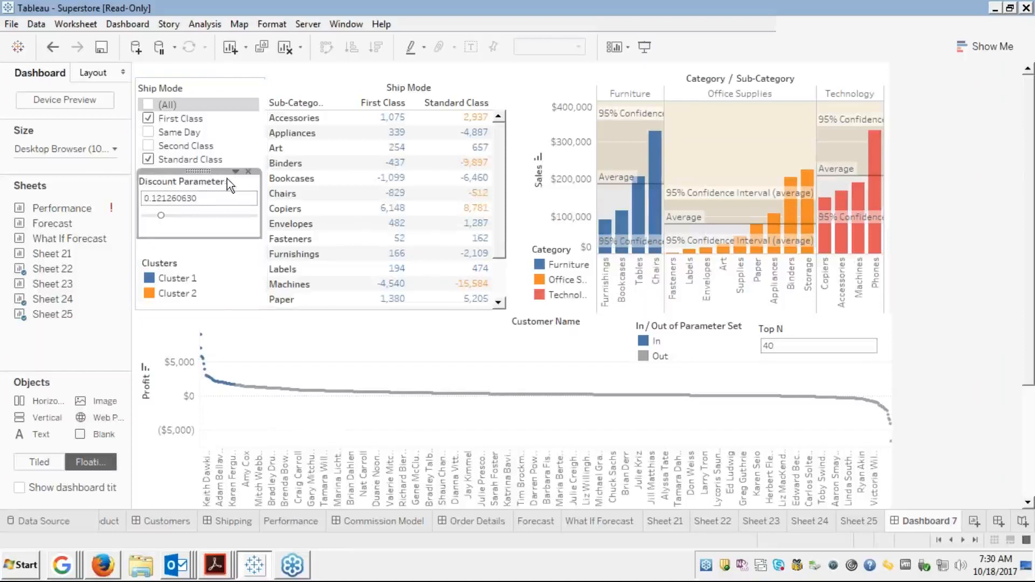
click(537, 74)
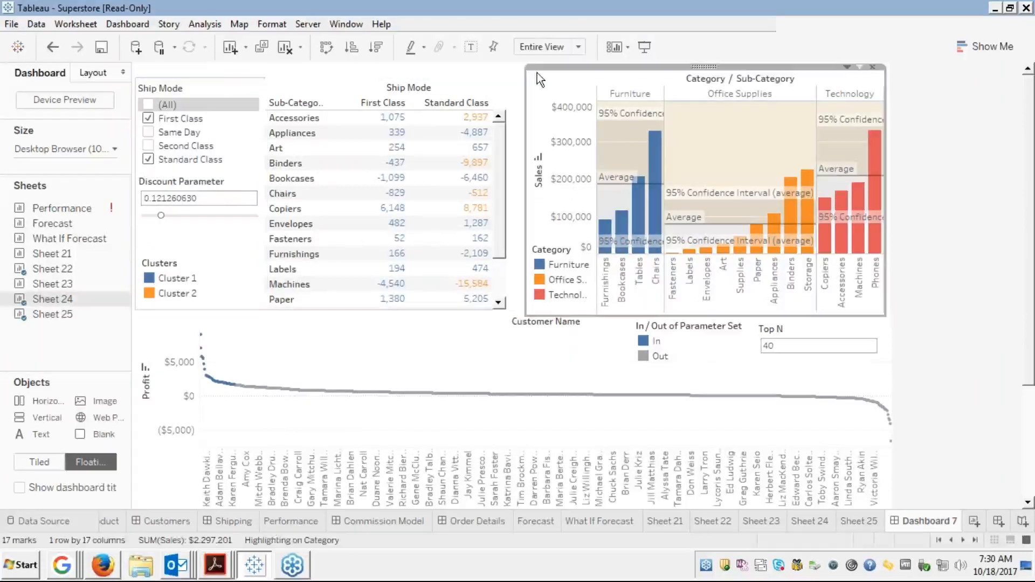
click(372, 82)
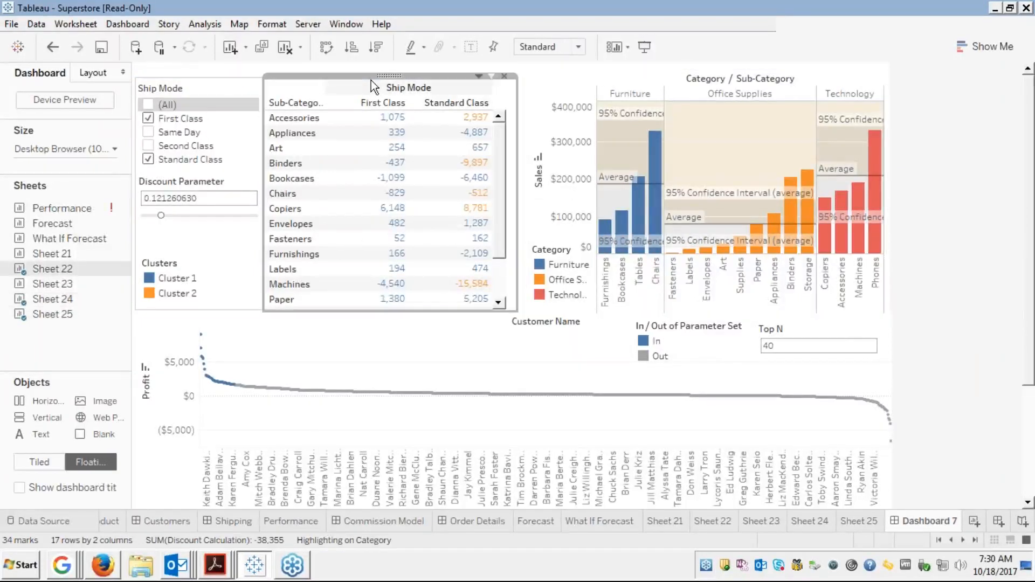
drag(358, 77, 355, 73)
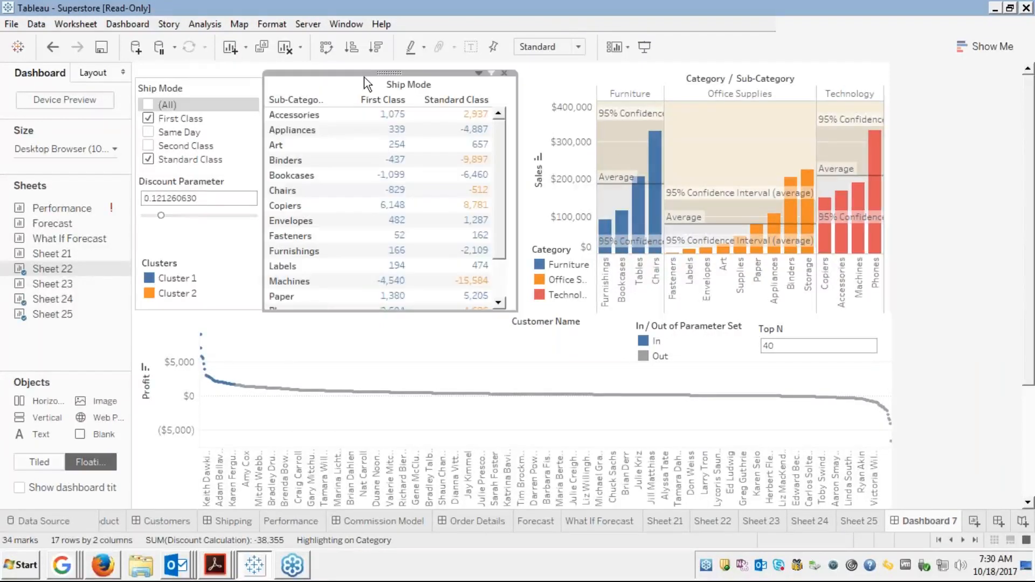
click(563, 82)
click(502, 89)
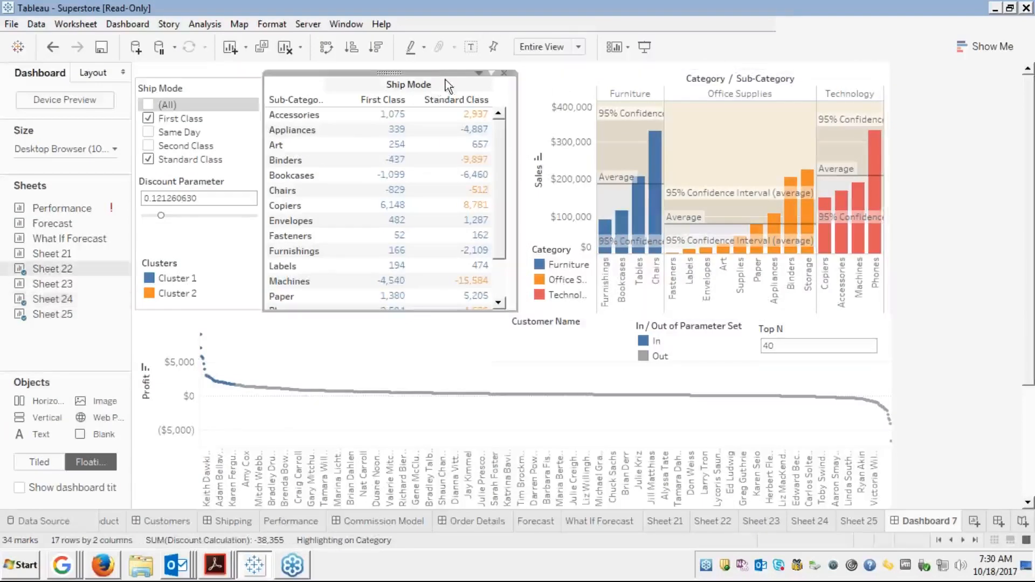
Add a Sub-Category multi-select dropdown filter from the crosstab and shrink it to a compact box
click(478, 72)
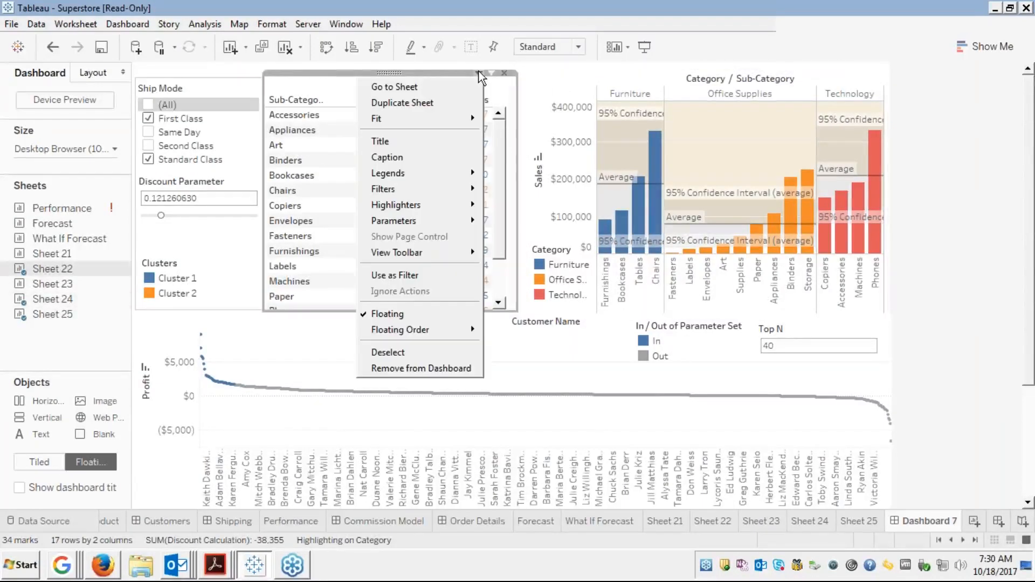
mouse_move(410, 195)
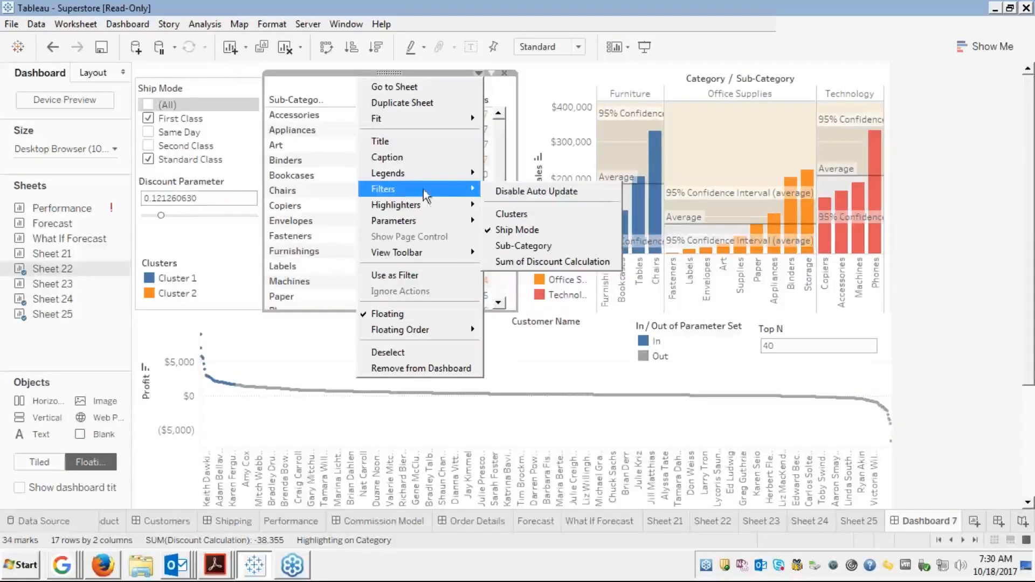
click(499, 249)
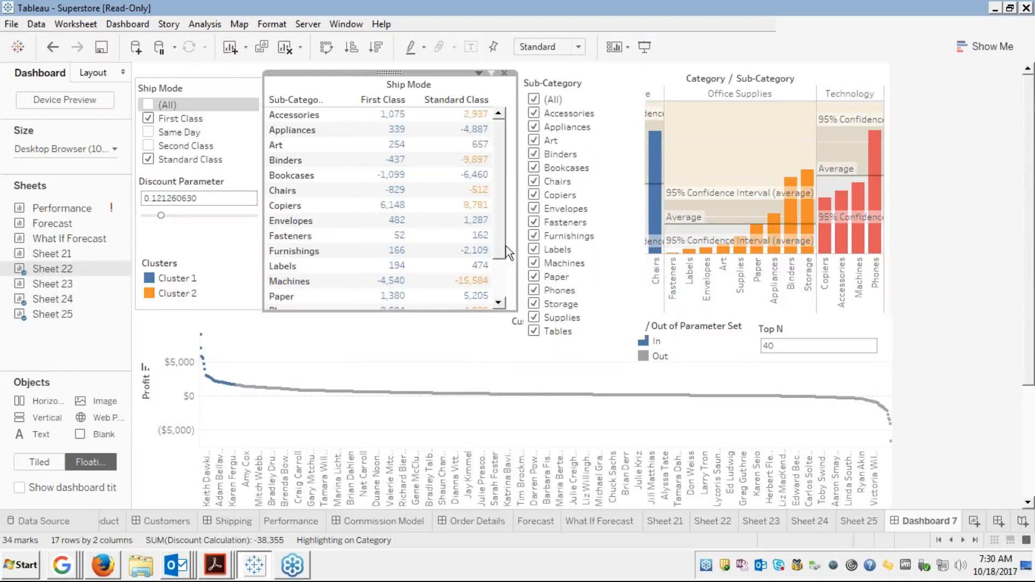
click(602, 88)
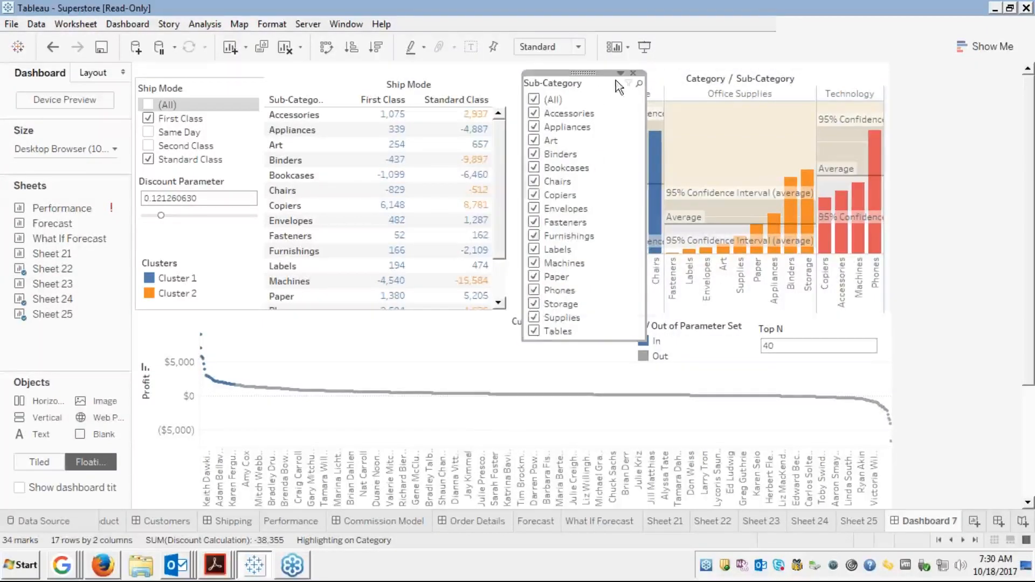
click(620, 73)
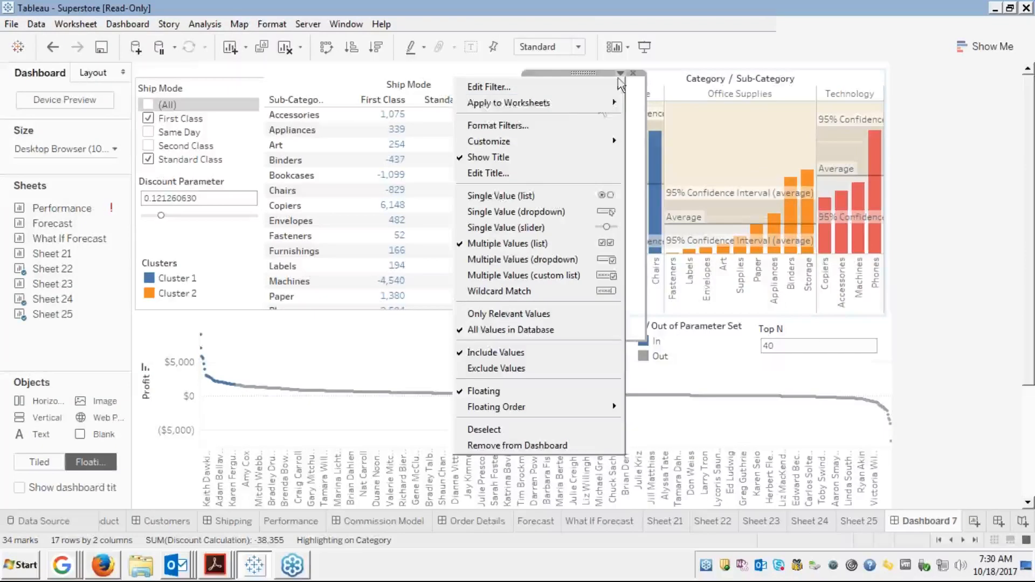
click(541, 264)
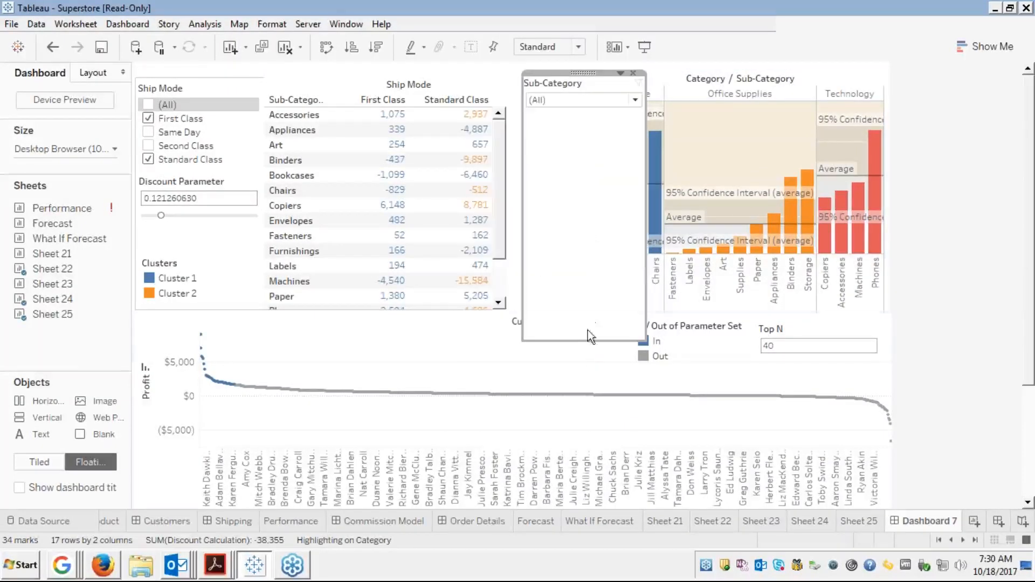
drag(577, 340, 558, 115)
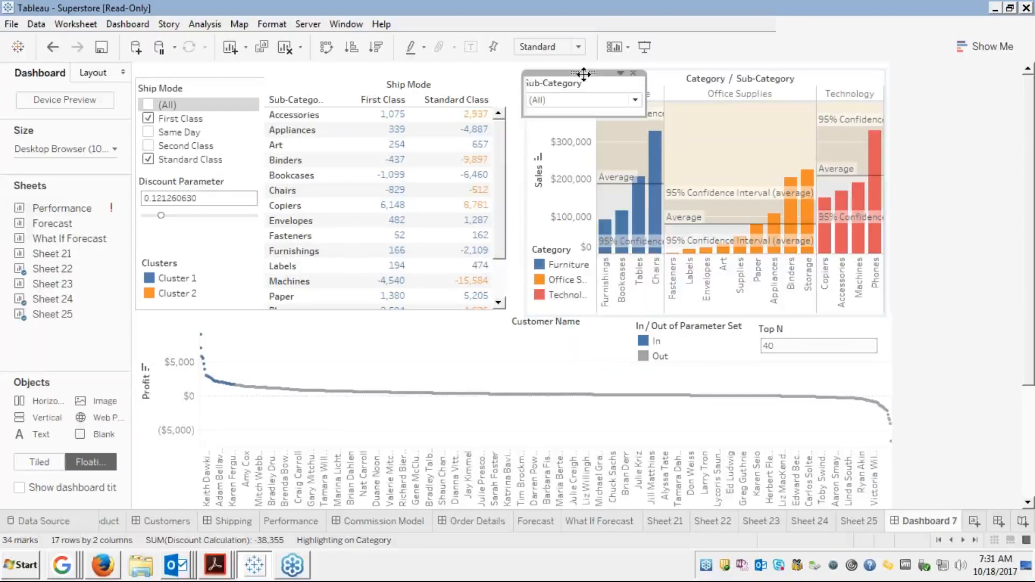
Drop the Sub-Category filter into the left panel and drag the Clusters legend off the dashboard
drag(583, 74, 205, 216)
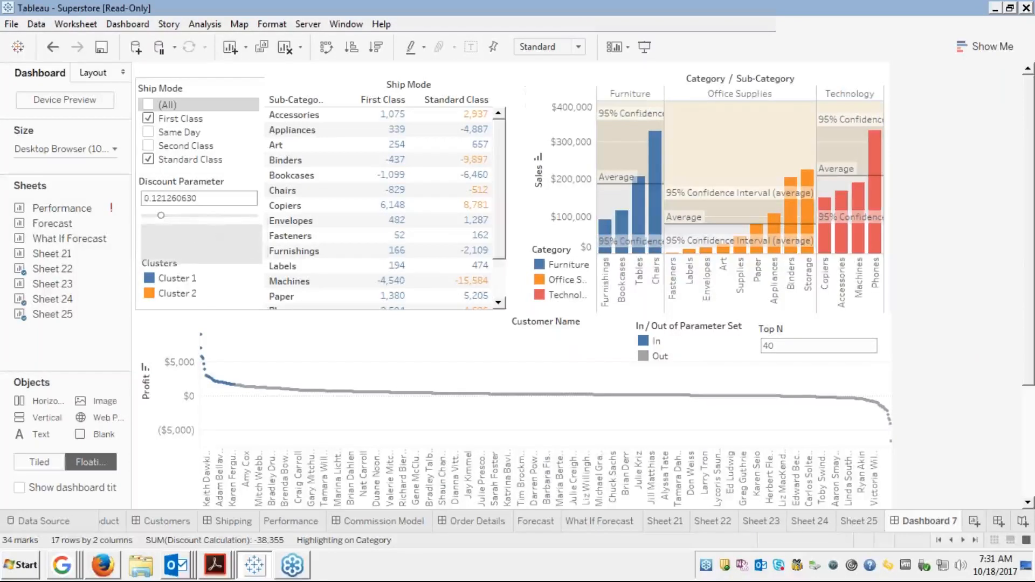
click(171, 292)
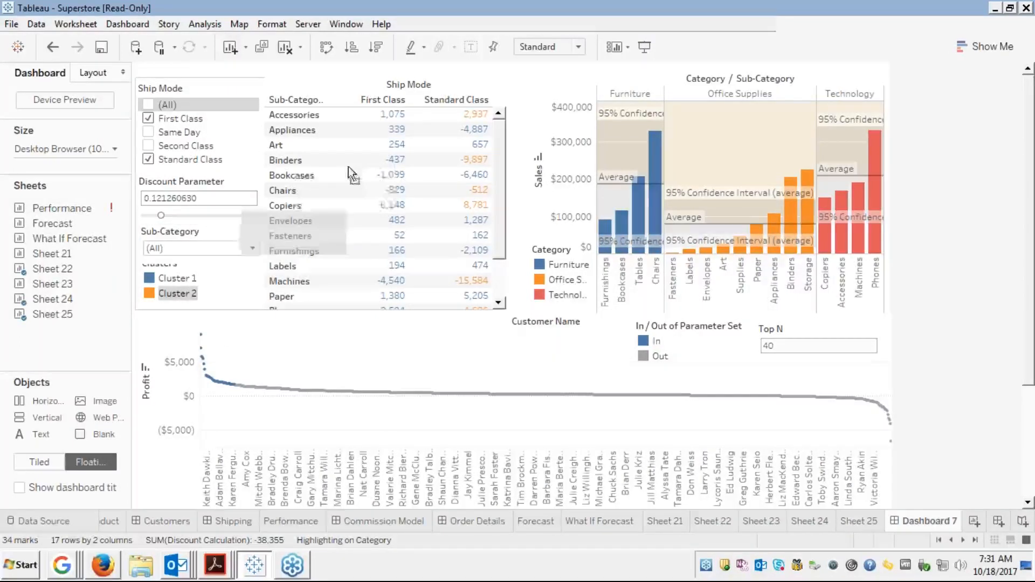
mouse_move(486, 56)
mouse_down()
mouse_move(464, 75)
mouse_move(470, 46)
mouse_up()
mouse_move(390, 54)
mouse_down()
mouse_move(367, 81)
mouse_move(388, 28)
mouse_move(395, 56)
mouse_up()
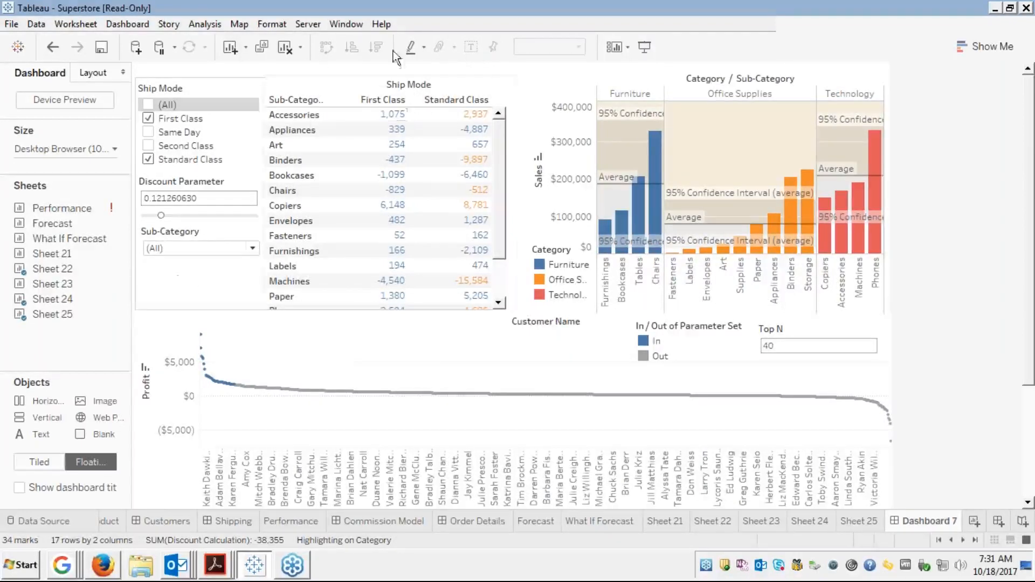
Move the Sub-Category filter lower and shorten the Discount Parameter card, nudging it down
click(201, 234)
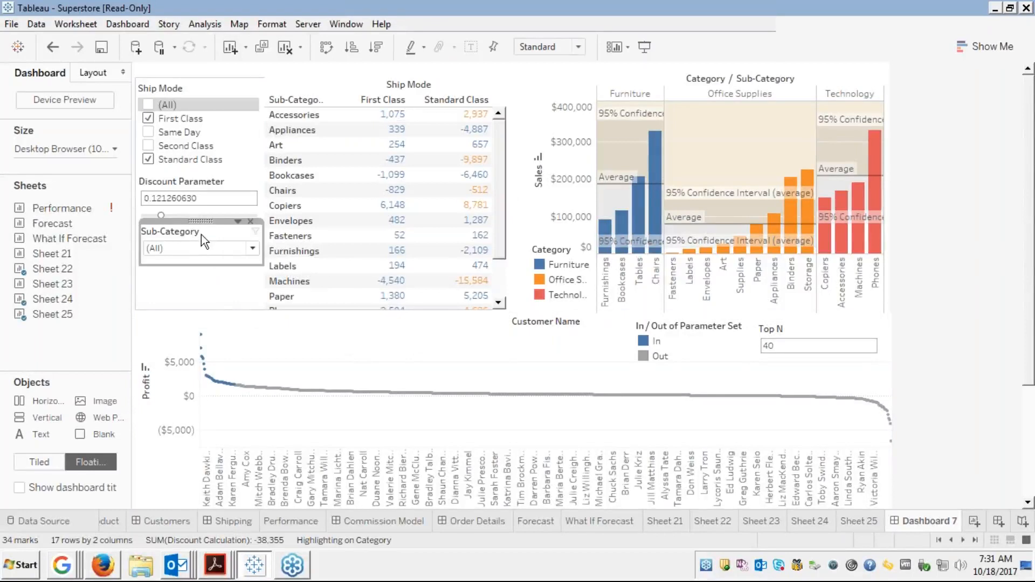
click(202, 221)
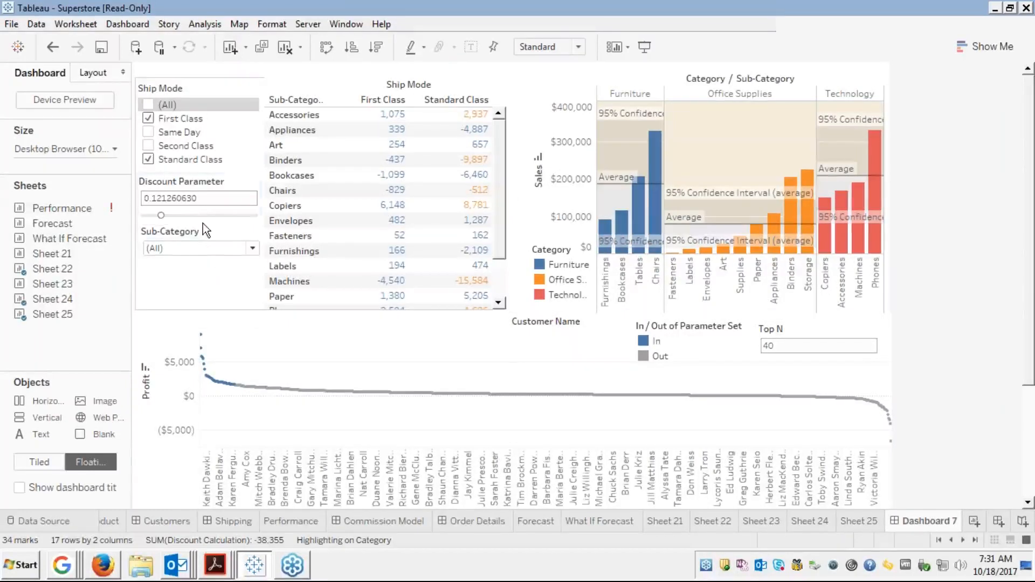
drag(203, 225, 201, 254)
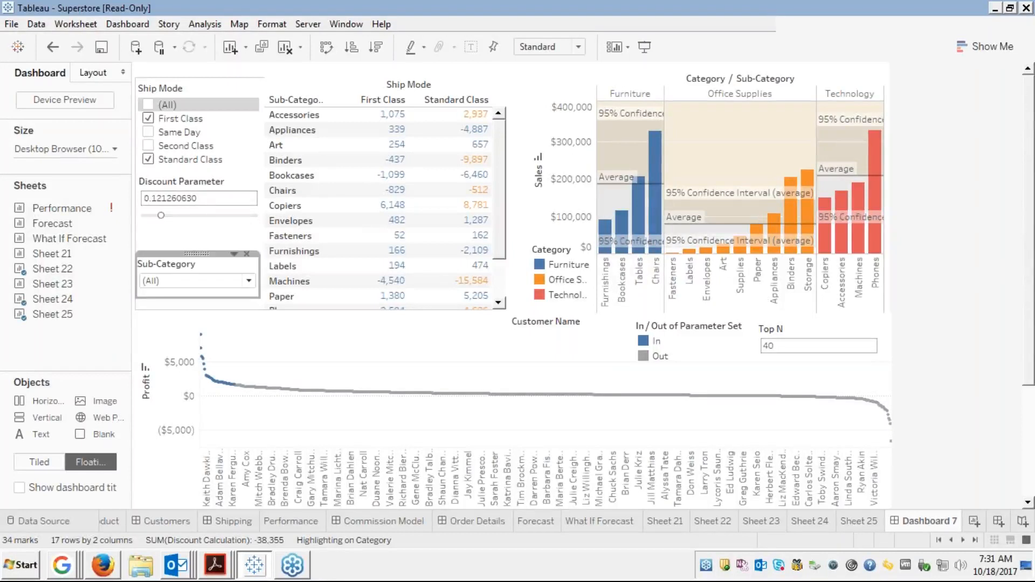
click(190, 233)
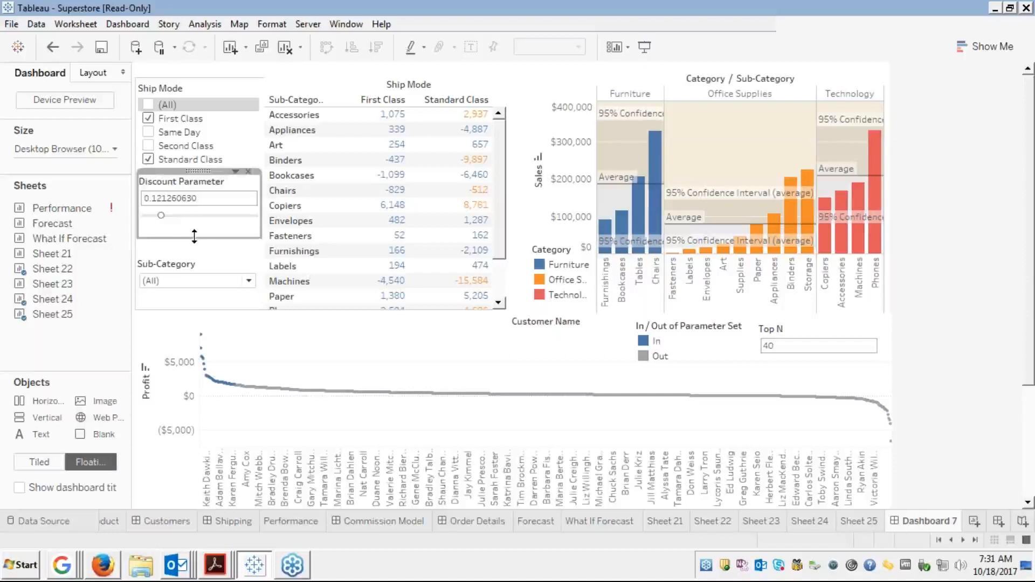
drag(194, 235, 196, 229)
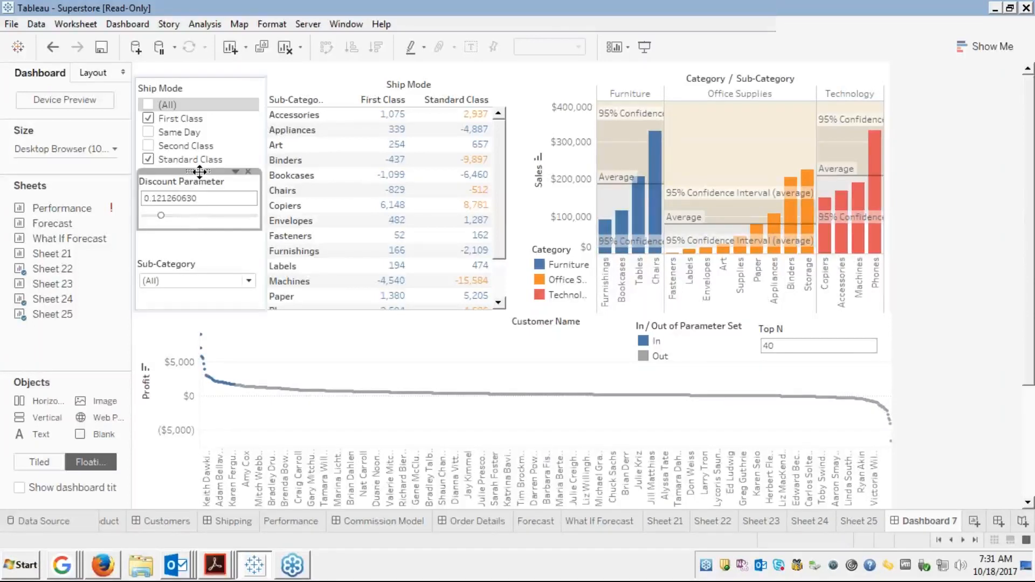
drag(200, 171, 197, 186)
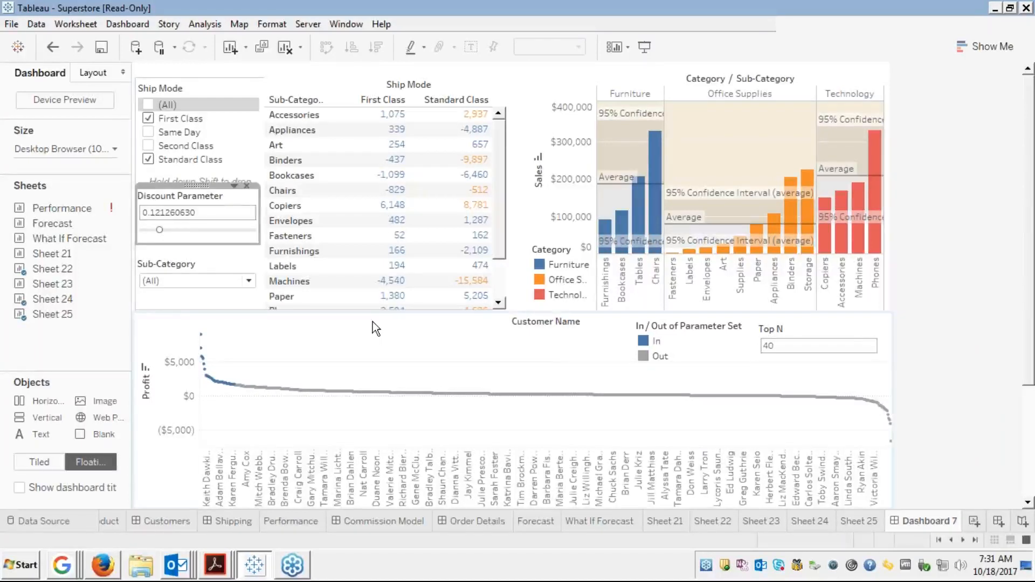
Open the Sub-Category filter's dropdown list of values
click(359, 331)
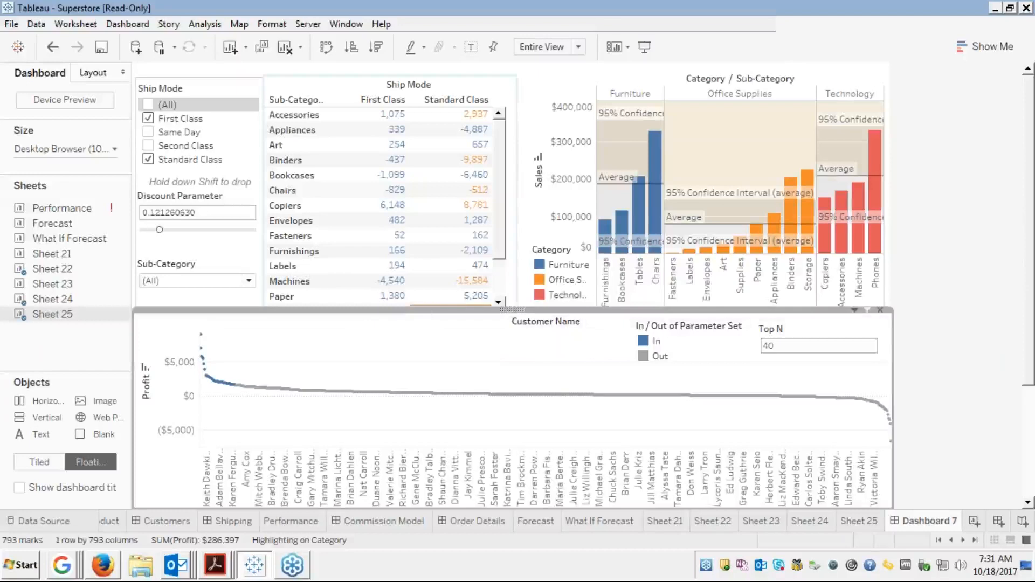
click(196, 268)
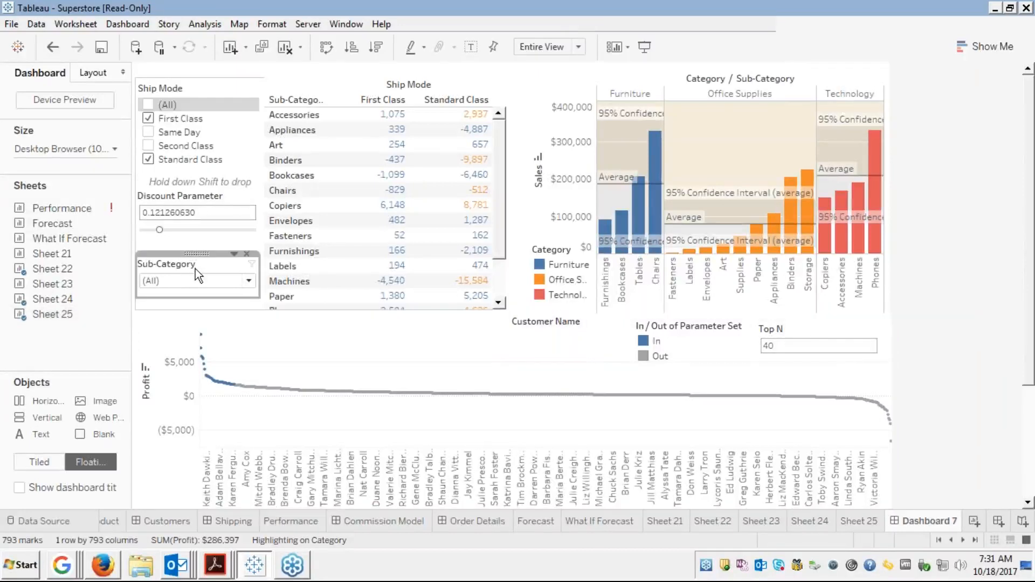
click(248, 281)
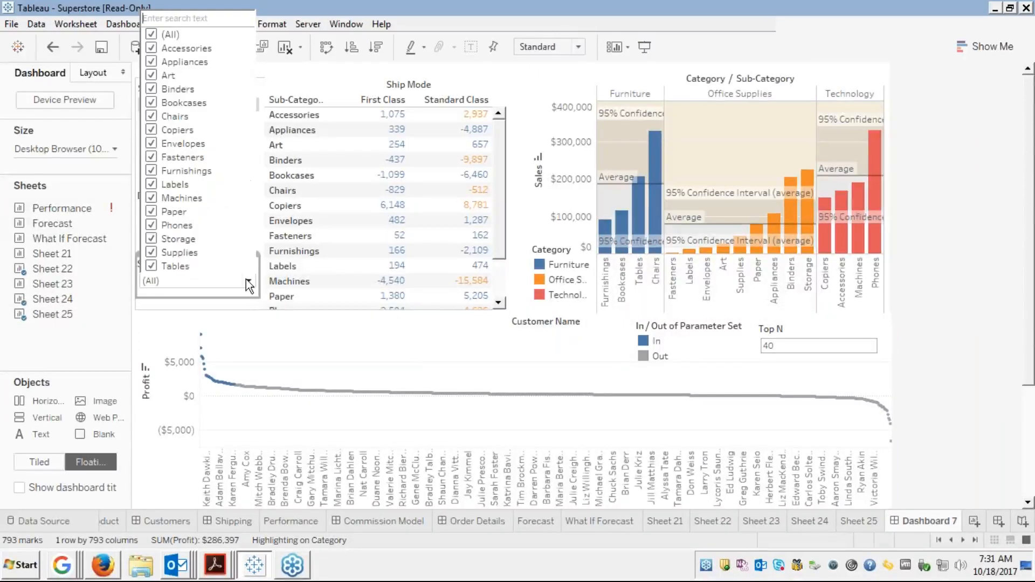
Limit the Sub-Category filter to Accessories, Binders, Copiers and Furnishings
click(151, 35)
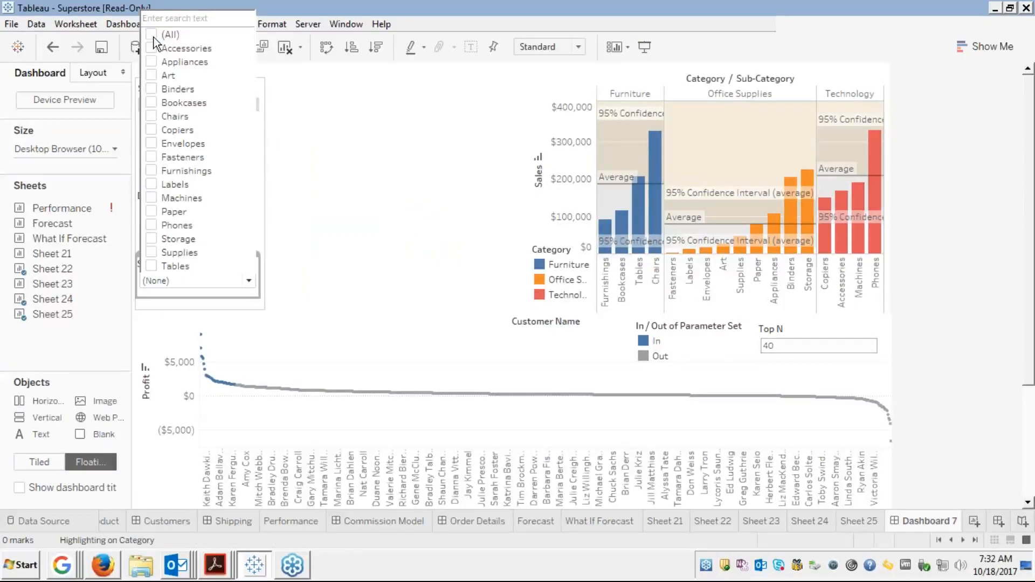
click(152, 50)
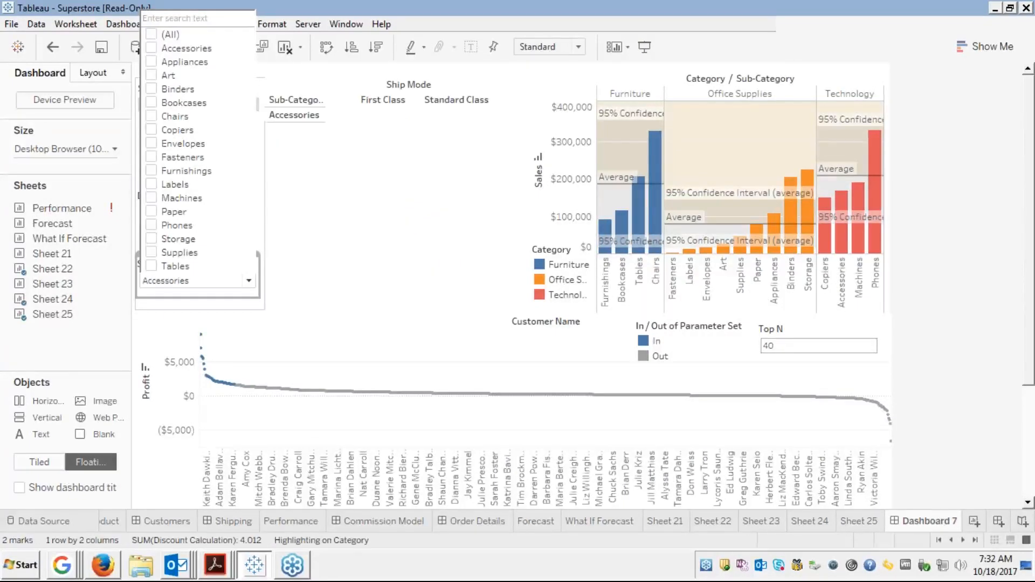
click(151, 89)
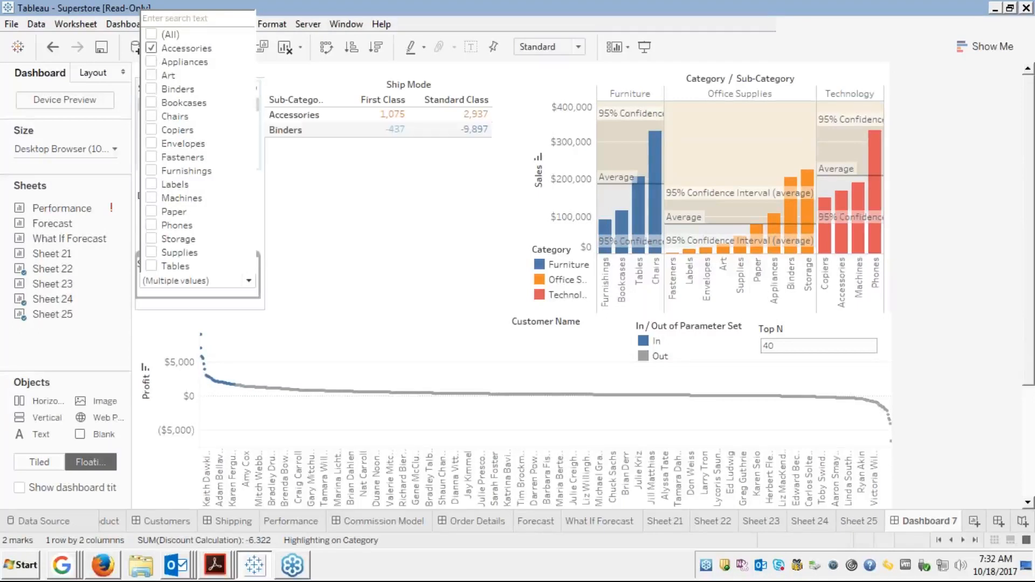
click(151, 130)
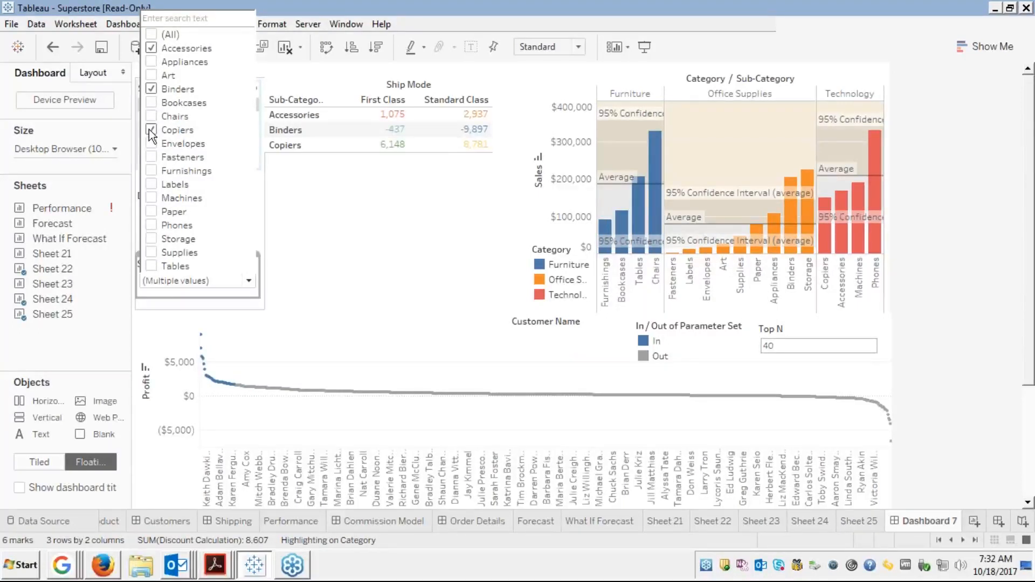
click(151, 174)
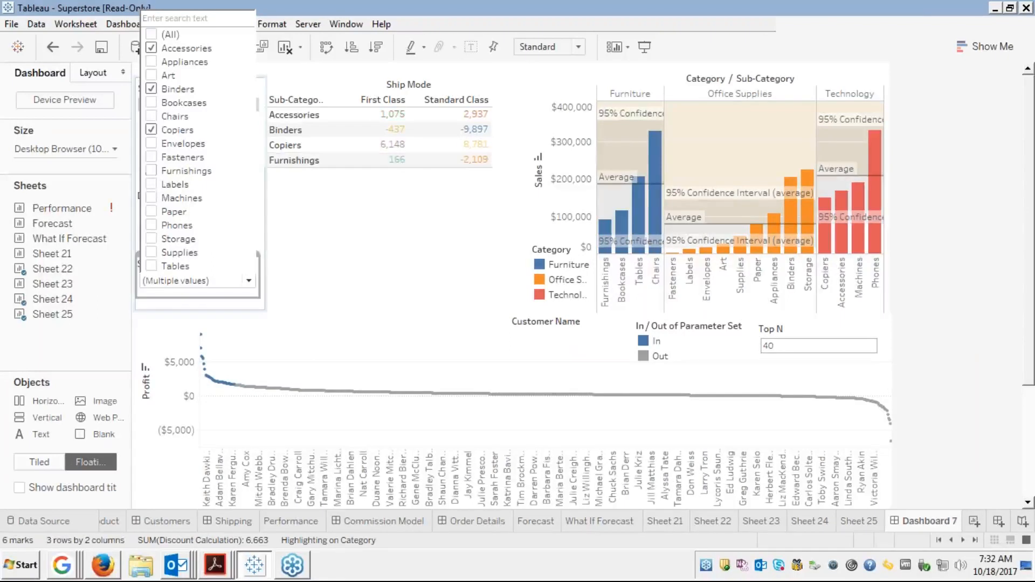
click(339, 280)
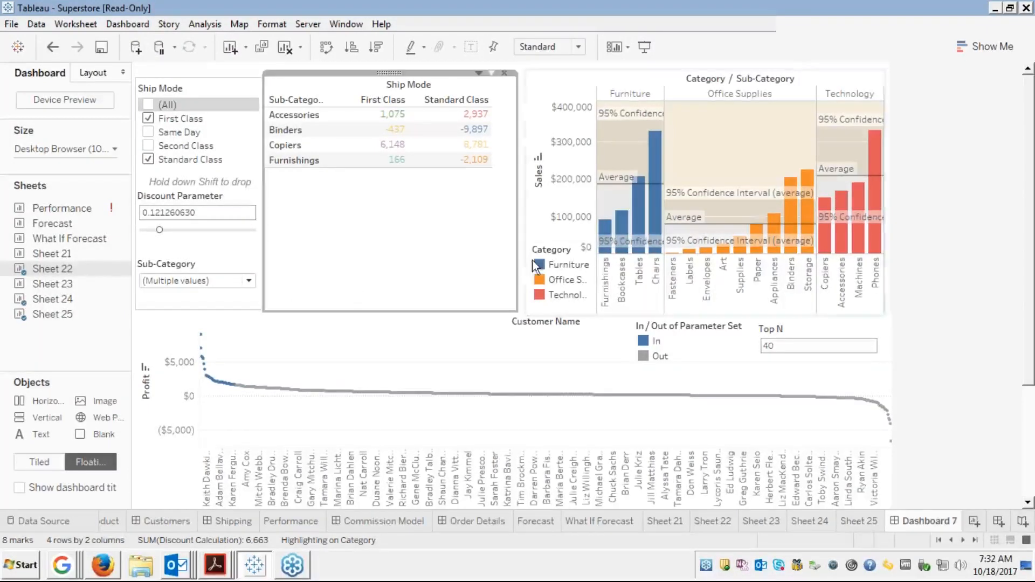
Remove the Category legend, then reselect the Sheet 22 crosstab and Sub-Category filter
click(560, 263)
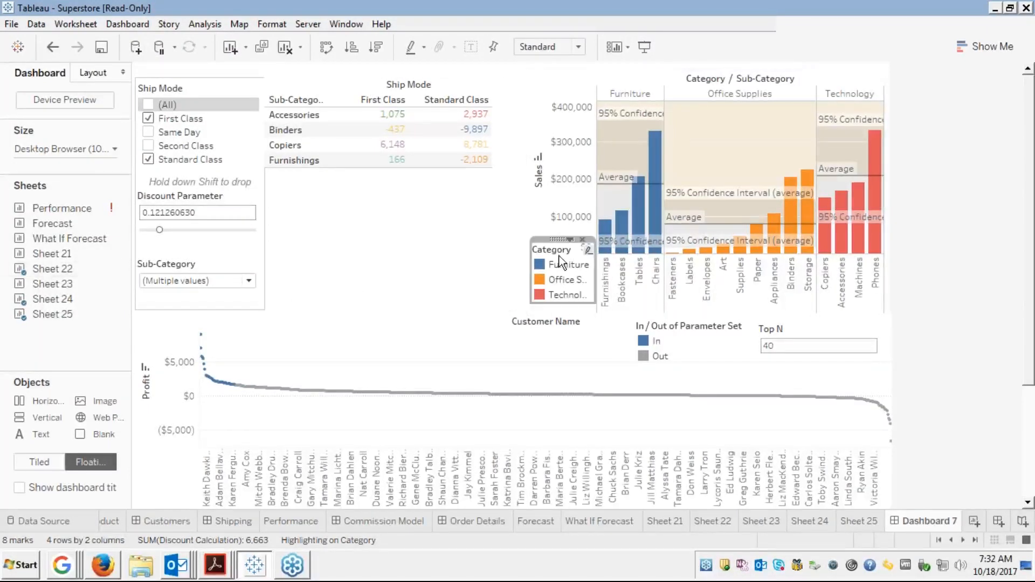
click(582, 239)
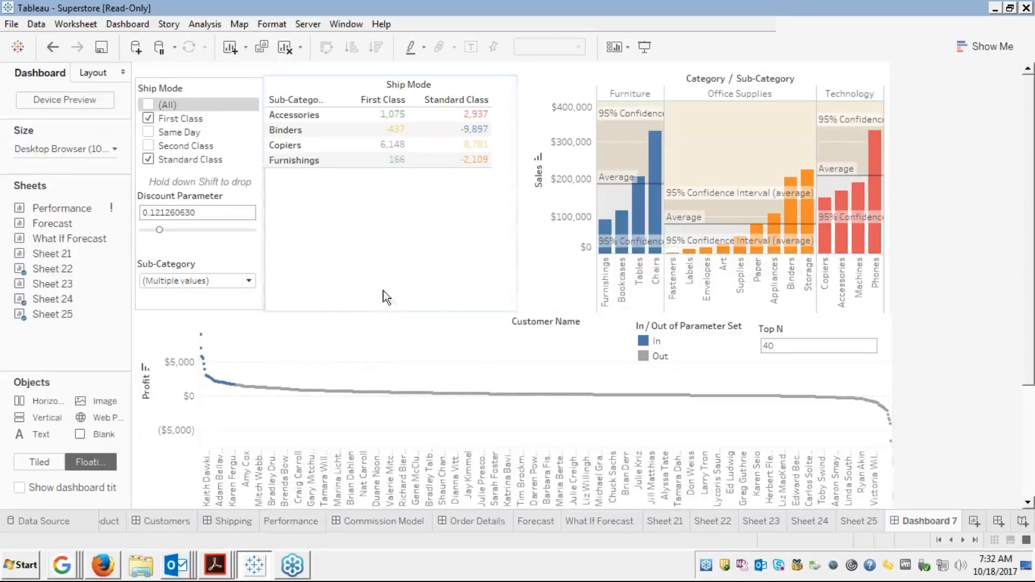
click(391, 271)
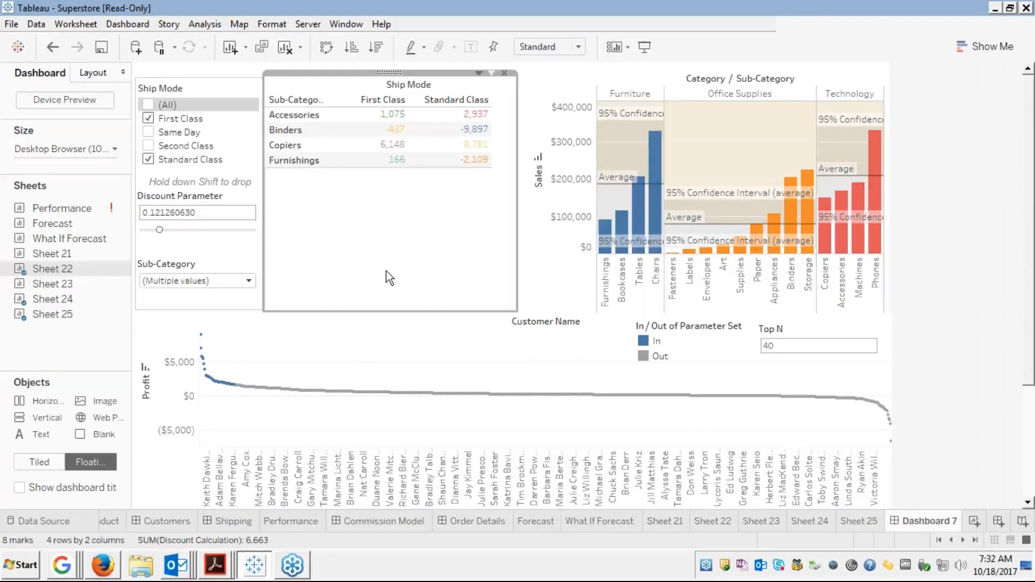
click(208, 258)
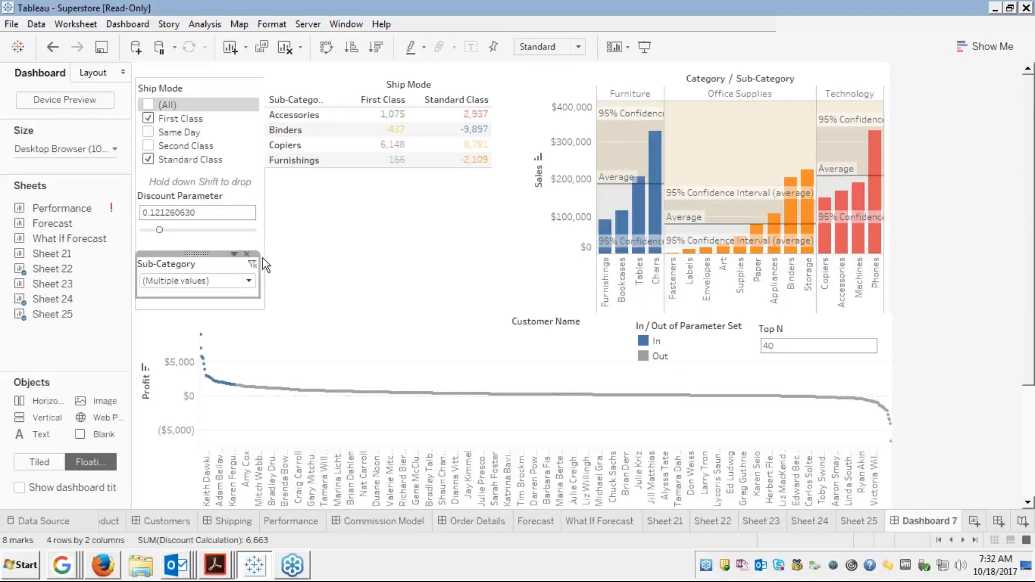
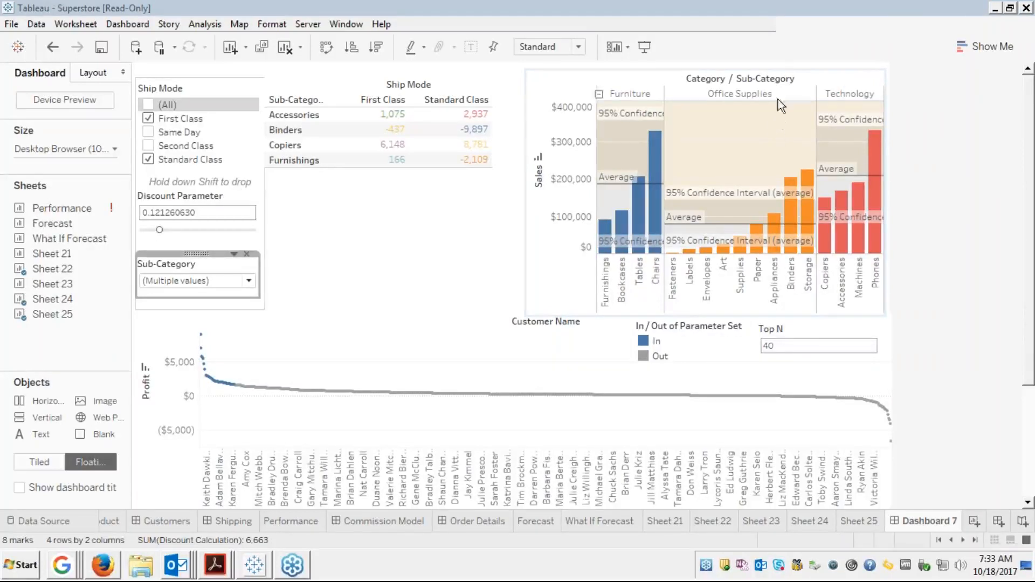
Open the Sub-Category filter card's options menu on Dashboard 7
click(803, 31)
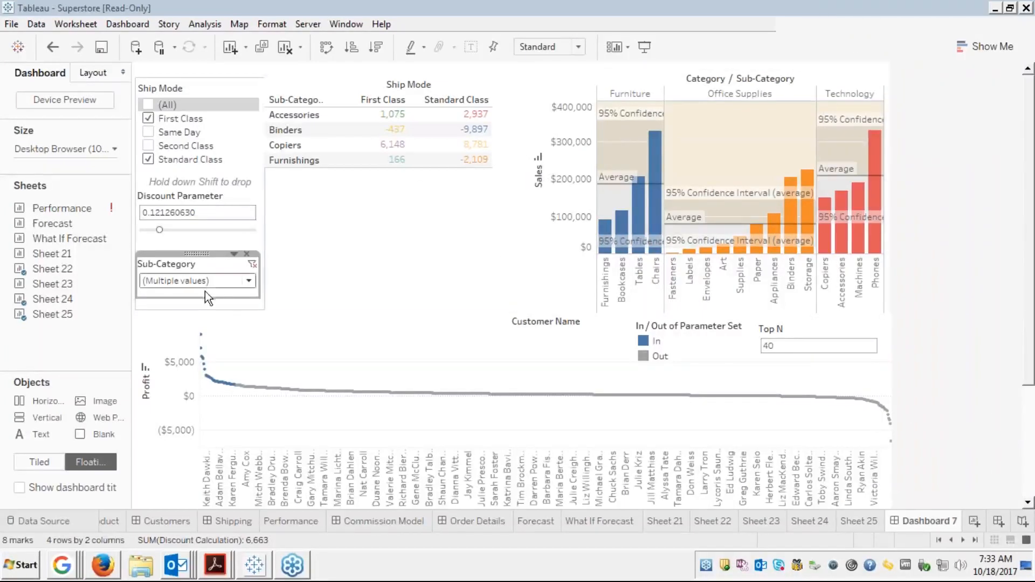
click(233, 254)
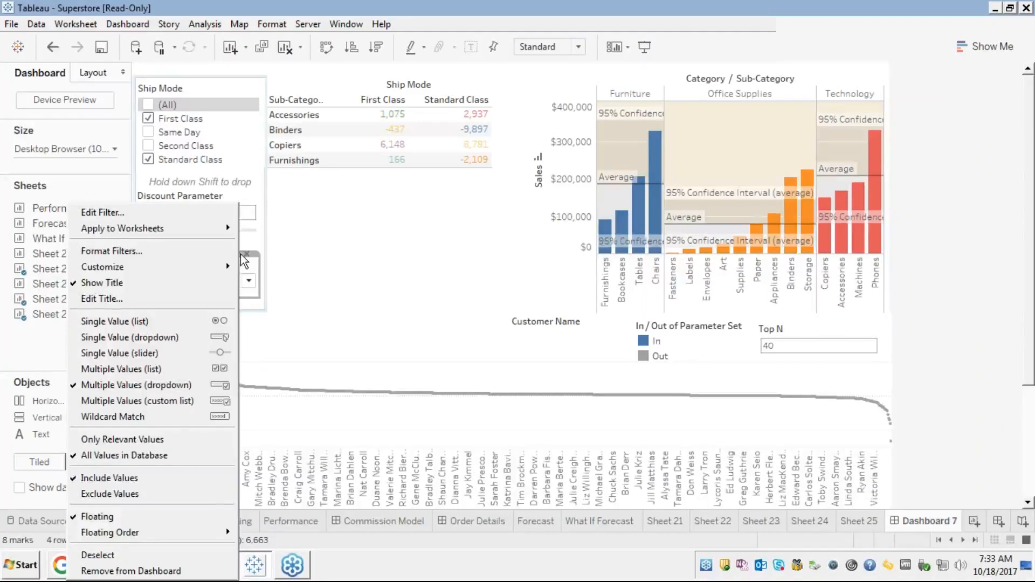
Bring up the Sub-Category filter's Apply to Worksheets dialog, currently limited to Sheet 22
click(322, 259)
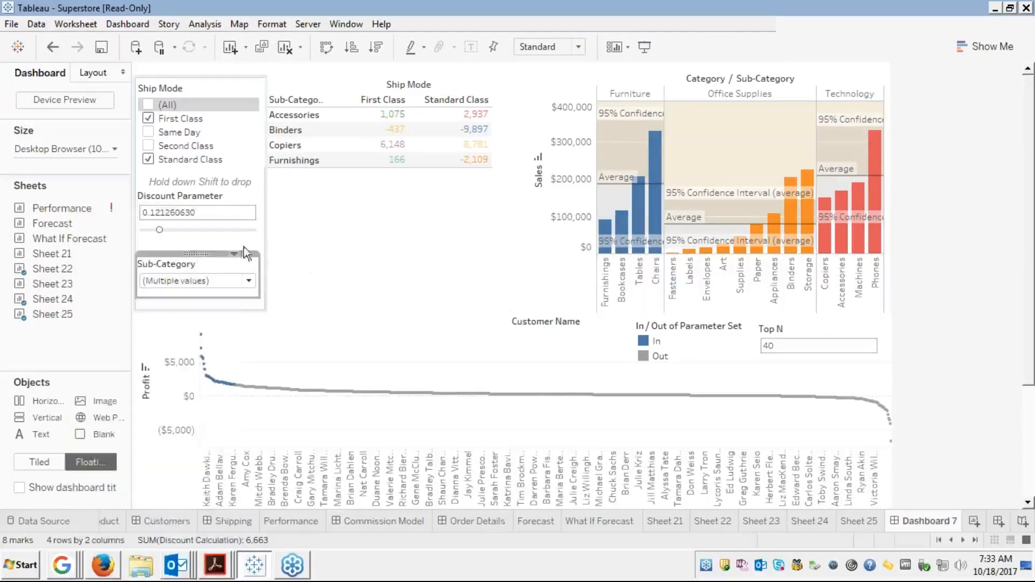
click(234, 255)
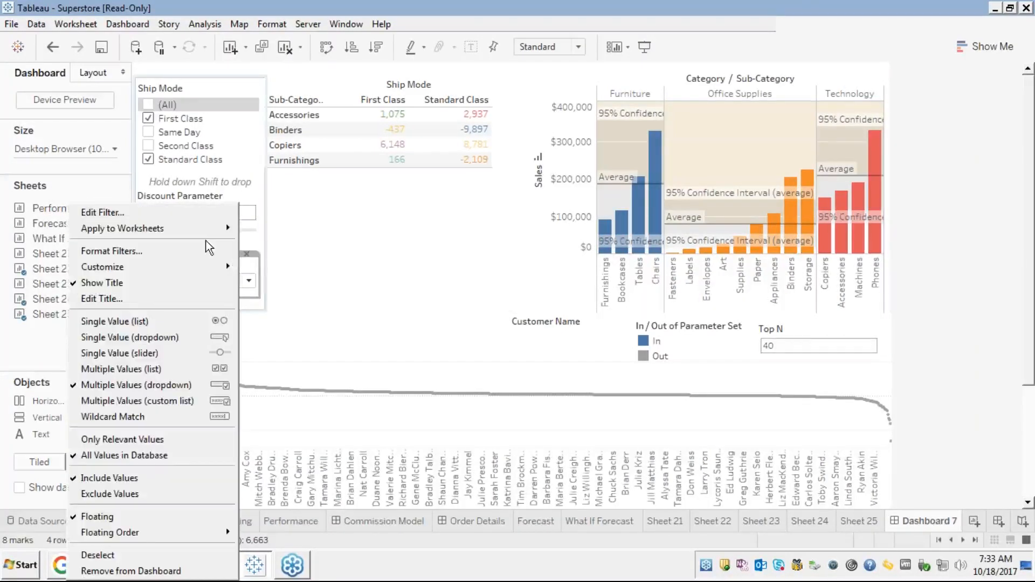
mouse_move(192, 229)
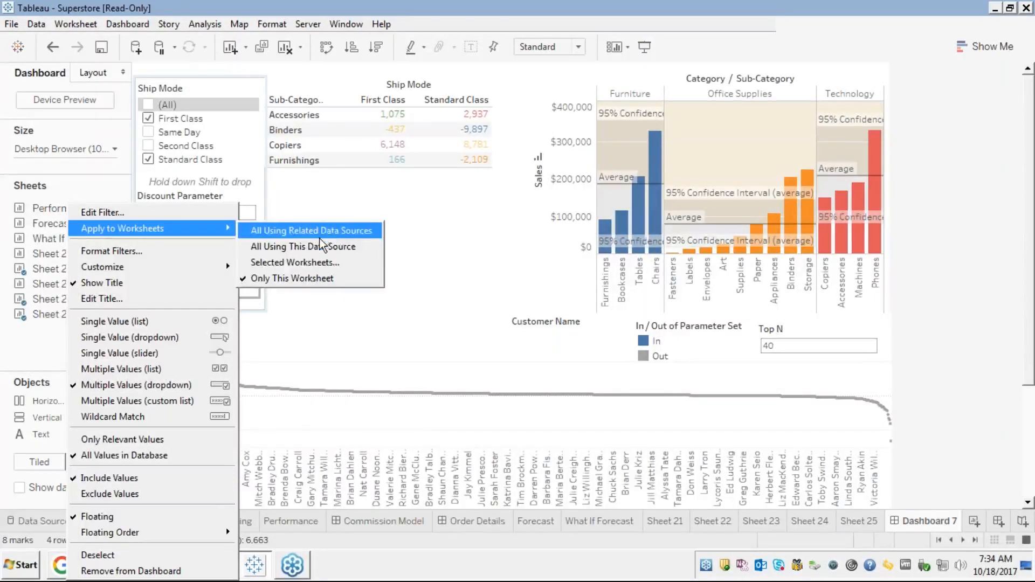
click(289, 263)
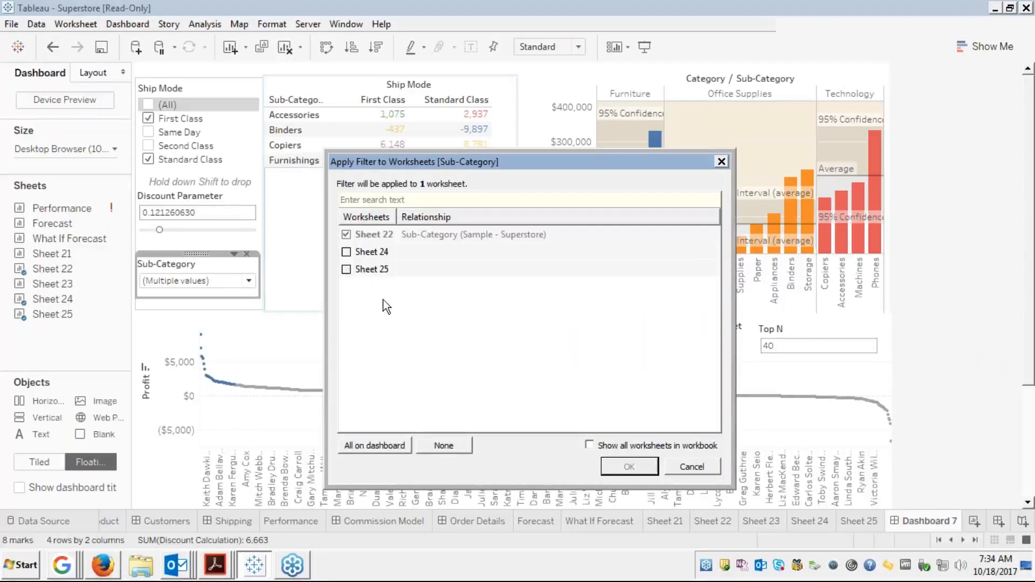
Toggle Sheet 24 in the worksheet list, then cancel the dialog without changes
click(345, 254)
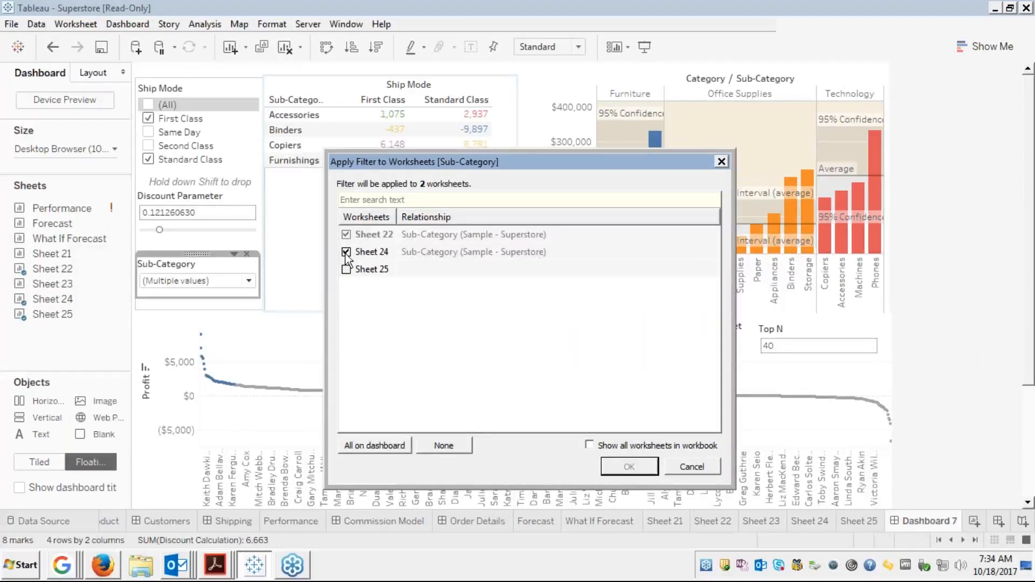
click(345, 254)
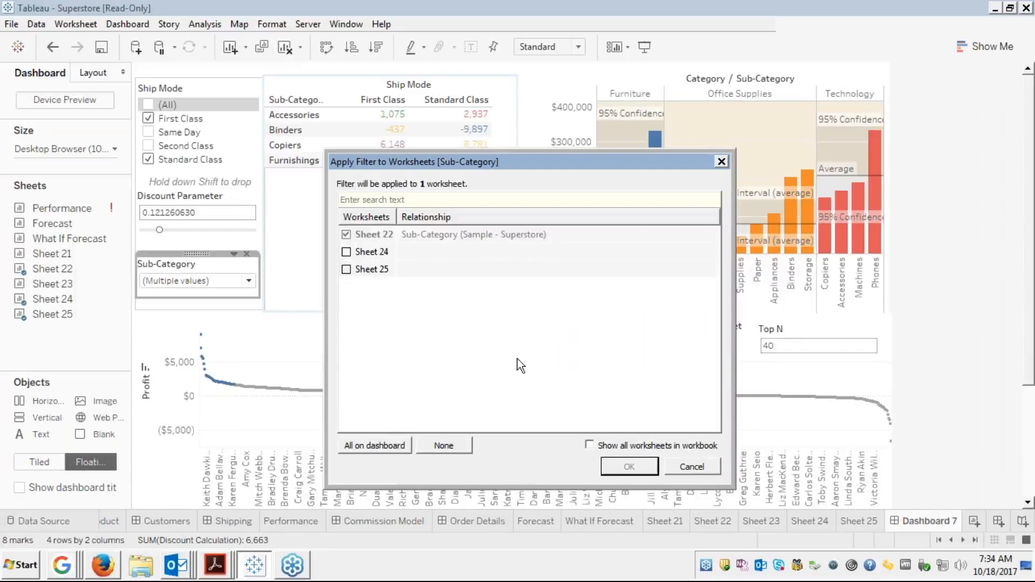
click(689, 464)
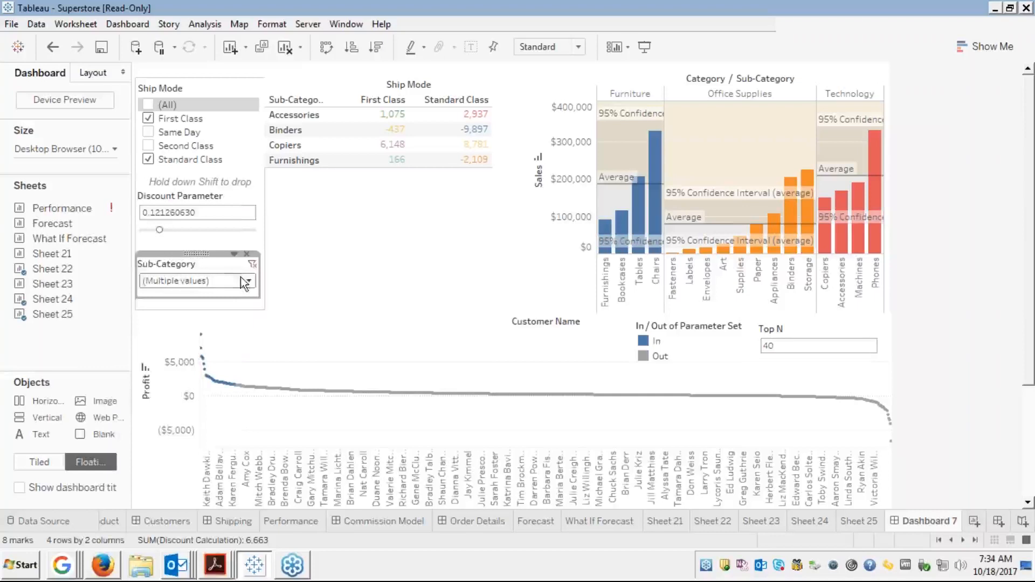
Apply the Sub-Category filter to all worksheets using related data sources
click(234, 255)
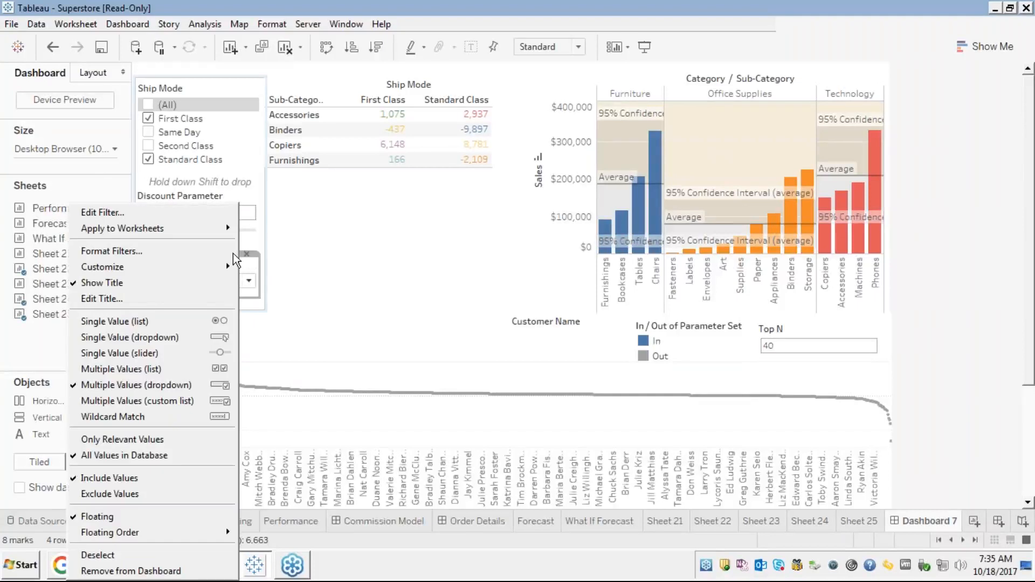
mouse_move(189, 233)
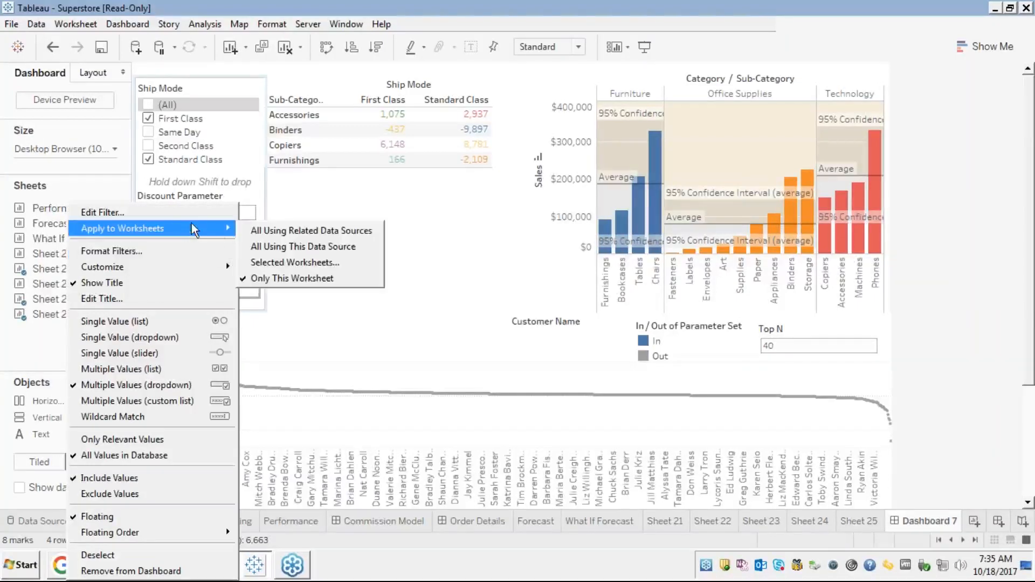
click(281, 230)
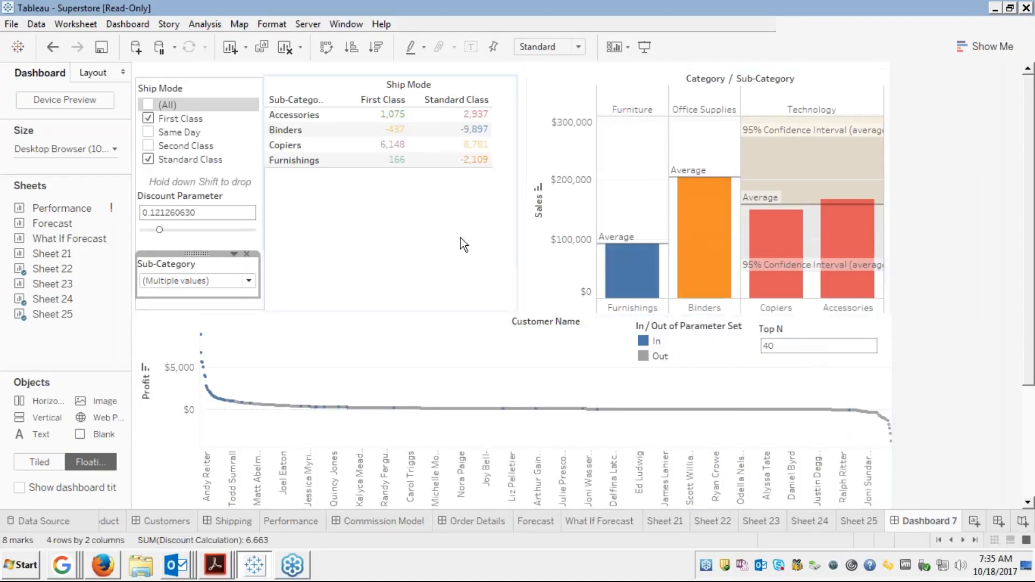
click(248, 280)
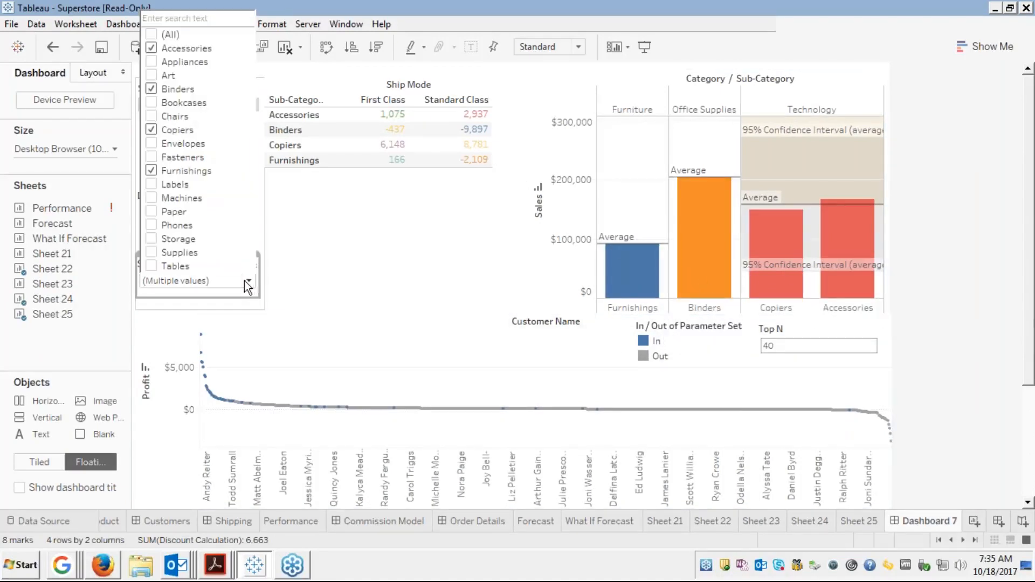
Reset the Sub-Category filter to only Art, Copiers, Envelopes, Machines, Supplies and Tables
click(153, 34)
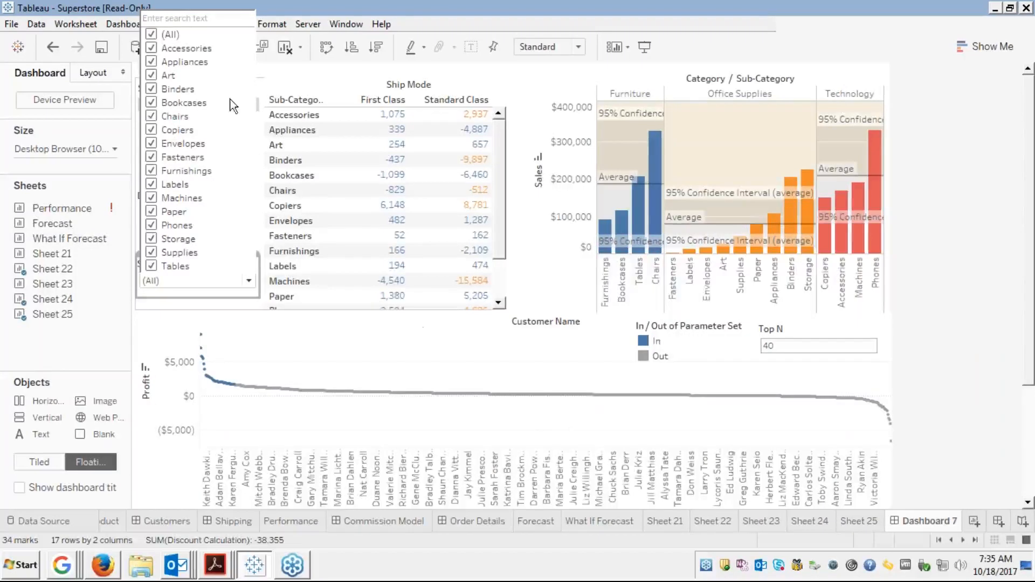
click(152, 34)
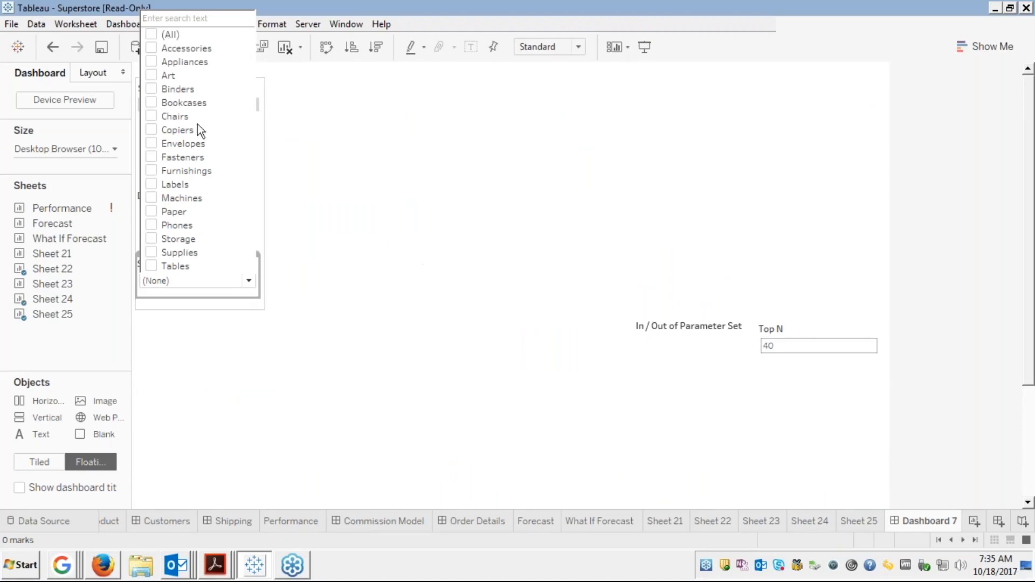
click(152, 76)
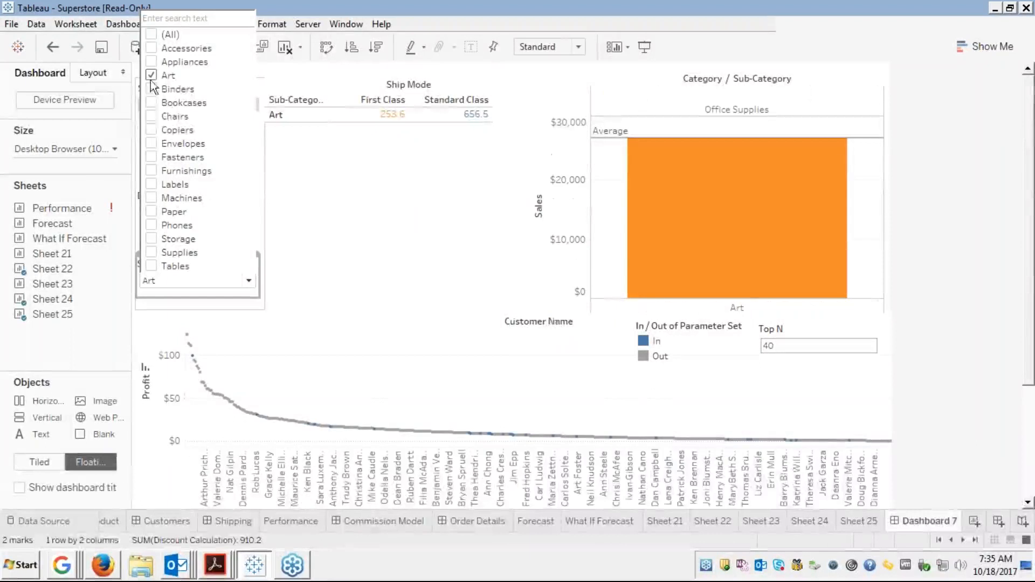
click(151, 130)
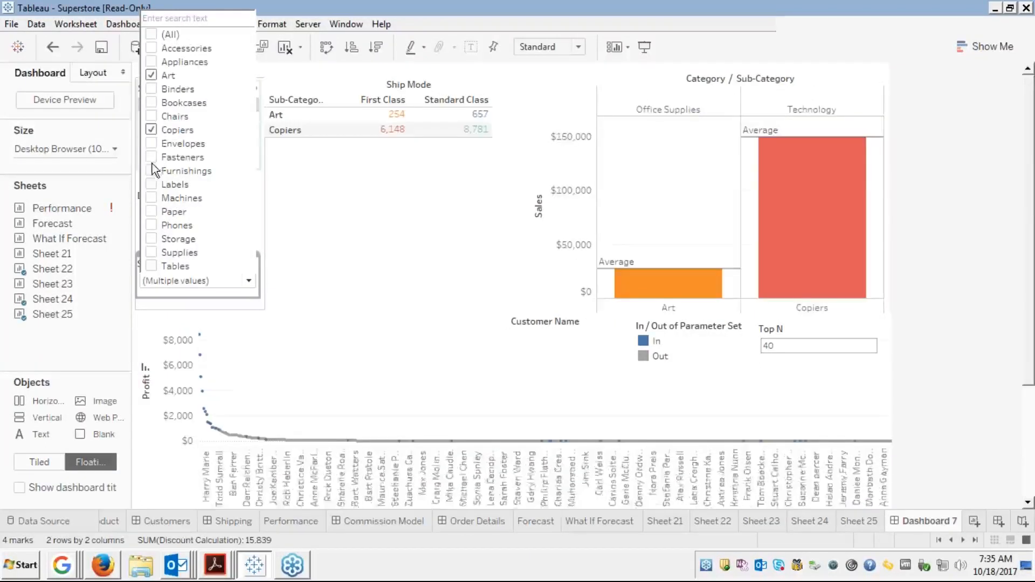
click(151, 143)
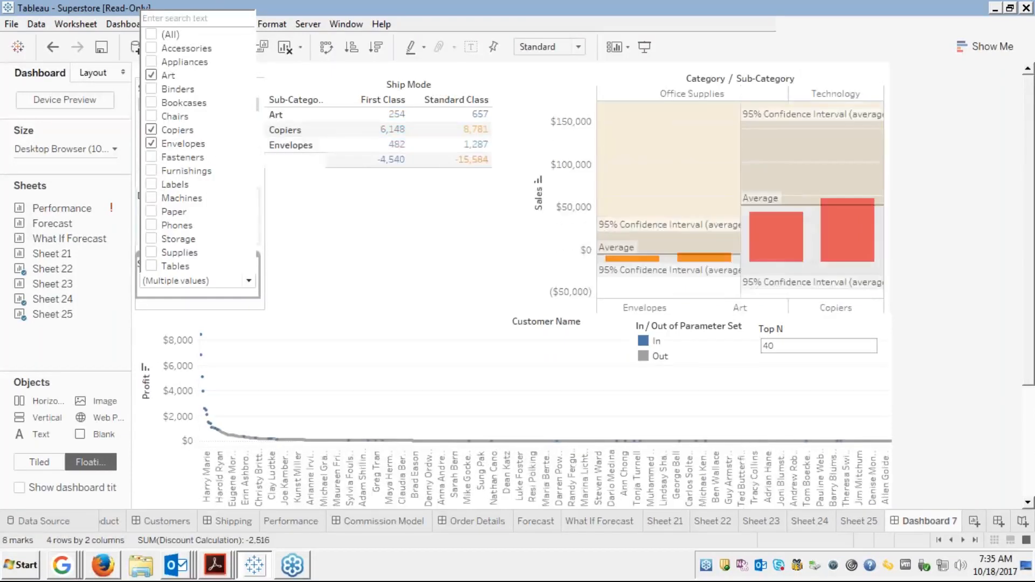
click(151, 198)
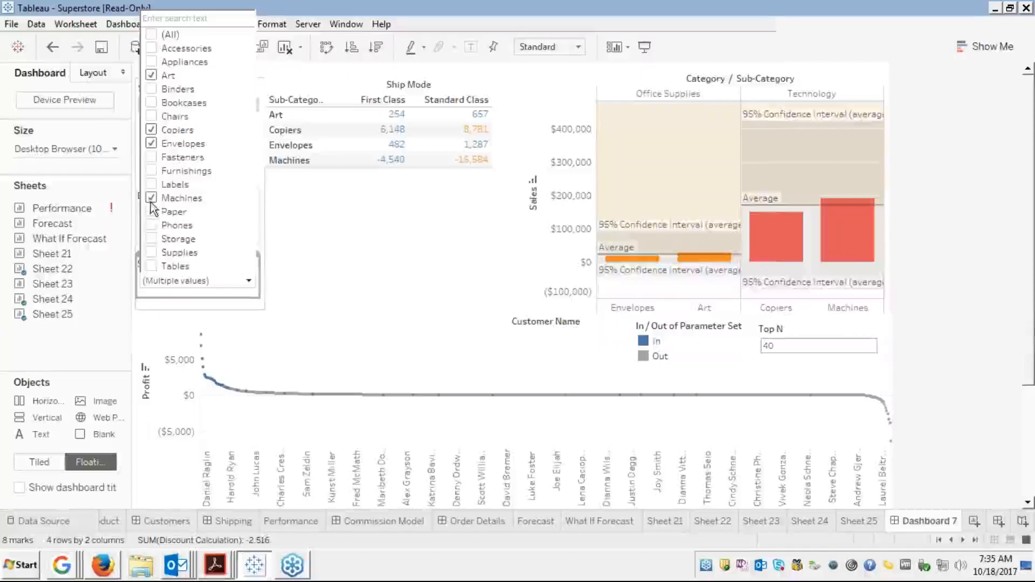
click(150, 253)
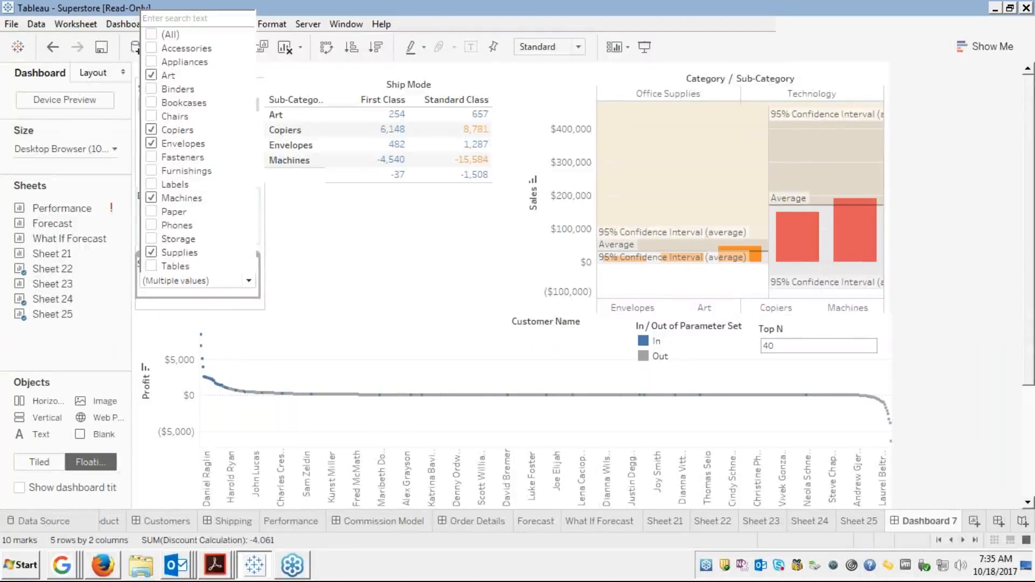
click(151, 266)
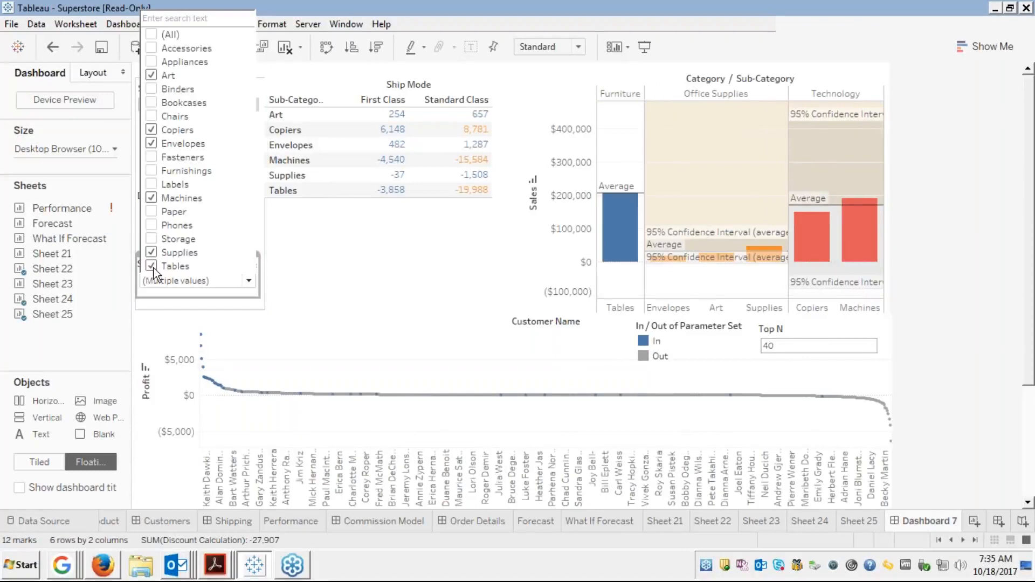
click(296, 245)
click(296, 245)
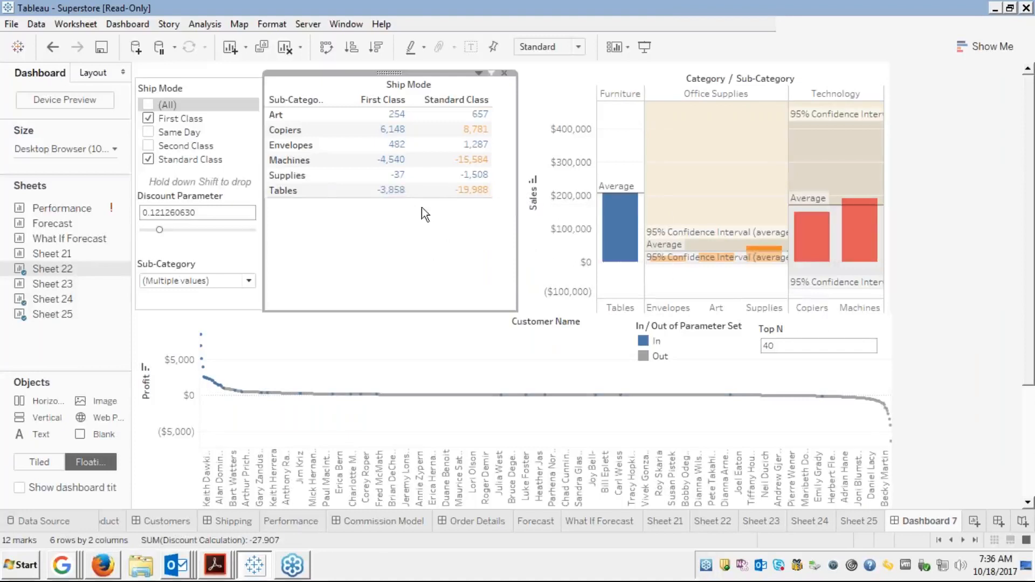
Highlight the In members of the Top N parameter set via the In / Out legend
click(182, 214)
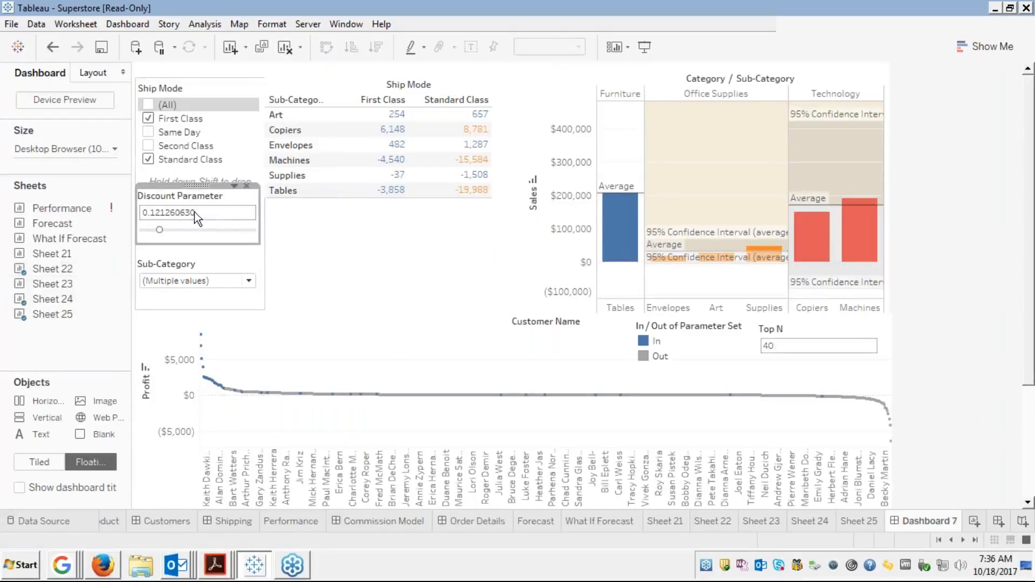
click(208, 267)
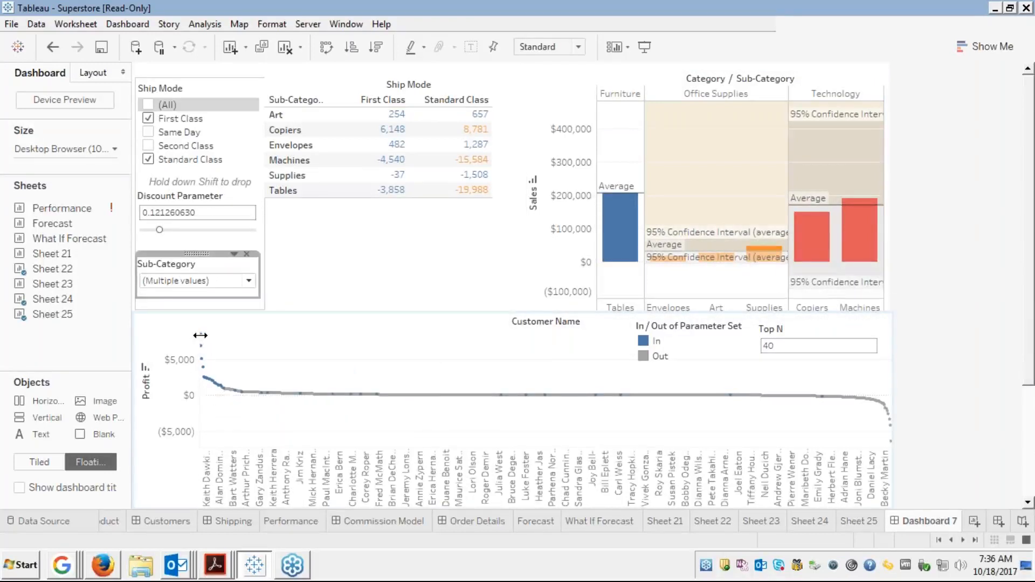
mouse_move(203, 340)
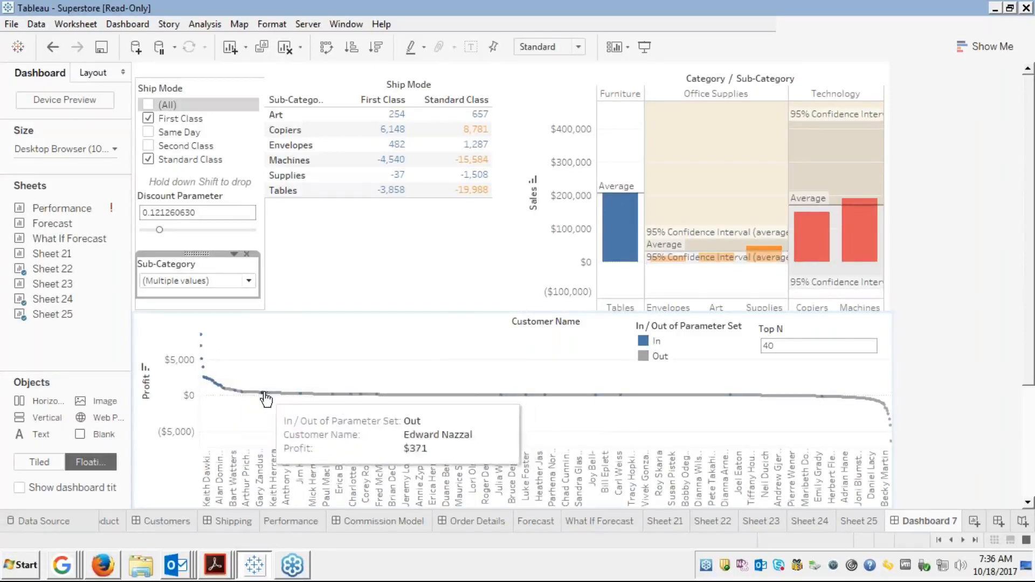
click(658, 356)
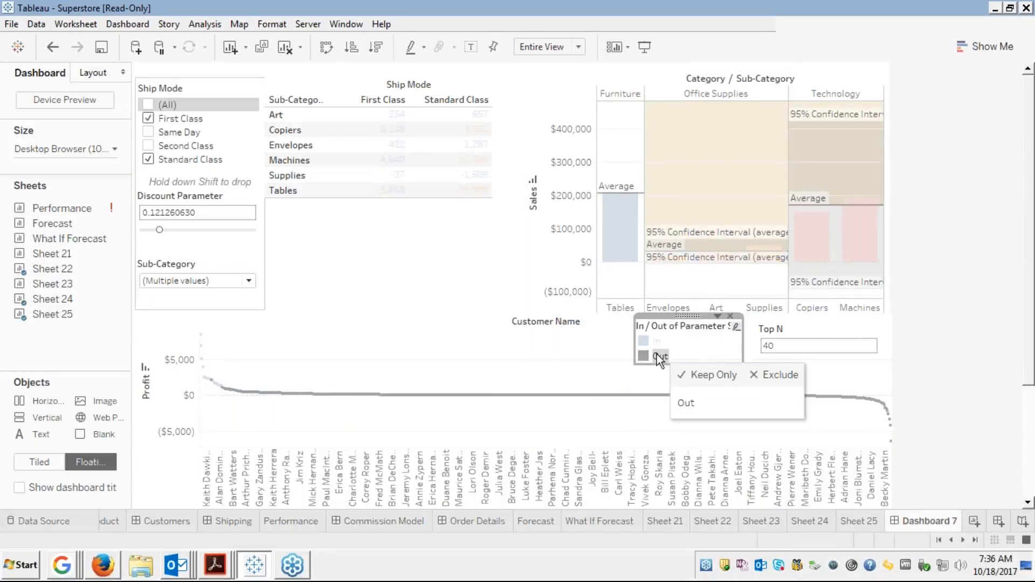
click(643, 341)
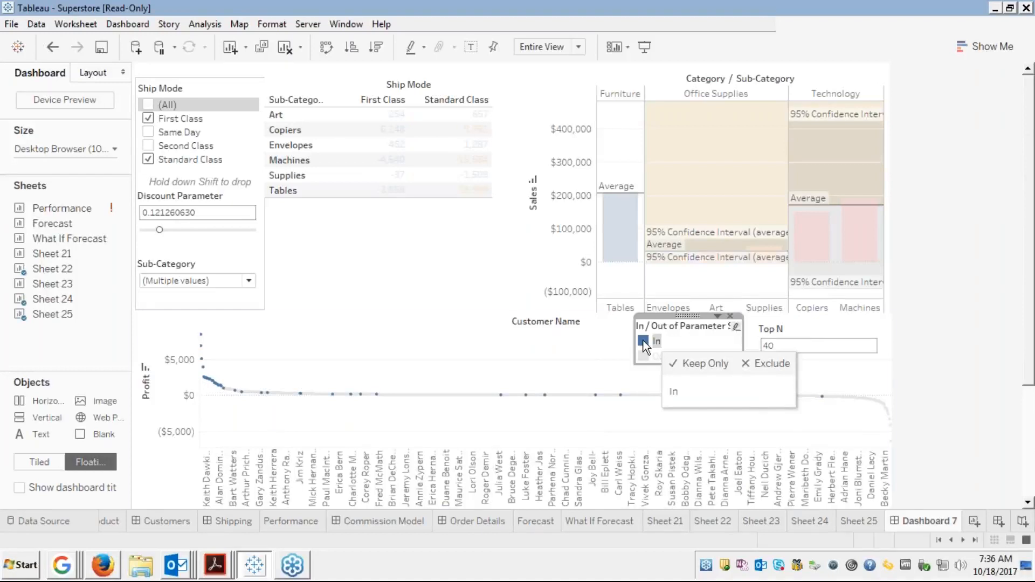
mouse_move(296, 396)
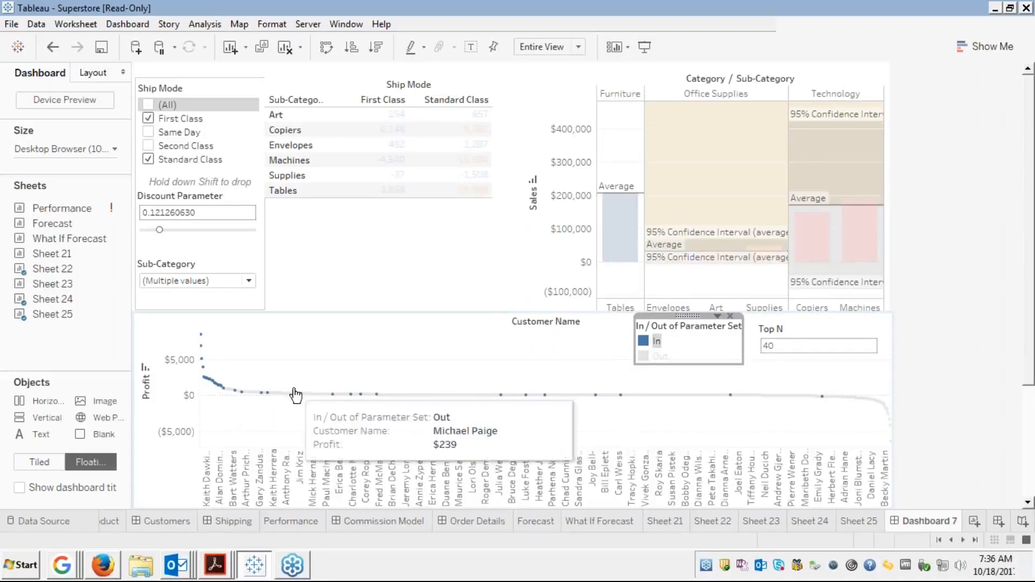
click(645, 302)
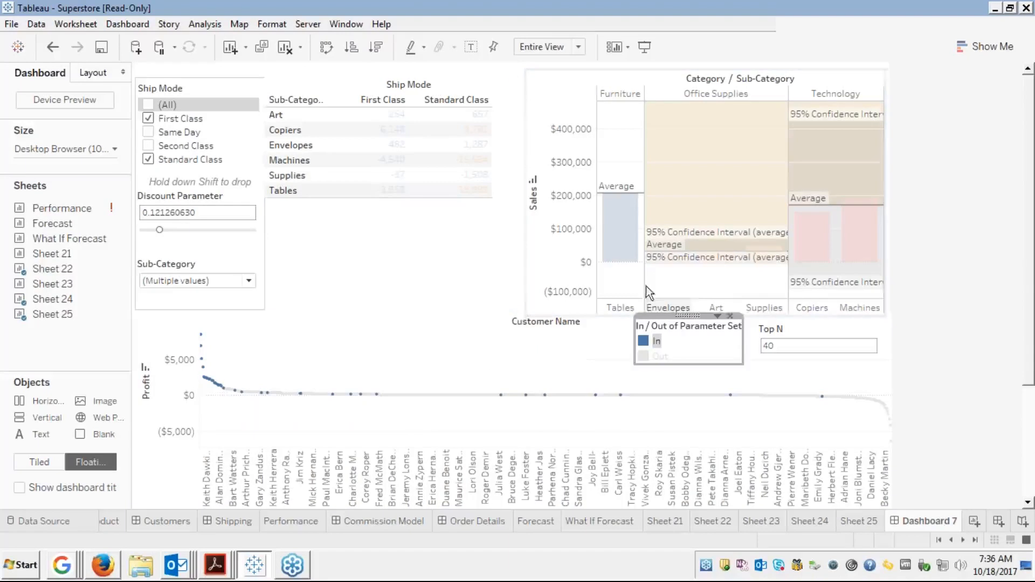
click(366, 240)
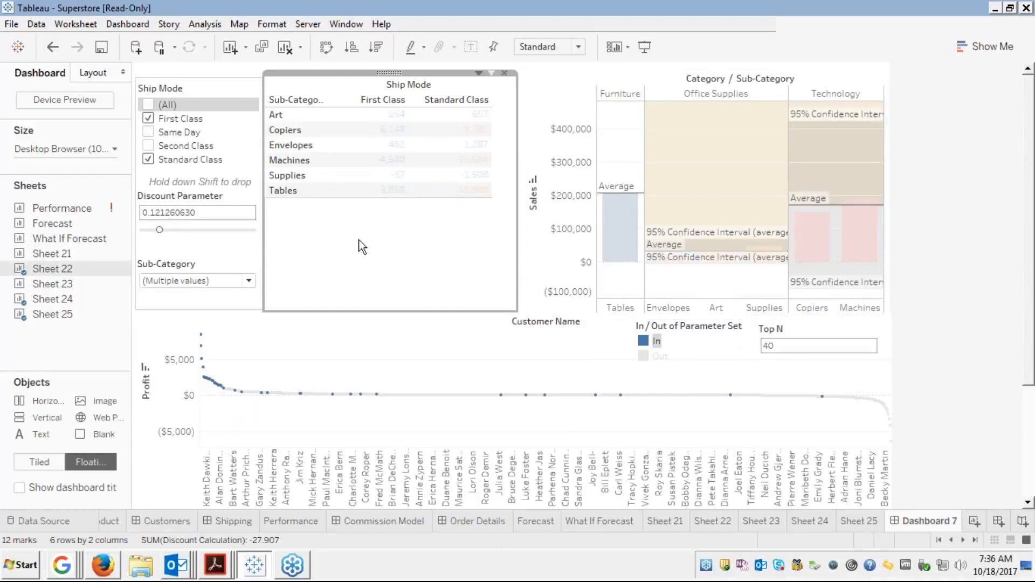
Add Fasteners and Furnishings to the Sub-Category filter's kept values
click(249, 281)
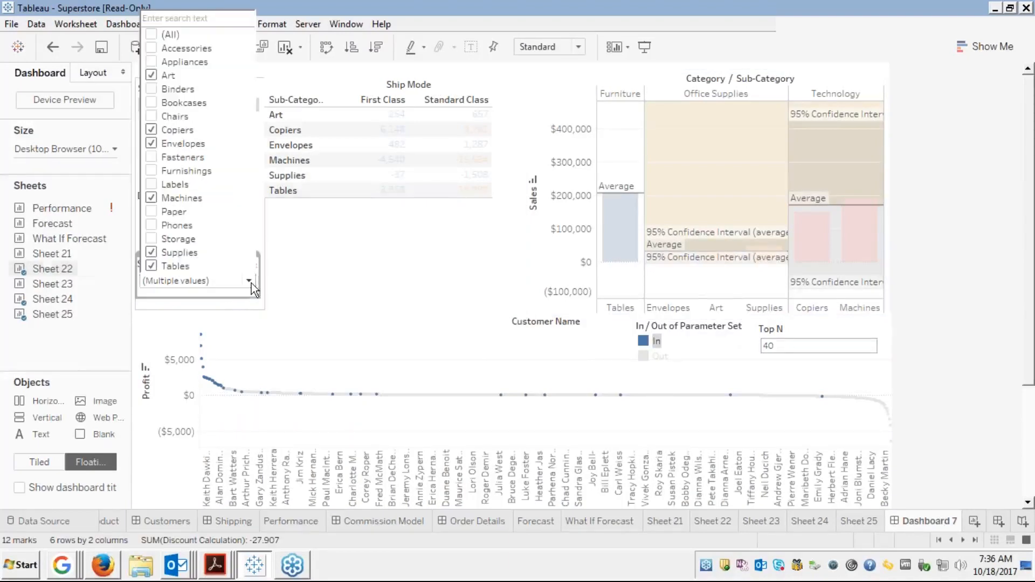
click(151, 157)
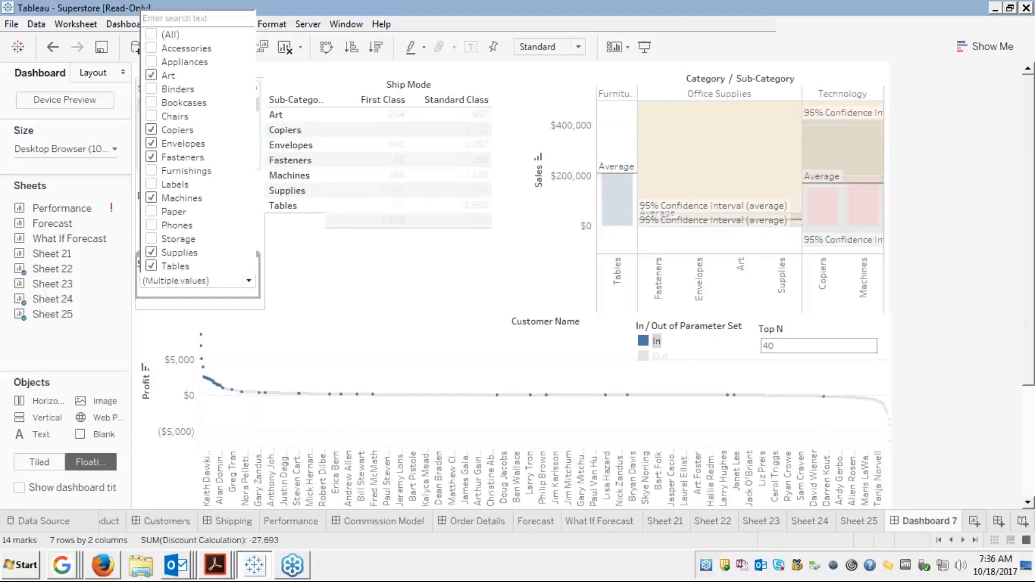
click(158, 171)
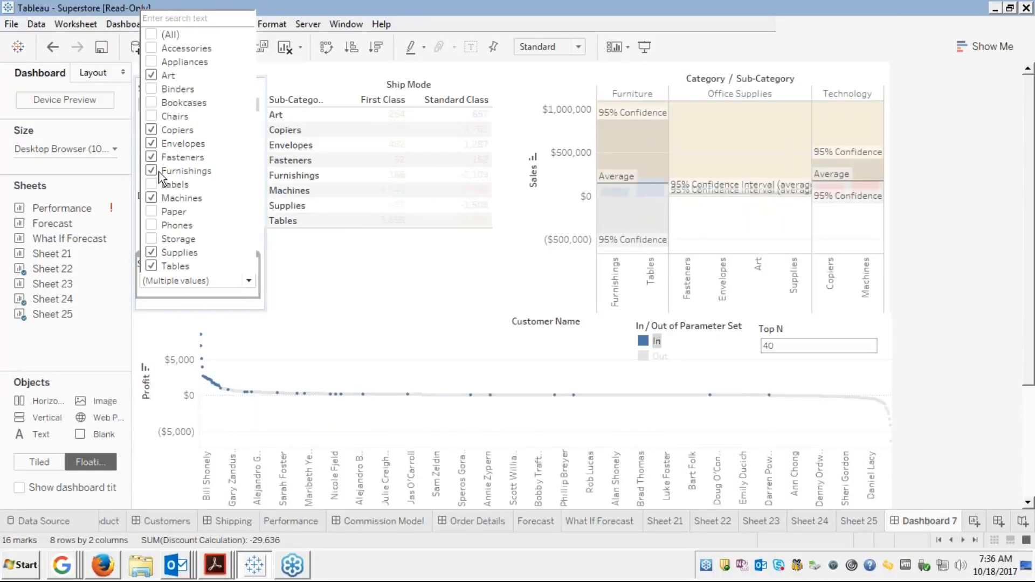
click(346, 281)
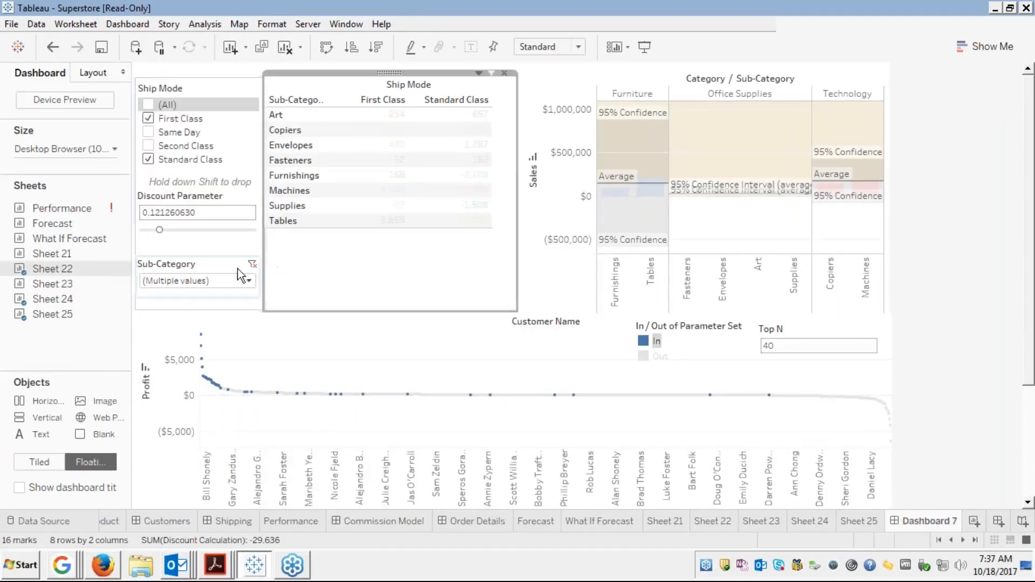
click(216, 260)
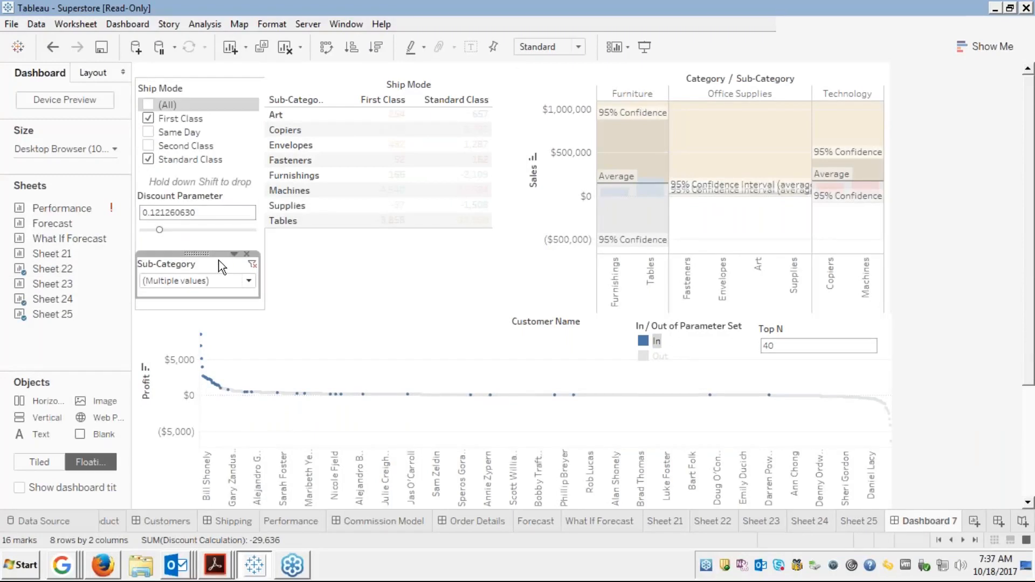
click(428, 240)
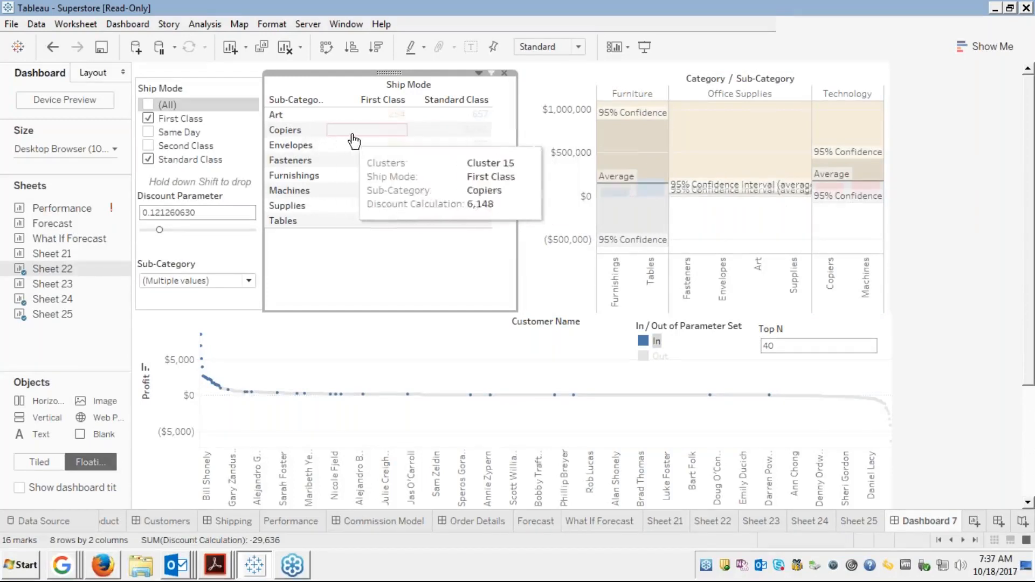
click(372, 140)
click(373, 140)
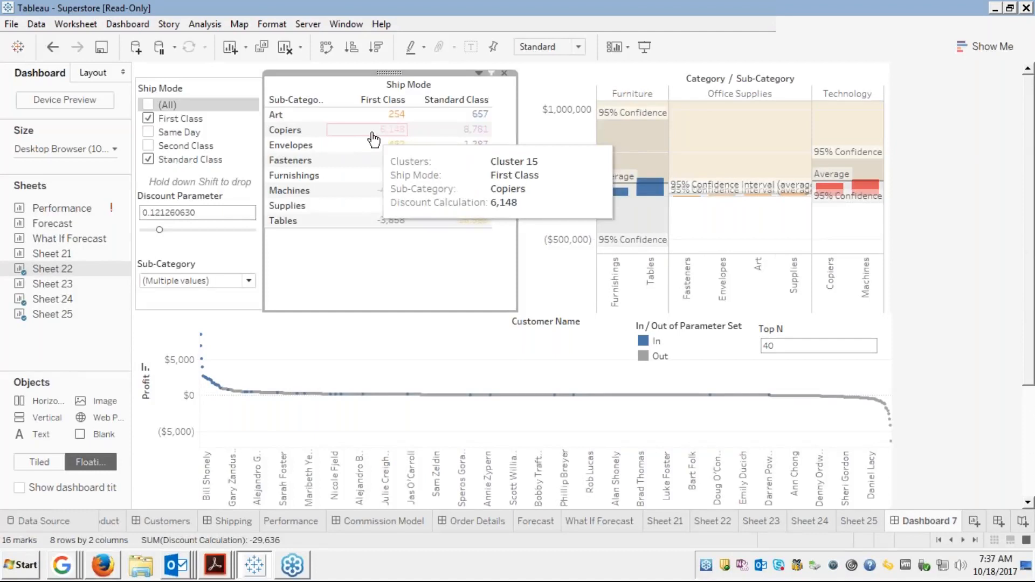
click(376, 138)
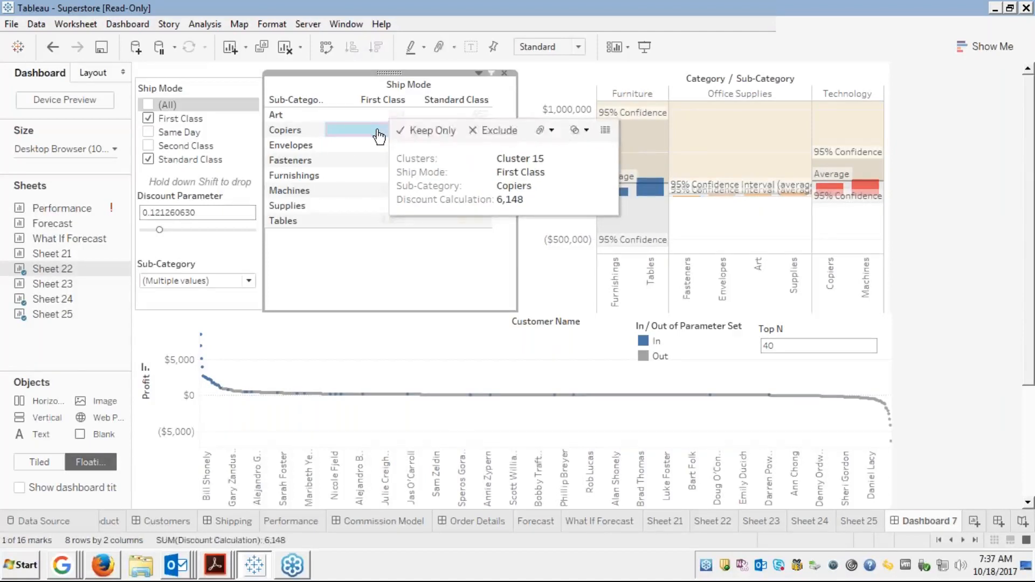
click(377, 135)
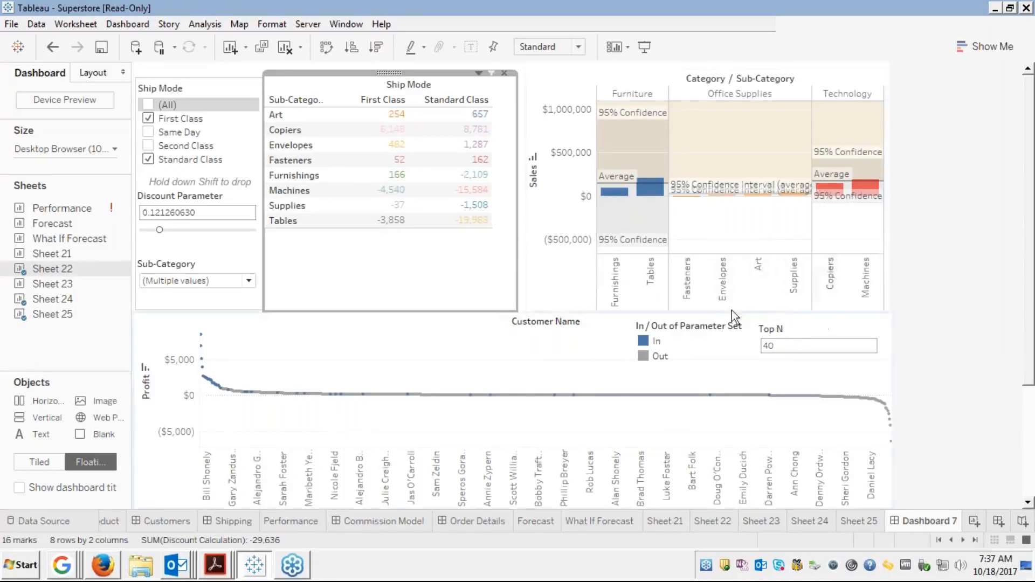
click(775, 345)
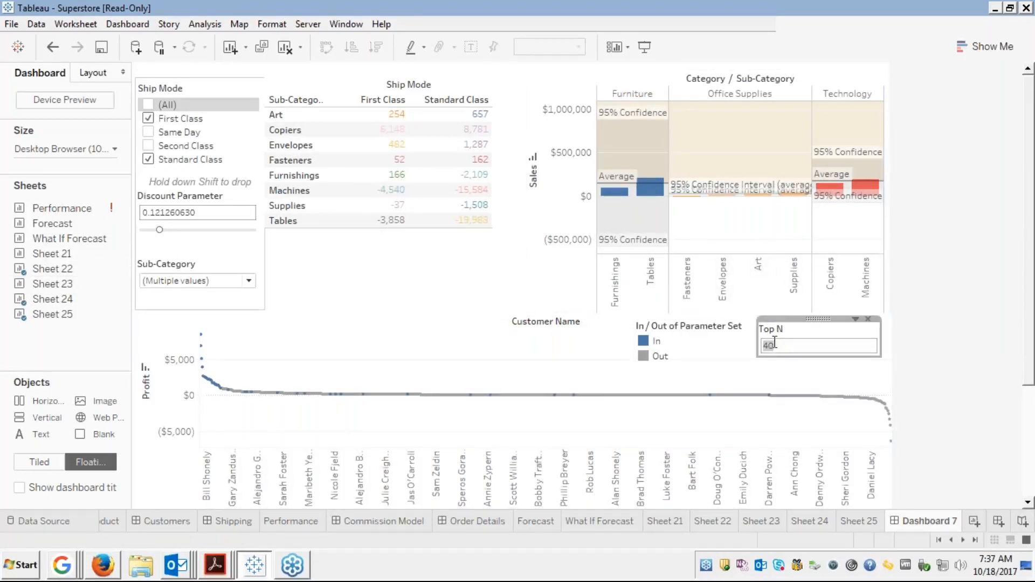
click(455, 267)
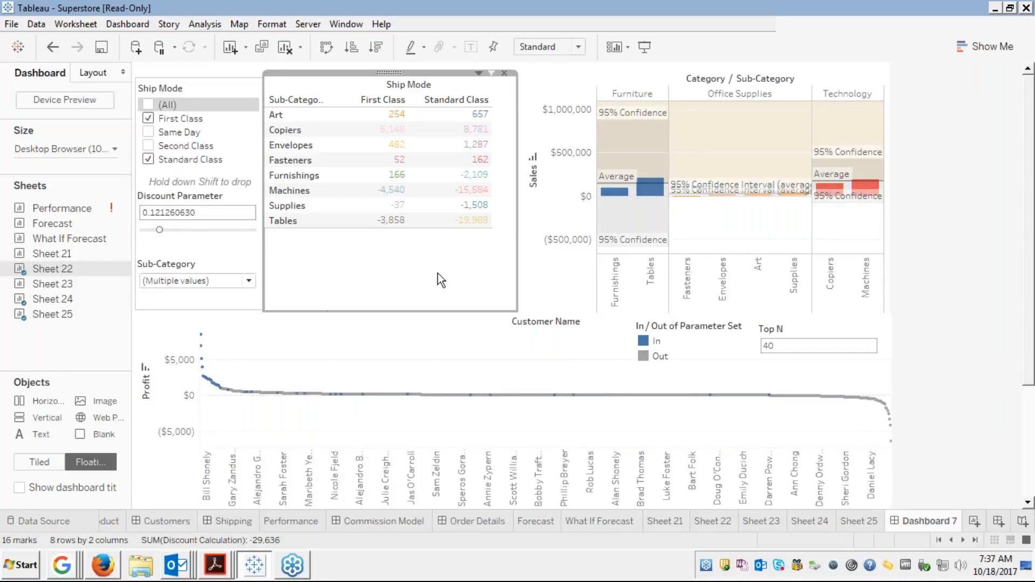
click(209, 190)
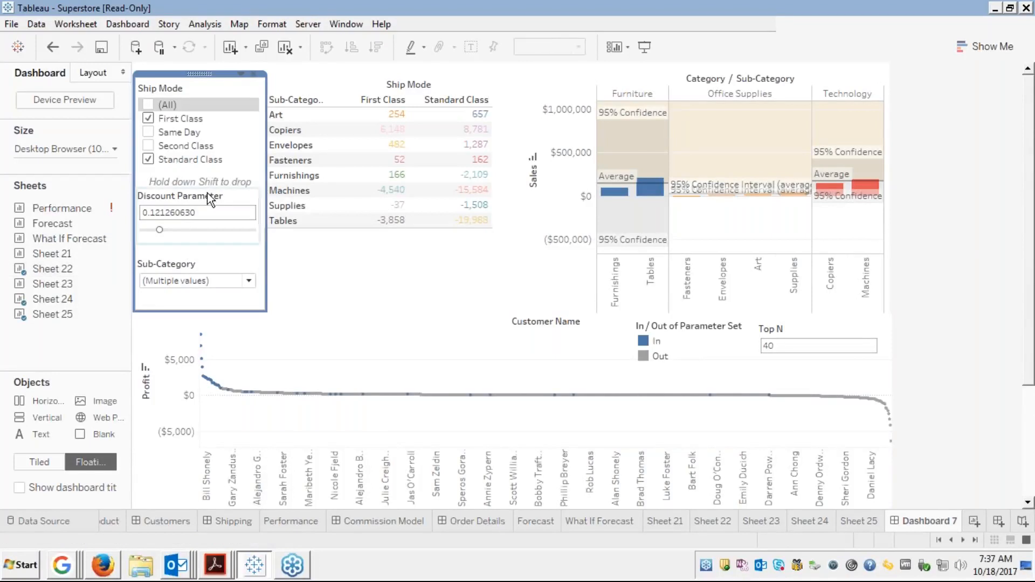
click(209, 193)
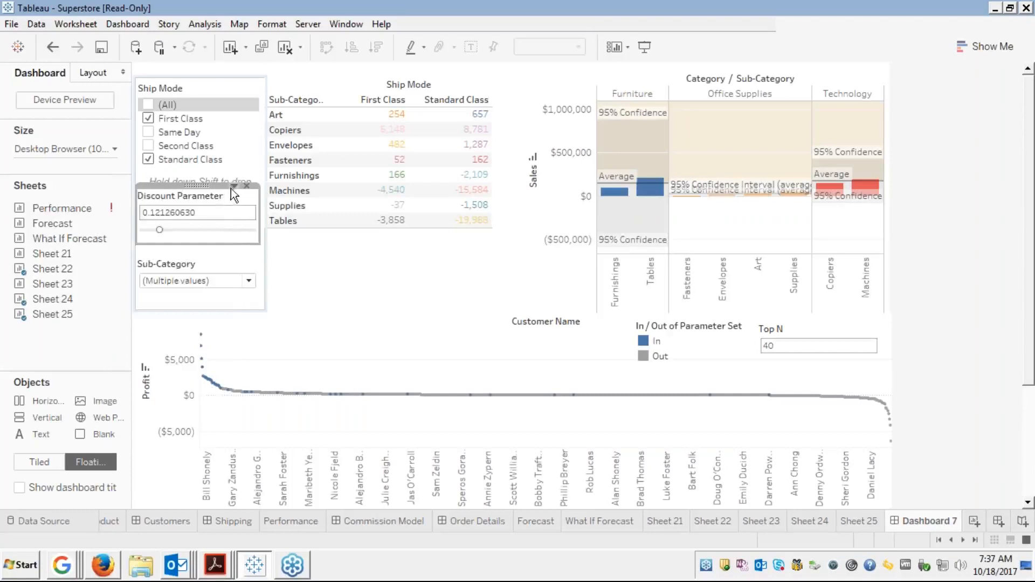
click(232, 187)
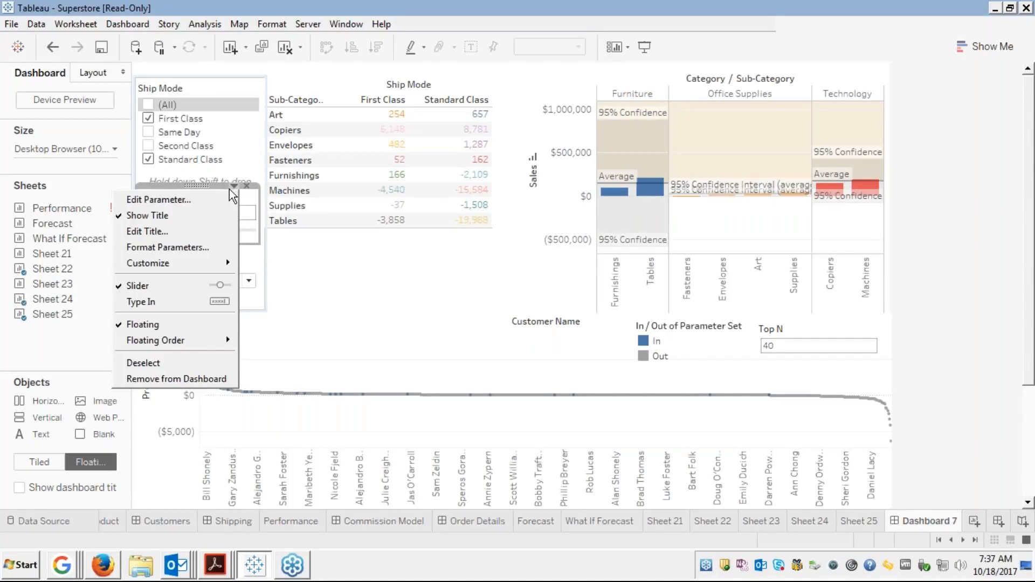
mouse_move(168, 268)
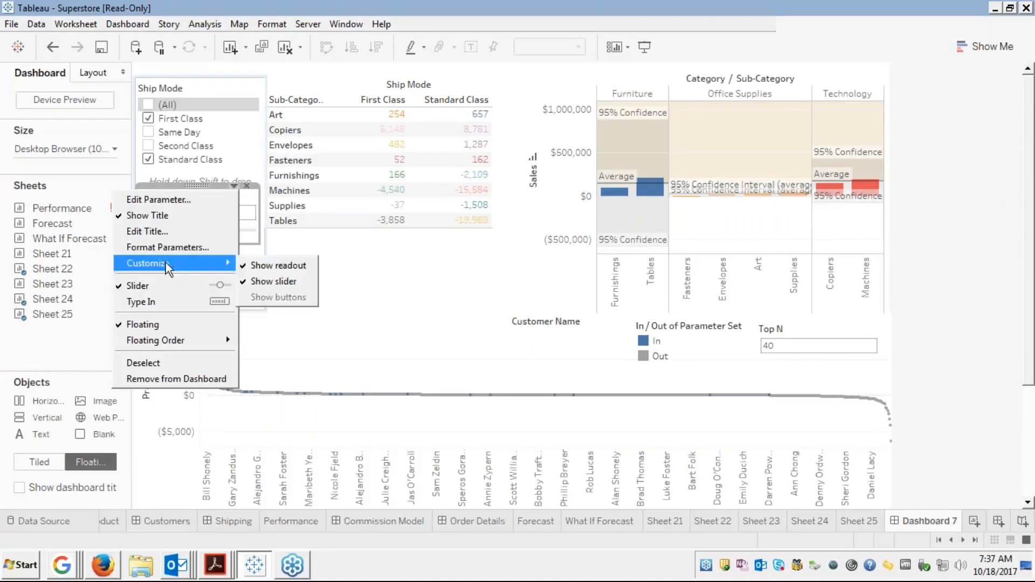
click(294, 282)
click(349, 315)
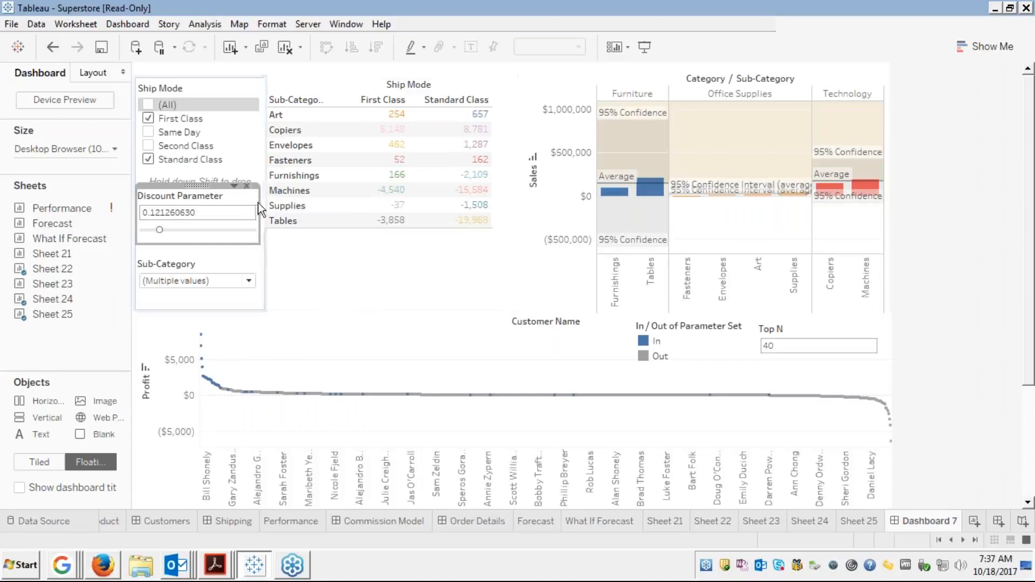
click(234, 185)
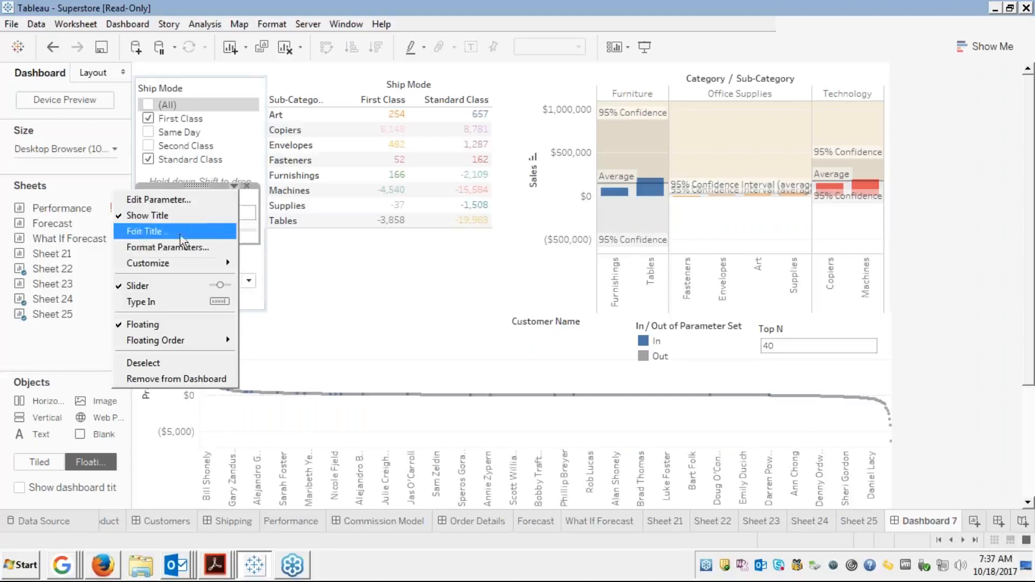
mouse_move(209, 266)
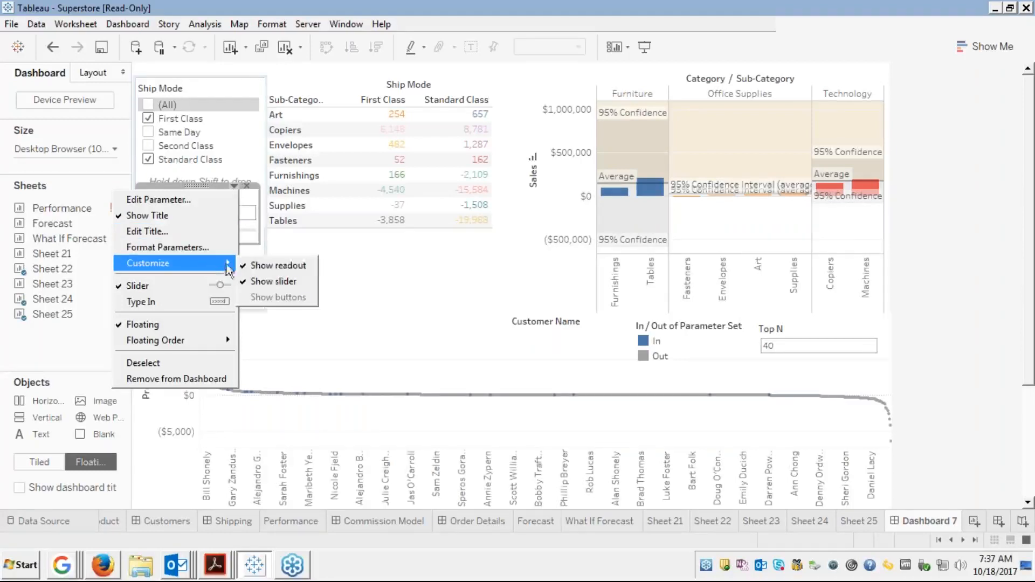
click(384, 323)
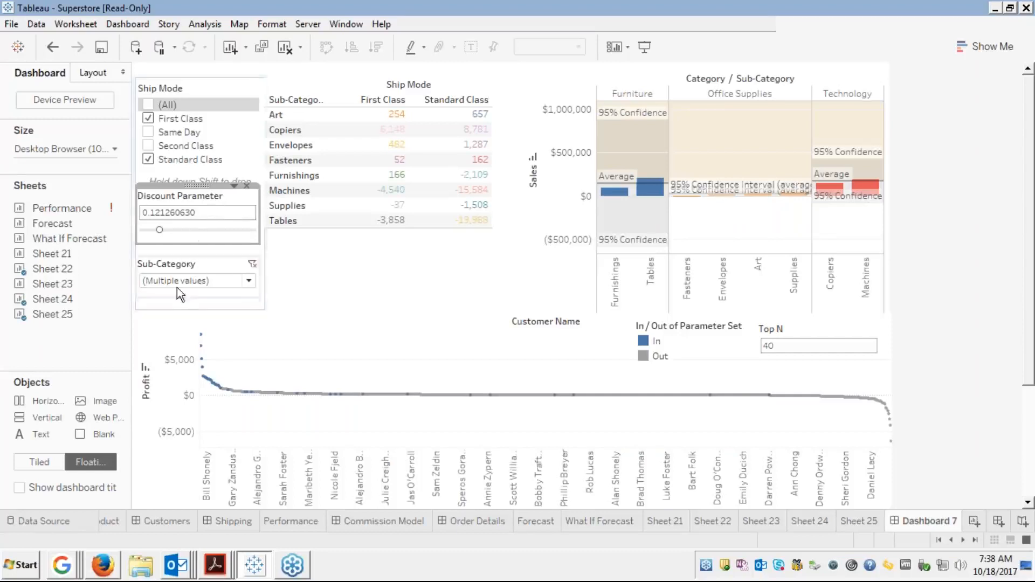
Make the Ship Mode filter apply to all worksheets using related data sources
click(214, 90)
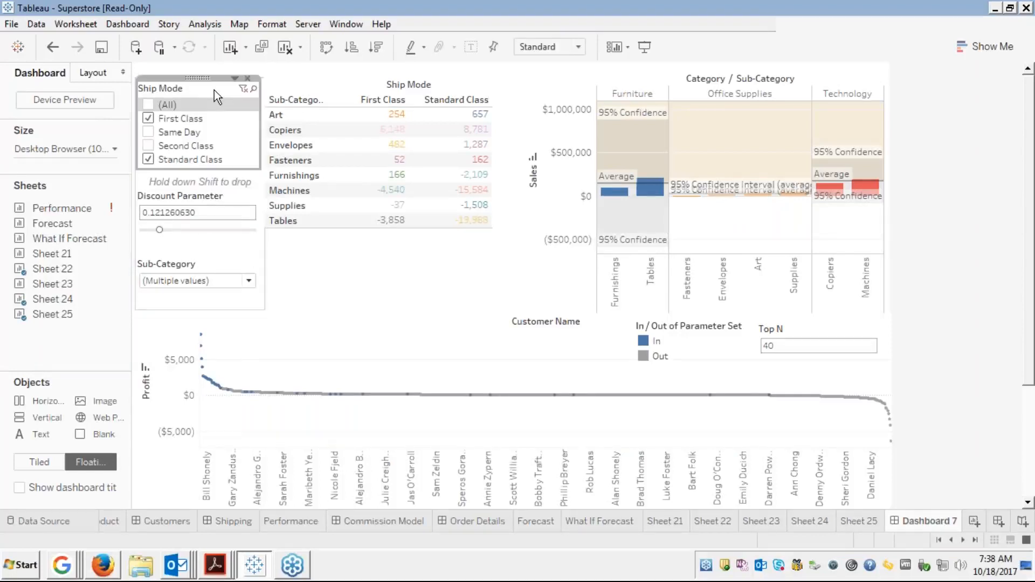
click(233, 79)
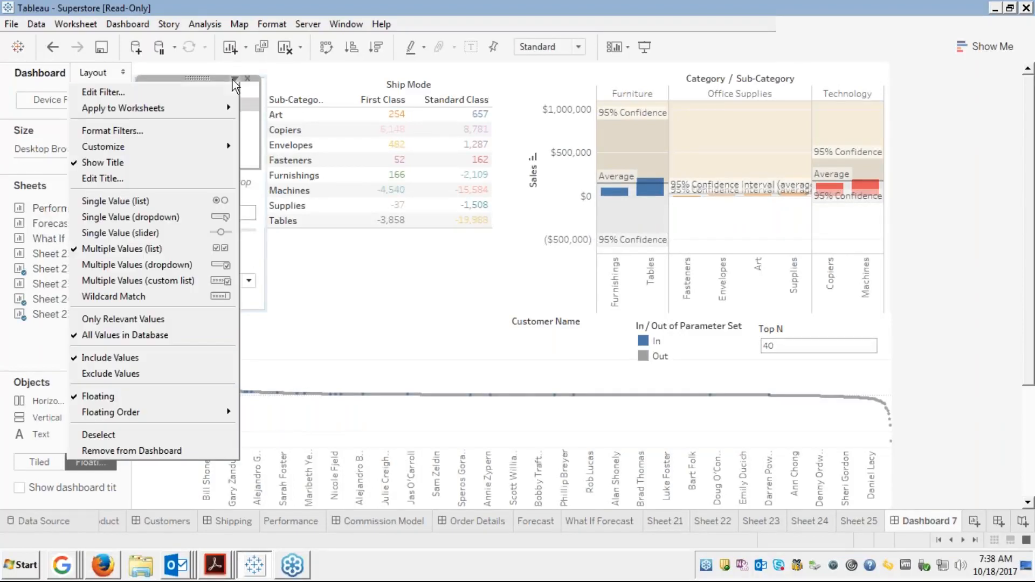
mouse_move(192, 109)
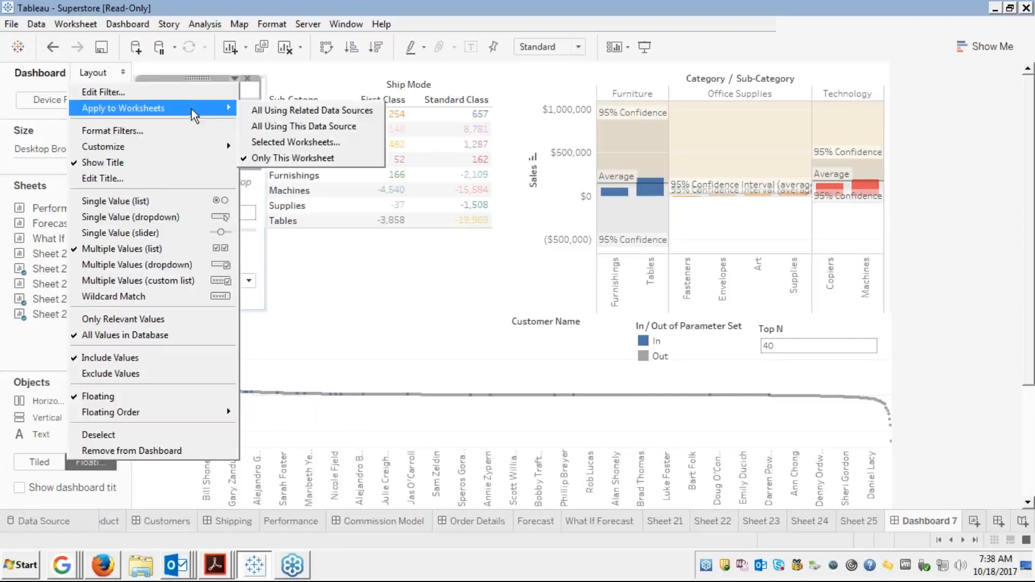
click(254, 106)
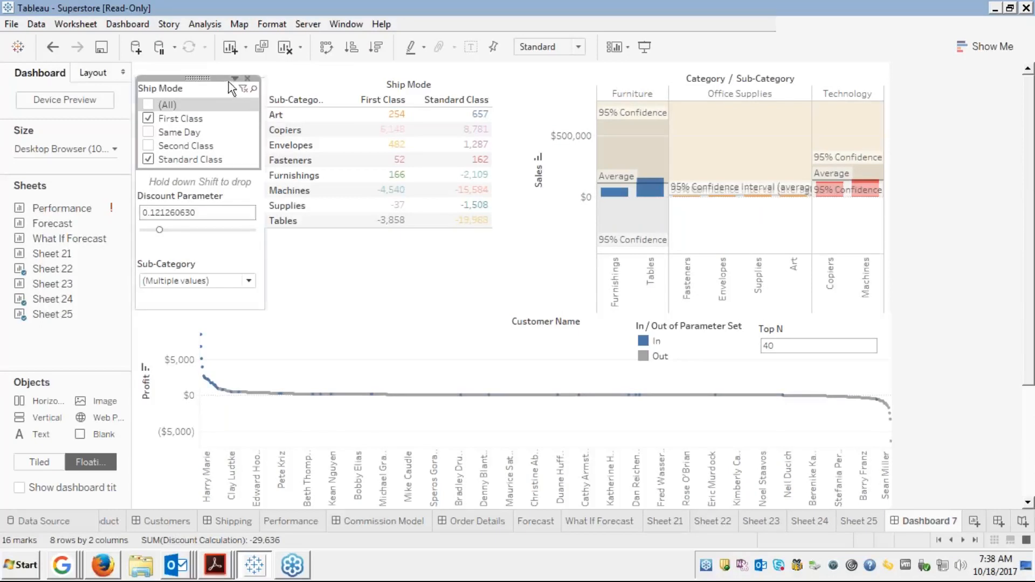
Set both the Ship Mode and Sub-Category filters back to (All)
click(149, 104)
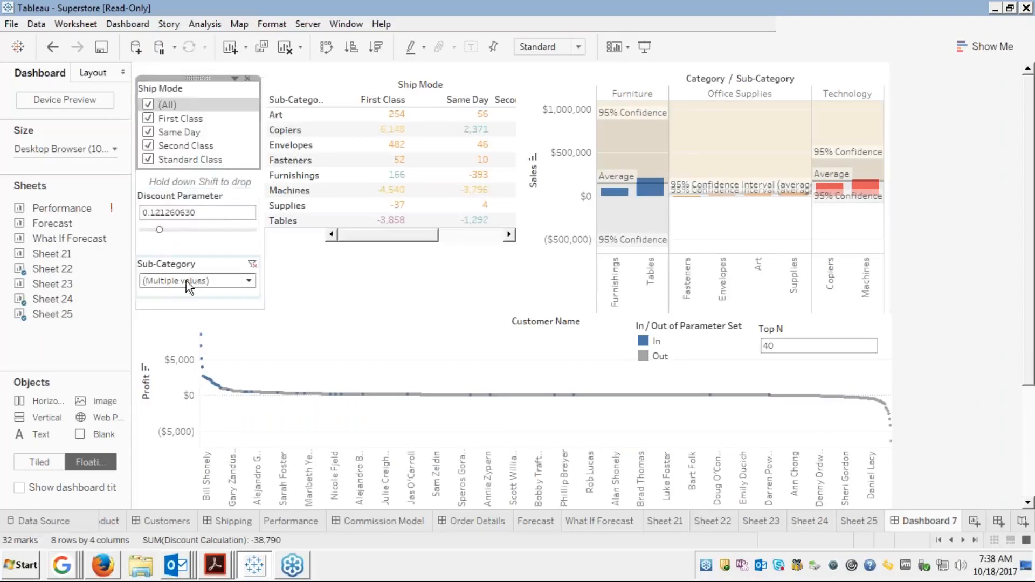
click(200, 282)
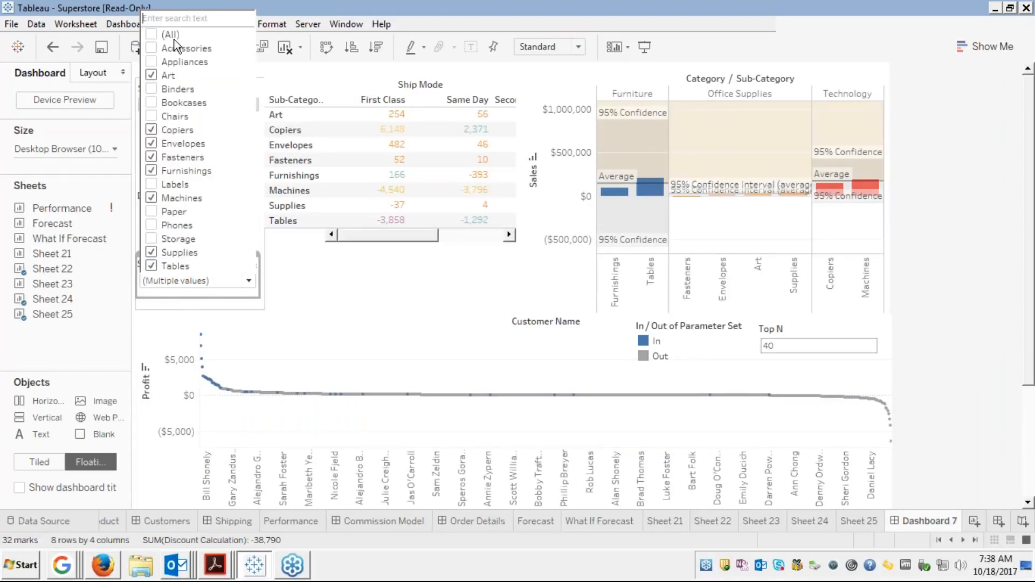
click(152, 34)
Resize the customer profit chart and select the floating Category sales chart
drag(374, 332, 422, 351)
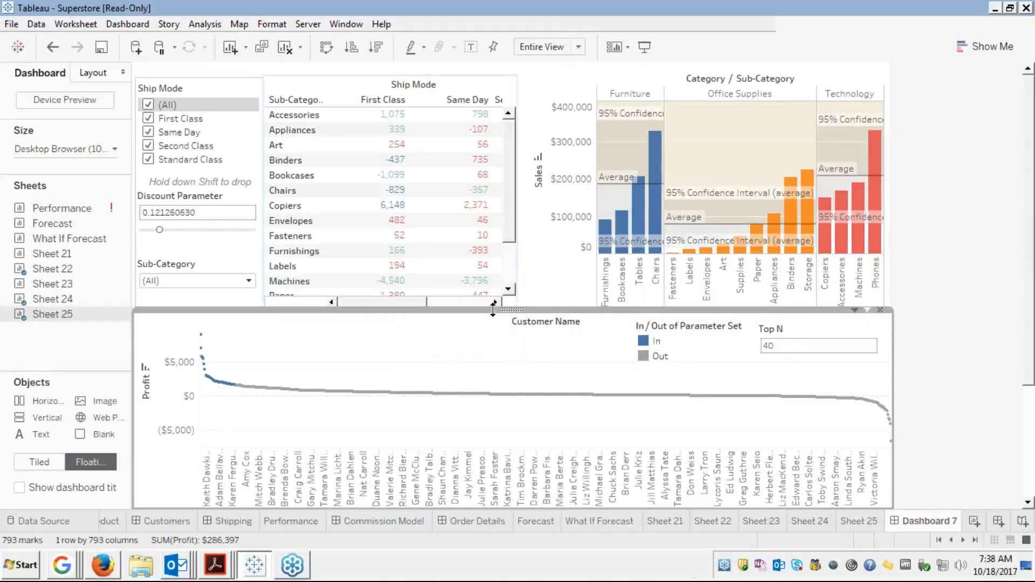
drag(487, 311, 481, 317)
click(541, 276)
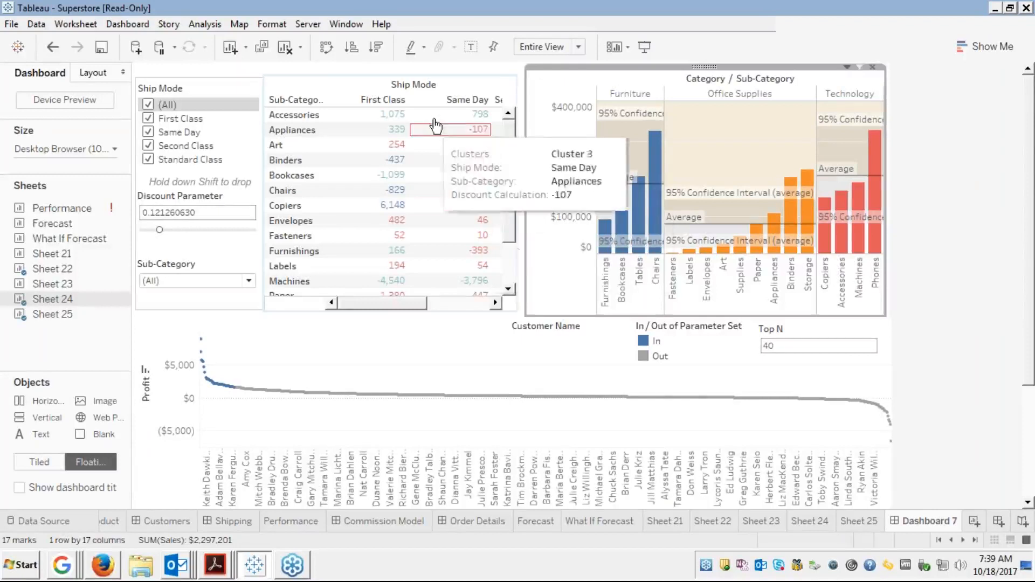
Turn on Use as Filter for the Ship Mode clusters-by-sub-category crosstab
click(448, 82)
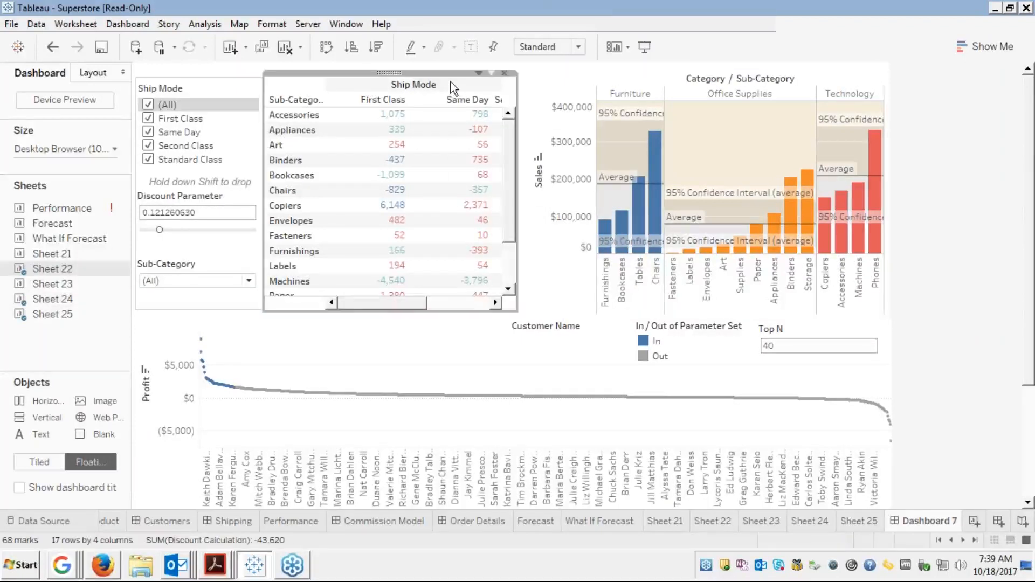
click(477, 74)
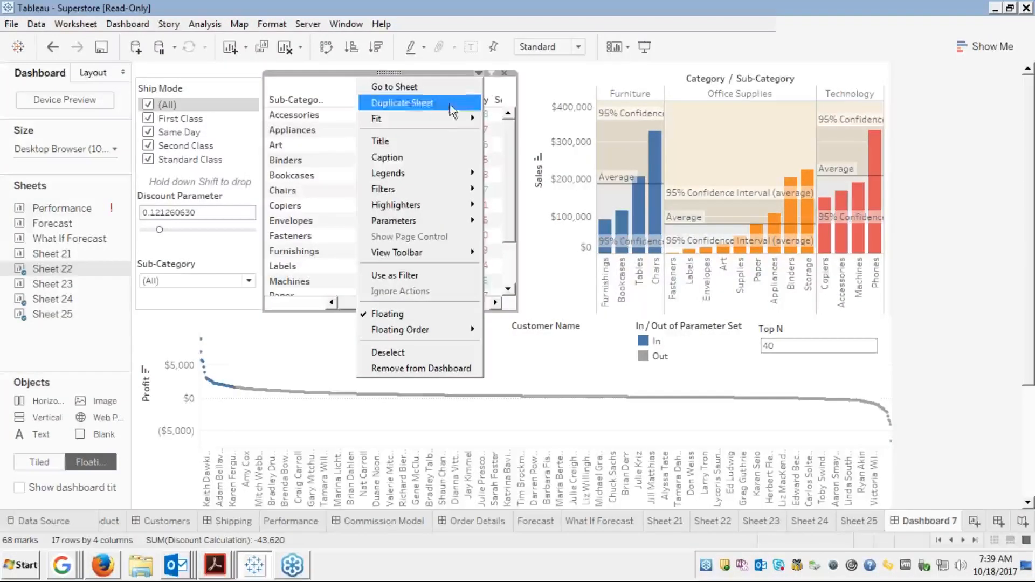
click(393, 275)
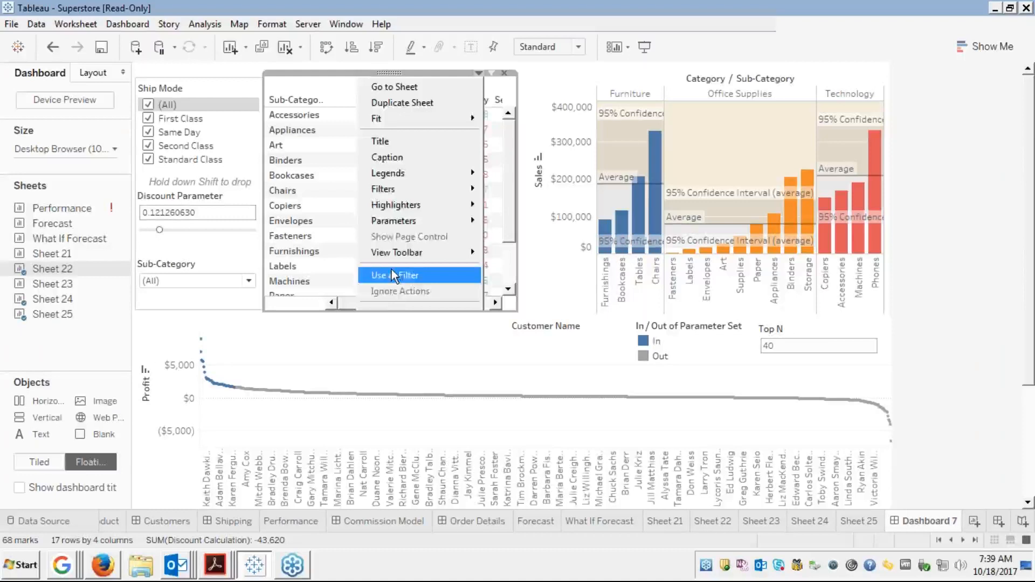
click(392, 273)
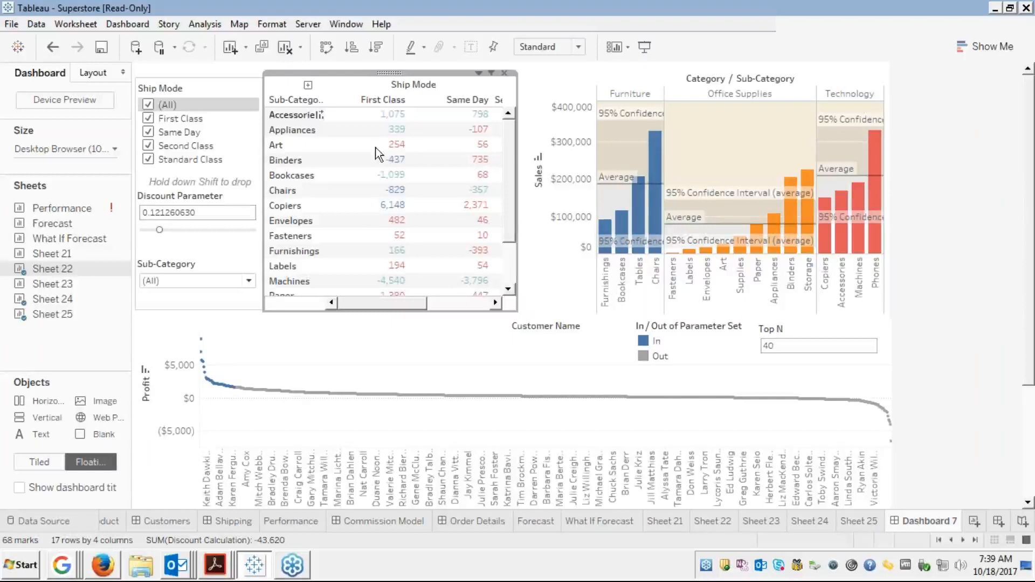
Filter the dashboard to Accessories from the crosstab and toggle the In-set highlight
mouse_move(355, 121)
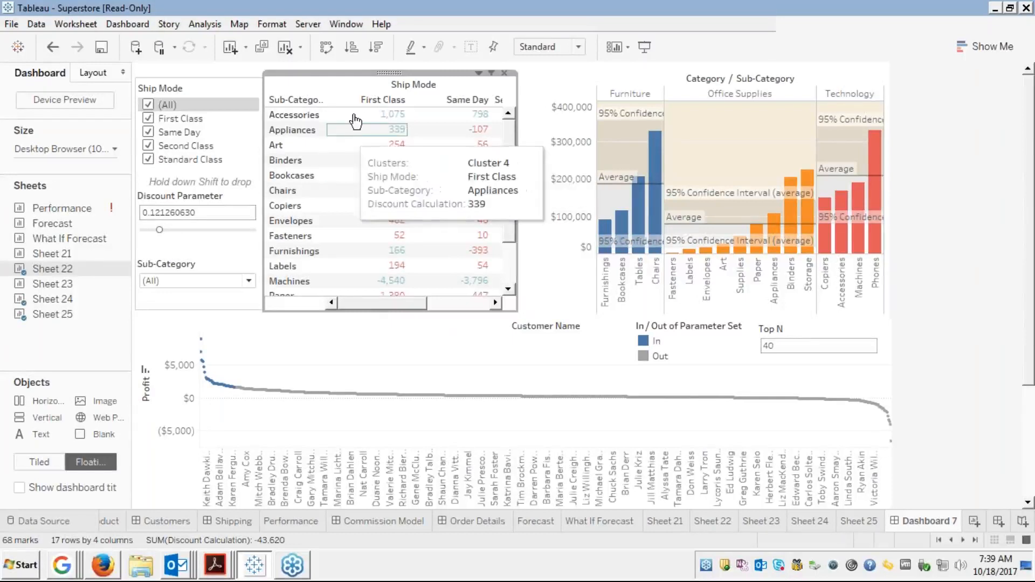
click(318, 115)
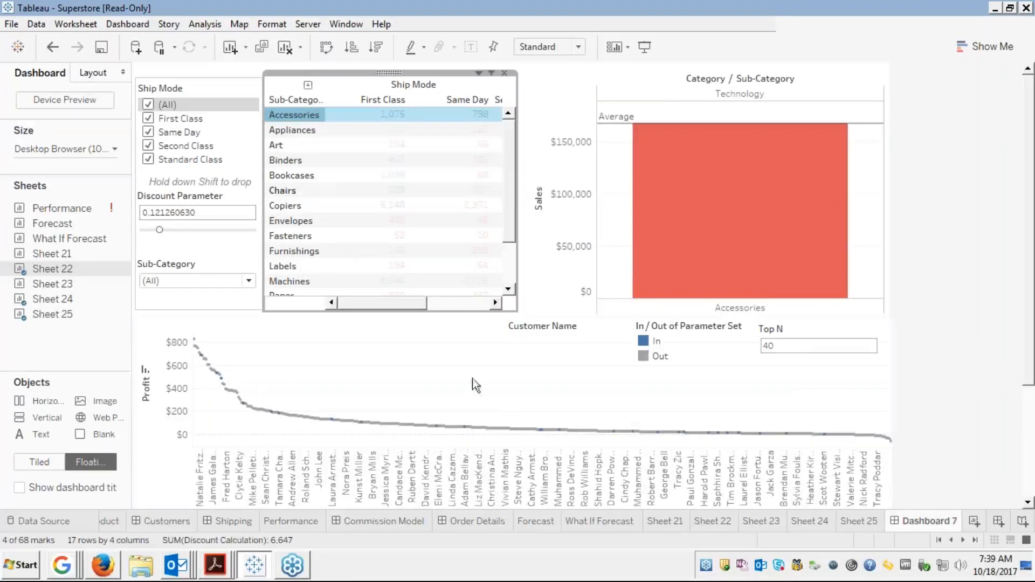
click(646, 339)
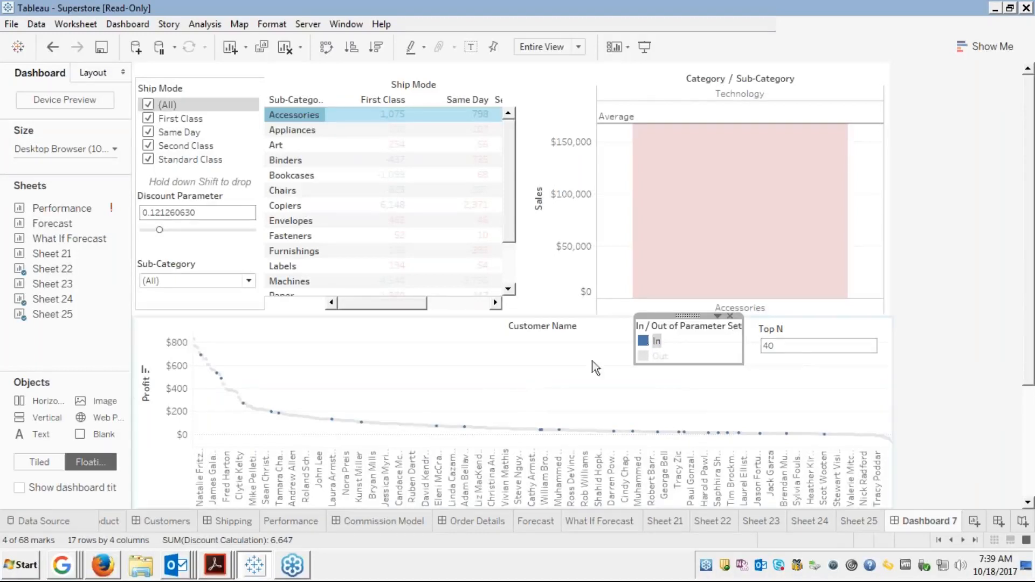
click(656, 341)
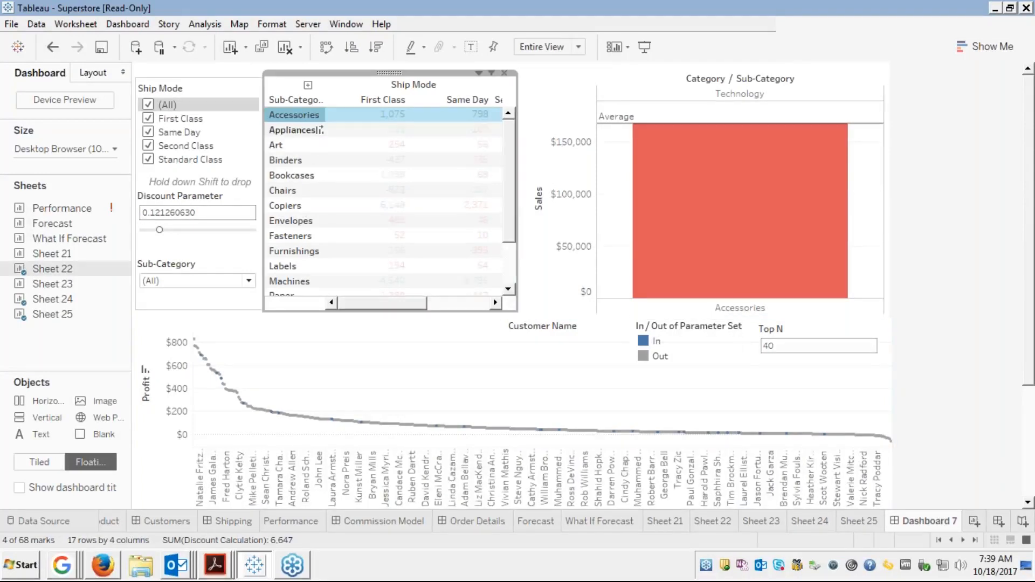
Filter the dashboard to Appliances and highlight its In-set customers on the profit chart
click(320, 130)
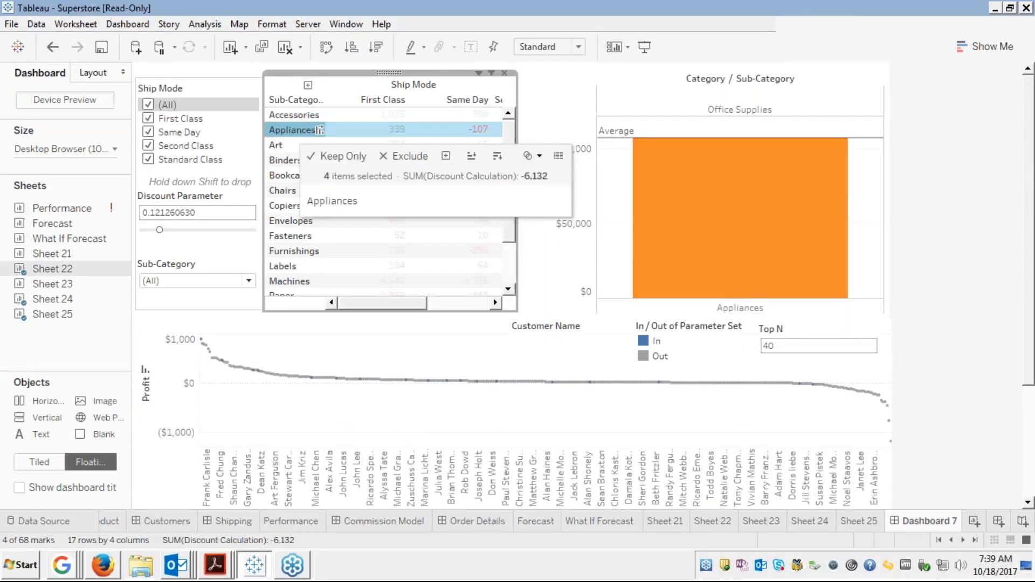
mouse_move(732, 174)
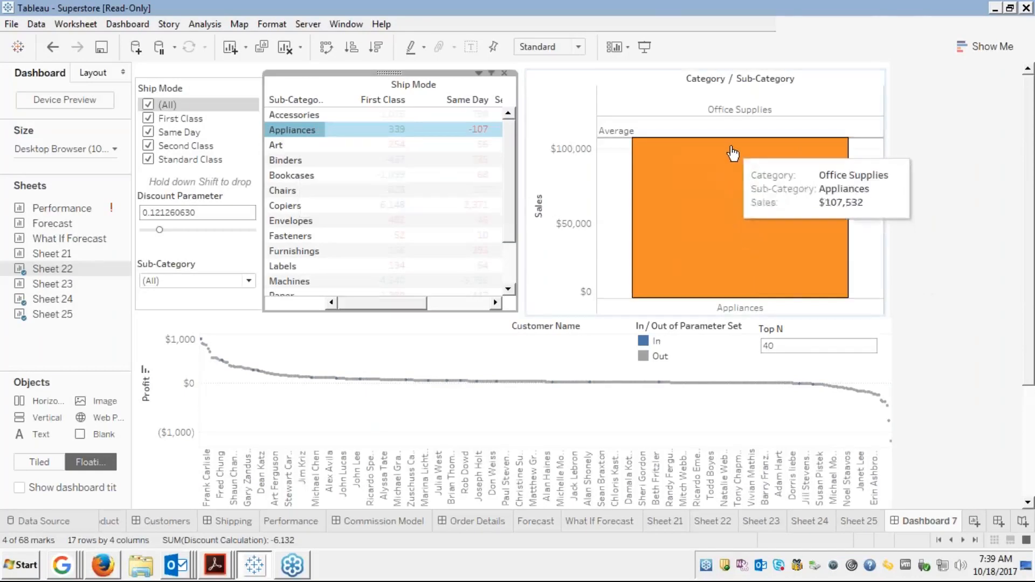
mouse_move(271, 380)
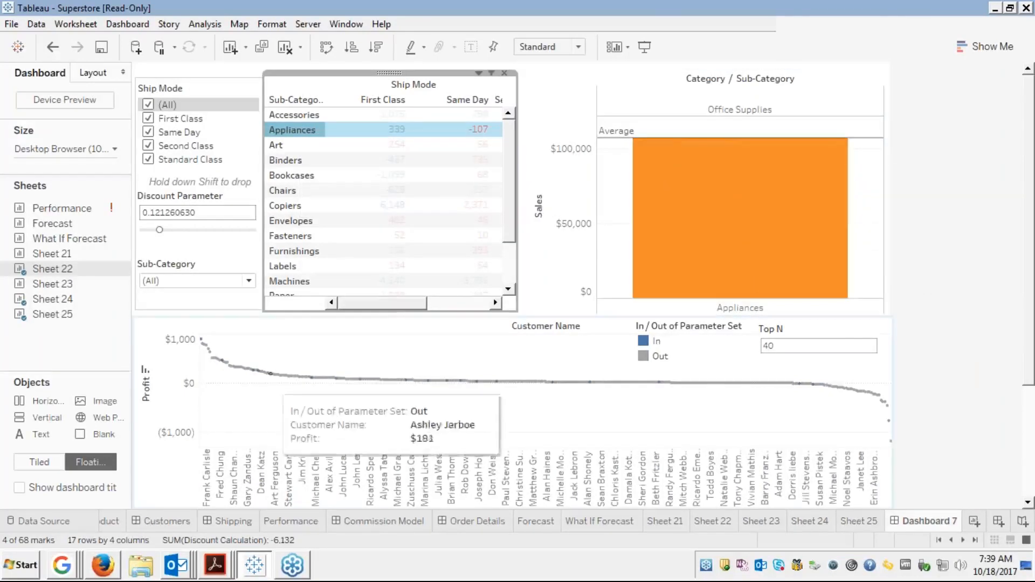
mouse_move(203, 345)
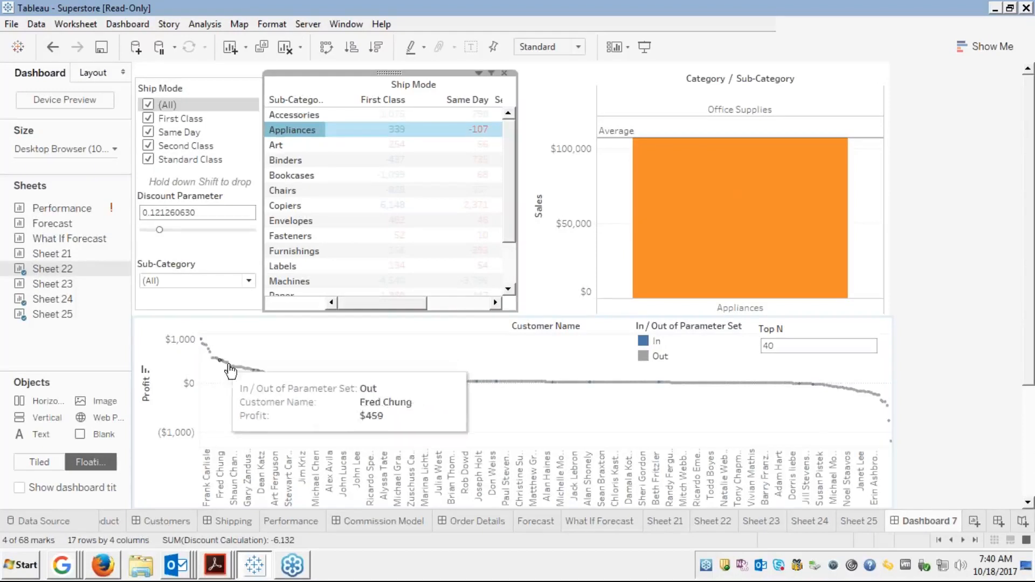
click(650, 342)
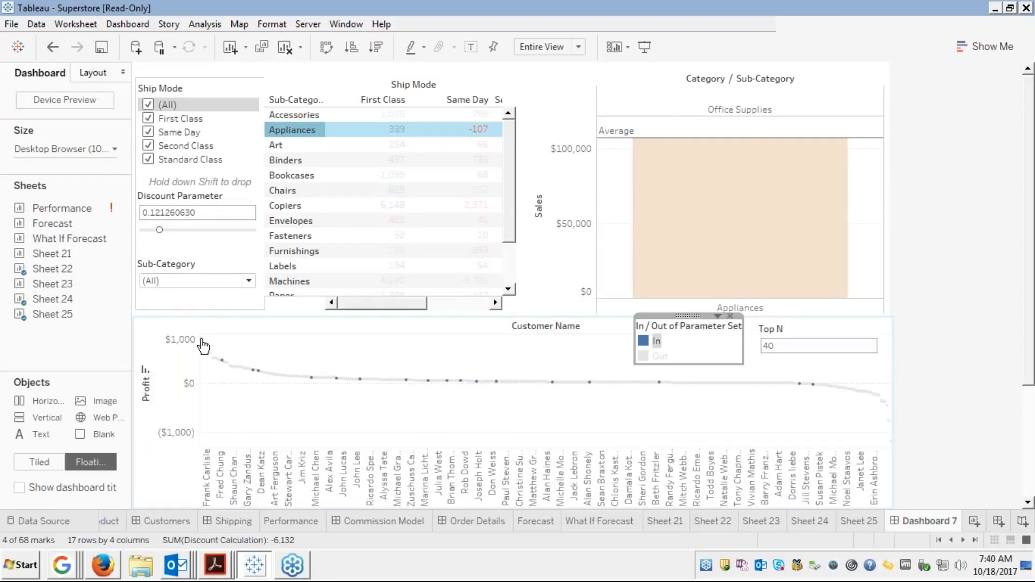
mouse_move(224, 365)
Filter the charts to Fasteners, then Labels, clearing each selection to restore all sub-categories
click(291, 236)
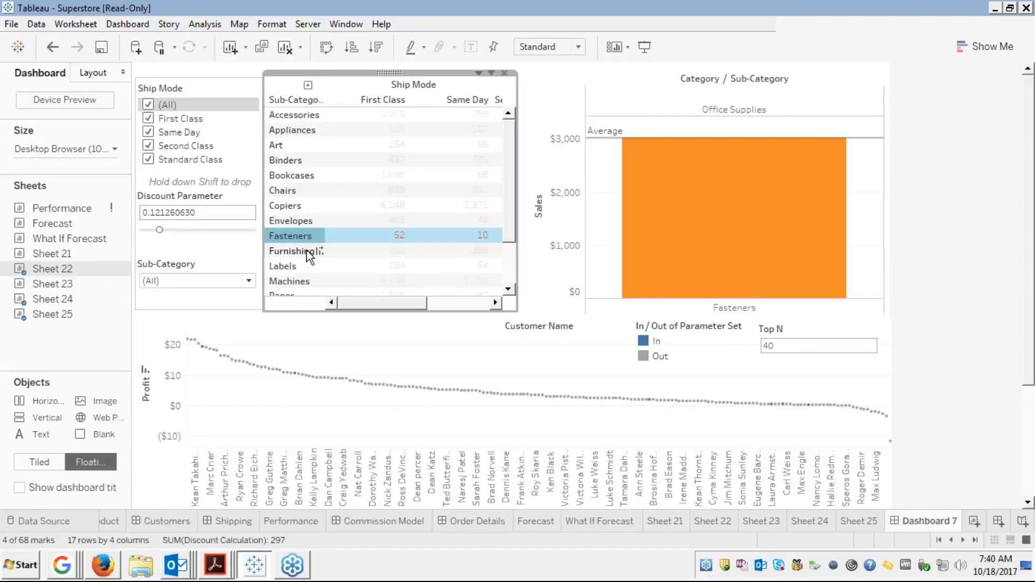
click(313, 236)
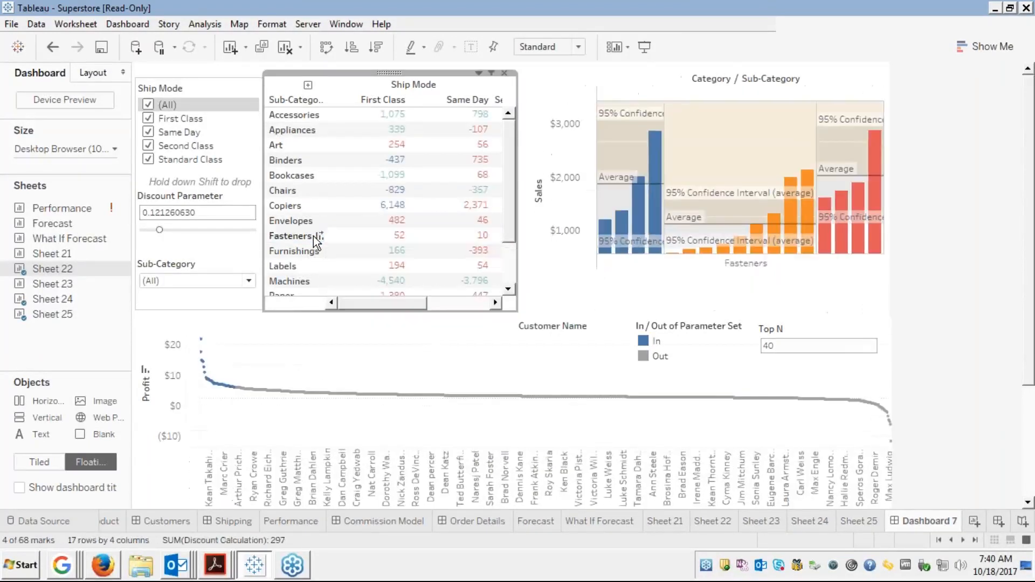
click(315, 238)
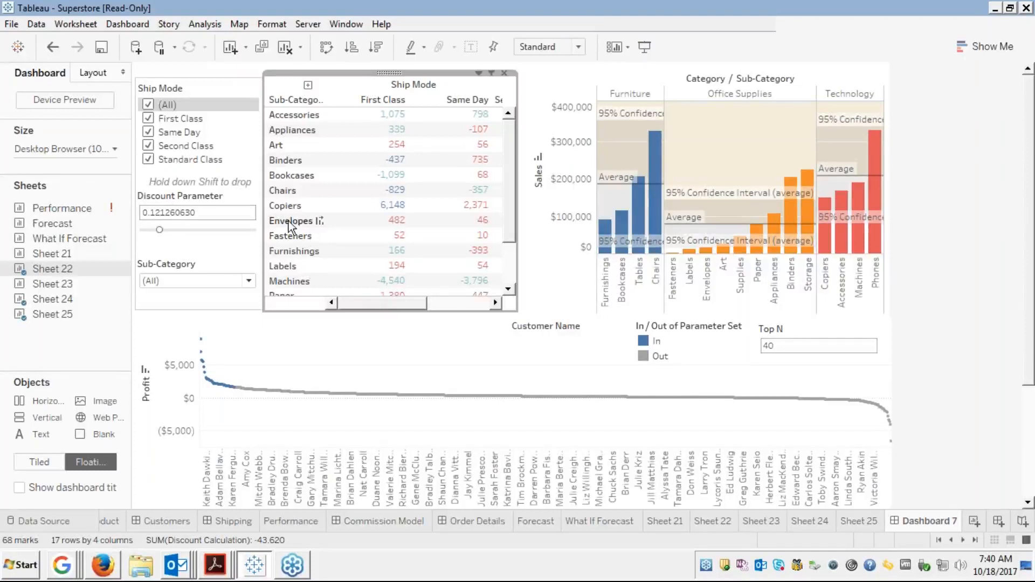
click(318, 265)
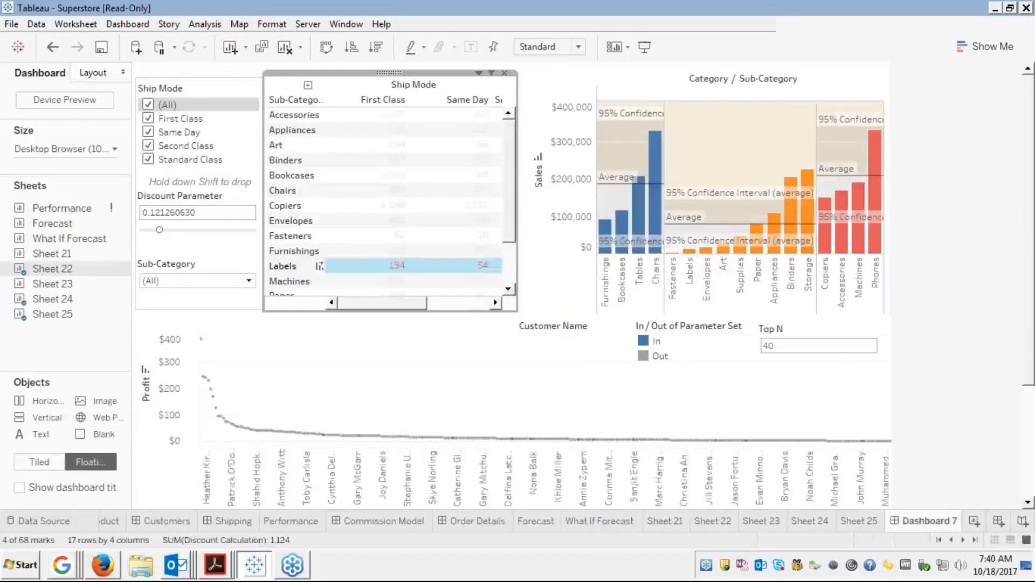
click(325, 269)
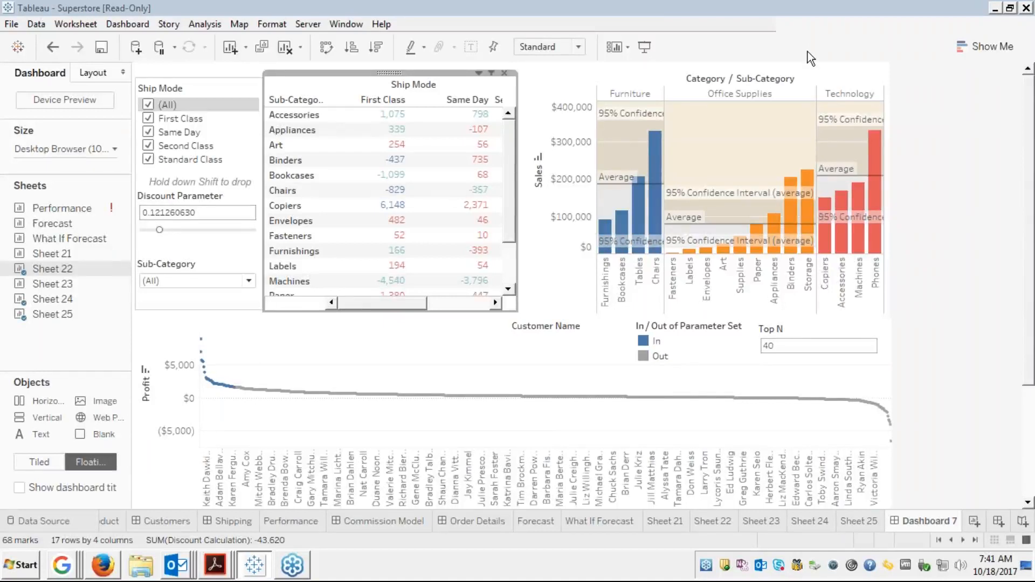
click(806, 205)
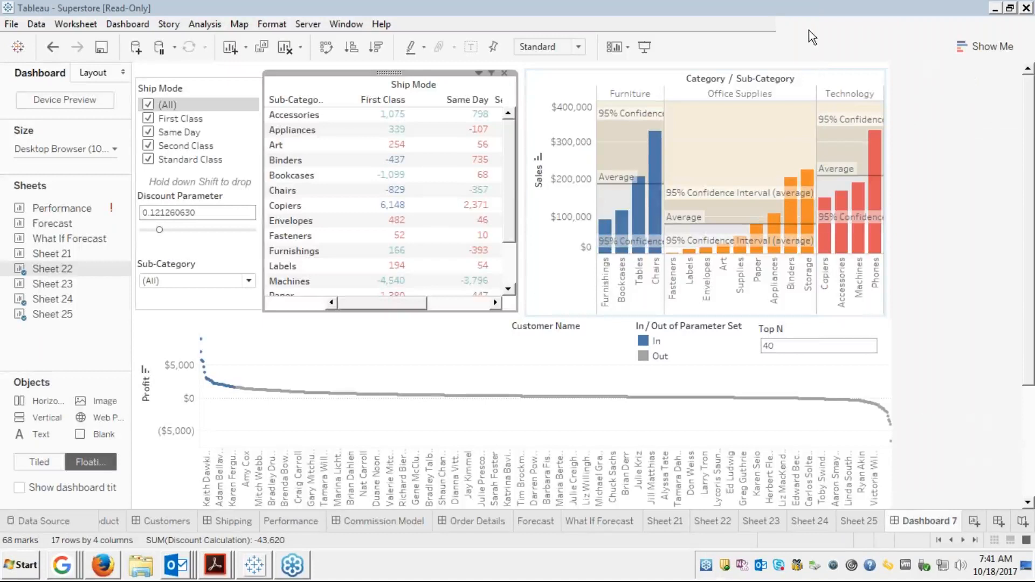
click(480, 73)
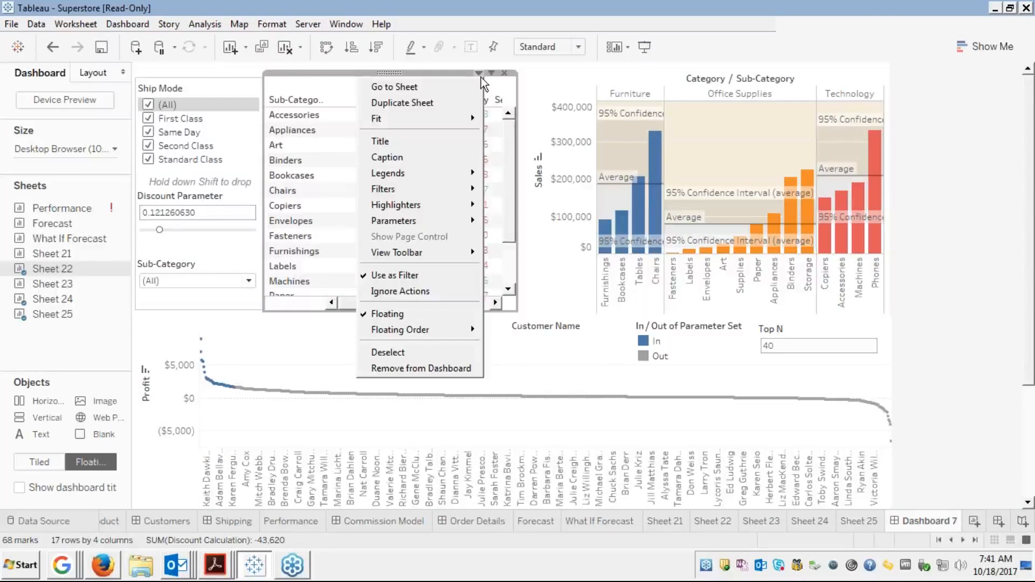
mouse_move(412, 210)
click(571, 356)
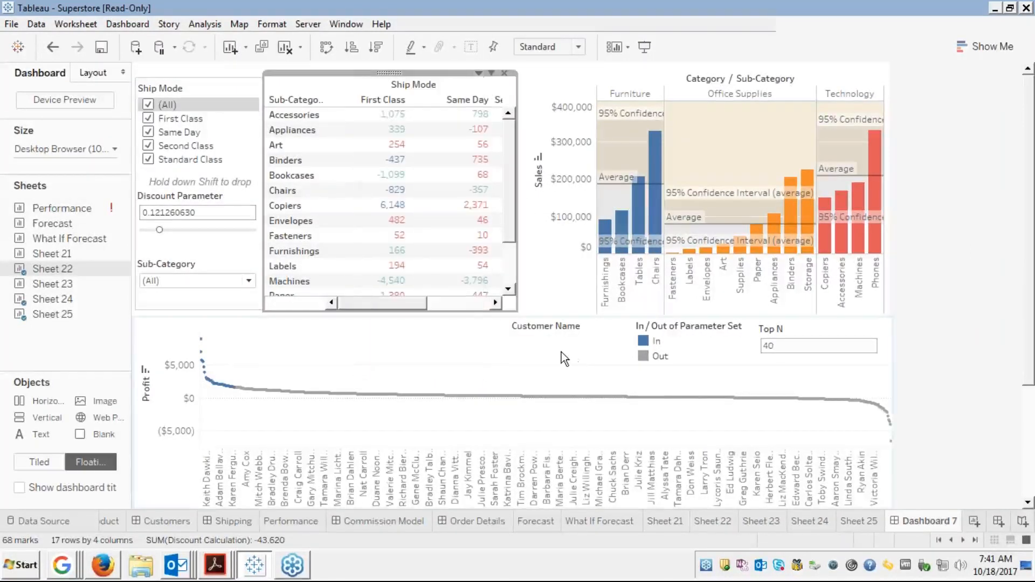
click(415, 344)
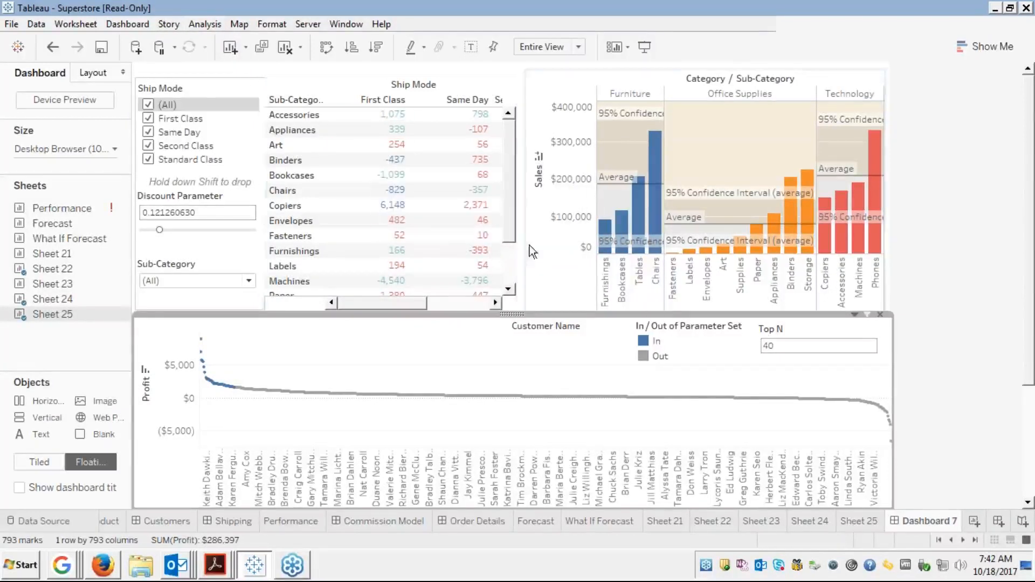
click(135, 25)
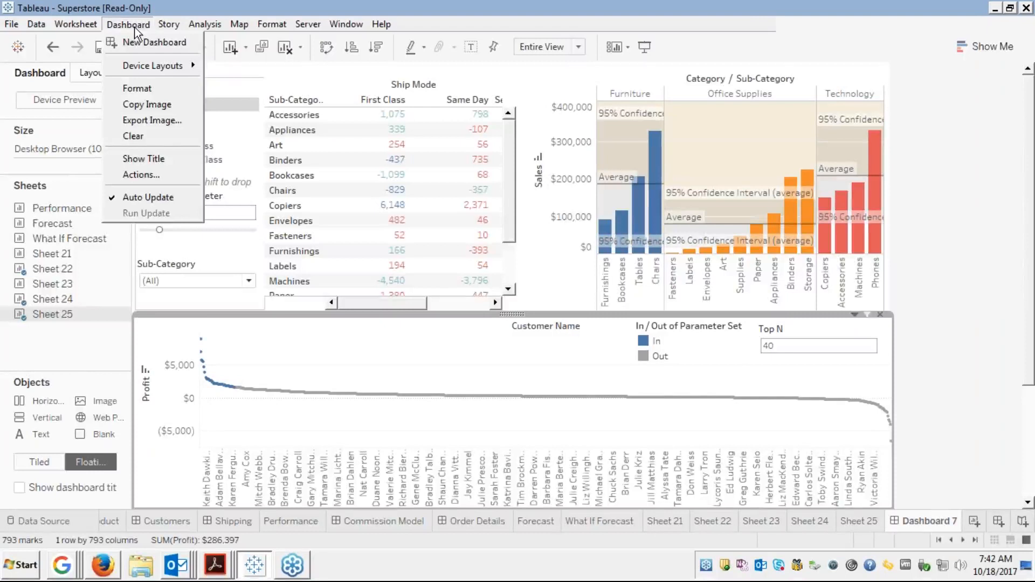
click(138, 88)
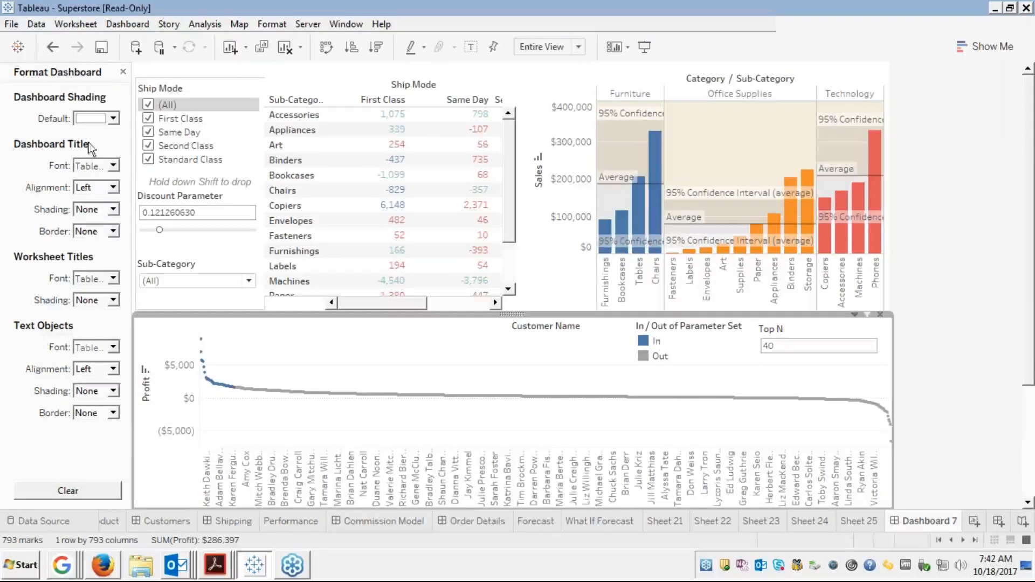
click(123, 72)
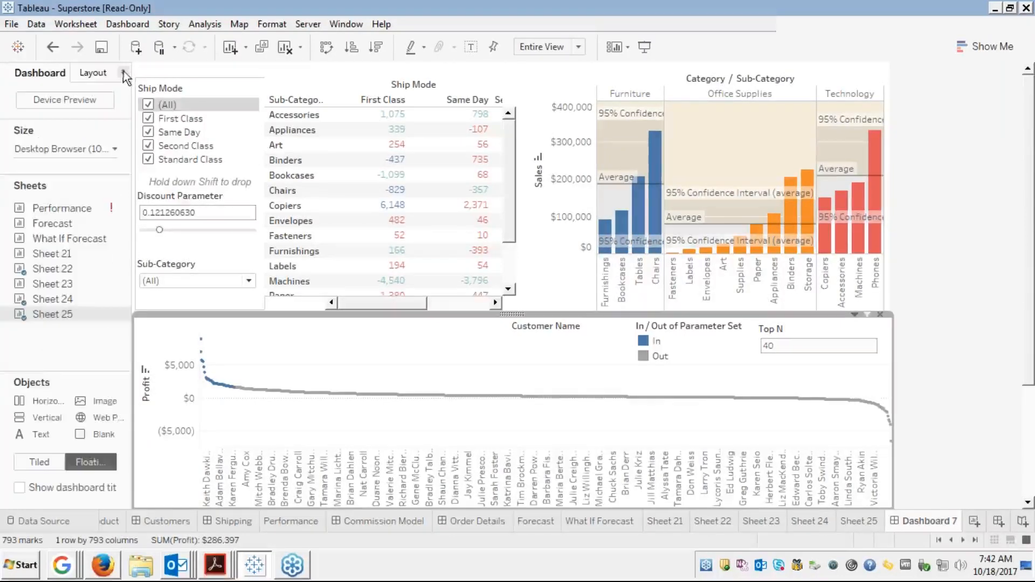
Open the Dashboard Actions dialog (Ctrl+Shift+D) to list Filter 1 (generated) and Filter Region
click(128, 25)
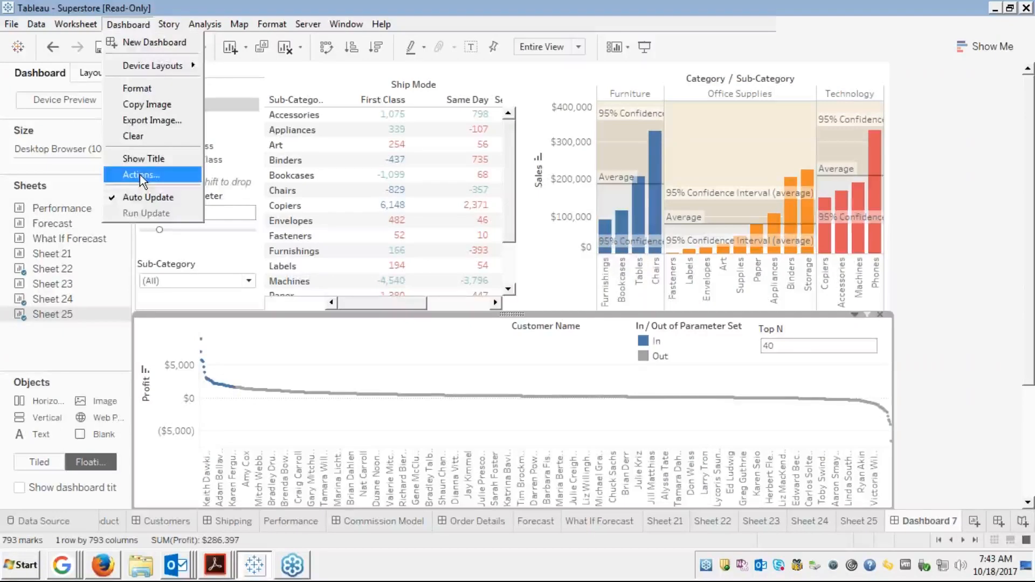
click(141, 175)
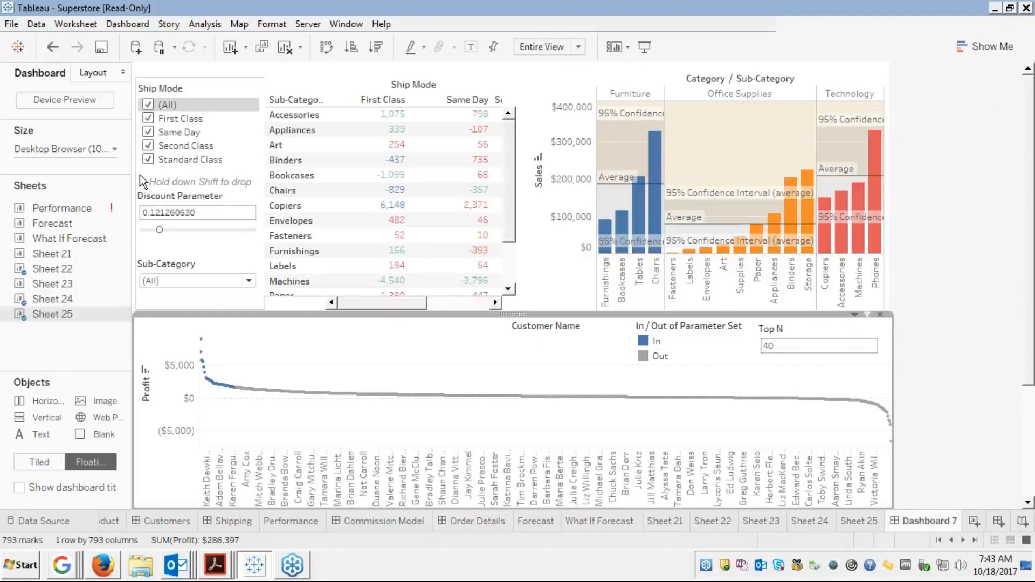
key(ctrl+shift+d)
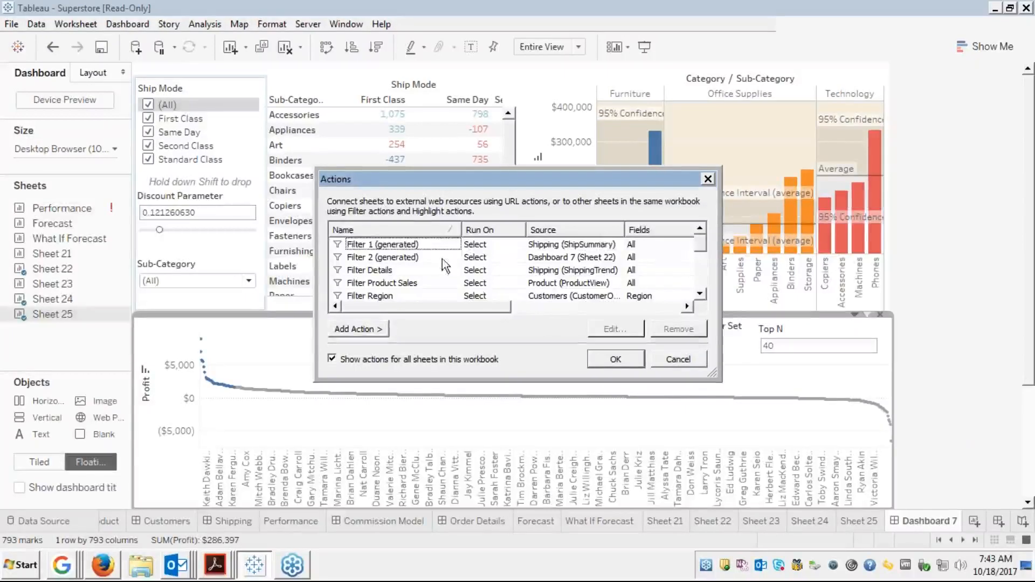
Inspect Filter 1 (generated) in the Edit Filter Action dialog, then cancel both dialogs unchanged
click(406, 245)
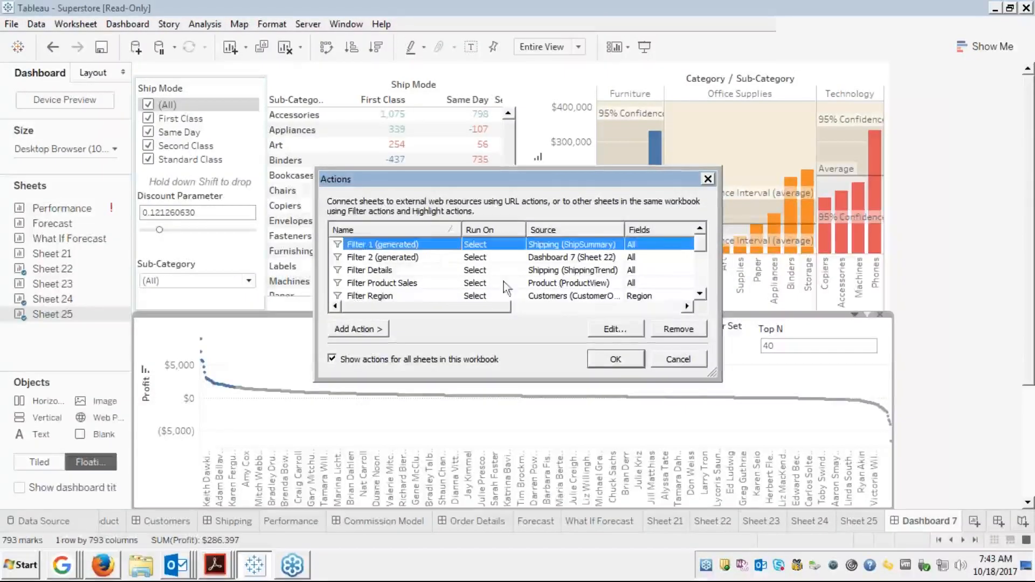
click(619, 328)
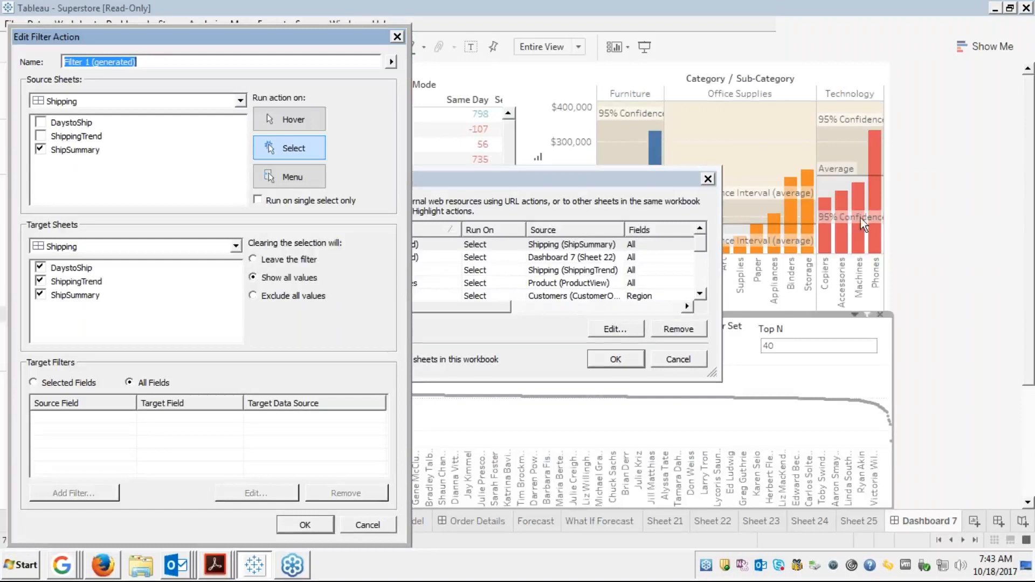
click(1026, 207)
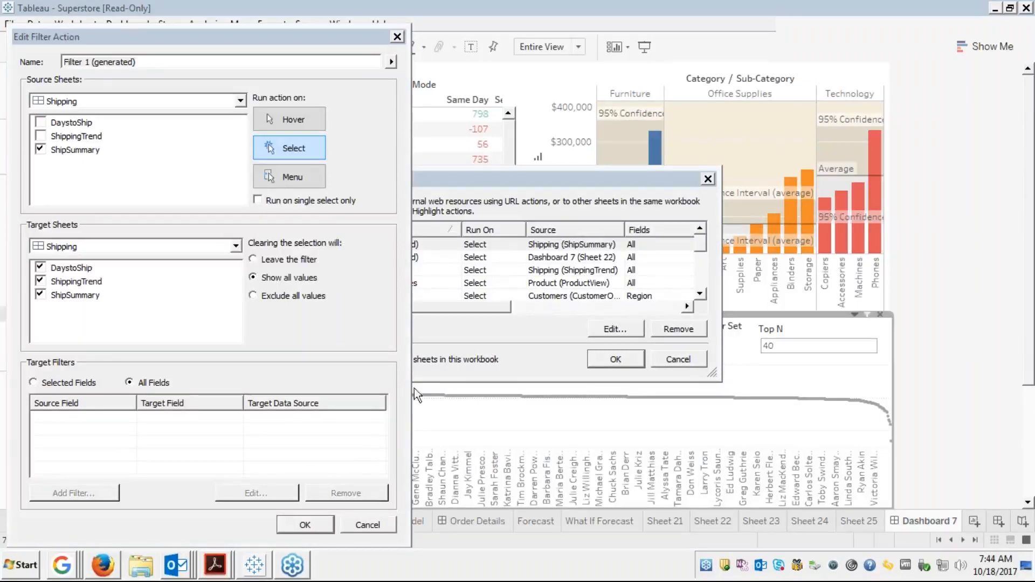
click(368, 525)
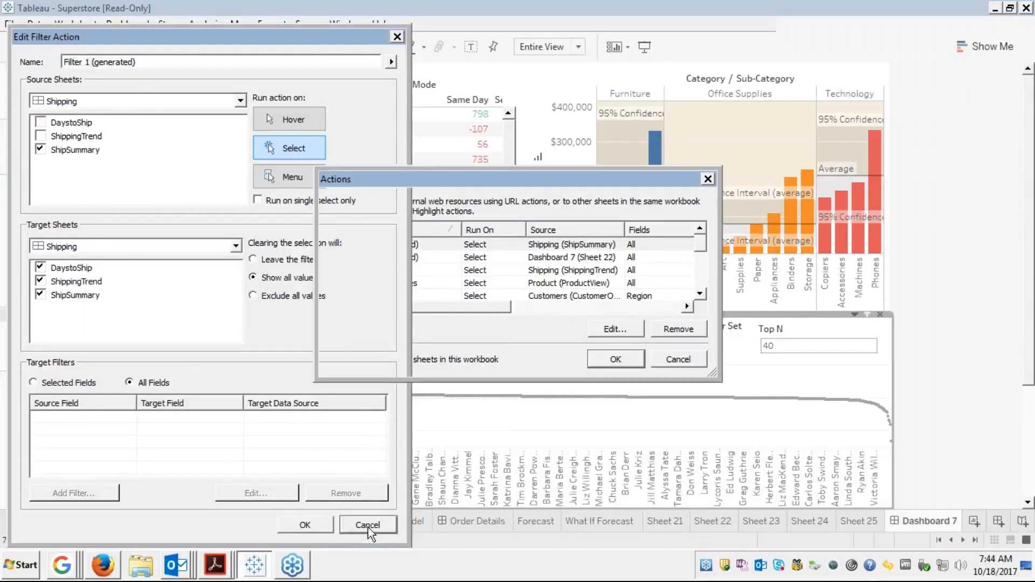
click(683, 355)
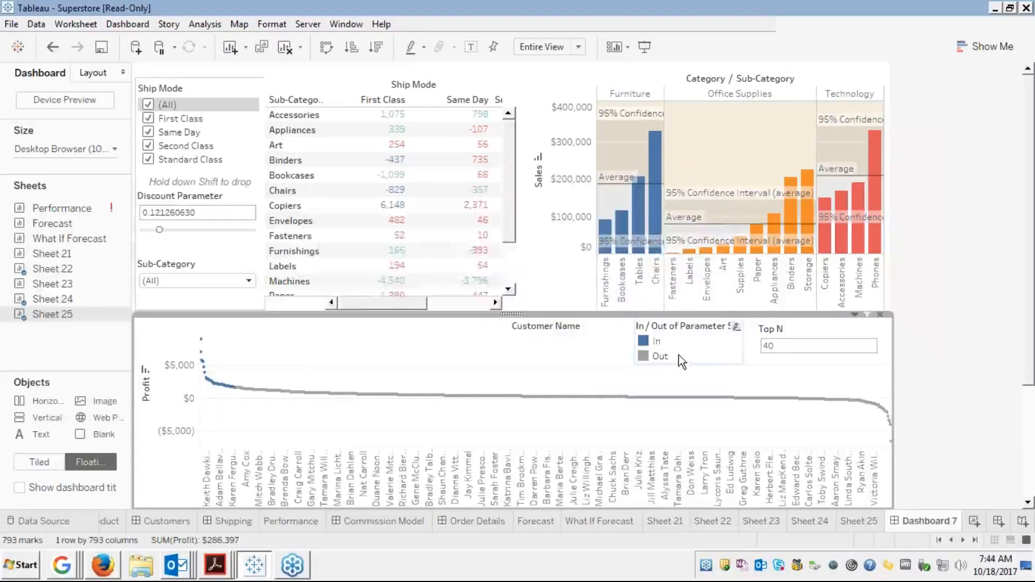
Reopen the Actions dialog and select the Filter 1 (generated) action
click(131, 27)
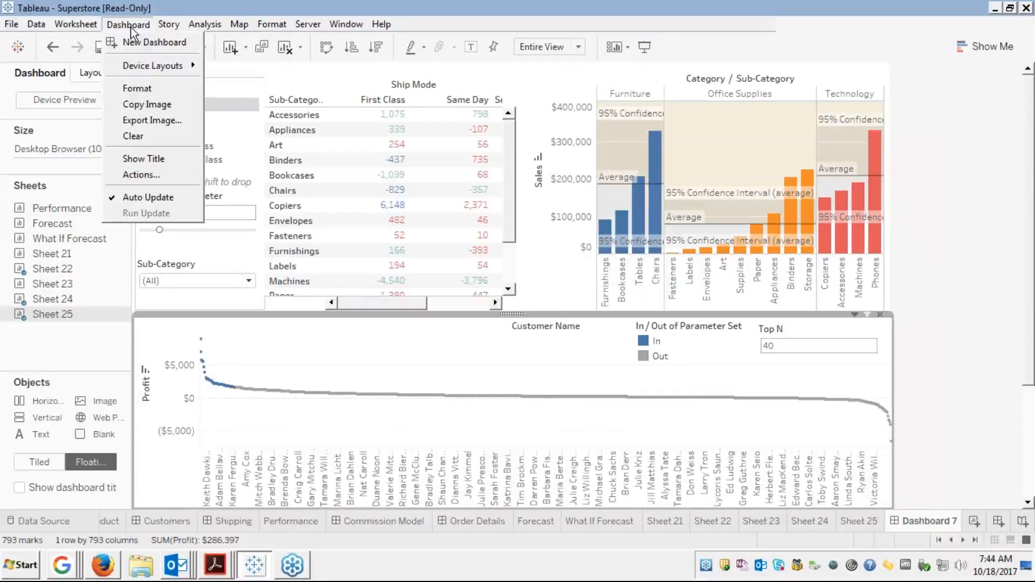
click(140, 174)
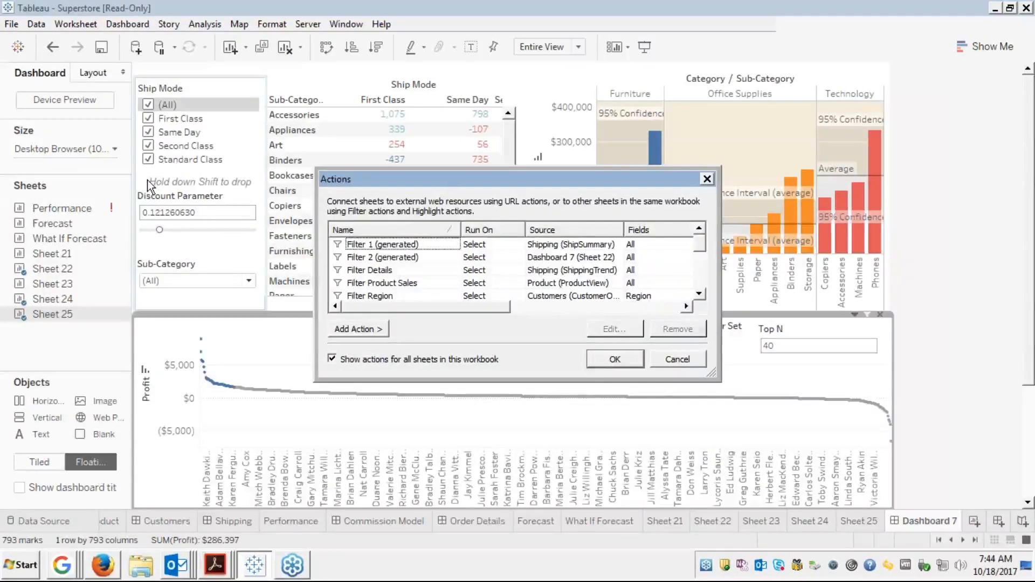
click(439, 247)
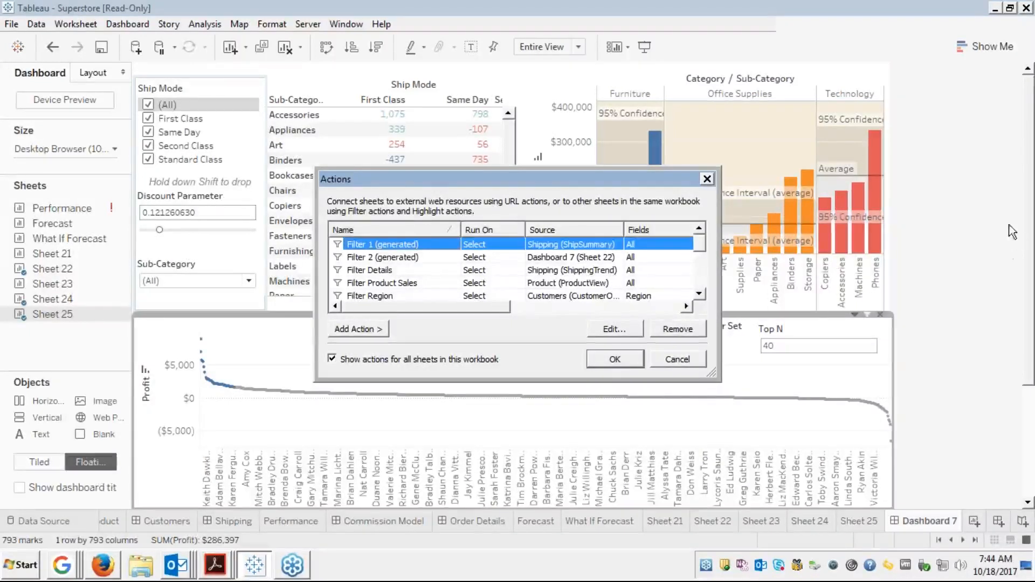
click(1017, 210)
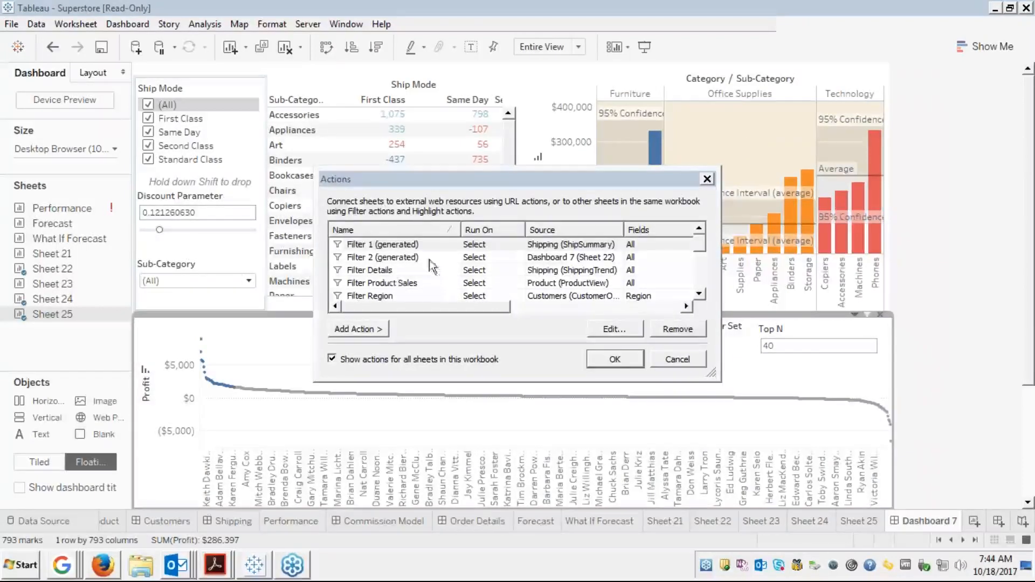
Review Filter Details and the rest of the actions list, close it unchanged, and select the Ship Mode crosstab
click(384, 270)
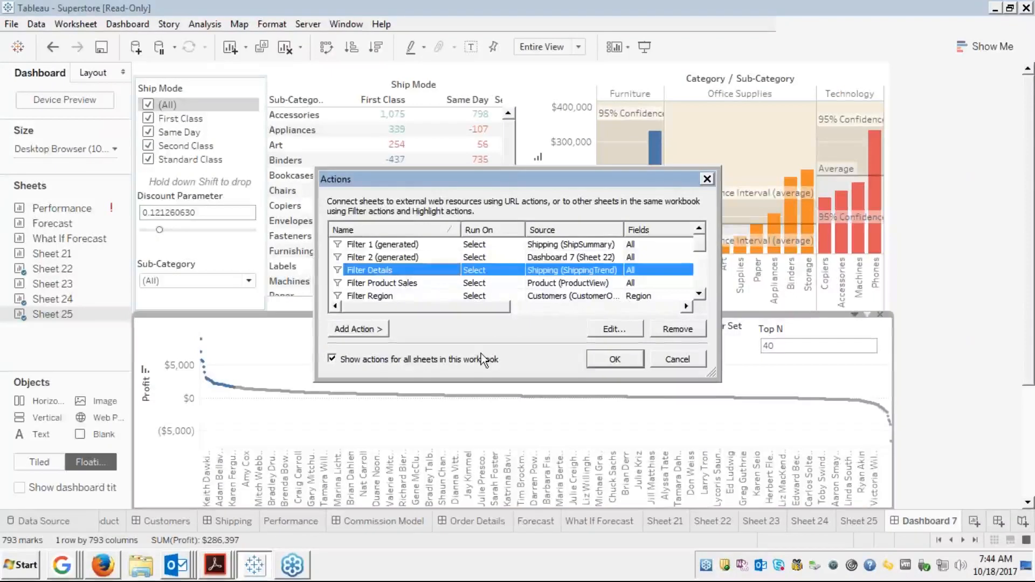
click(699, 294)
click(699, 295)
click(699, 294)
click(699, 294)
click(699, 295)
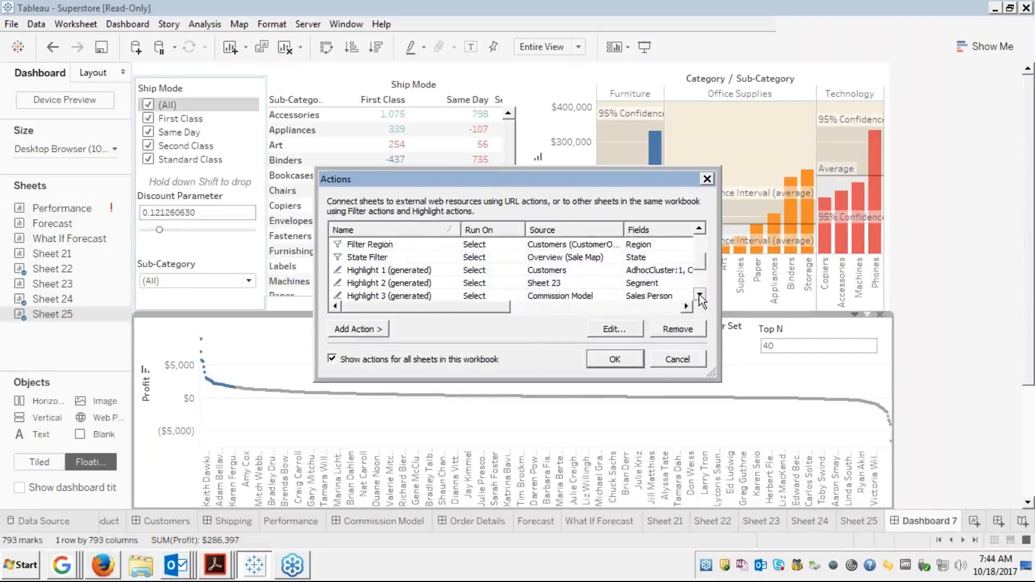
click(700, 295)
click(700, 295)
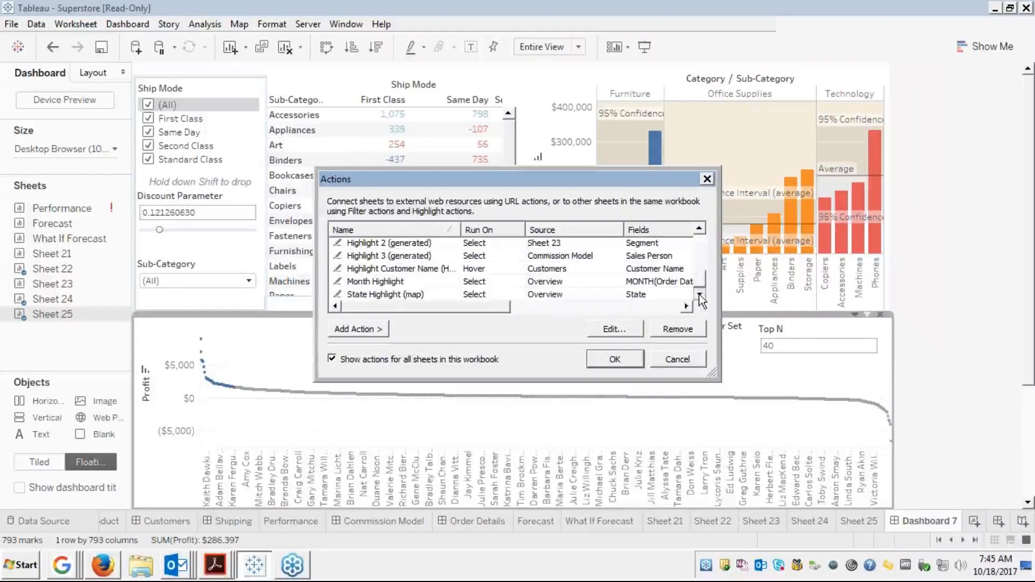
click(677, 359)
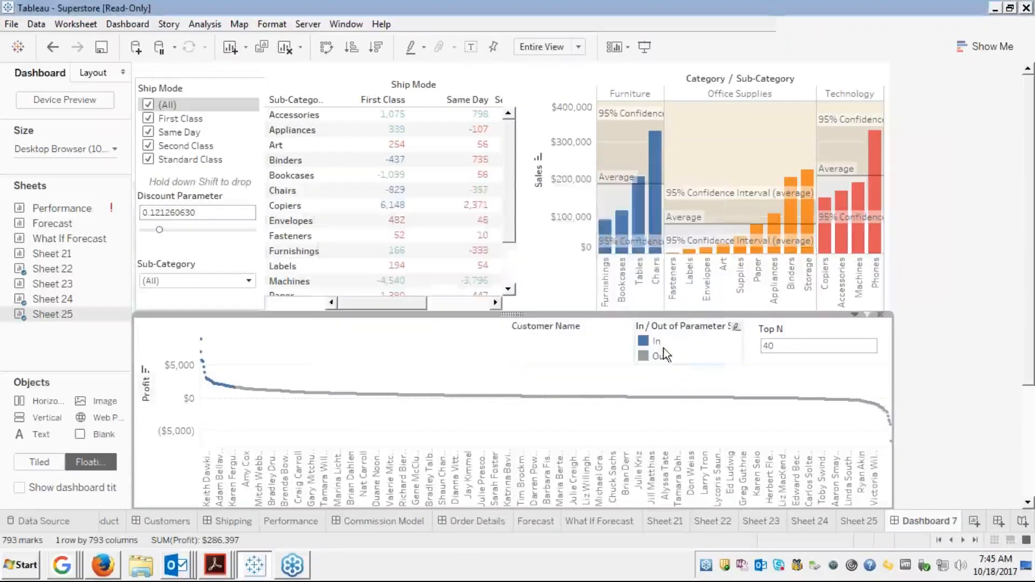
click(468, 83)
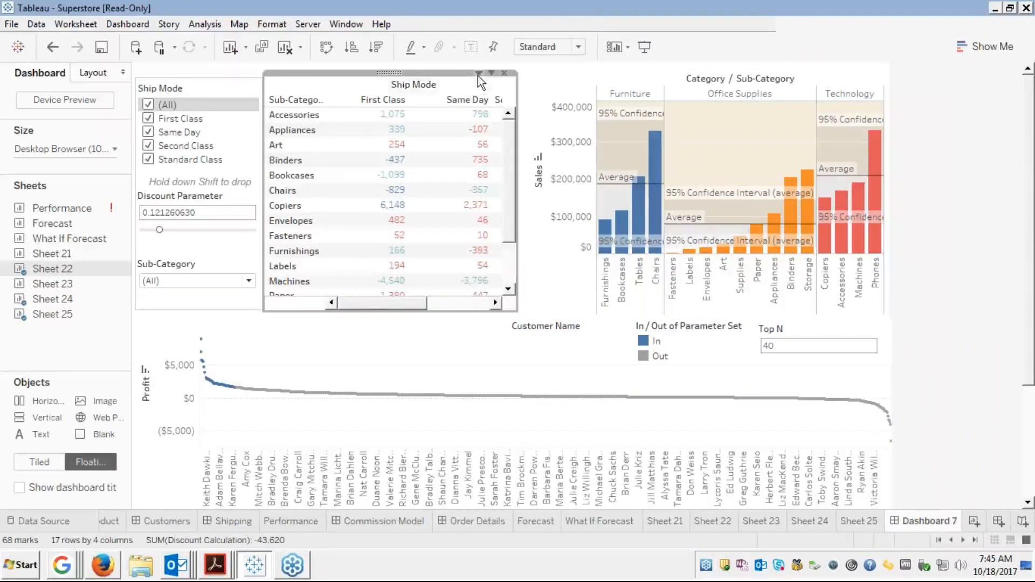
Turn off Use as Filter on the Ship Mode crosstab
click(478, 74)
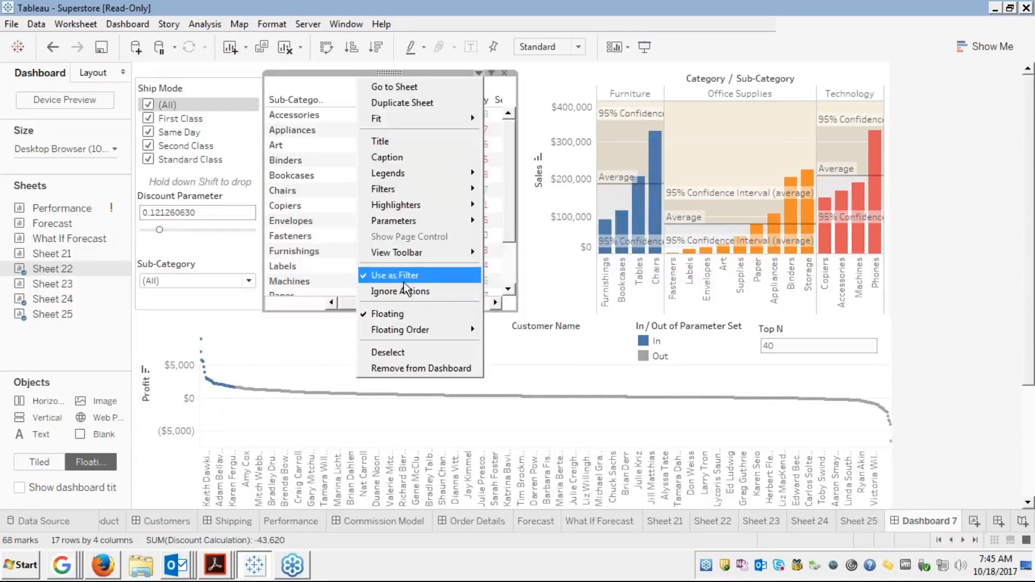
click(390, 276)
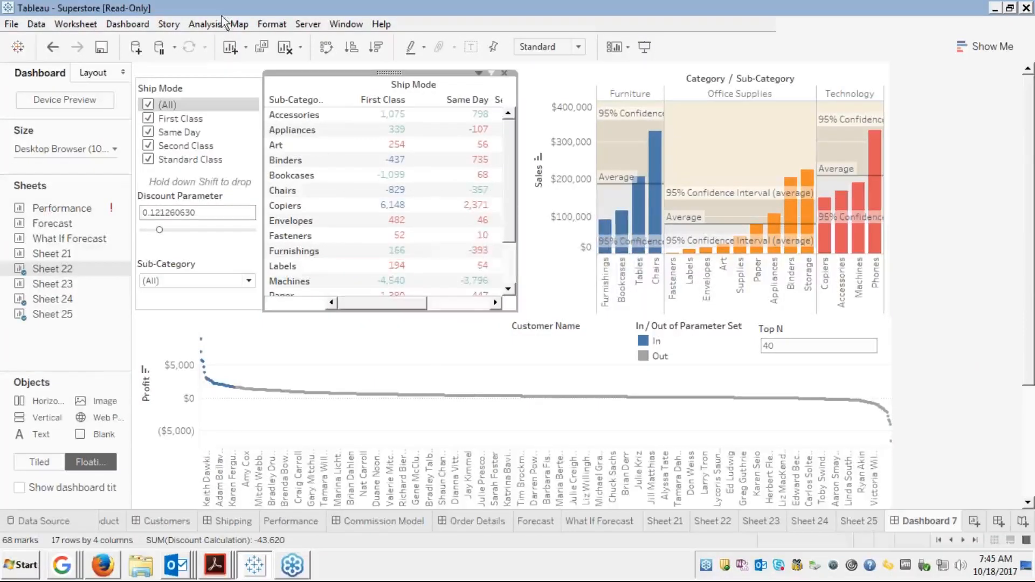
click(129, 24)
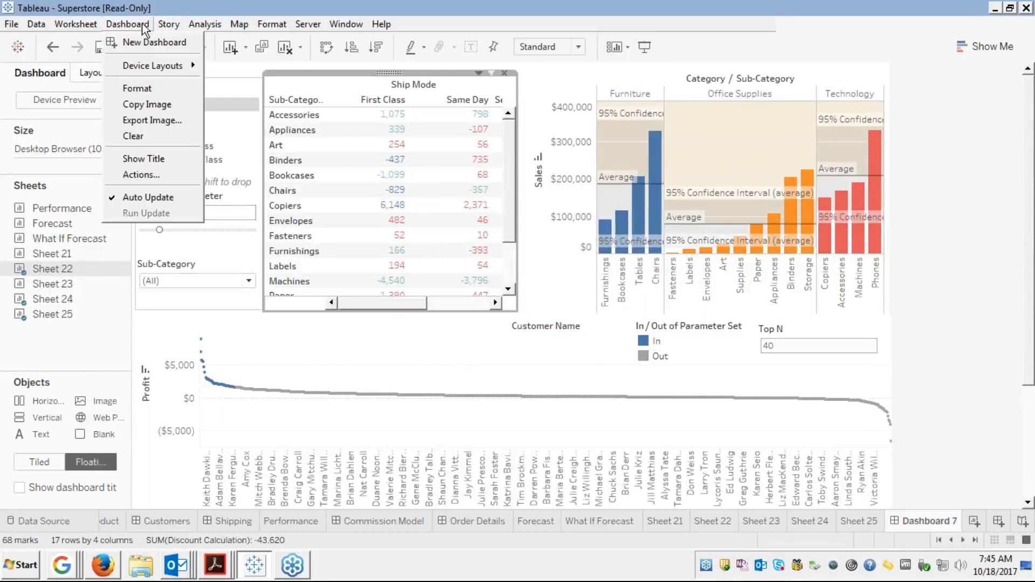
Open the Actions list and select Filter 1 (generated)
click(131, 173)
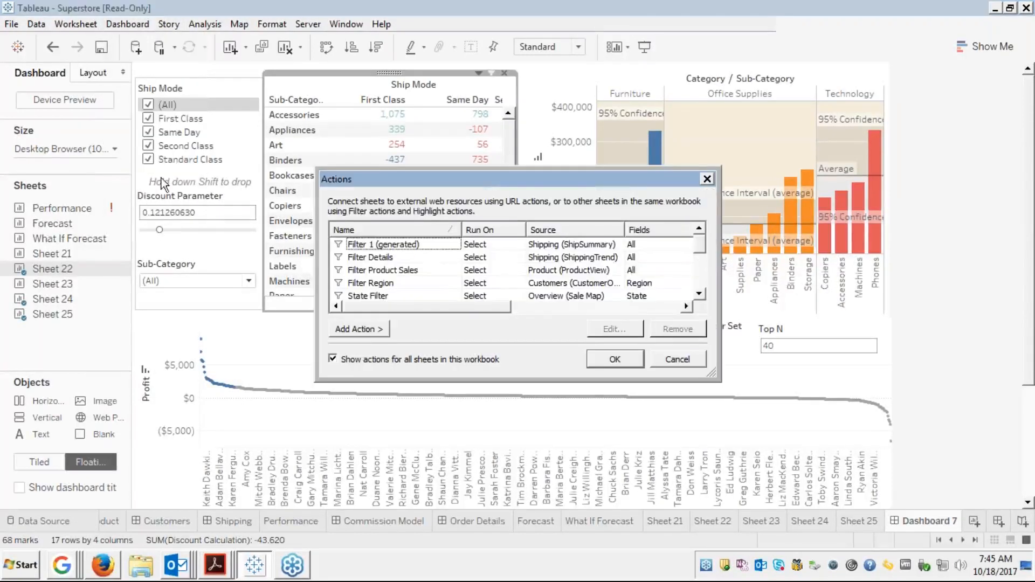
click(699, 294)
click(700, 294)
click(699, 295)
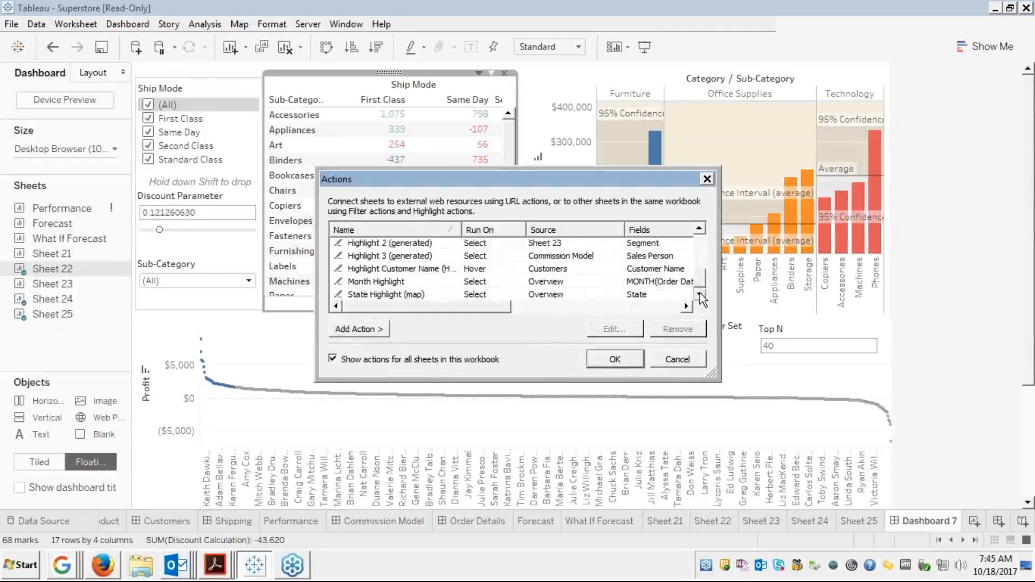
click(700, 248)
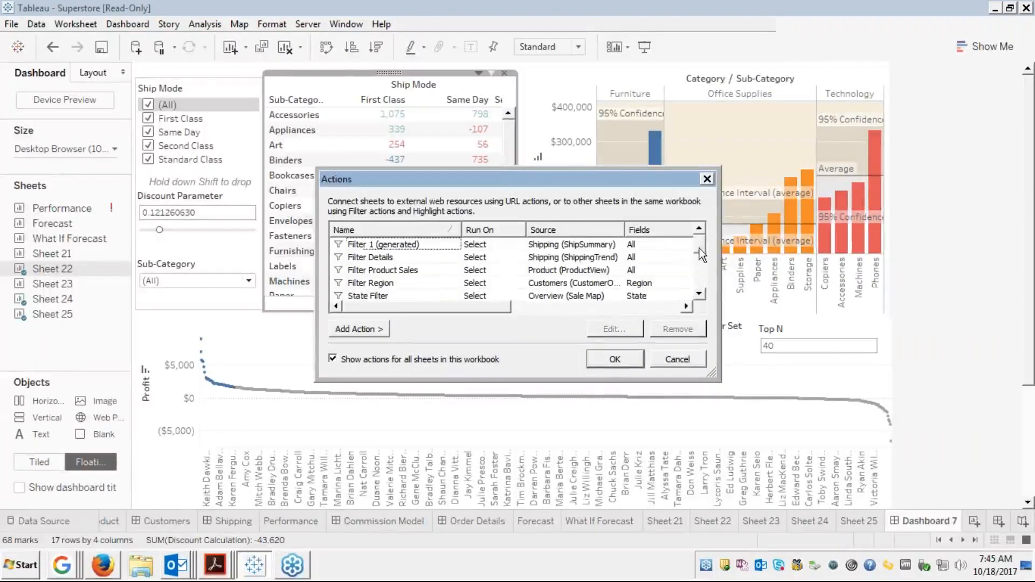
click(386, 248)
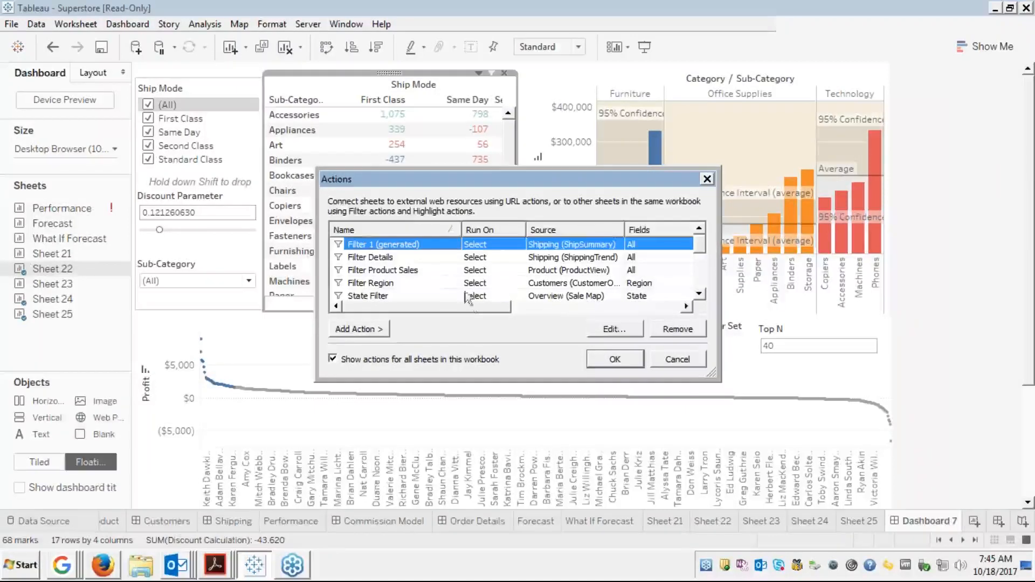
Confirm Filter 1 (generated) keeps Shipping as its source sheet and accept the settings
click(604, 328)
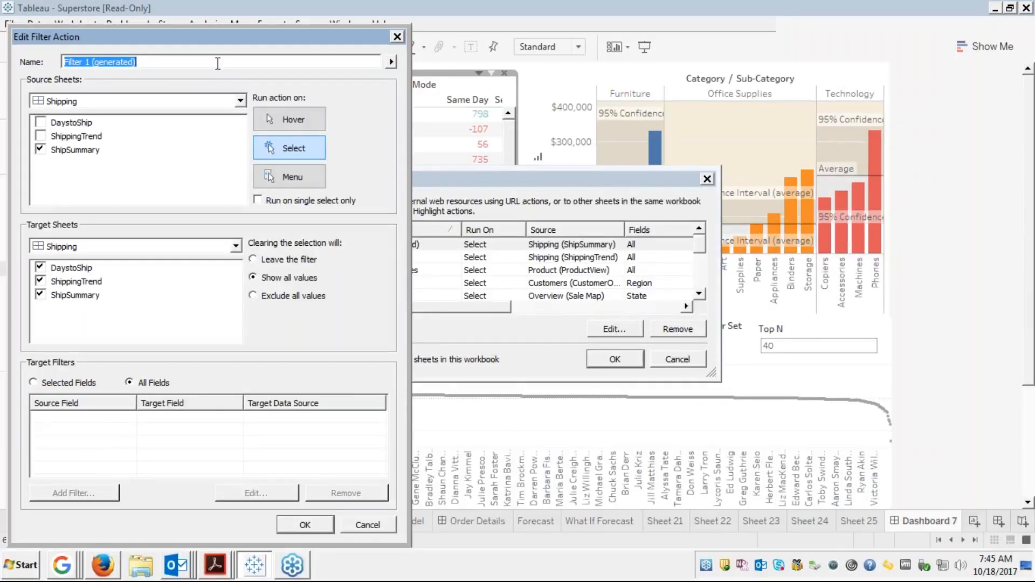
click(241, 102)
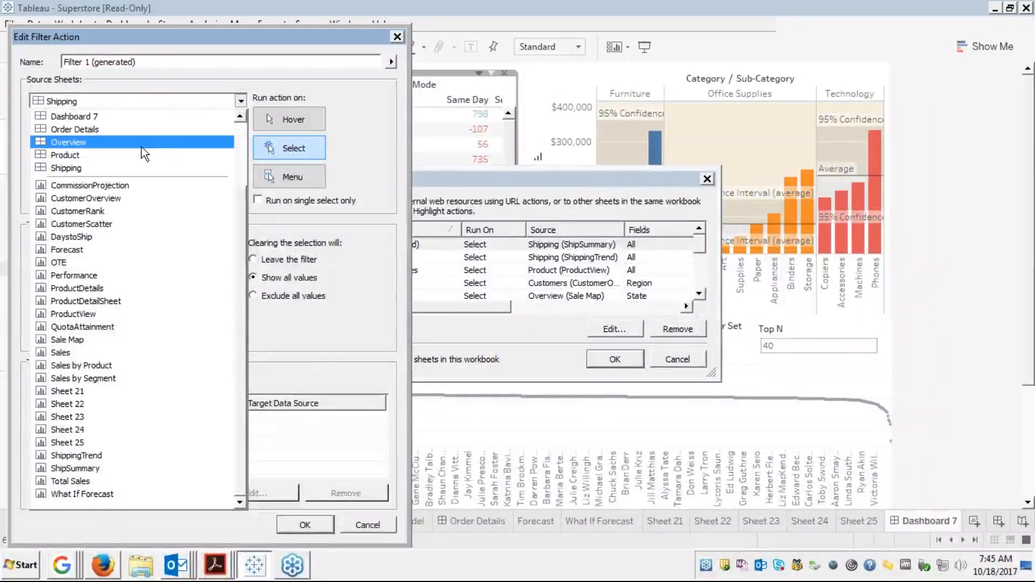
click(113, 167)
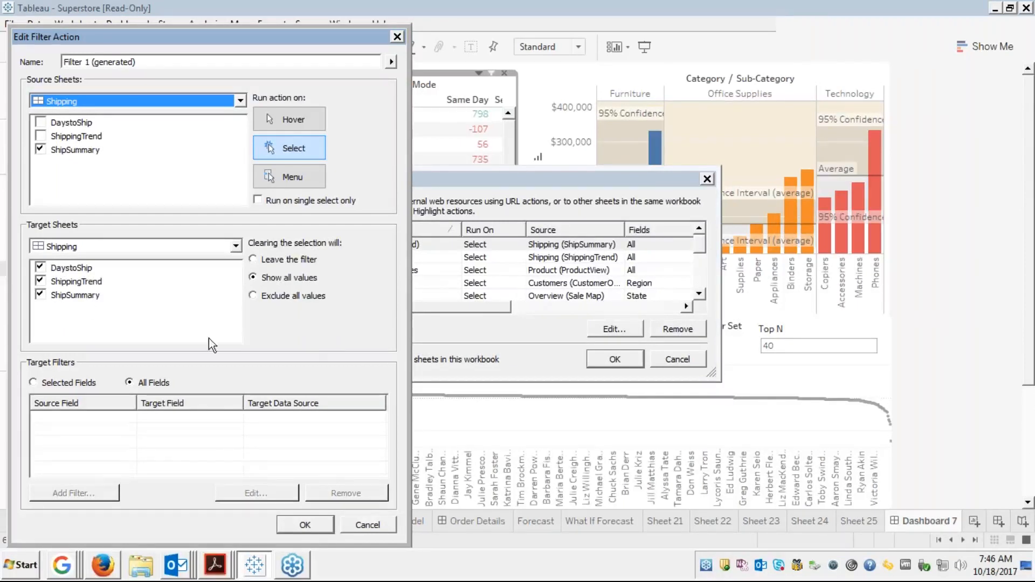
click(319, 521)
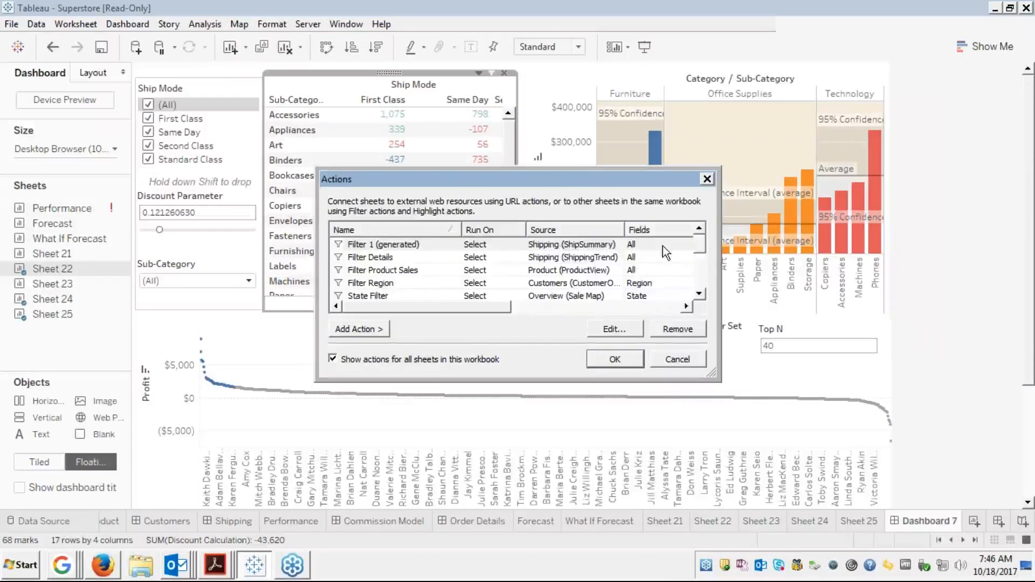
drag(700, 245, 701, 277)
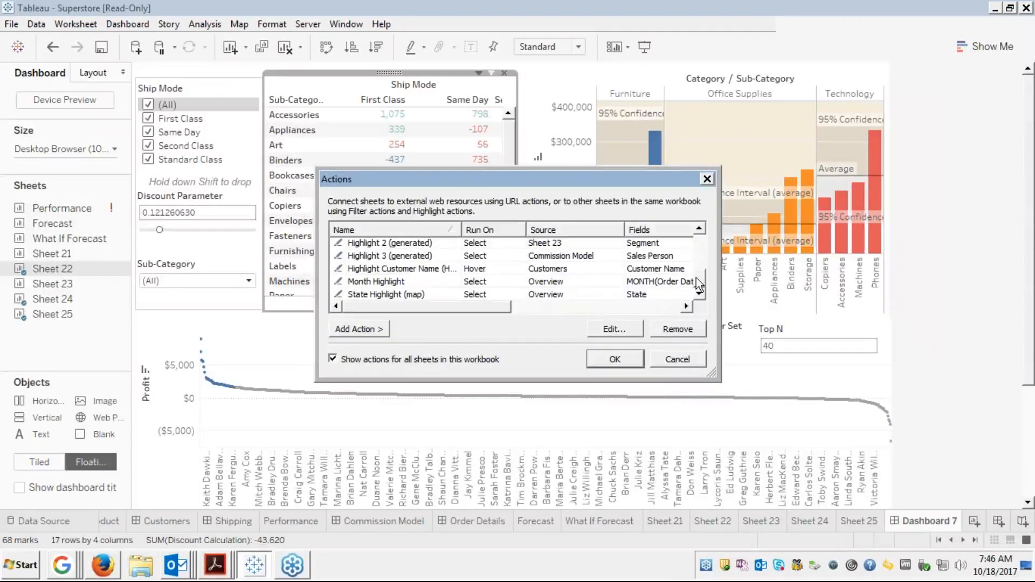
click(453, 269)
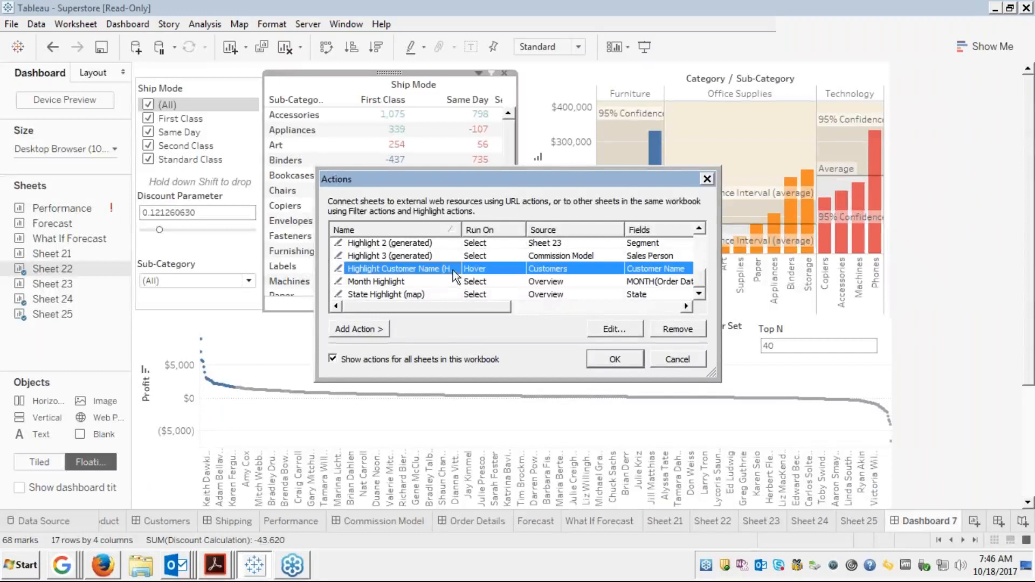
click(609, 328)
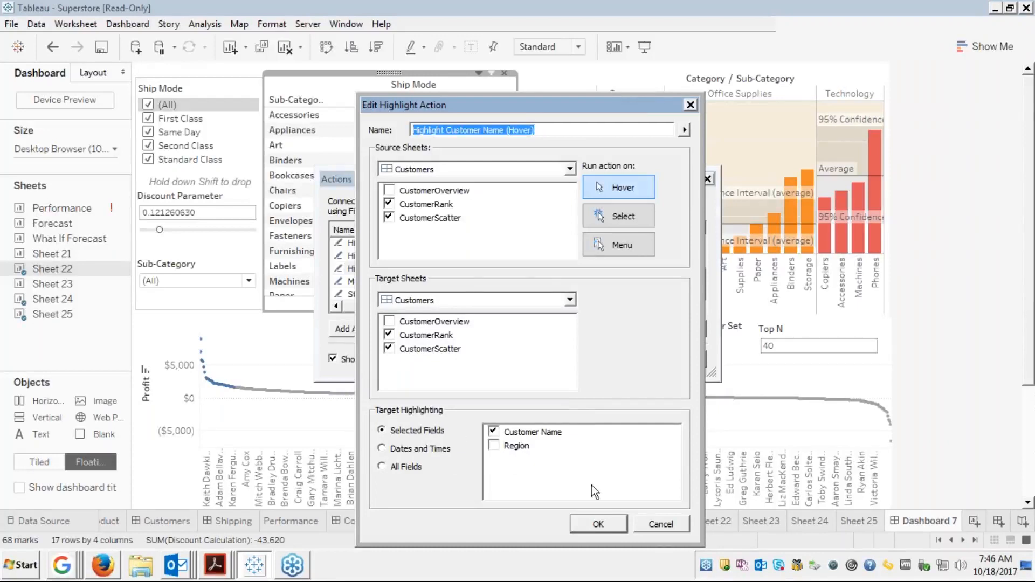
click(661, 523)
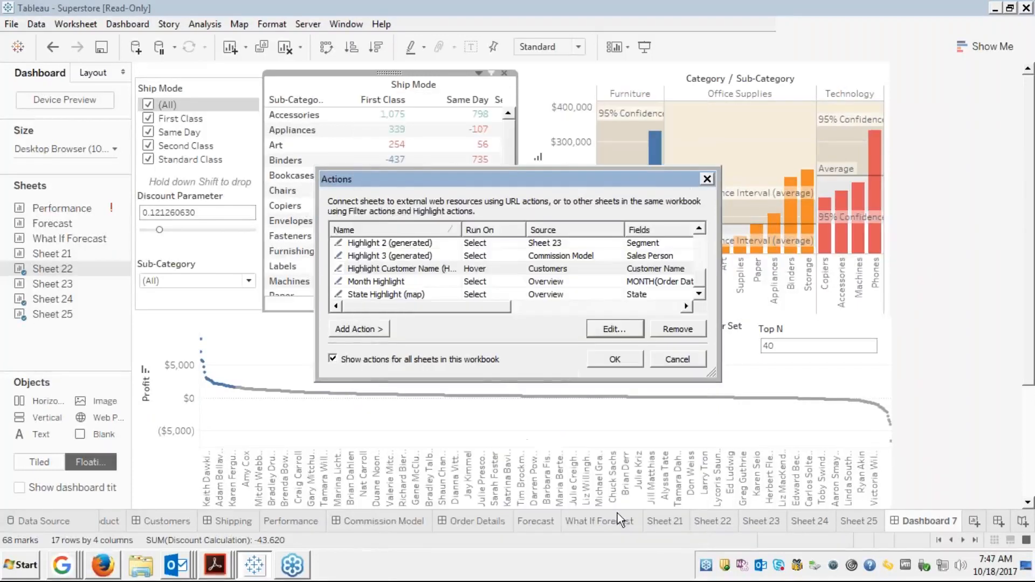
Remove Highlight 2 (generated), then select and remove all remaining actions and close the dialog
click(446, 244)
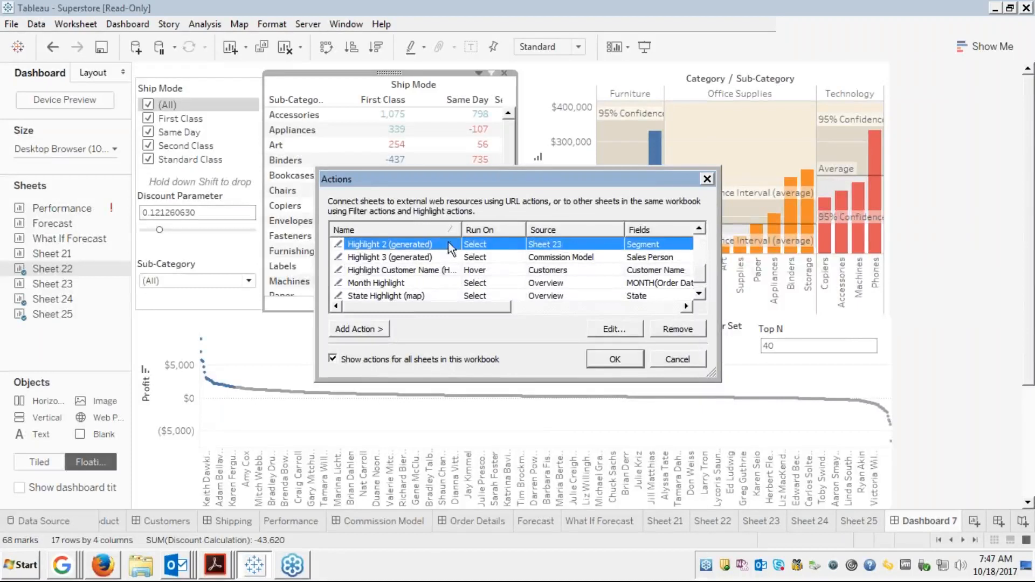
click(668, 328)
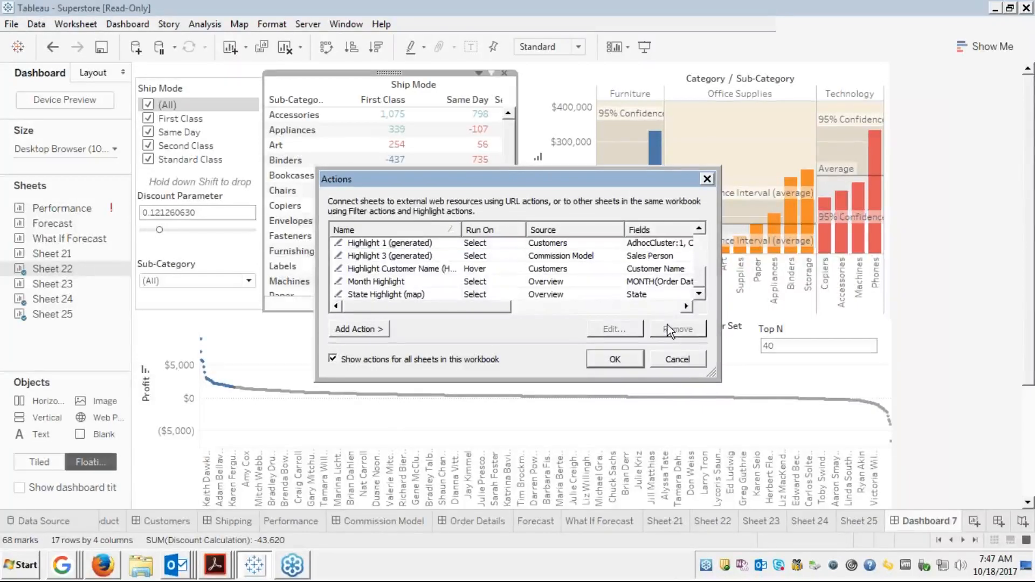
click(448, 236)
click(448, 250)
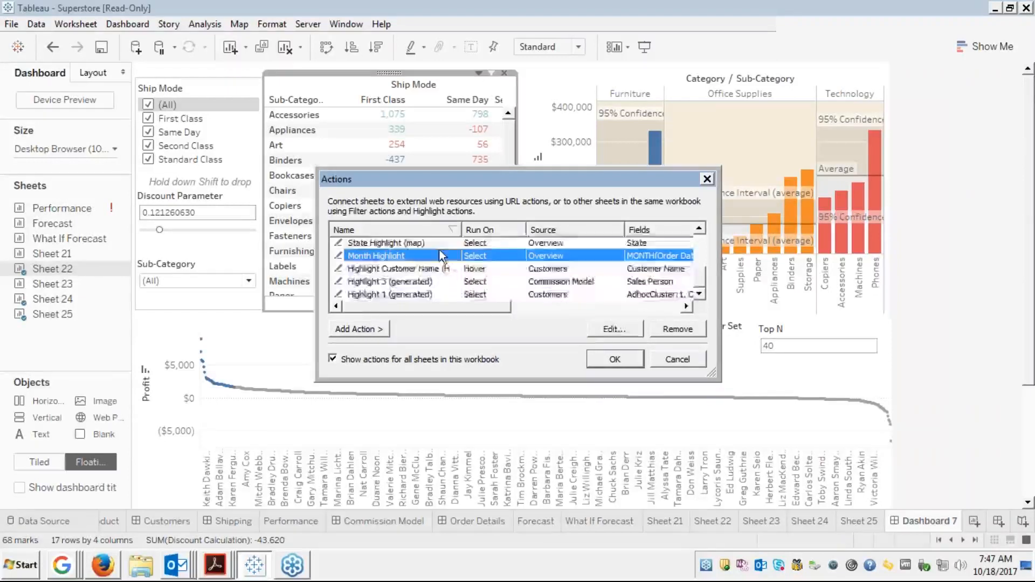
key(ctrl+a)
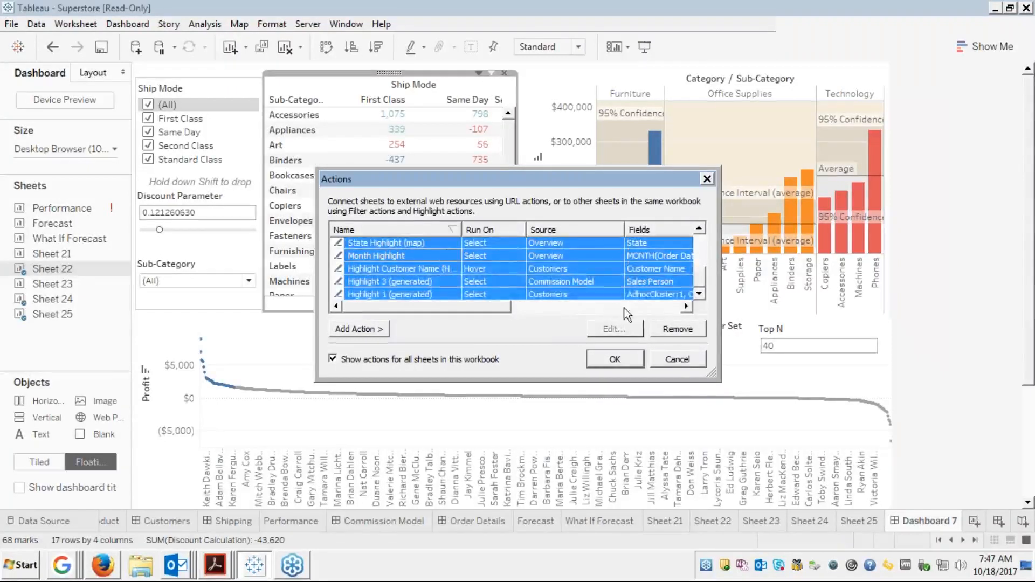
click(674, 330)
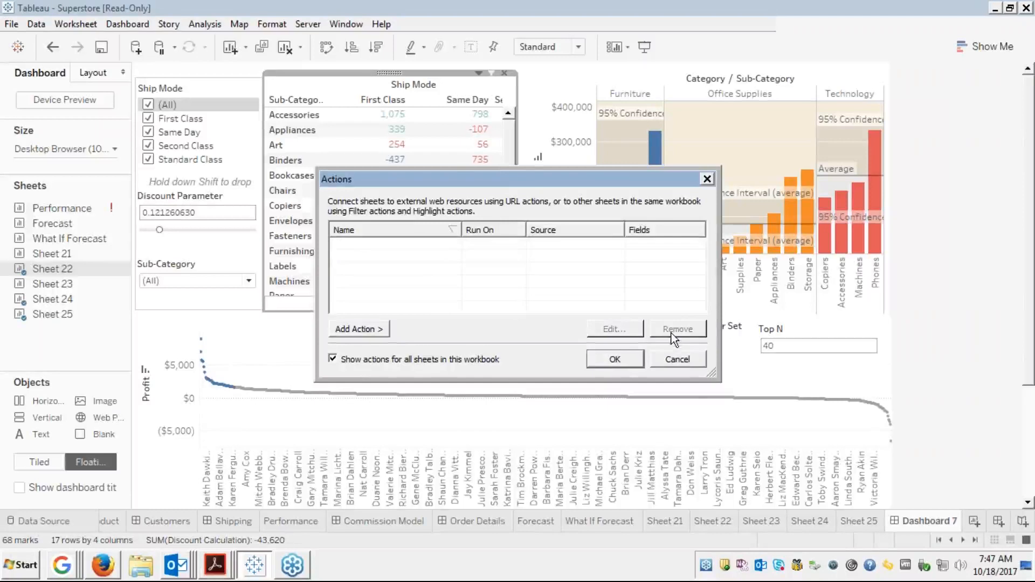
click(619, 359)
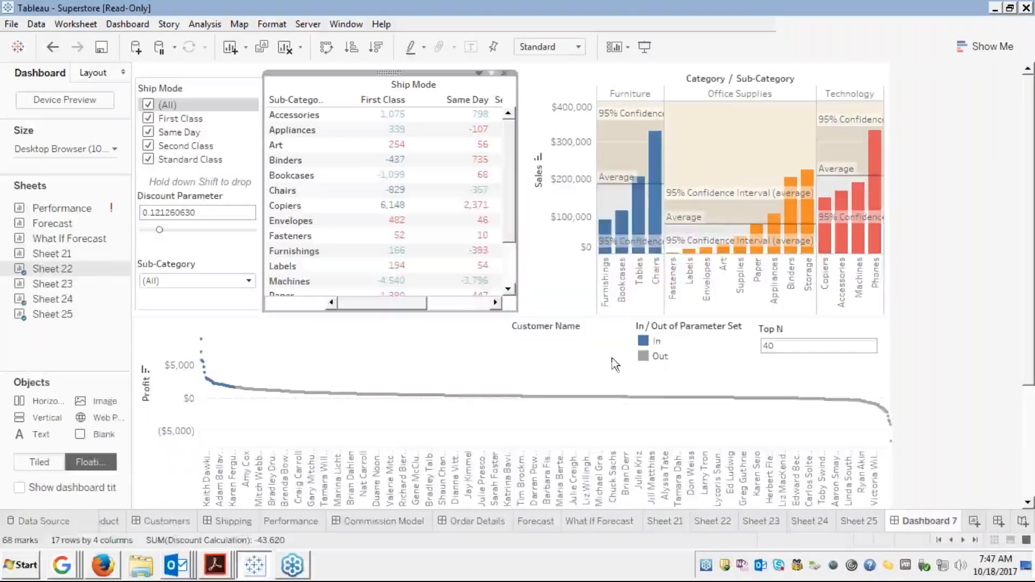
Select the sales chart and the Accessories First Class cell in the crosstab
click(539, 311)
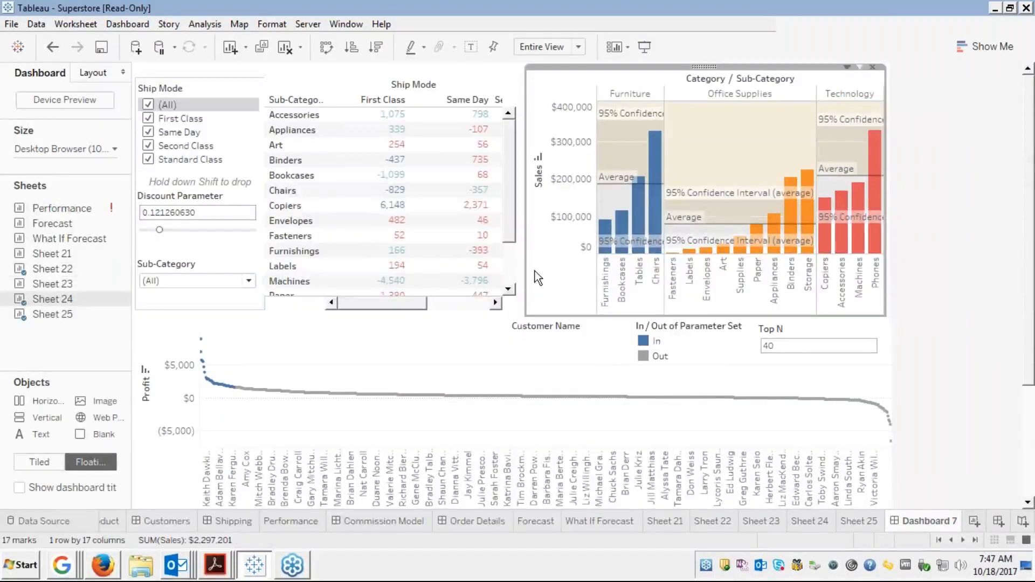
click(382, 115)
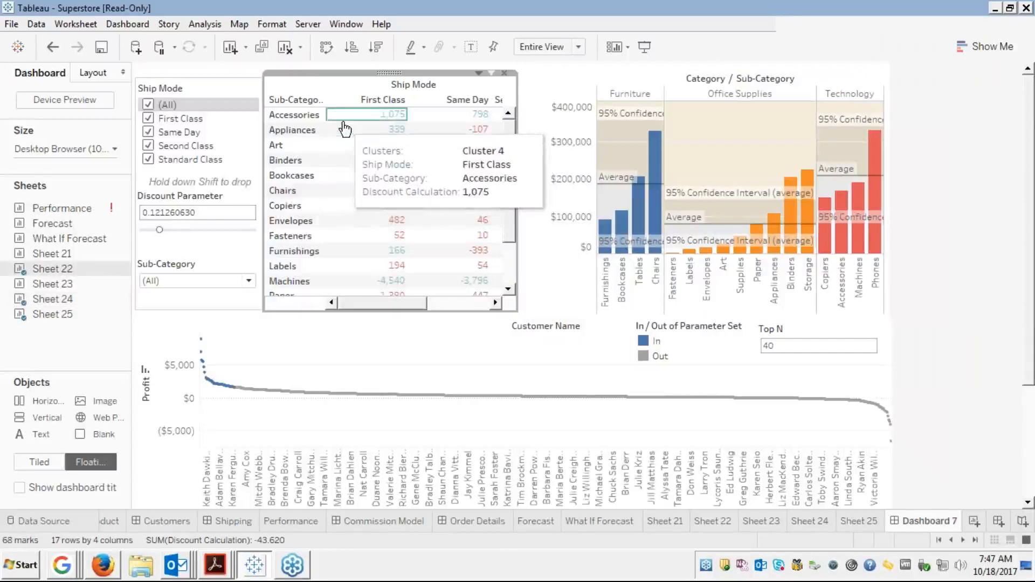
click(245, 281)
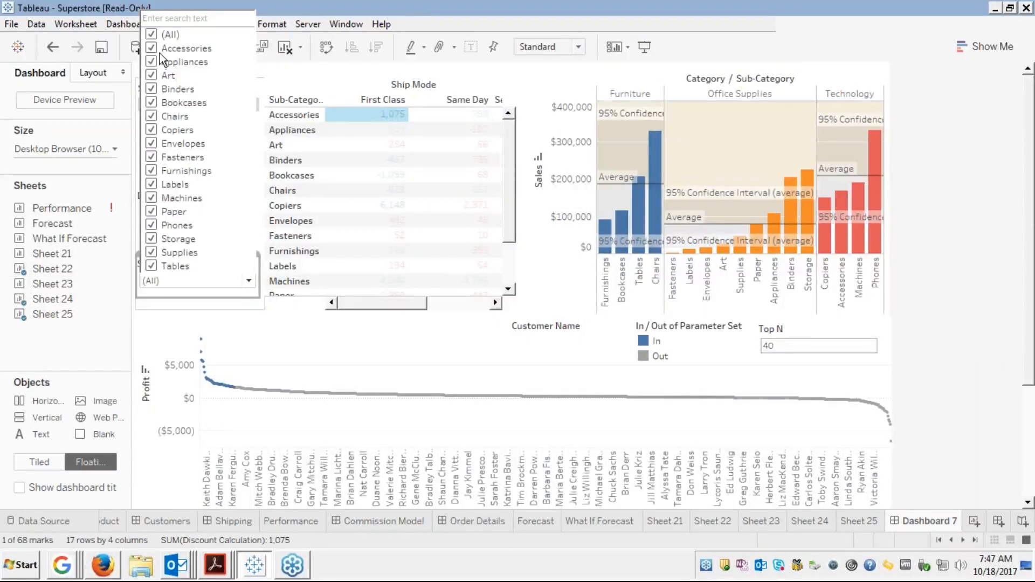
Uncheck (All) in the Sub-Category filter and keep only Accessories and Envelopes
click(151, 34)
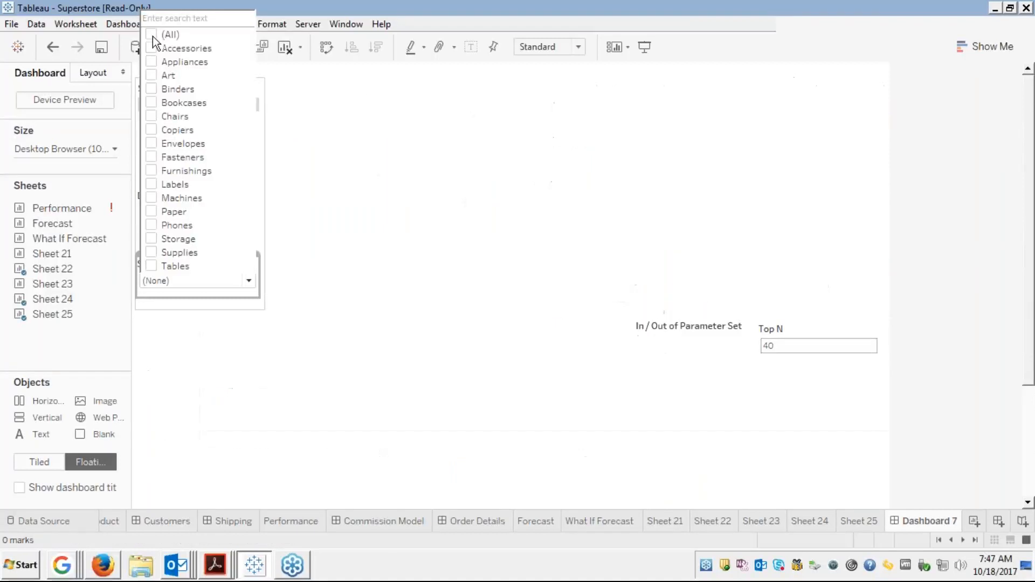
click(151, 49)
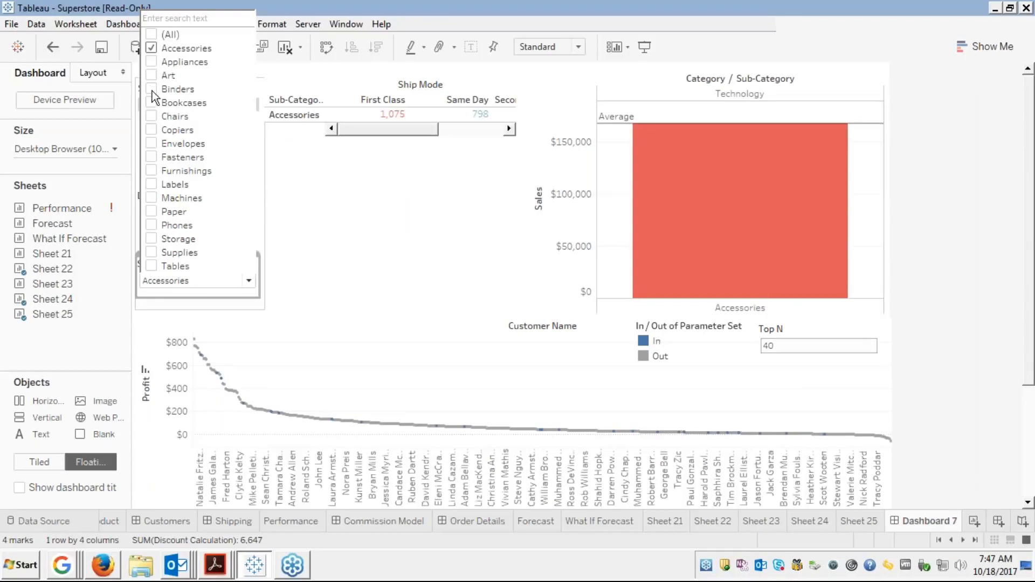
click(153, 88)
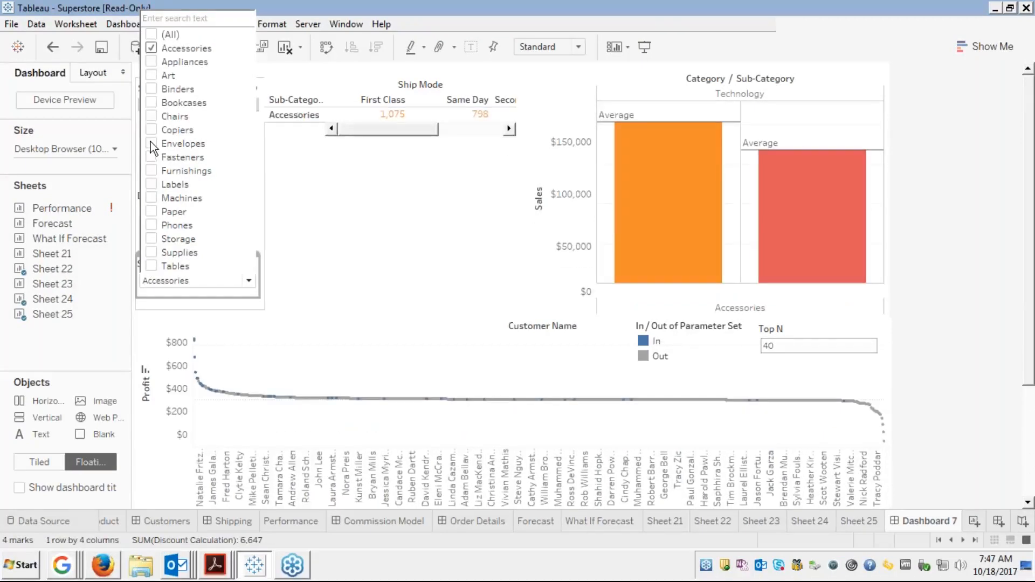
click(151, 143)
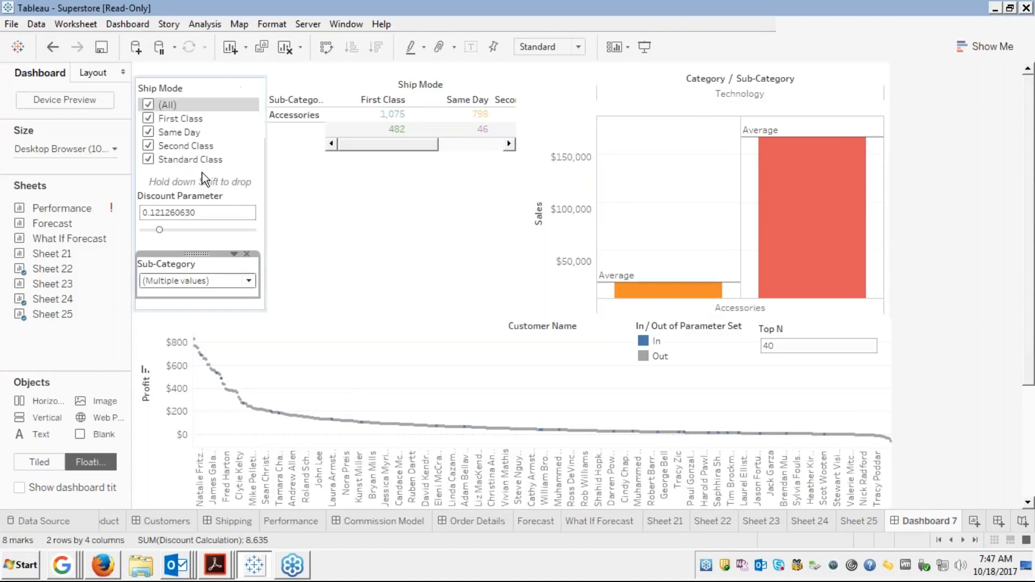
click(446, 335)
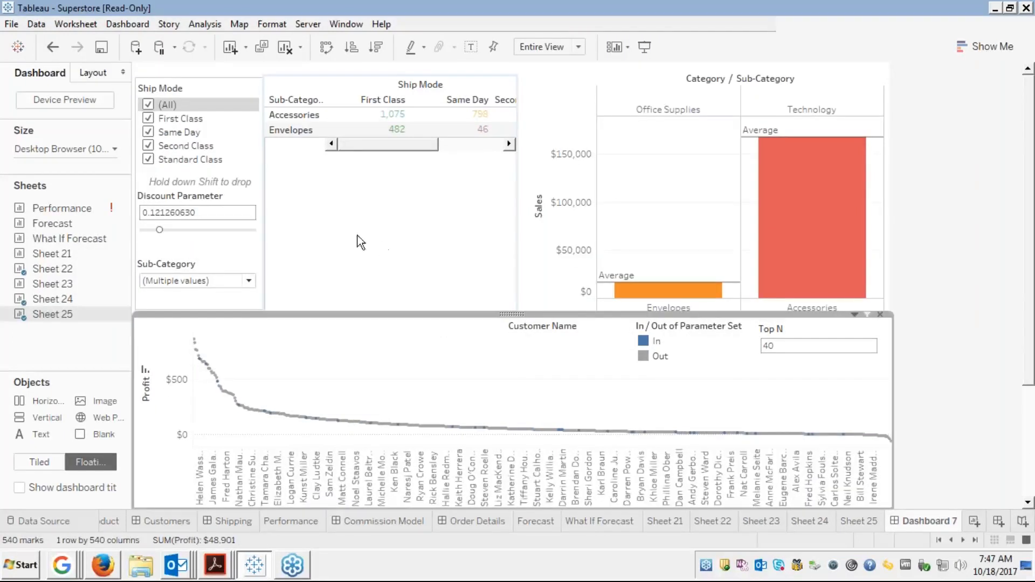
click(309, 211)
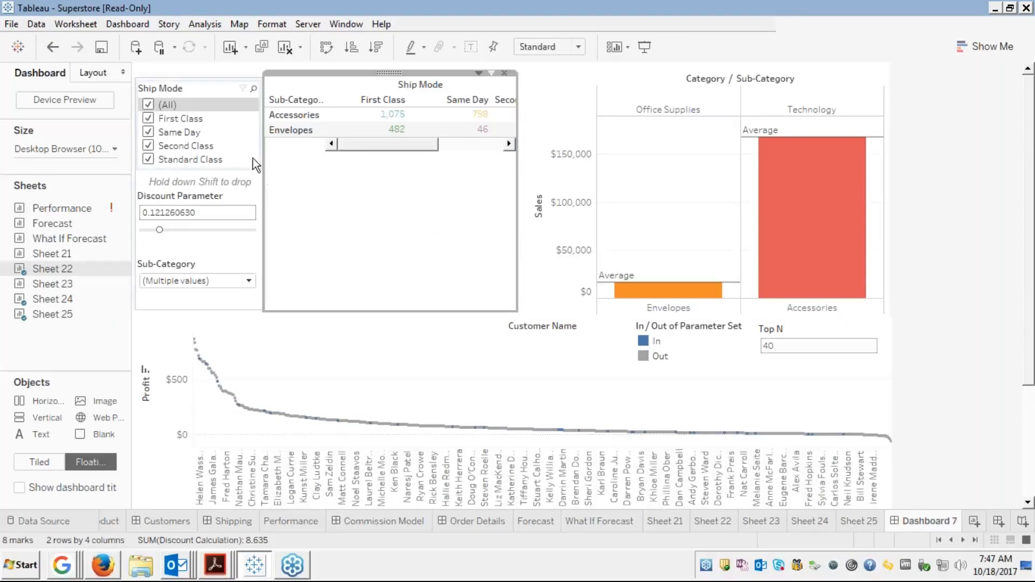
click(117, 26)
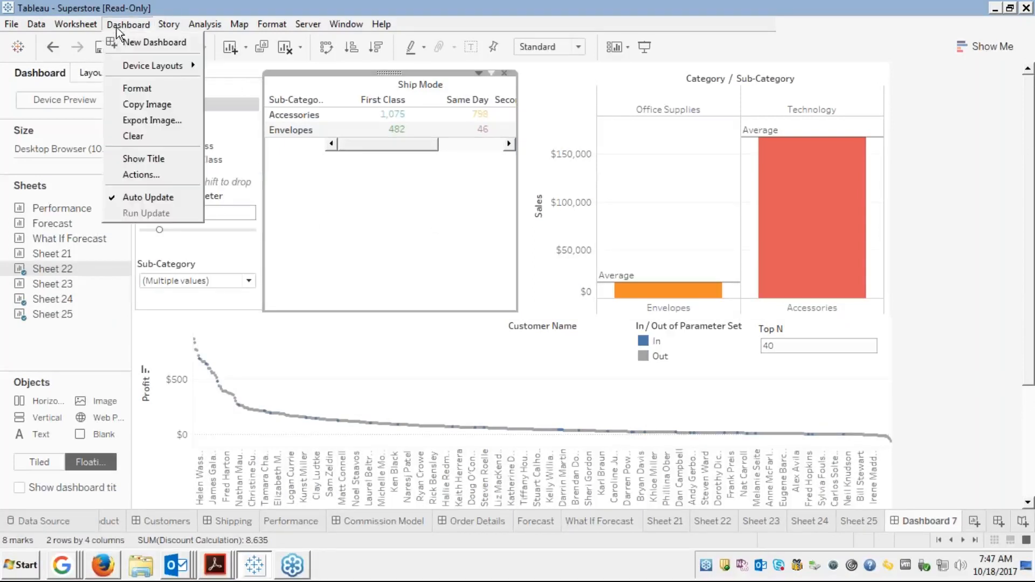
click(138, 175)
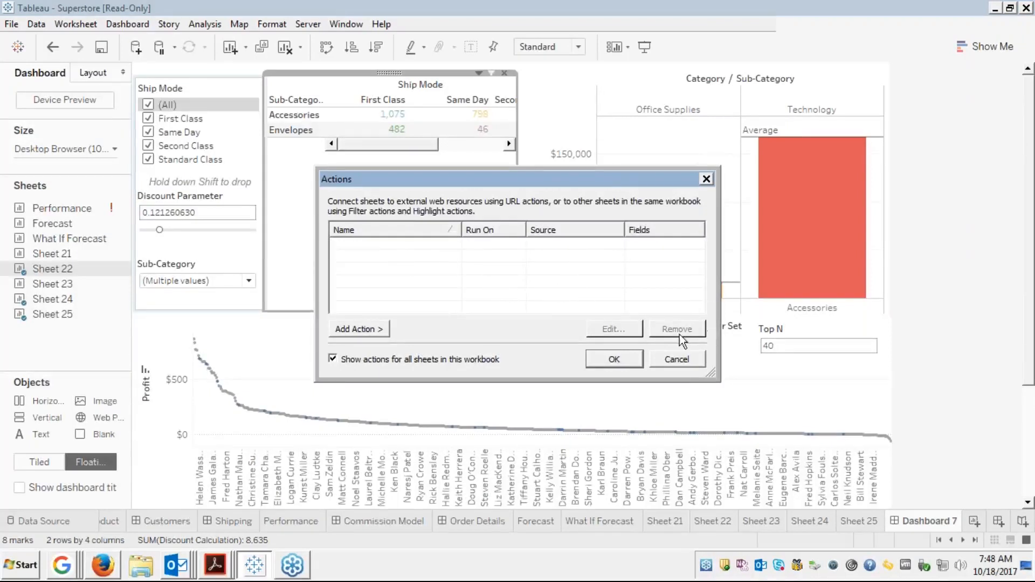
click(672, 362)
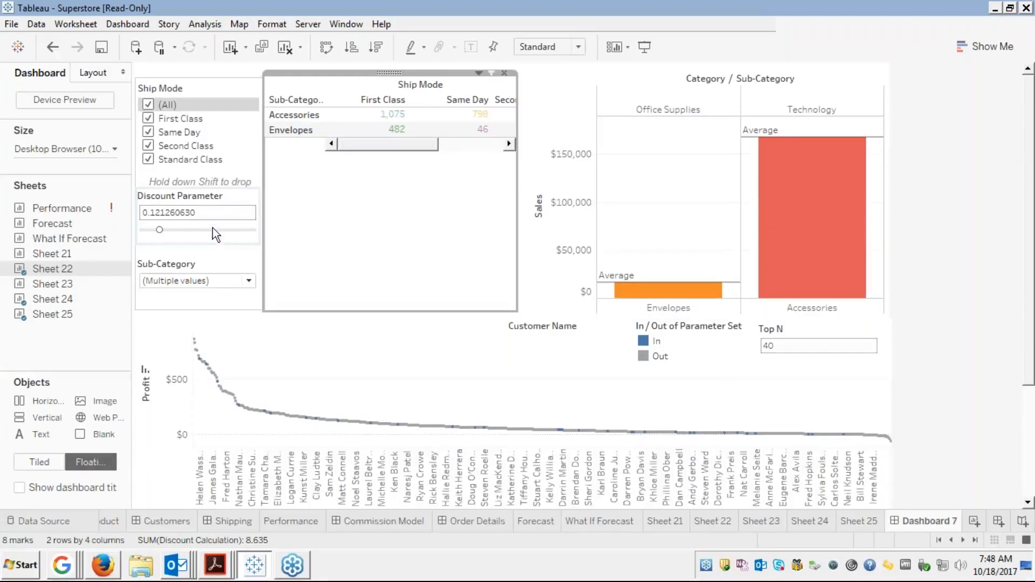
click(219, 263)
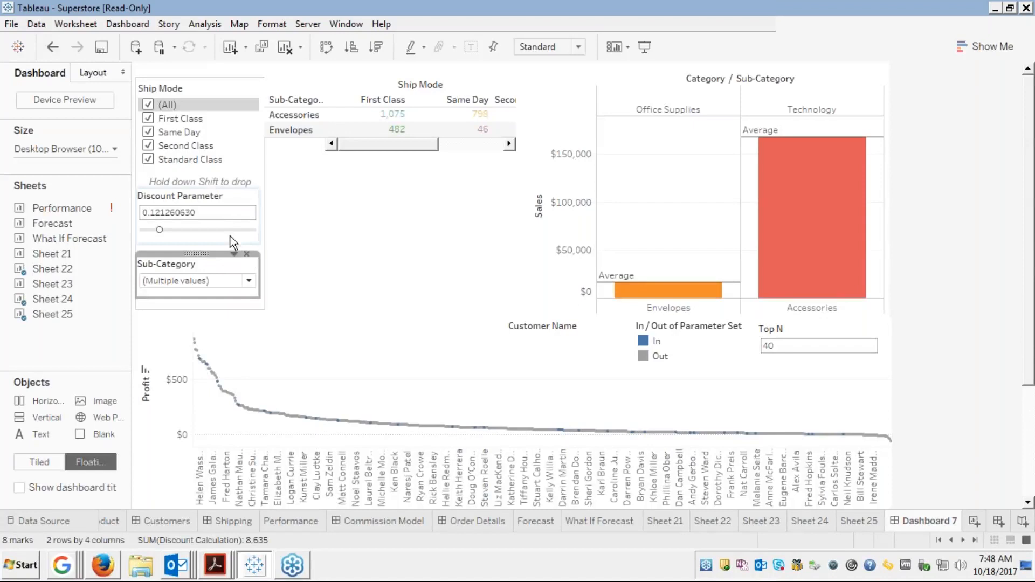
Set the Sub-Category filter's Apply to Worksheets option to Only This Worksheet
click(234, 254)
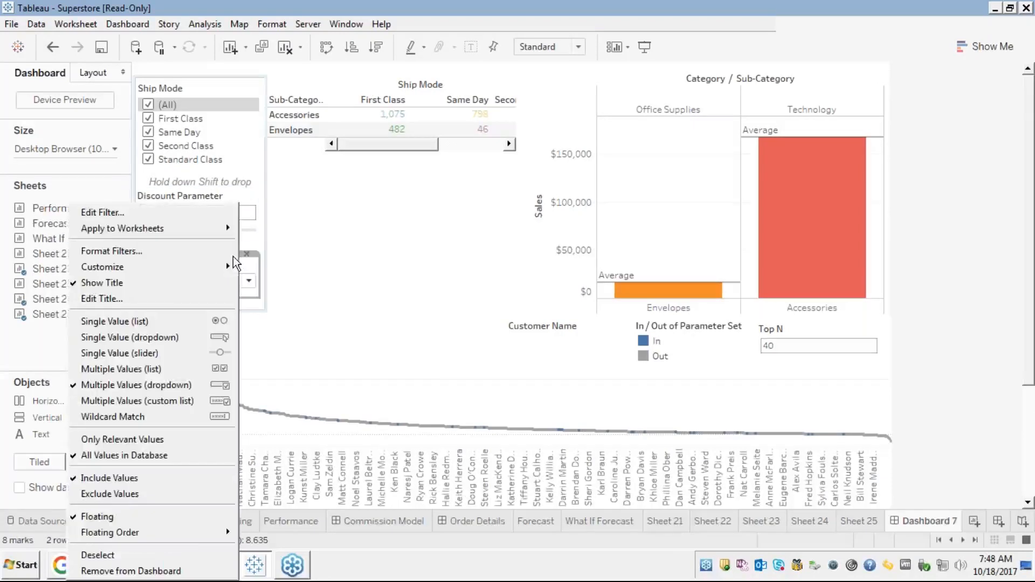
mouse_move(204, 233)
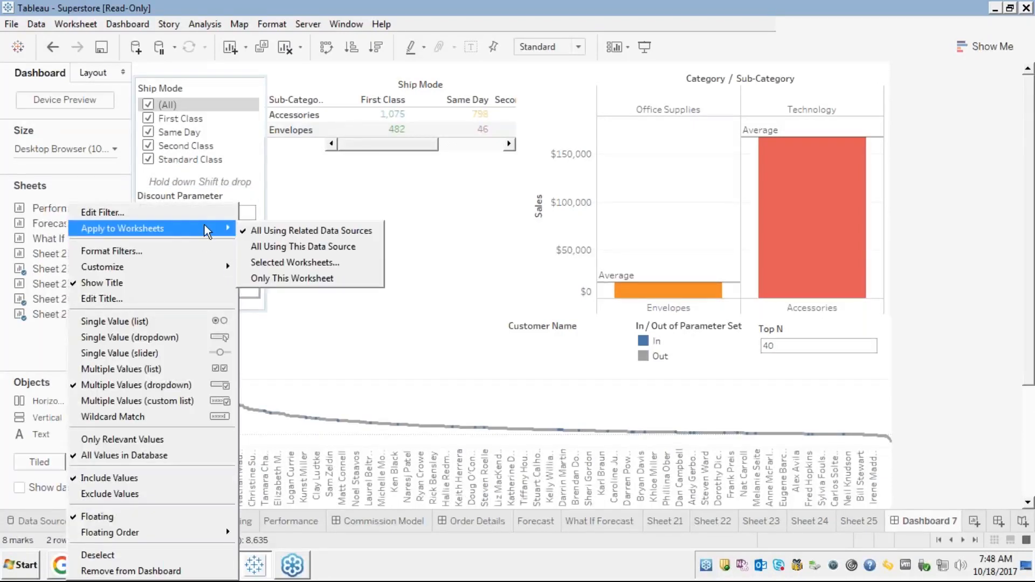
click(280, 264)
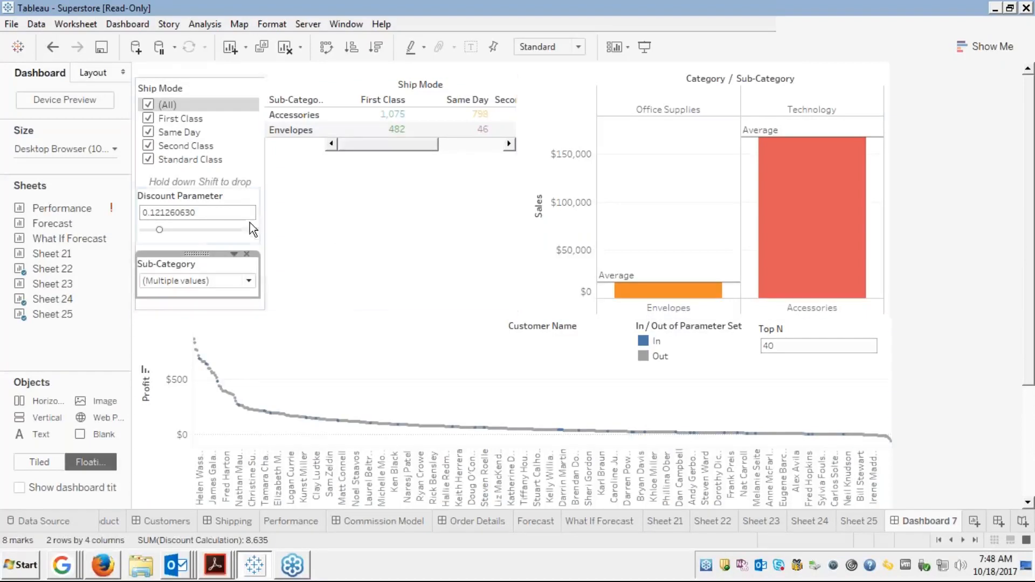
Add Appliances to the Sub-Category filter
click(249, 283)
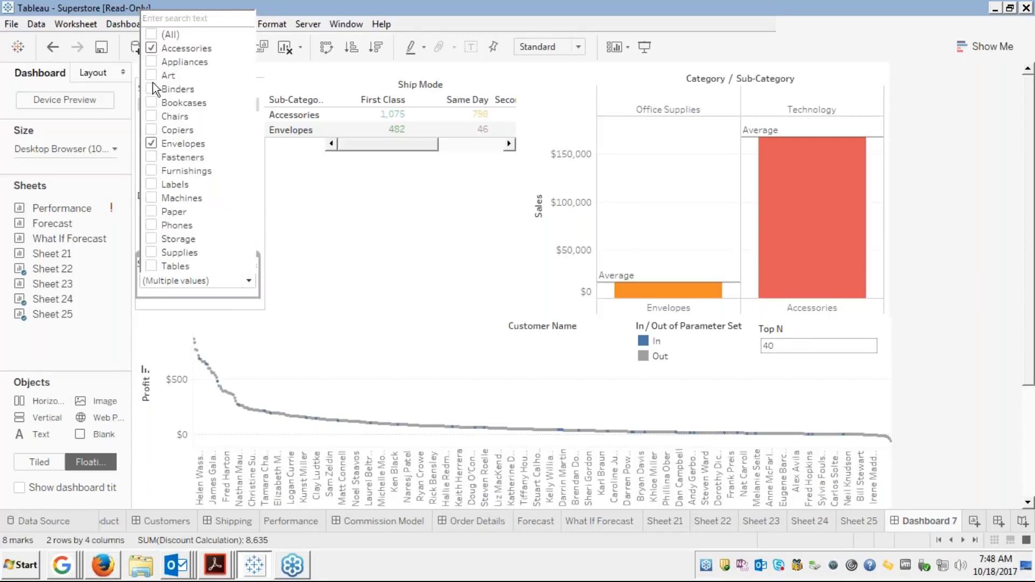
click(151, 62)
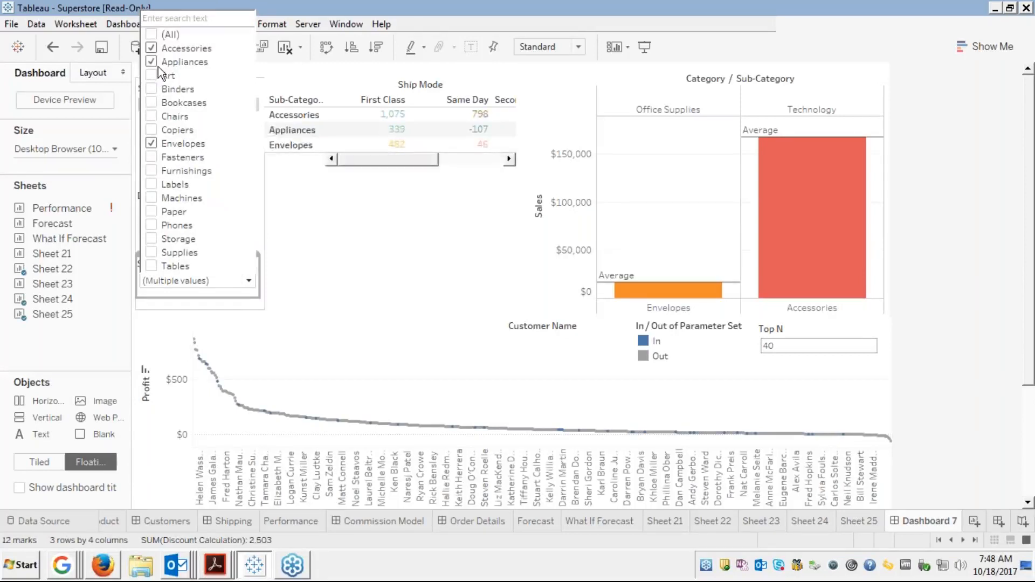
click(334, 289)
click(334, 289)
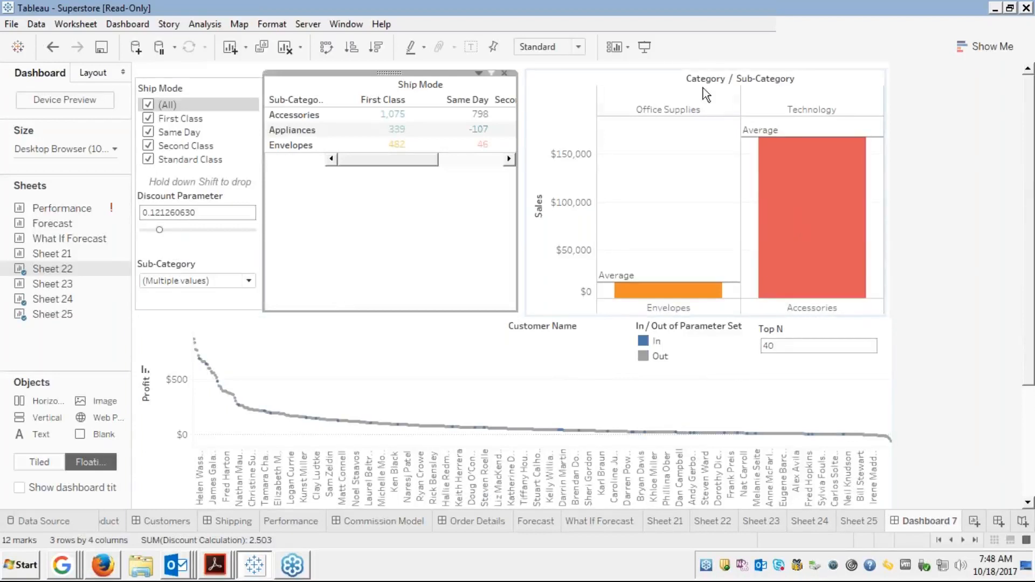
click(653, 82)
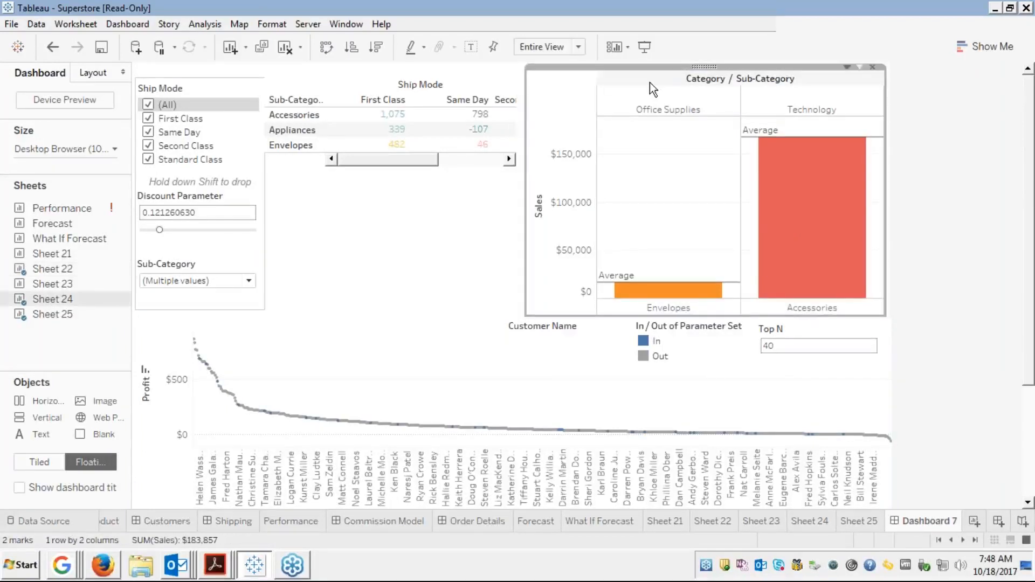
Check (All) in the Sub-Category filter so the crosstab lists every sub-category
click(249, 280)
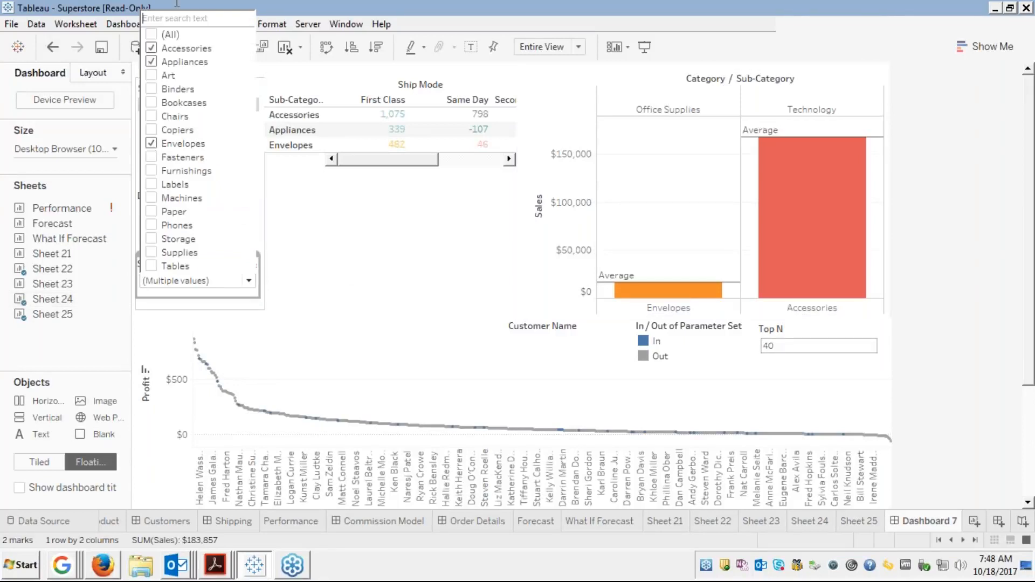
click(152, 34)
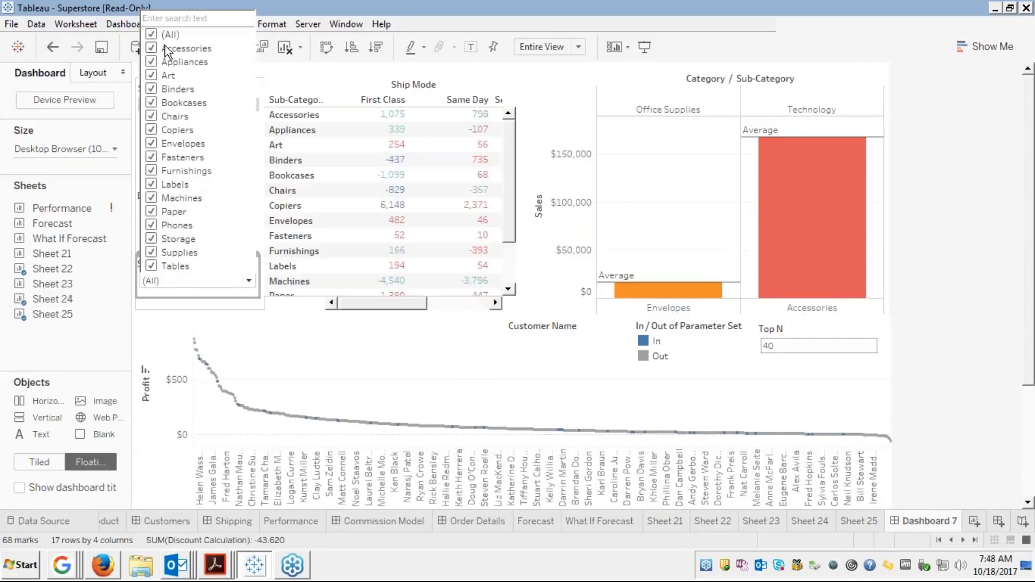
click(351, 342)
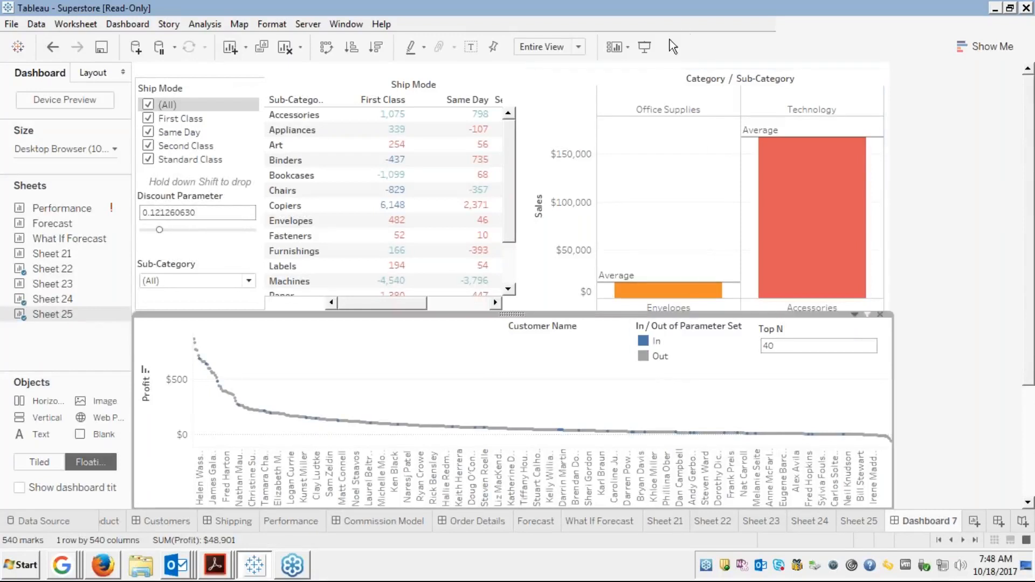
click(633, 93)
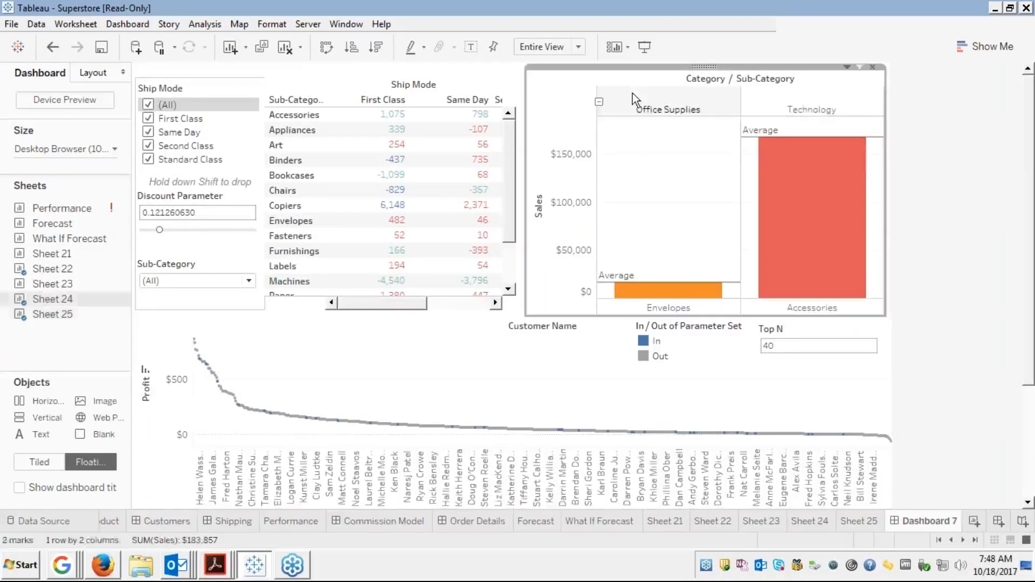
Open and dismiss the bar chart's sheet options menu, then bring up the Dashboard menu
click(846, 66)
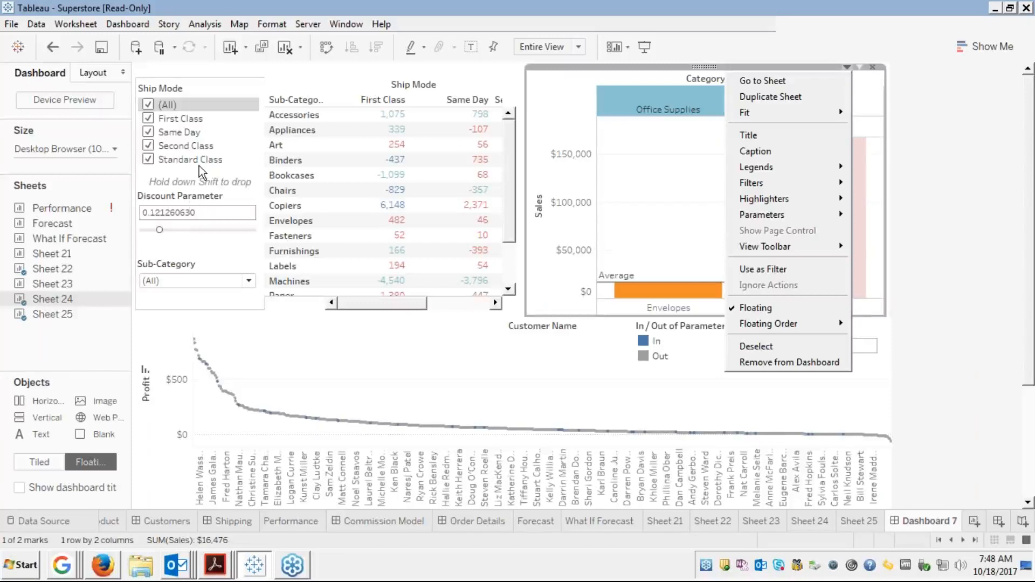
click(232, 258)
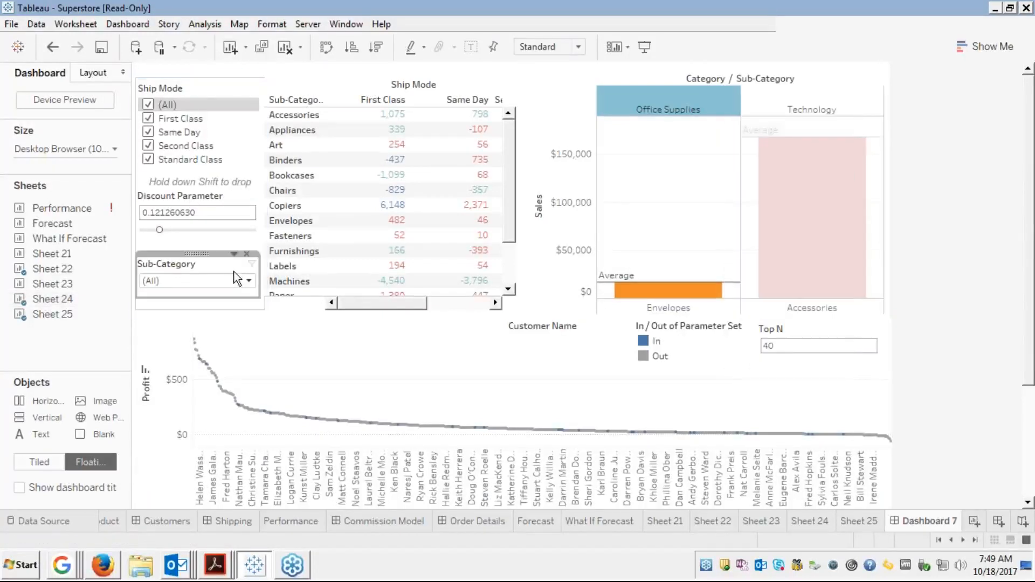
click(128, 23)
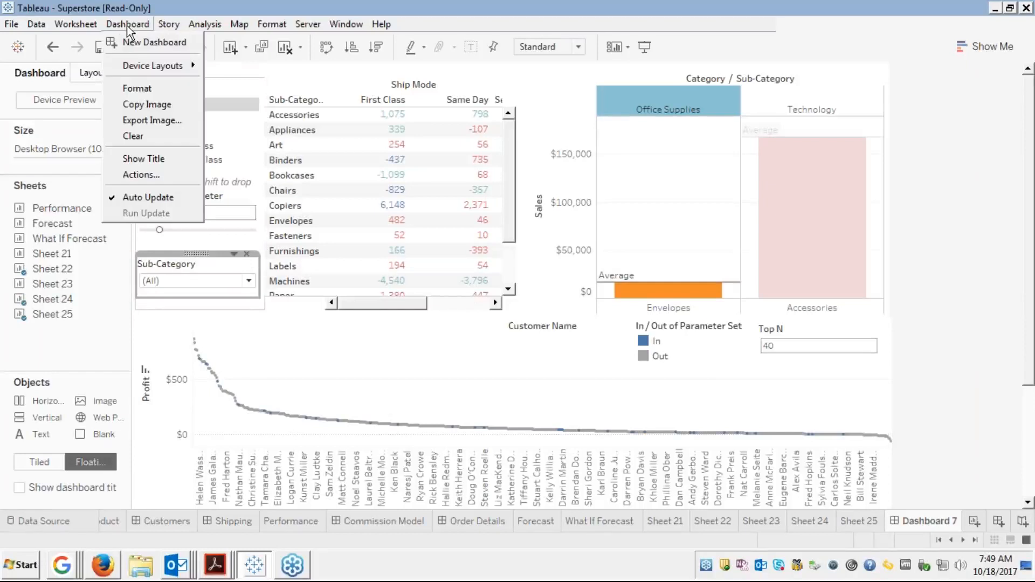
Draft a new filter action with Dashboard 7 as the source sheets, then discard it
click(146, 176)
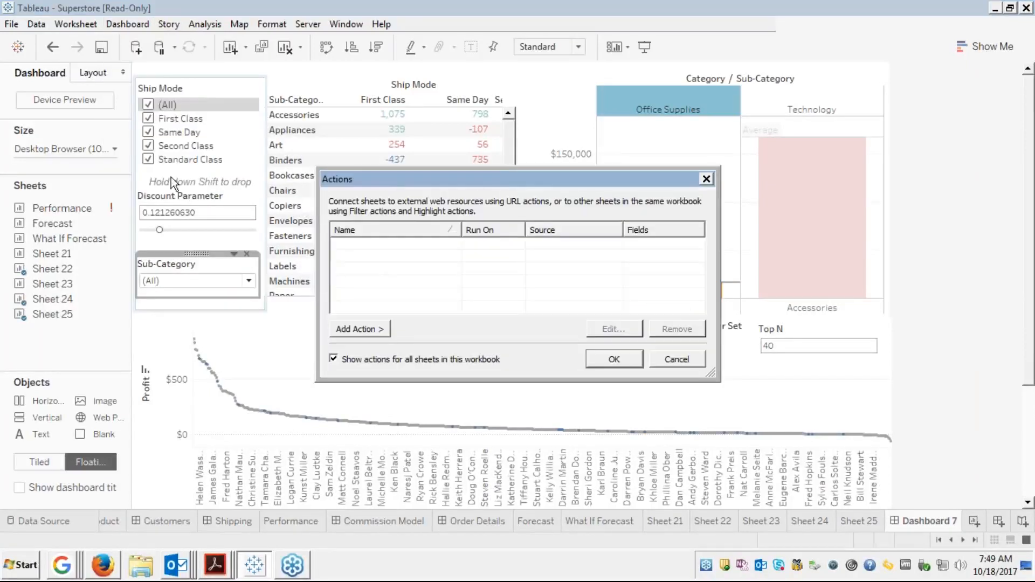
click(357, 330)
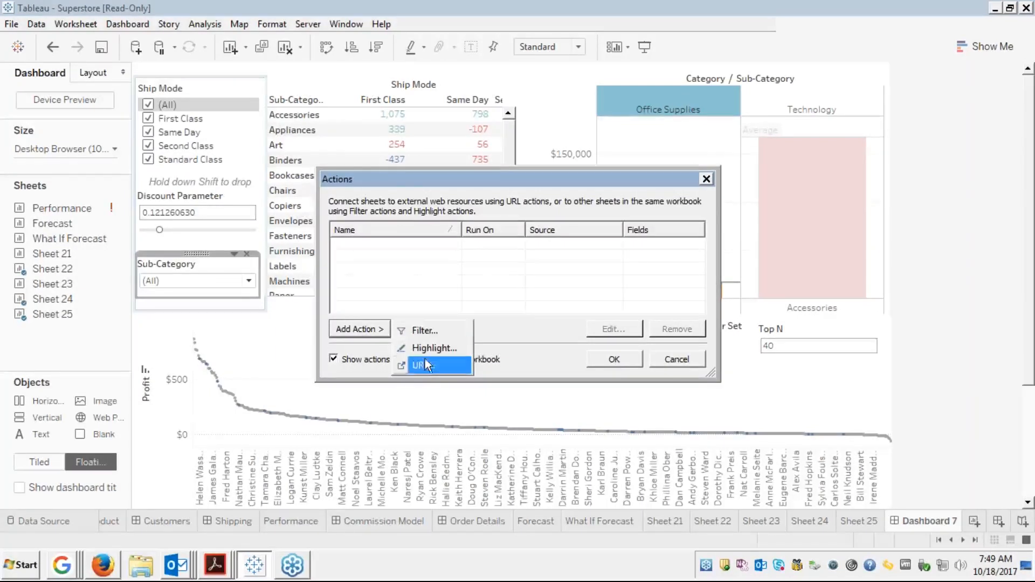
click(411, 327)
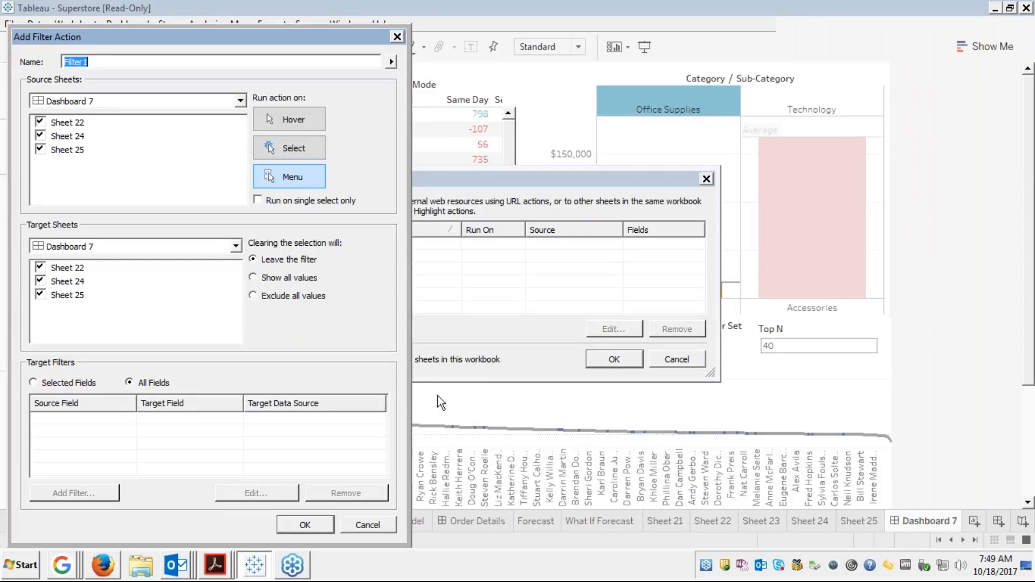
click(238, 100)
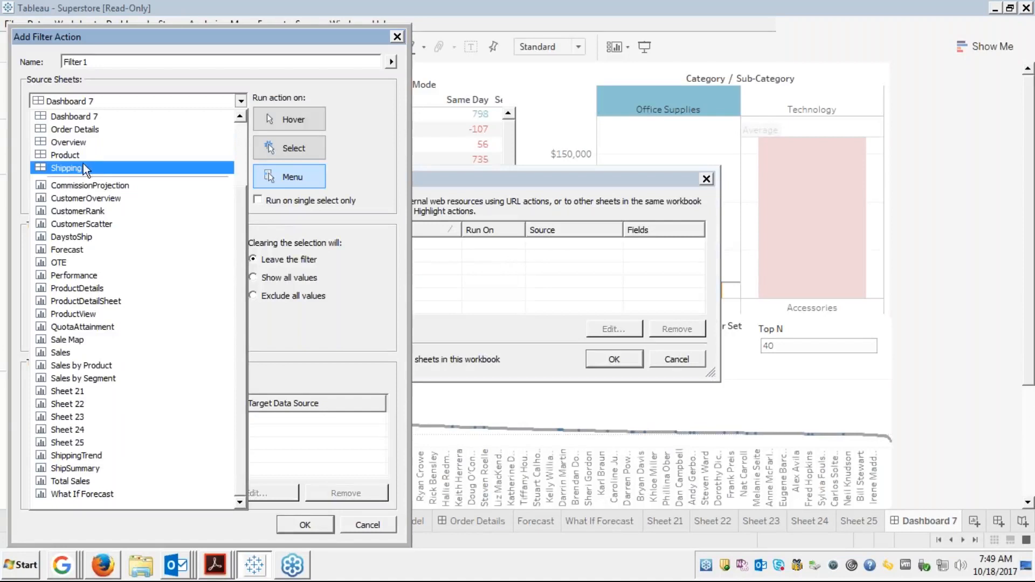
click(80, 119)
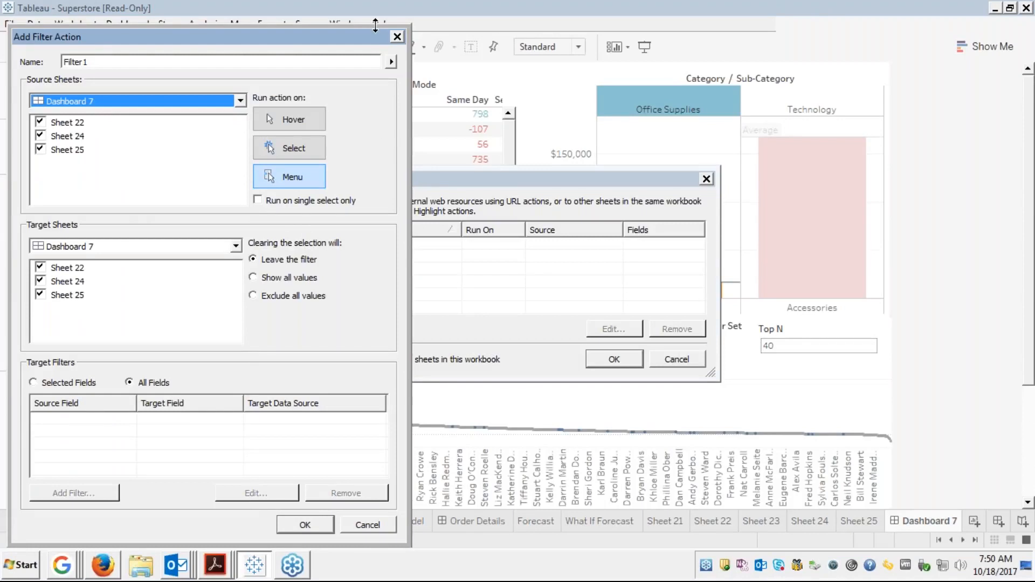
click(397, 37)
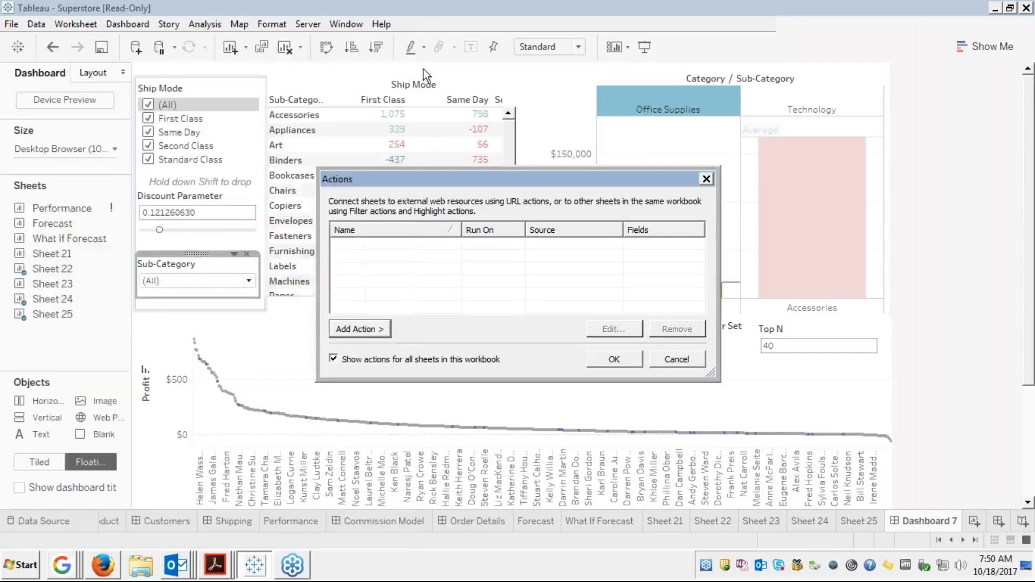
Close the Actions window and rename Sheet 22 to 'Clusters by subcategories'
click(677, 360)
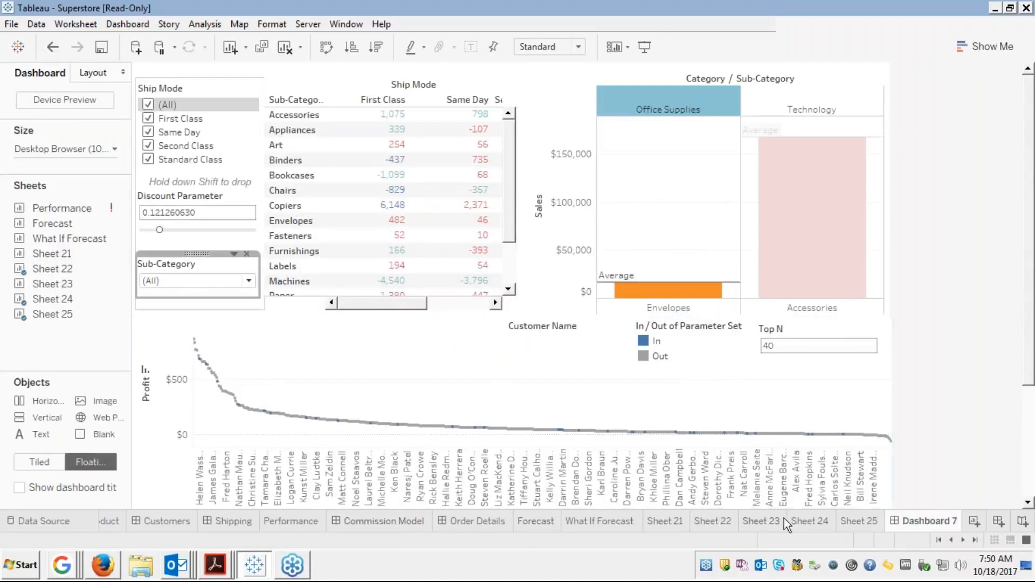
click(703, 522)
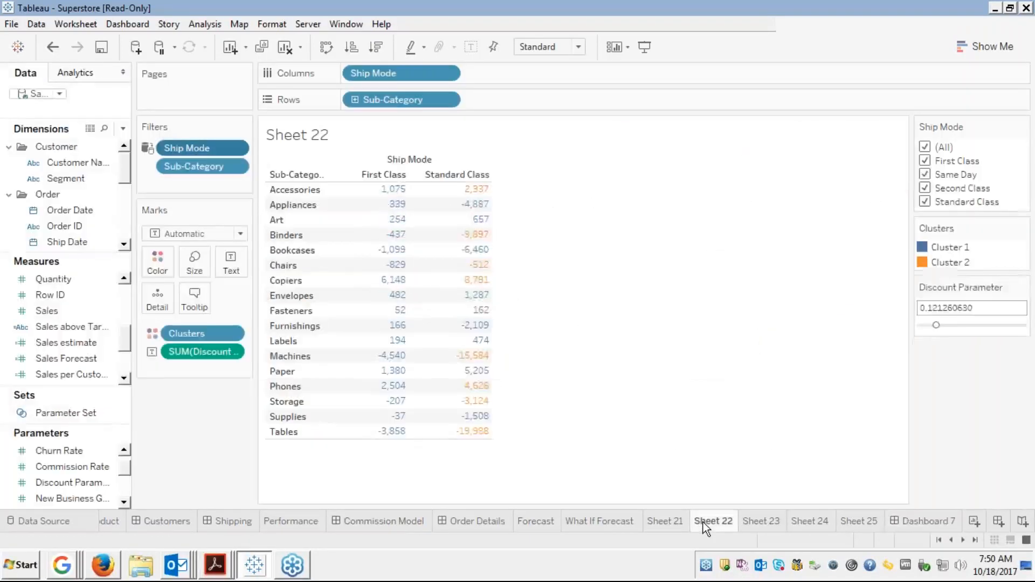
right_click(704, 523)
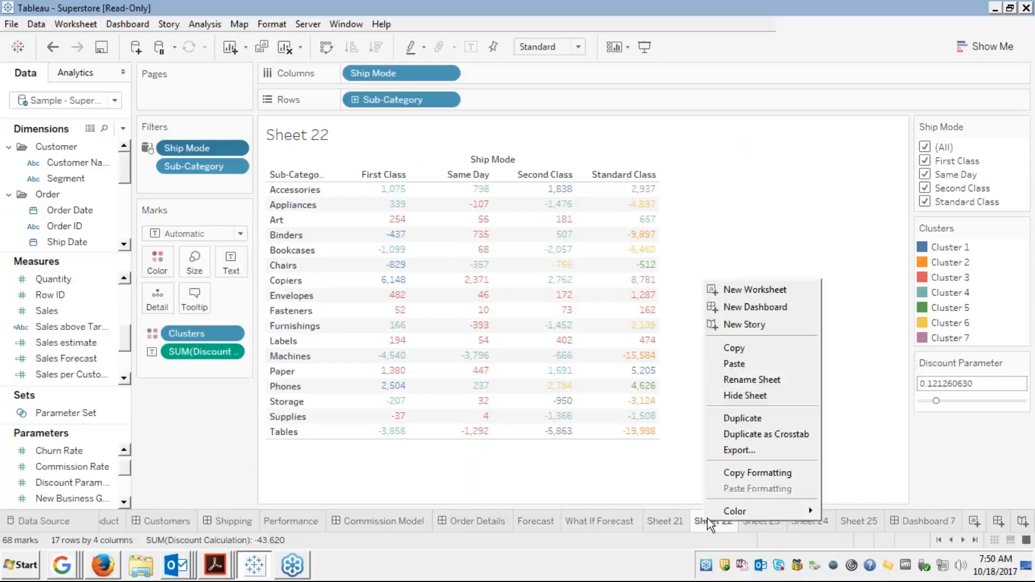
click(735, 375)
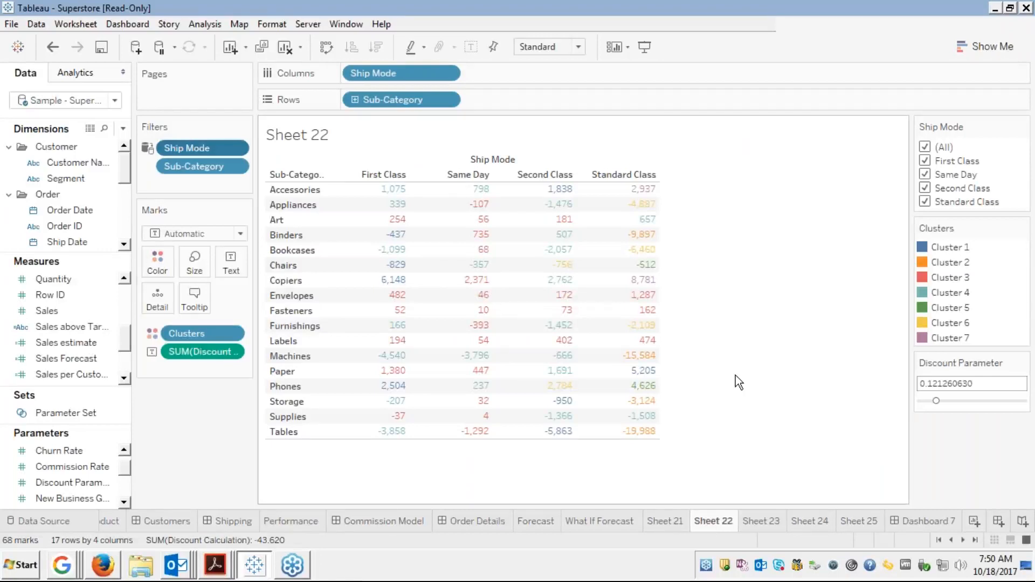
text(Clusters by subcategories)
click(843, 446)
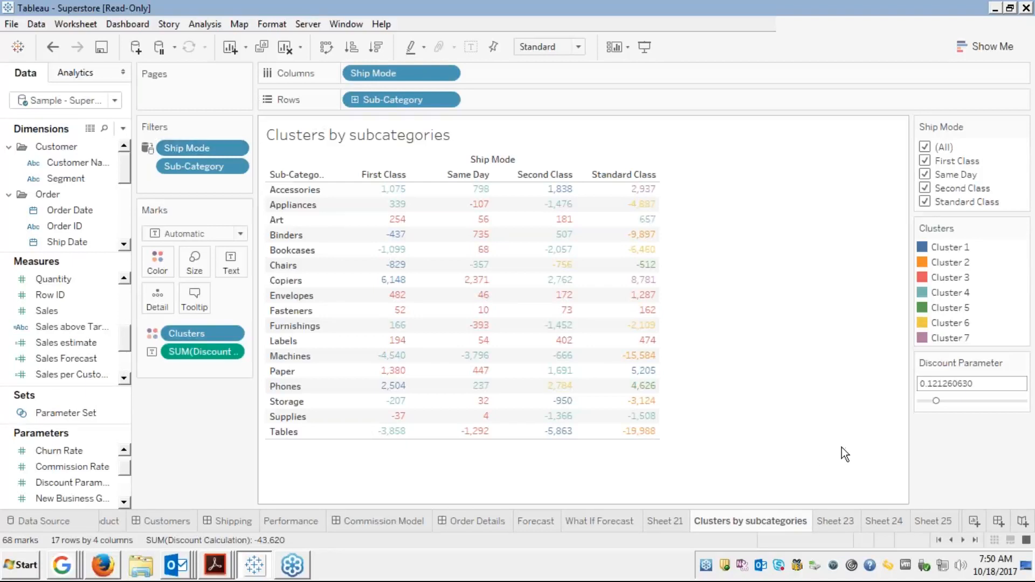
Rename Sheet 23 to 'Scatter Plots' and switch to the Sheet 24 bar chart
click(834, 523)
right_click(833, 525)
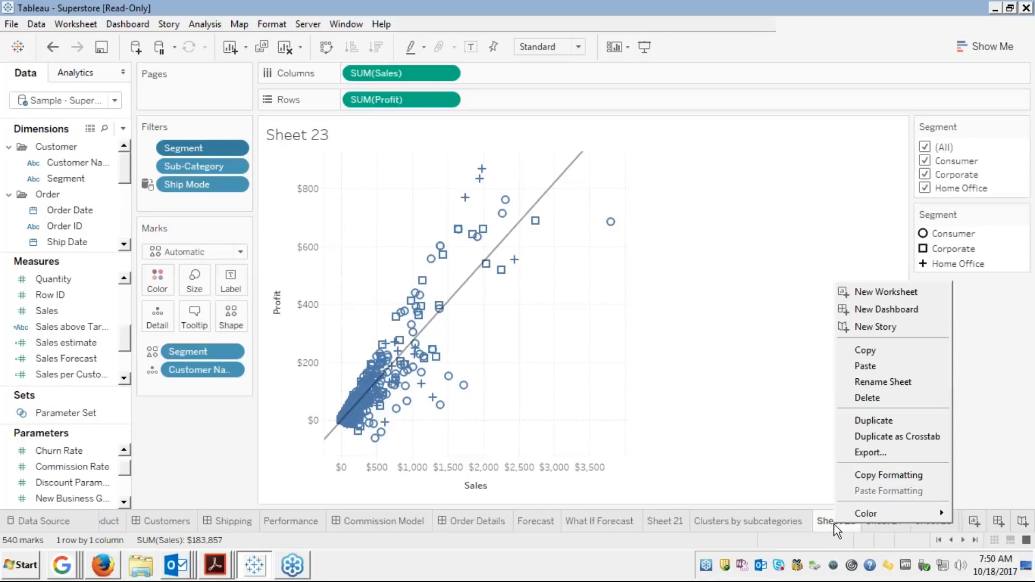
click(866, 381)
text(S)
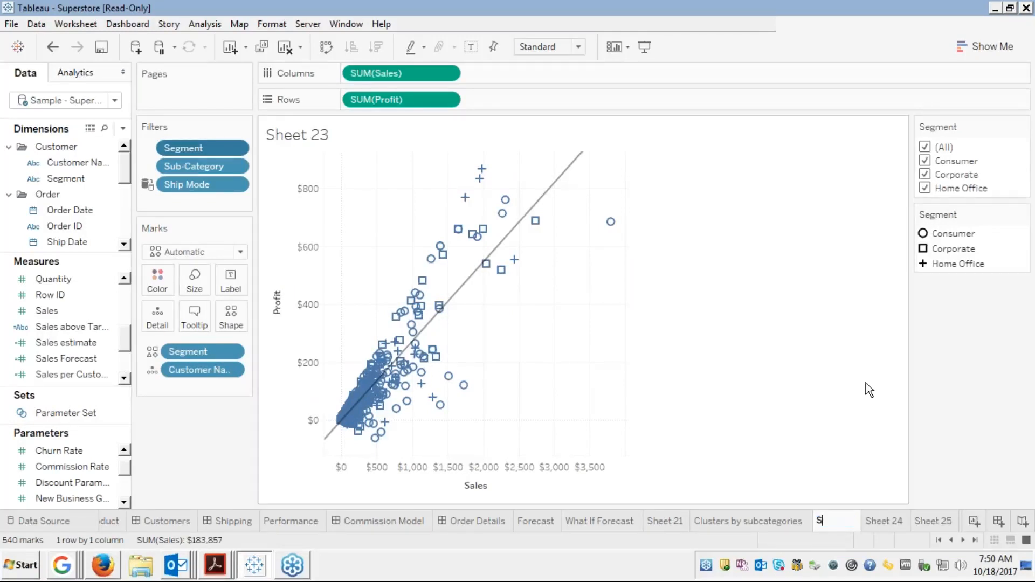
text(catter Plots)
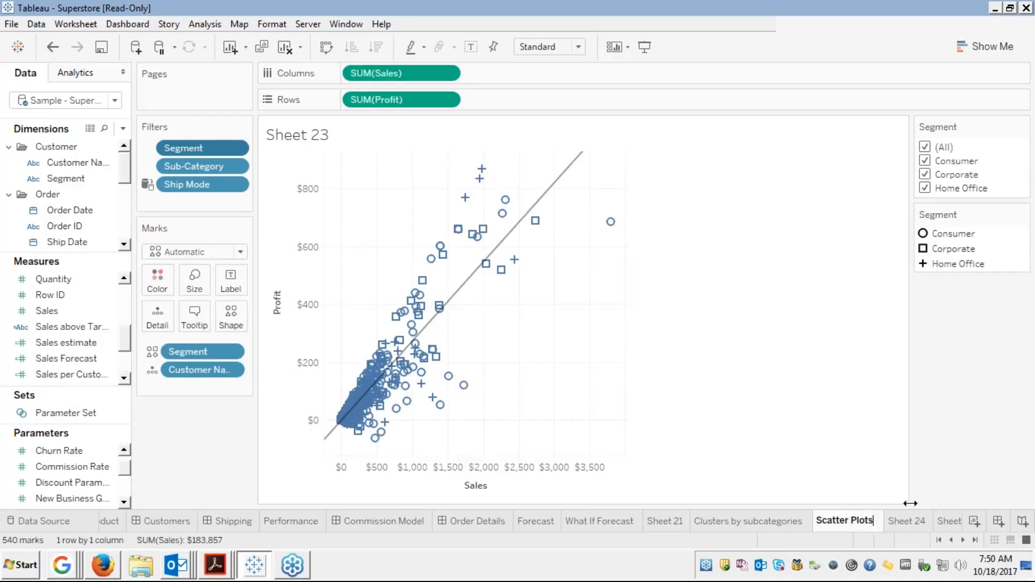
click(900, 520)
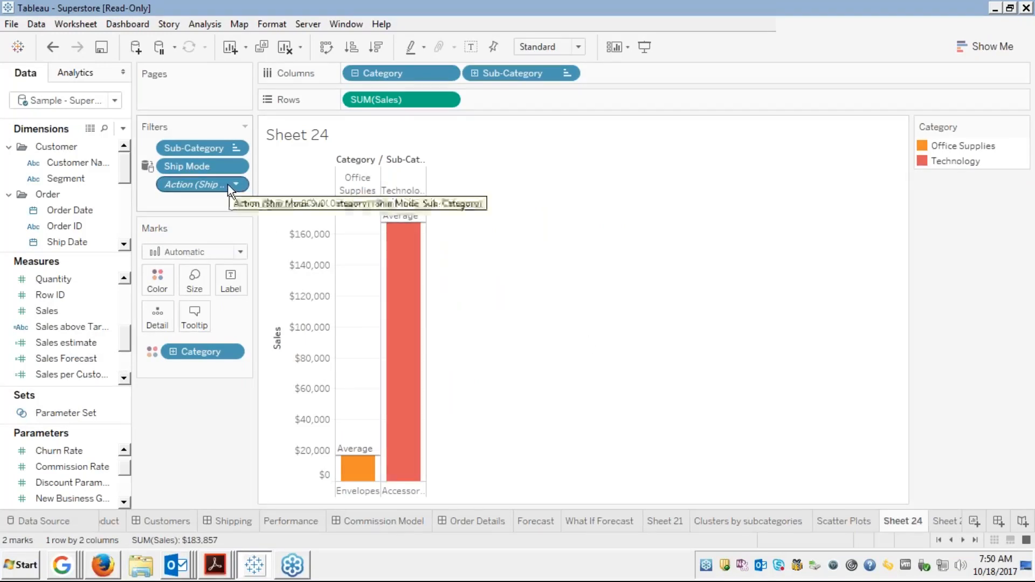
Remove the Action (Ship Mode, Sub-Category) and Ship Mode filters, and toggle the Category pill's collapse/expand
drag(231, 184, 110, 181)
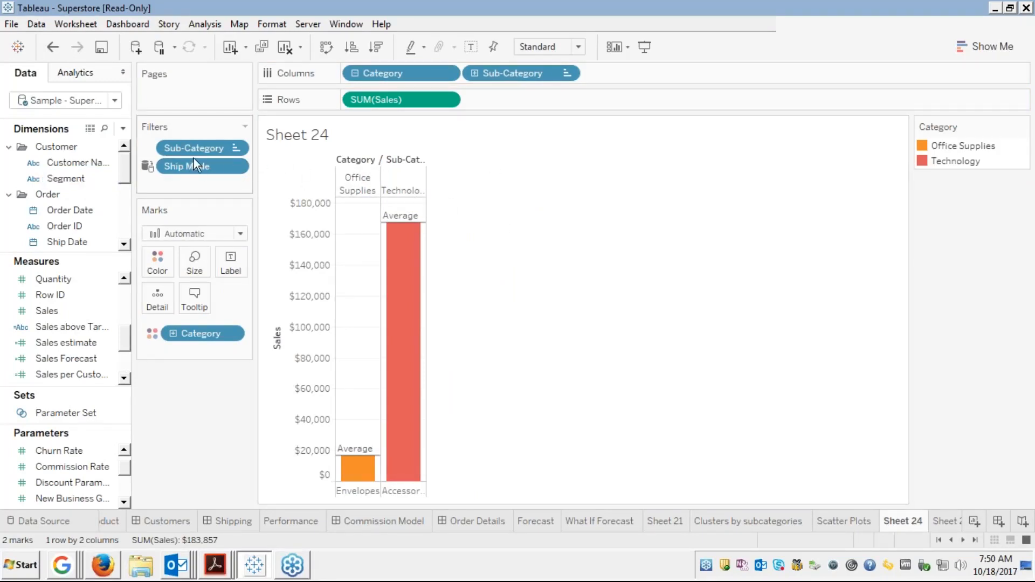
drag(193, 167, 84, 179)
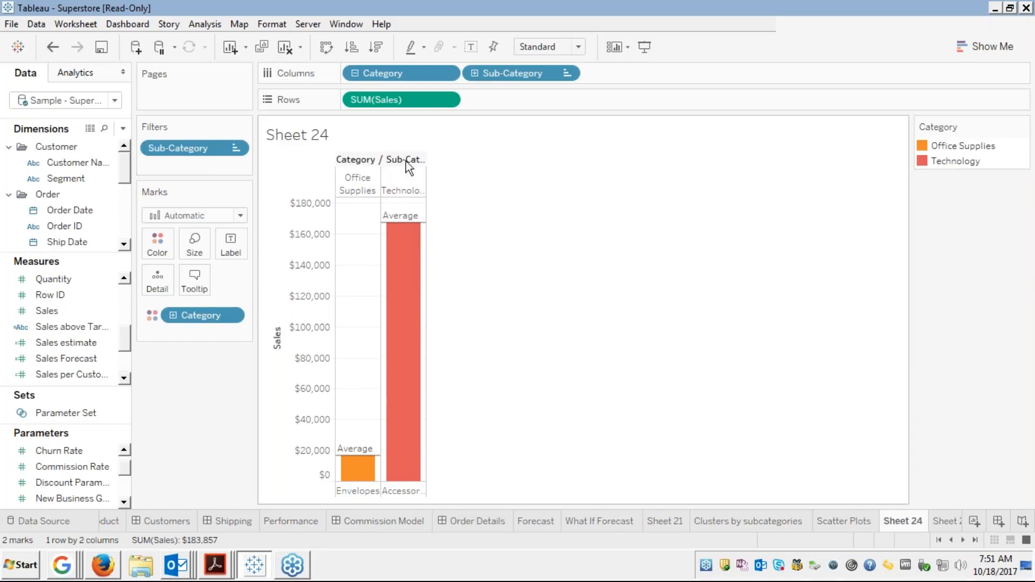
click(358, 72)
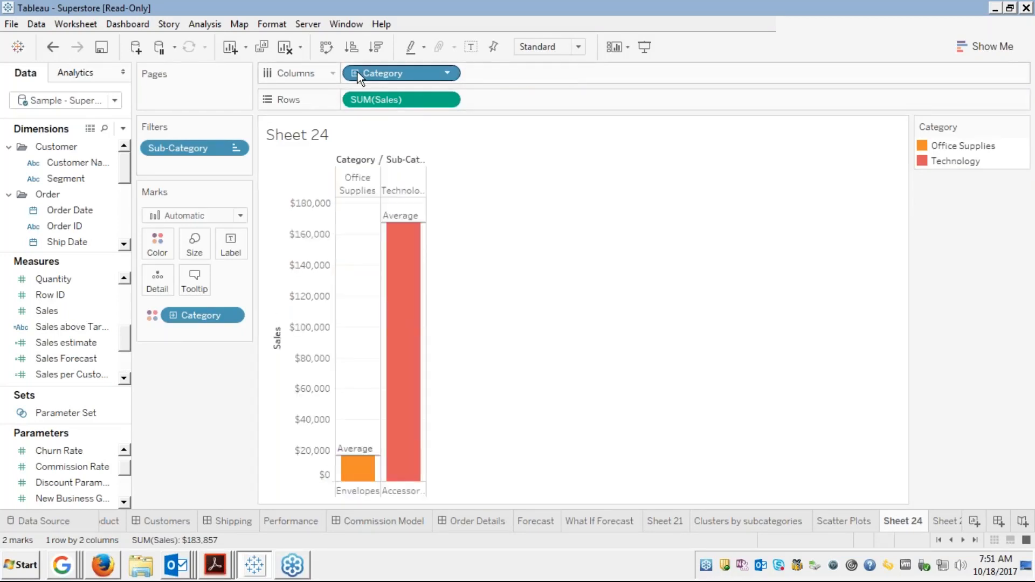
click(357, 73)
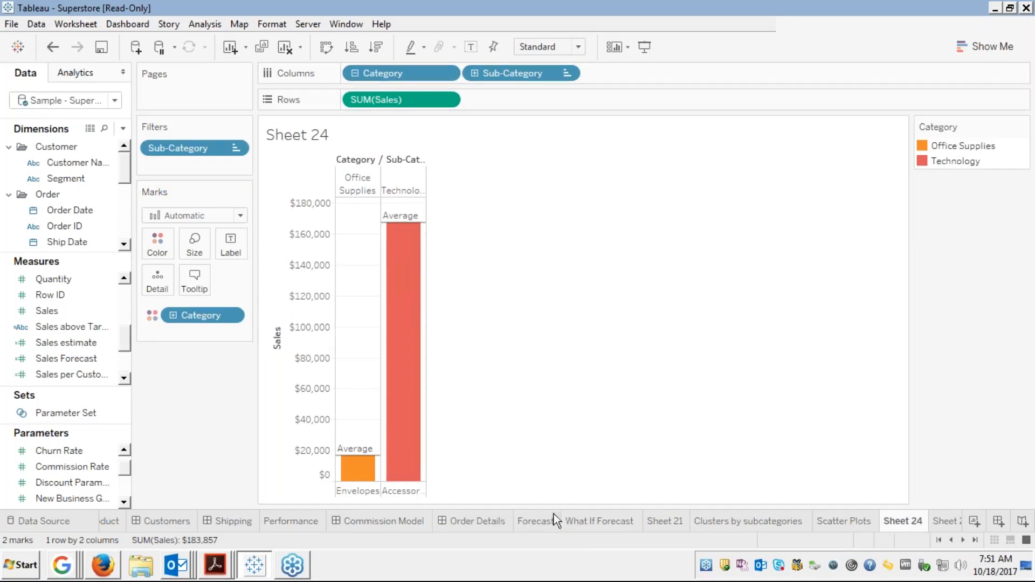
Look at the Sheet 25 customer profit chart and return to Sheet 24
click(939, 523)
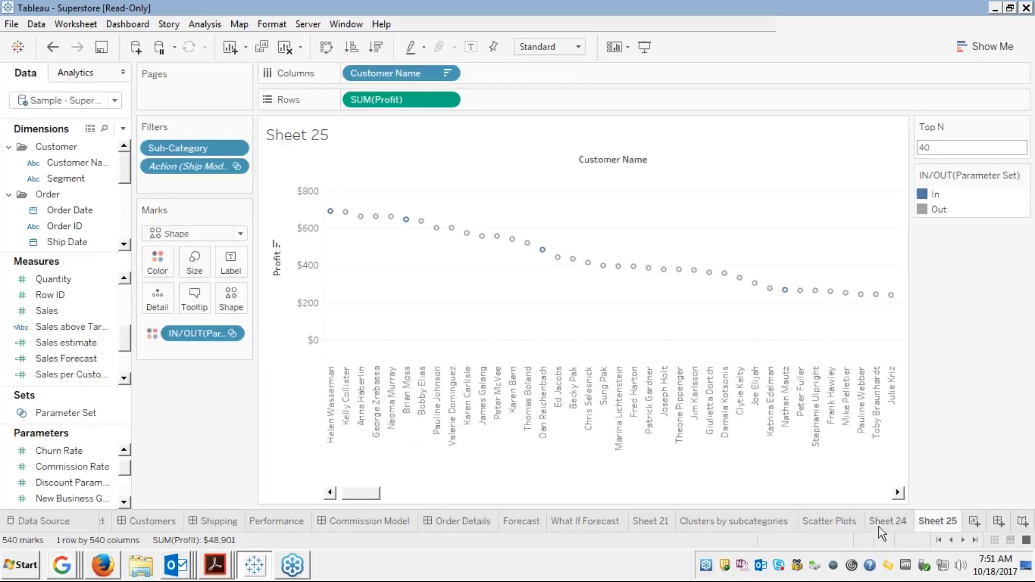
click(975, 540)
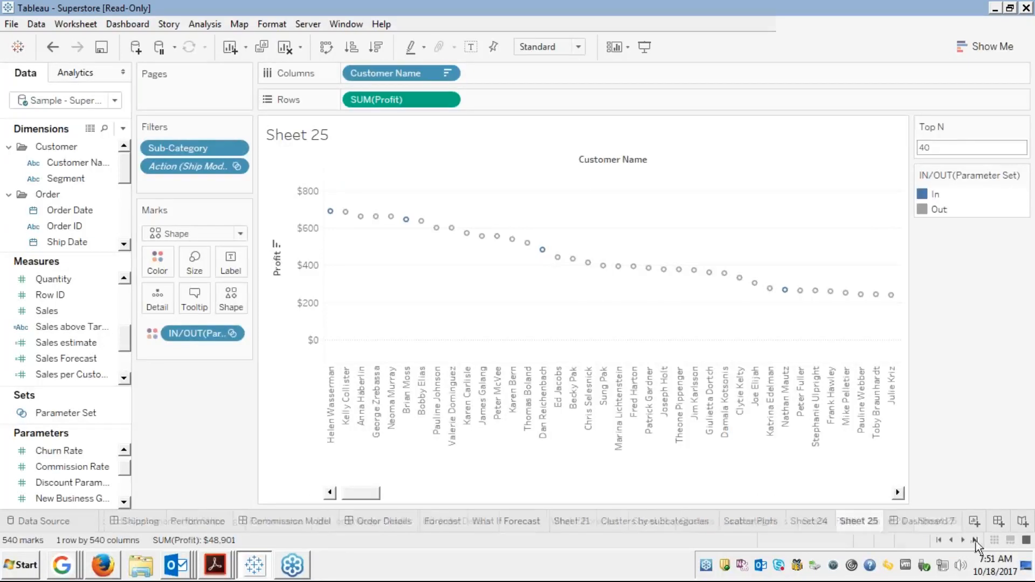
click(812, 523)
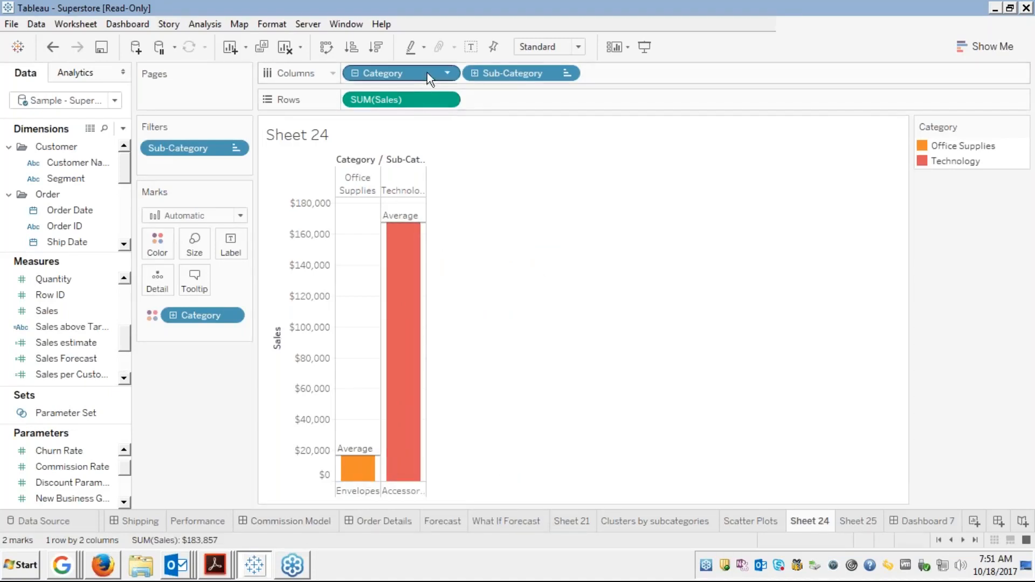
drag(425, 73, 52, 182)
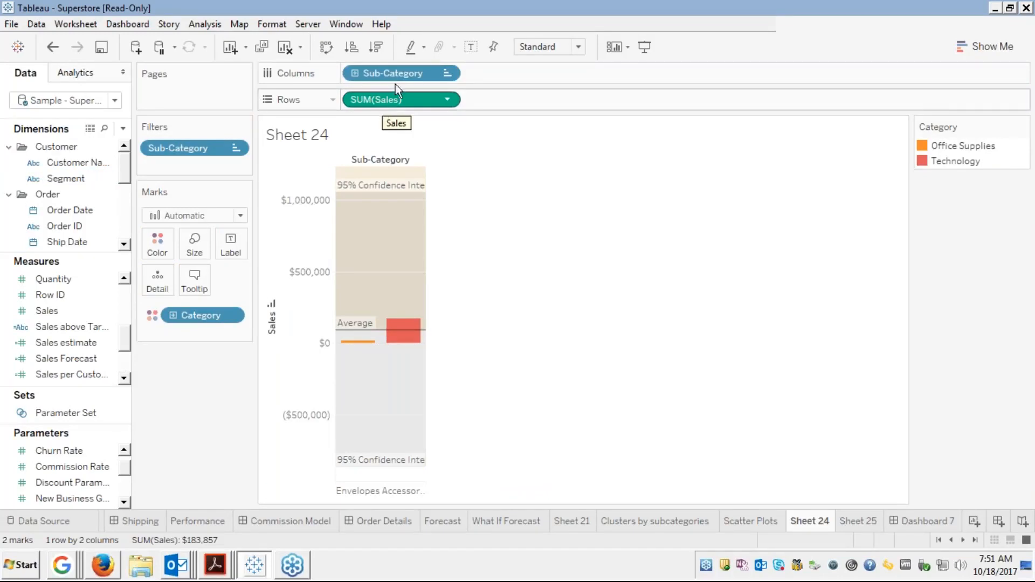
drag(403, 72, 70, 201)
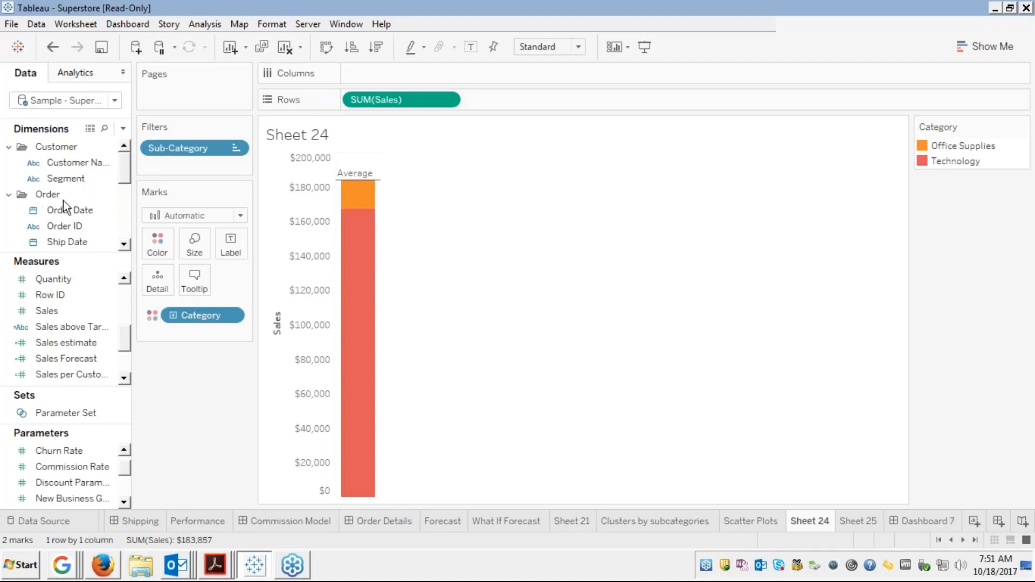
click(124, 220)
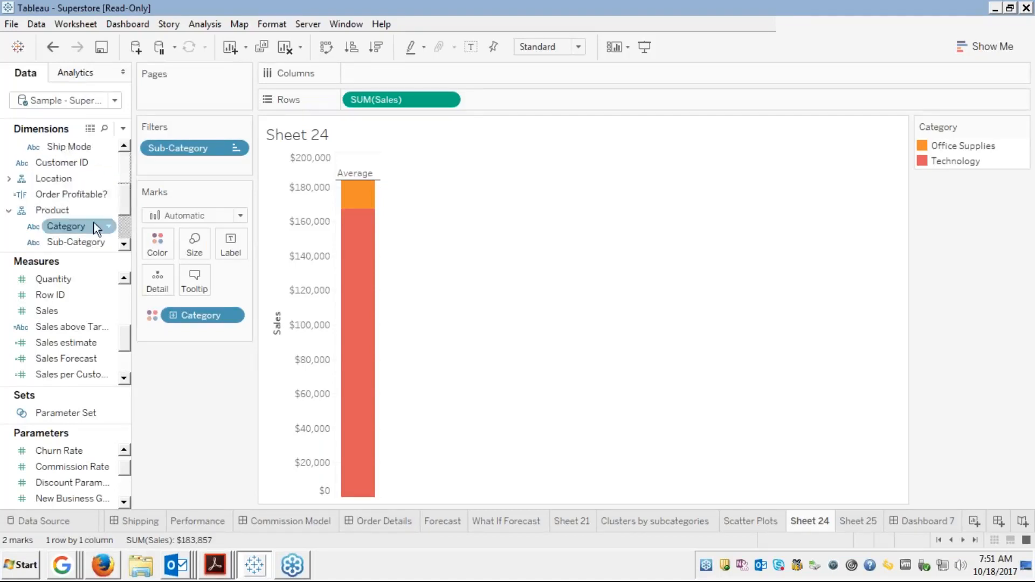
drag(53, 209, 371, 75)
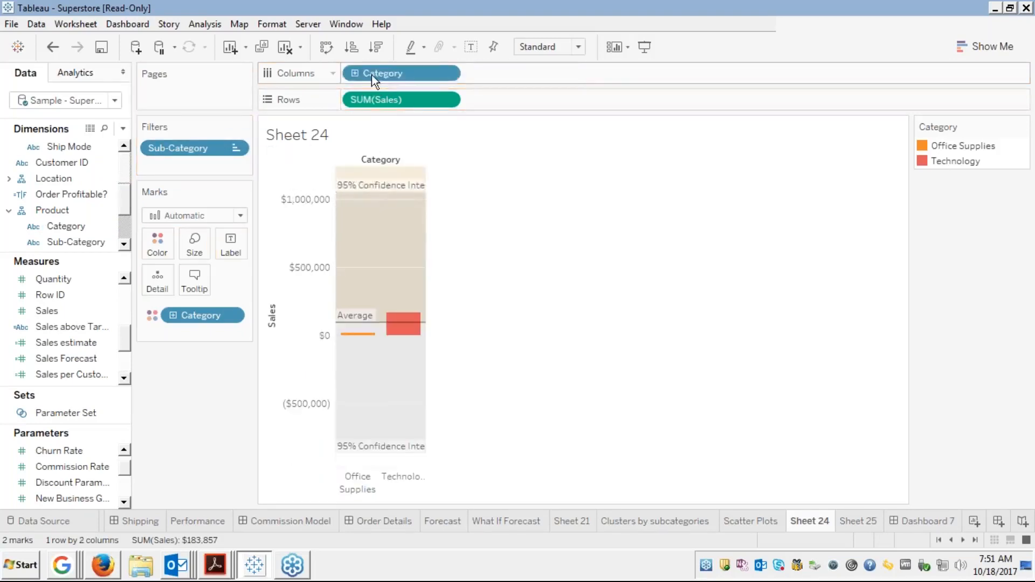
click(355, 74)
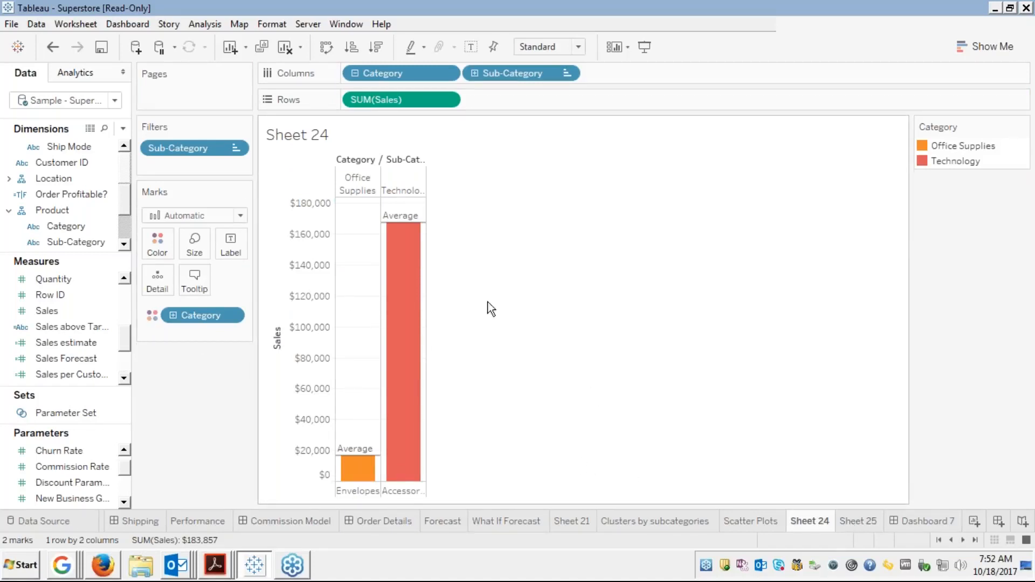
Hide Sheet 24 from the sheet tabs and return to Dashboard 7
right_click(806, 521)
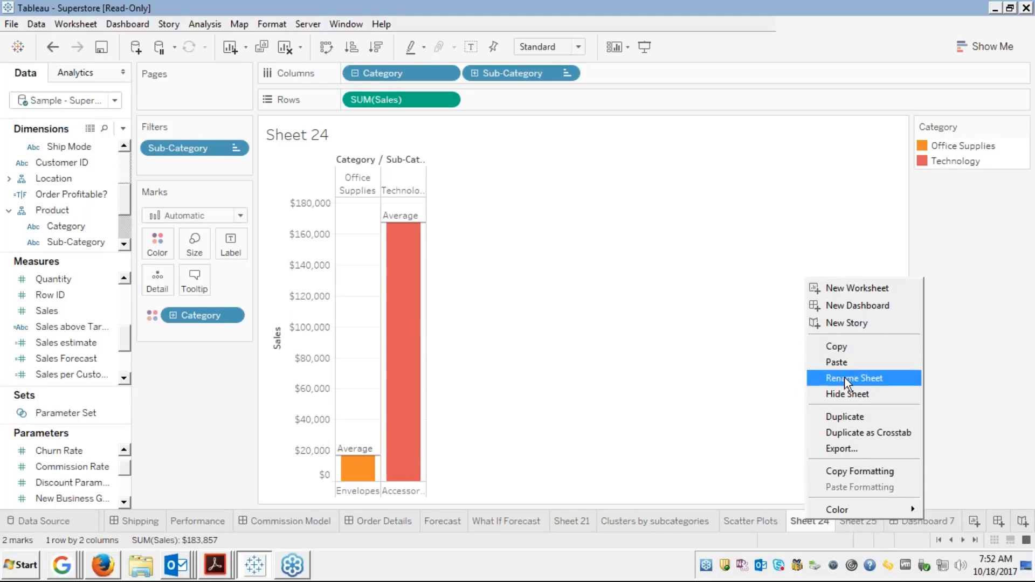
click(834, 396)
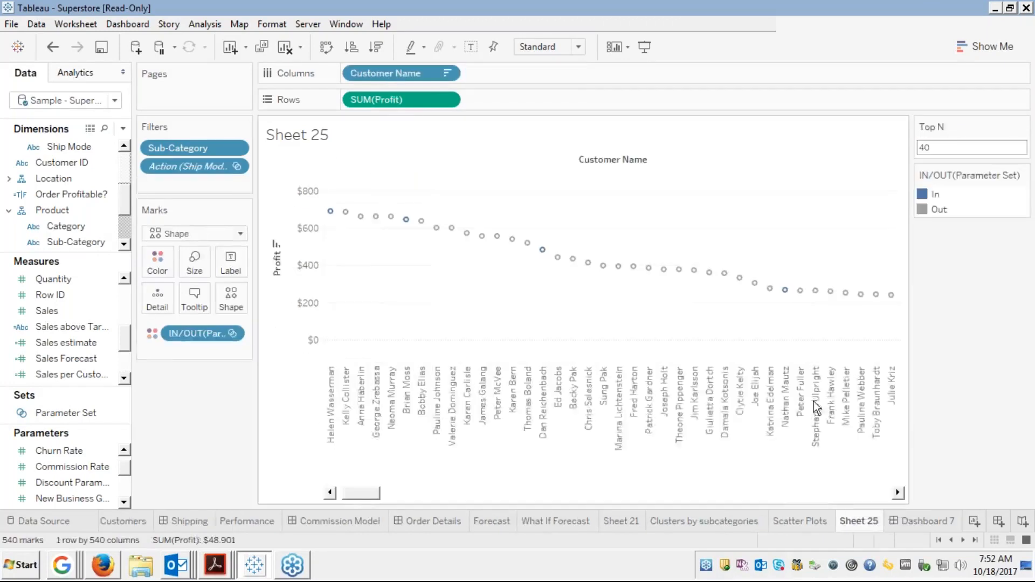
click(914, 523)
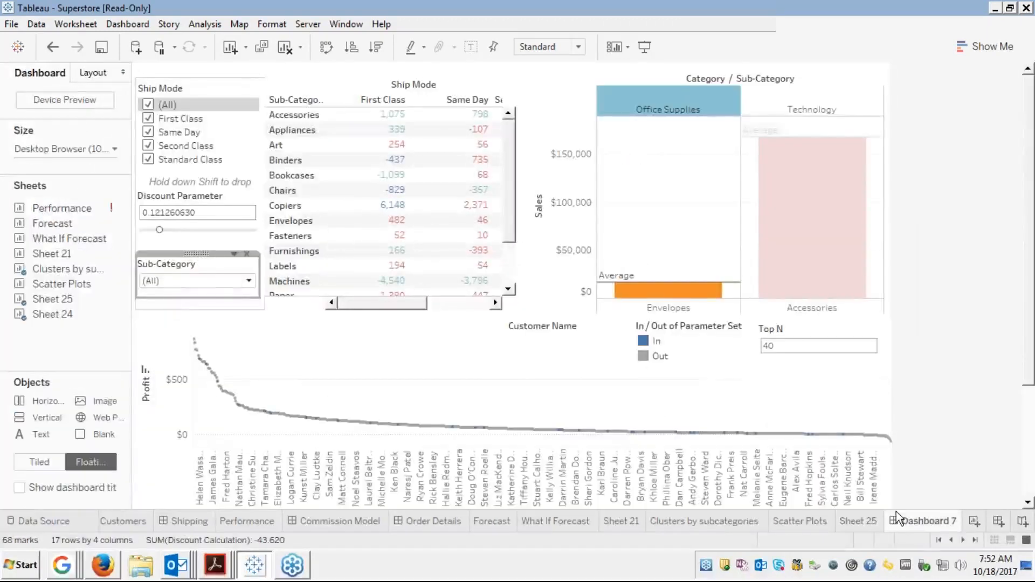
Remove the floating category sales chart and permanently delete worksheet Sheet 24
click(807, 89)
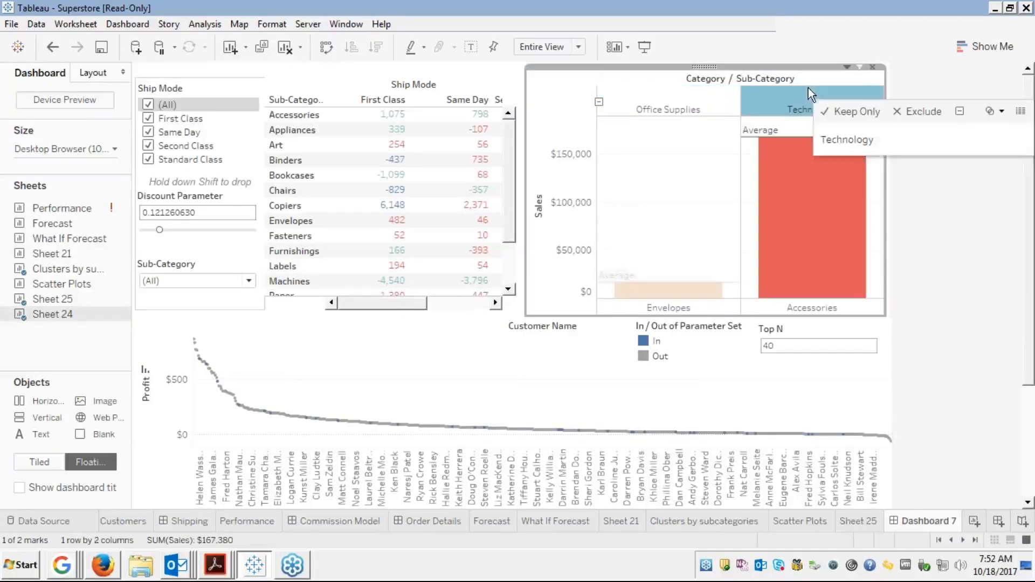
click(873, 67)
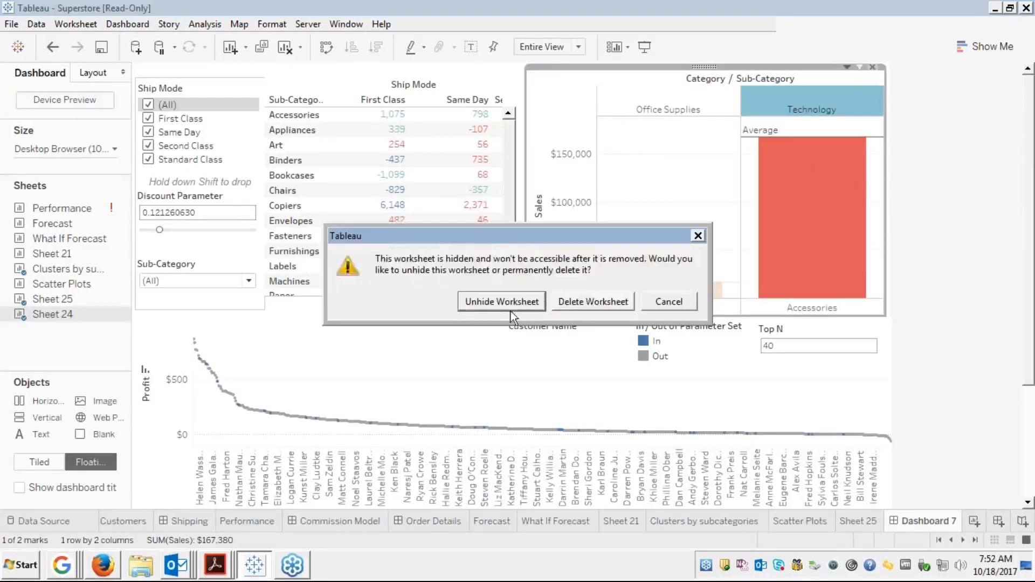
click(567, 303)
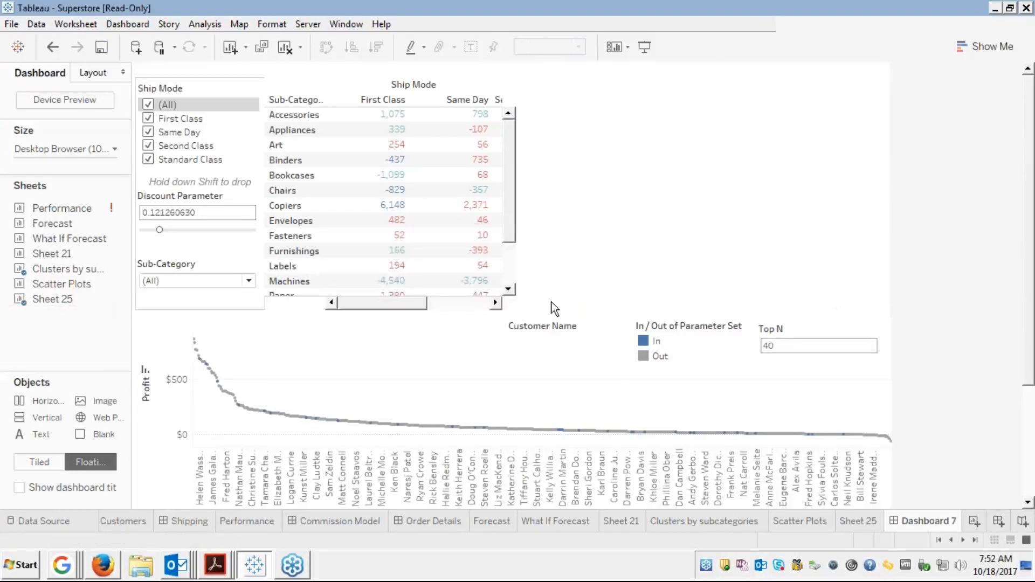
Try placing Scatter Plots as a floating view, undo it, and open Sheet 25
mouse_move(111, 298)
drag(73, 283, 587, 93)
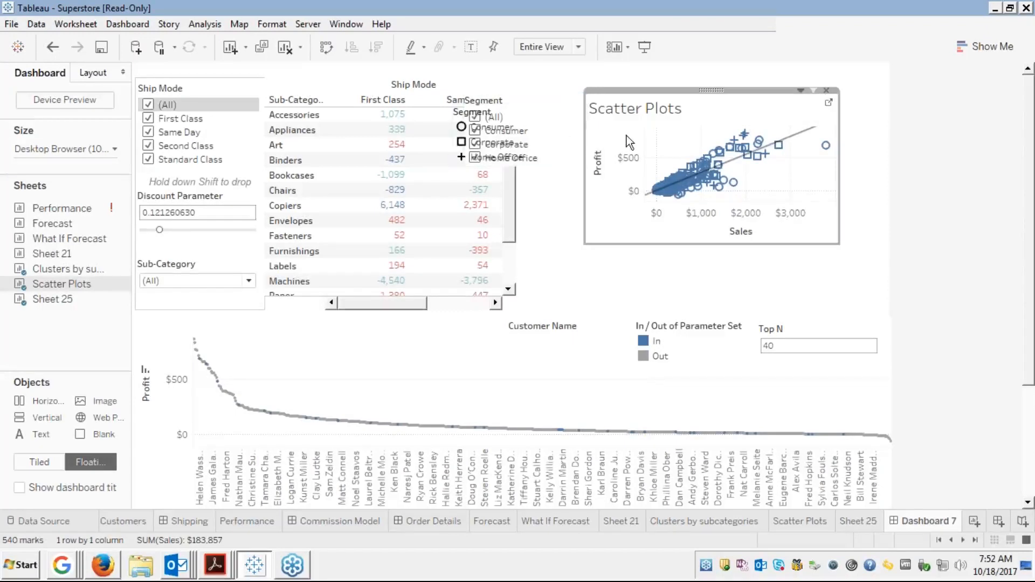
key(ctrl+z)
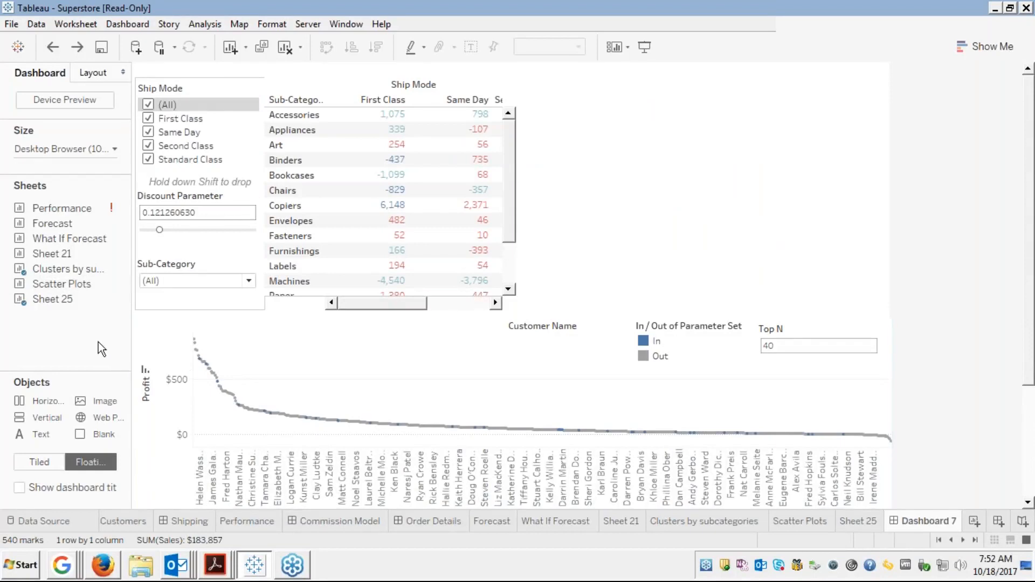
click(863, 522)
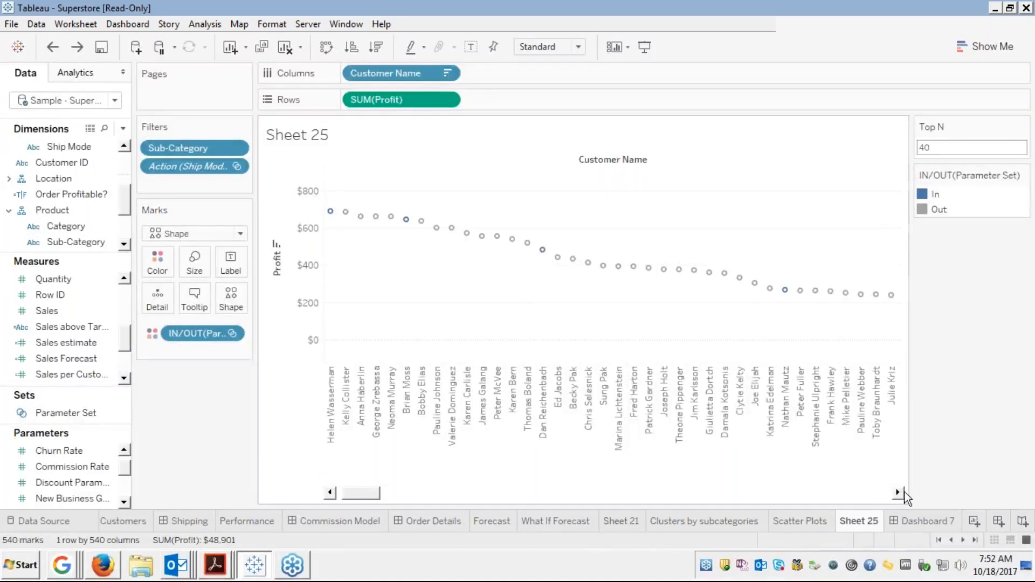
Create a new worksheet charting SUM(Sales) with the Product hierarchy on Columns
click(975, 522)
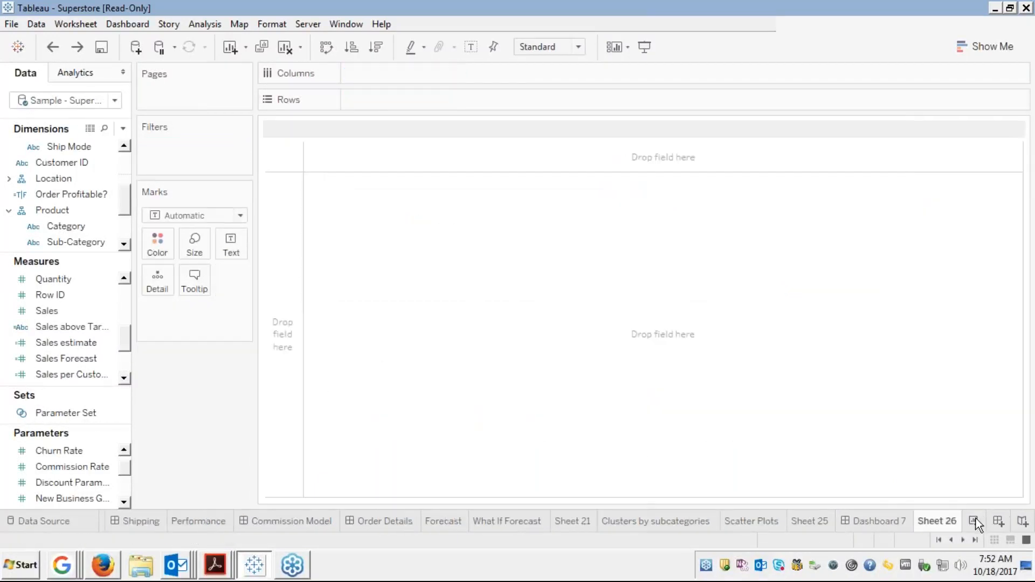
click(51, 211)
drag(51, 211, 377, 75)
click(48, 313)
drag(49, 318, 383, 99)
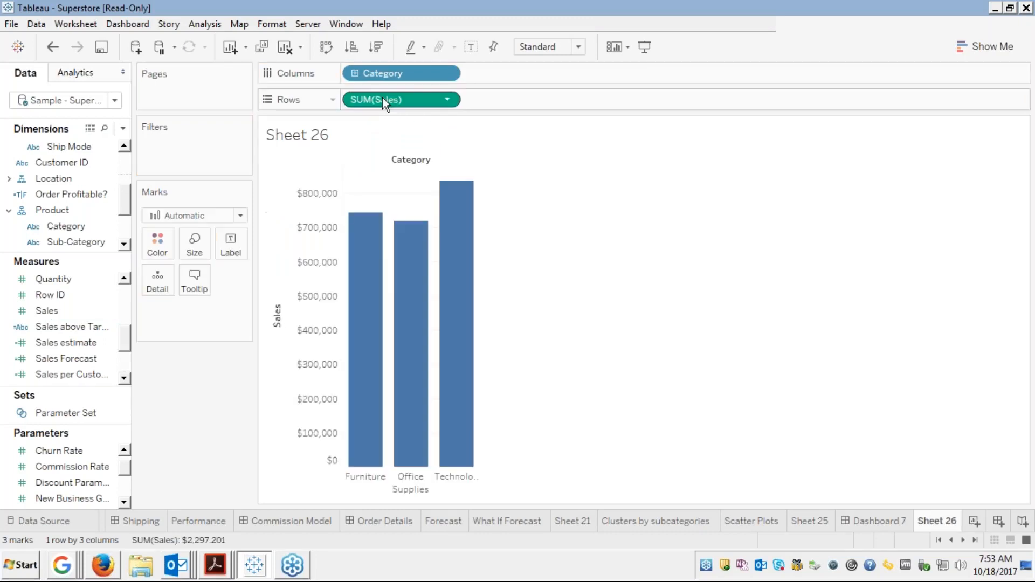
Drill into Sub-Category, colour bars by Category, and put Category back on Columns before Sub-Category
click(355, 73)
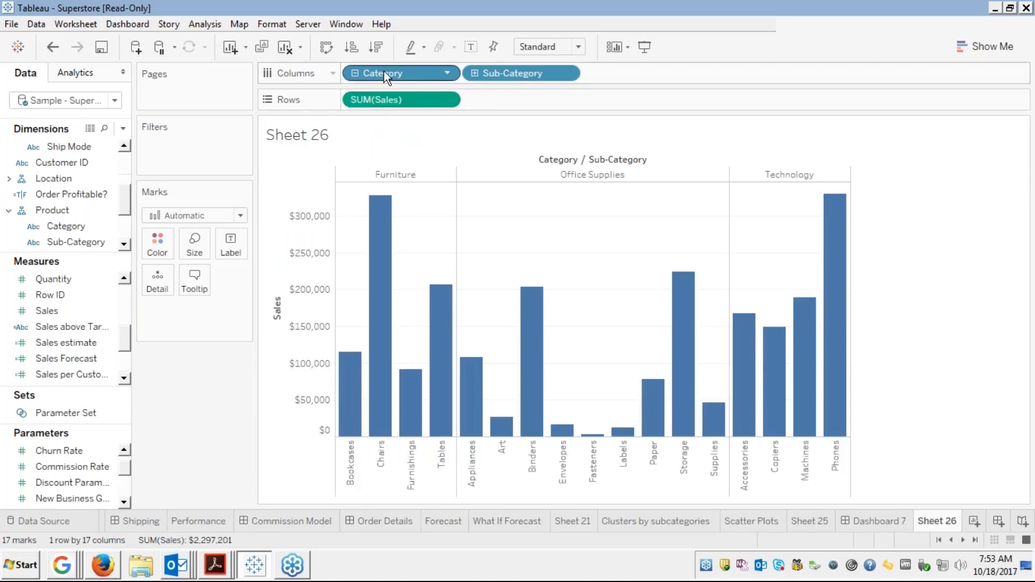
drag(384, 71, 159, 242)
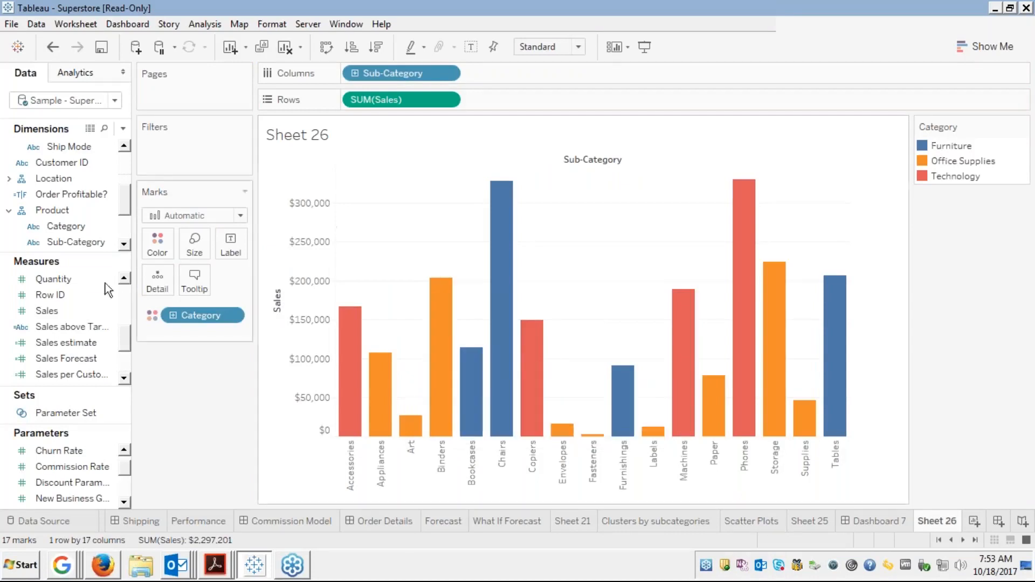
drag(63, 225, 352, 76)
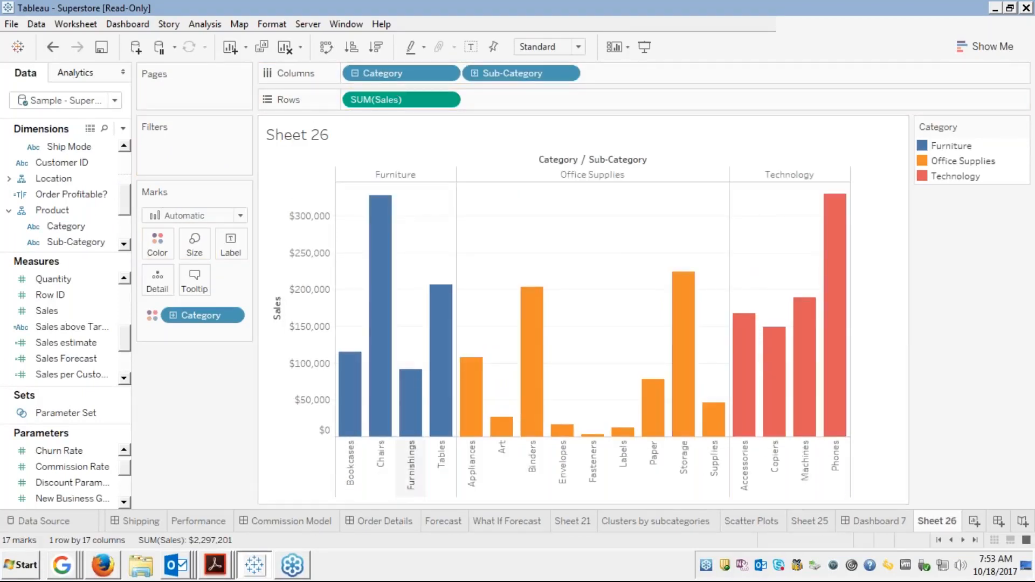
Rename the Sheet 26 tab to 'Categories sales'
right_click(943, 523)
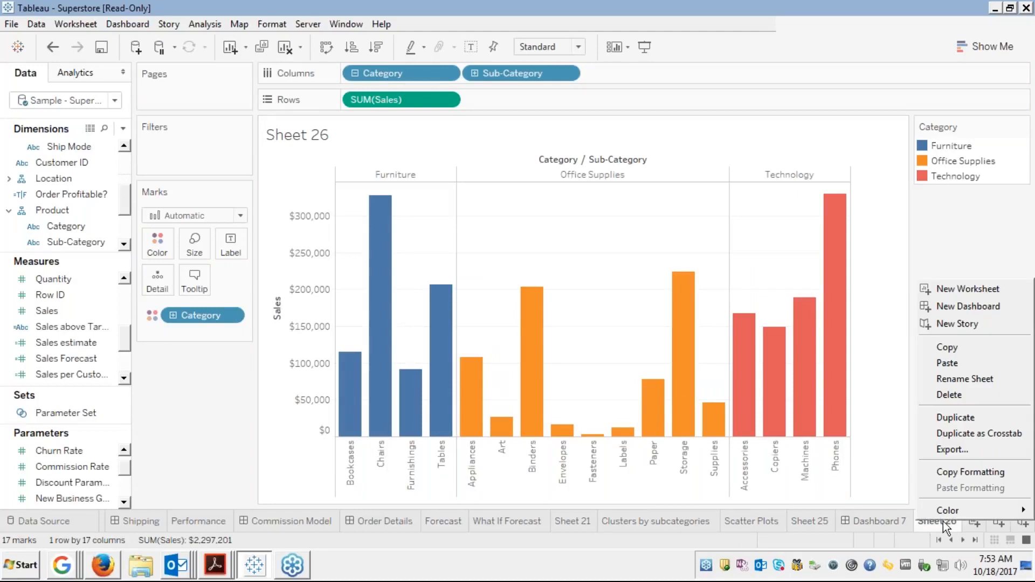
click(989, 211)
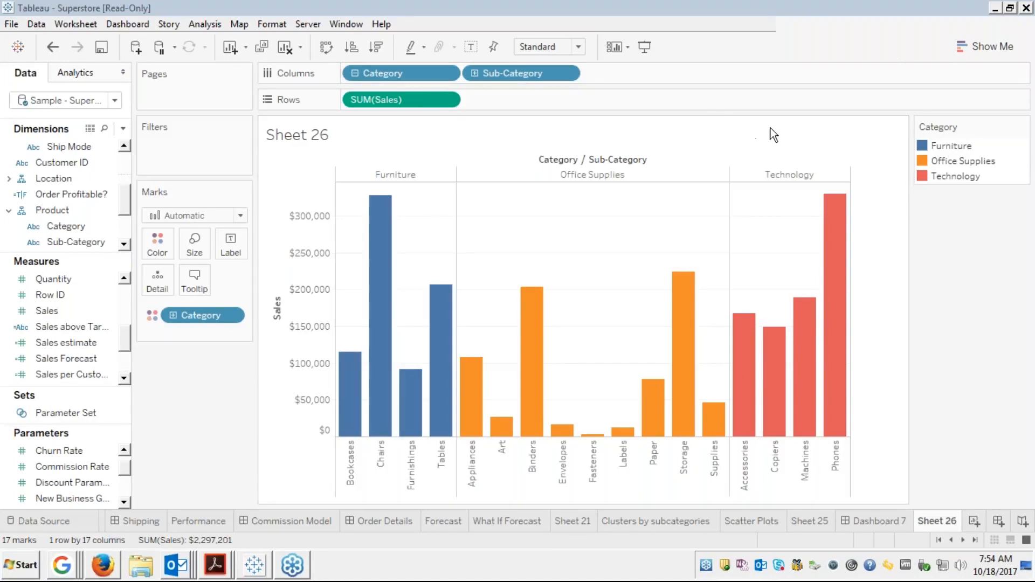
right_click(934, 517)
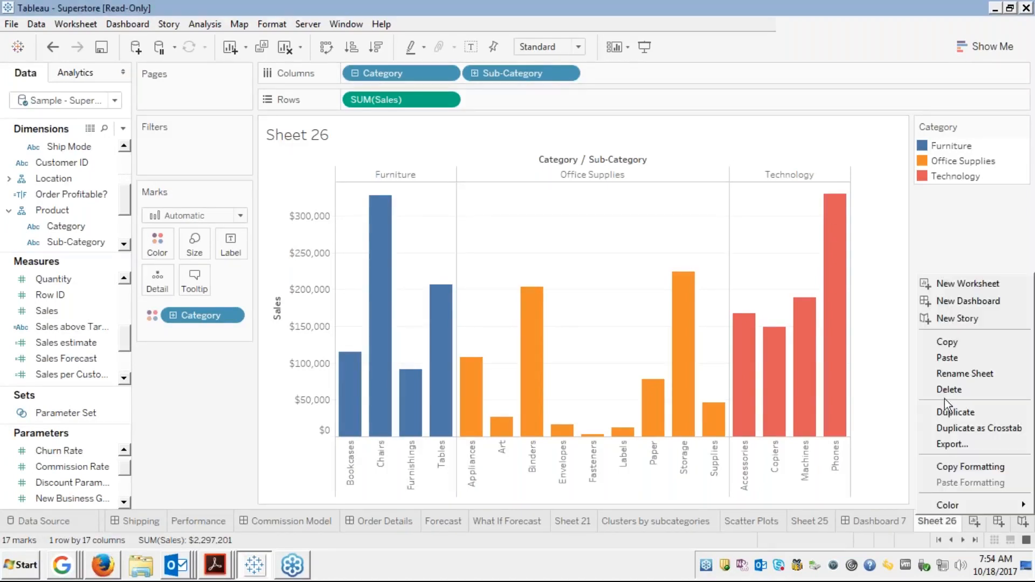
click(946, 379)
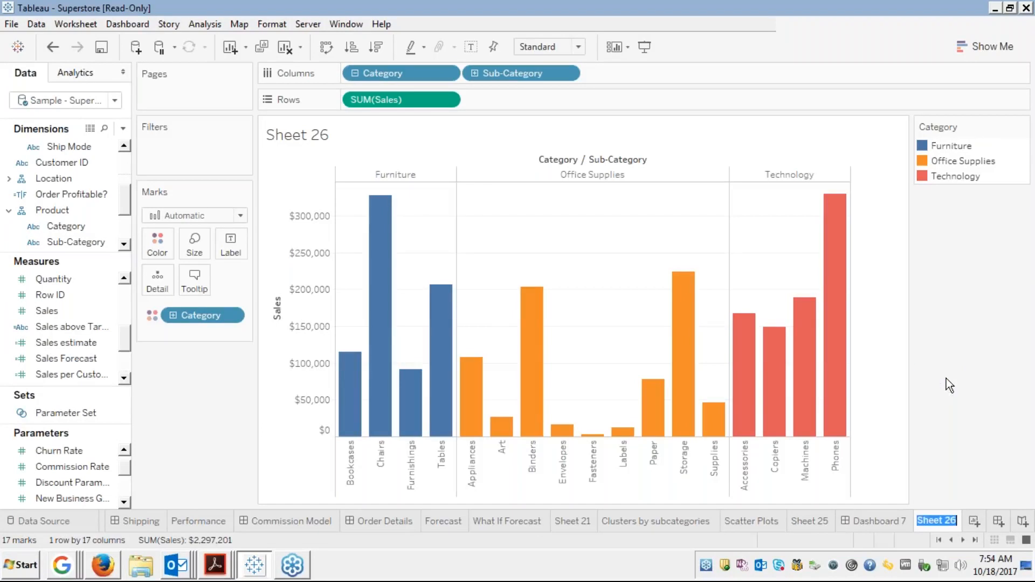
text(Categories)
key(Return)
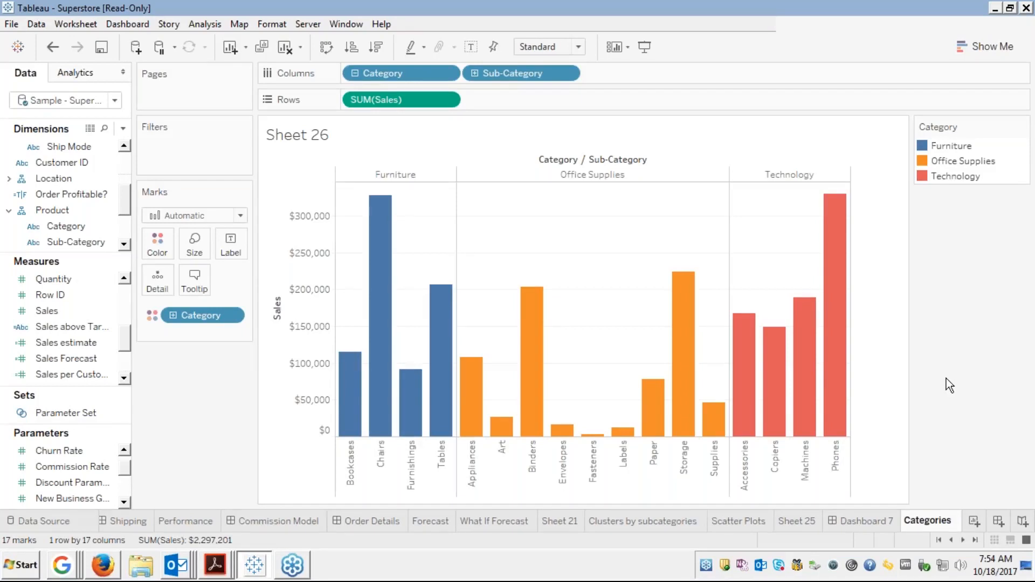
text(ales)
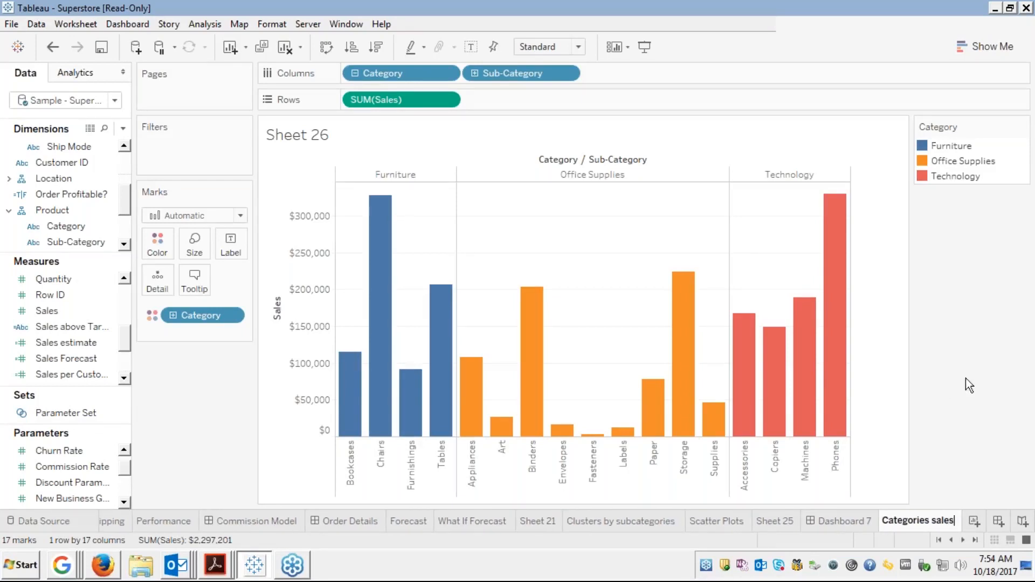
key(Return)
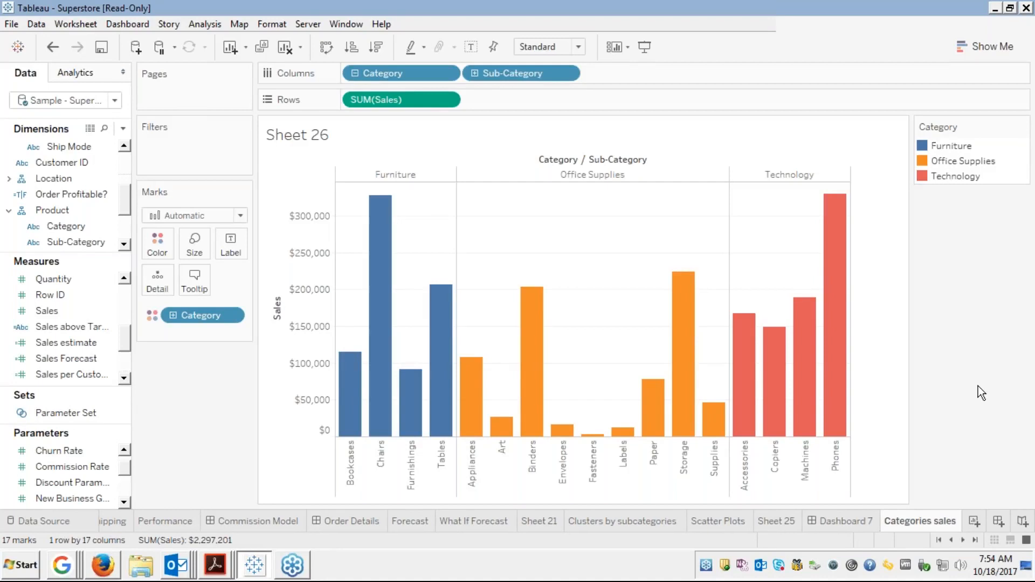
Float the Categories sales chart on Dashboard 7, widening it on both sides and making it taller
click(849, 523)
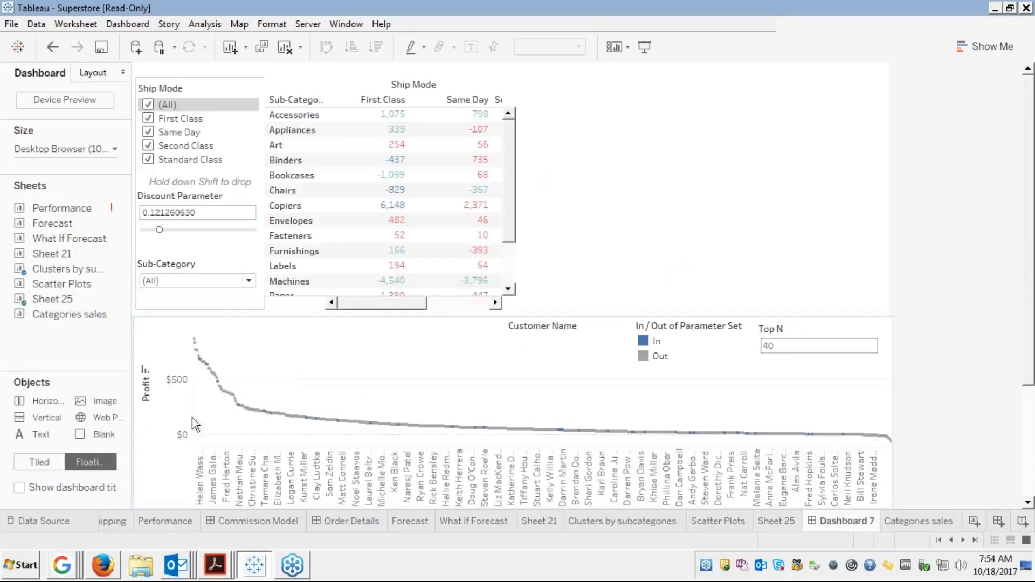
drag(67, 318, 557, 97)
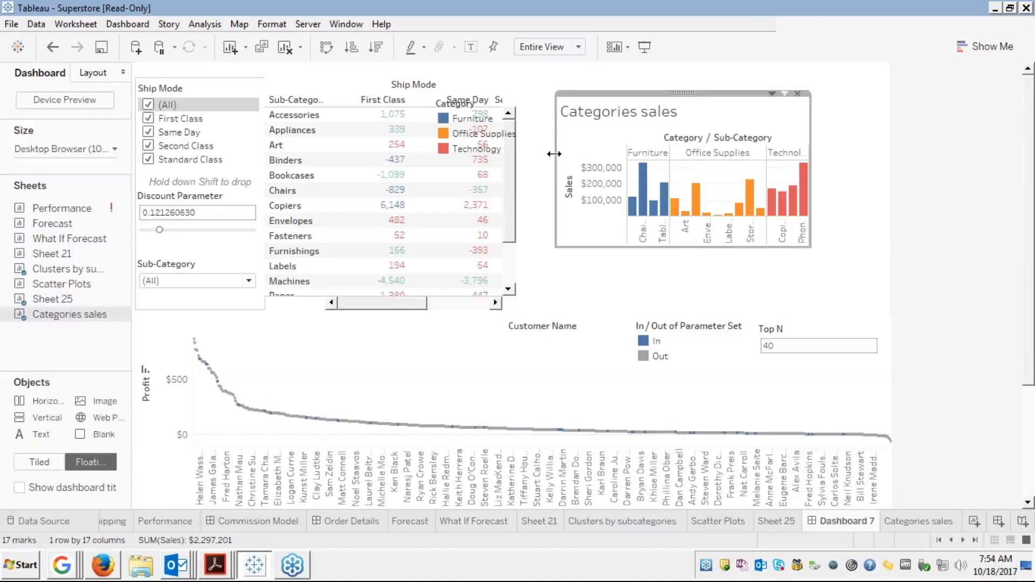
drag(554, 153, 516, 153)
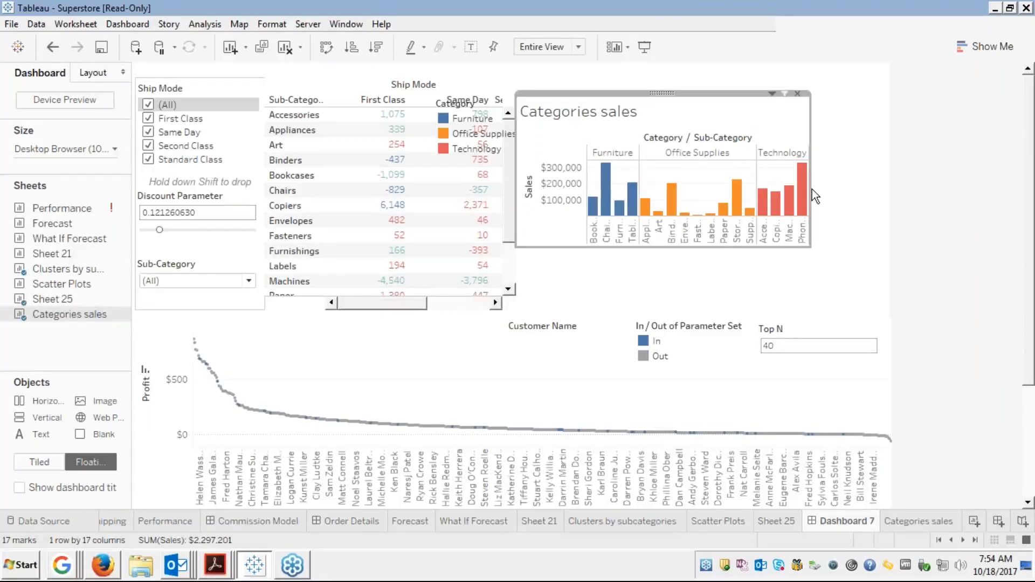
drag(810, 192, 887, 191)
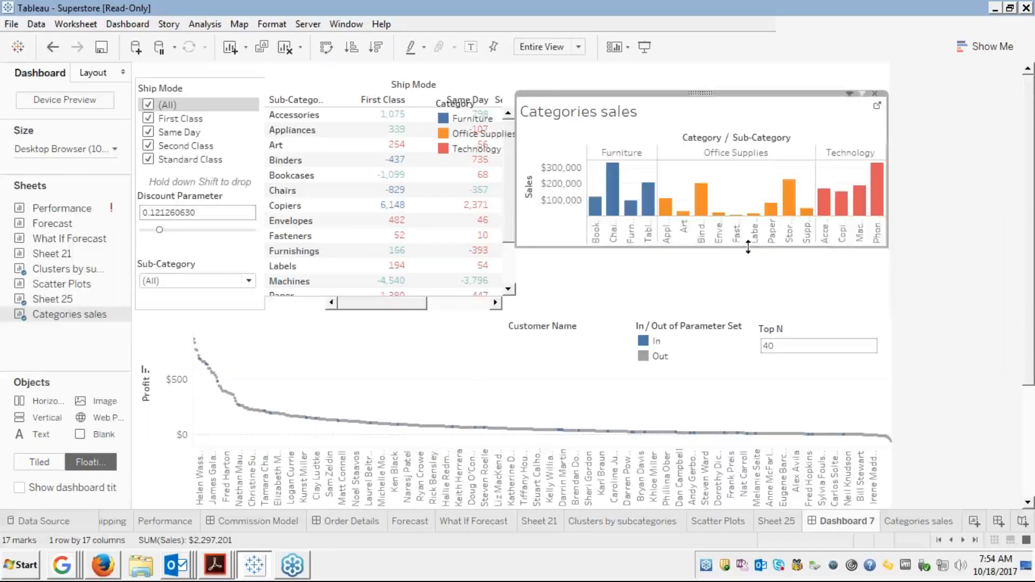
drag(748, 247, 752, 312)
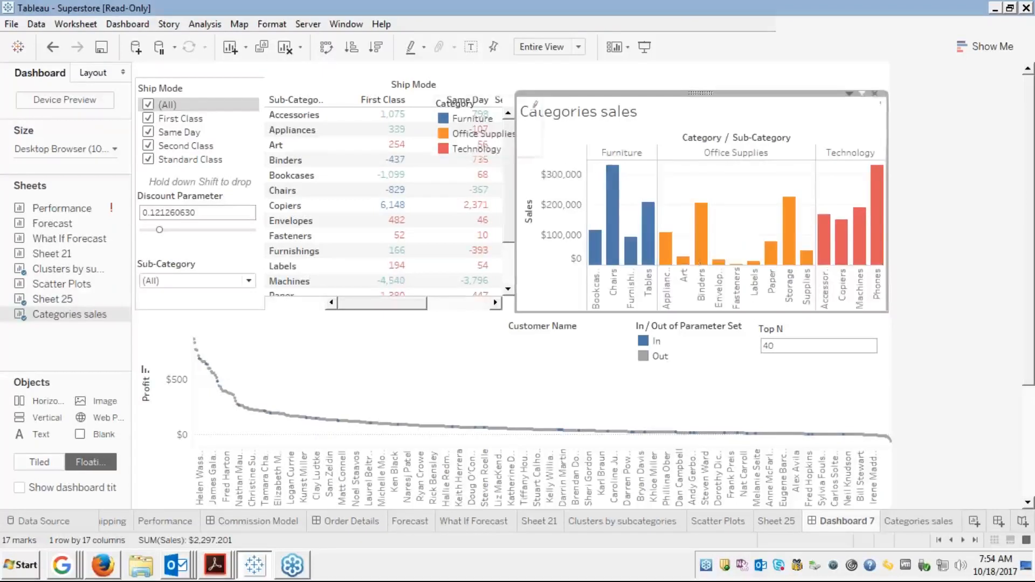
Reposition and narrow the Category legend, then delete it from the dashboard
click(472, 124)
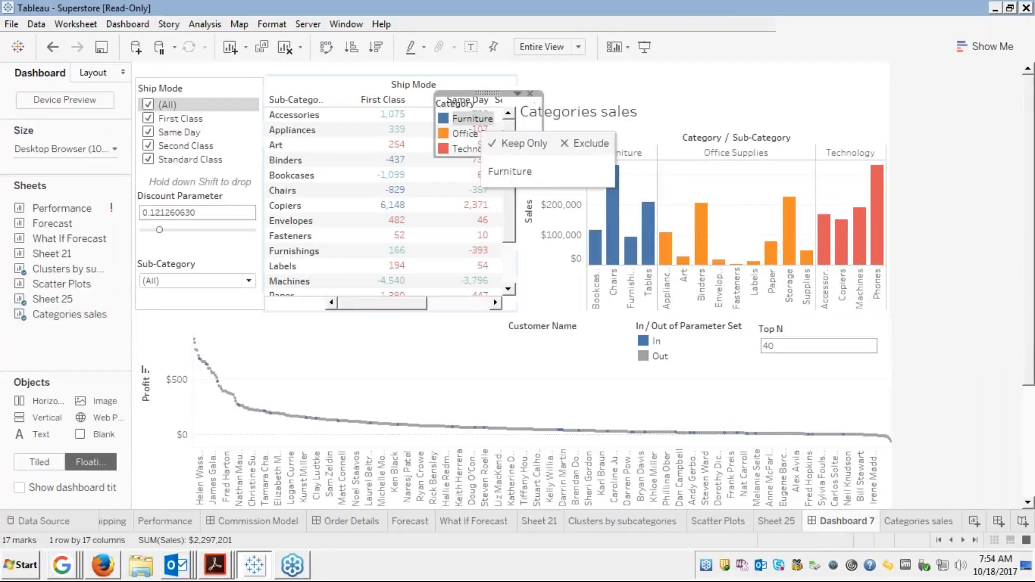
drag(491, 93, 567, 115)
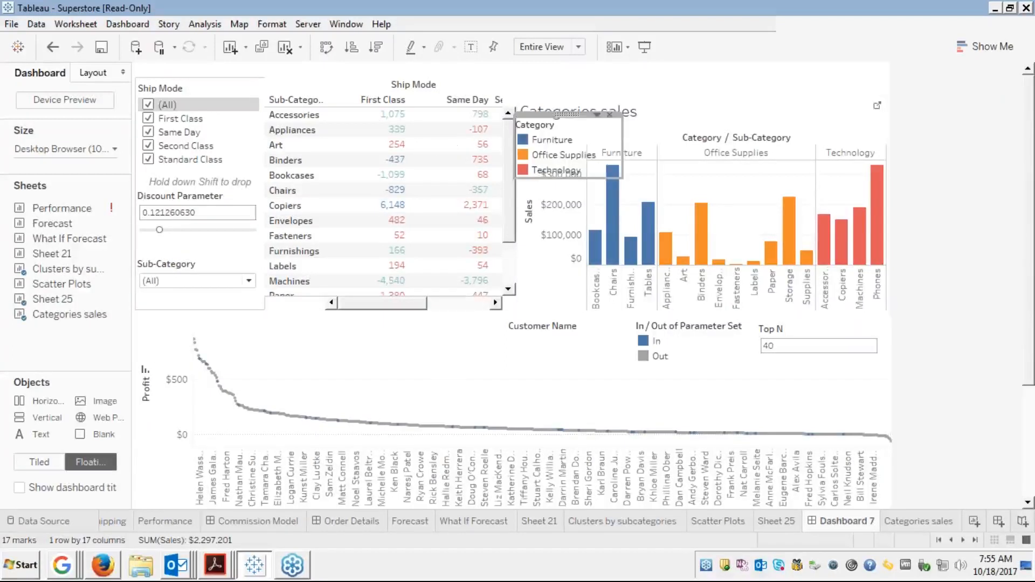
drag(622, 143, 589, 141)
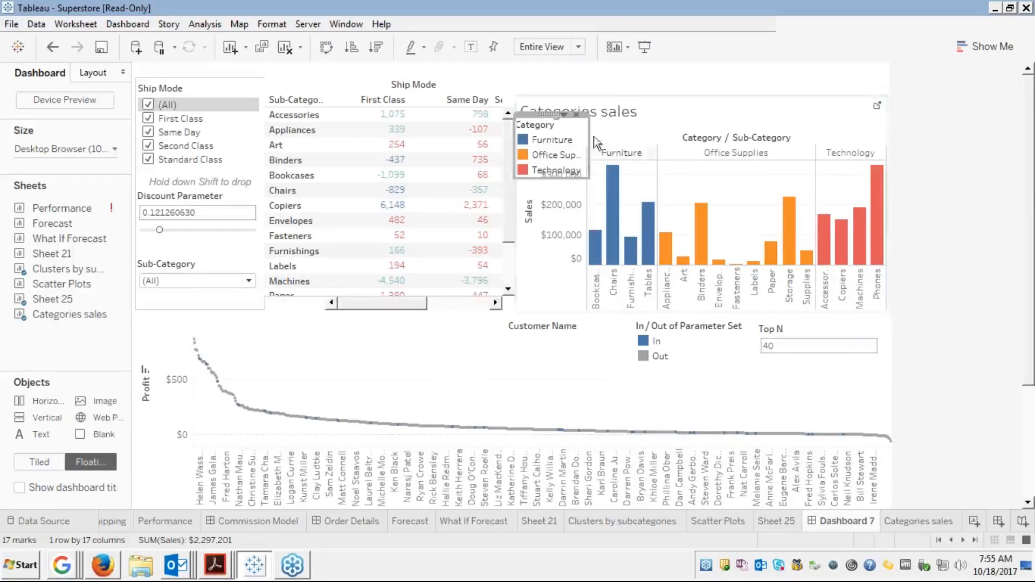
drag(548, 114, 776, 89)
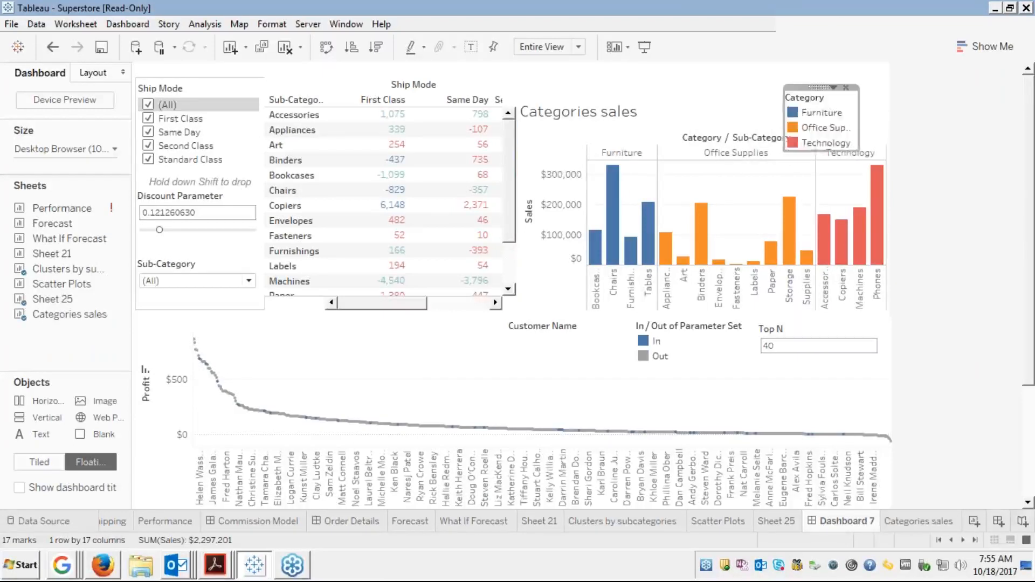
click(776, 111)
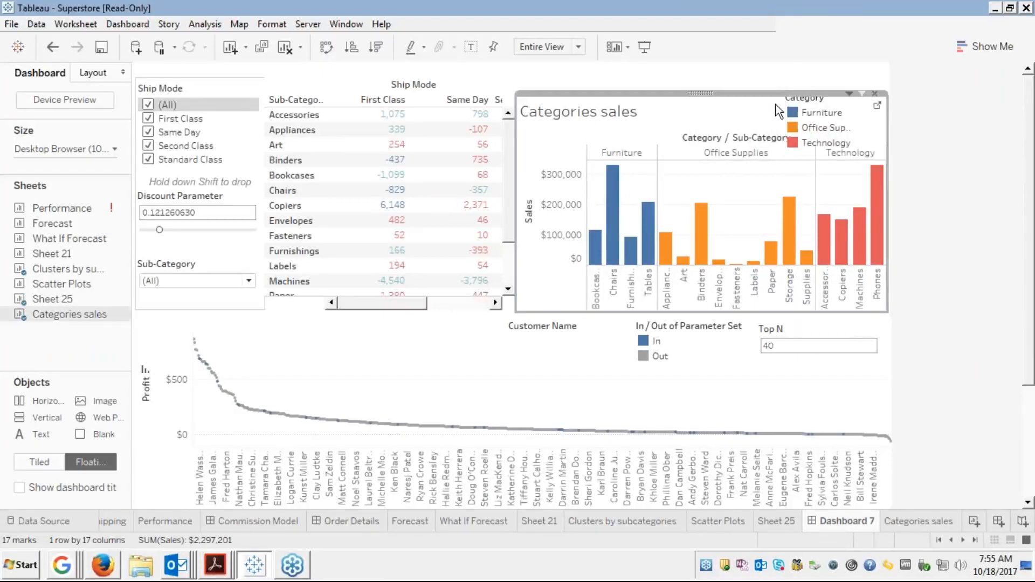
click(848, 116)
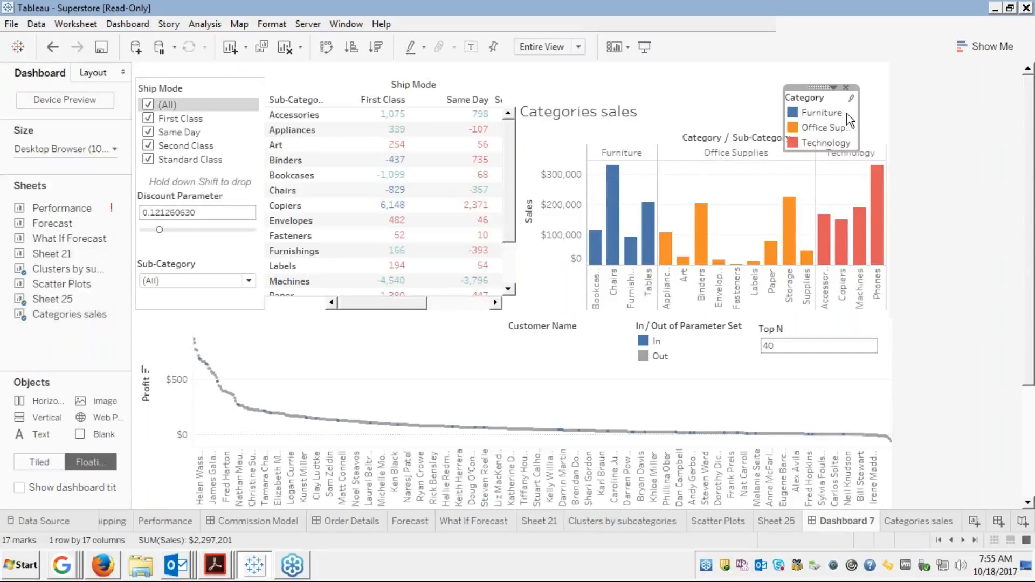
click(846, 87)
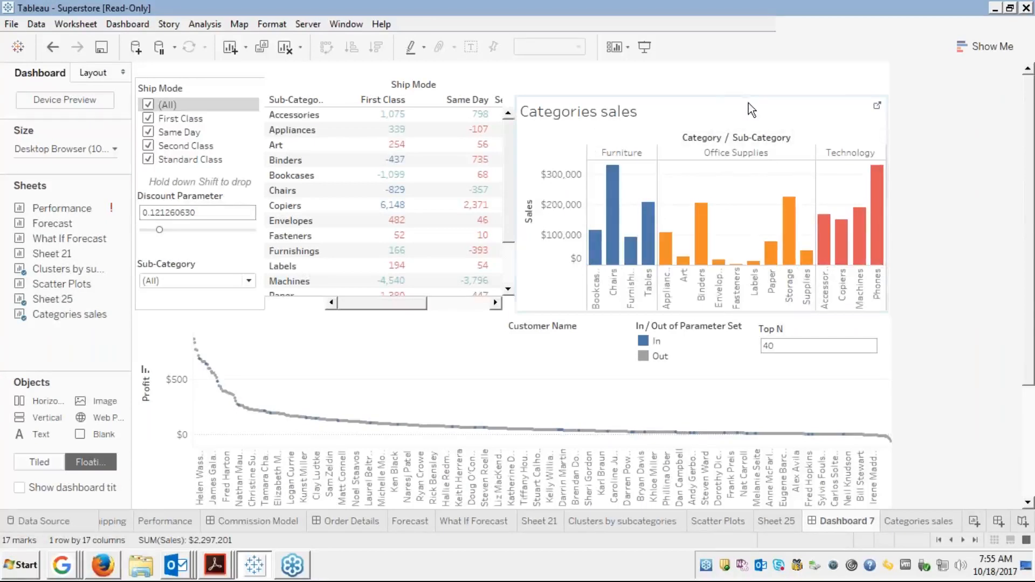
click(467, 86)
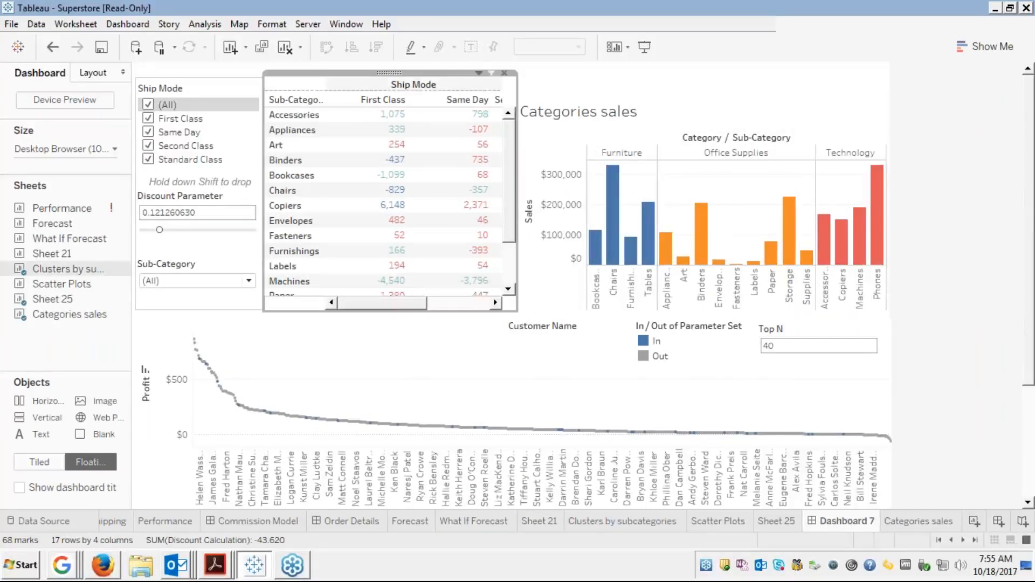
click(479, 73)
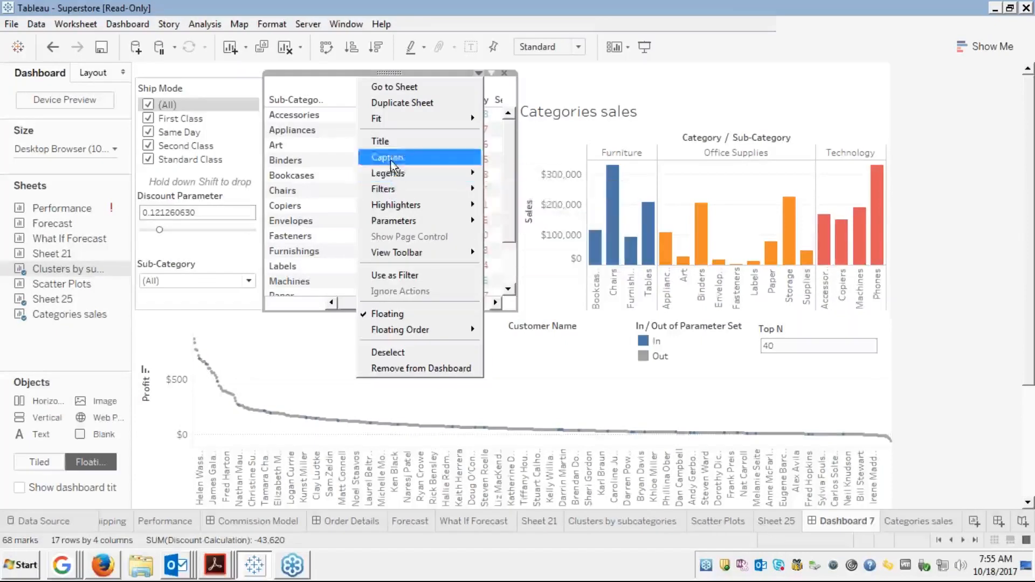
mouse_move(399, 189)
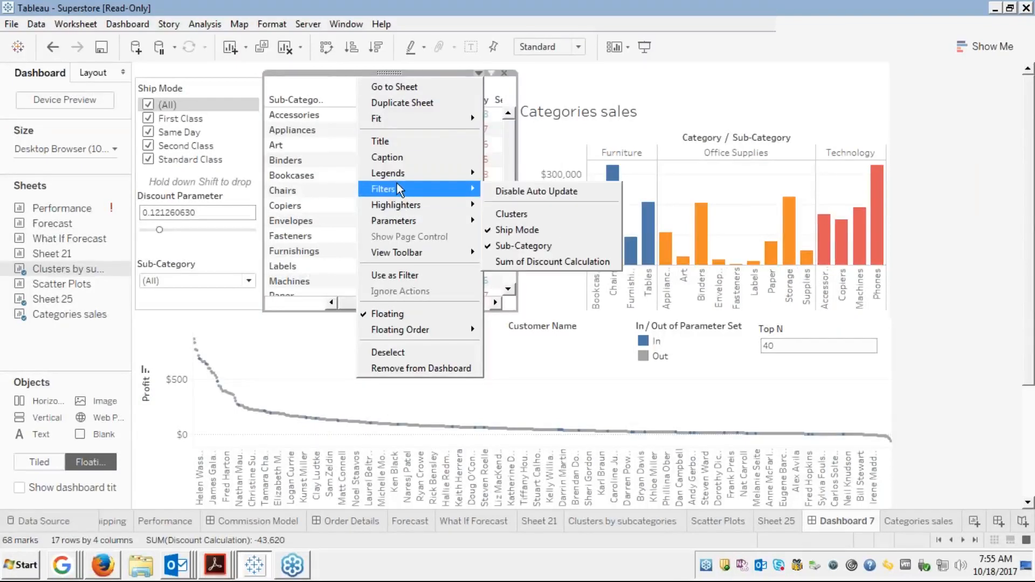
mouse_move(409, 172)
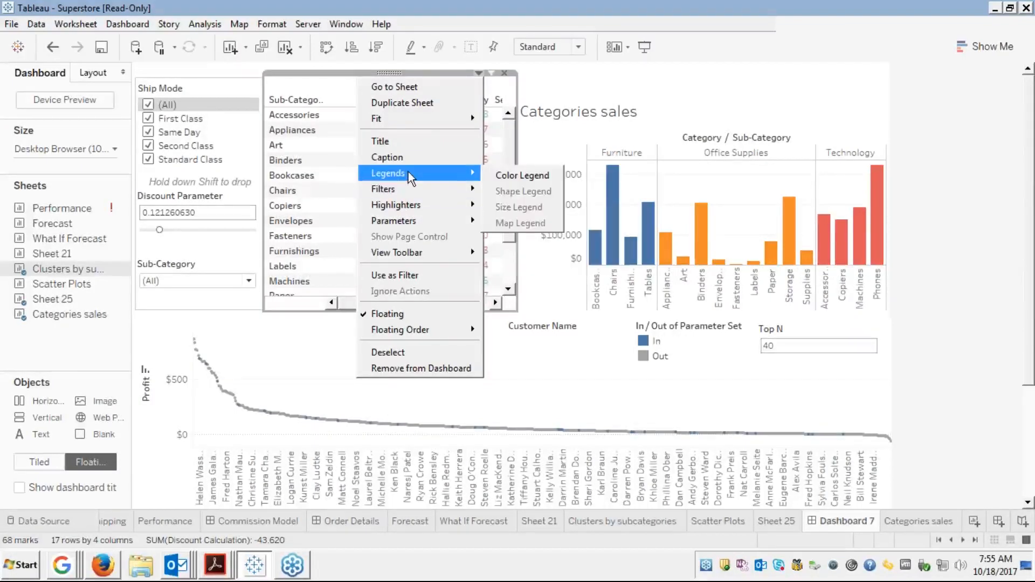
mouse_move(410, 258)
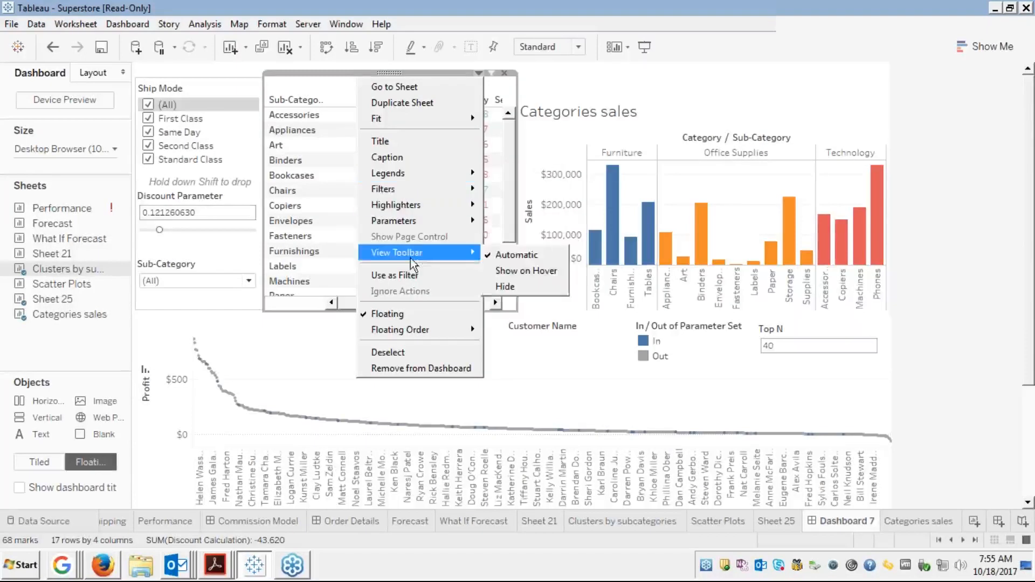
click(551, 94)
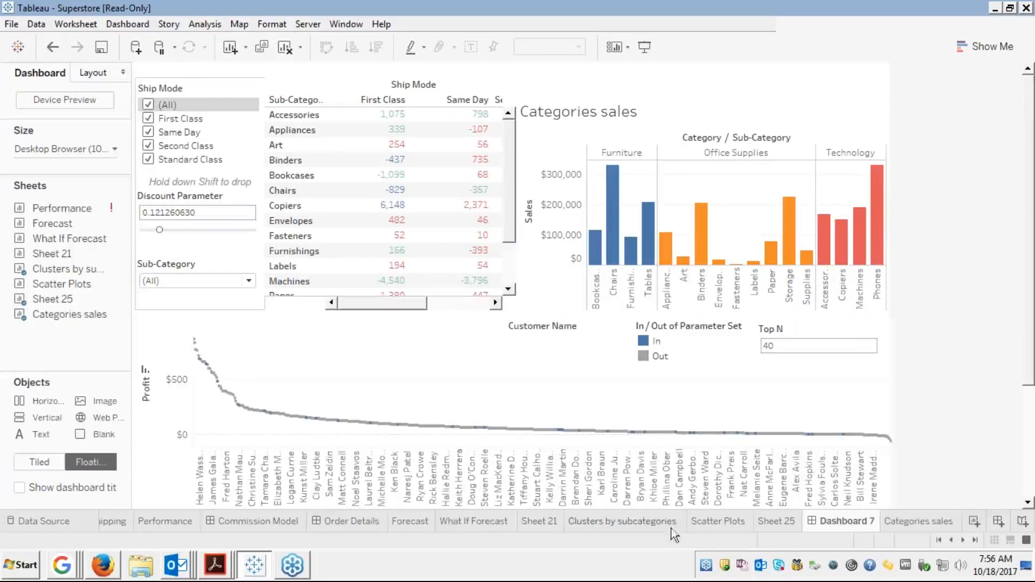
click(619, 526)
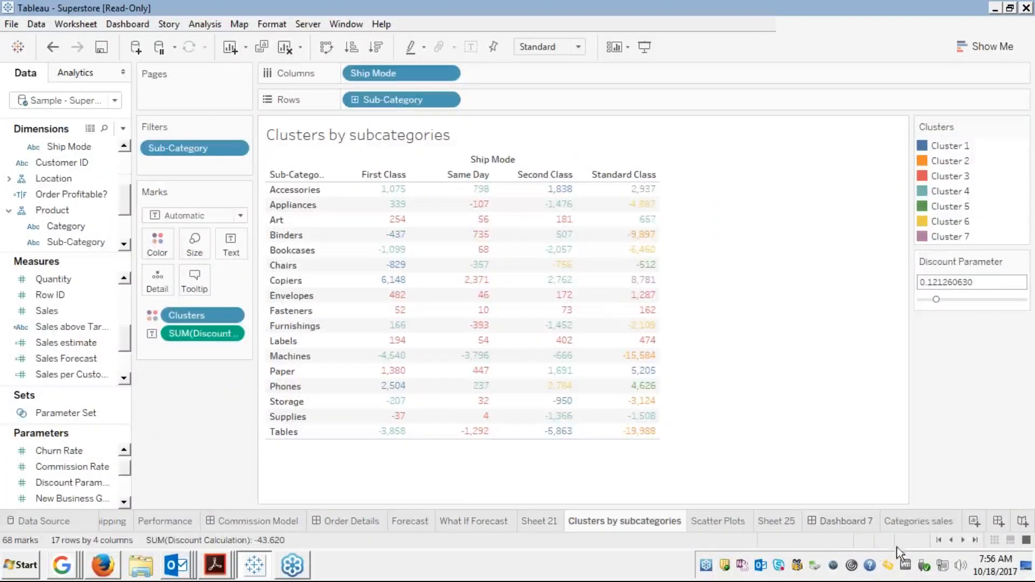
click(891, 520)
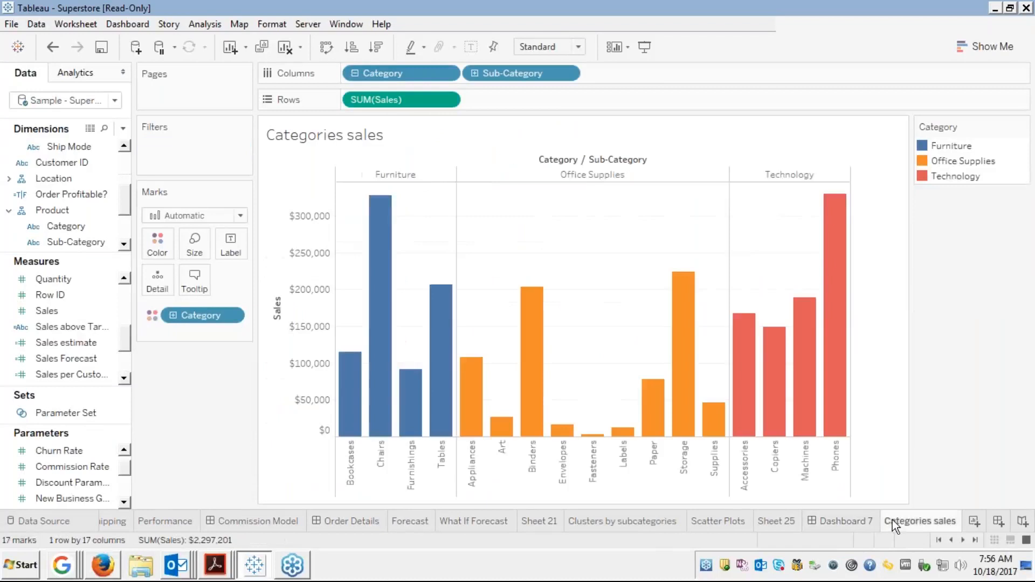
click(855, 523)
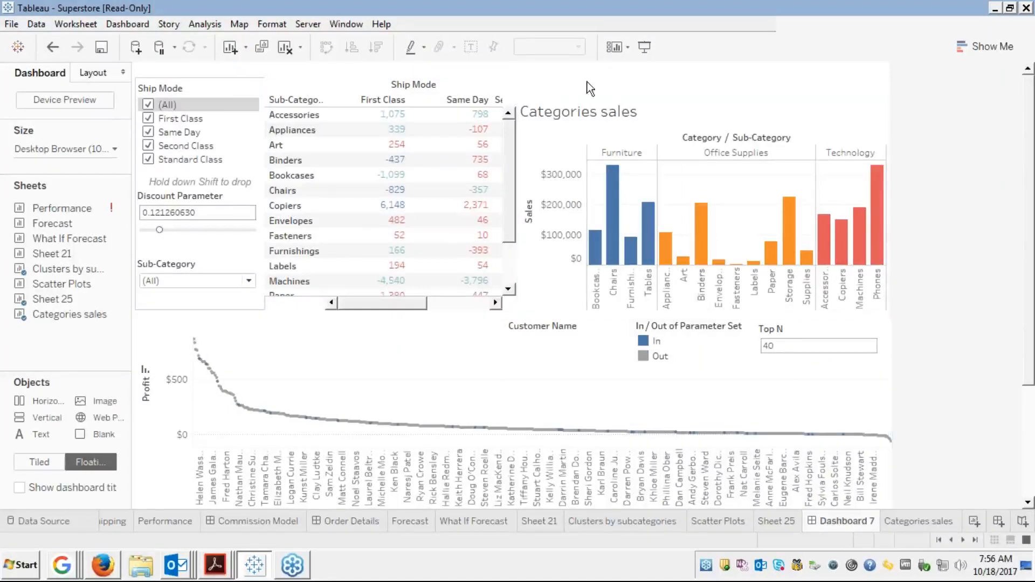
click(609, 93)
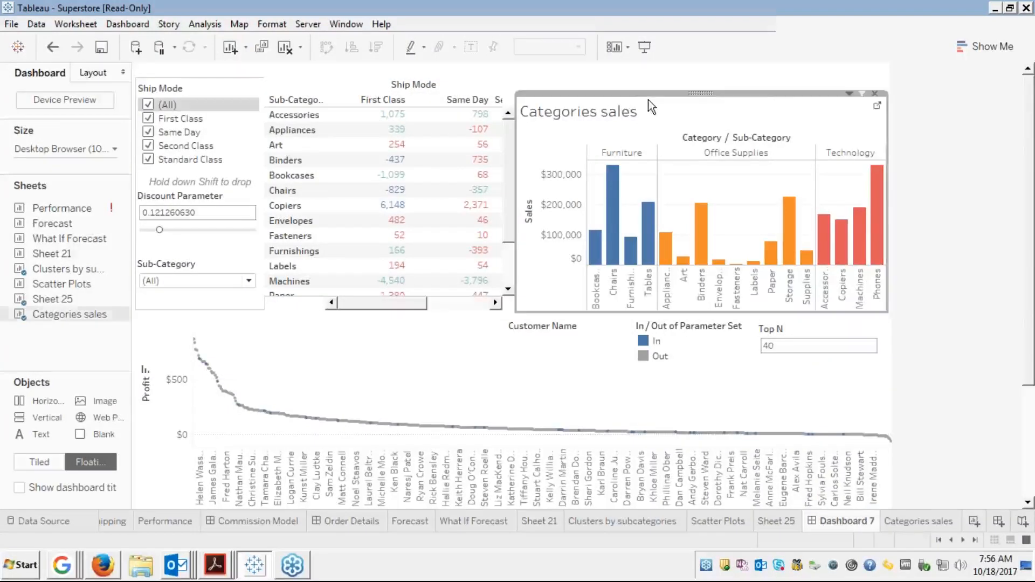
click(849, 94)
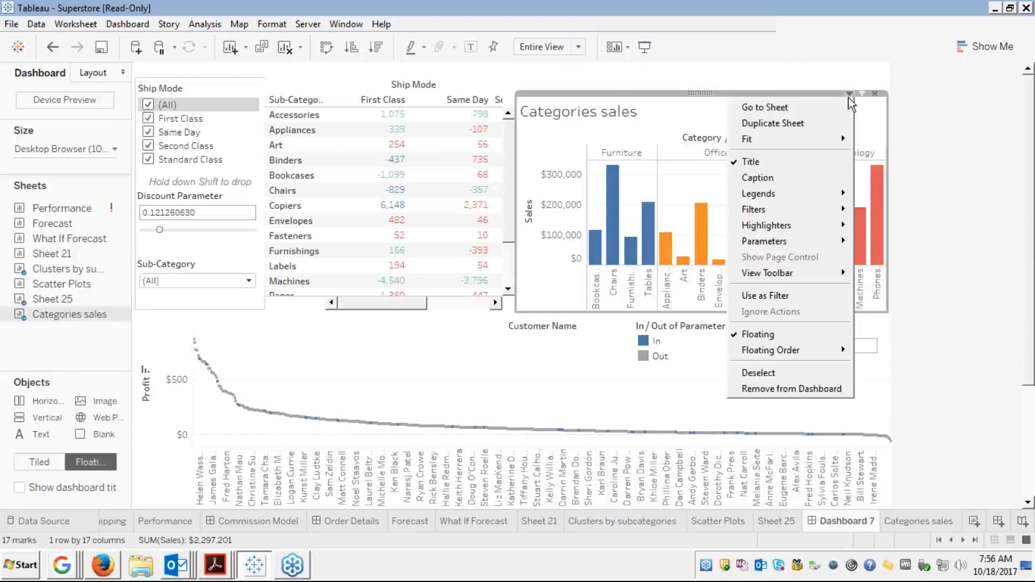
mouse_move(772, 246)
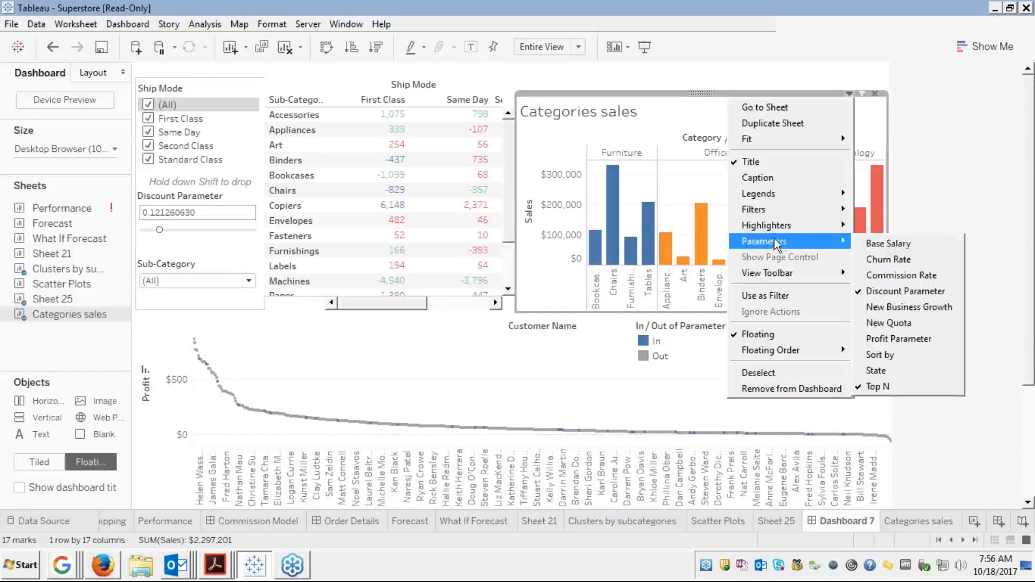
click(891, 114)
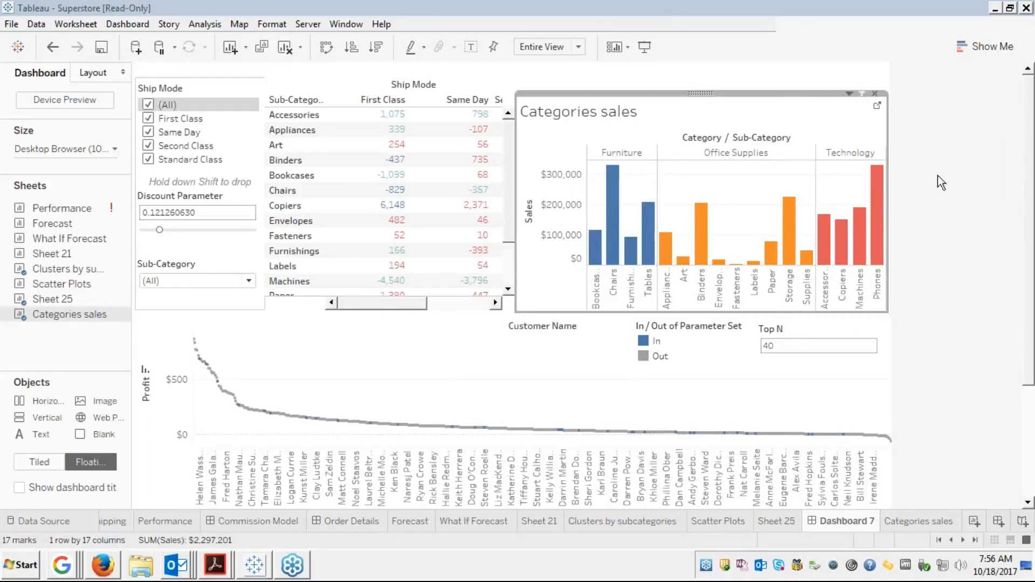
click(477, 360)
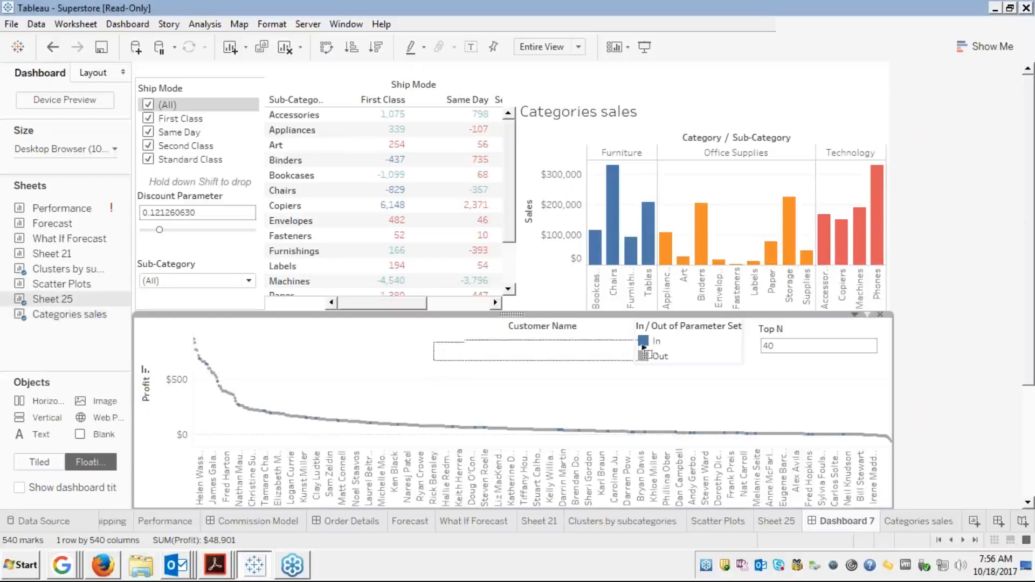
click(642, 343)
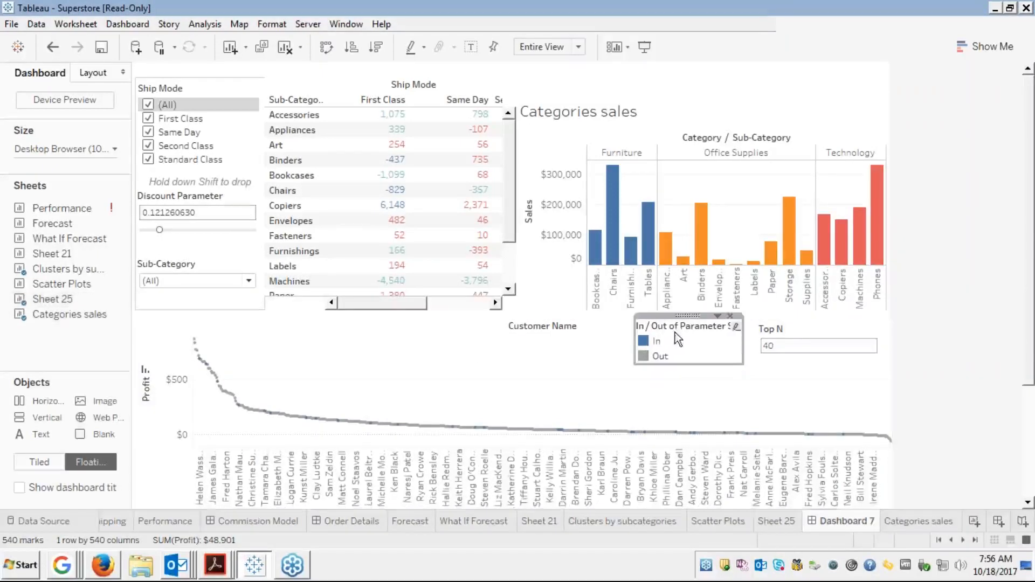
click(561, 345)
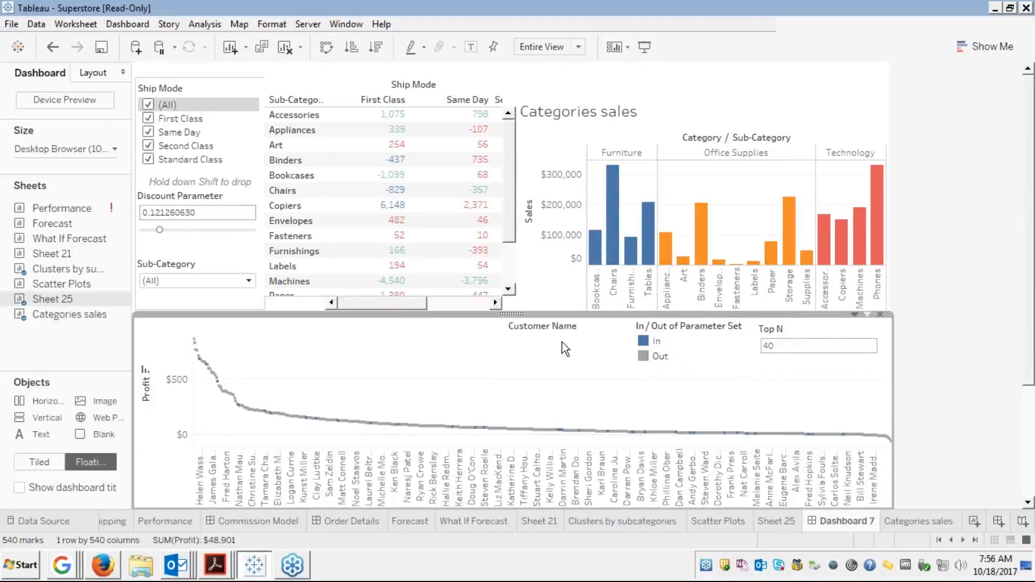
click(854, 315)
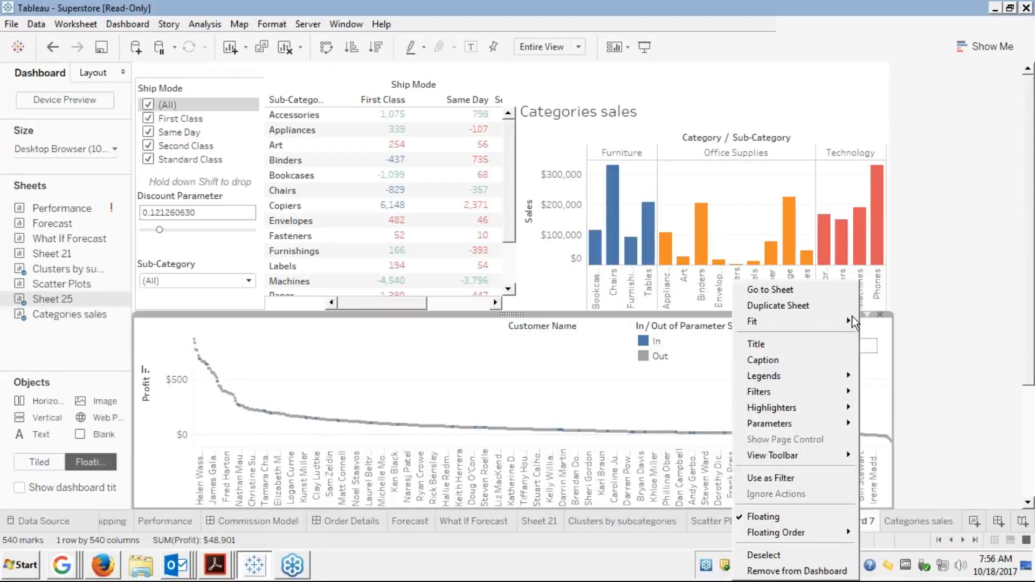
mouse_move(777, 377)
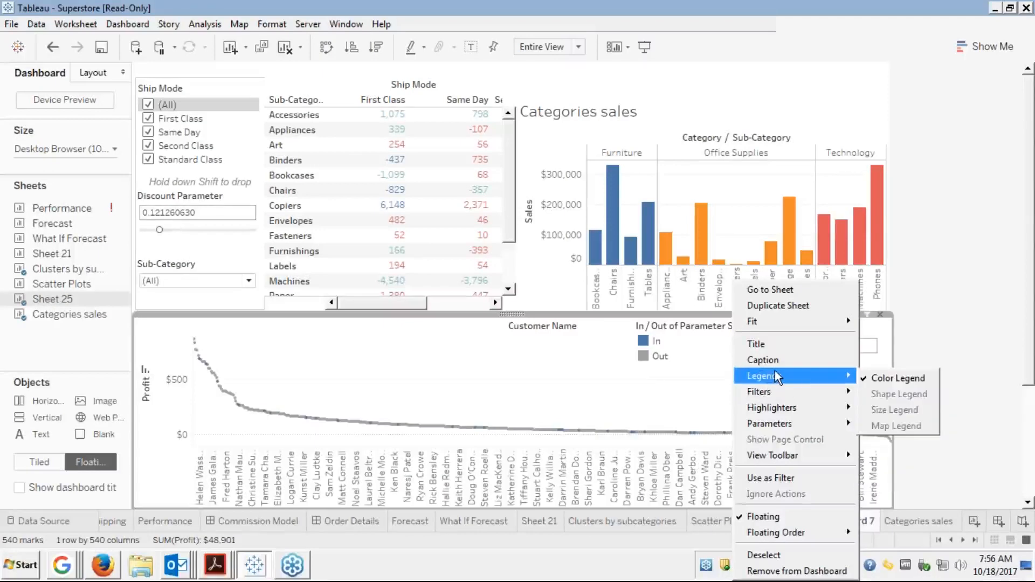
click(652, 387)
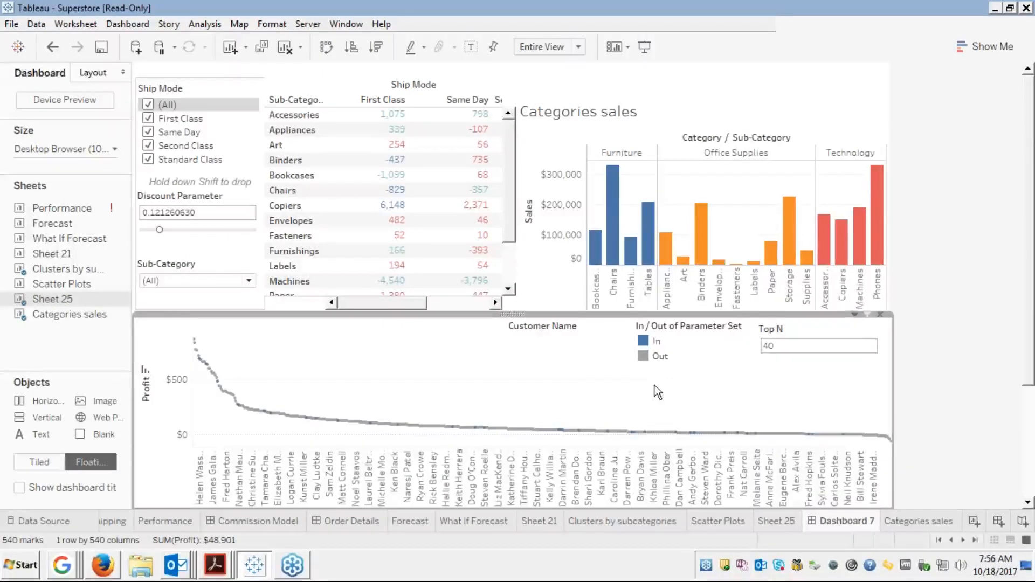
click(656, 340)
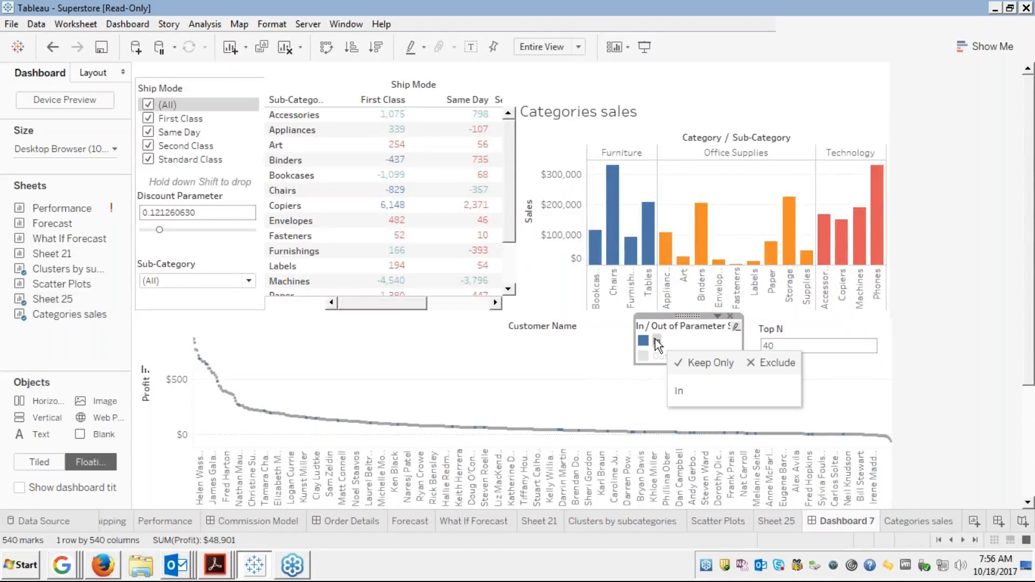
click(655, 341)
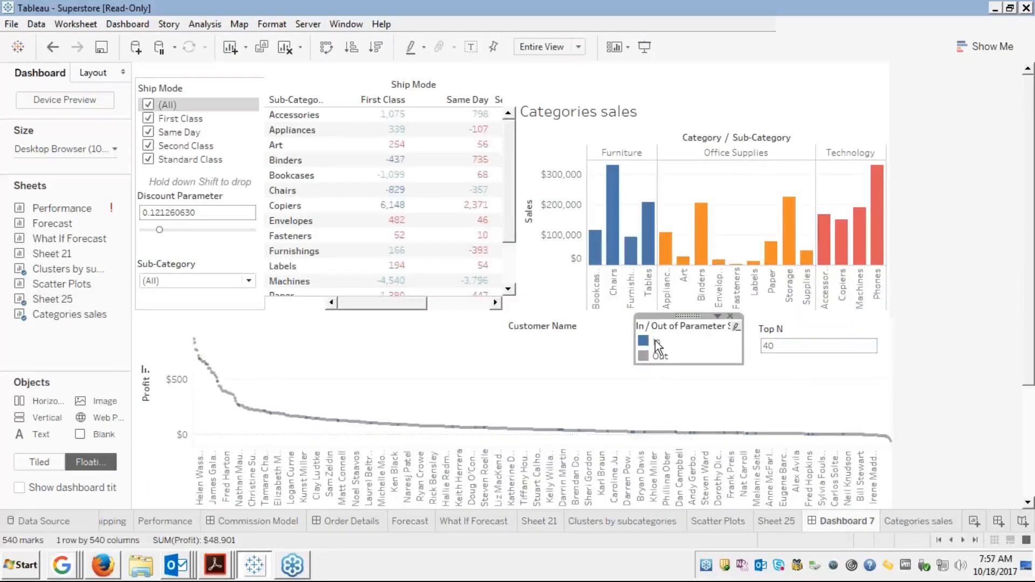
click(652, 357)
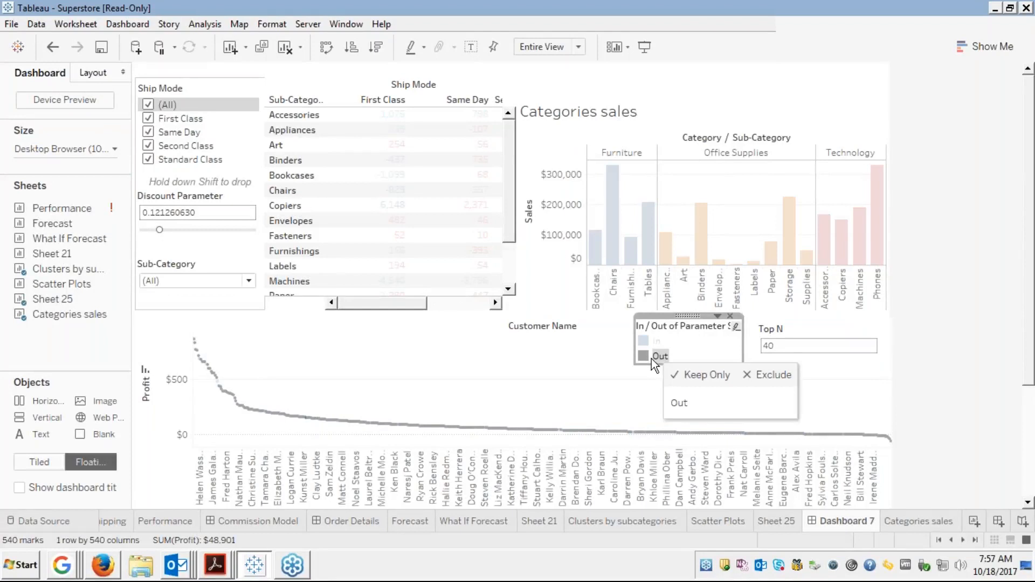
click(646, 342)
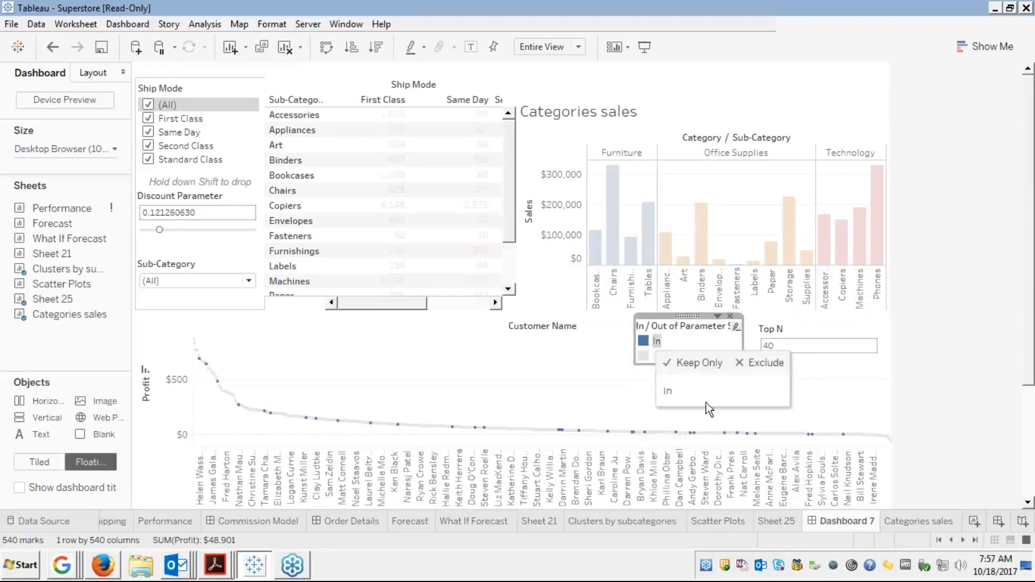
click(602, 355)
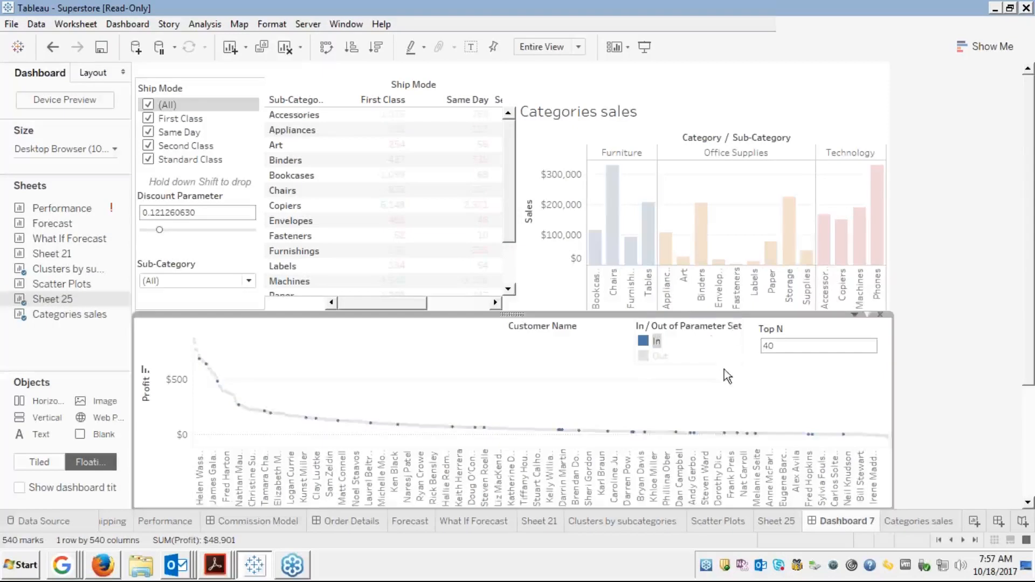
click(690, 334)
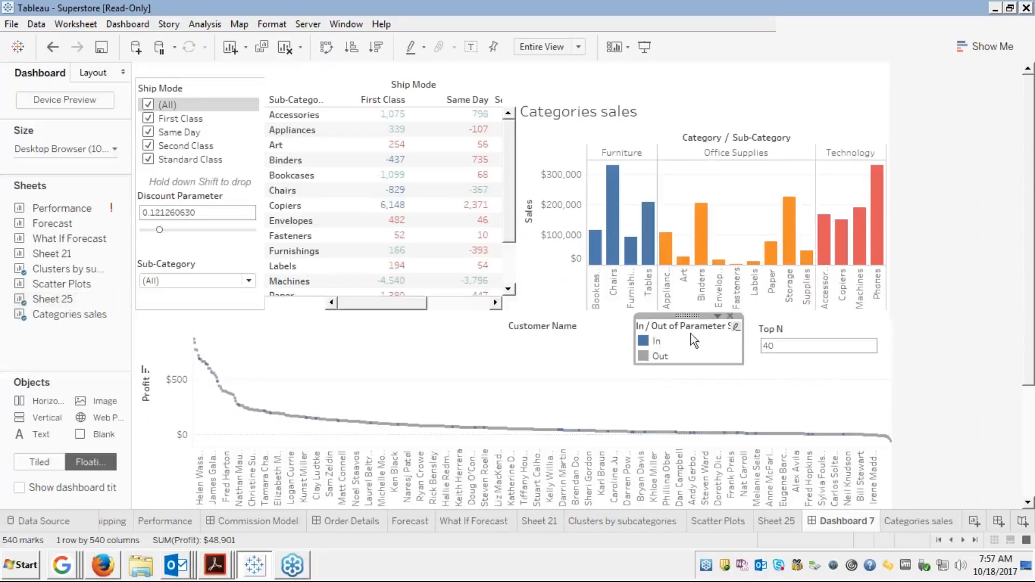
click(717, 315)
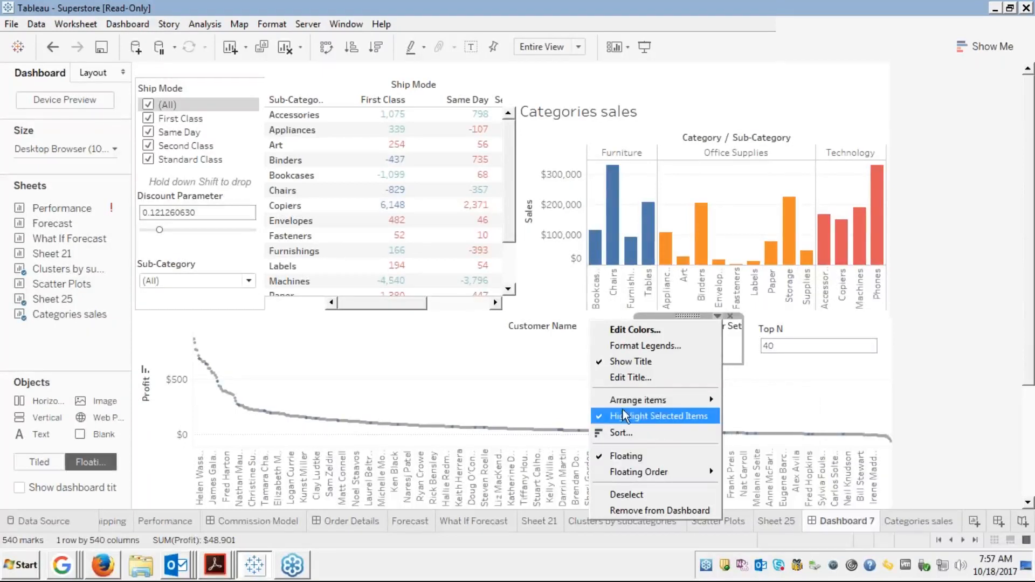
click(535, 372)
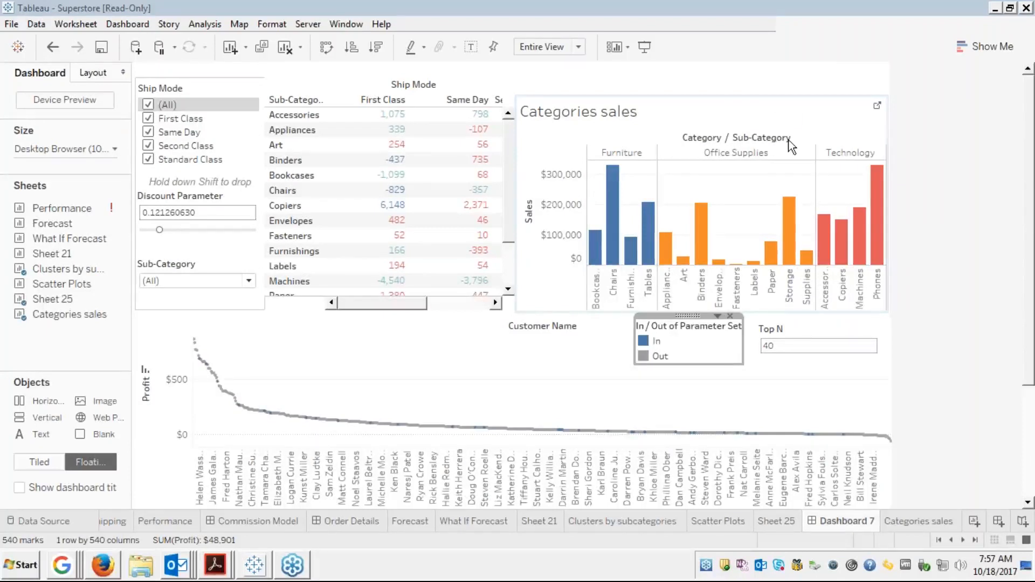
click(525, 374)
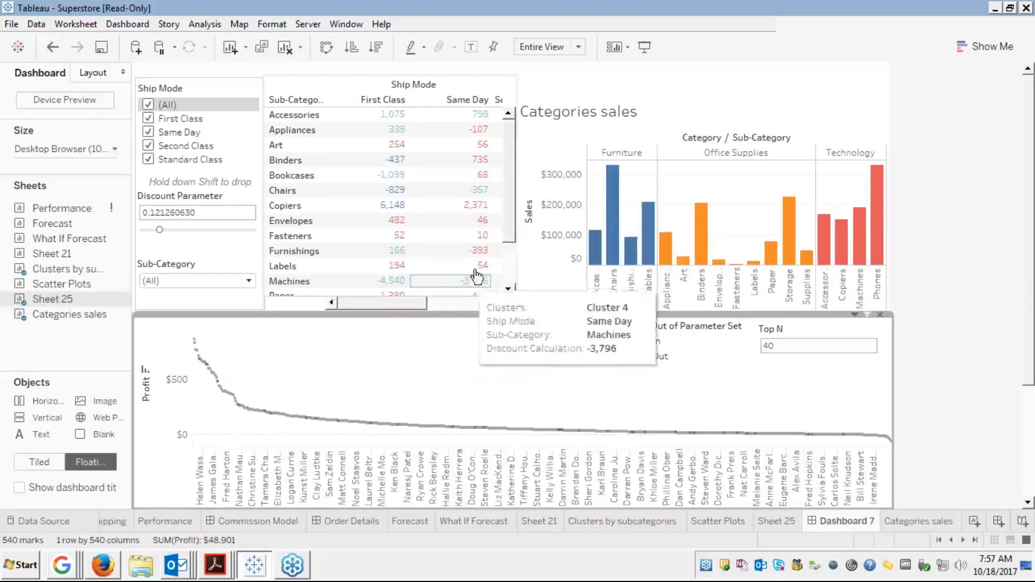
click(546, 92)
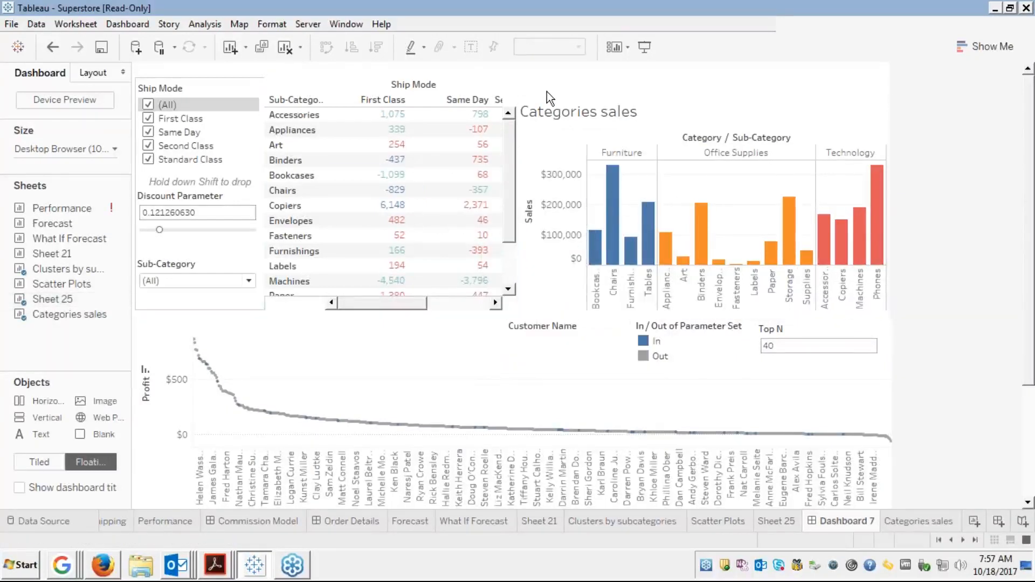
click(544, 98)
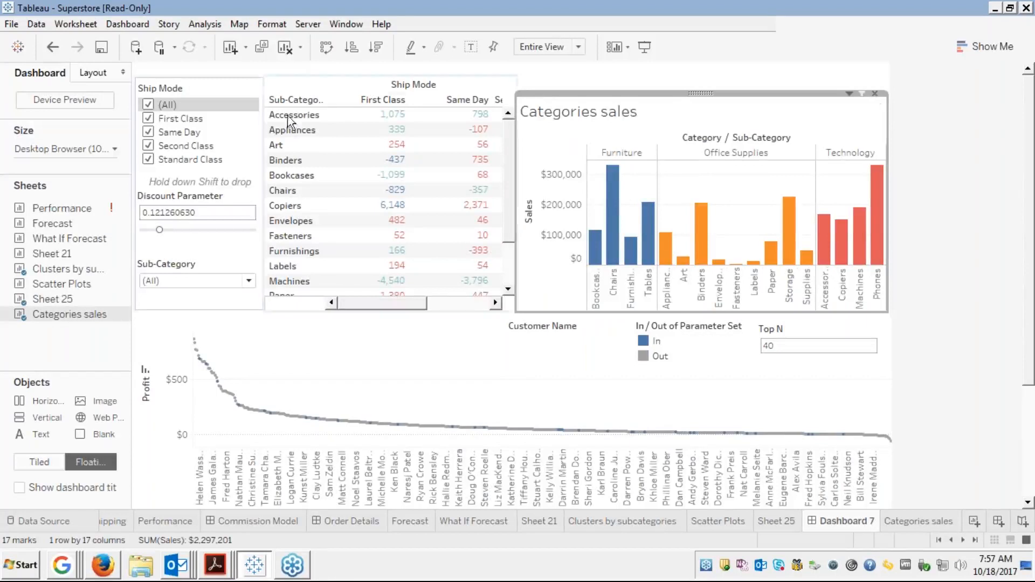
click(205, 309)
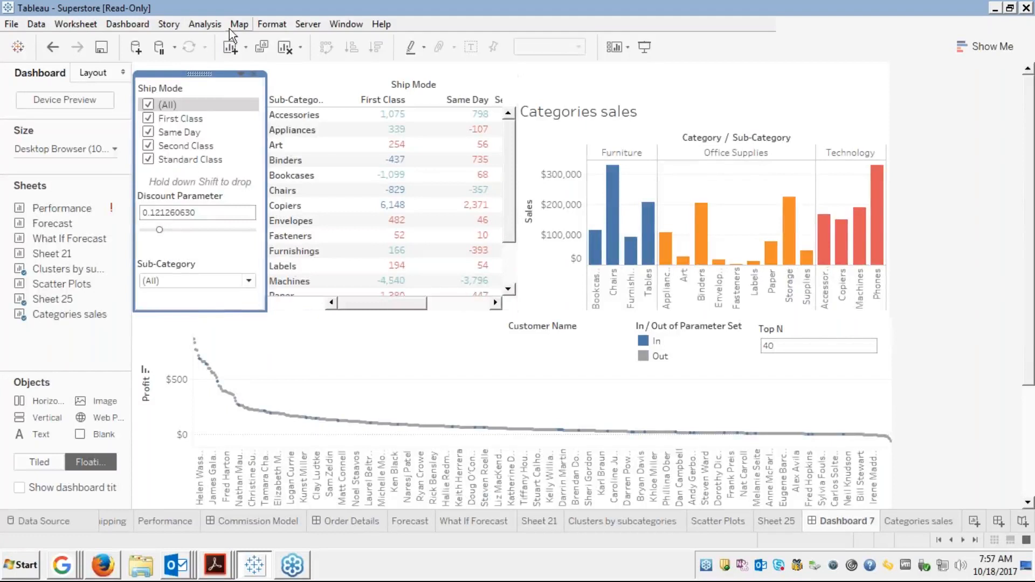
From Dashboard > Actions, add a new Filter action, Filter 1, for Dashboard 7
click(128, 25)
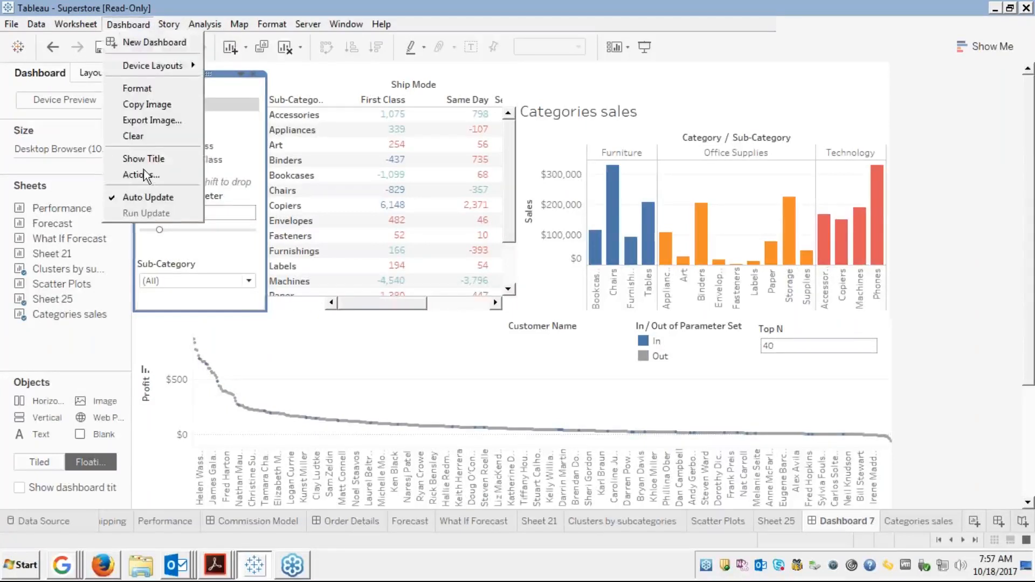
click(138, 175)
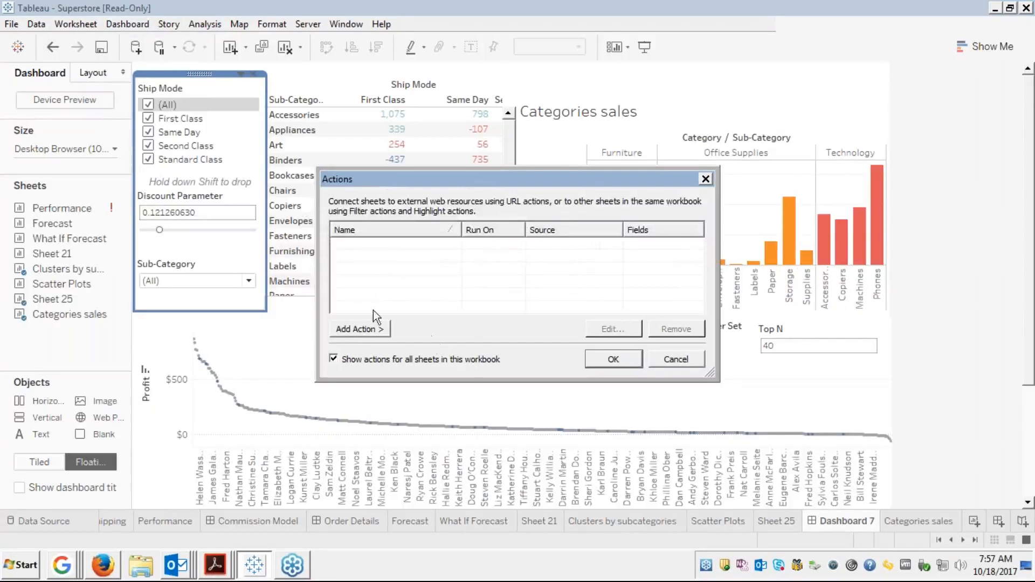
click(350, 328)
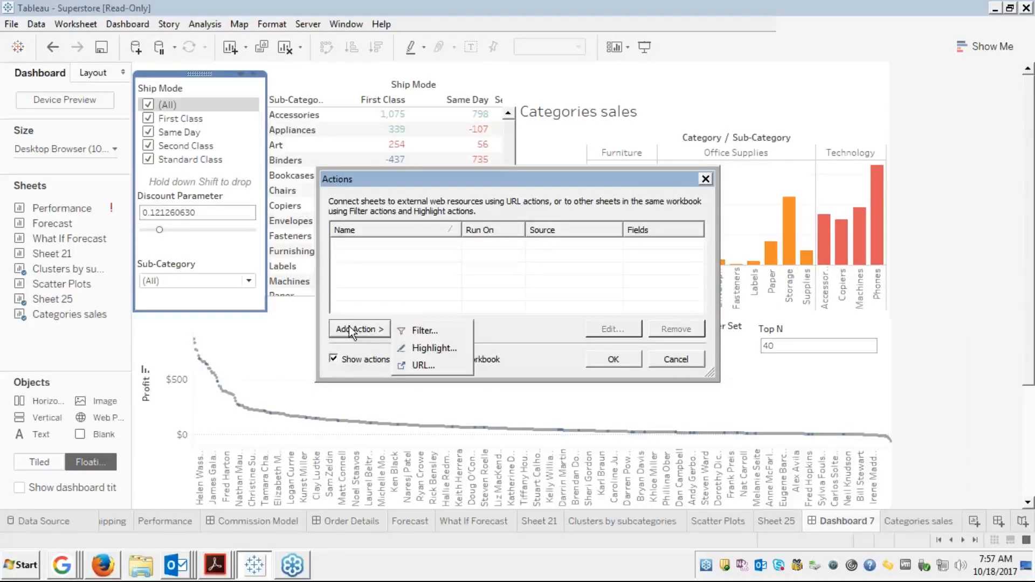
click(417, 331)
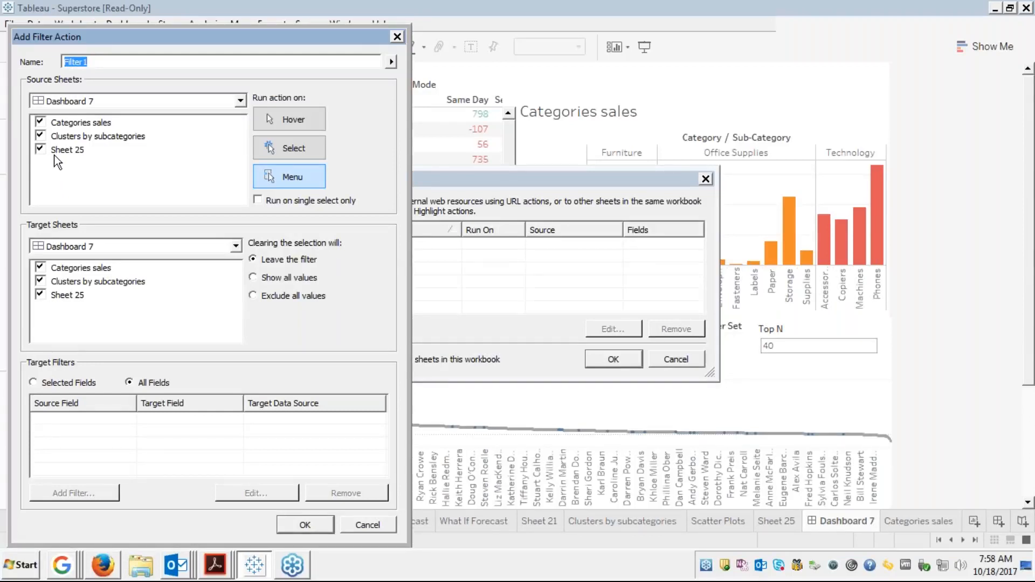
Rename the action 'Filter action by Subcategories', using only Clusters by subcategories as source, filtering all fields, and unchecking it as a target
click(38, 151)
click(41, 122)
triple_click(85, 62)
key(BackSpace)
text(File)
key(BackSpace)
text(ter action by Sub)
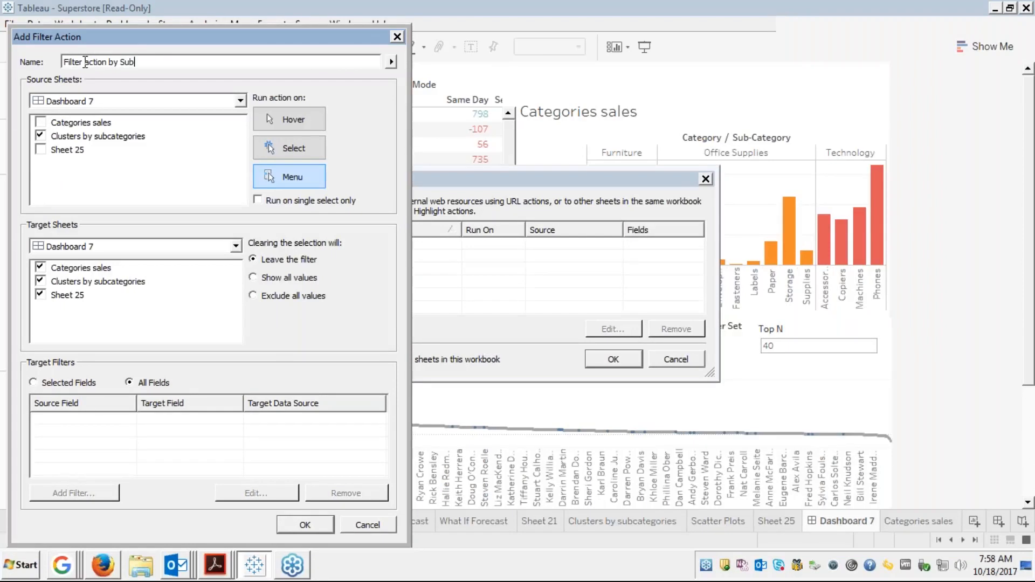
text(categories)
click(127, 381)
click(41, 281)
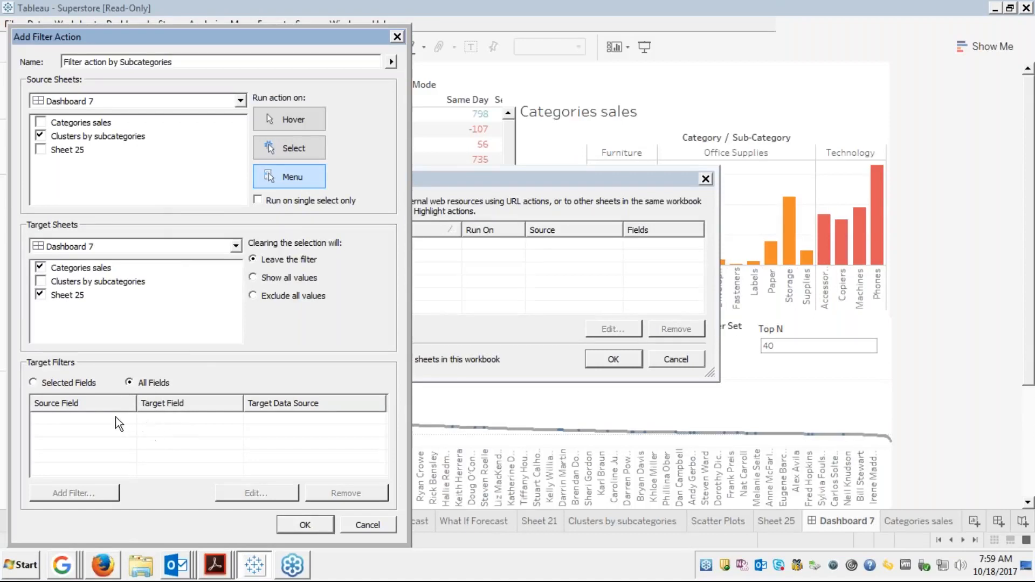
Keep Target Filters on All Fields and create the Filter action by Subcategories
click(34, 378)
click(129, 383)
click(305, 528)
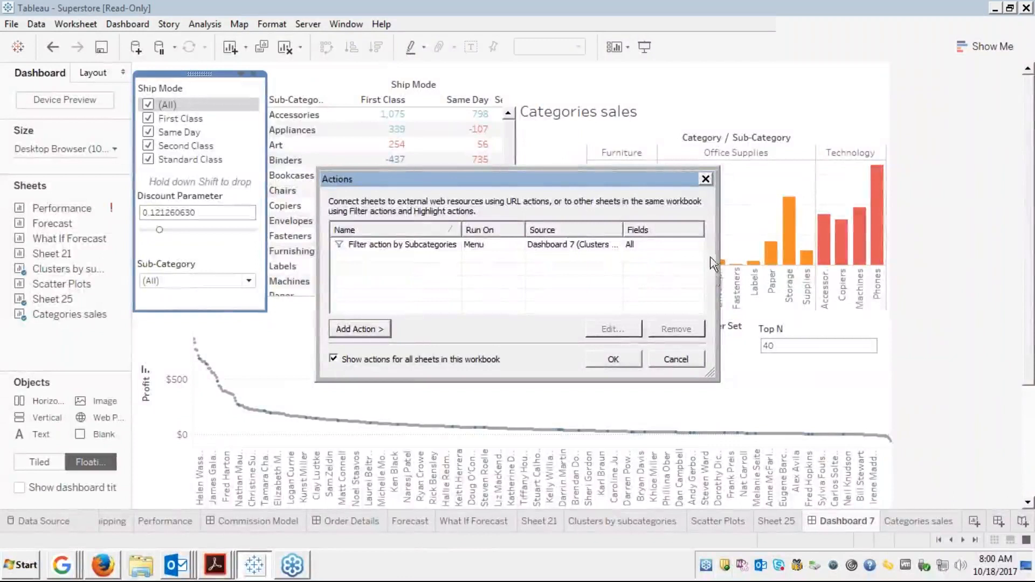
Select Art in the crosstab and run the tooltip filter action, narrowing Categories sales to the $3,470 bar
click(613, 359)
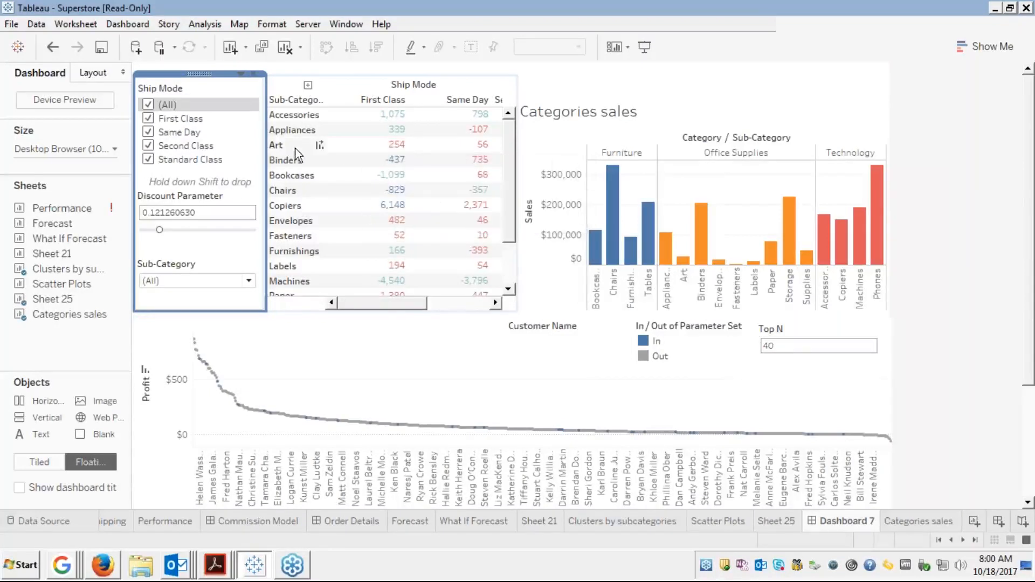
mouse_move(357, 154)
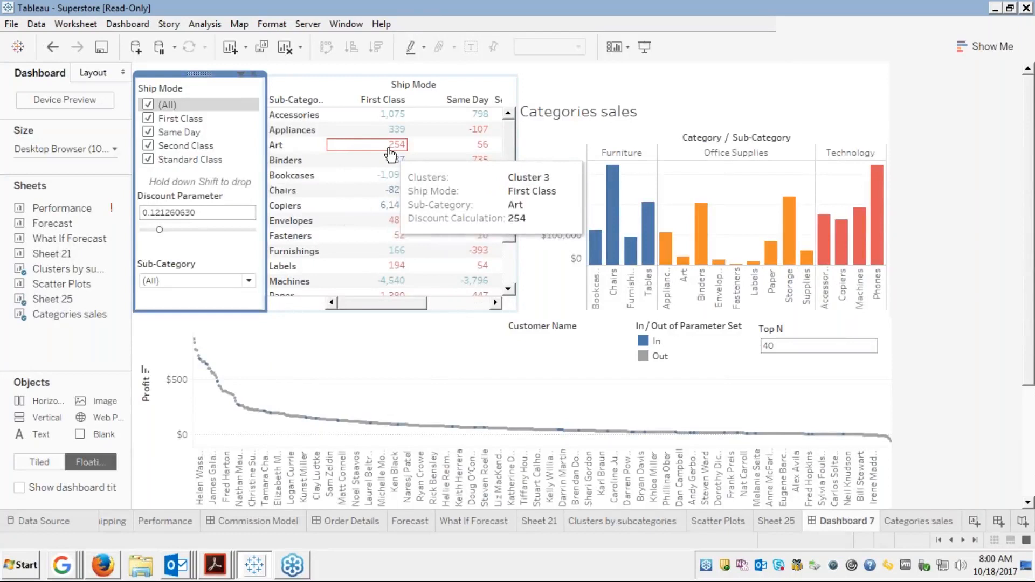
click(391, 155)
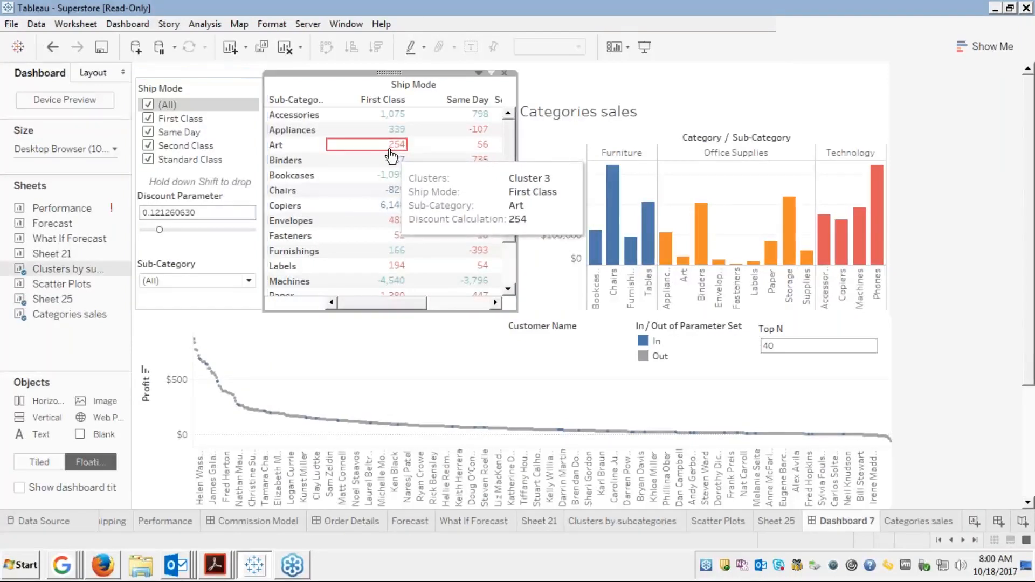
click(391, 155)
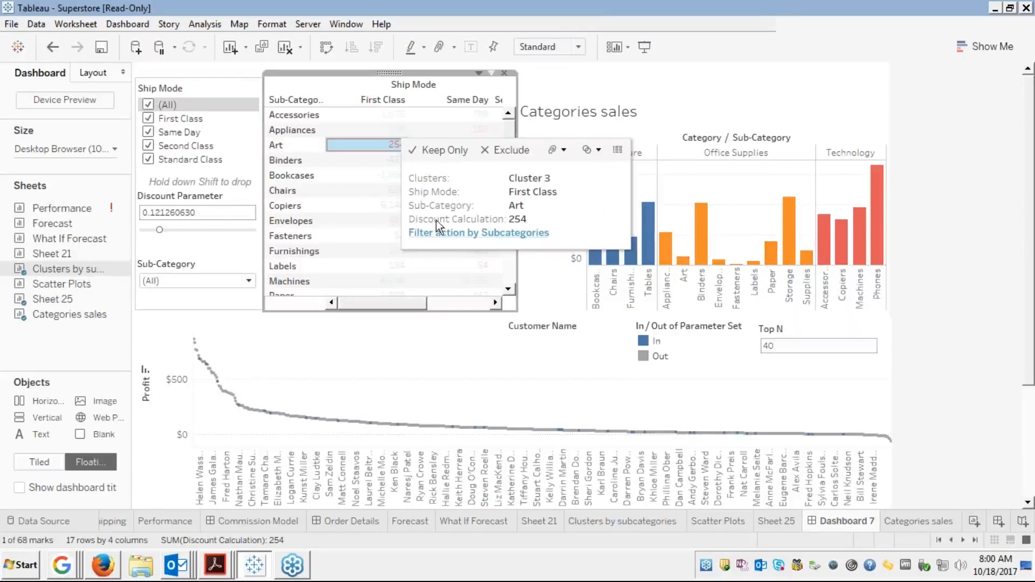
click(443, 232)
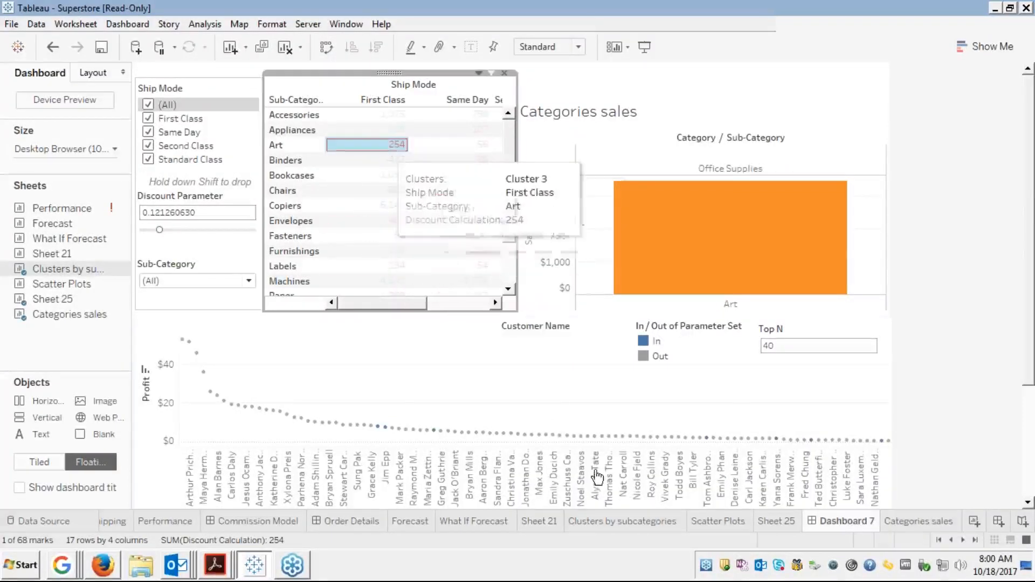
mouse_move(691, 208)
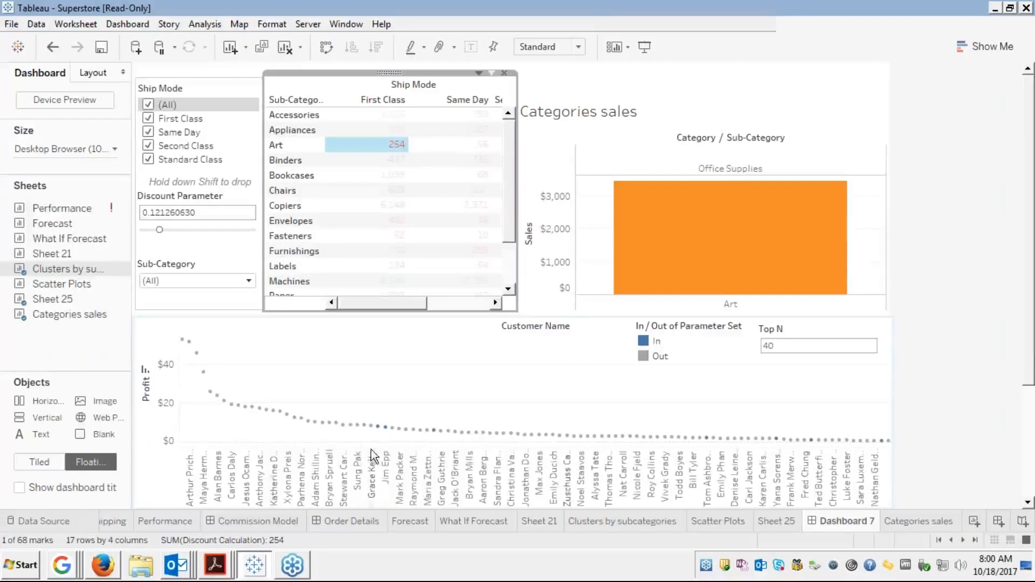
click(654, 344)
Highlight customers In, then Out, then In the parameter set on the Profit chart
click(654, 343)
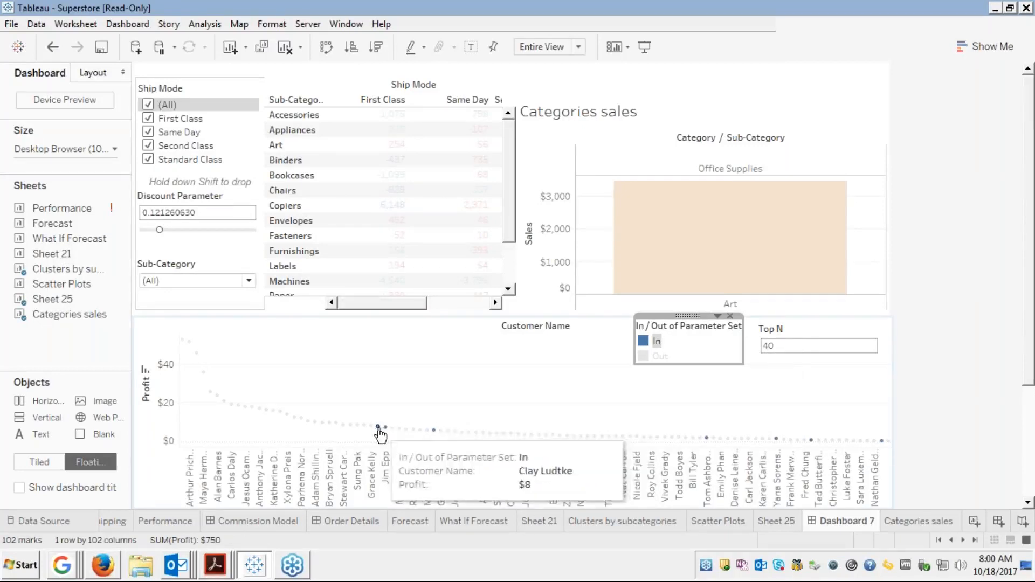
click(660, 356)
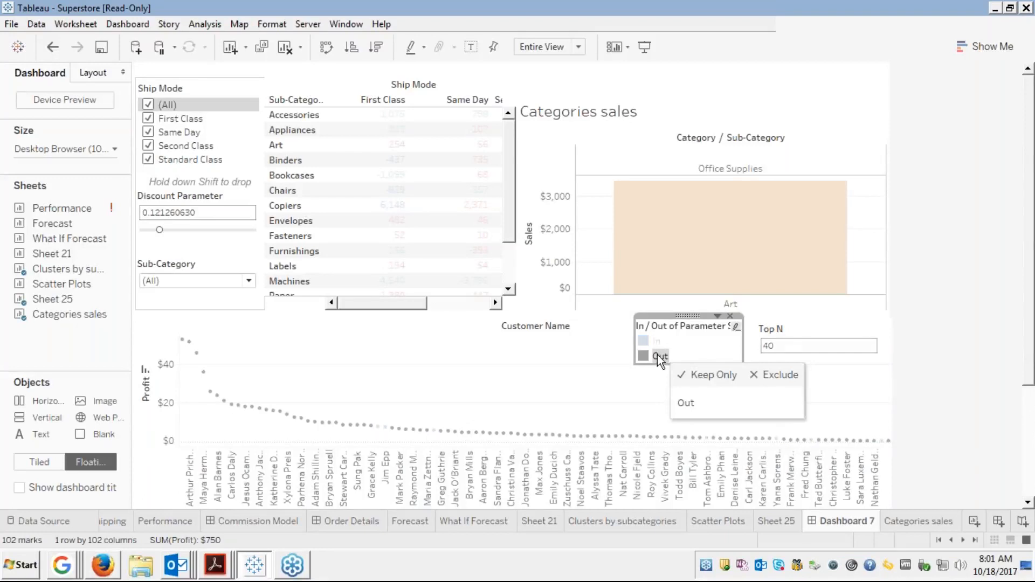
click(651, 342)
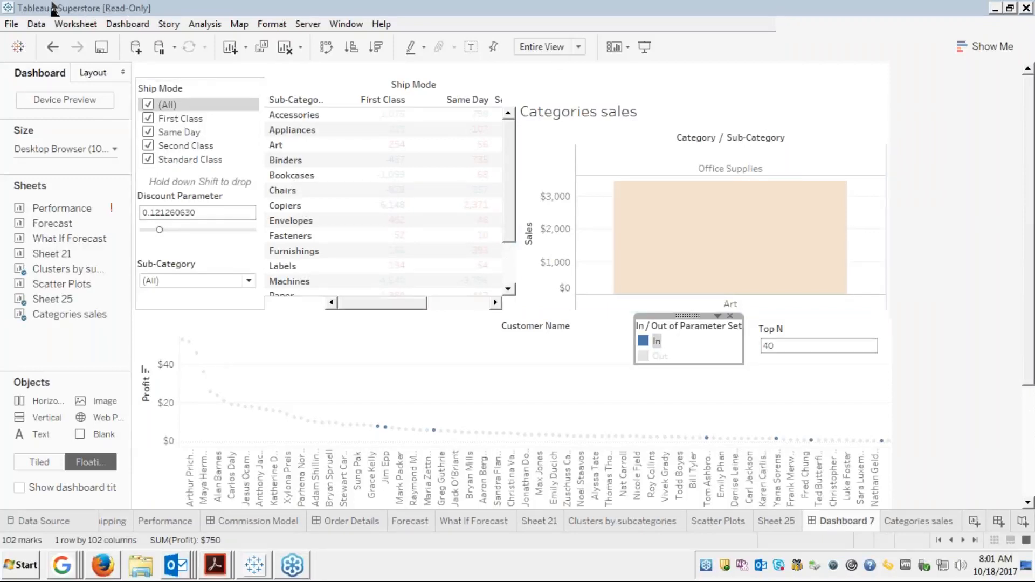
click(115, 24)
Change Filter action by Subcategories to run on Select instead of Menu
click(146, 175)
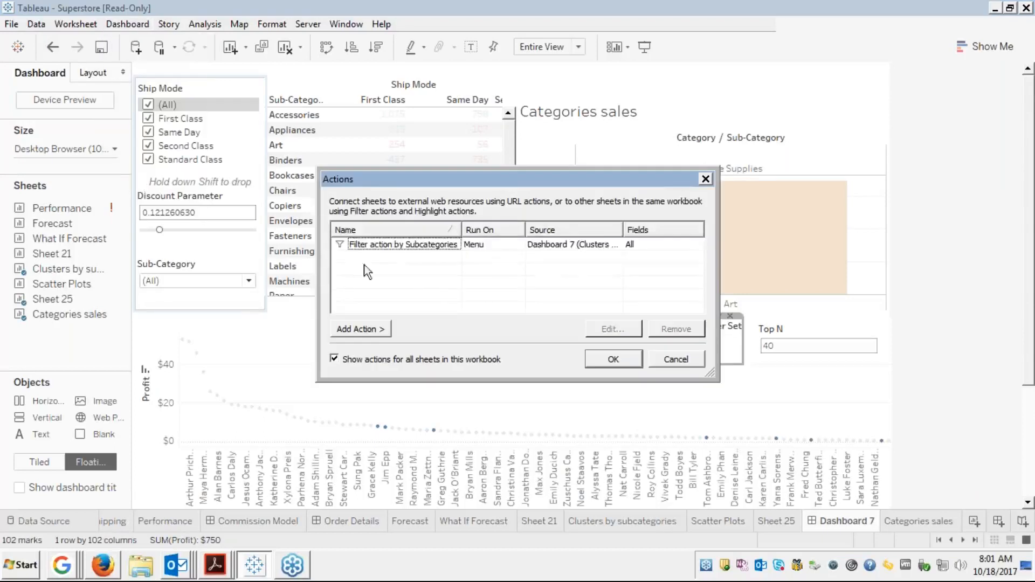
click(375, 247)
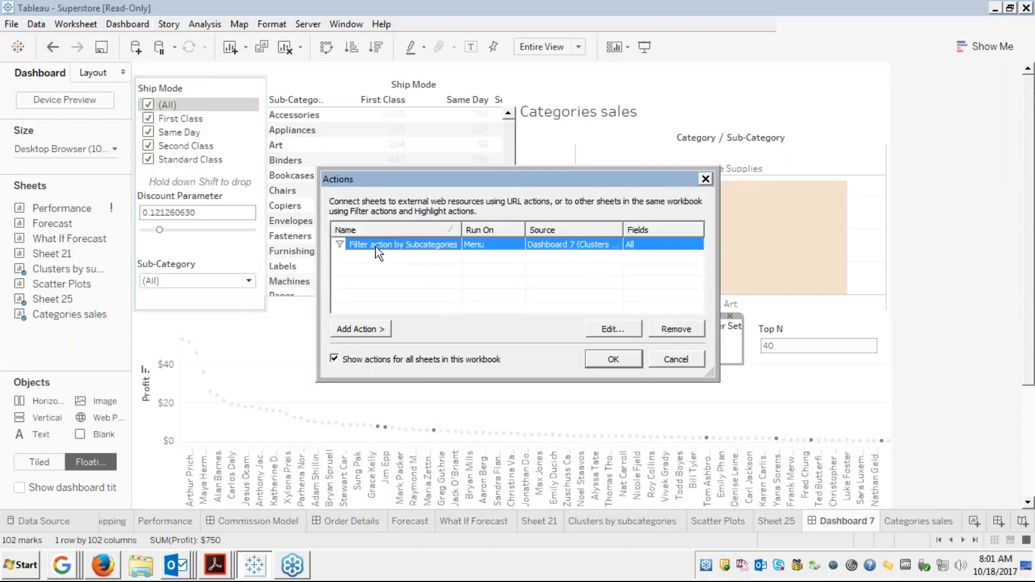
click(614, 329)
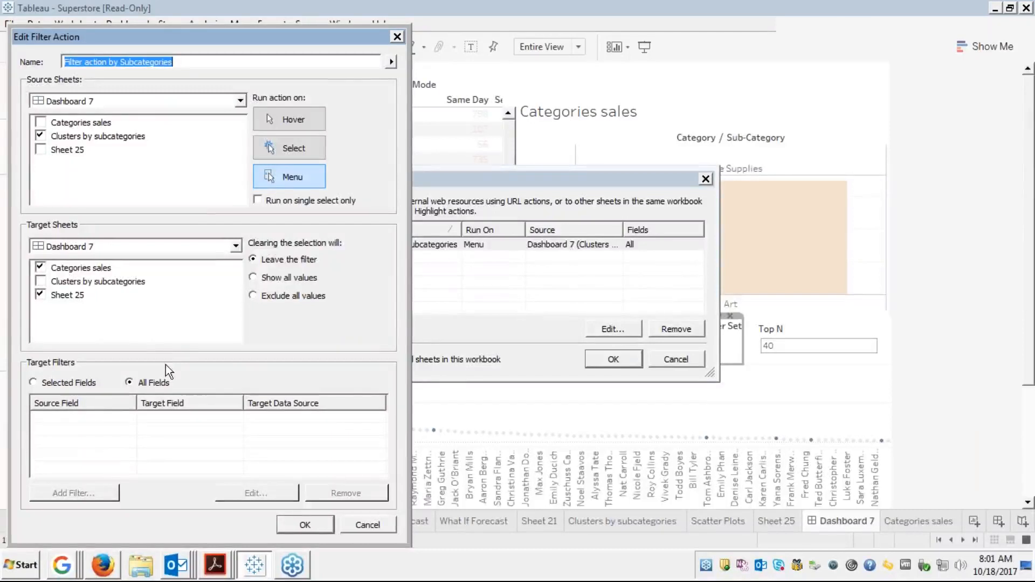
click(282, 148)
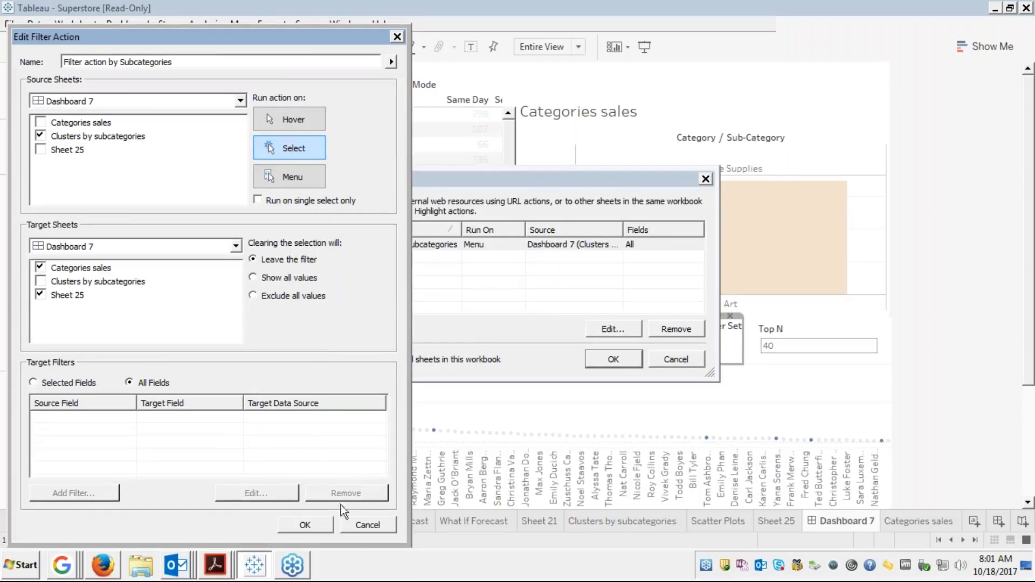
click(305, 526)
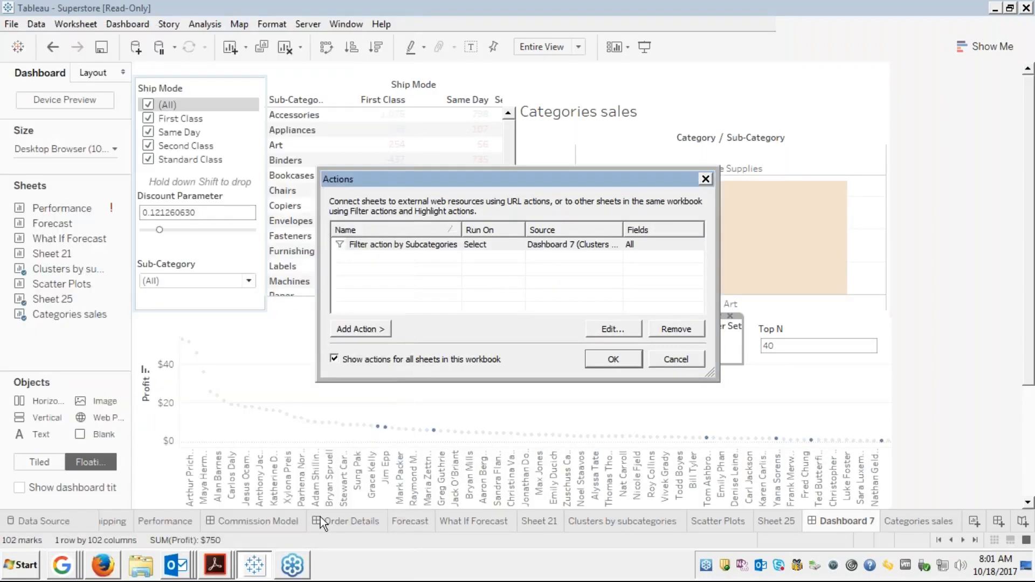
click(592, 359)
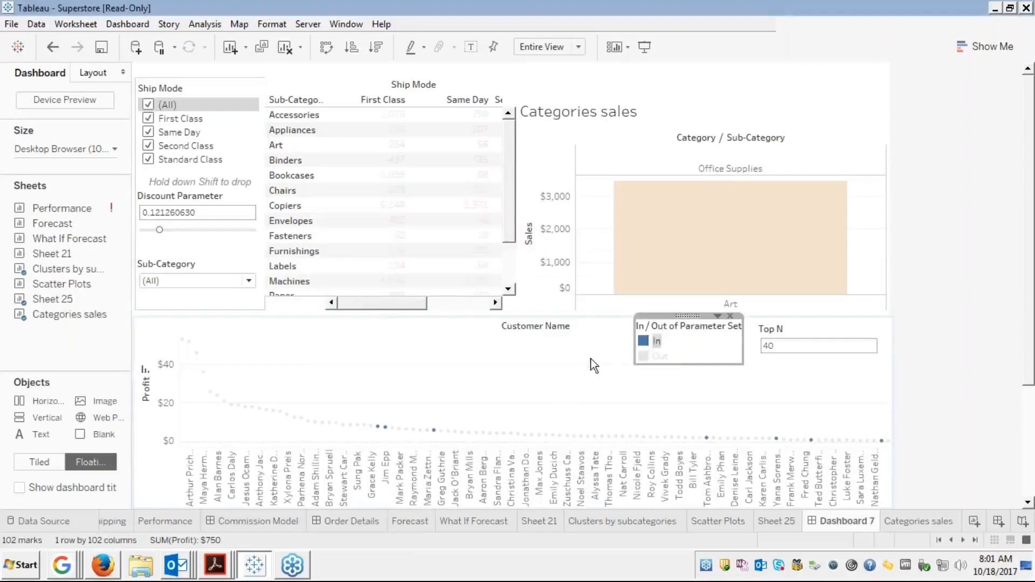
Select Binders to filter Categories sales to the $203,413 bar, then deselect it
click(278, 164)
click(278, 164)
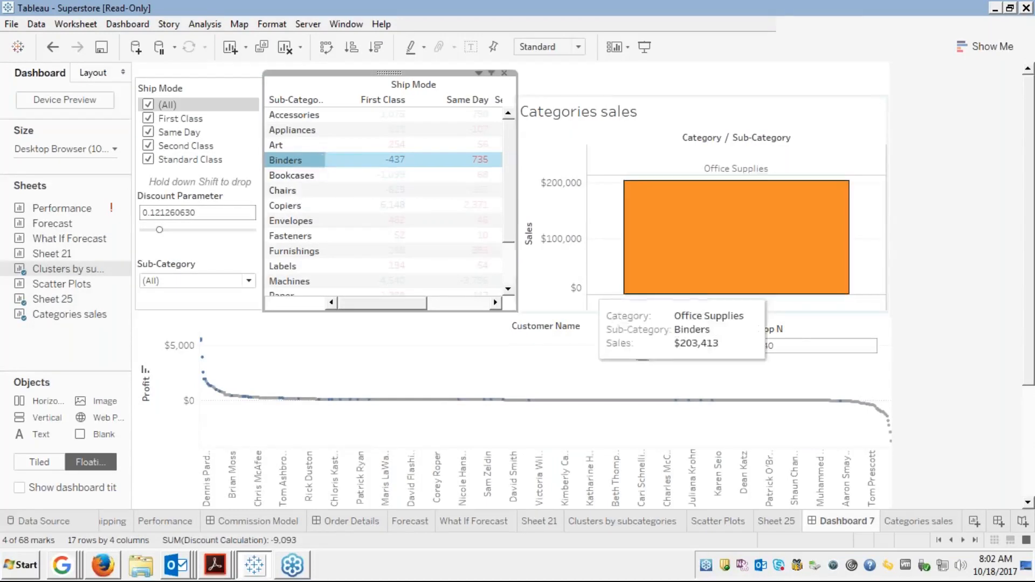
click(303, 157)
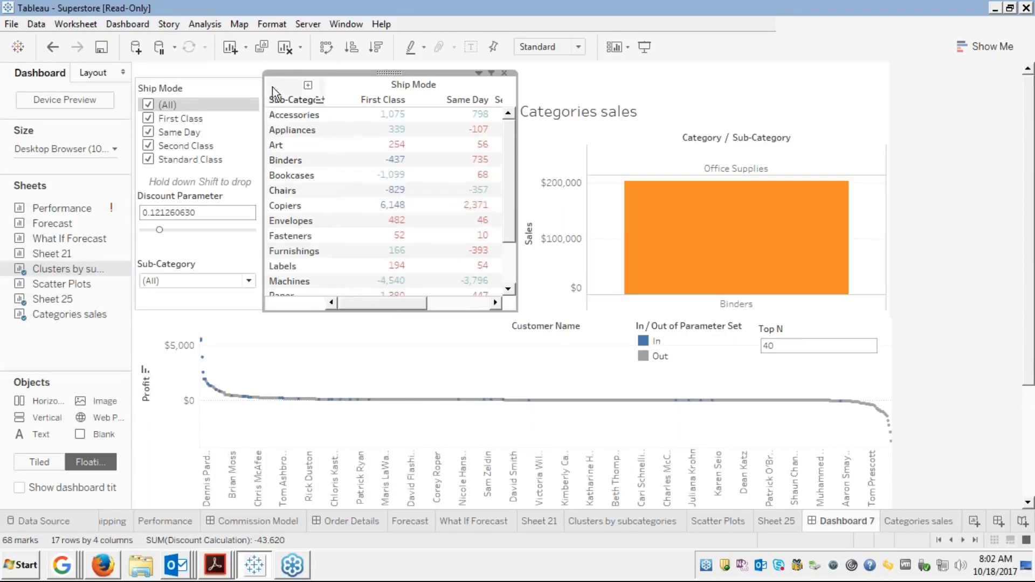
click(128, 24)
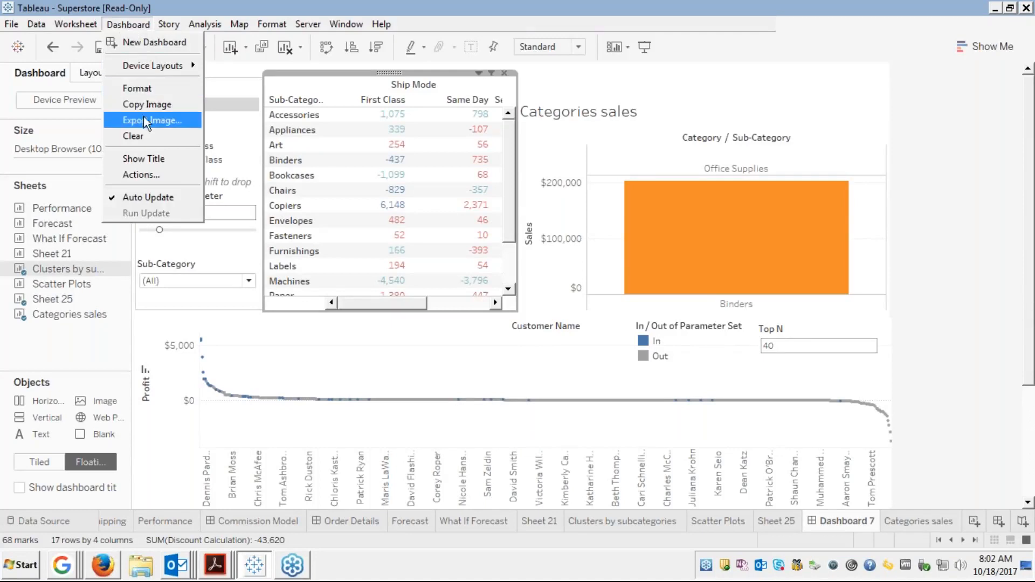
Set Filter action by Subcategories to show all values when the selection is cleared
click(132, 171)
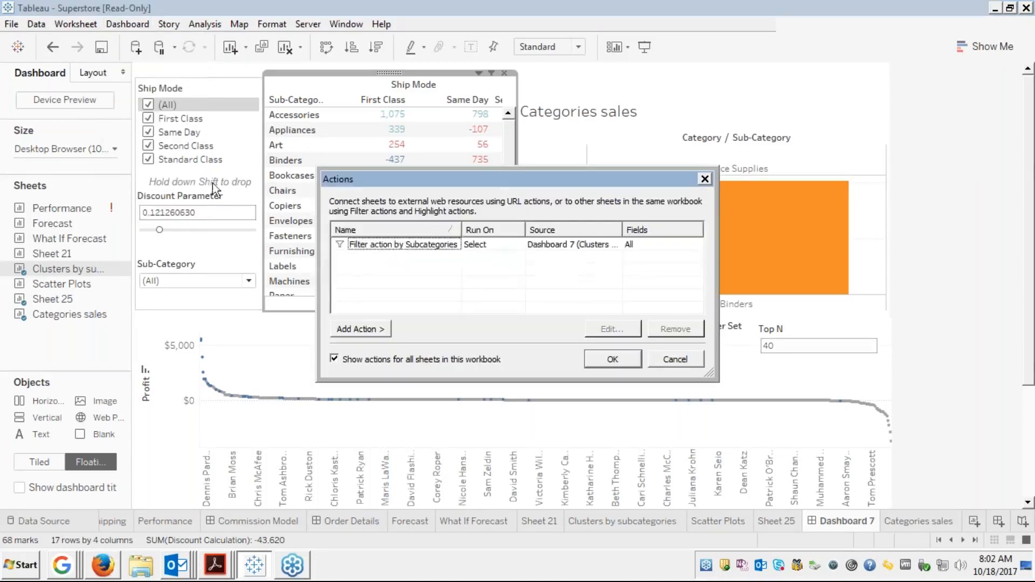
click(520, 246)
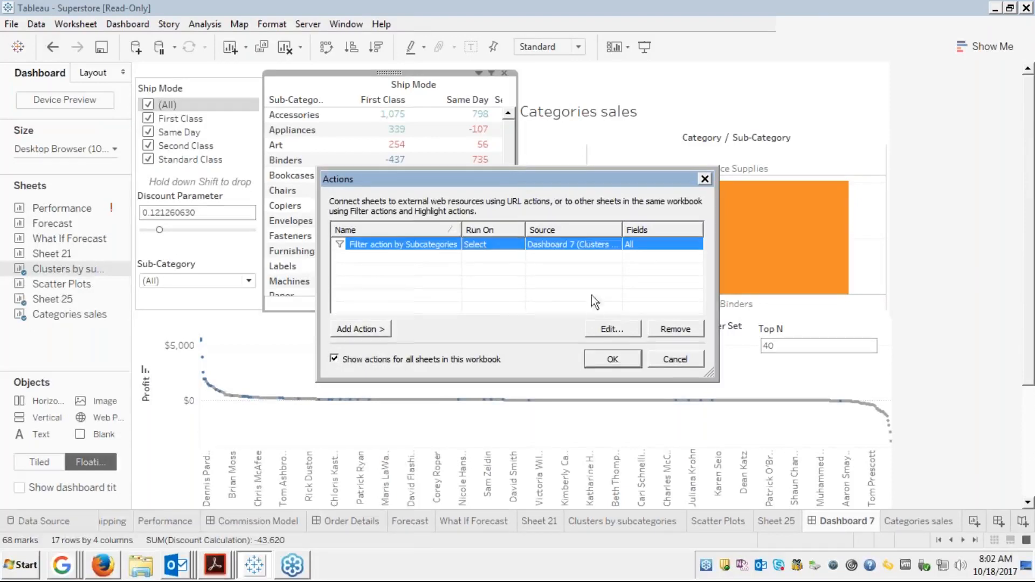
click(604, 329)
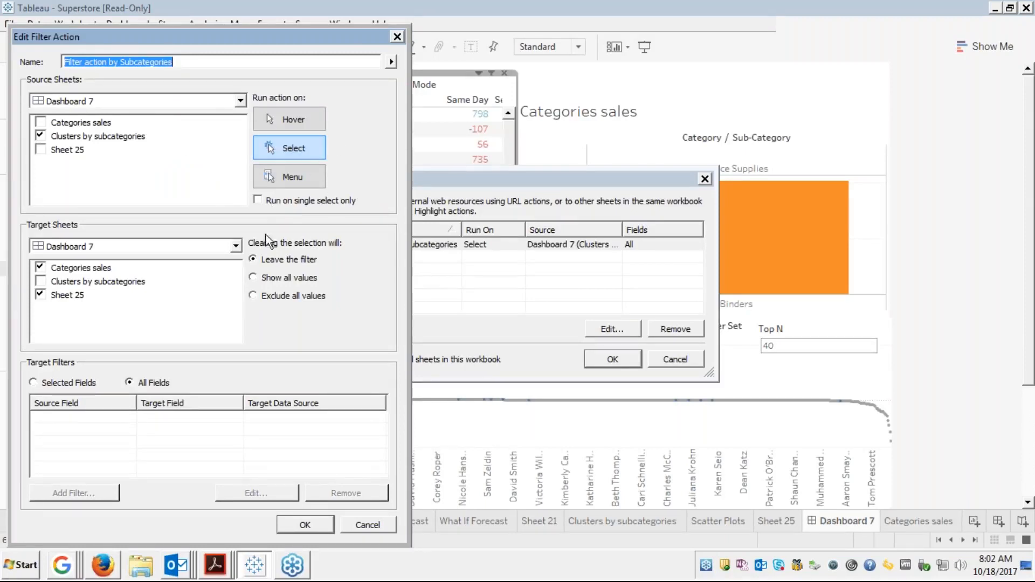
click(253, 278)
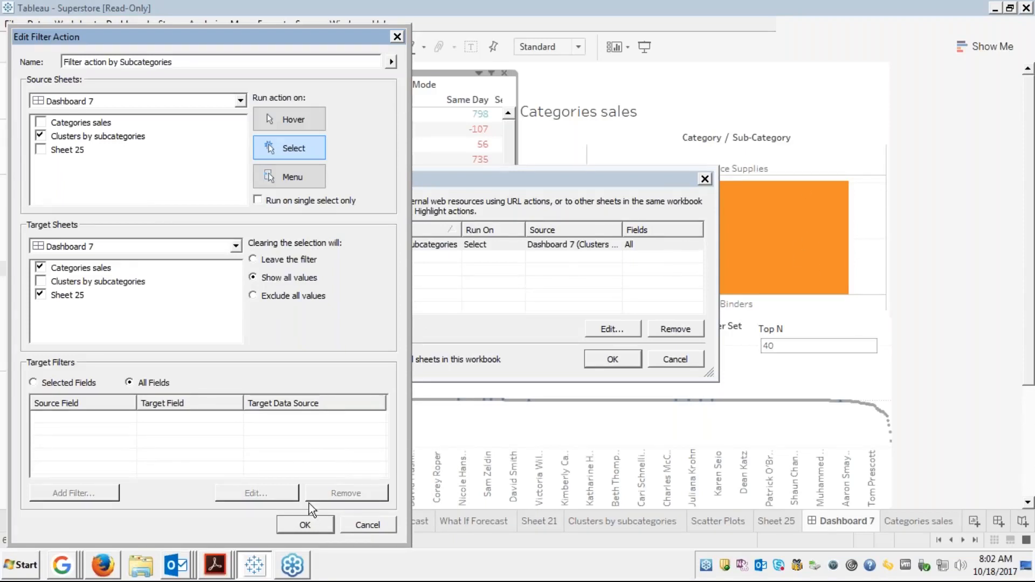
click(304, 524)
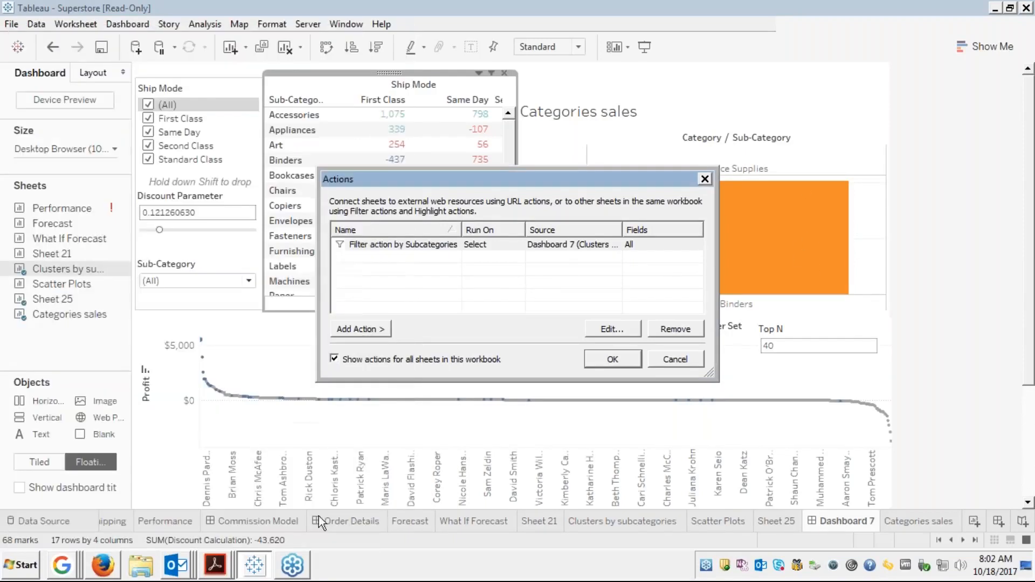
Select and clear Bookcases repeatedly, confirming every sub-category bar returns after clearing
click(613, 360)
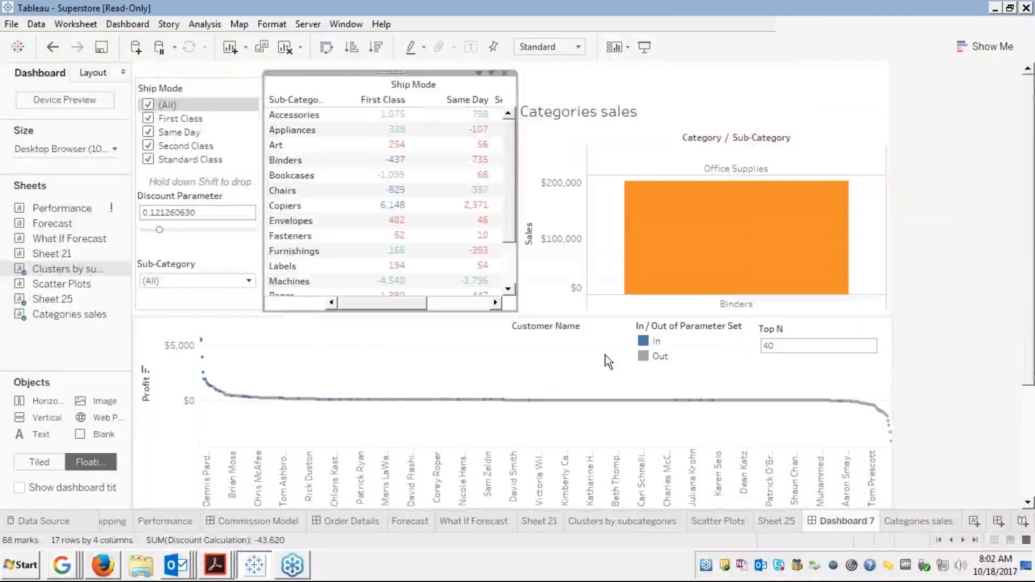
click(289, 172)
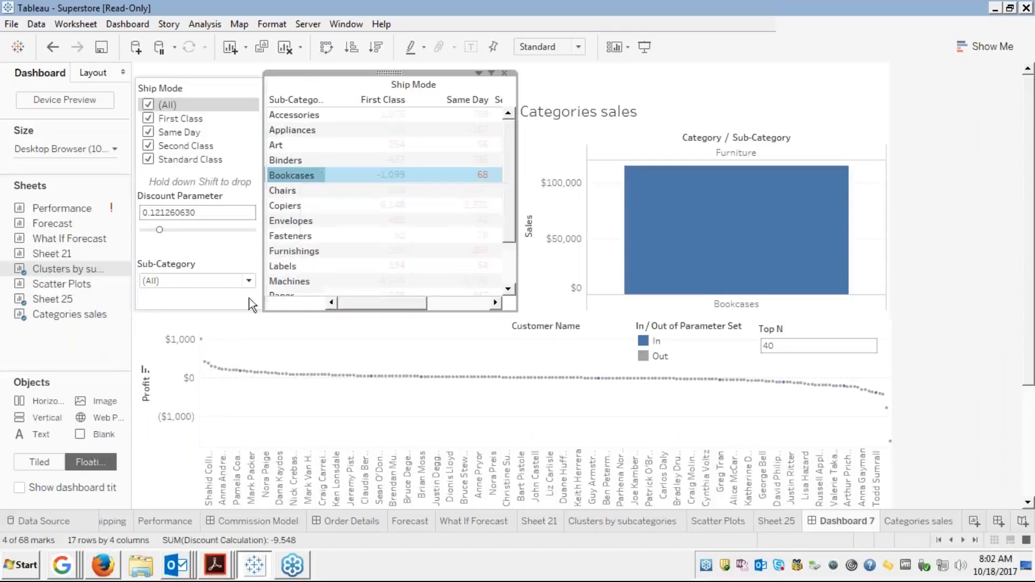
mouse_move(240, 382)
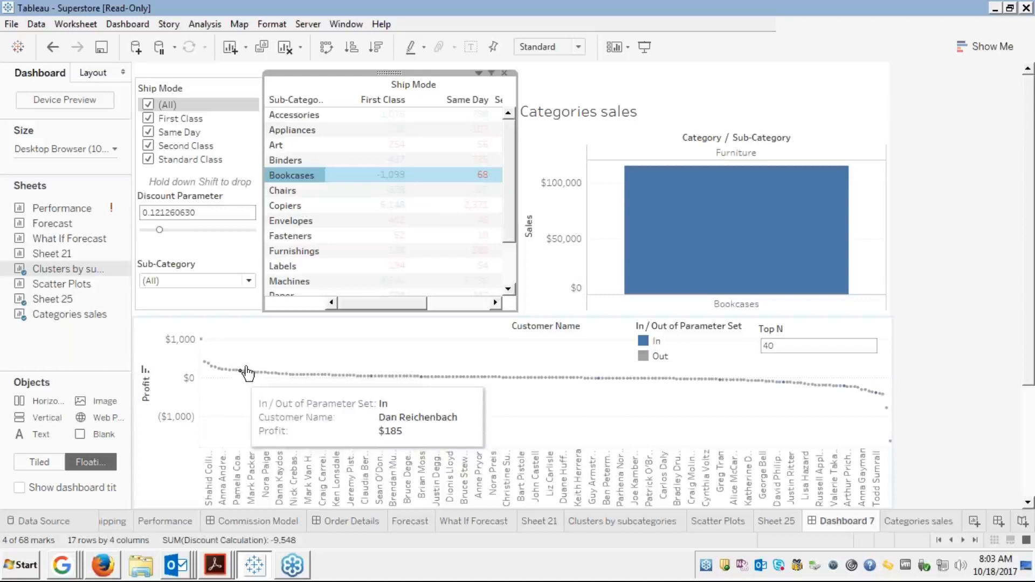
click(305, 181)
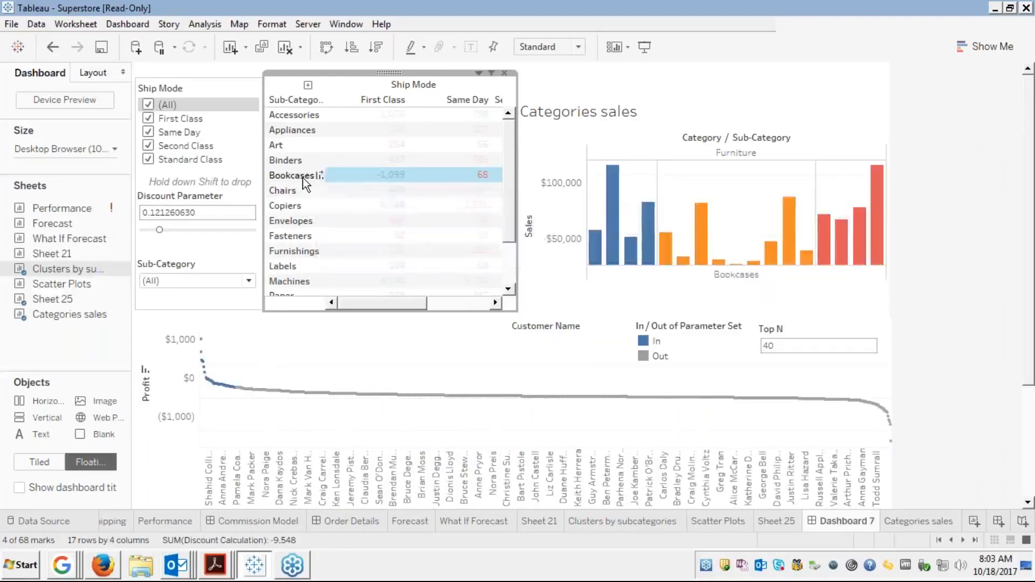
click(305, 181)
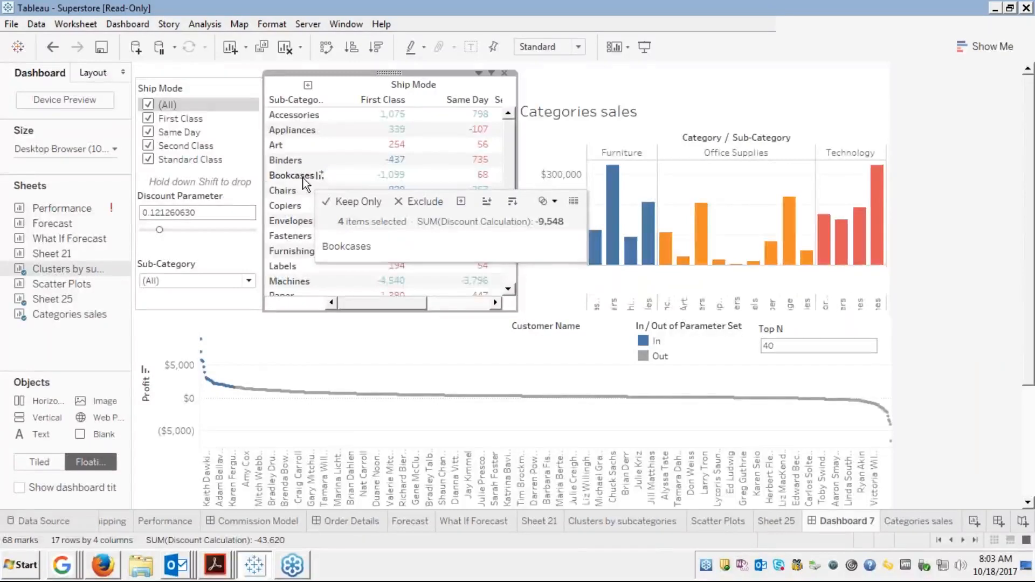
click(306, 181)
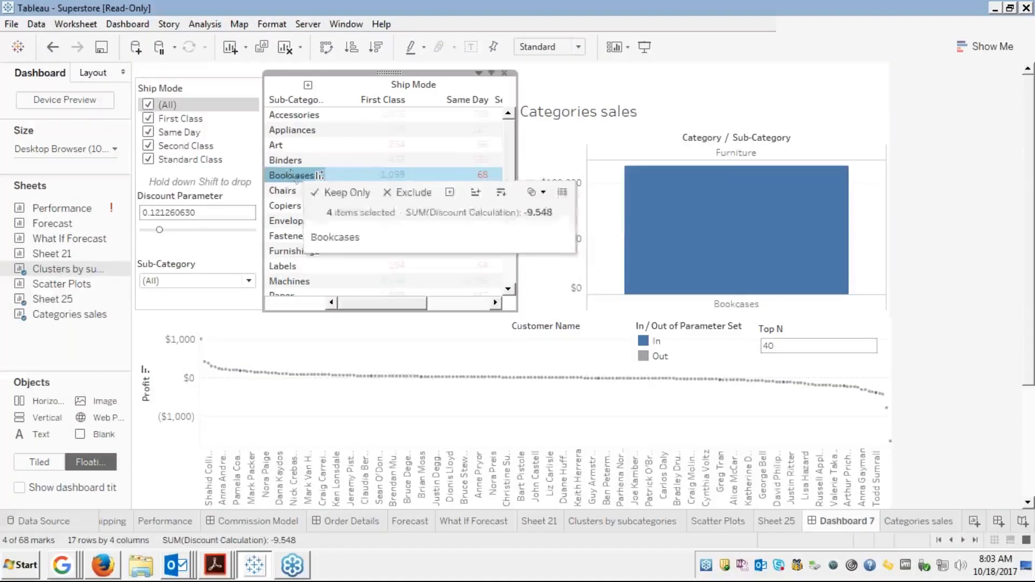
click(290, 173)
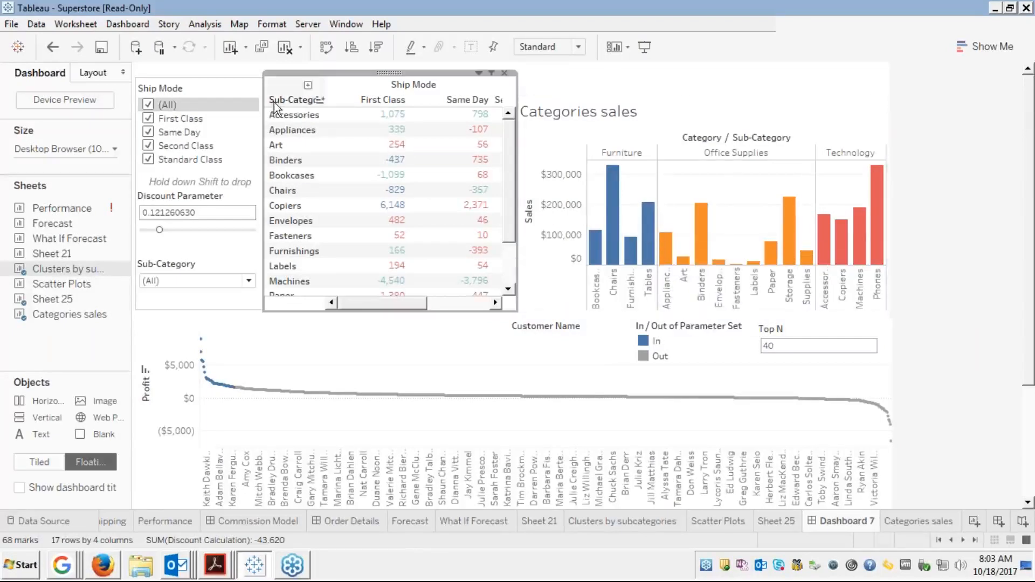
Set 'Clearing the selection will' to Leave the filter, then select Bookcases to test it
click(138, 25)
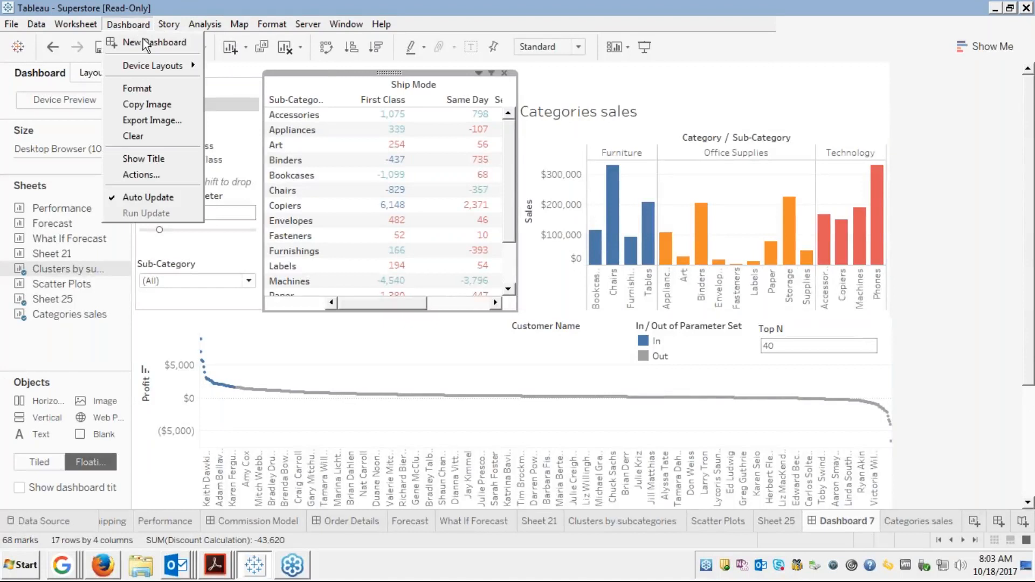
click(141, 174)
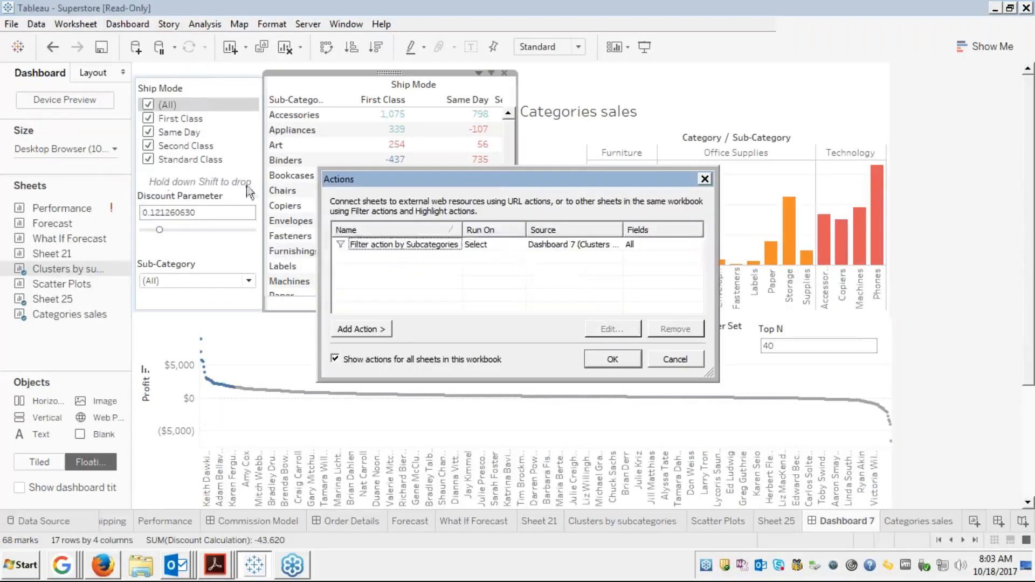
click(407, 246)
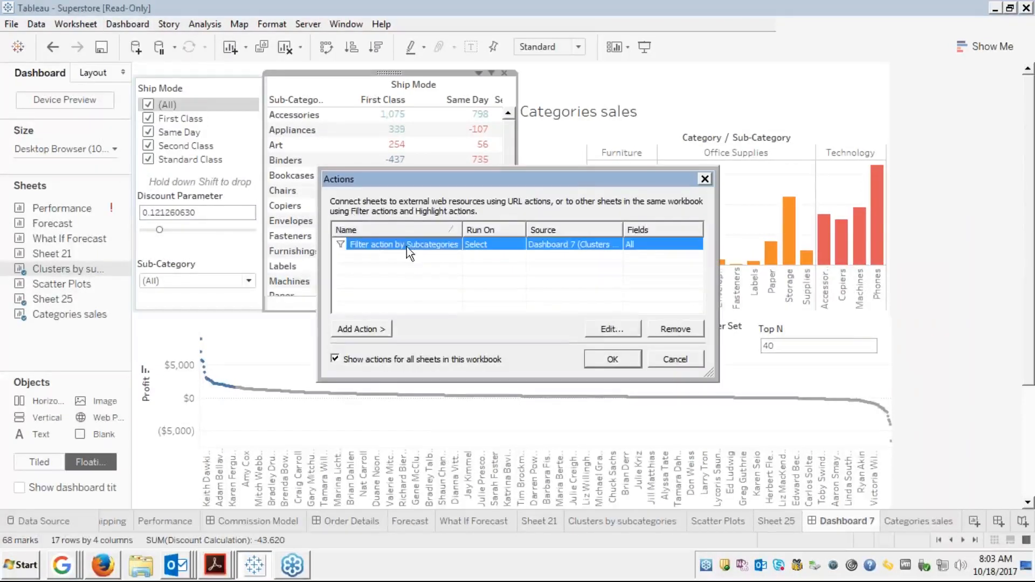
click(603, 329)
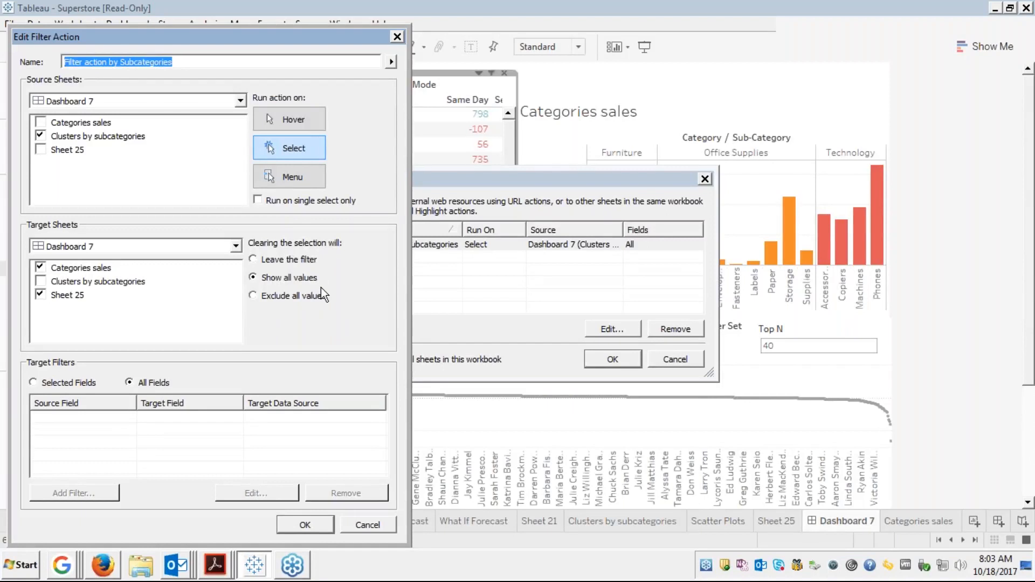
click(253, 260)
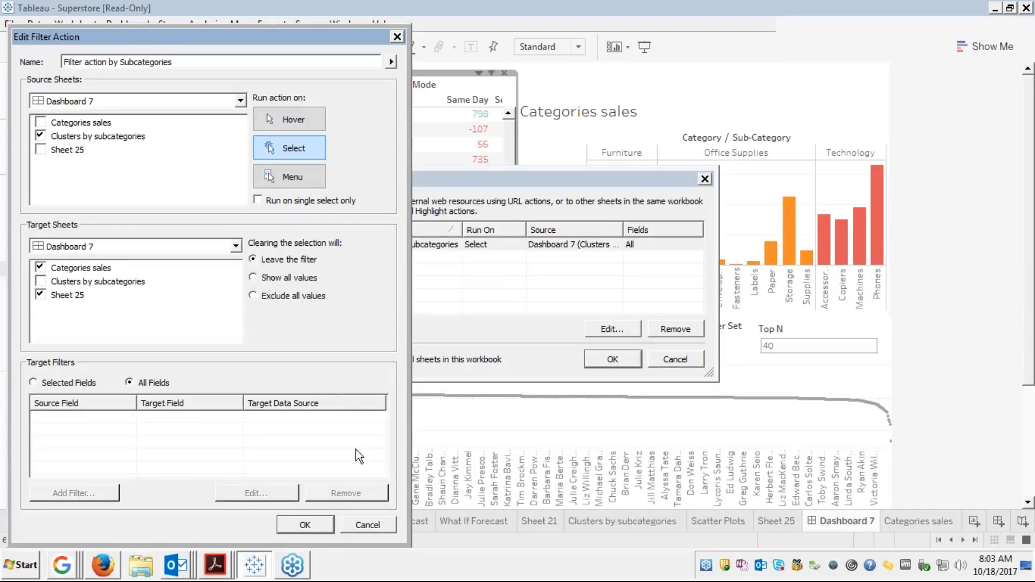
click(315, 528)
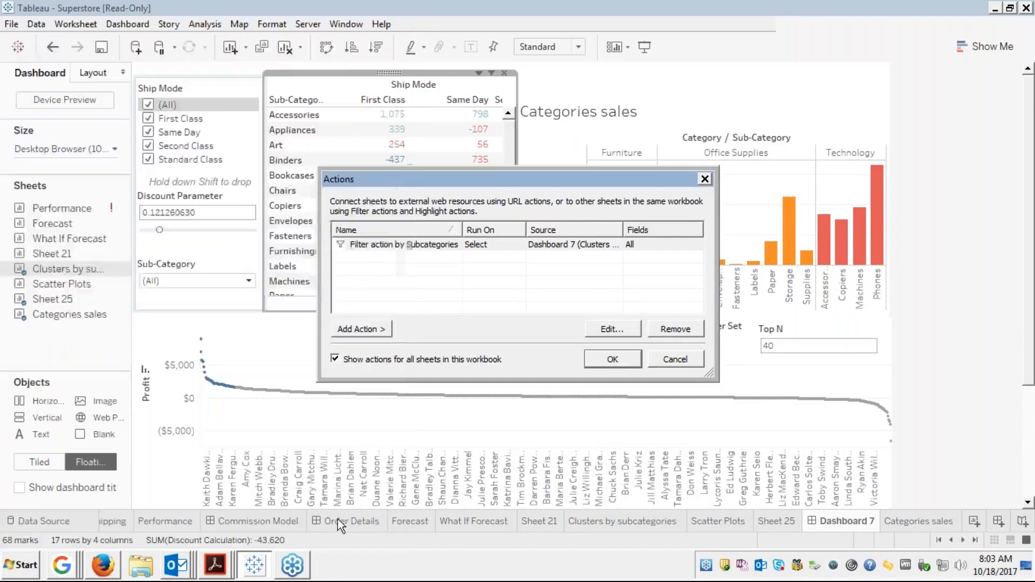
click(620, 357)
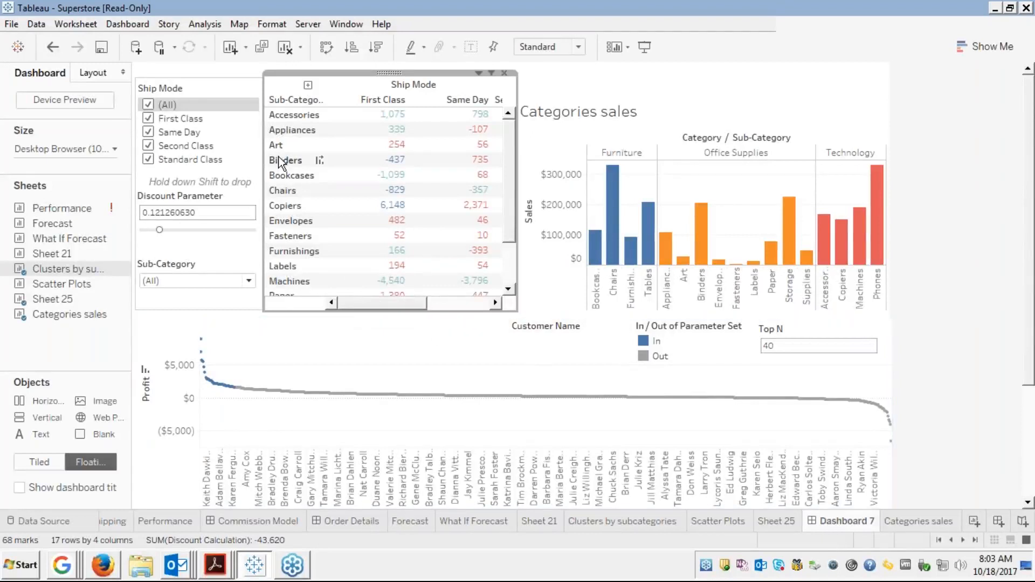
click(279, 175)
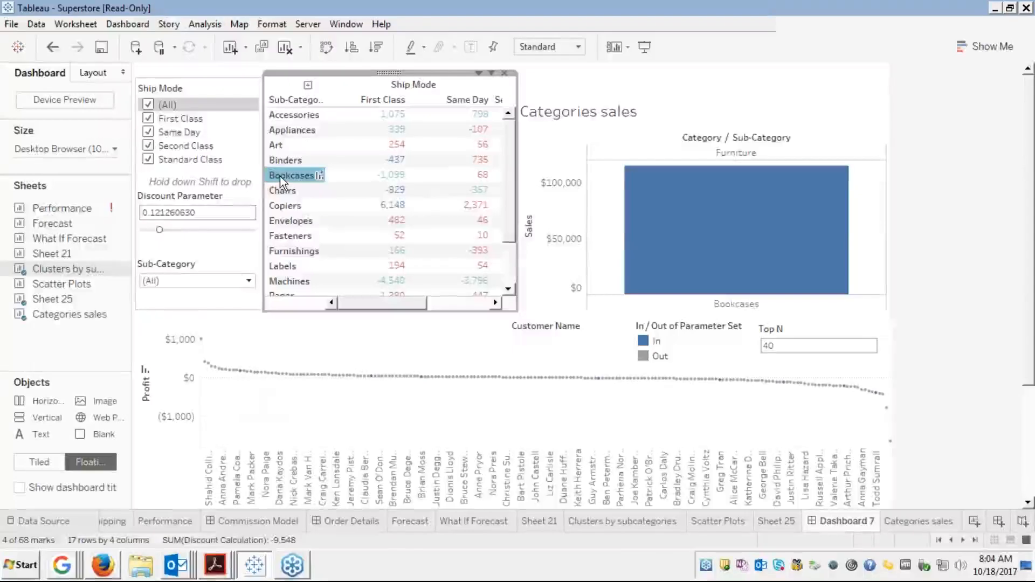
Toggle the Bookcases and Chairs selections in the crosstab to test the leave-filter behaviour
click(279, 176)
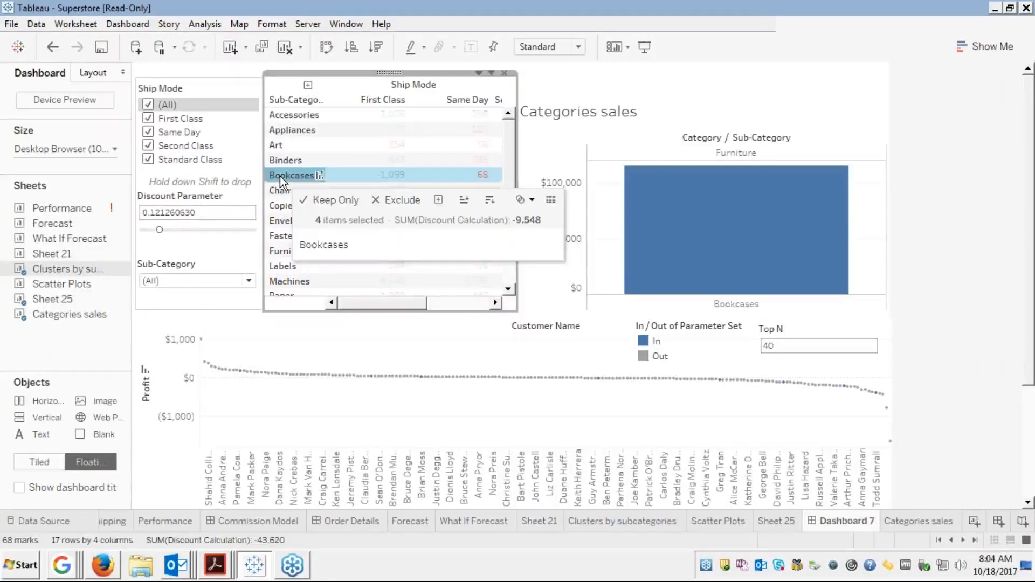
click(280, 176)
click(280, 176)
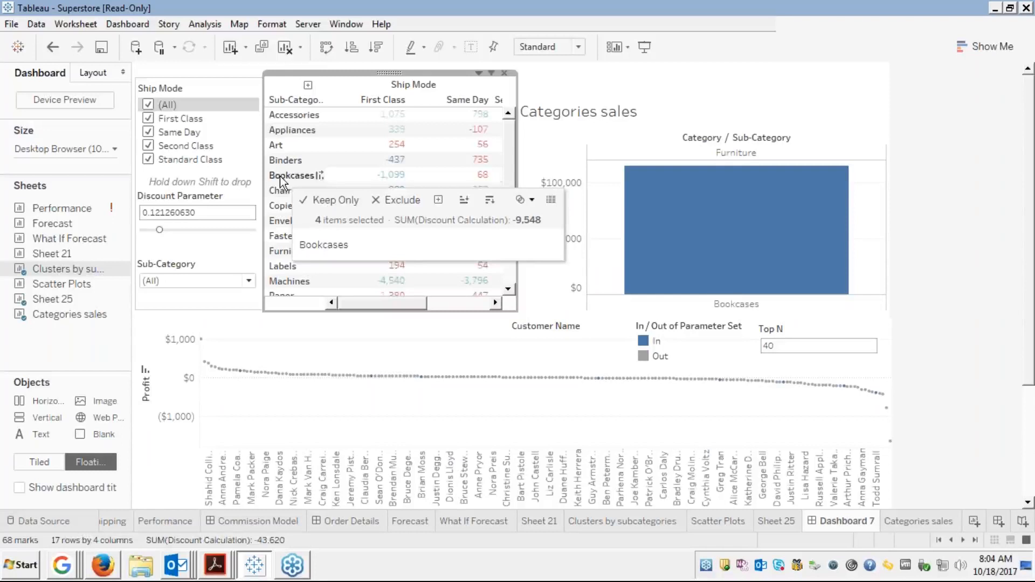
click(280, 176)
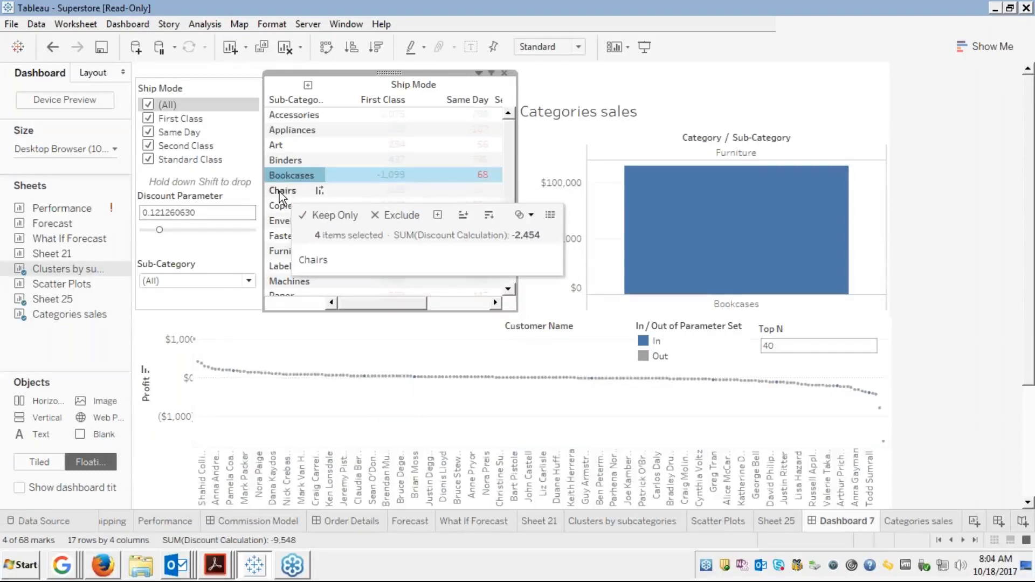
click(279, 192)
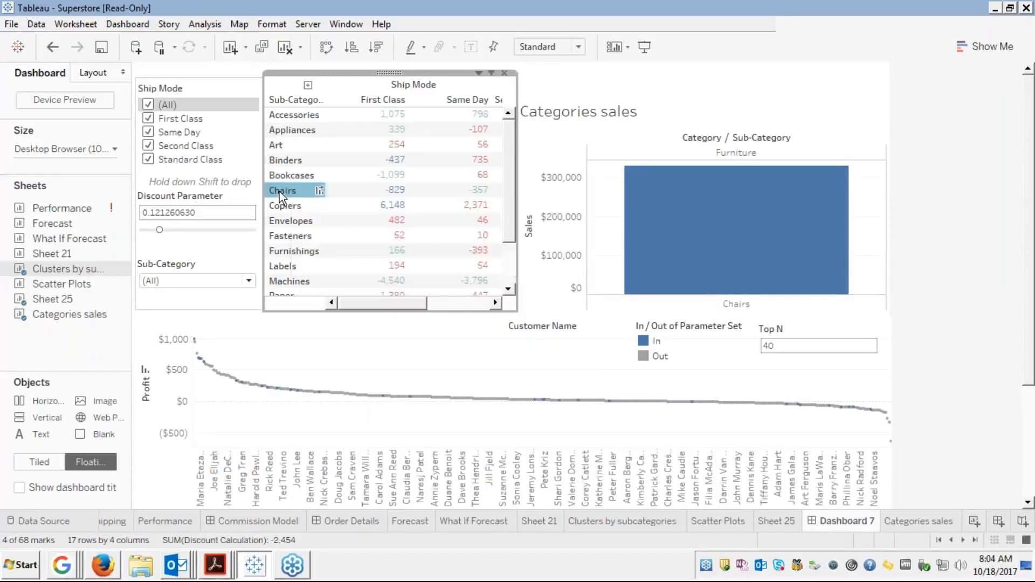
click(279, 192)
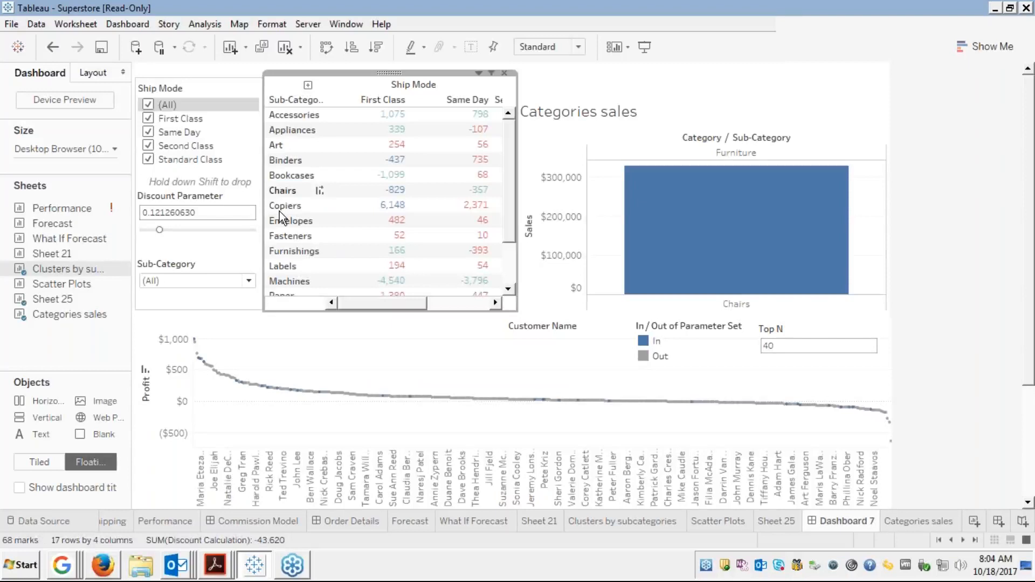
Select Copiers, then select and clear Fasteners, leaving the dashboard filtered to Fasteners
click(279, 212)
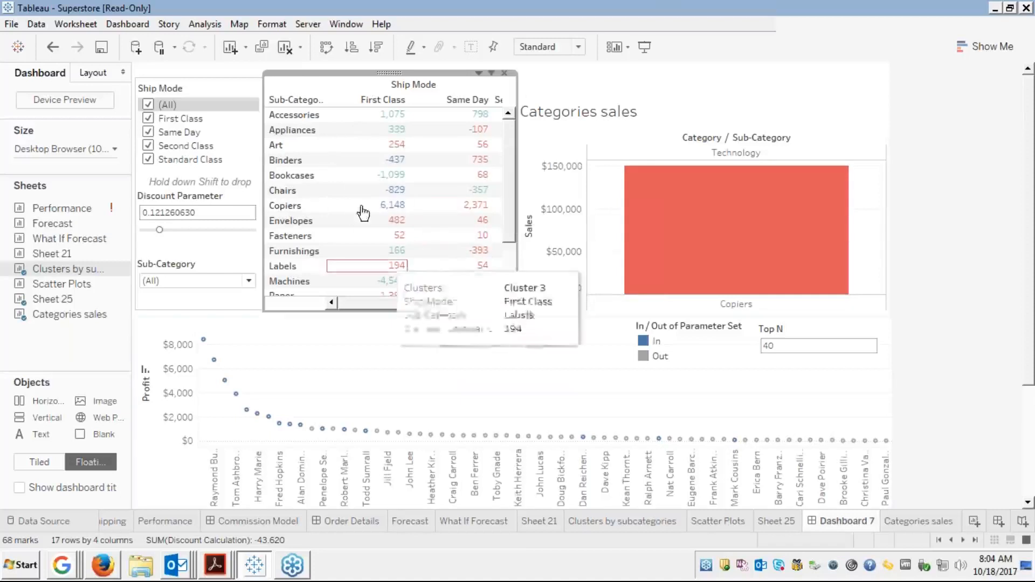
mouse_move(206, 343)
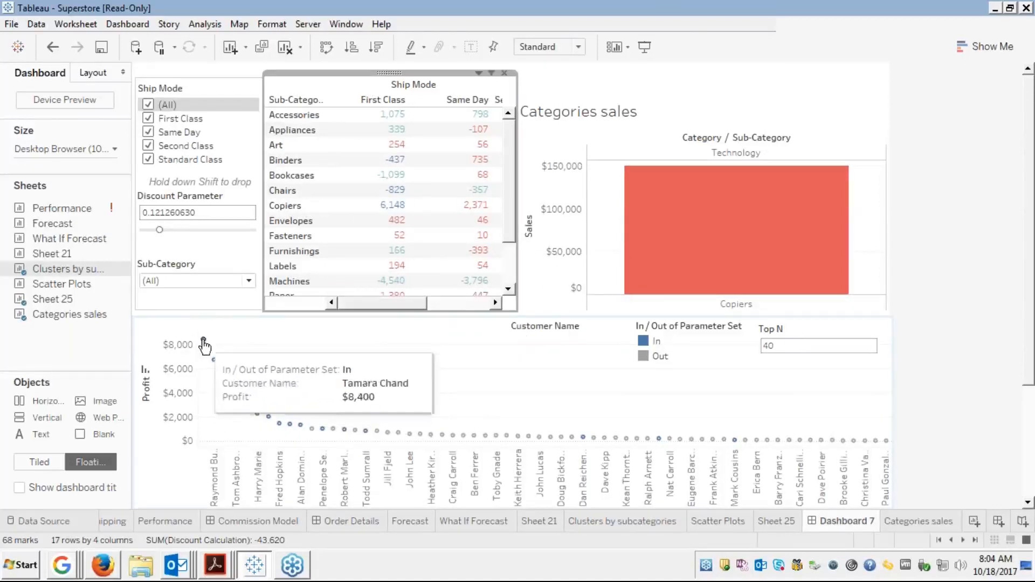
click(294, 237)
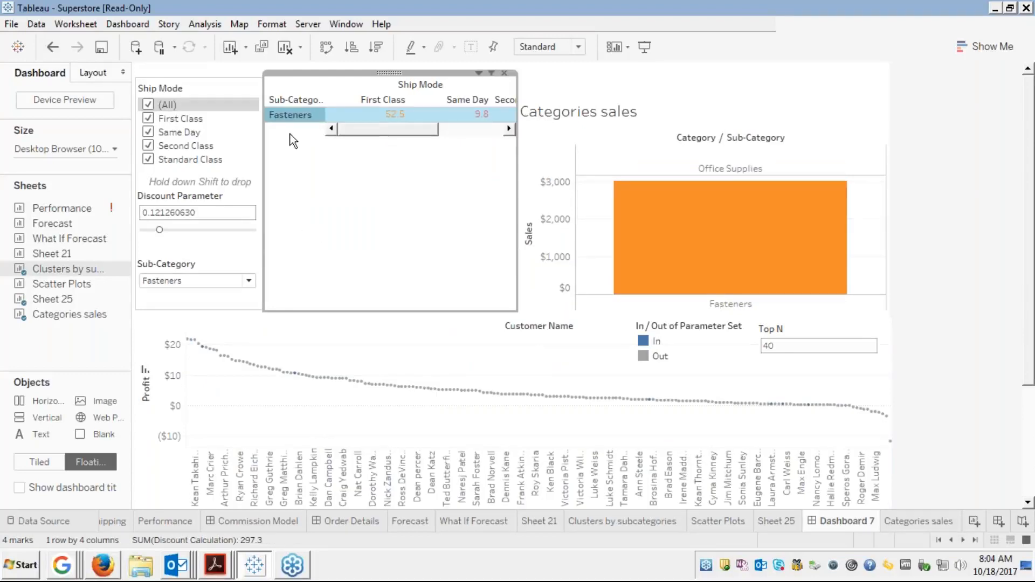
click(290, 120)
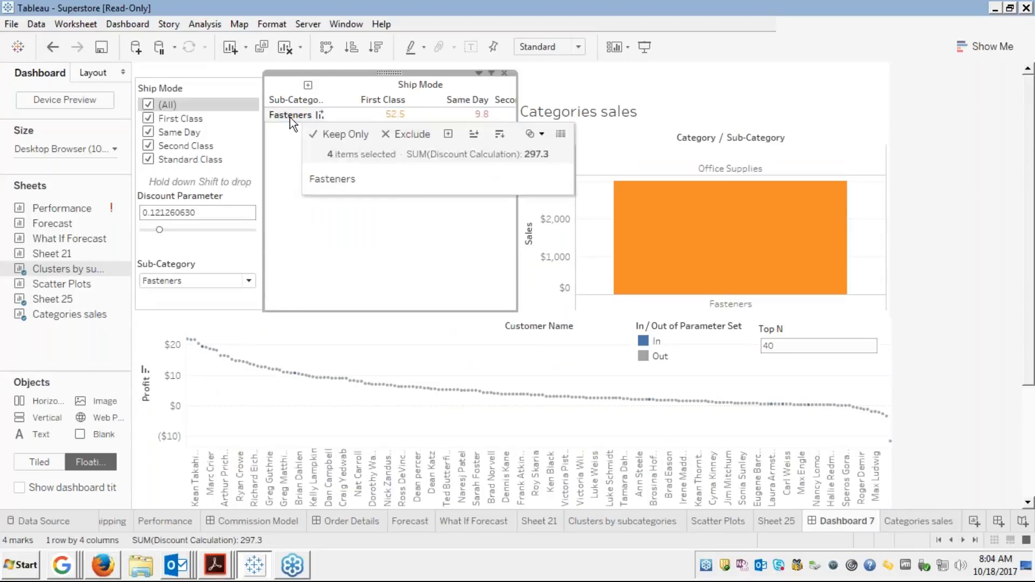
click(290, 120)
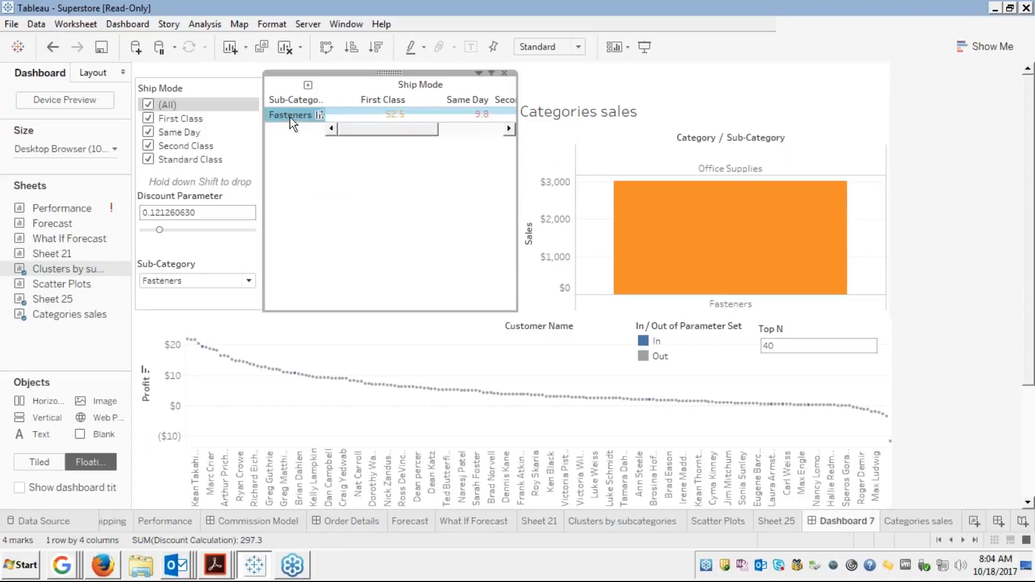
click(288, 120)
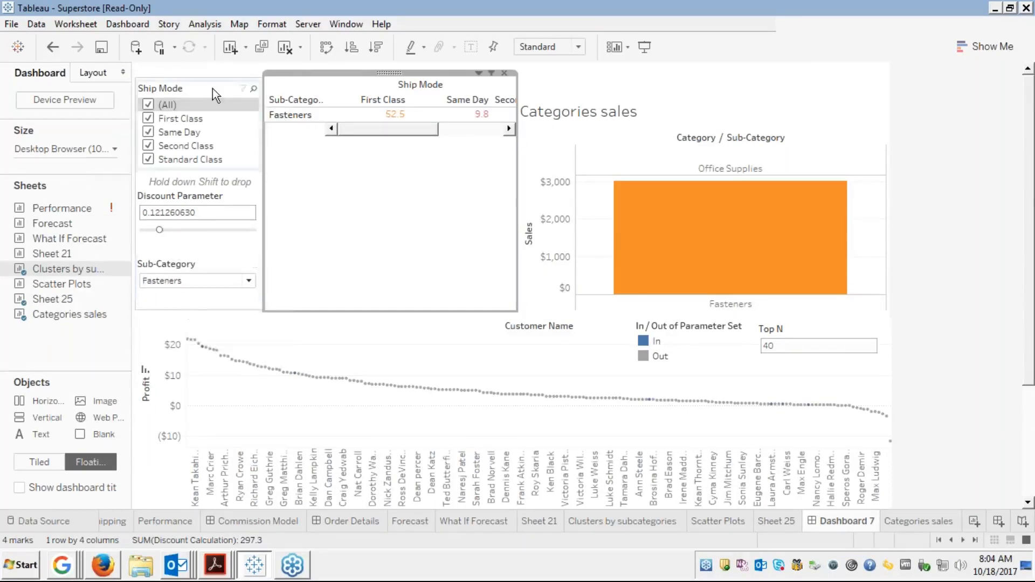
Reset 'Clearing the selection will' to Show all values in Filter action by Subcategories
click(131, 24)
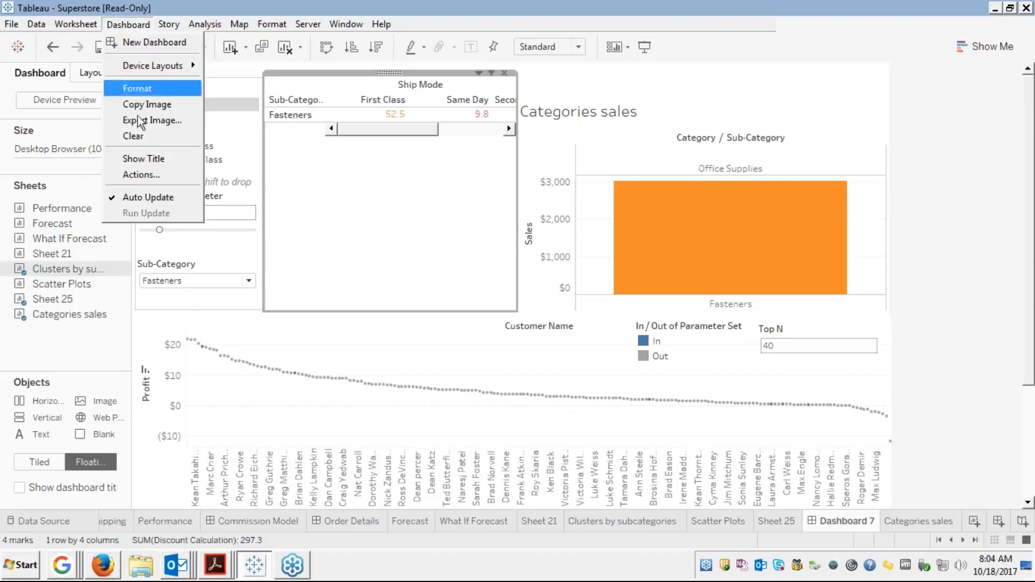
click(130, 180)
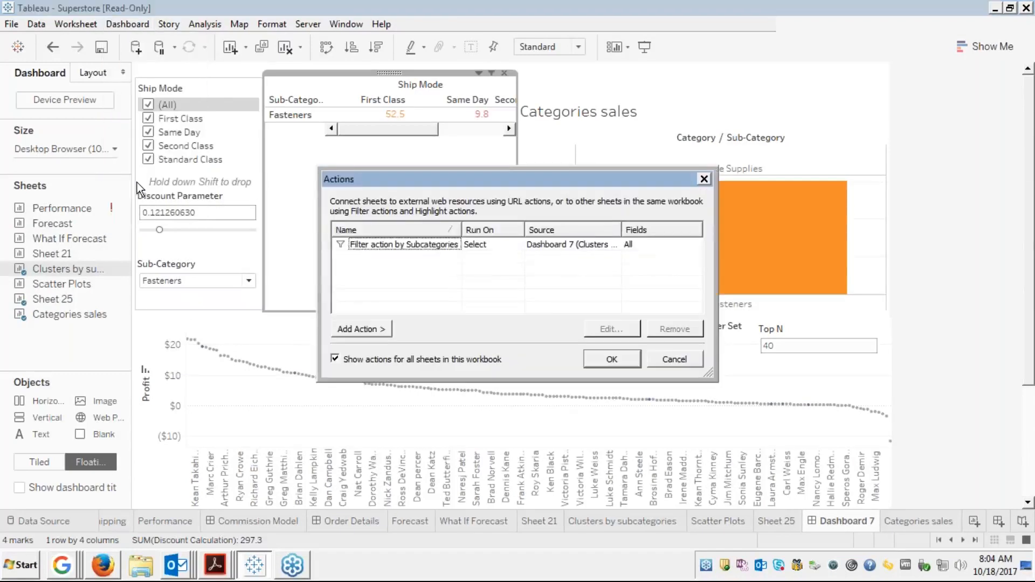
click(445, 247)
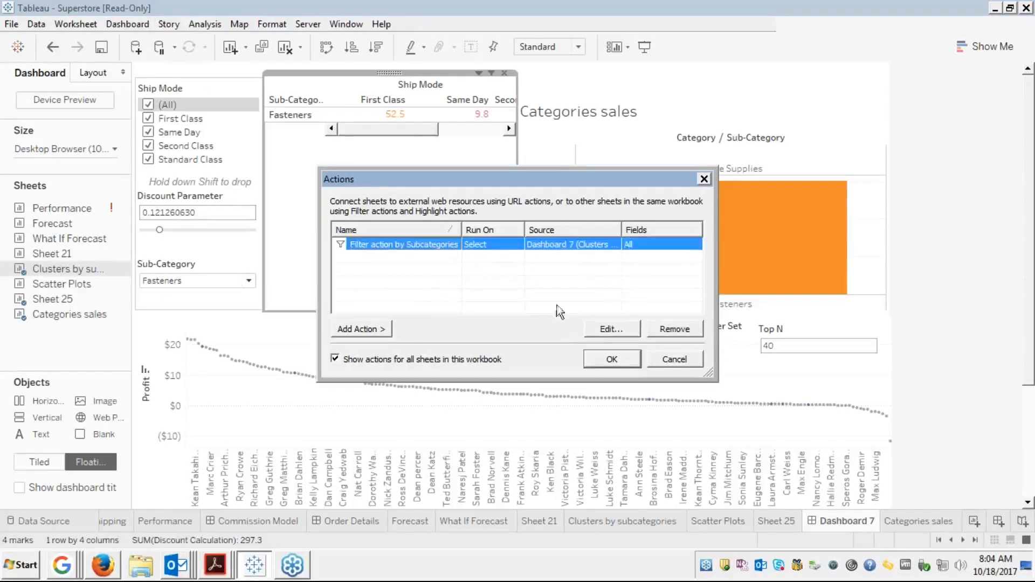
click(604, 330)
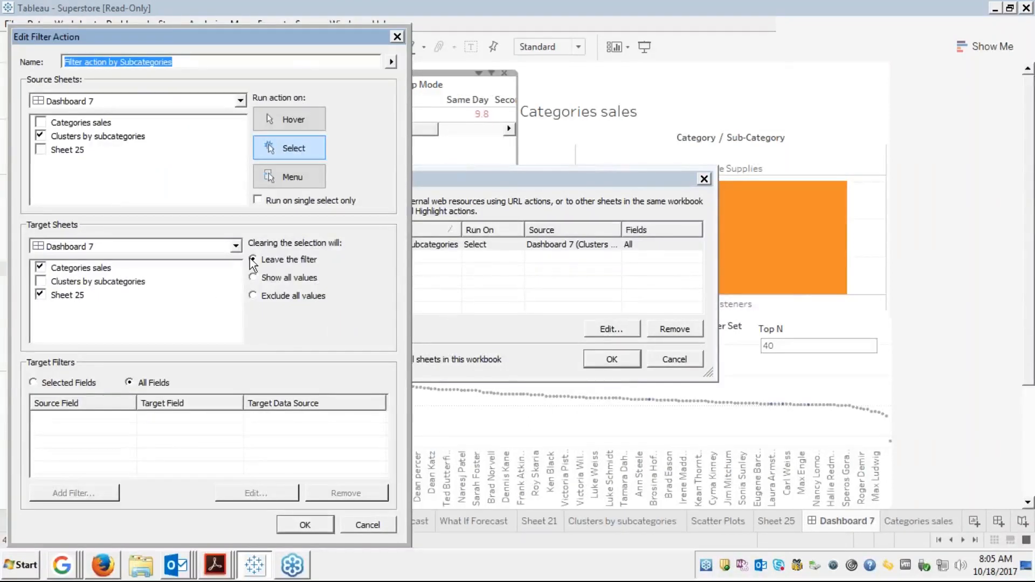
click(252, 275)
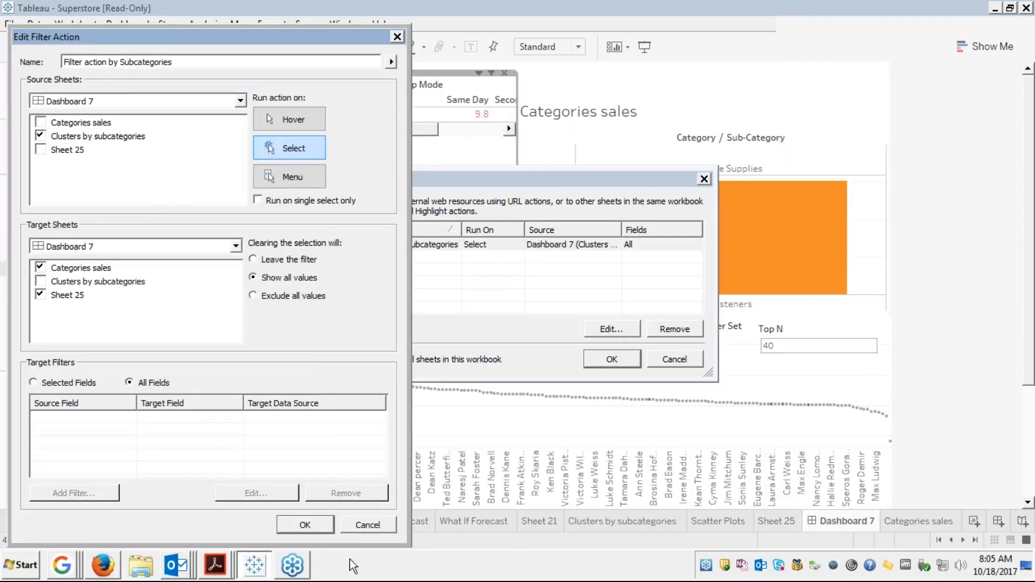
click(321, 527)
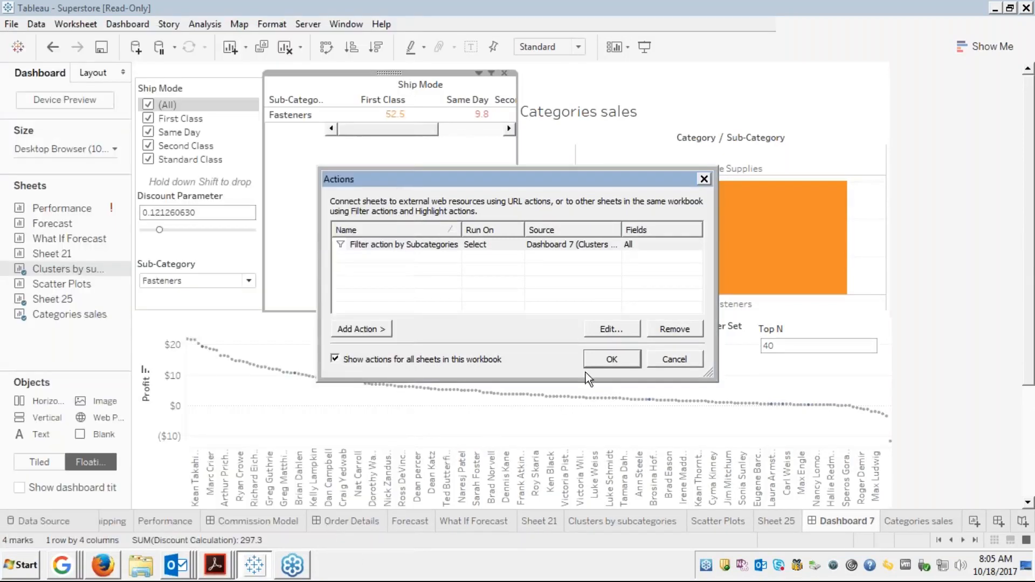
click(599, 362)
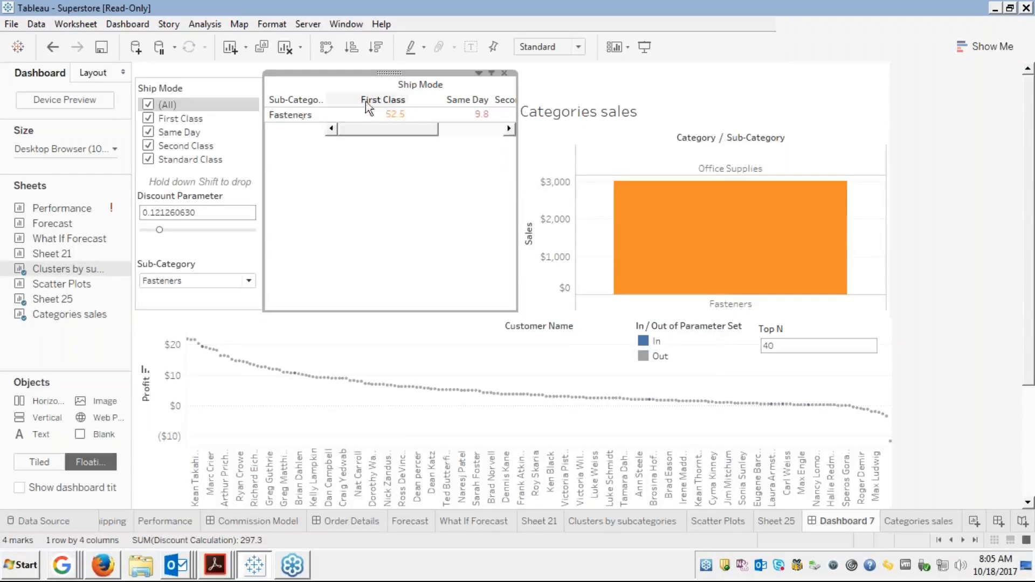
Select and clear Fasteners in the crosstab, checking the sheet's dropdown, so Sub-Category returns to (All)
click(290, 115)
click(289, 114)
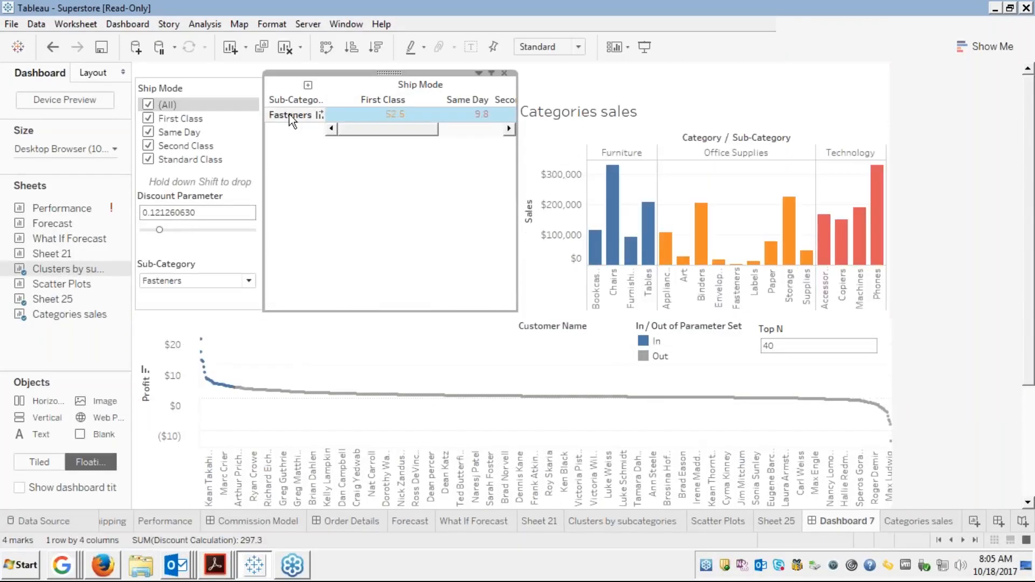
click(289, 114)
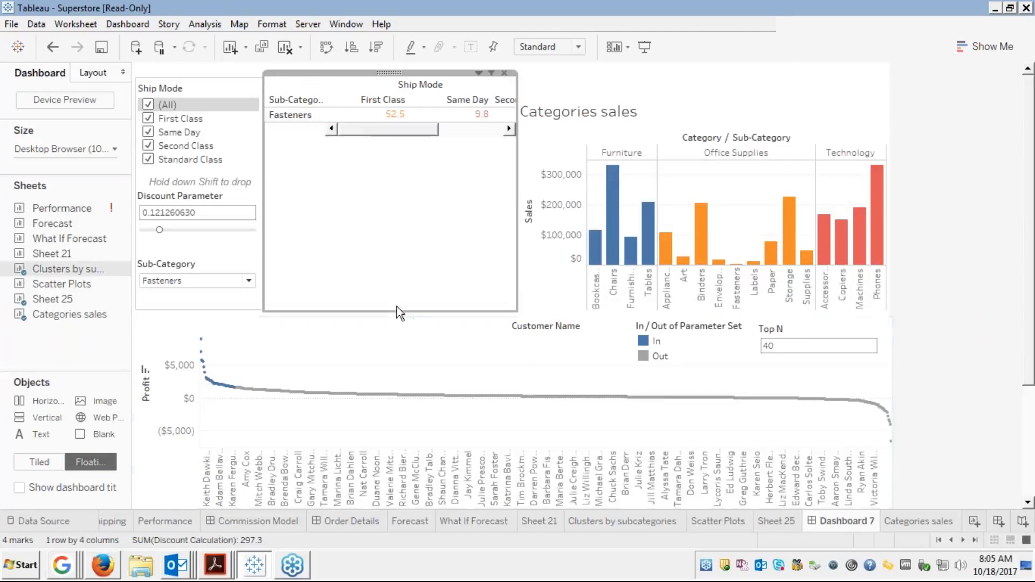
click(477, 72)
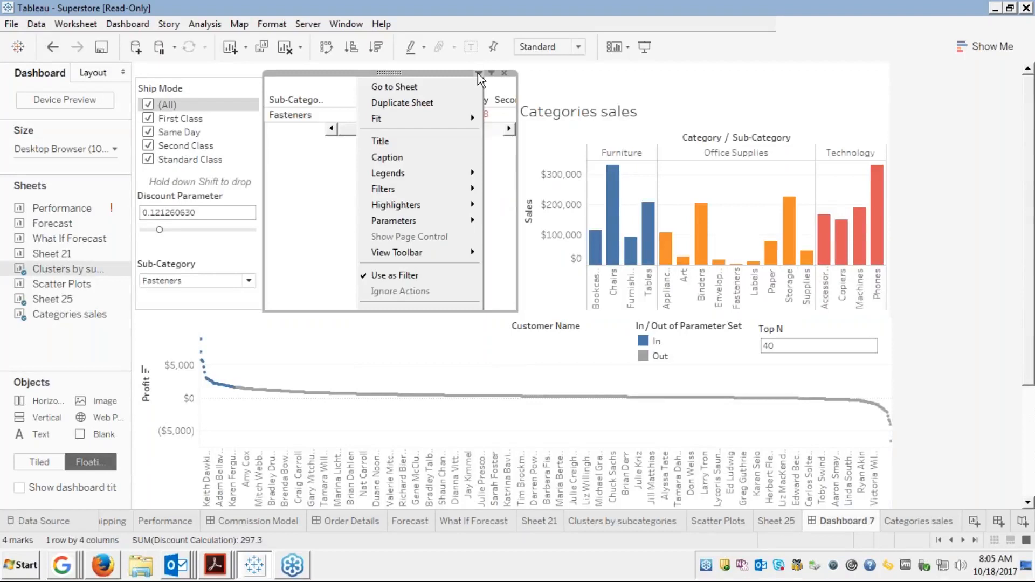
click(478, 73)
click(477, 73)
click(477, 73)
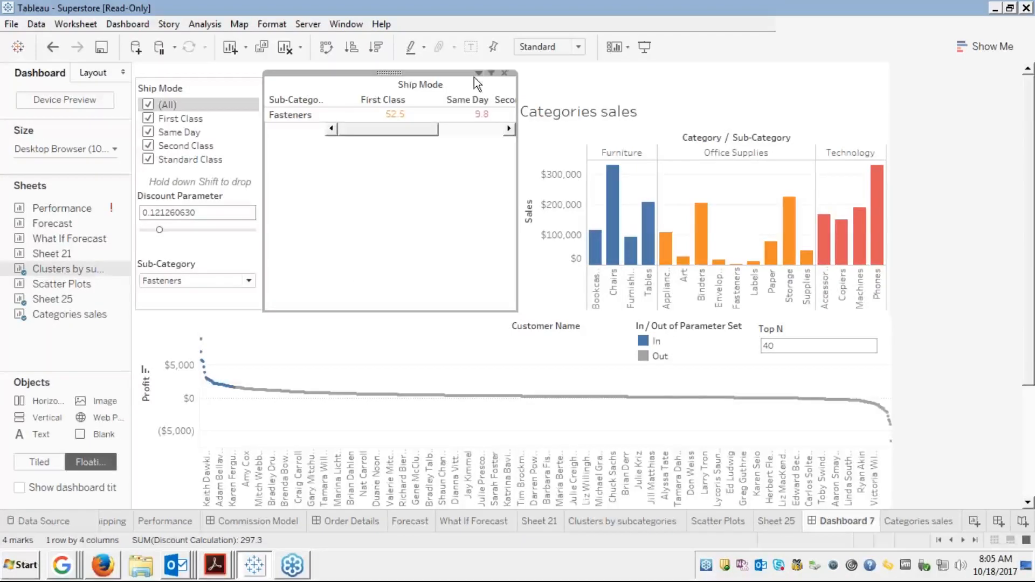
click(294, 114)
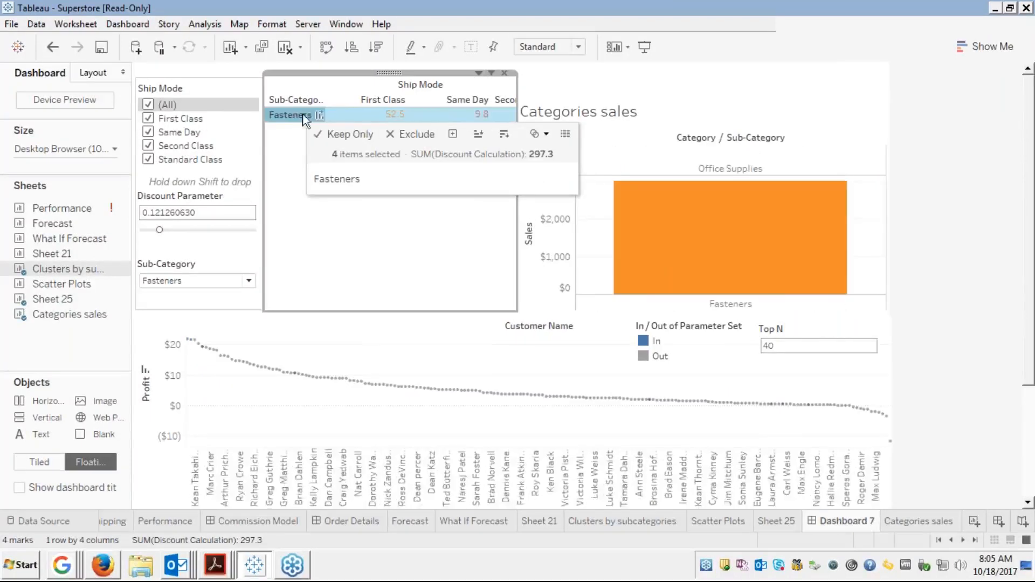
click(399, 222)
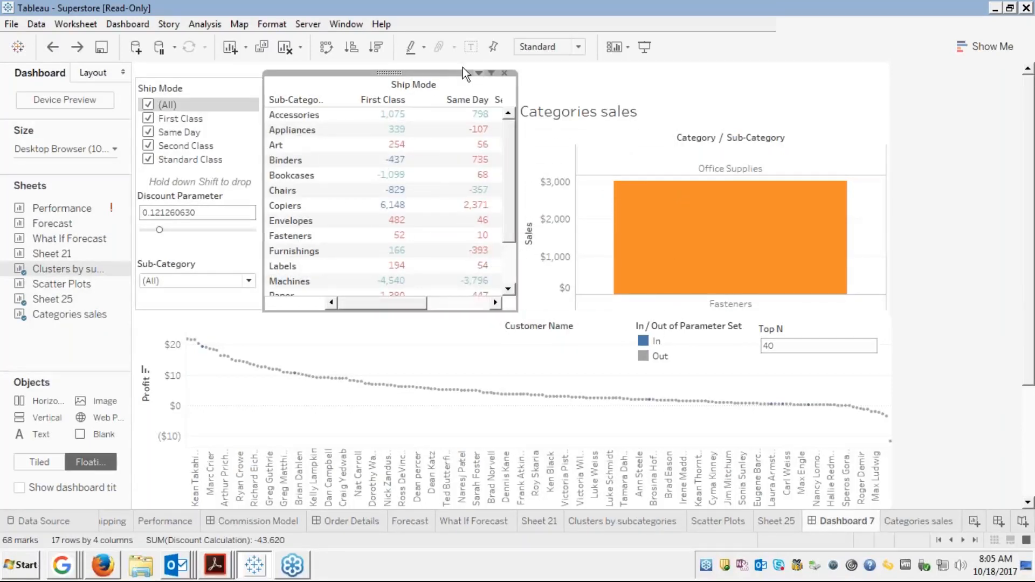
Open Dashboard 7's actions list, review the Subcategories filter action, and add a new Highlight action
click(129, 24)
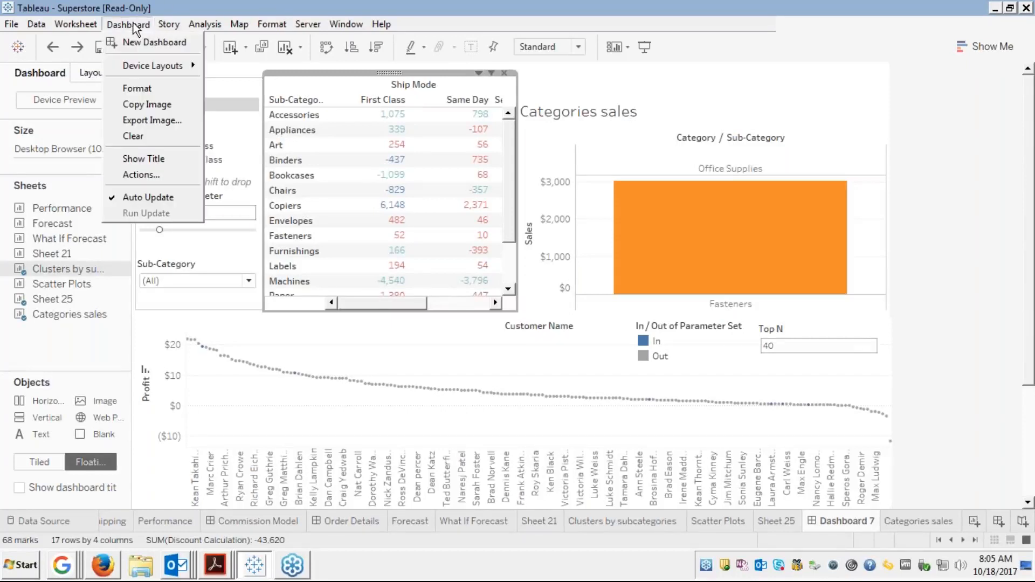
click(135, 196)
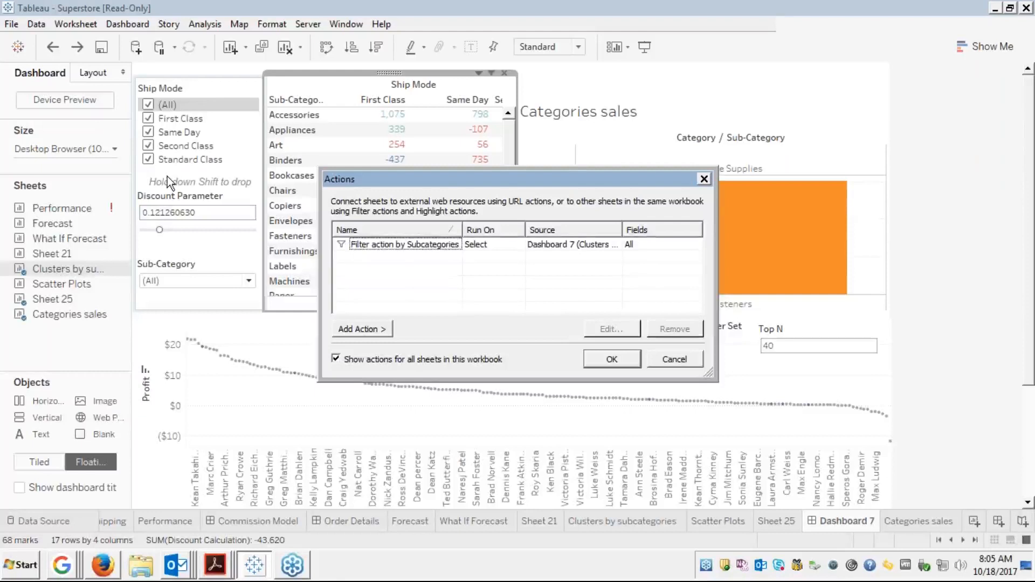
click(368, 247)
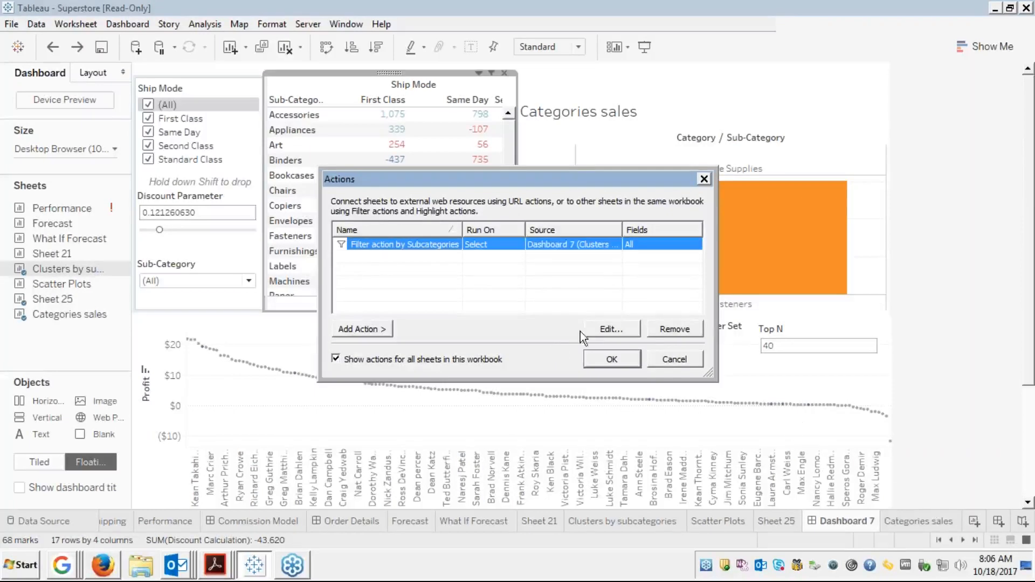
click(362, 253)
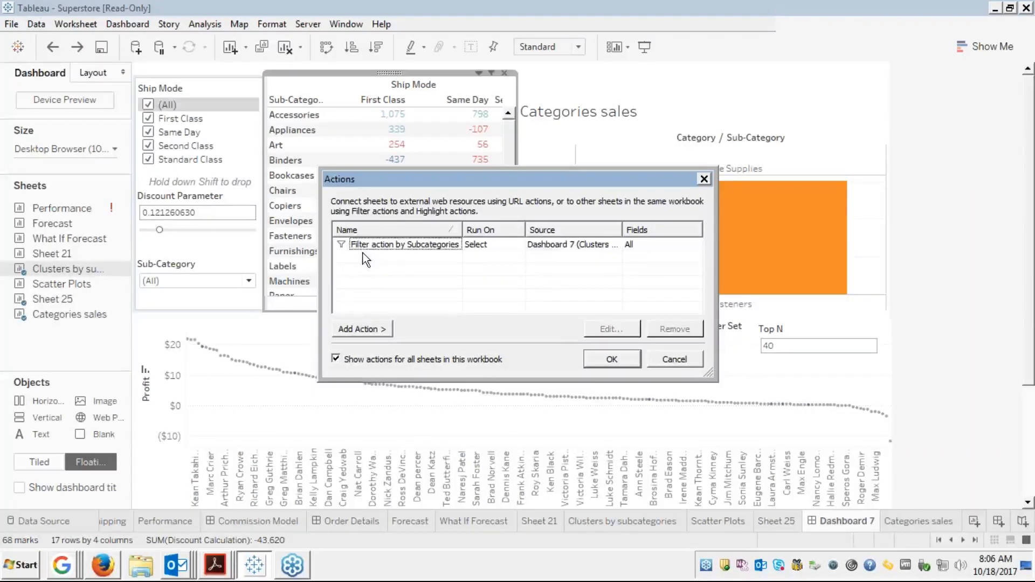
click(360, 331)
click(436, 349)
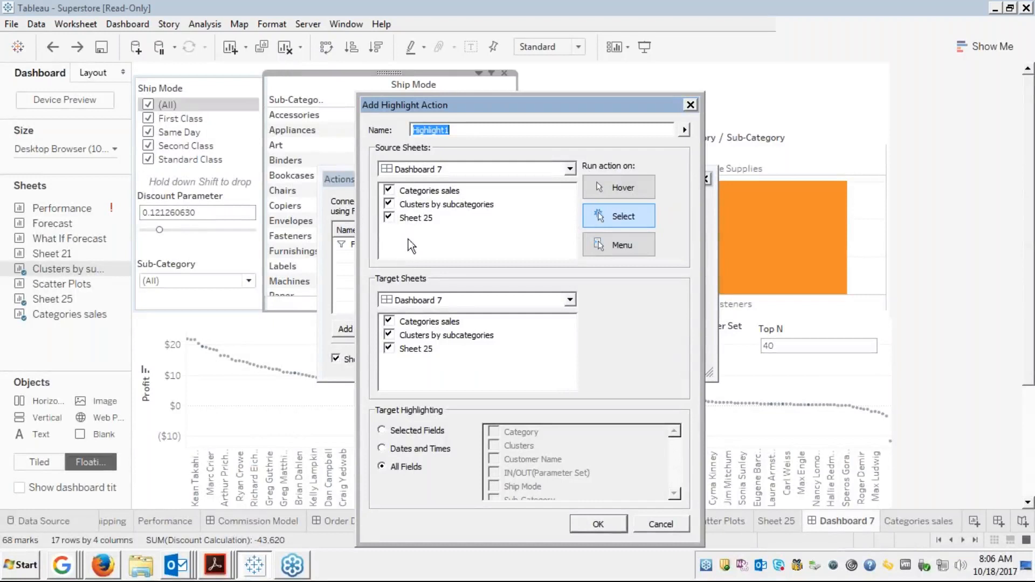
Save Highlight1 with Clusters by subcategories as the only source, targeting Categories sales and Sheet 25 on All Fields
click(389, 191)
click(388, 218)
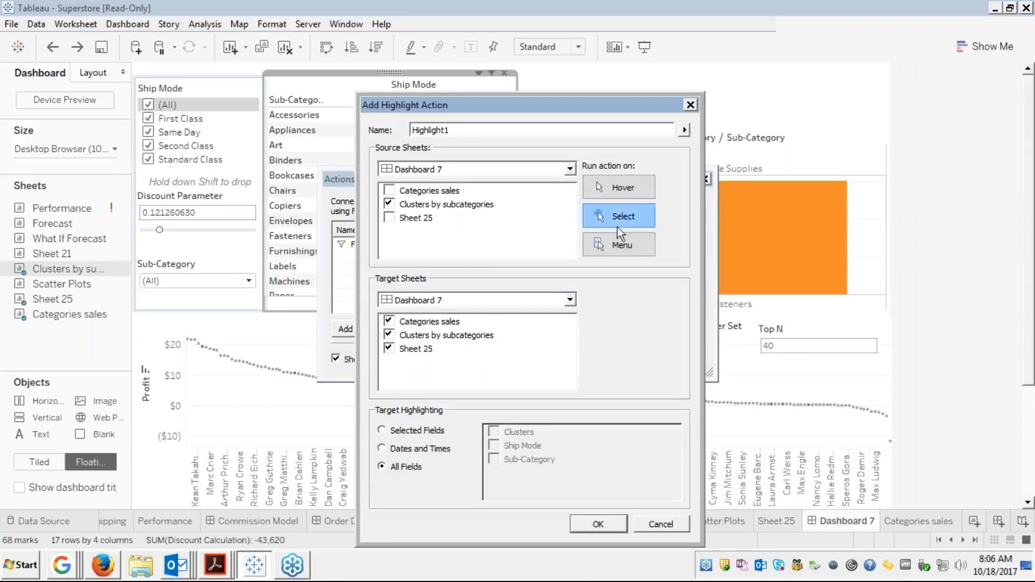
click(388, 336)
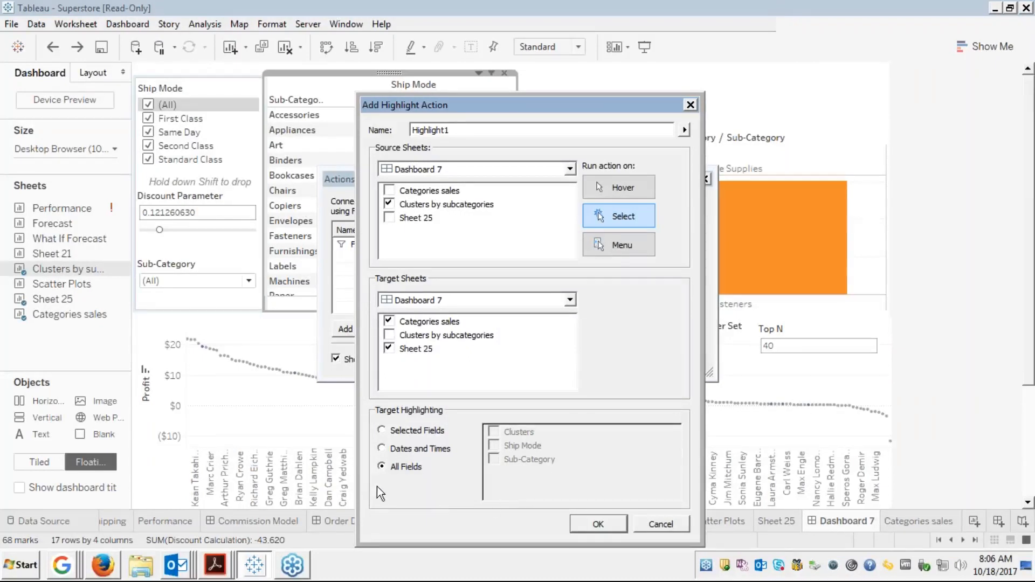
click(381, 431)
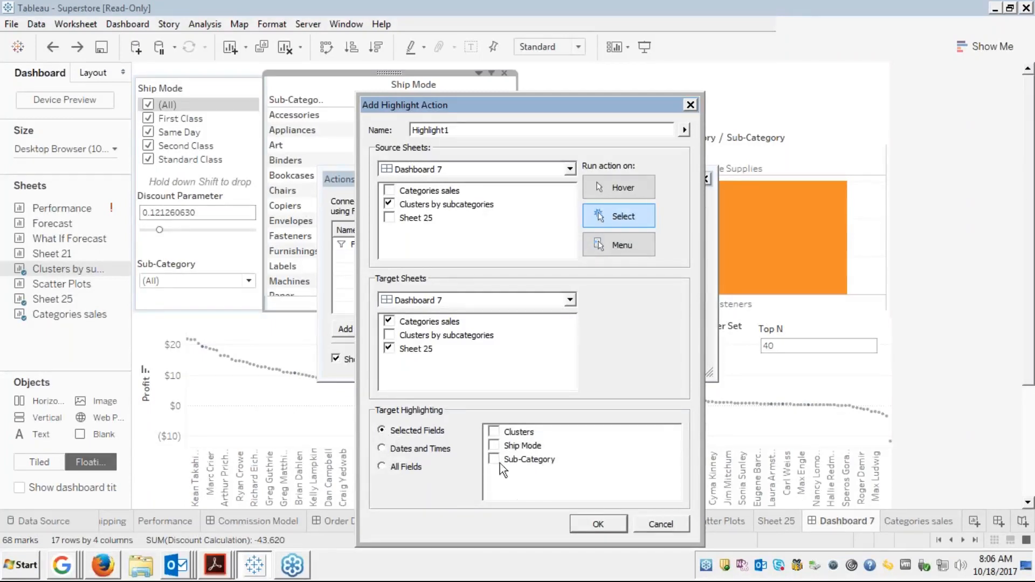
click(382, 467)
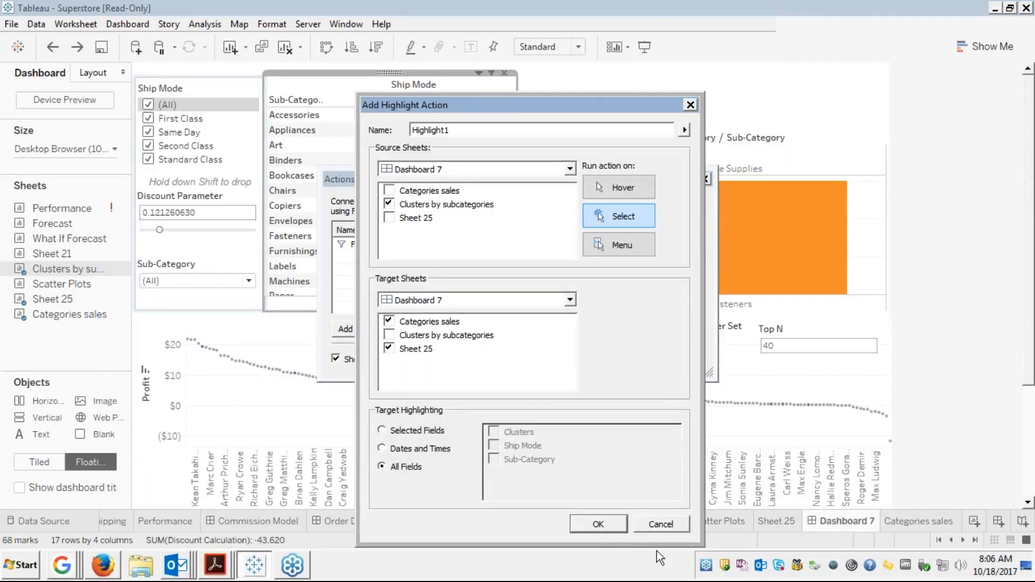
click(592, 525)
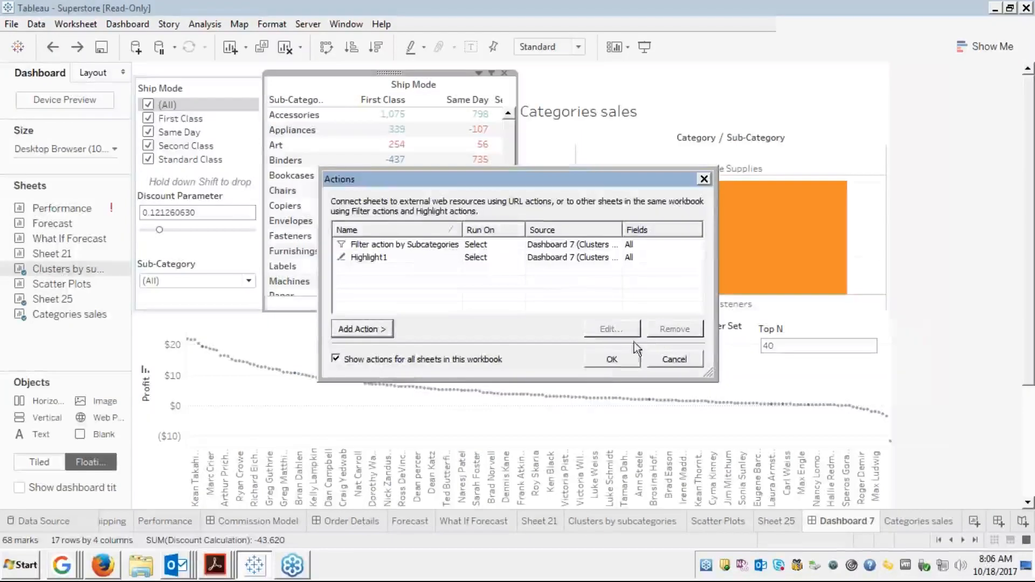
click(606, 357)
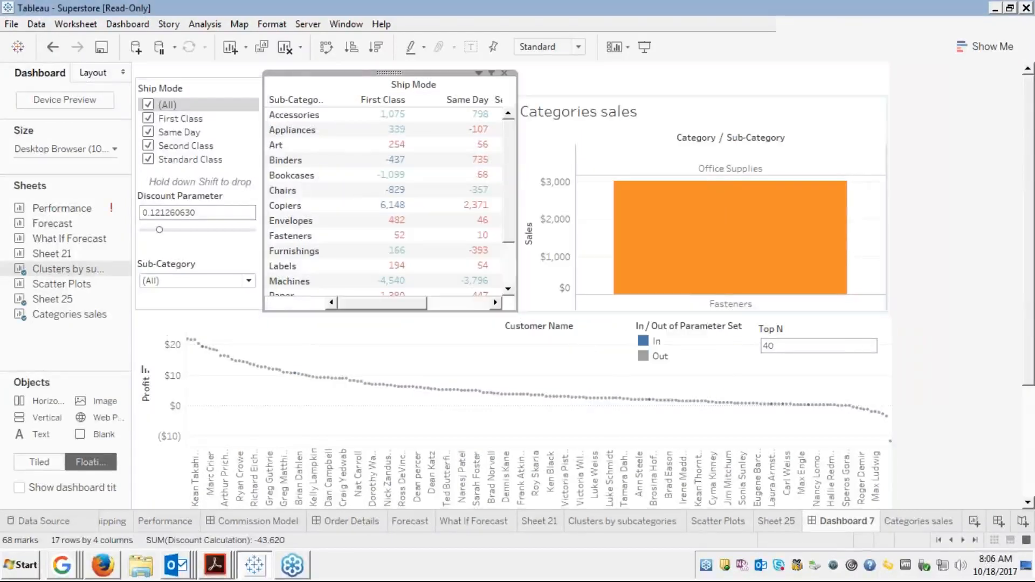
Select and then clear Art in the crosstab, and reopen the dashboard's Actions list
click(283, 146)
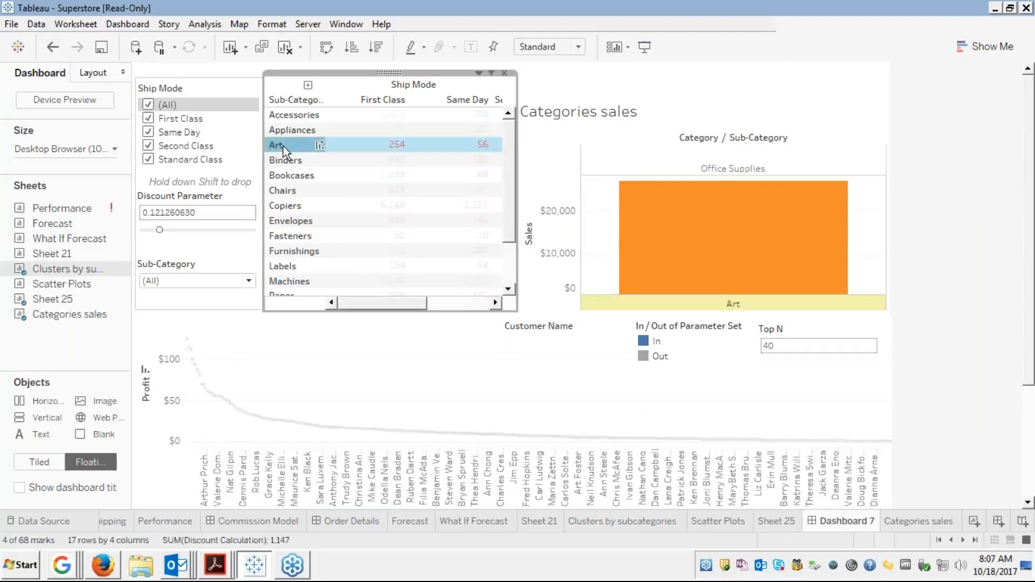
click(284, 151)
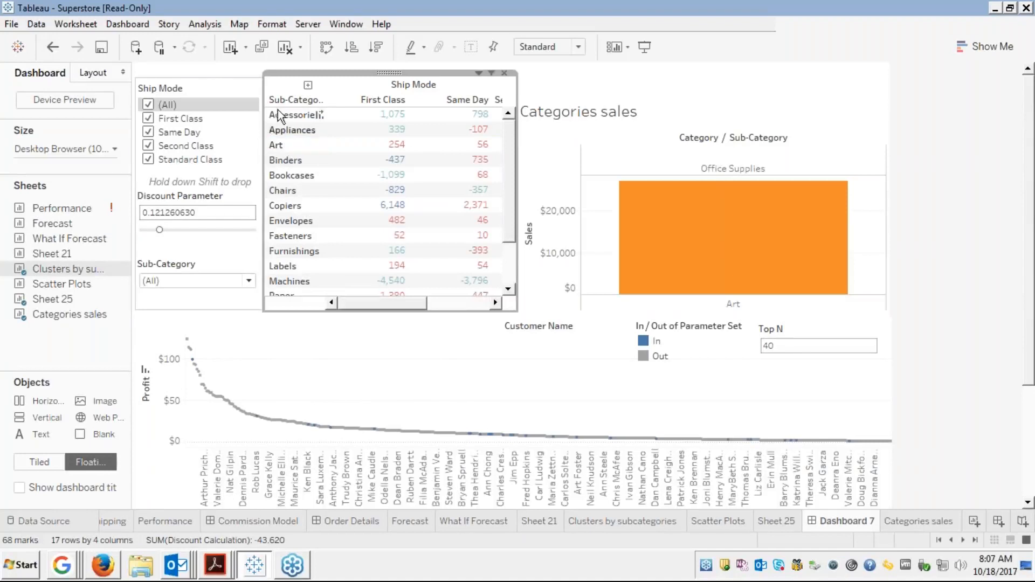
click(123, 25)
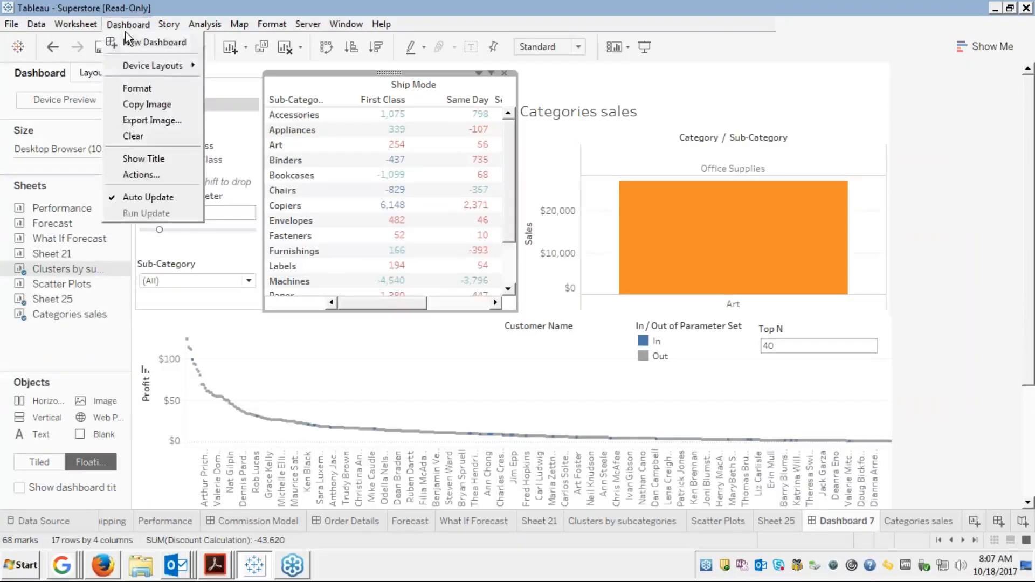
click(144, 174)
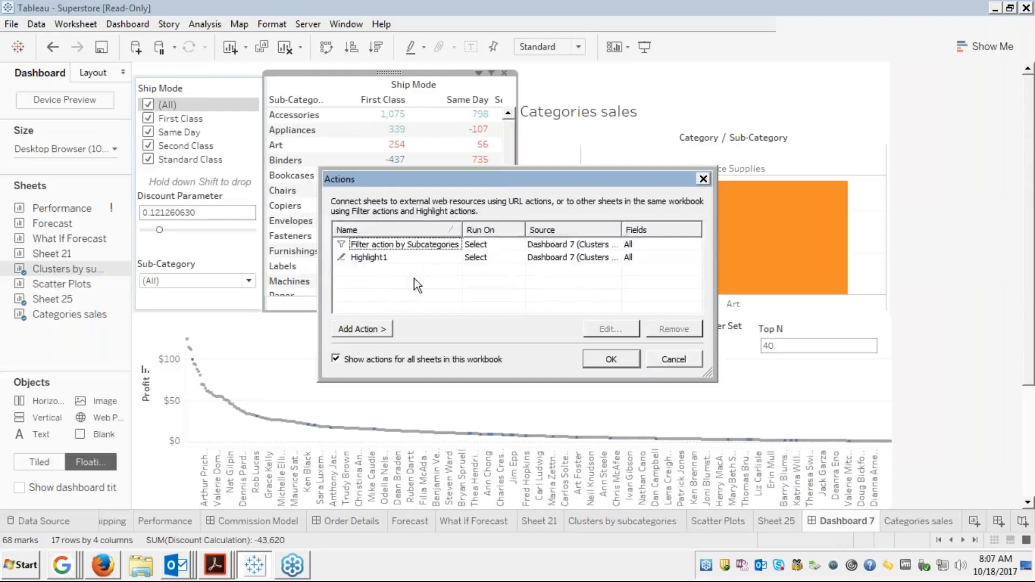
Edit Filter action by Subcategories so that clearing the selection shows all values
click(425, 249)
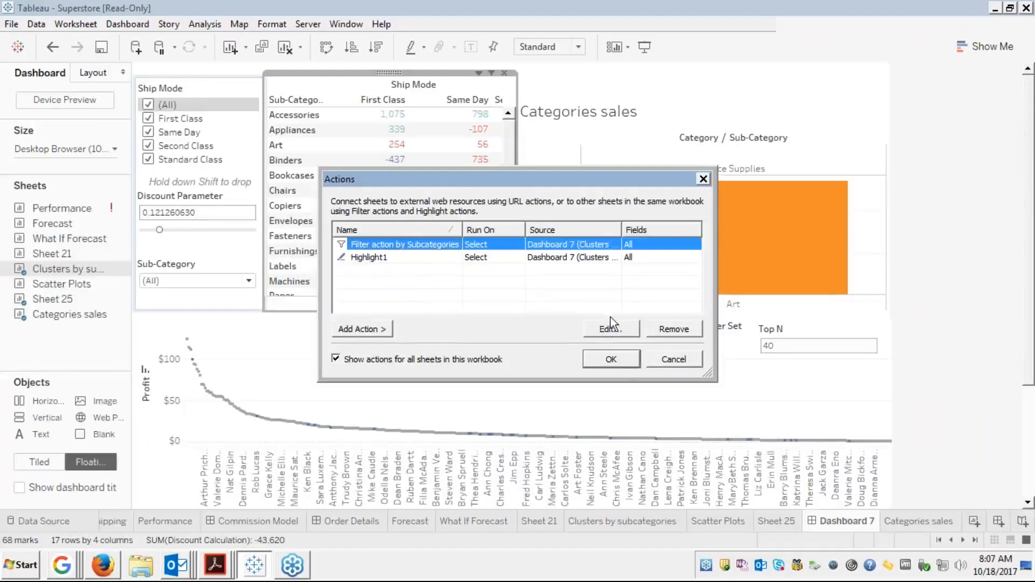
click(604, 329)
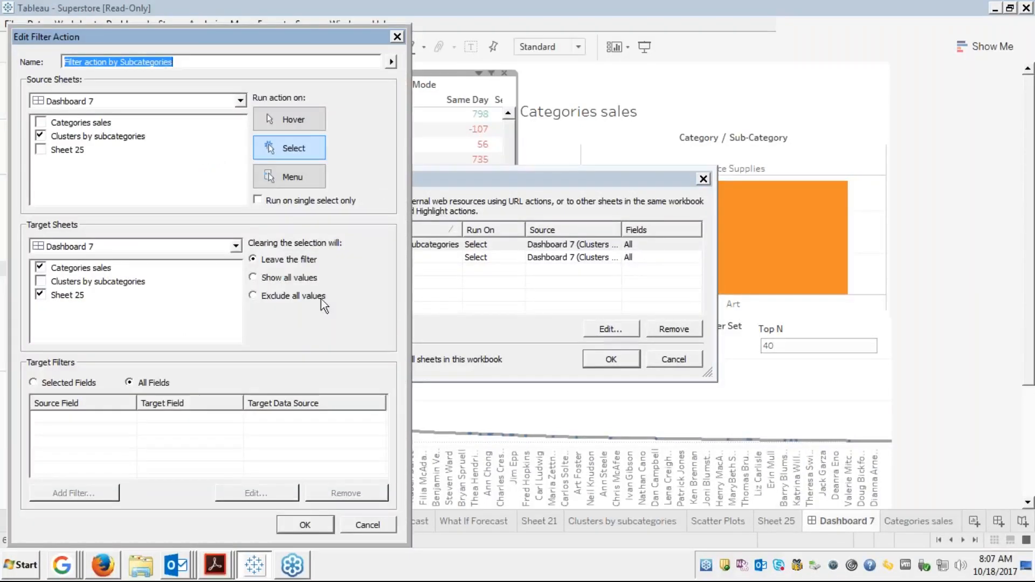
click(254, 277)
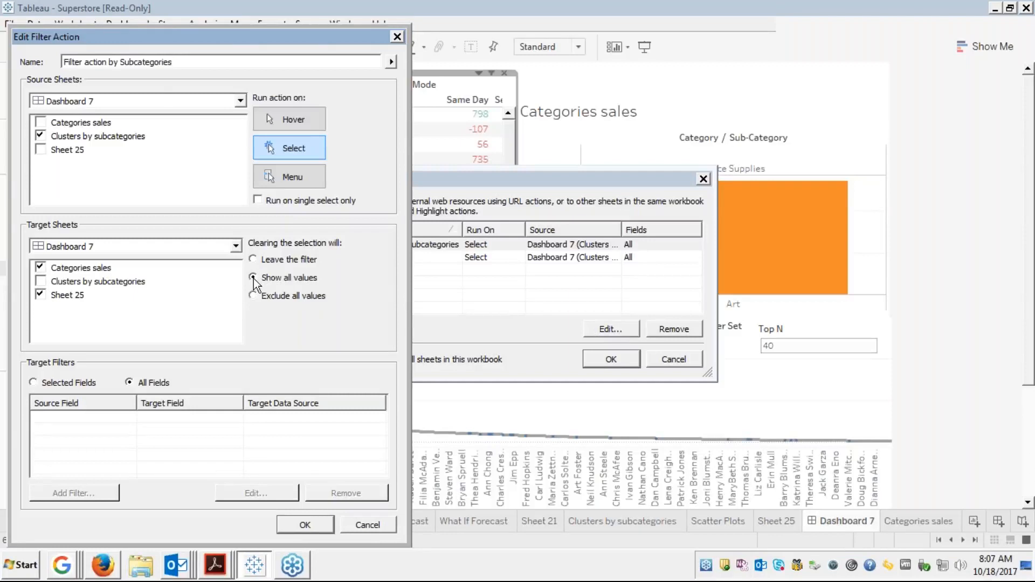
click(303, 524)
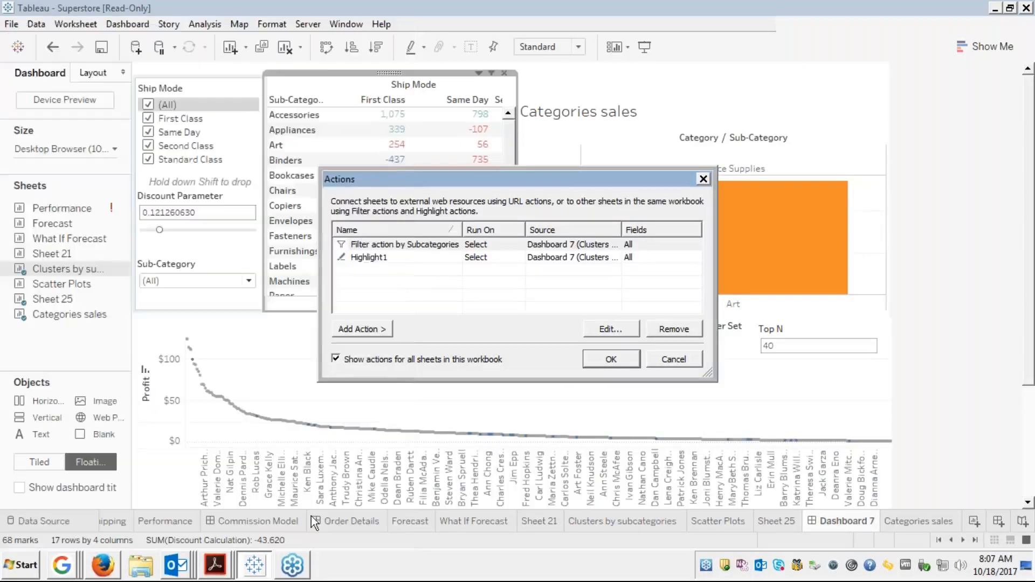
Close the Actions dialog and test the actions by selecting Chairs and then Copiers
click(604, 361)
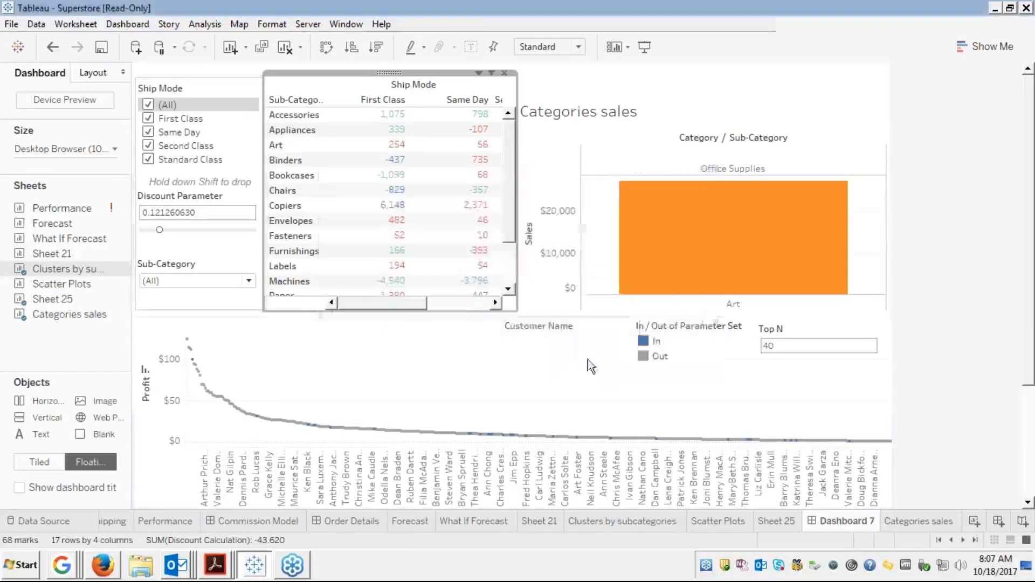
click(282, 191)
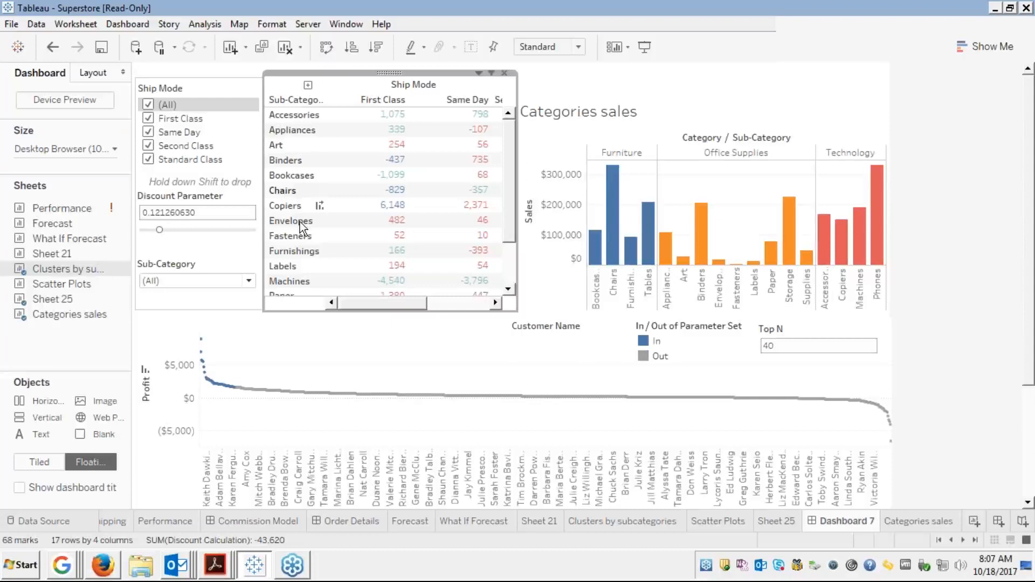
click(287, 206)
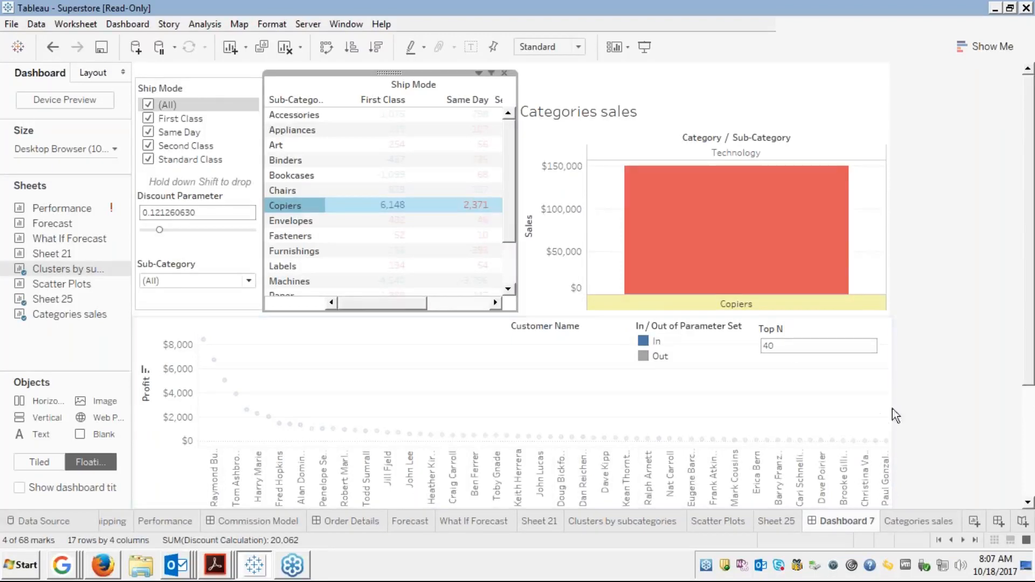
Highlight the In legend item's customers, then clear the legend highlight
click(1028, 485)
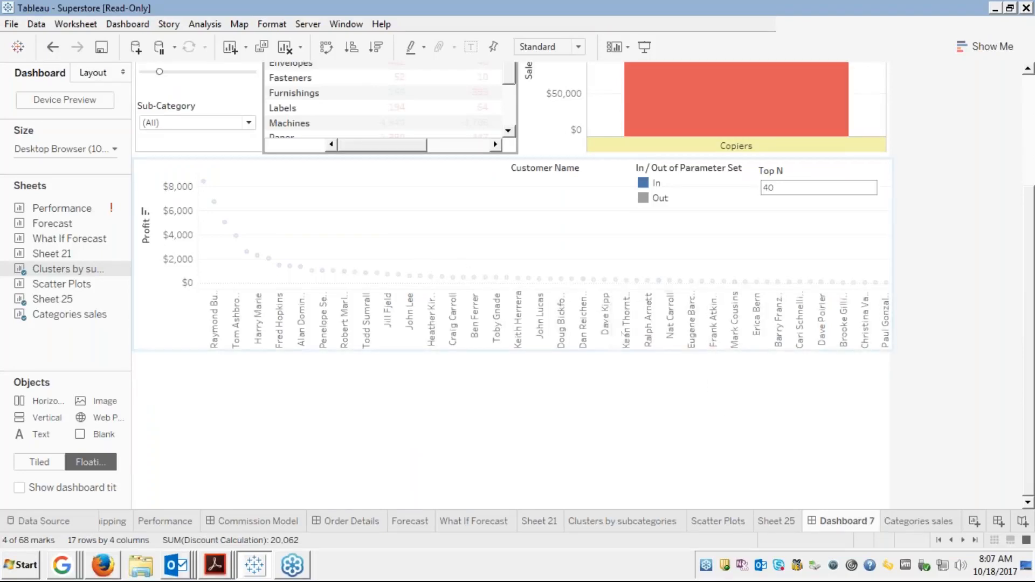
click(654, 182)
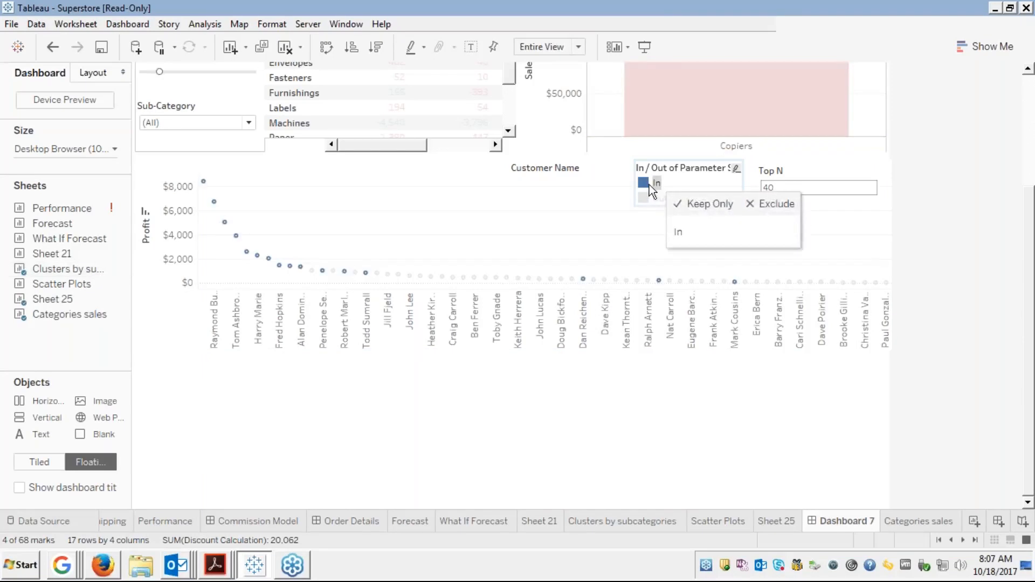
mouse_move(214, 206)
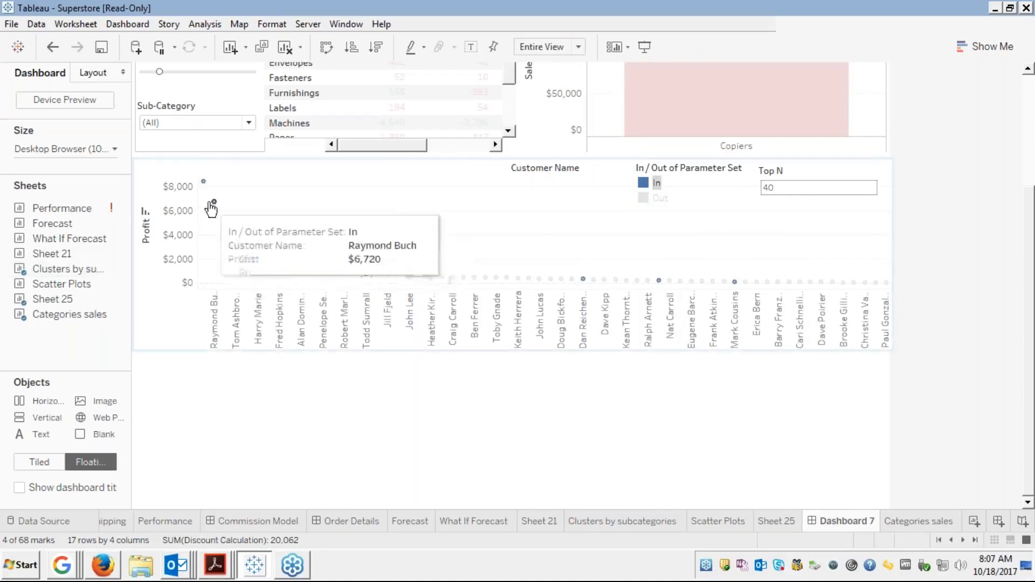
mouse_move(204, 185)
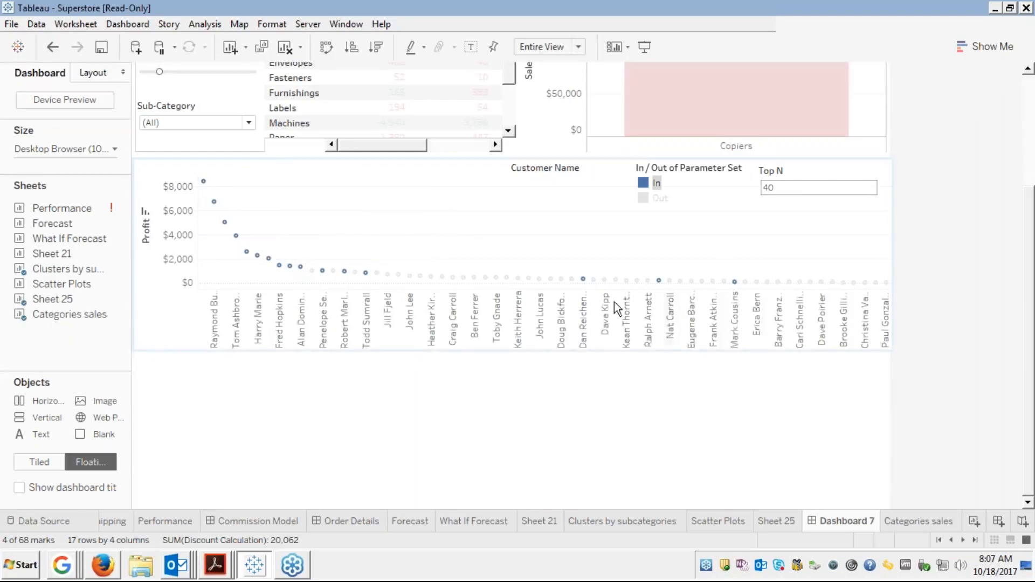
click(949, 307)
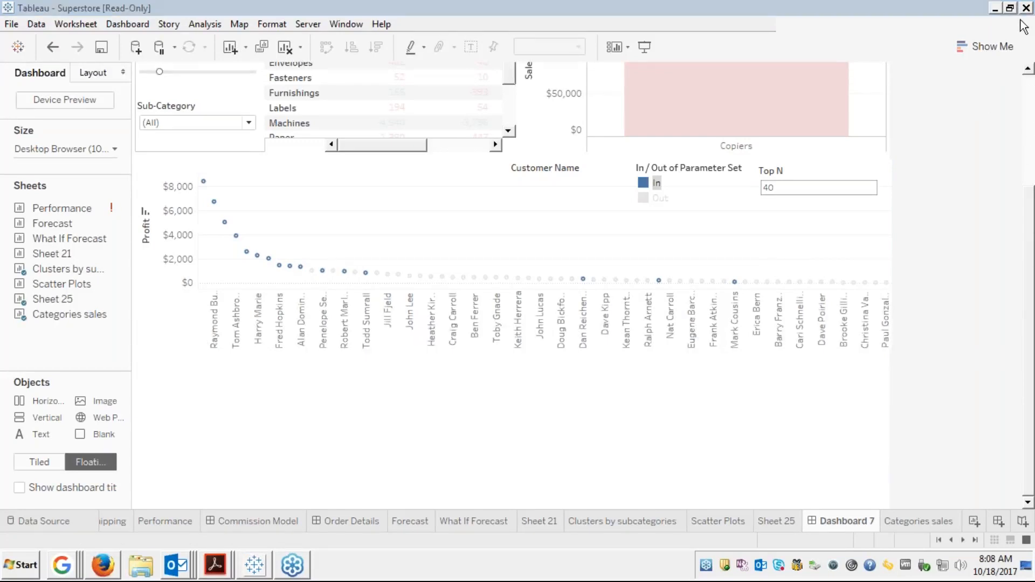
Deselect Copiers so Categories sales shows every sub-category again
click(1020, 135)
scroll(1021, 113, up, 3)
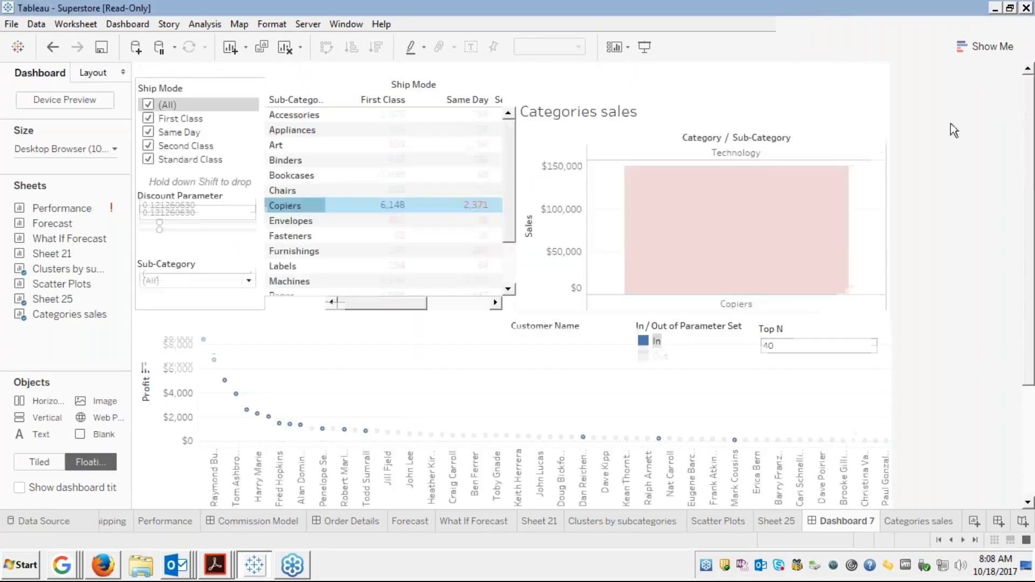
click(302, 205)
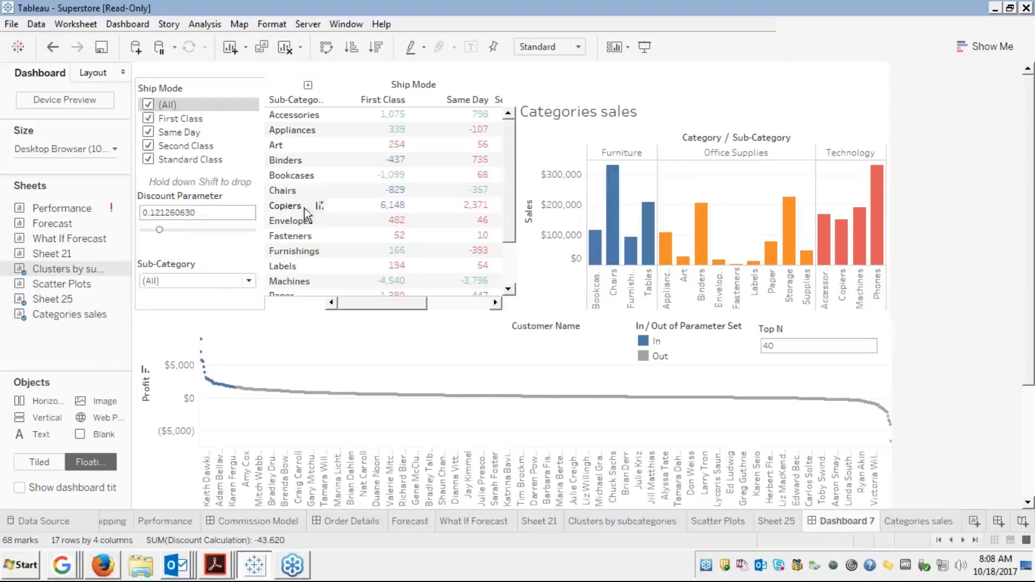
Start a new URL action from the dashboard's actions list, browse its insertable fields, then cancel it
click(140, 23)
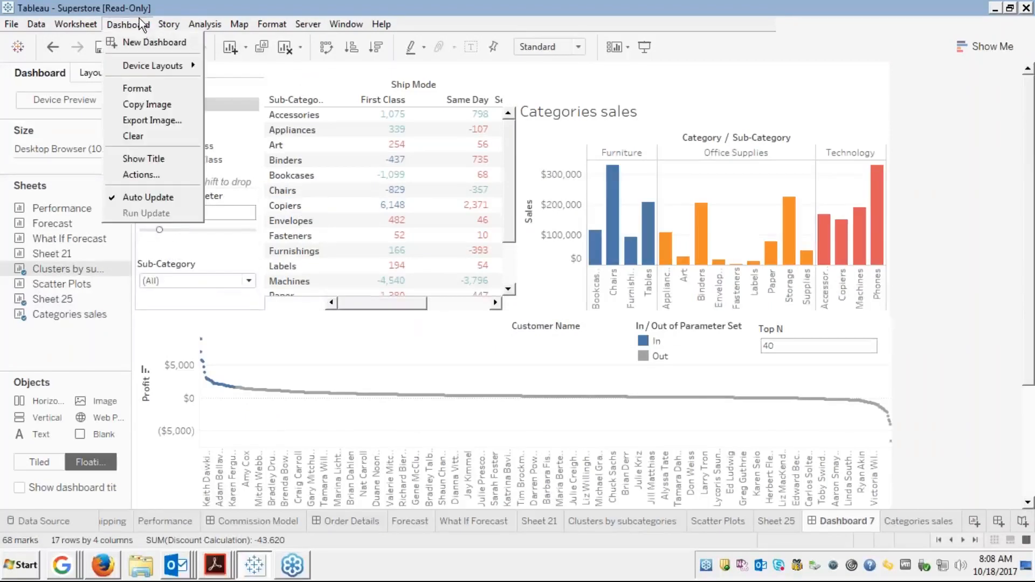
click(125, 179)
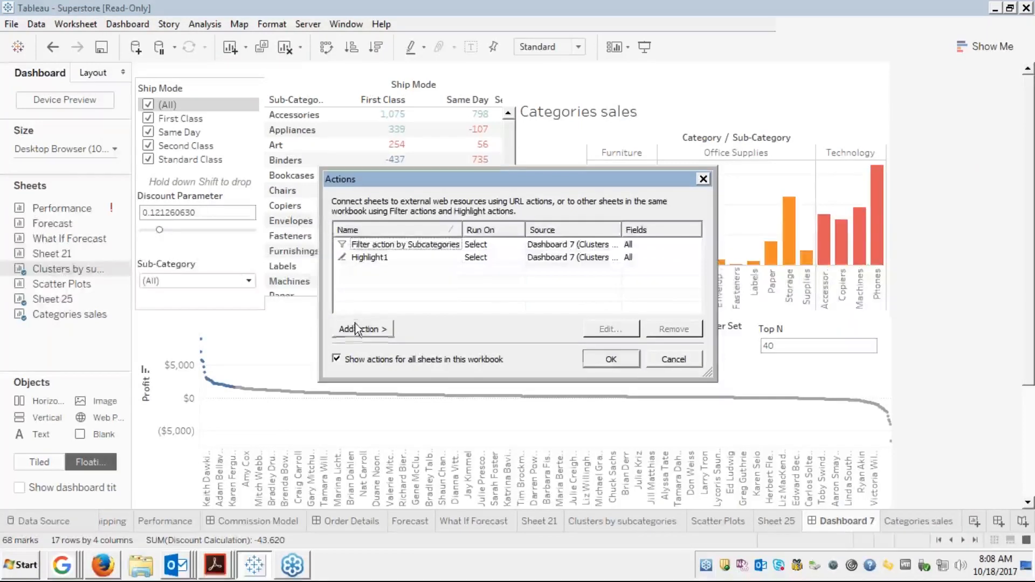
click(357, 325)
click(415, 361)
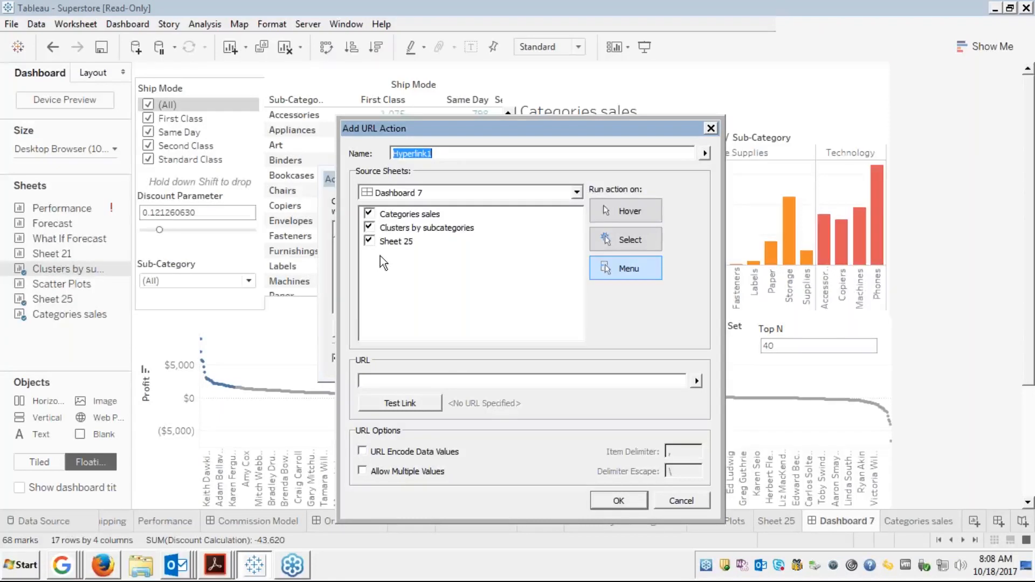
click(696, 381)
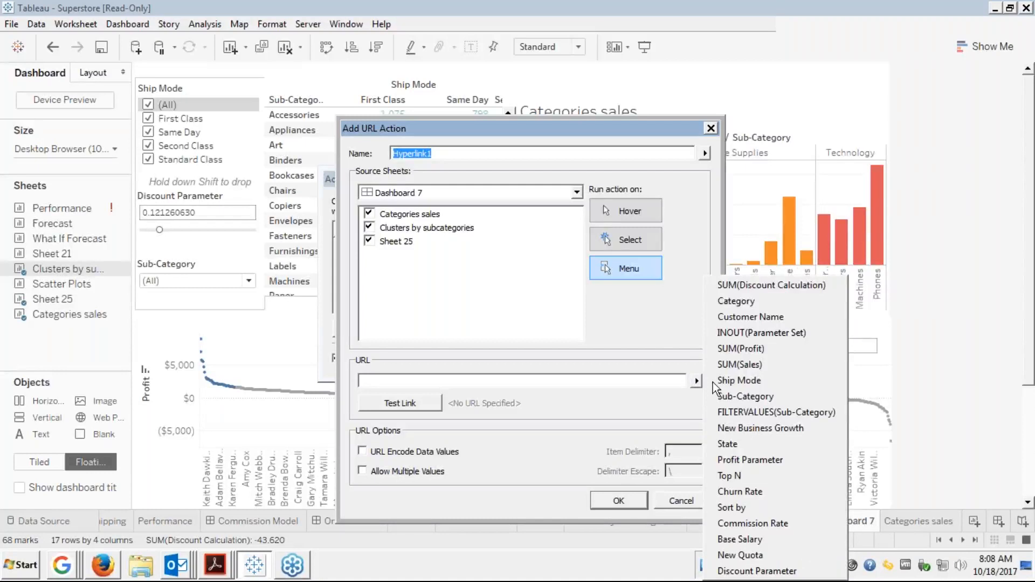
click(1018, 385)
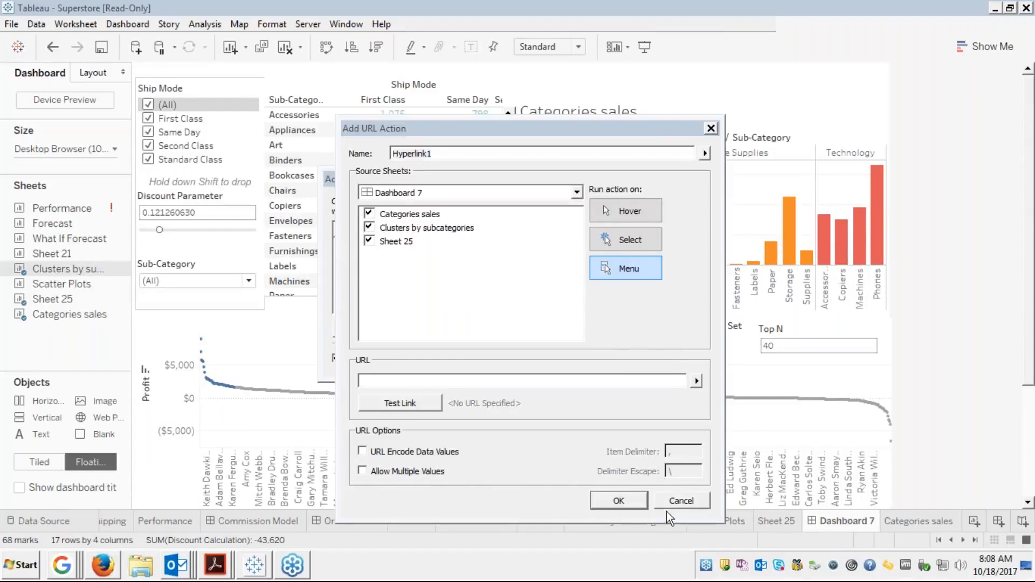
click(679, 501)
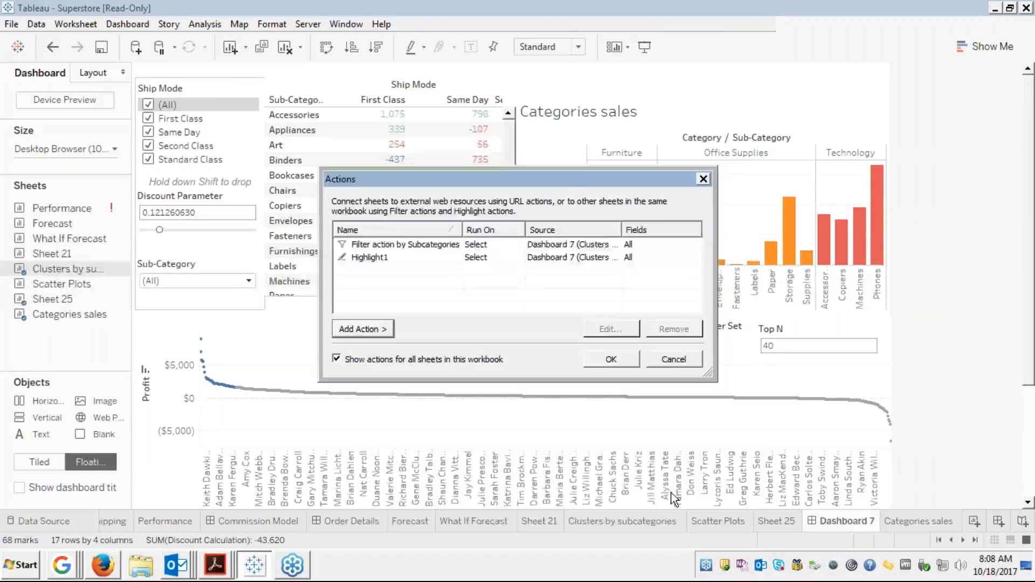
Remove Filter action by Subcategories and select Highlight1 in the actions list
click(442, 245)
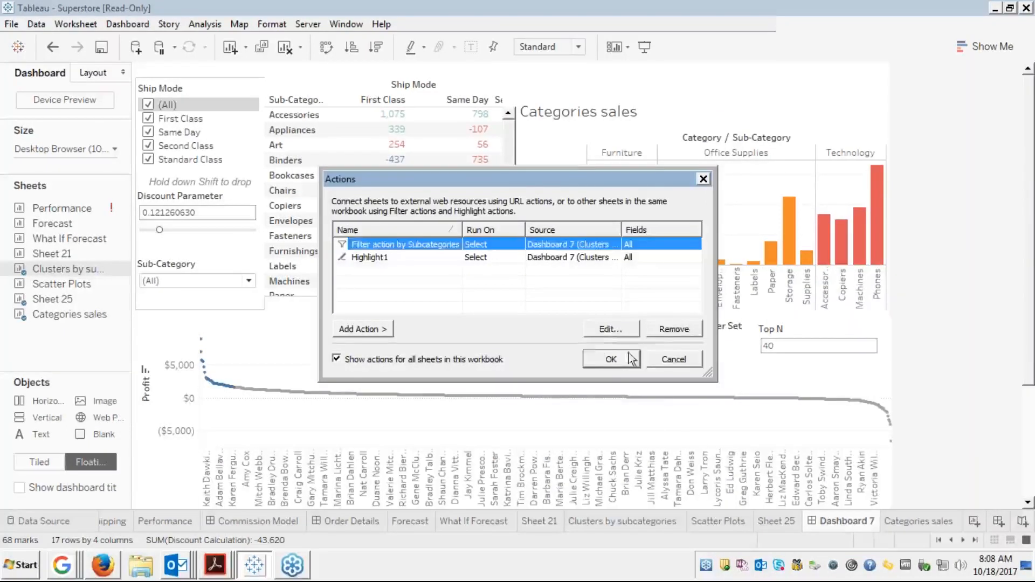
click(668, 329)
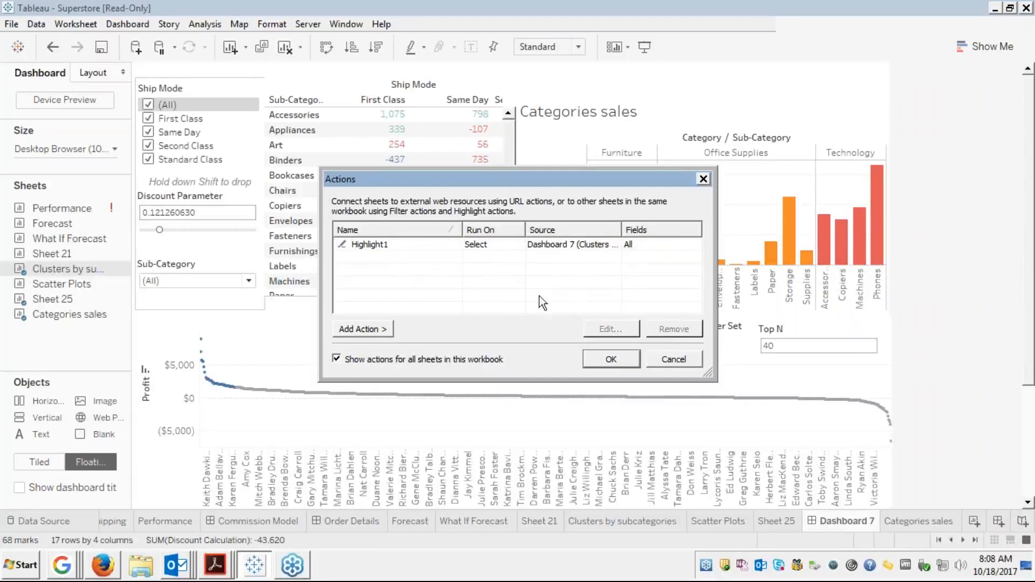
click(402, 246)
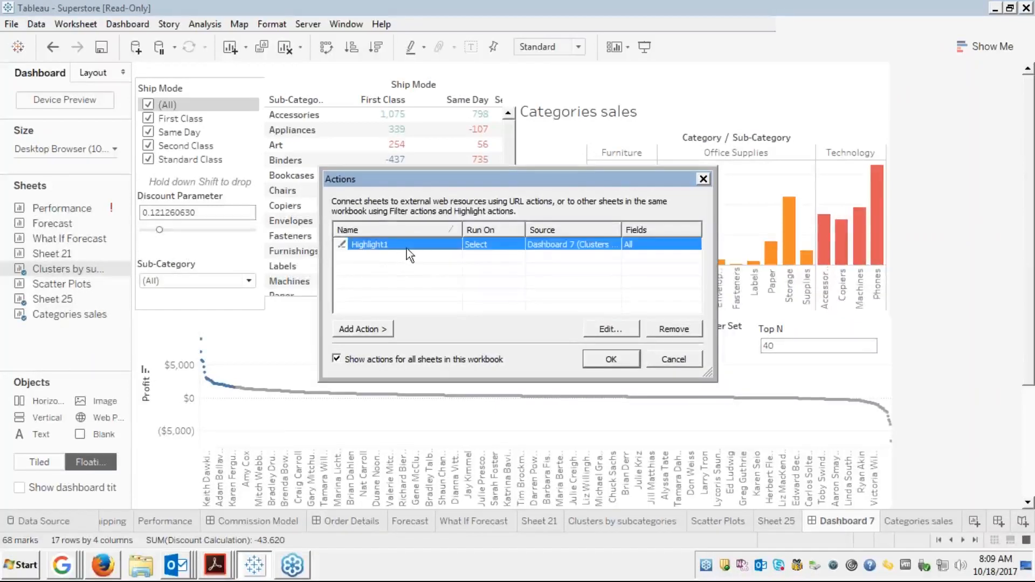
Change Highlight1's Run action on setting to Menu and close the Actions dialog
click(597, 331)
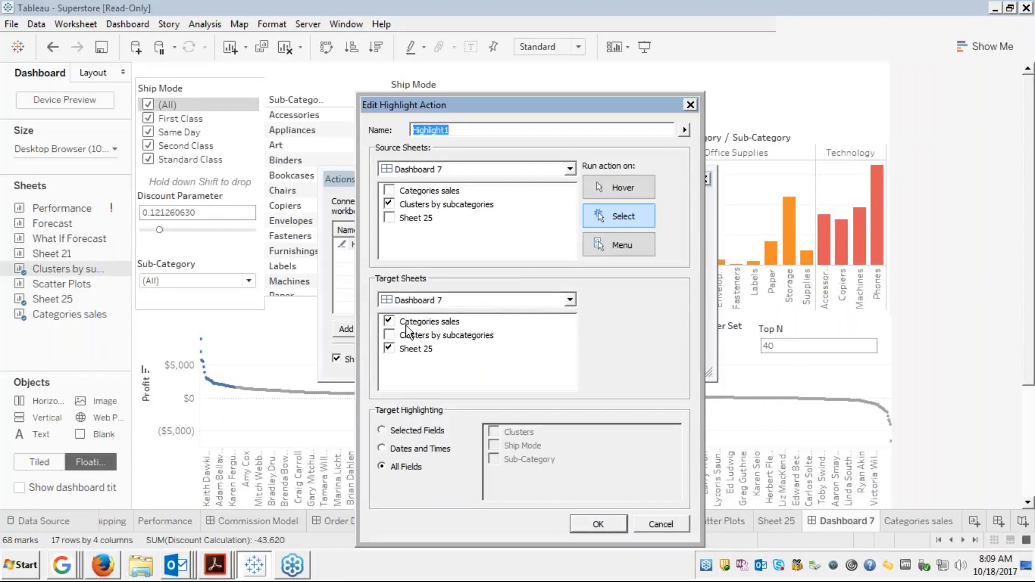
click(604, 246)
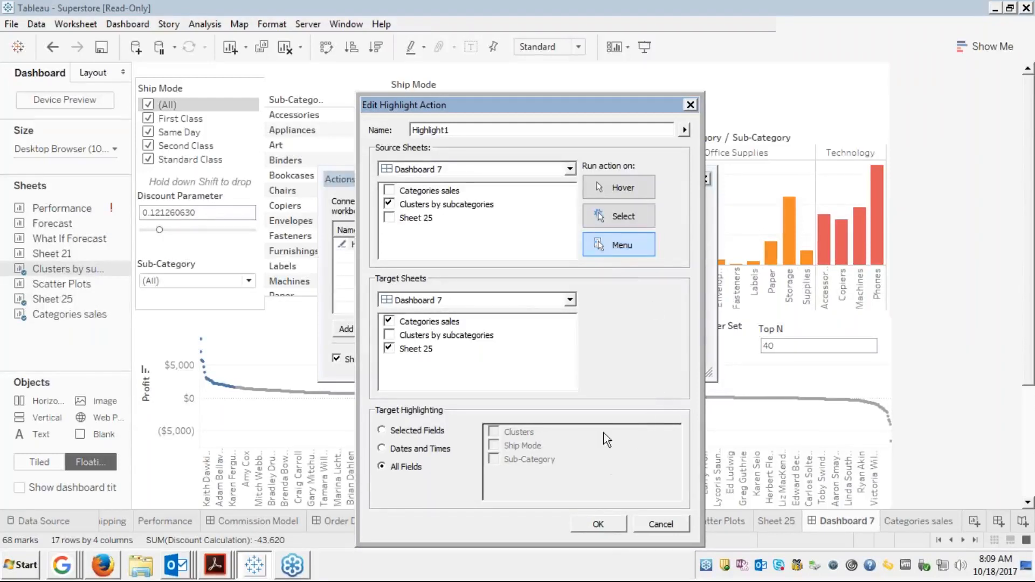
click(598, 524)
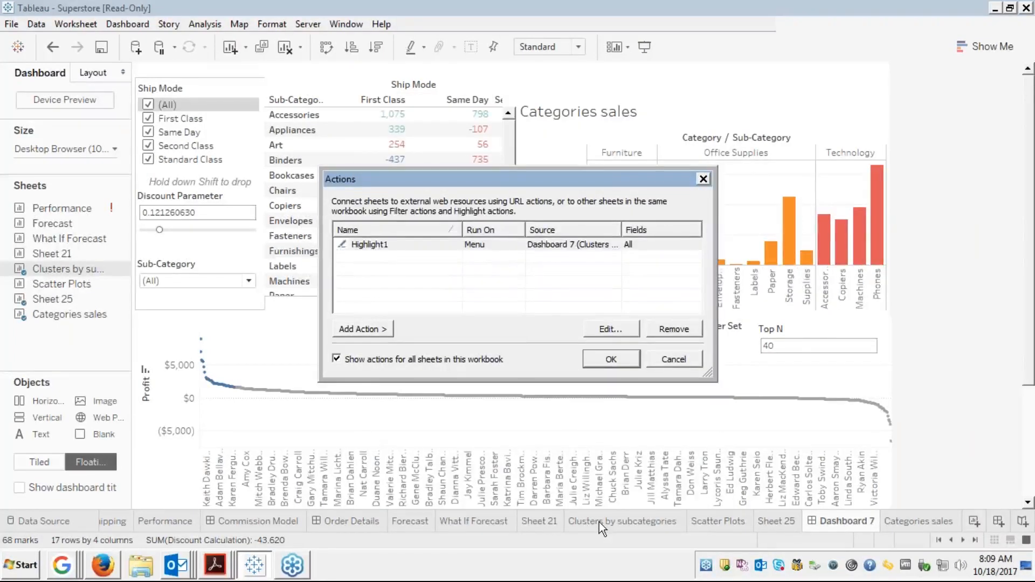
click(619, 357)
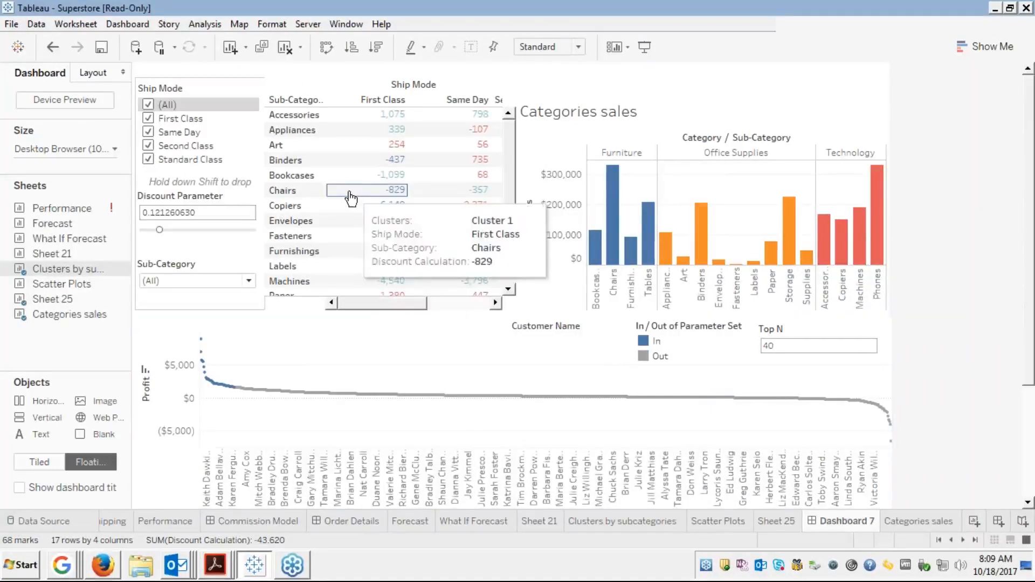
Run Highlight1 on Chairs from its tooltip, then highlight the customers in the parameter set
click(296, 197)
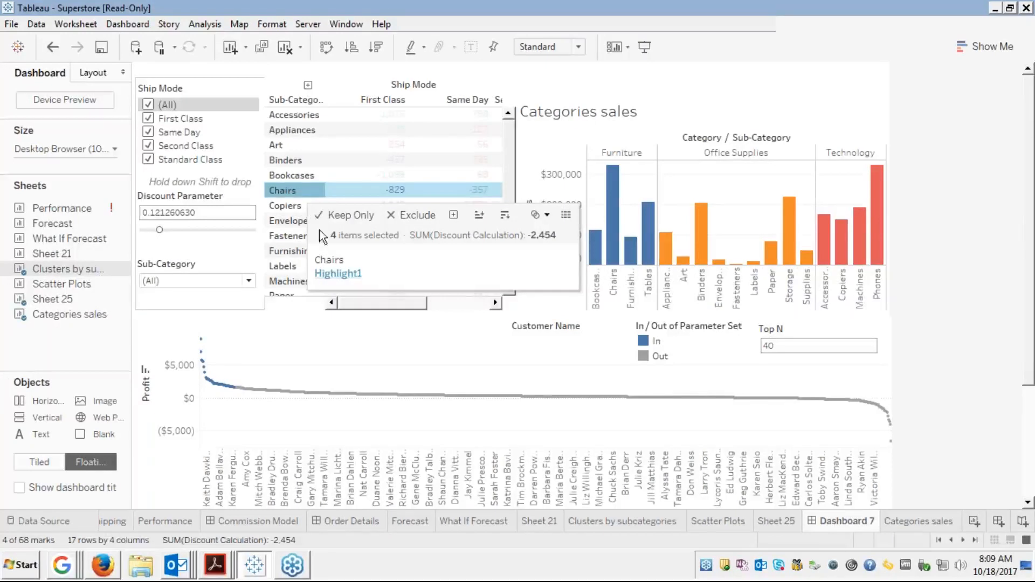
click(335, 274)
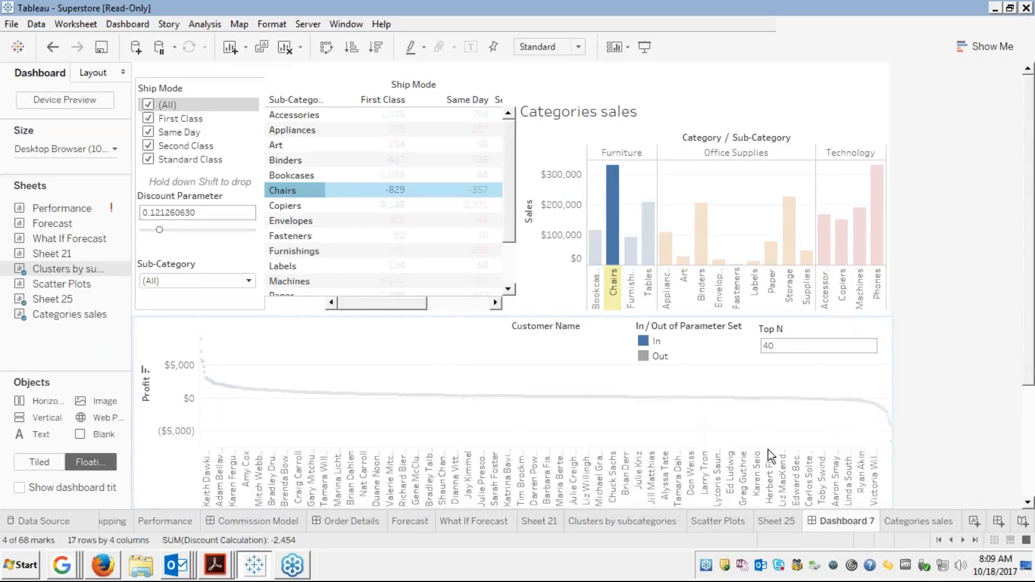
click(650, 340)
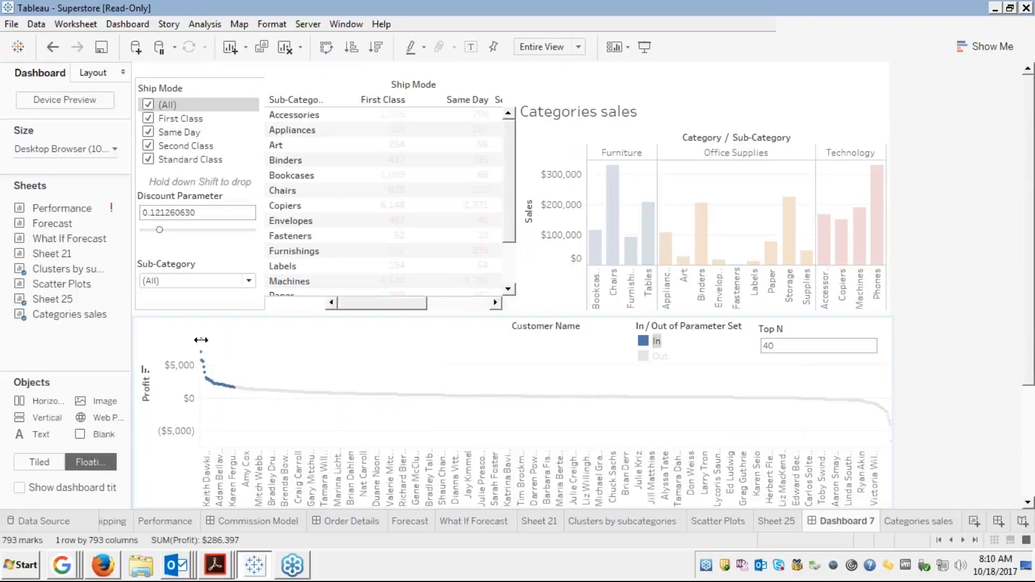
Run Highlight1 on Envelopes from its tooltip so other sub-categories fade
mouse_move(203, 353)
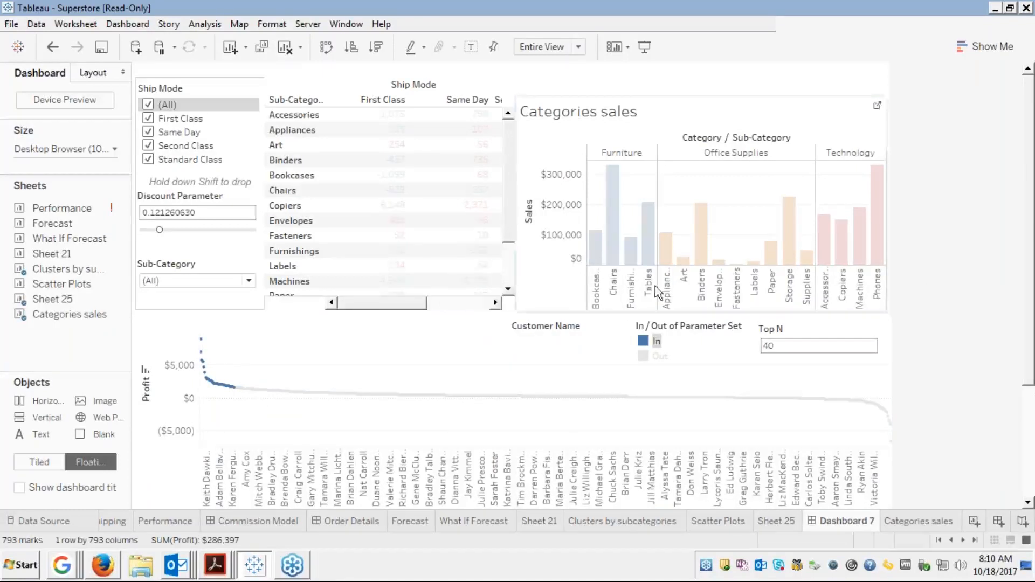
click(284, 222)
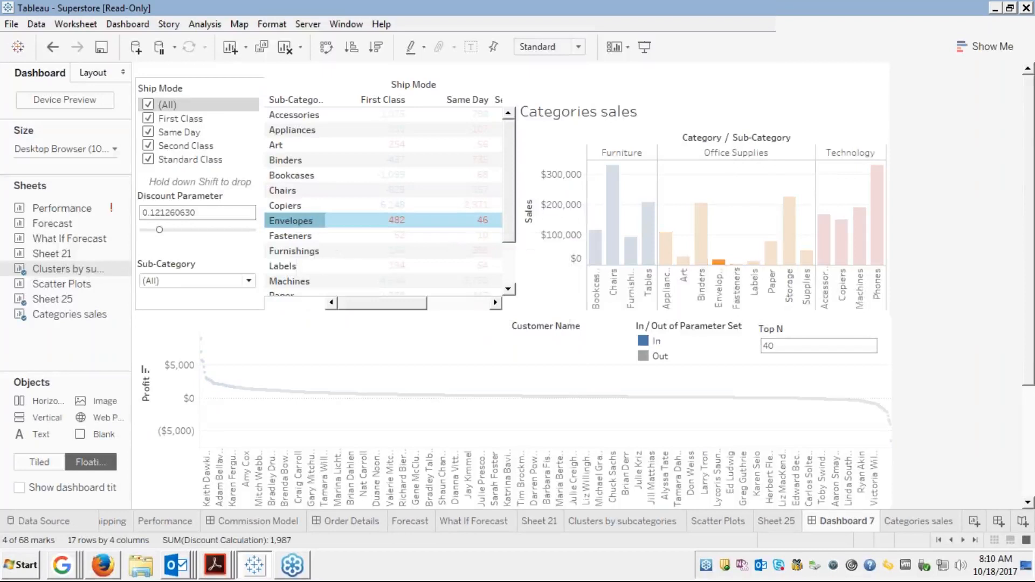
click(326, 304)
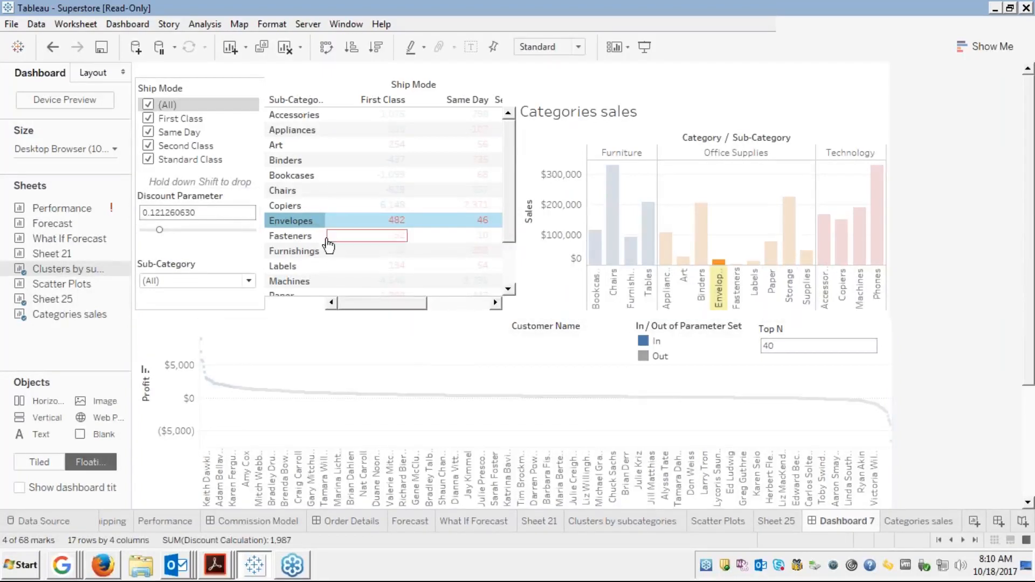
click(74, 25)
Switch Highlight1's Run action on setting from Menu back to Select
mouse_move(129, 24)
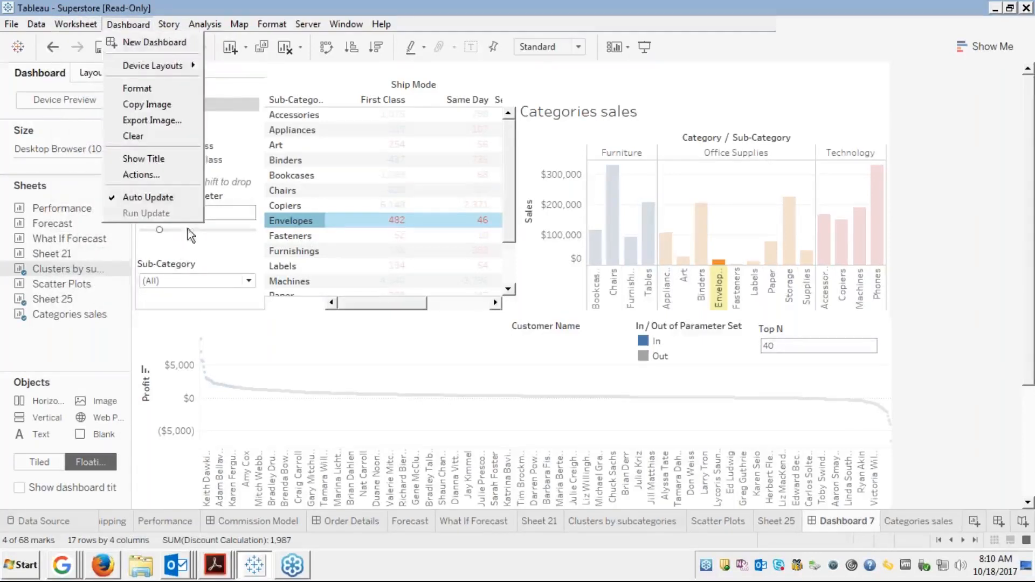
click(140, 175)
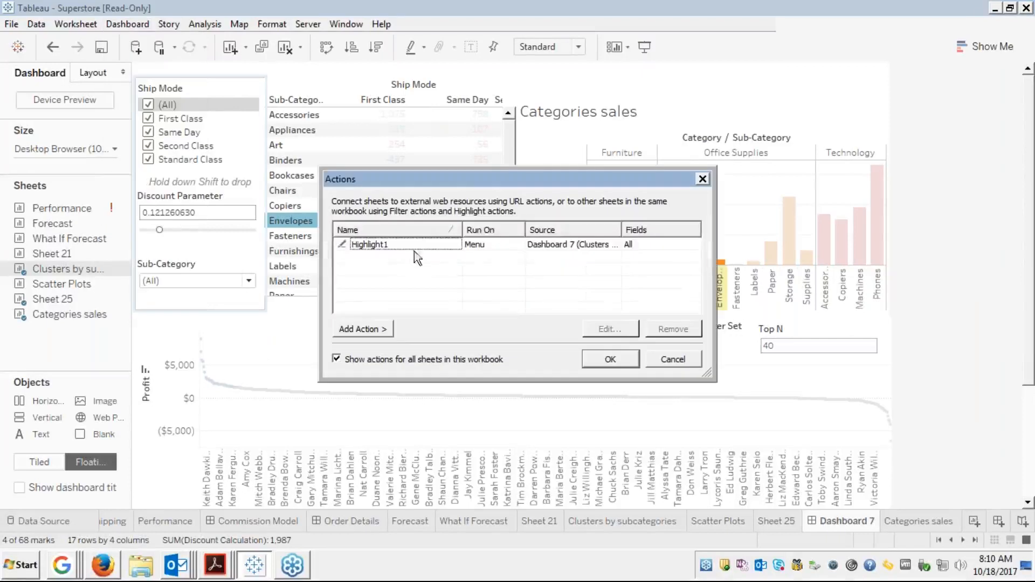
click(443, 246)
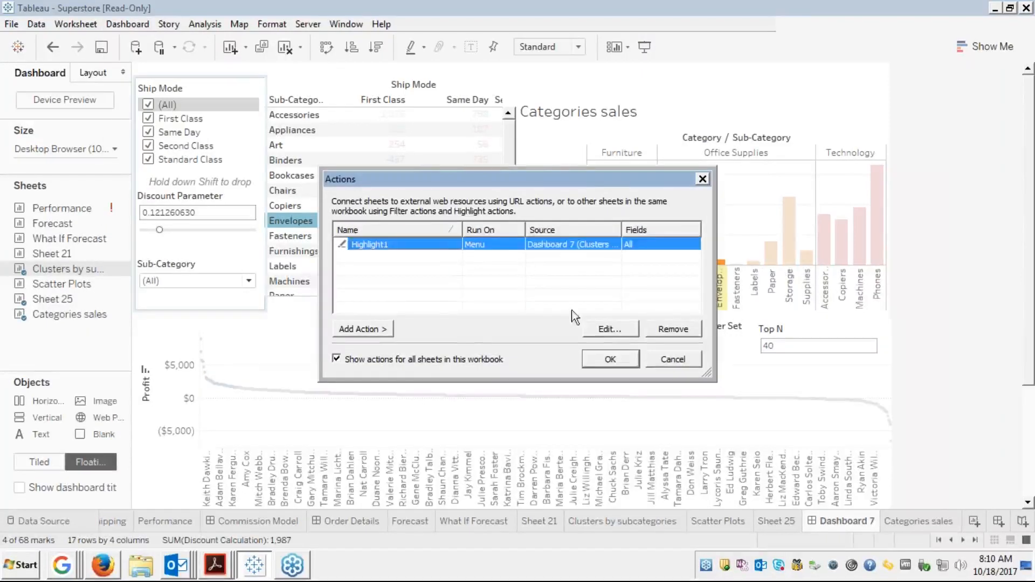
click(599, 329)
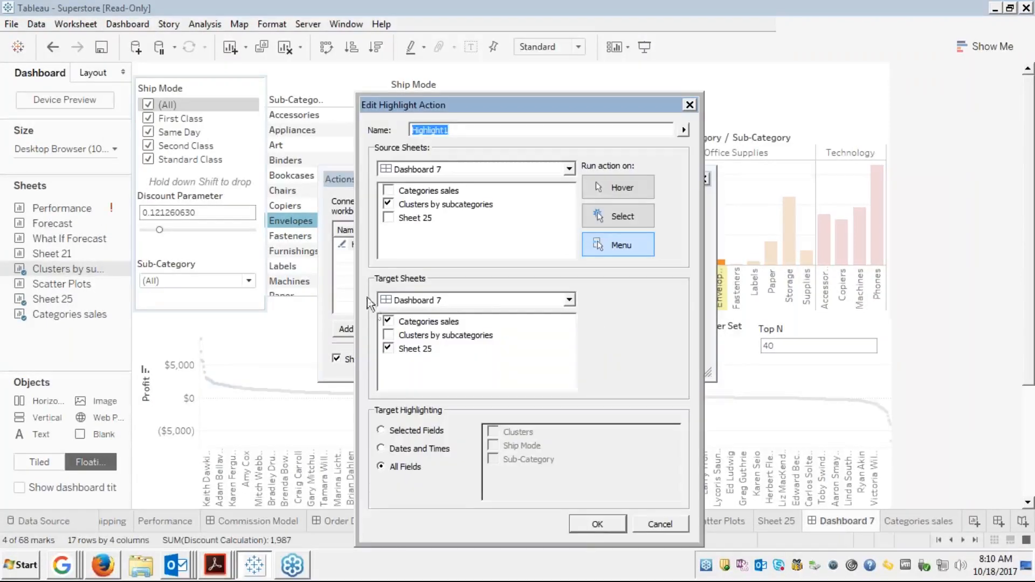
click(609, 219)
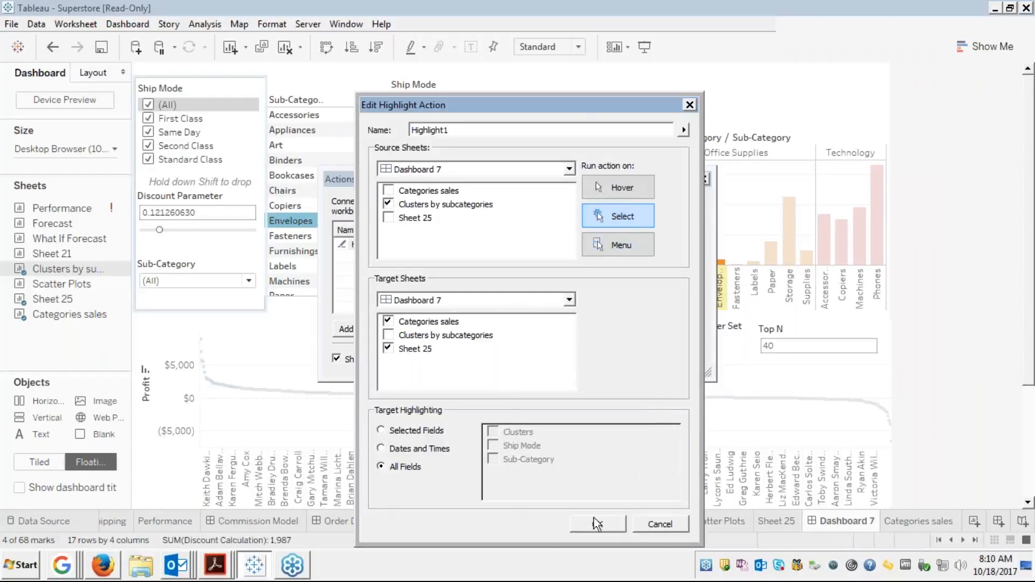
click(608, 530)
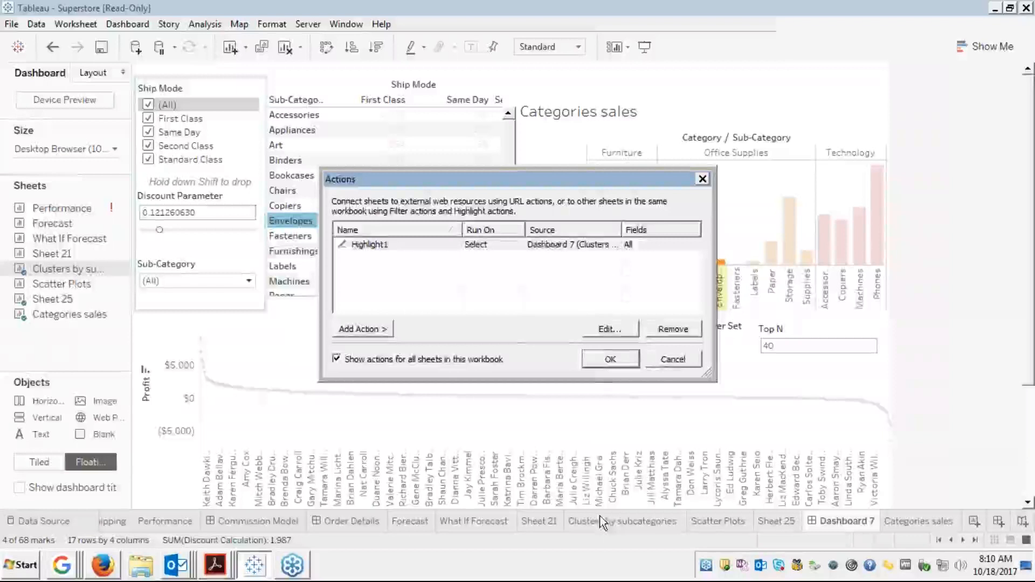
Close the Actions dialog, test highlighting on Fasteners, Labels and Machines, then clear the selection
click(608, 359)
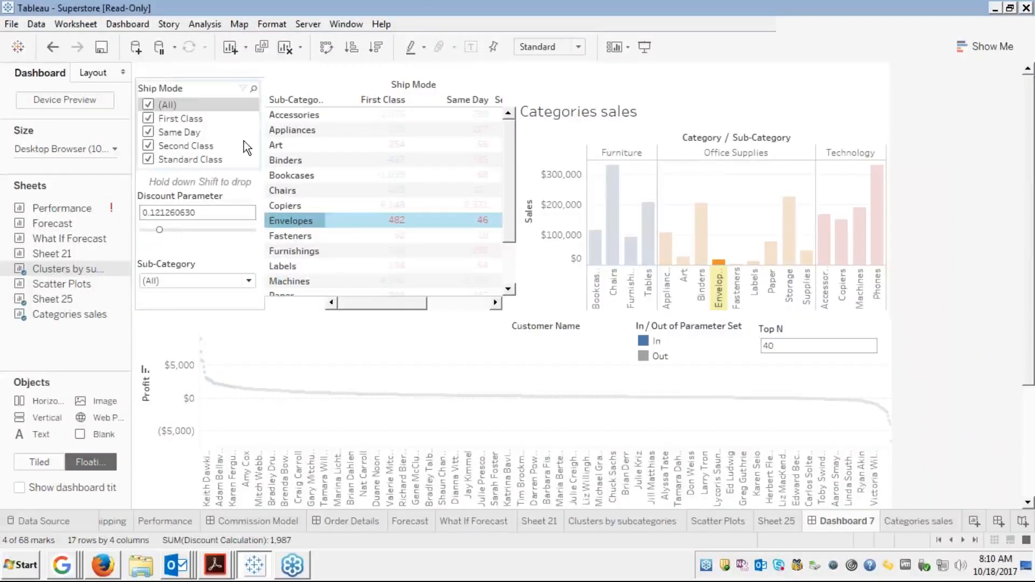
click(287, 237)
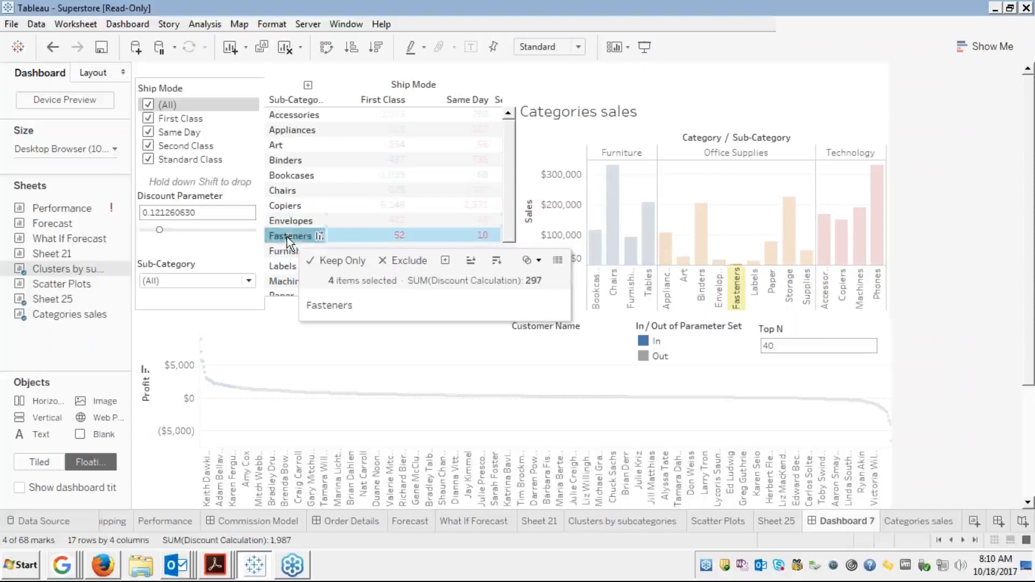
click(281, 266)
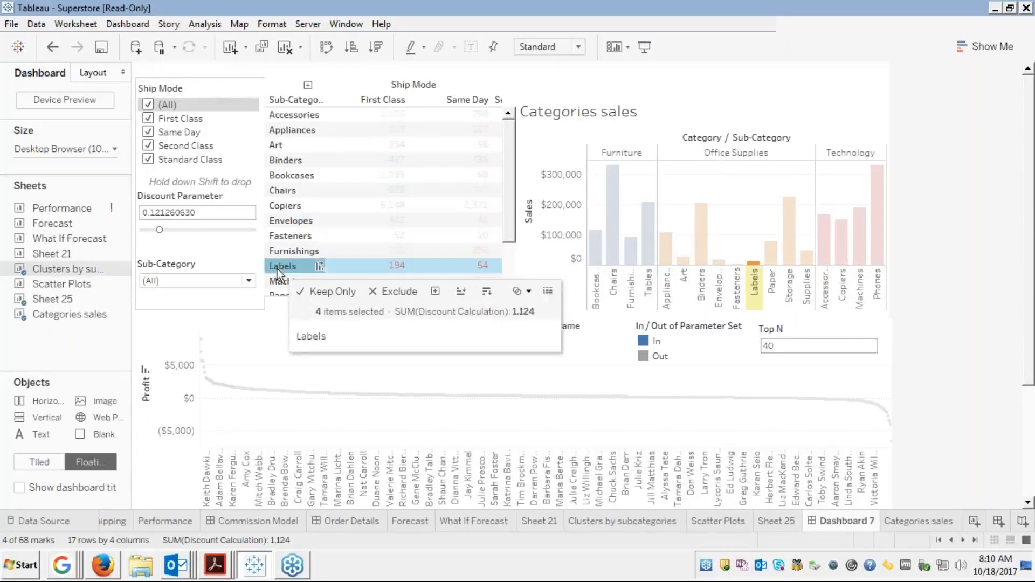
click(273, 280)
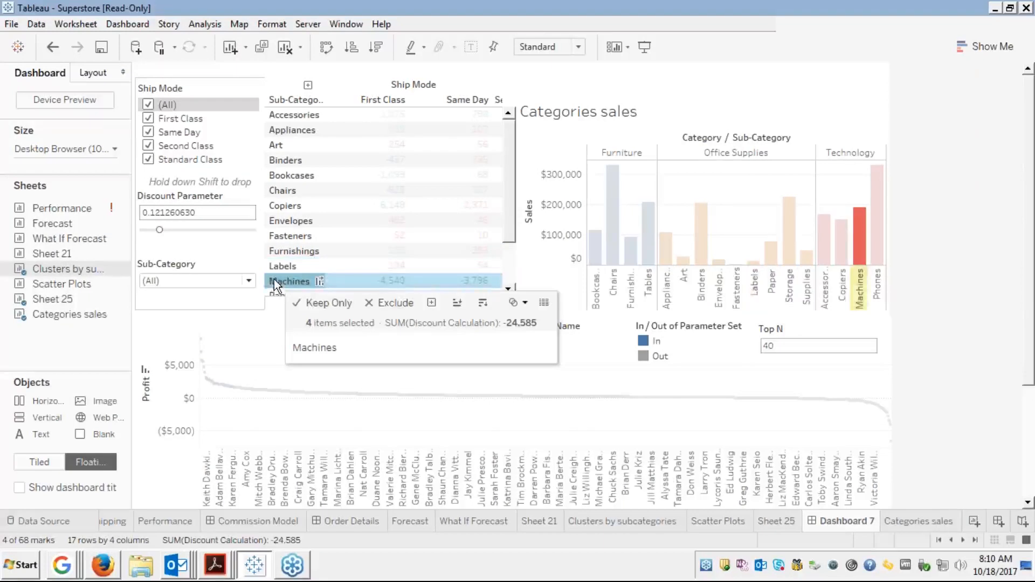
click(275, 281)
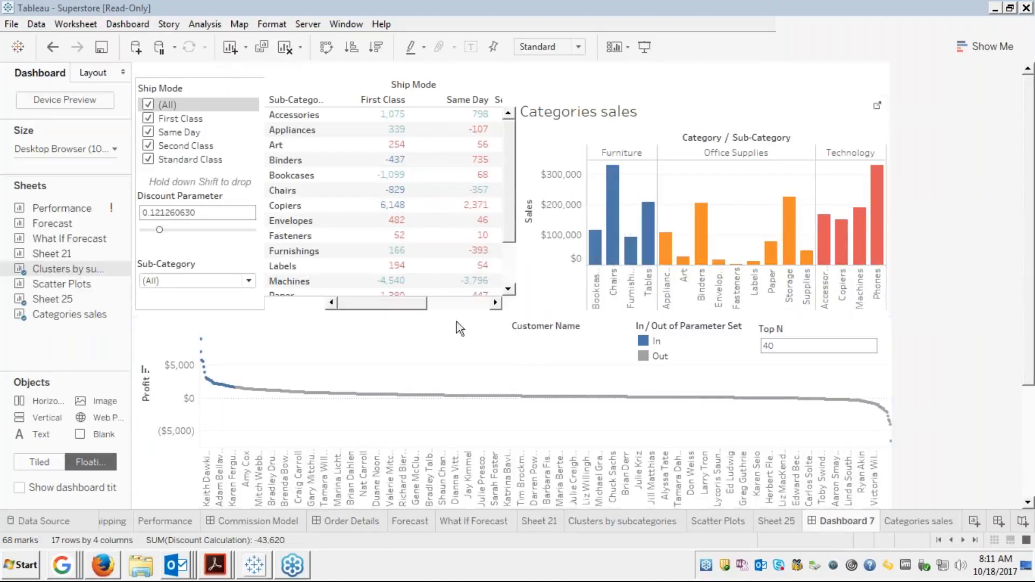
click(536, 330)
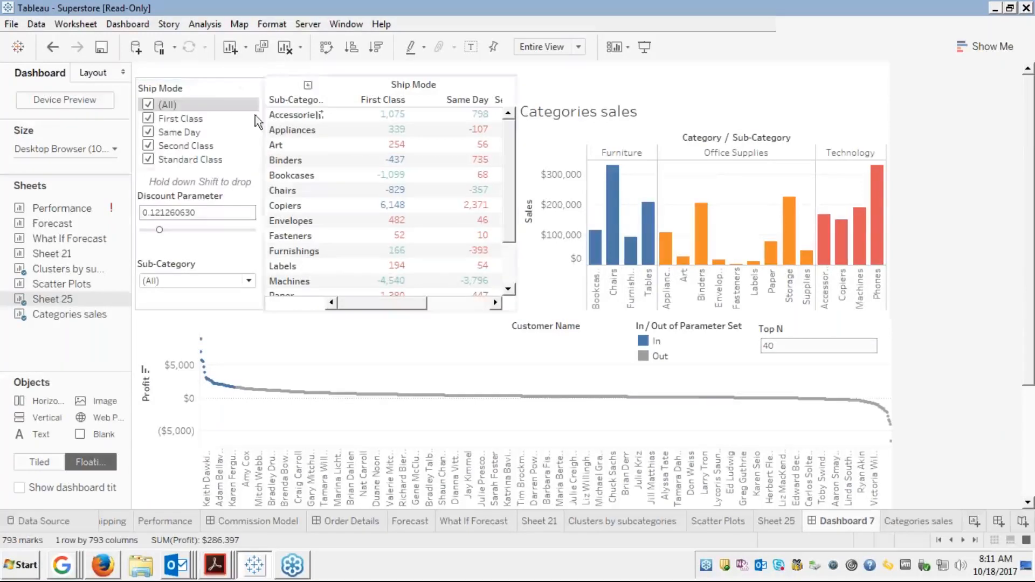
Add a new URL action, Hyperlink1, from the Dashboard > Actions list
click(125, 25)
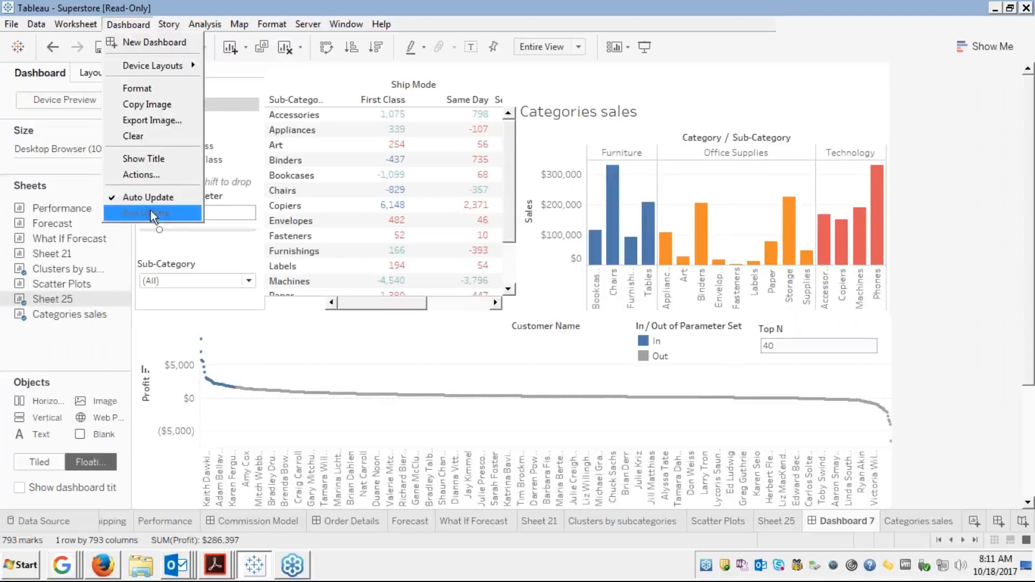
click(151, 178)
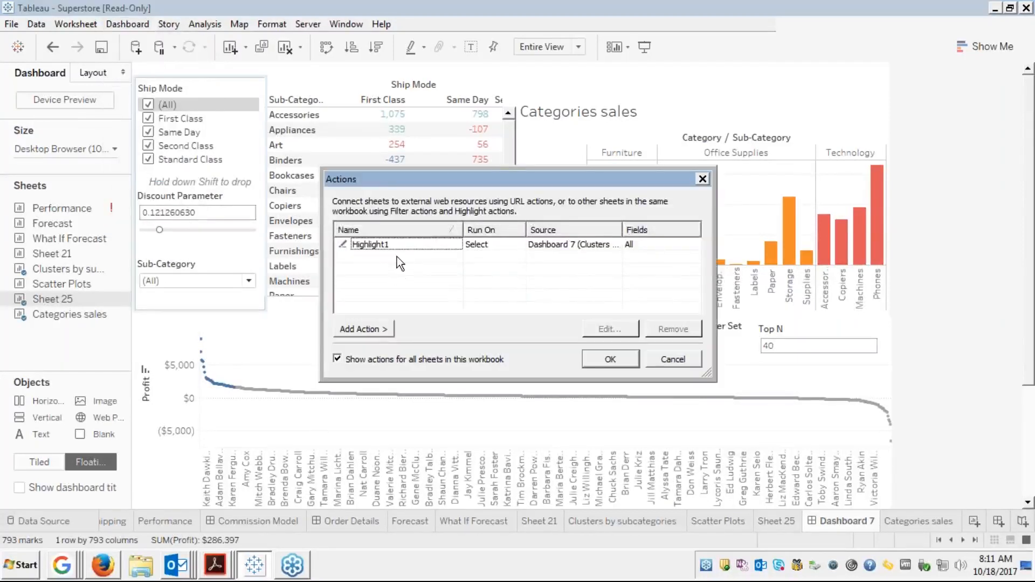
click(373, 330)
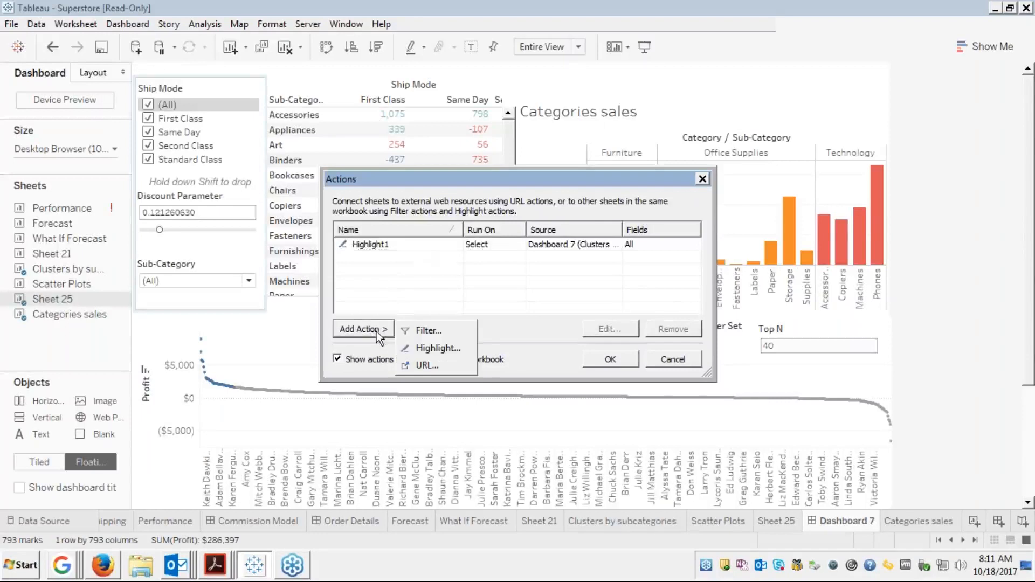
click(424, 364)
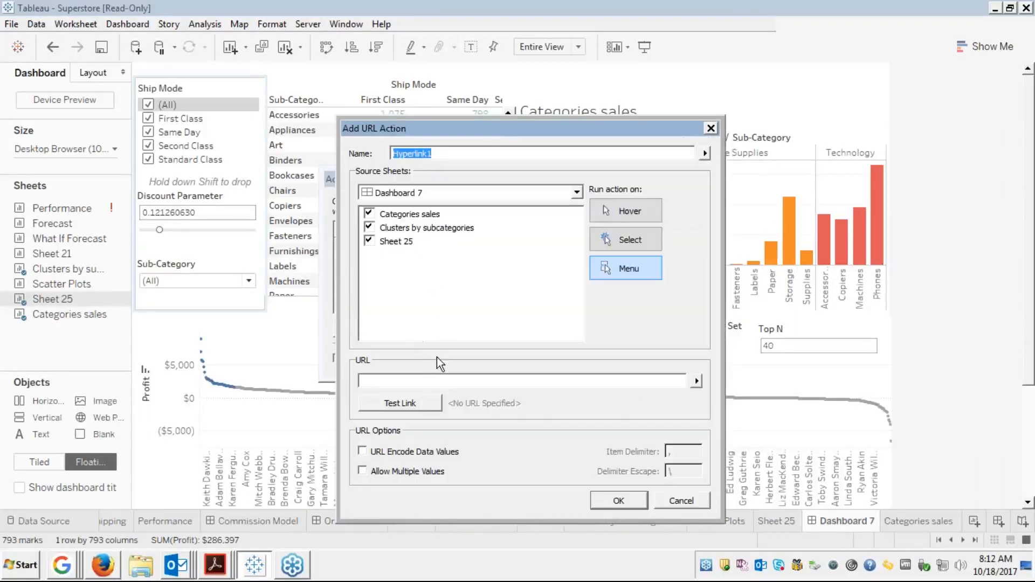
click(487, 382)
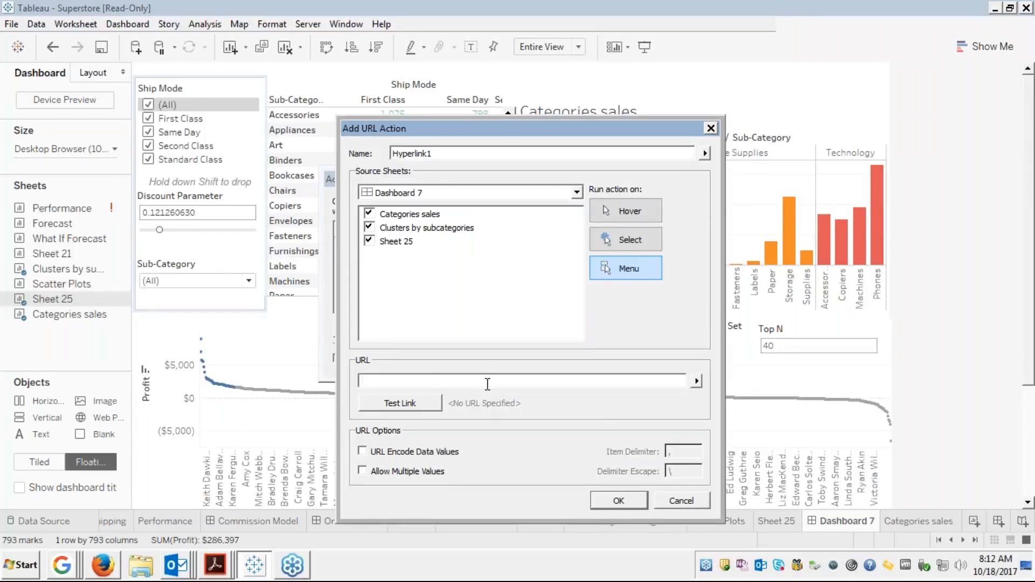
text(https://google.com)
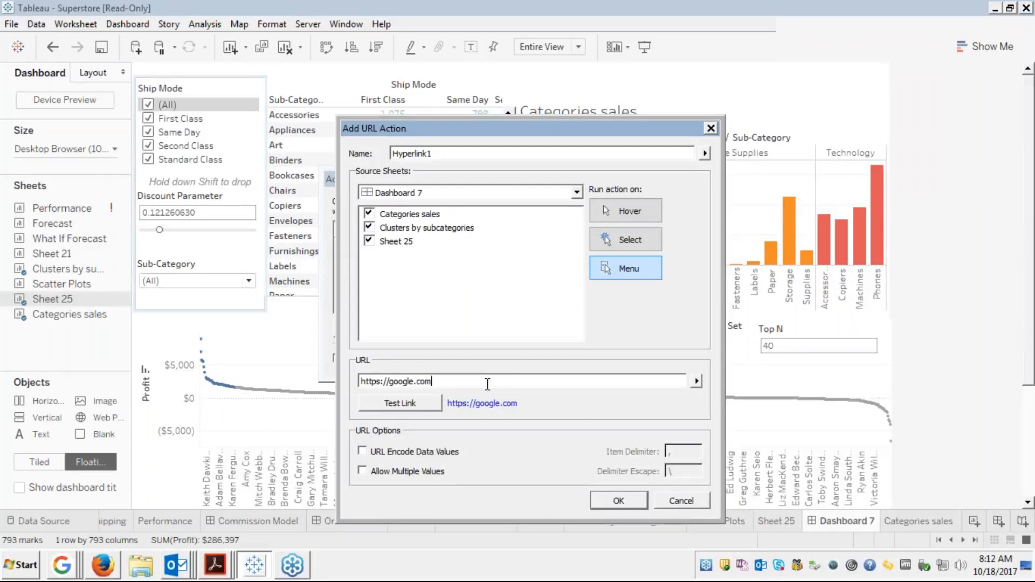
key(BackSpace)
key(BackSpace)
key(BackSpace)
key(BackSpace)
key(BackSpace)
key(BackSpace)
key(BackSpace)
key(BackSpace)
key(BackSpace)
key(BackSpace)
key(BackSpace)
key(BackSpace)
key(BackSpace)
key(BackSpace)
key(BackSpace)
key(BackSpace)
key(BackSpace)
key(BackSpace)
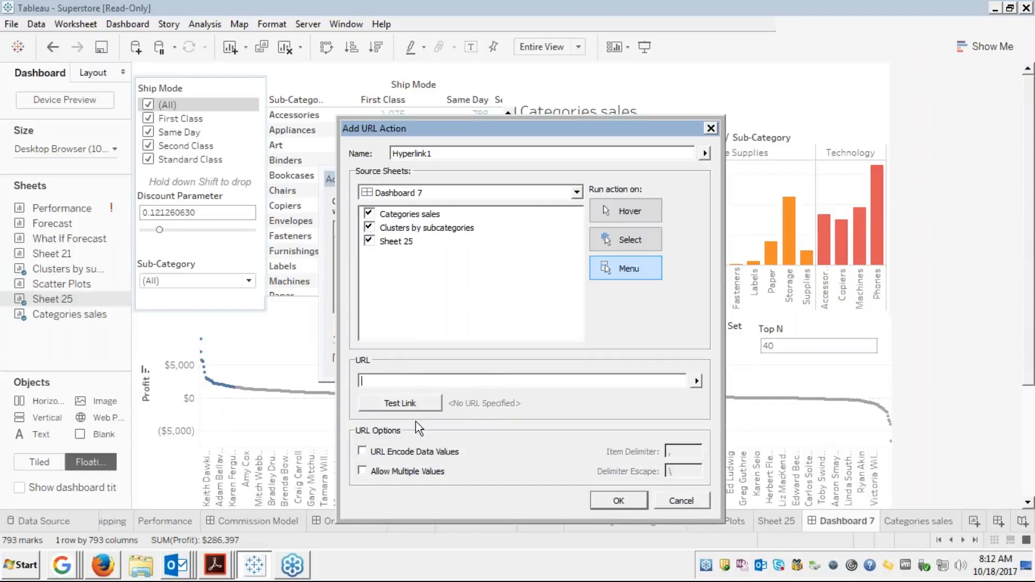
right_click(64, 569)
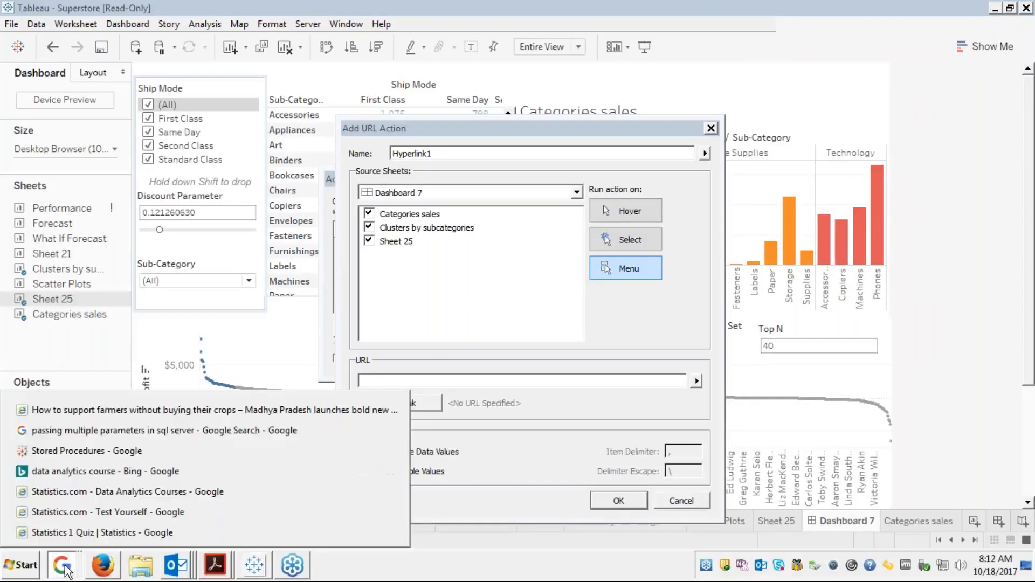
Open the recent Stored Procedures page and search for wikipedia in a new browser tab
click(81, 451)
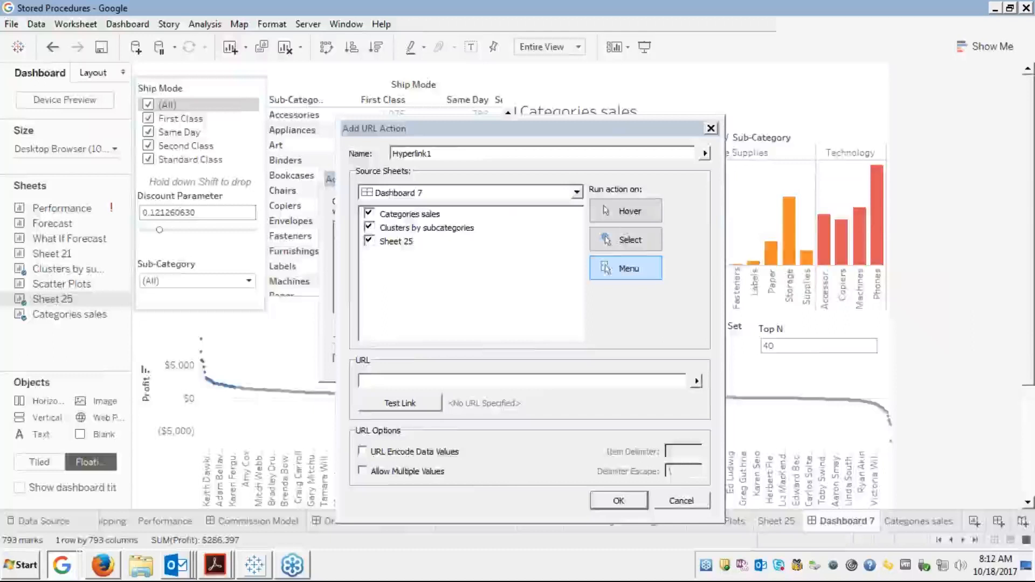
click(934, 29)
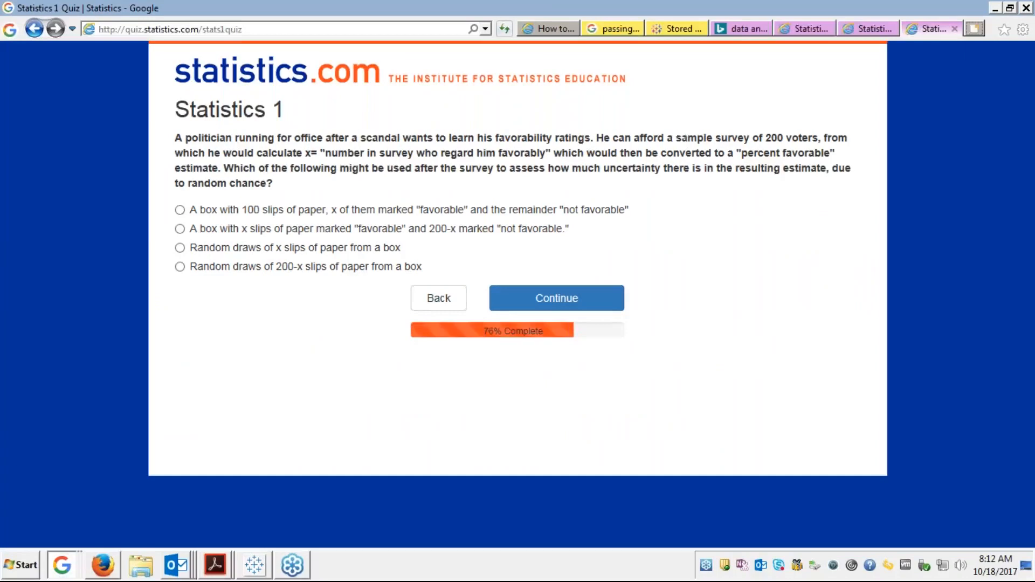
click(974, 29)
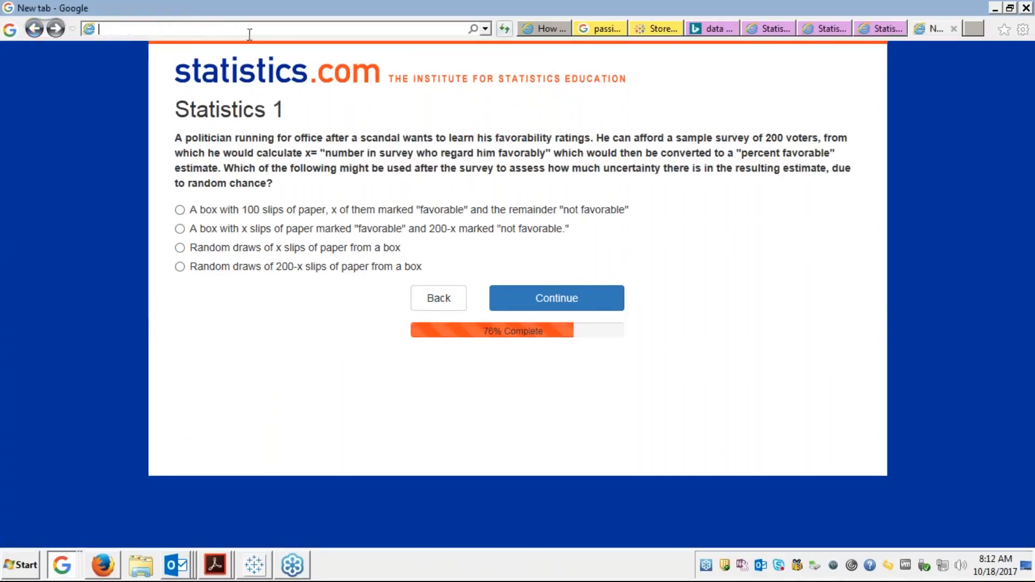
text(wikipedia)
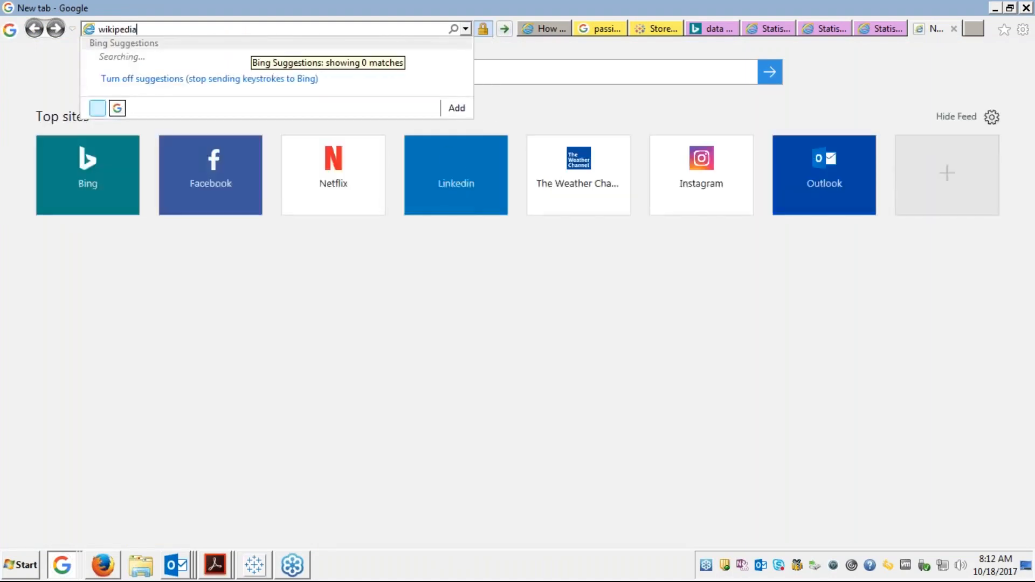
key(Return)
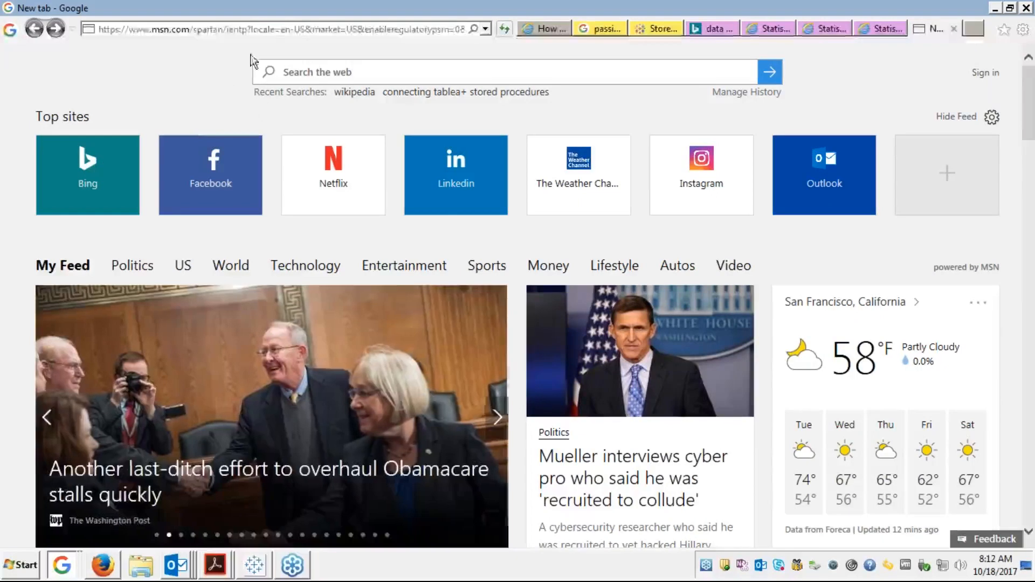
Search wikipedia again from the address bar and open the Wikipedia home site
click(270, 29)
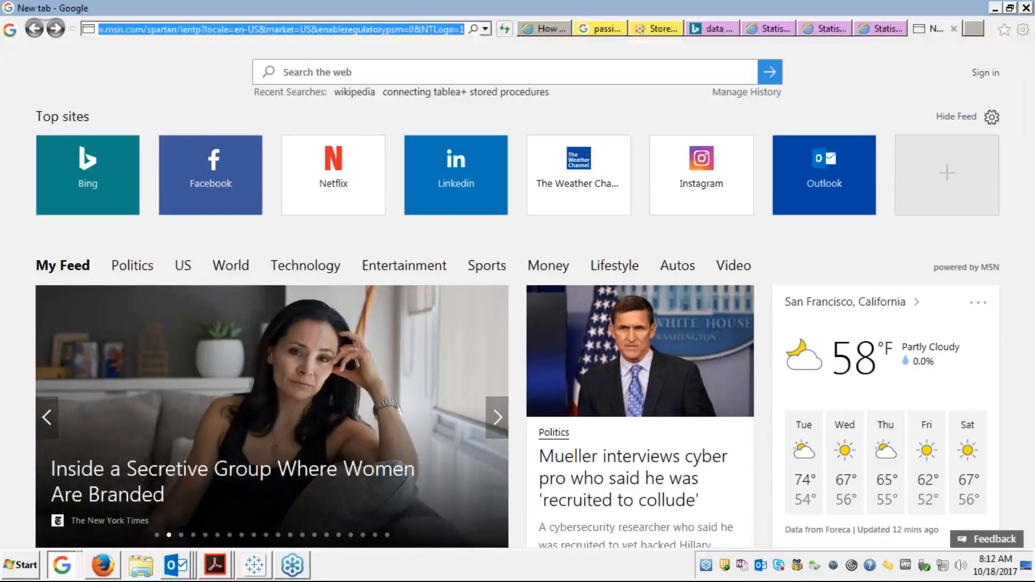
text(wiki)
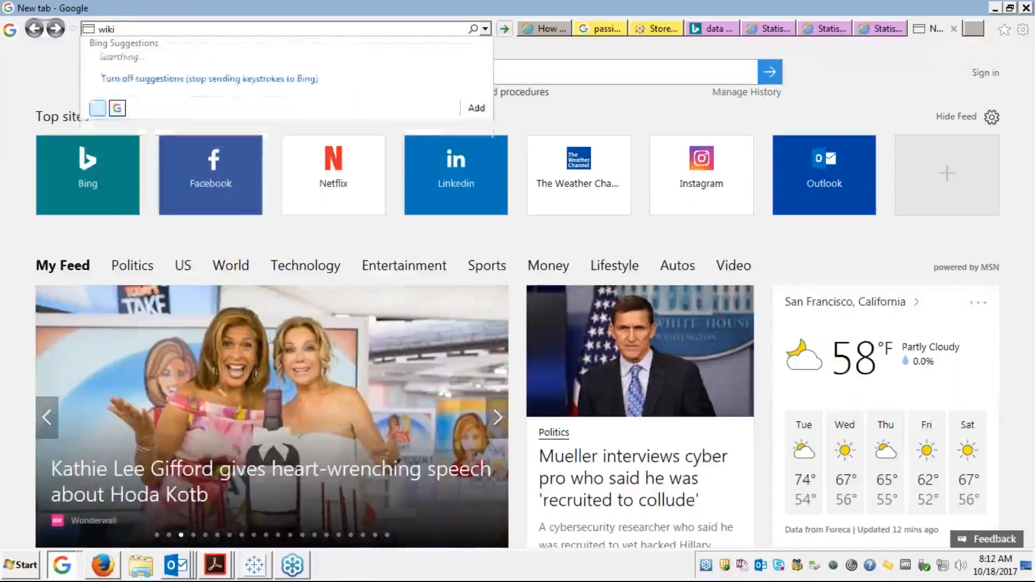
text(pedia)
key(Return)
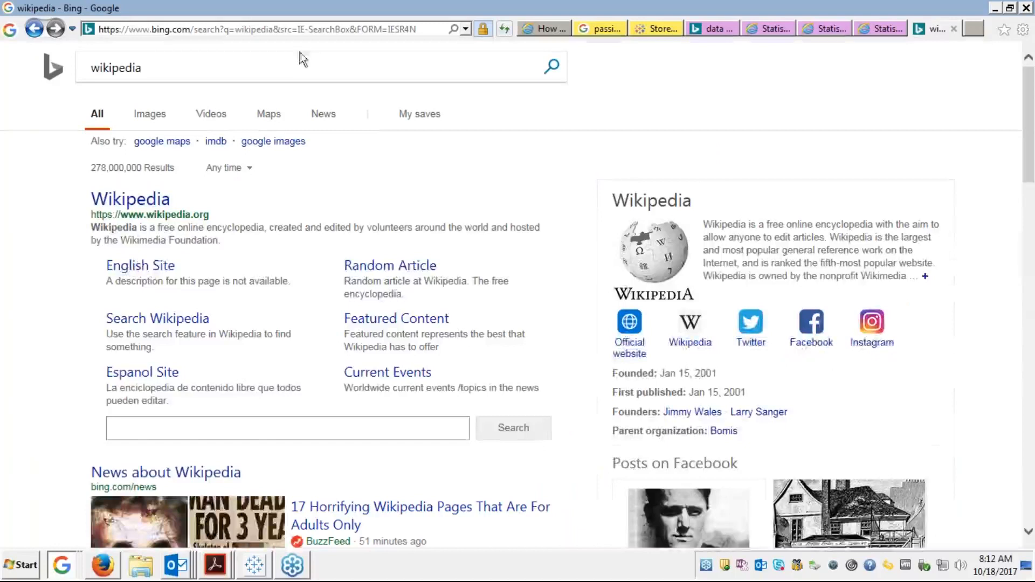
click(151, 207)
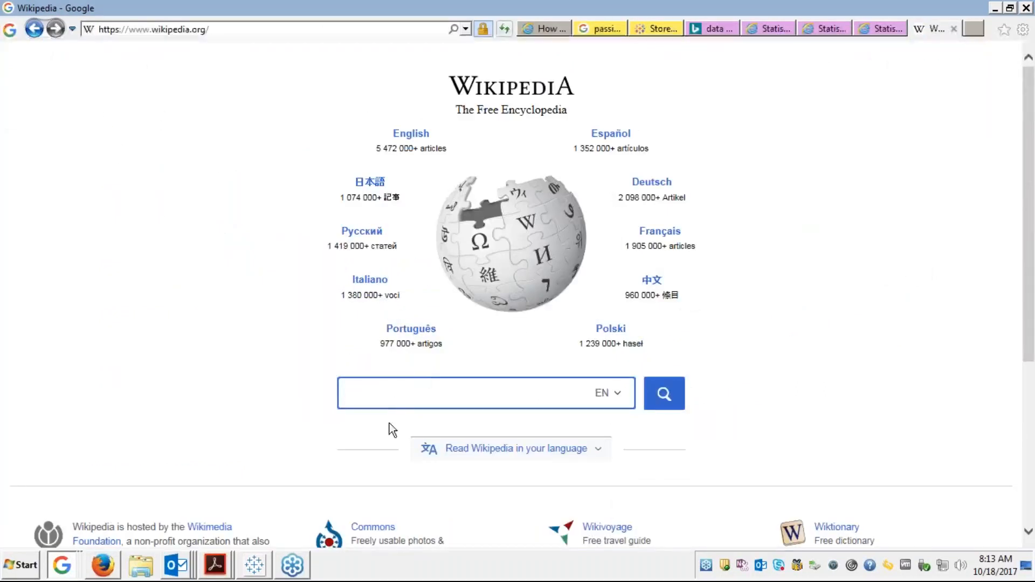
Search Wikipedia for papers, open the Newspaper article, and copy its address
text(p)
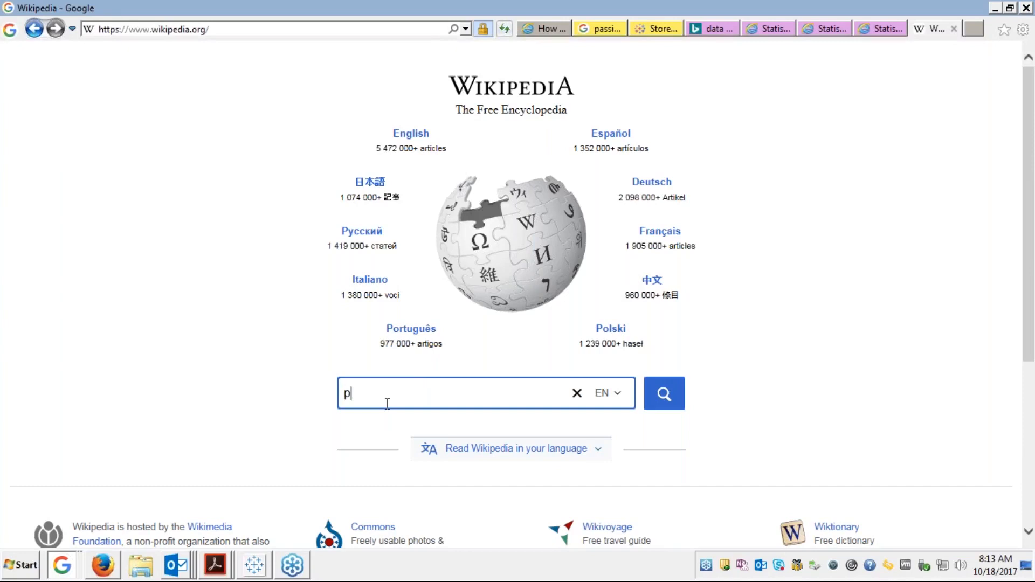
text(apers)
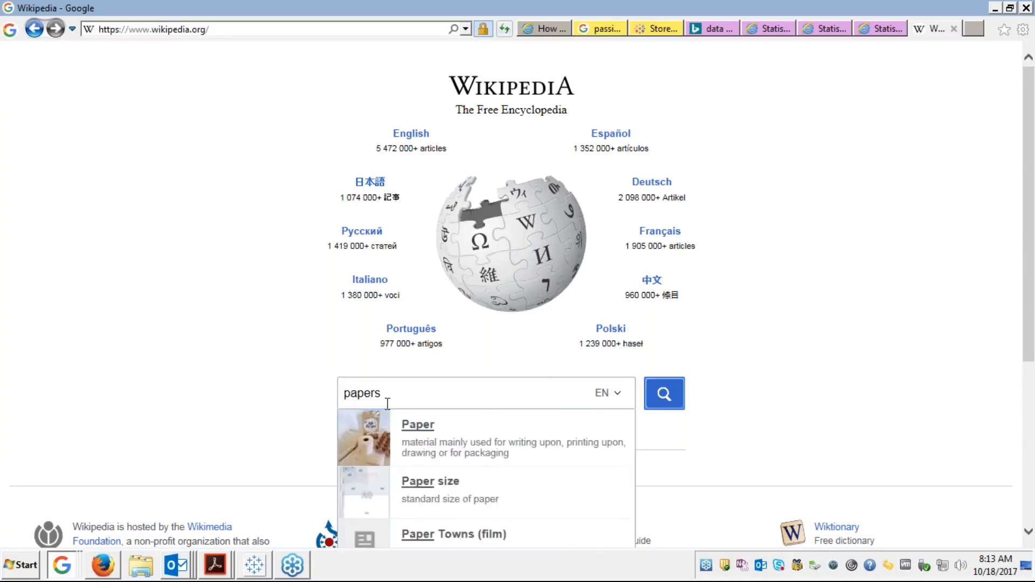
key(Return)
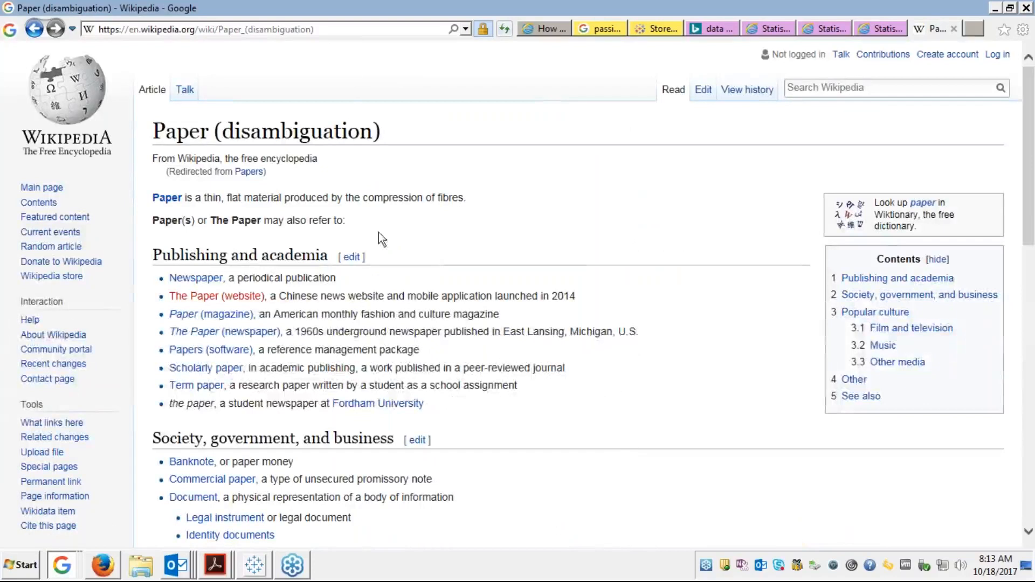
click(298, 29)
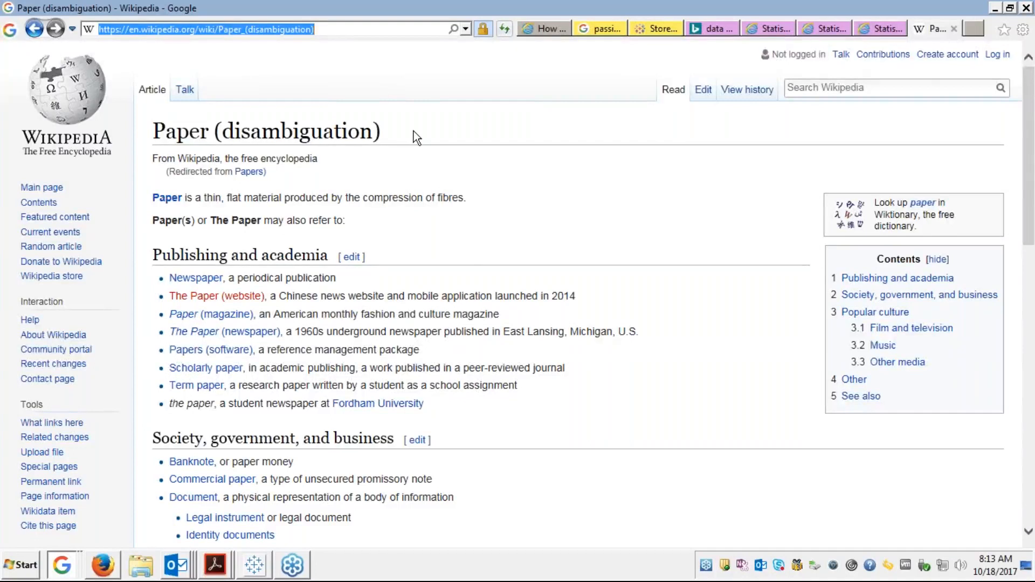
click(190, 280)
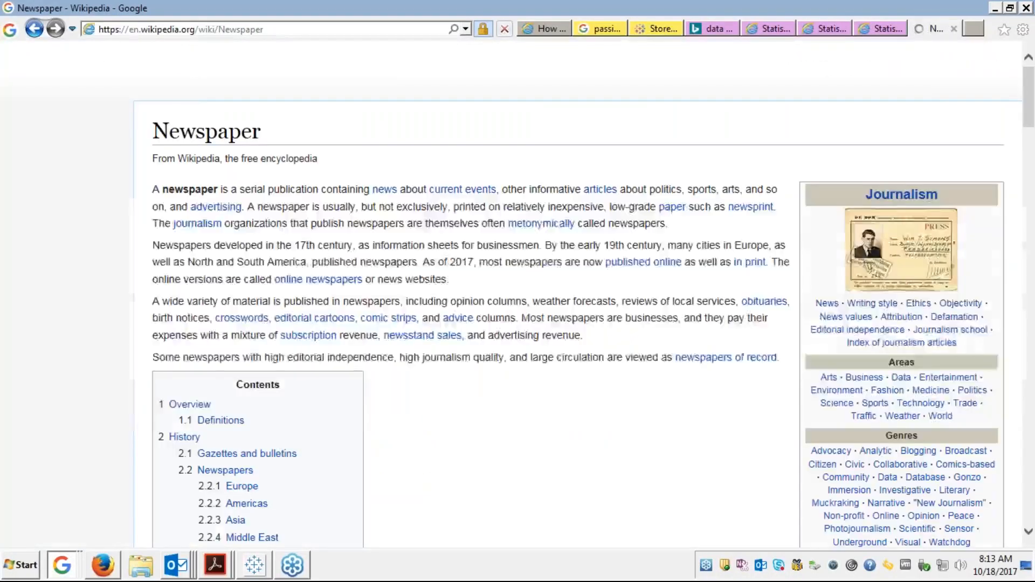
click(280, 26)
key(ctrl+c)
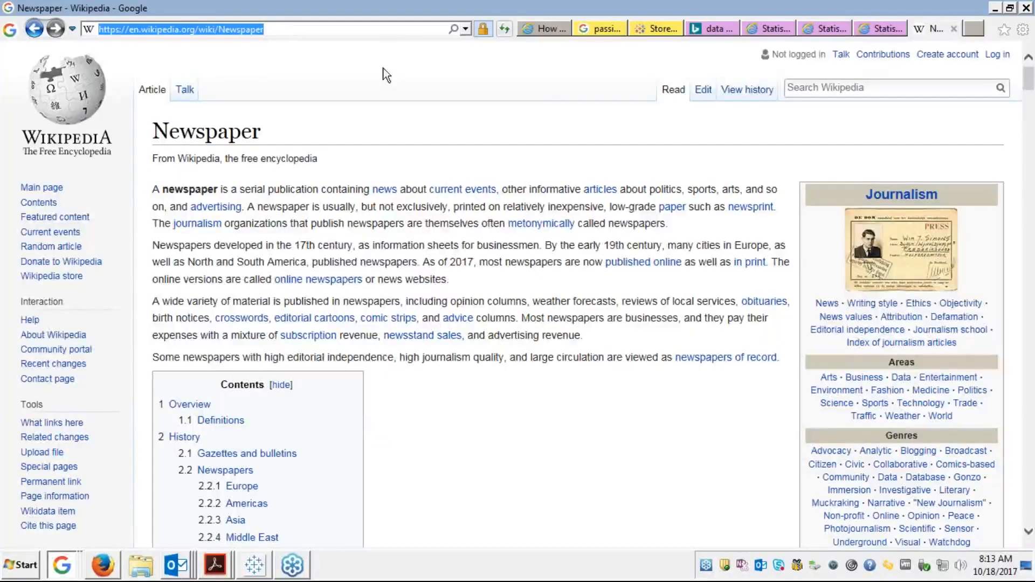
click(1018, 390)
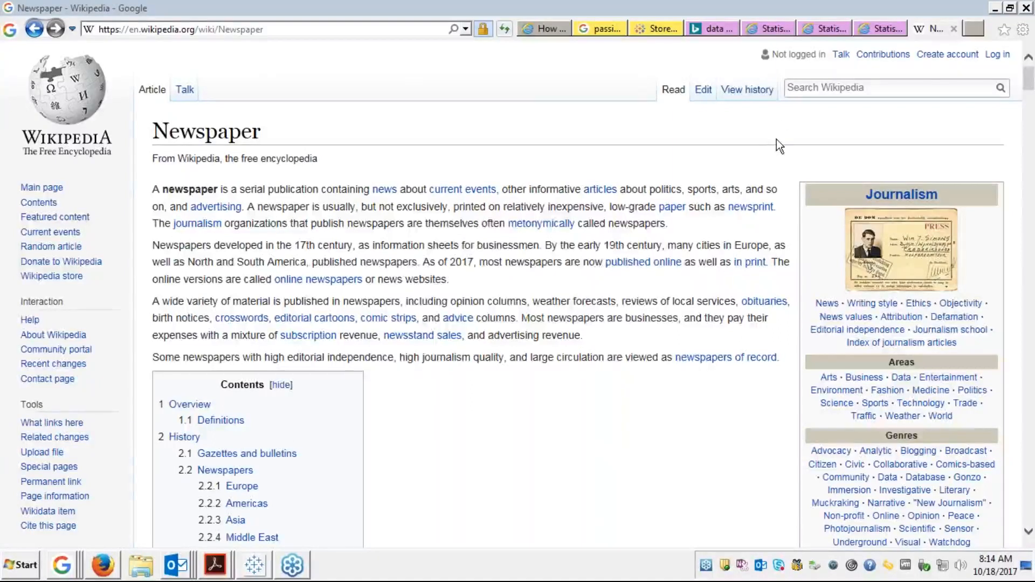
Switch back to Tableau's Add URL Action dialog
key(alt+Tab)
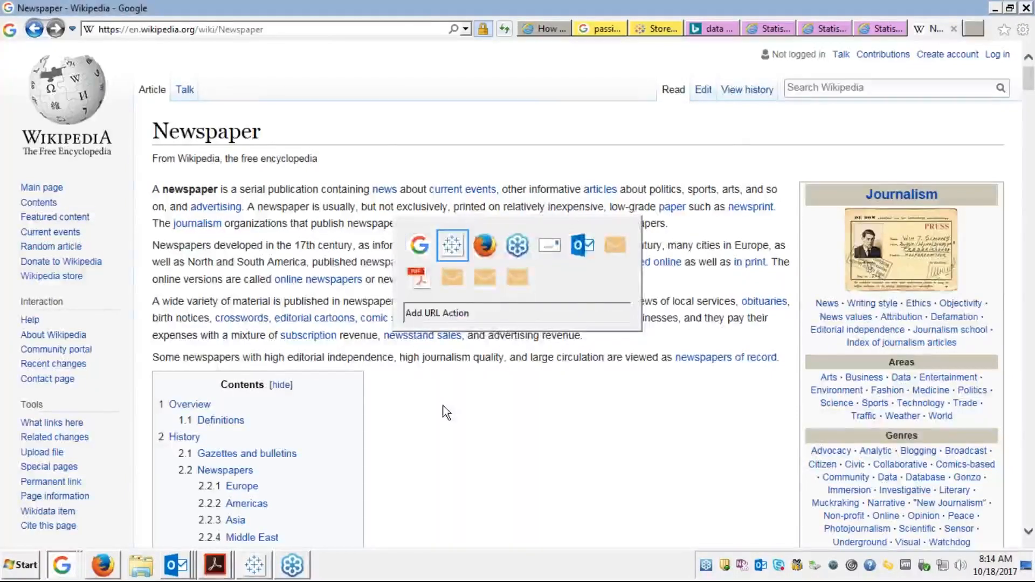
key(alt+Tab)
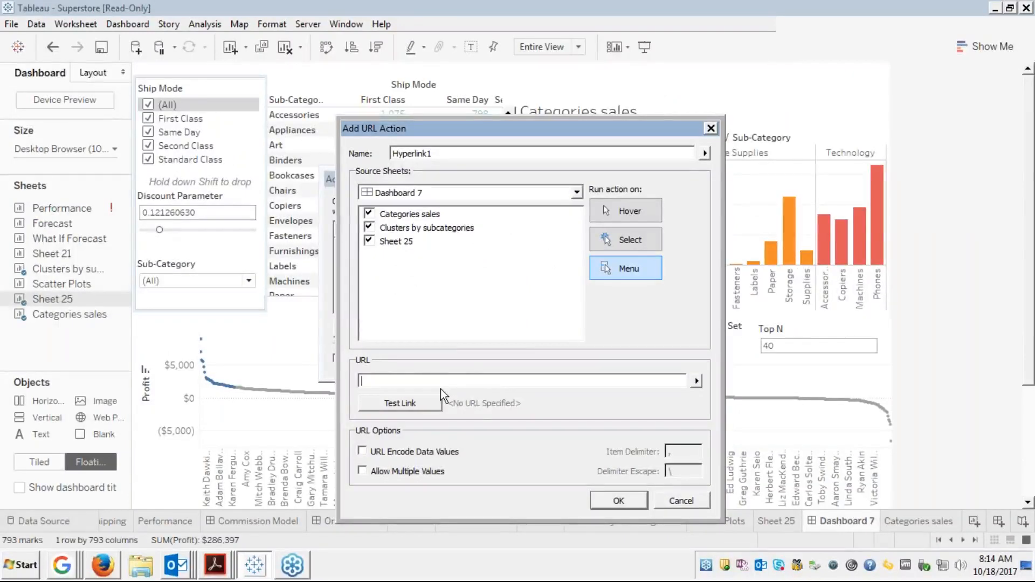
key(ctrl+v)
key(BackSpace)
key(BackSpace)
key(BackSpace)
key(BackSpace)
key(BackSpace)
key(BackSpace)
key(BackSpace)
key(BackSpace)
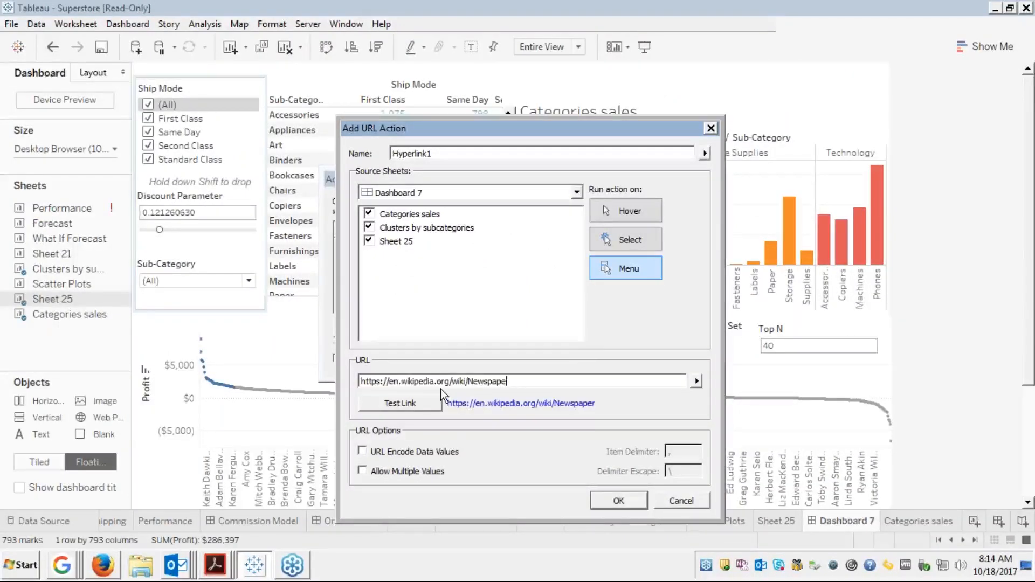
key(BackSpace)
click(696, 382)
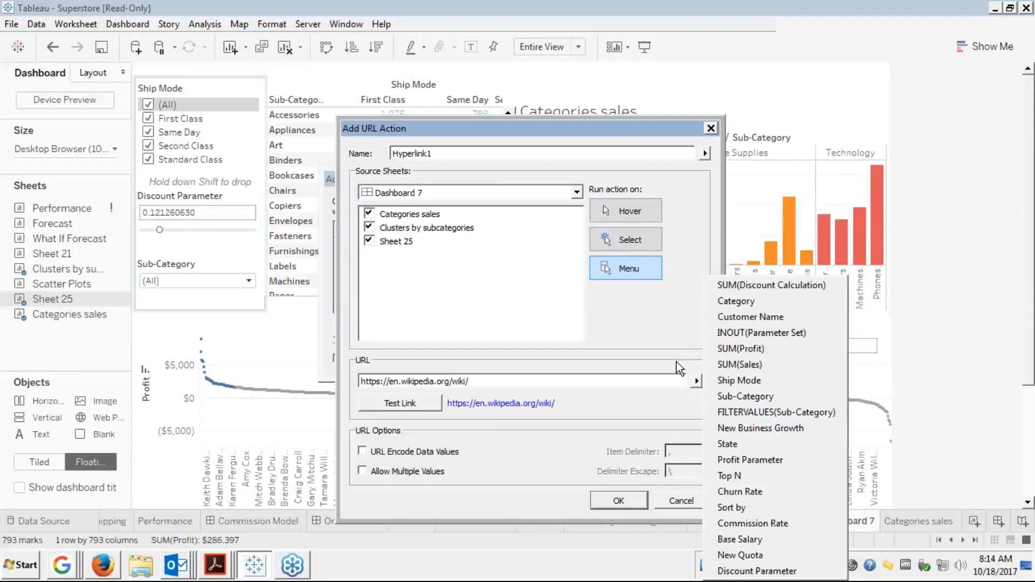
Append the Sub-Category field to the URL, keep Run action on Menu, and save Hyperlink1
click(369, 215)
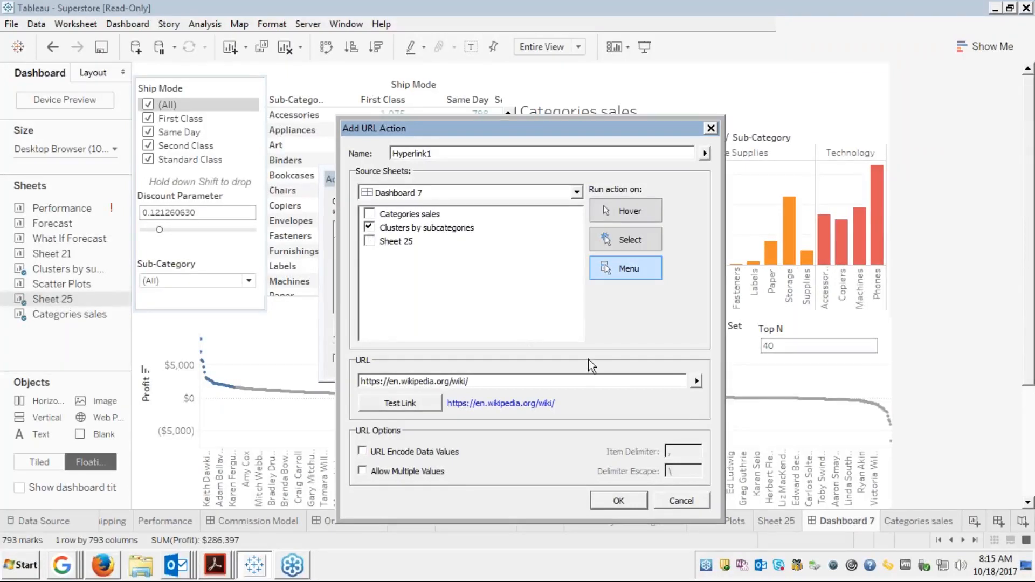
click(696, 381)
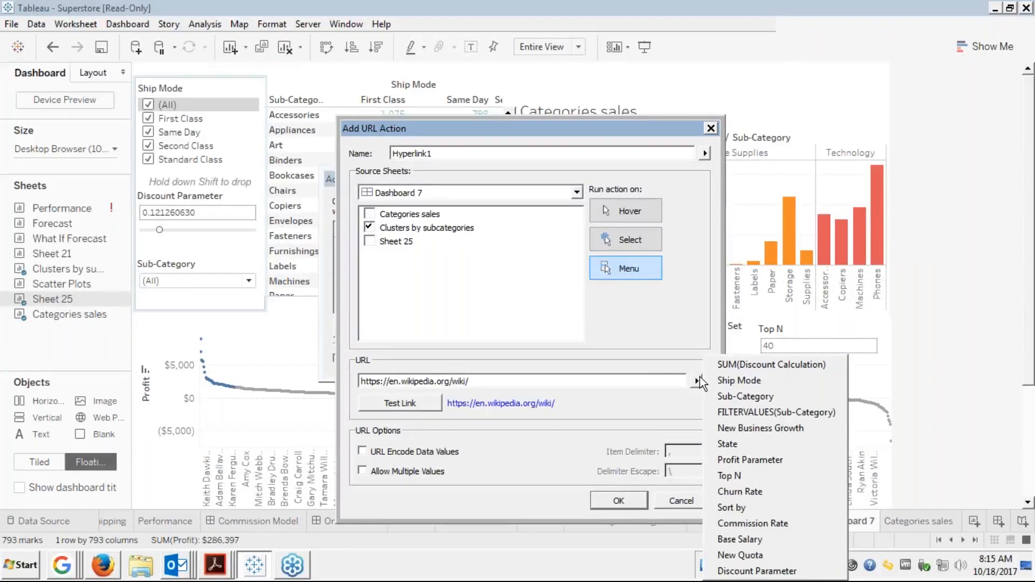
click(742, 395)
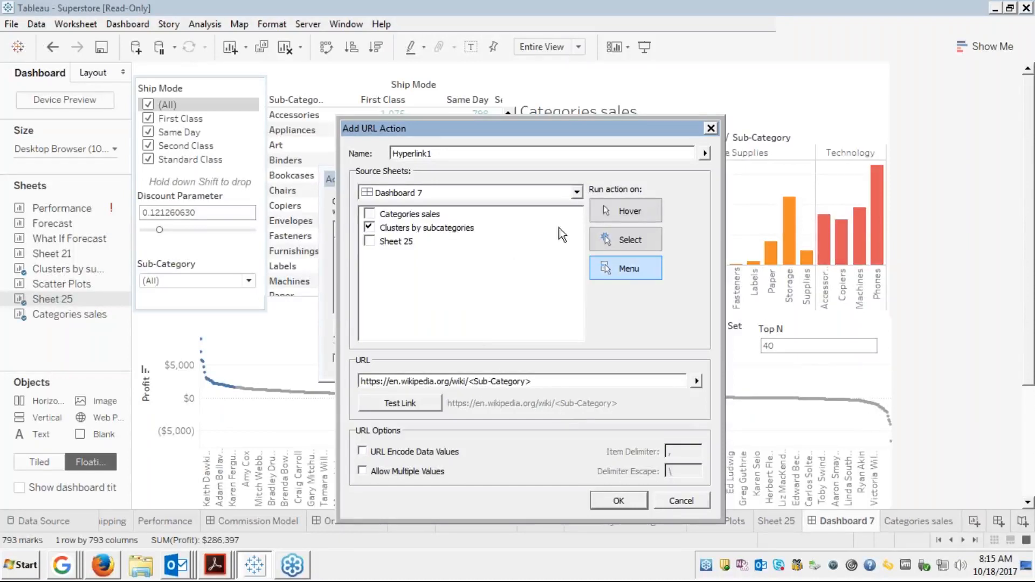
click(621, 241)
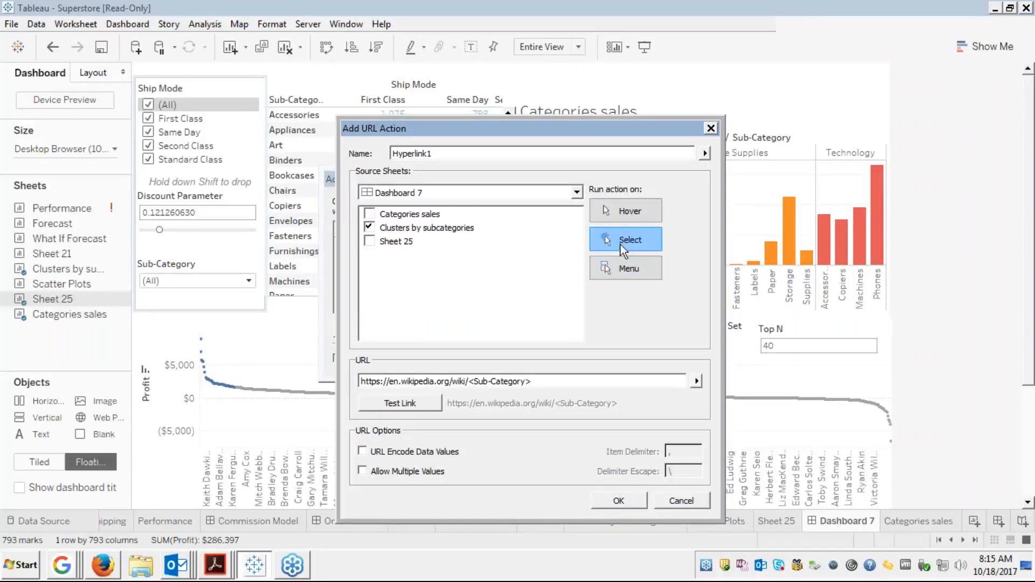
click(605, 269)
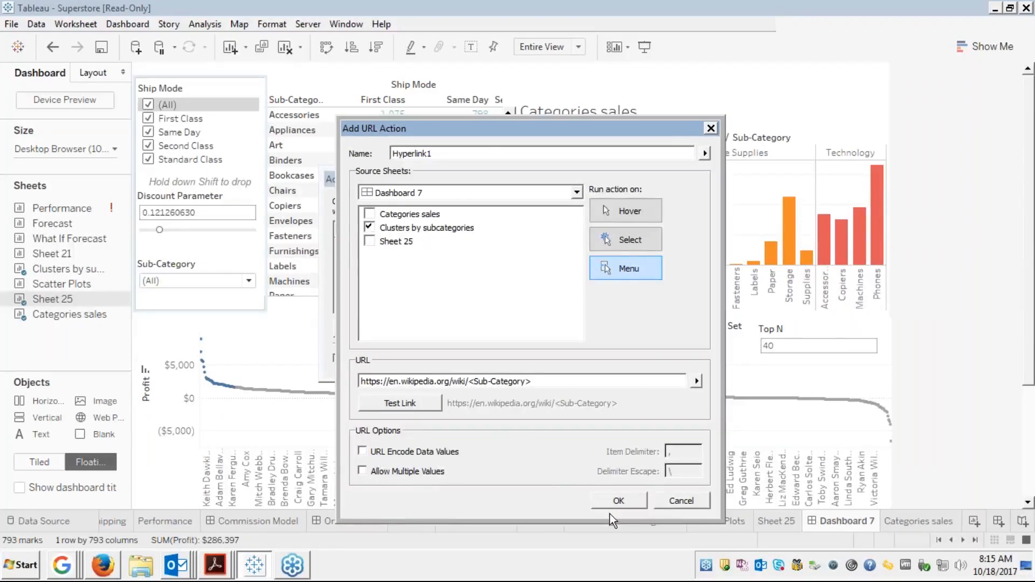
click(619, 496)
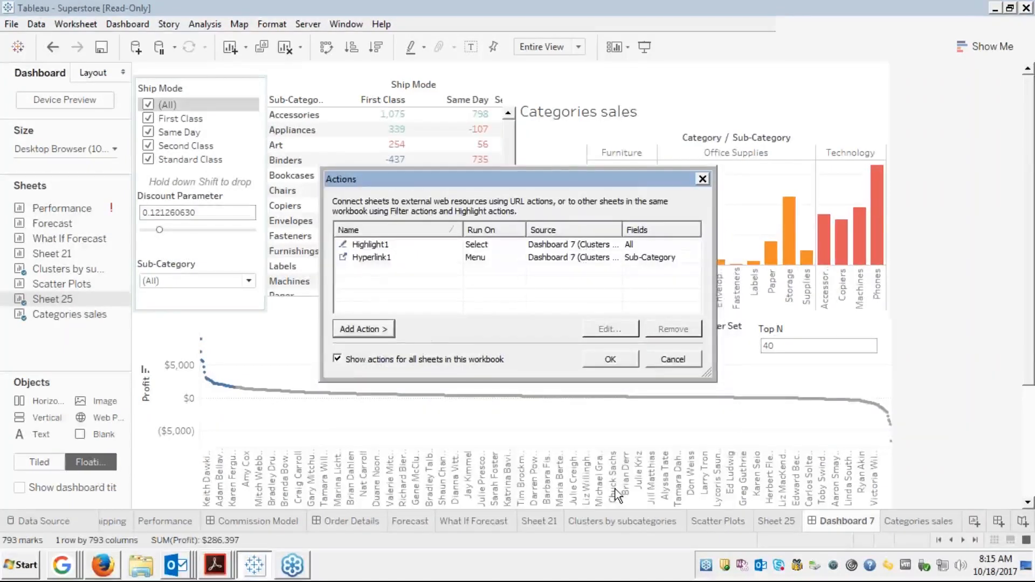
click(608, 357)
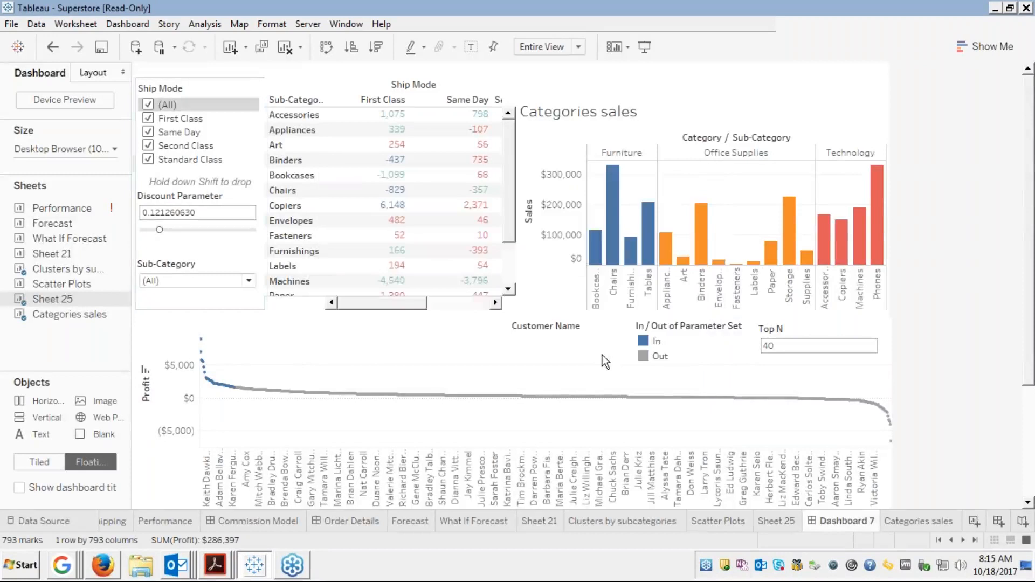
Open Hyperlink1 from Copiers, view the Photocopier article full-screen, then close the browser
mouse_move(396, 282)
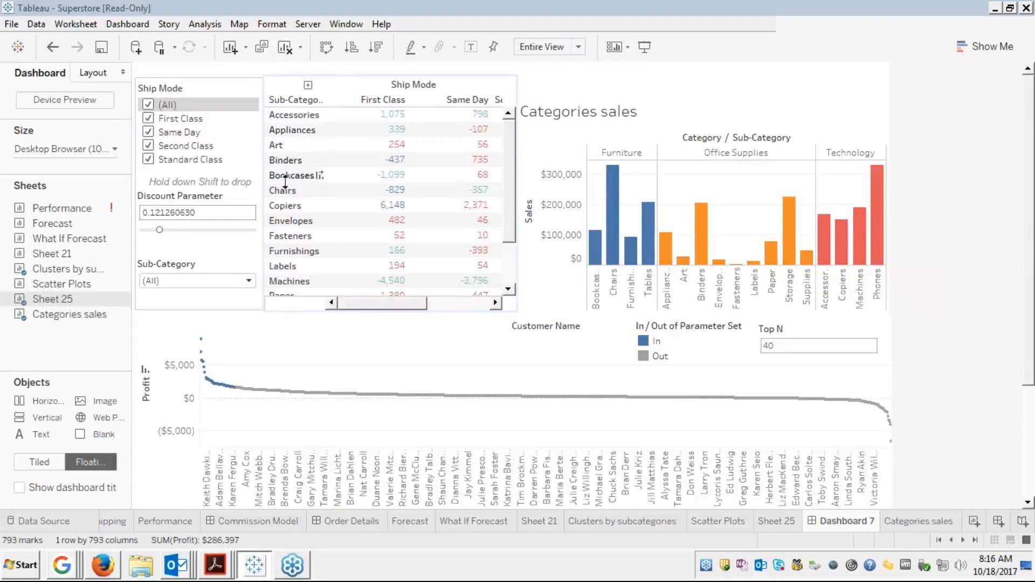
click(284, 207)
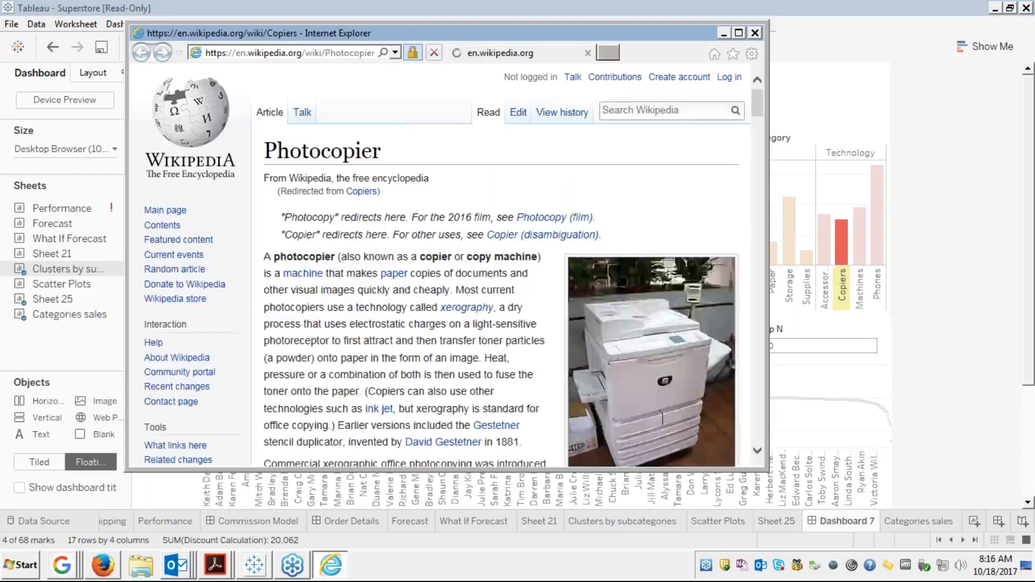
click(739, 34)
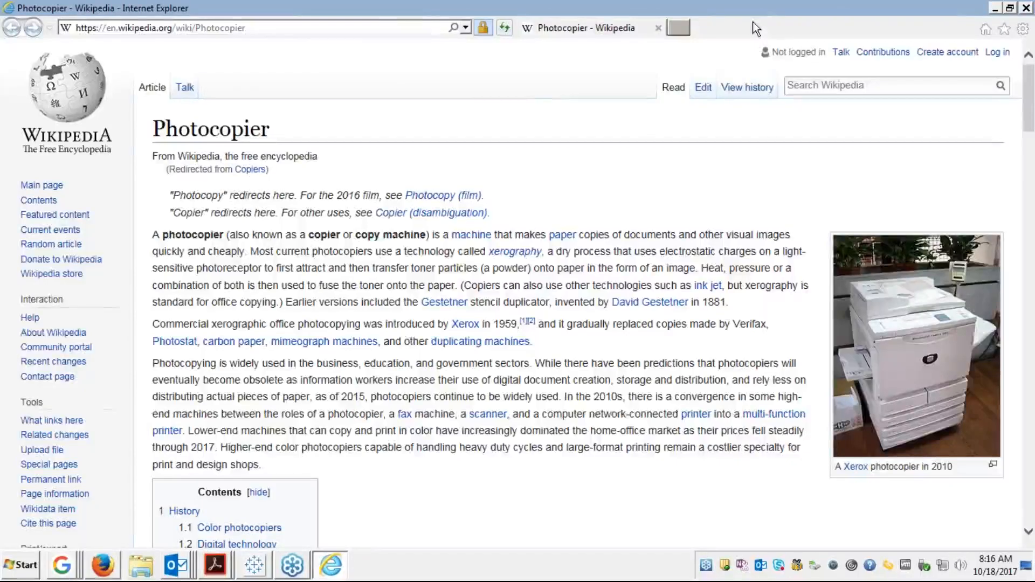
click(1027, 9)
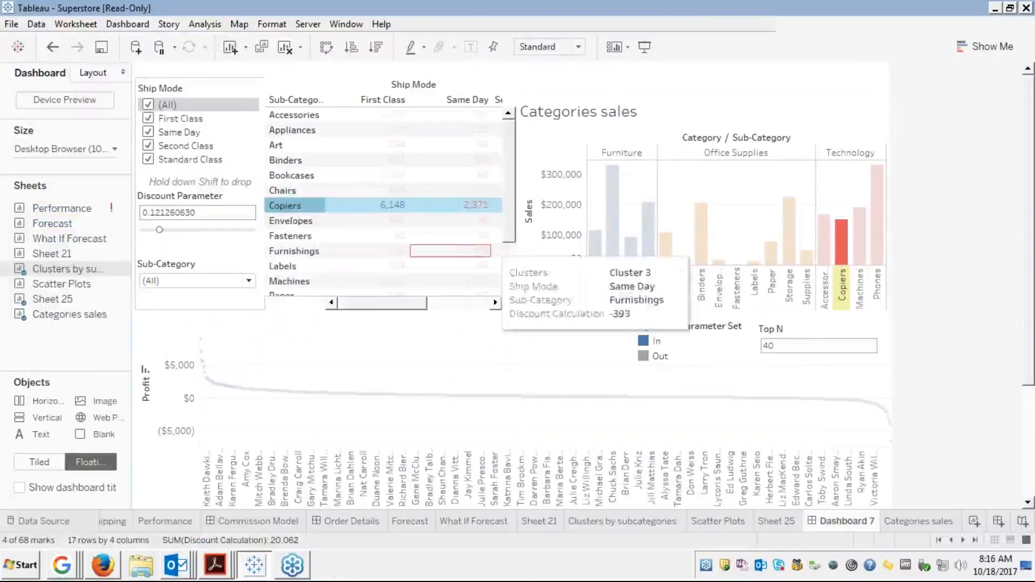
Test Hyperlink1 on Envelopes, view the Envelope article, then close the browser
click(294, 222)
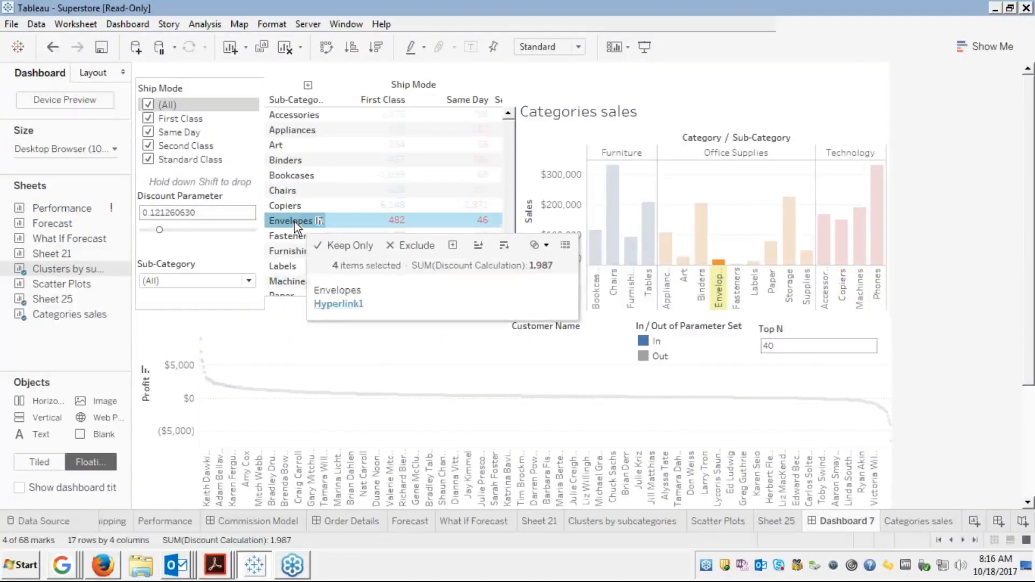
click(337, 304)
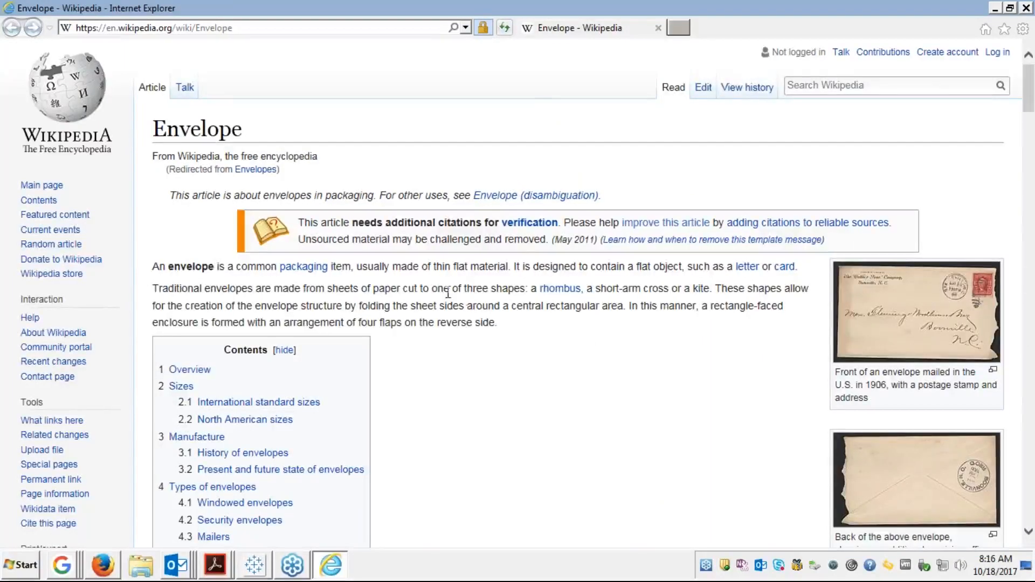
click(657, 26)
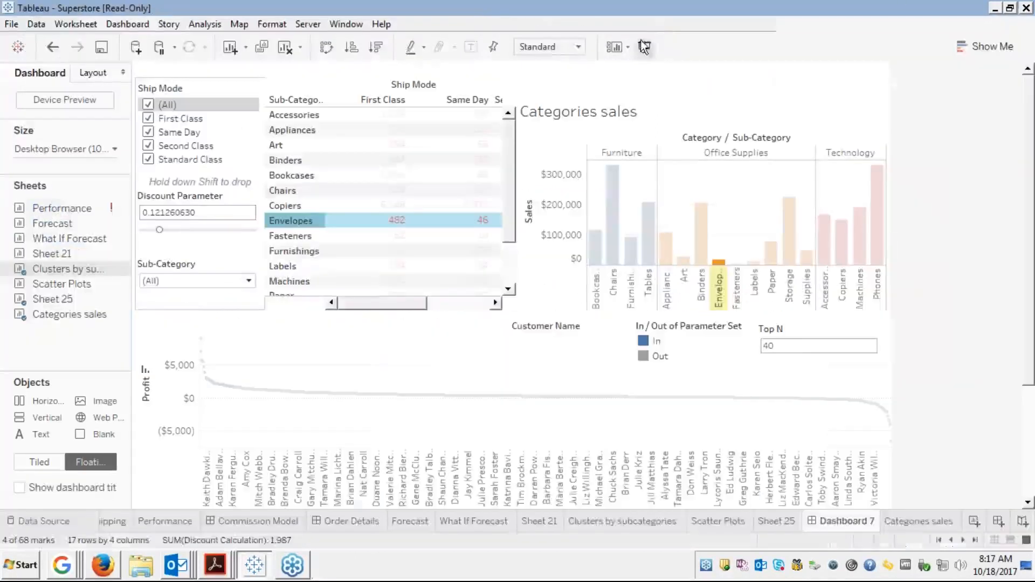
Select Fasteners and follow Hyperlink1 to Wikipedia's Fastener article, then close Internet Explorer
click(293, 236)
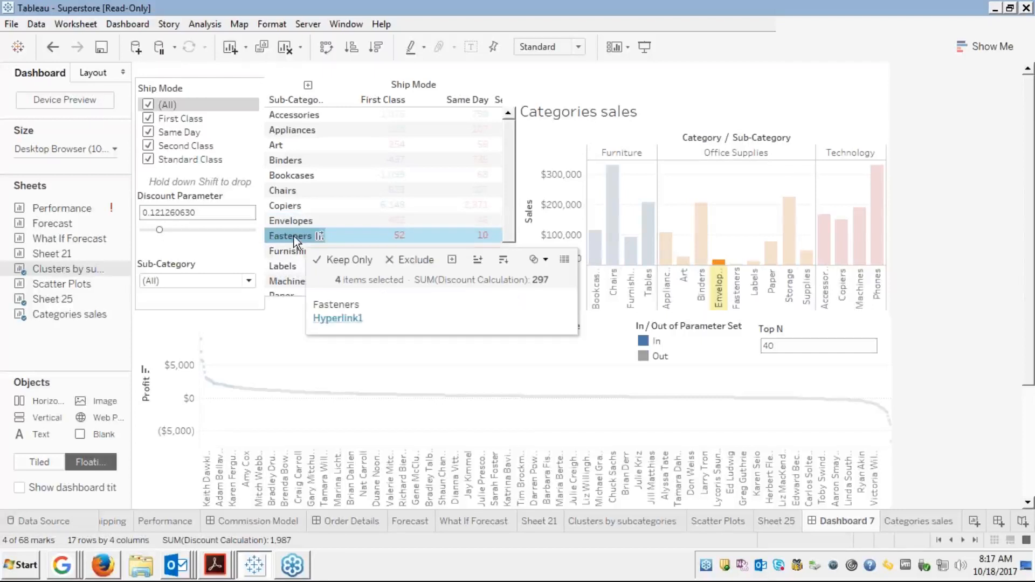
click(336, 322)
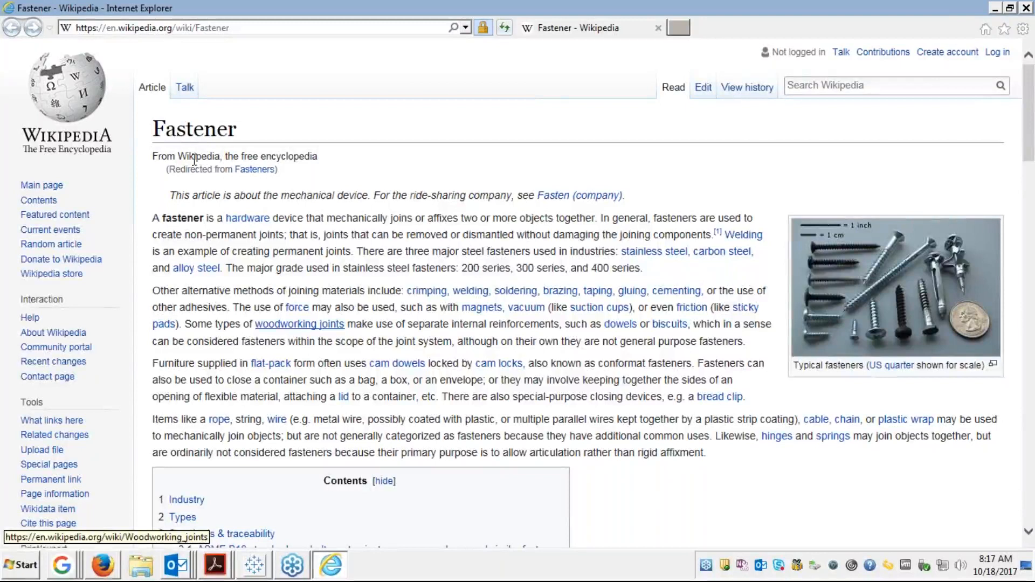
click(657, 28)
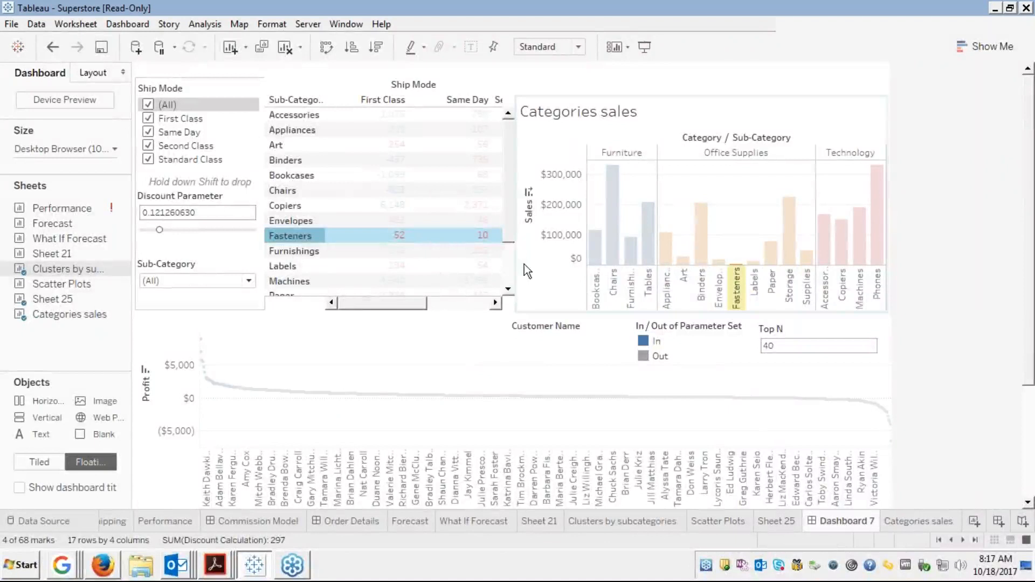
Select Bookcases and follow Hyperlink1 to Wikipedia's Bookcase article, then close Internet Explorer
scroll(485, 278, down, 2)
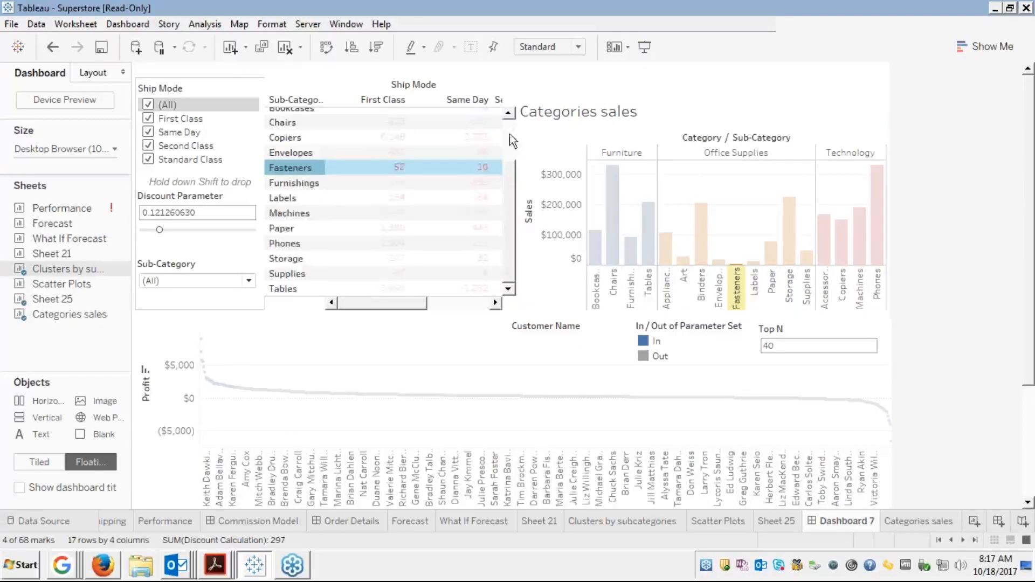
scroll(512, 141, up, 2)
mouse_move(344, 147)
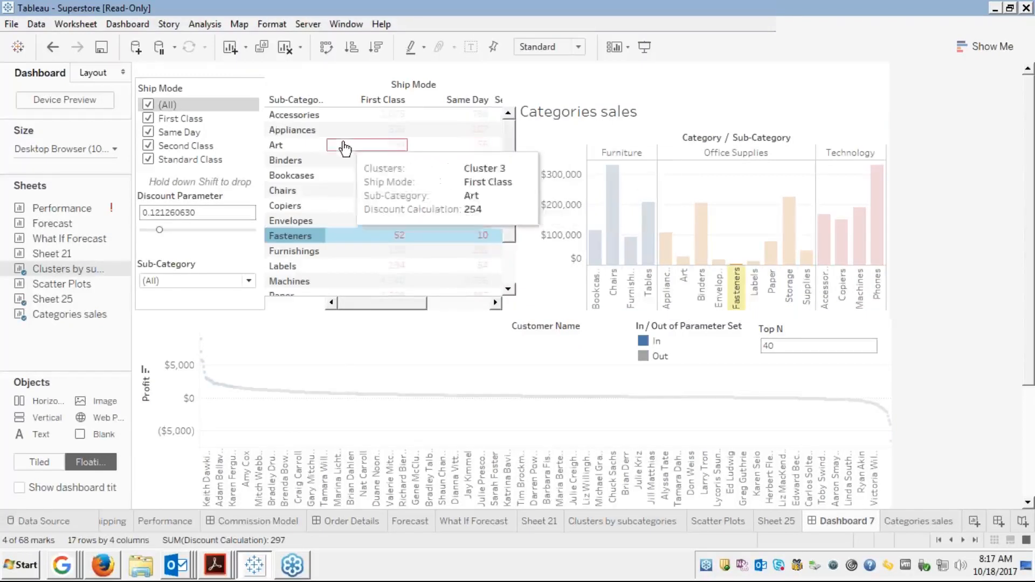
click(301, 176)
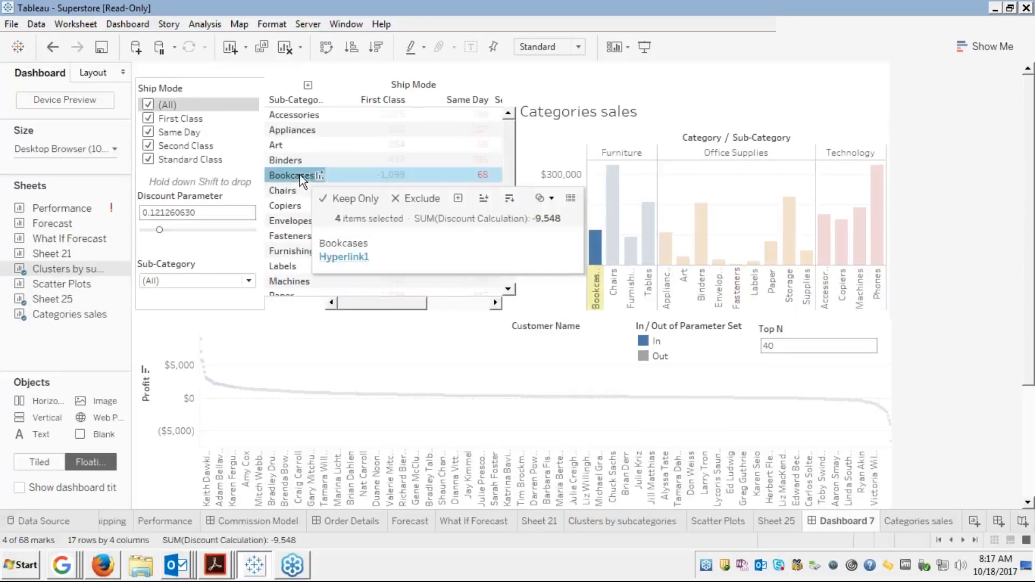
click(330, 260)
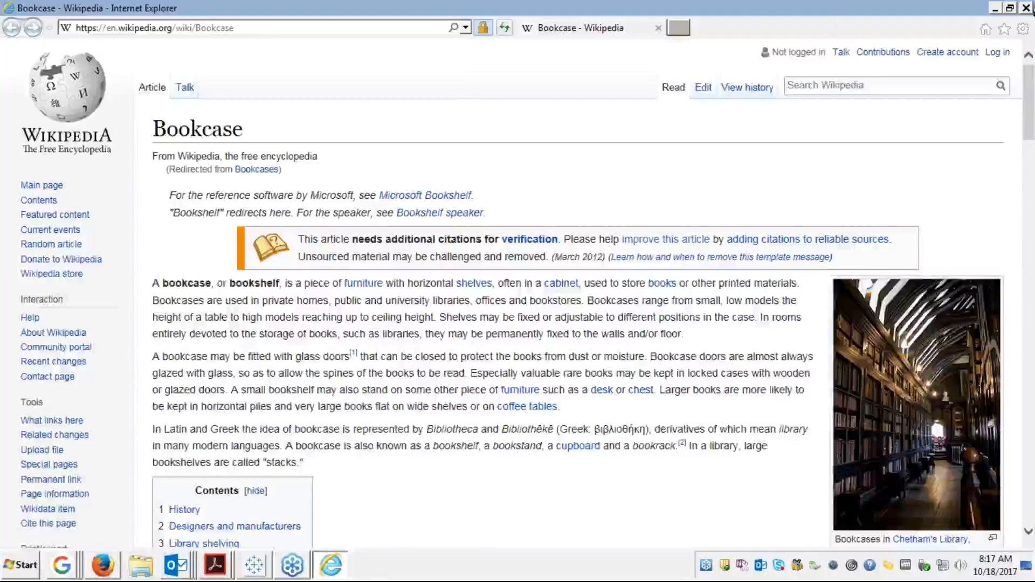
click(1025, 8)
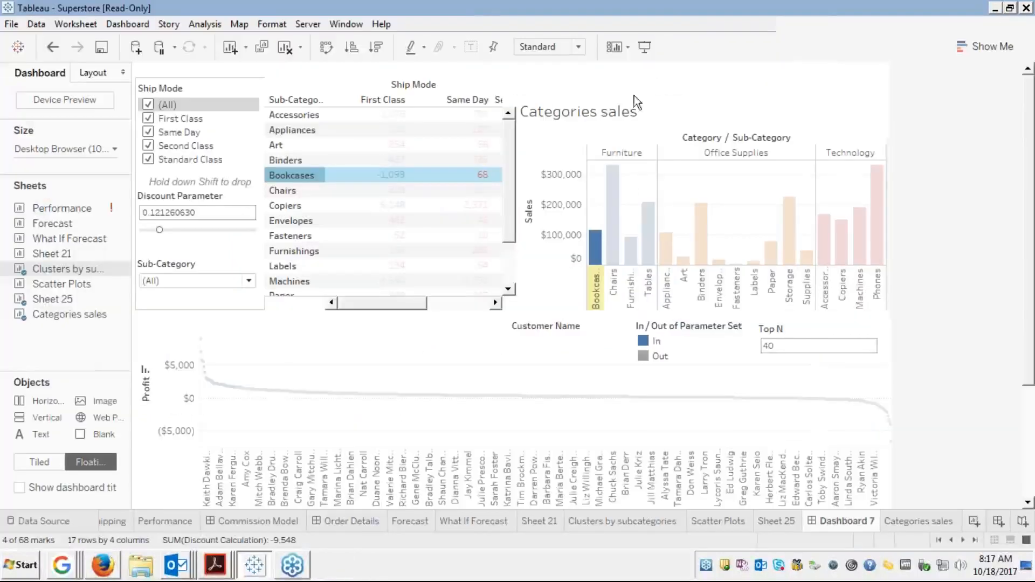
Follow Hyperlink1 from Binders to the Ring binder article, close it, and clear the Binders selection
click(288, 161)
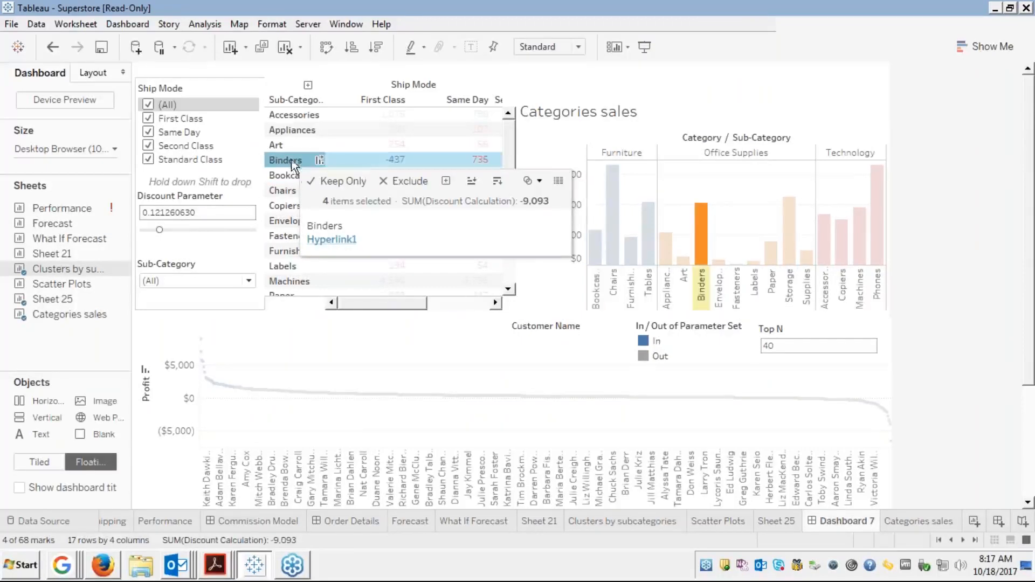
click(325, 240)
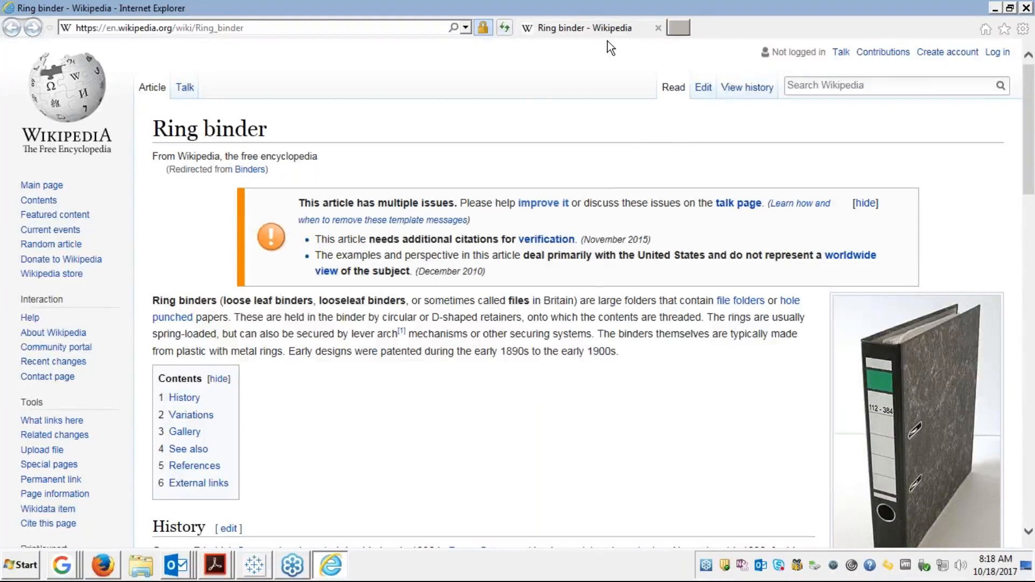
click(1027, 9)
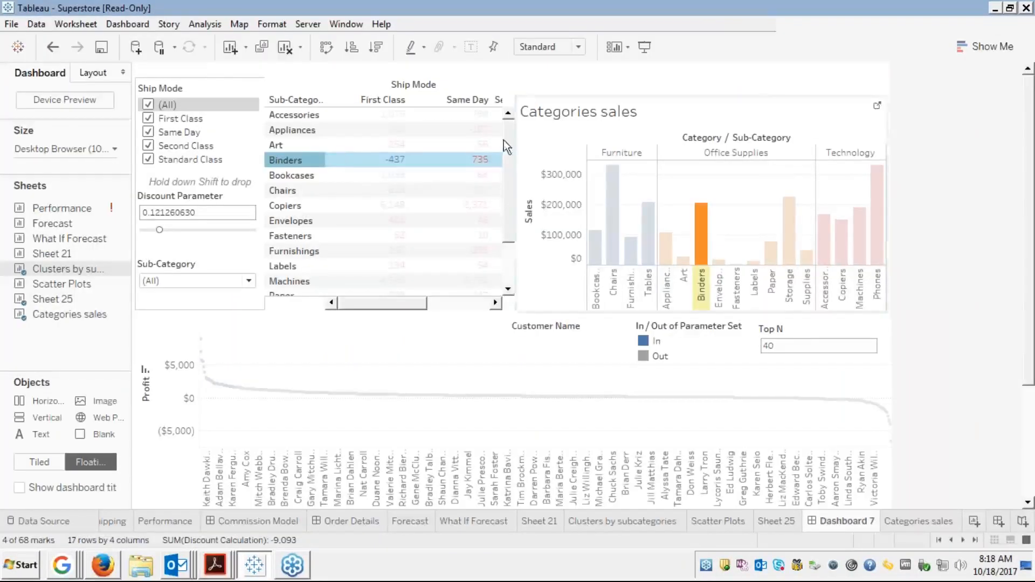
click(312, 161)
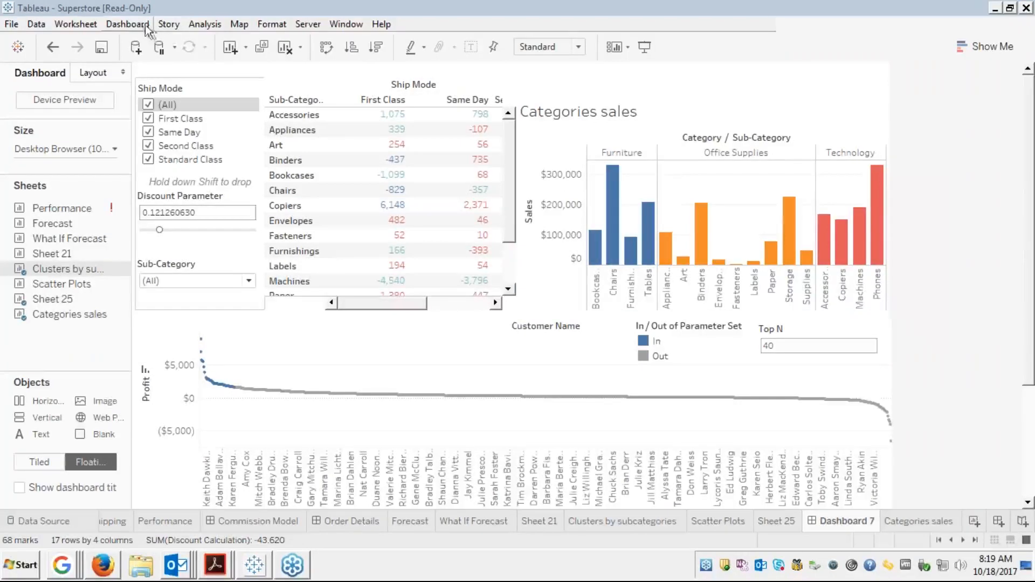
Open Hyperlink1 for editing from the Dashboard > Actions list
click(120, 25)
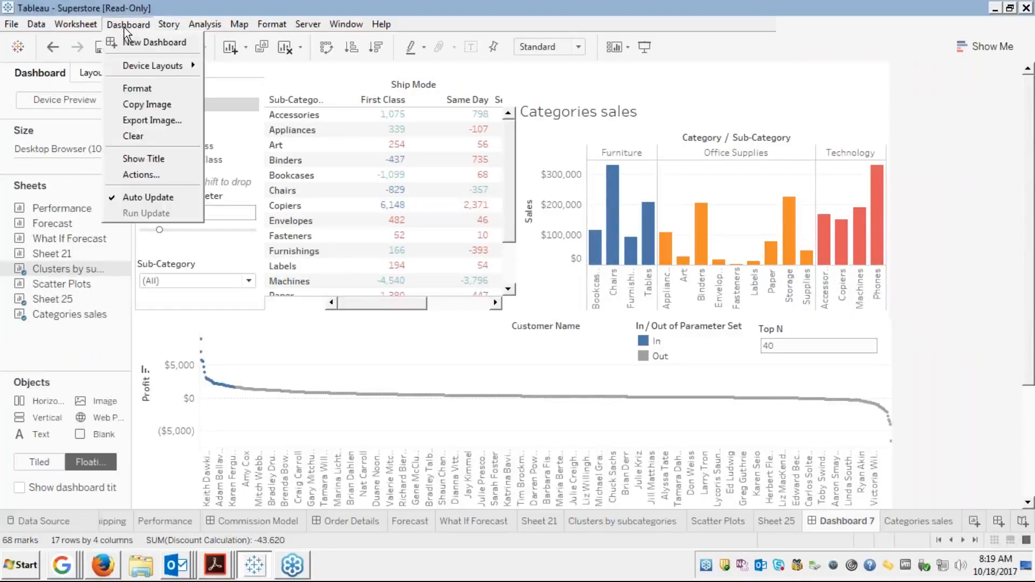
click(137, 174)
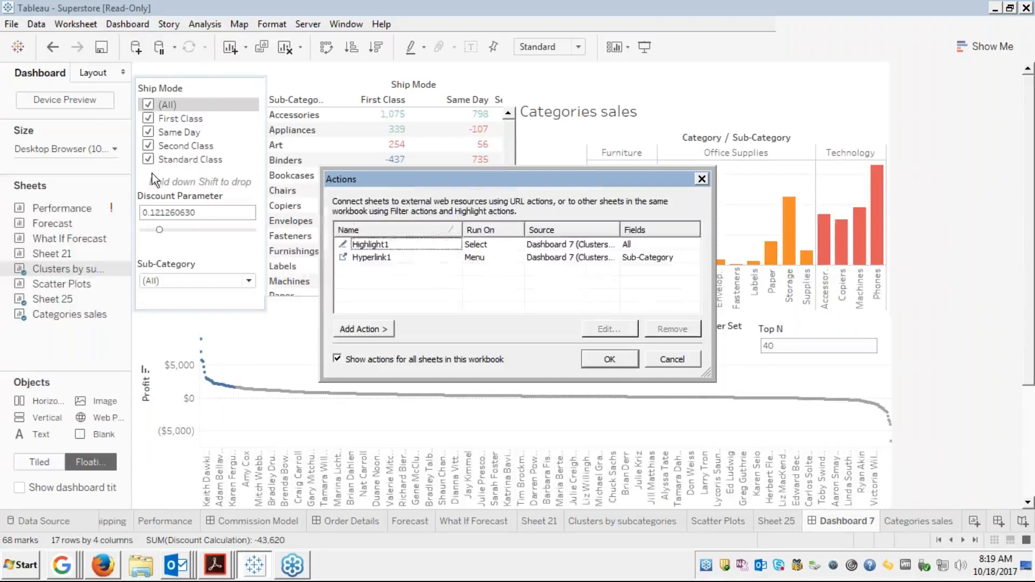
click(412, 257)
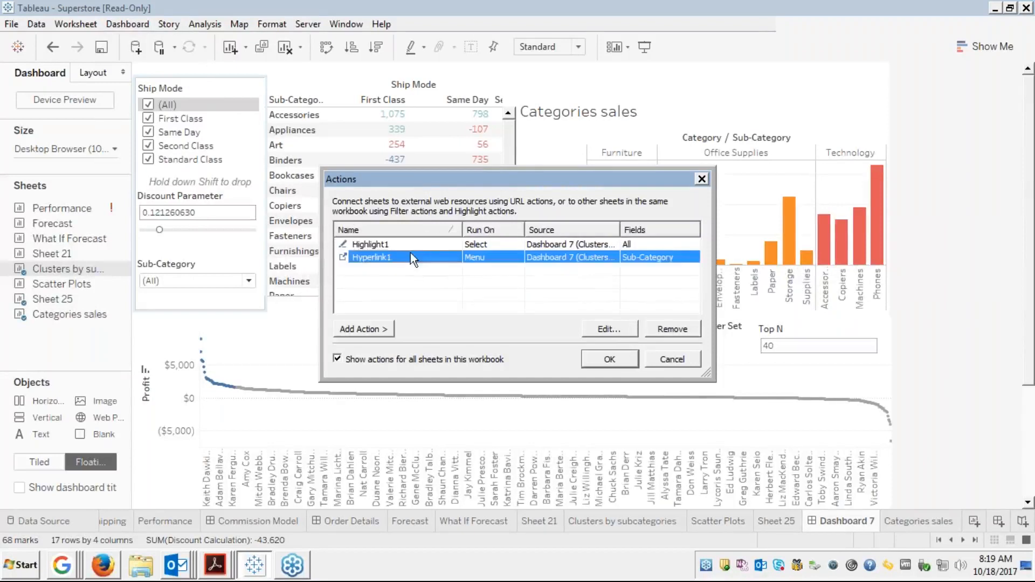
click(609, 330)
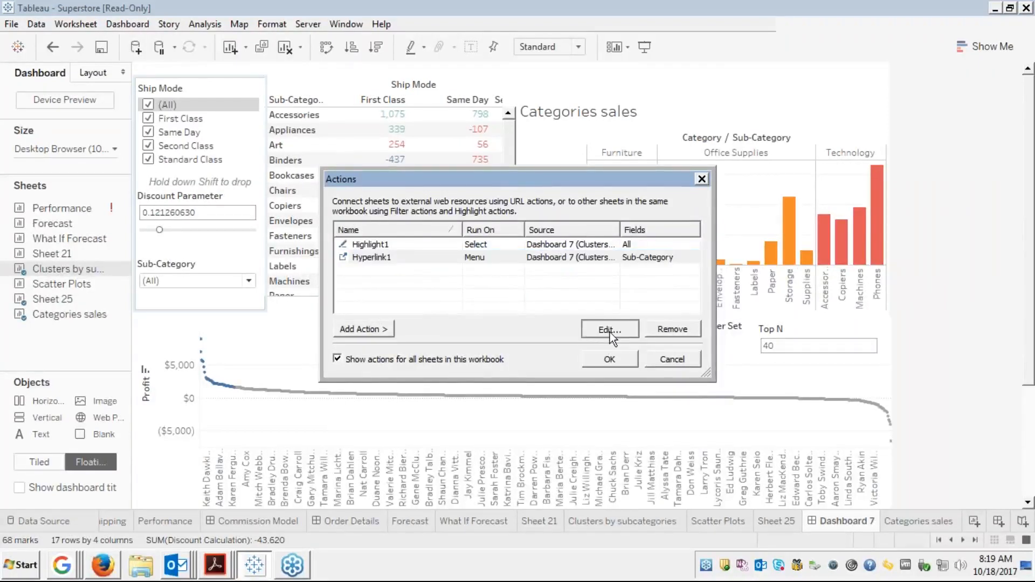
Delete the Wikipedia URL from Hyperlink1, leaving the URL box empty
double_click(514, 373)
key(ctrl+a)
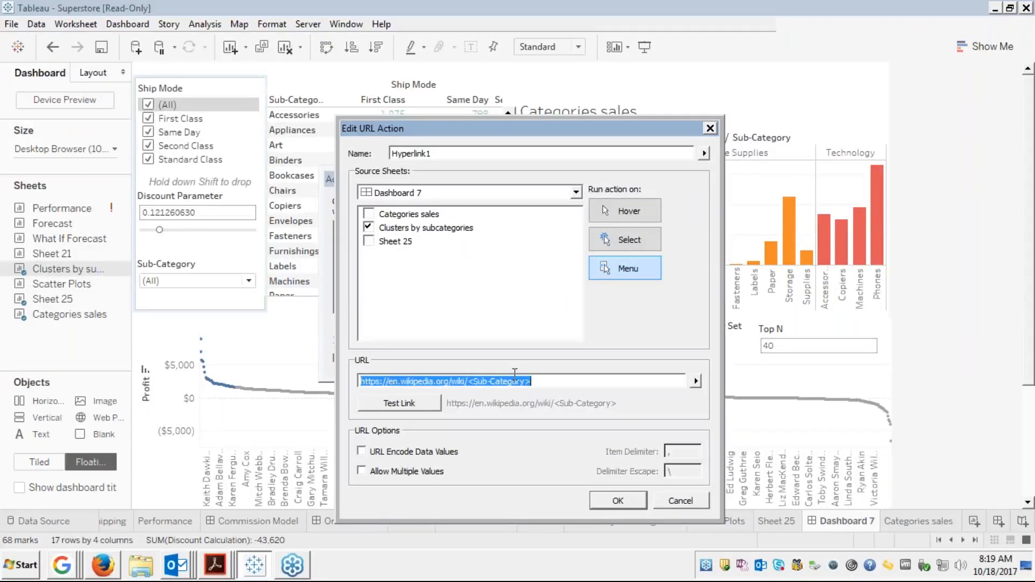
key(Delete)
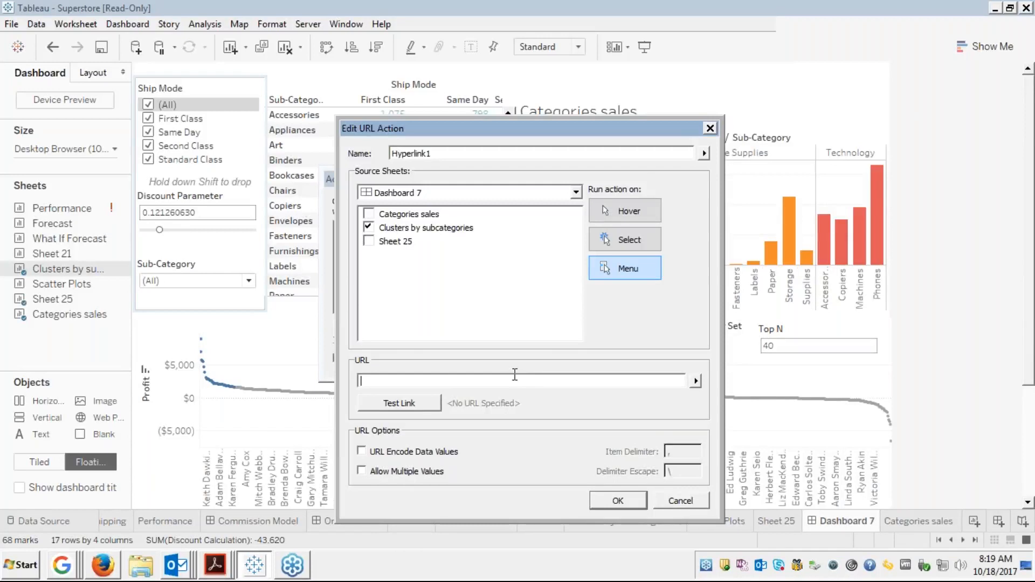
click(1020, 232)
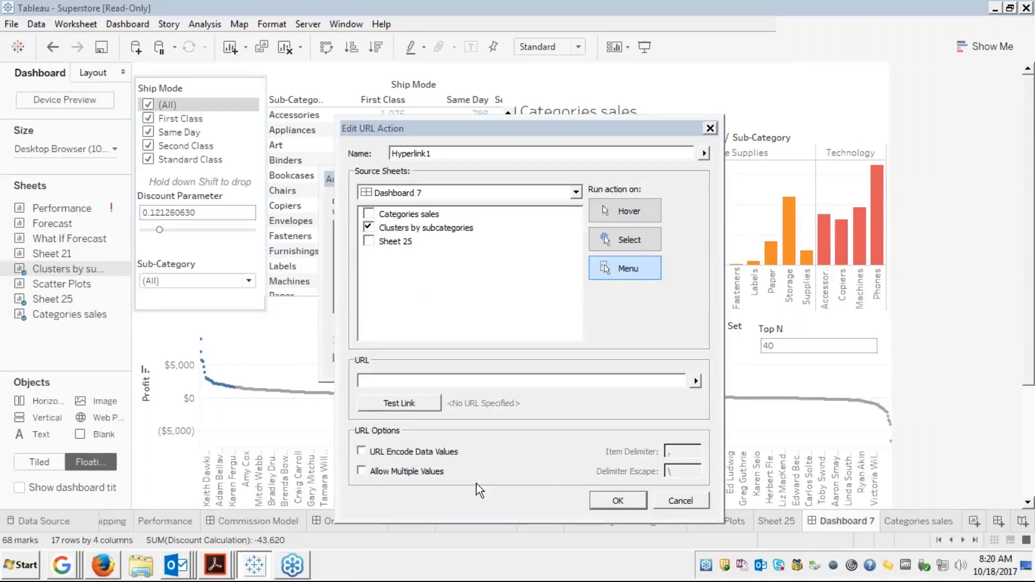
click(696, 381)
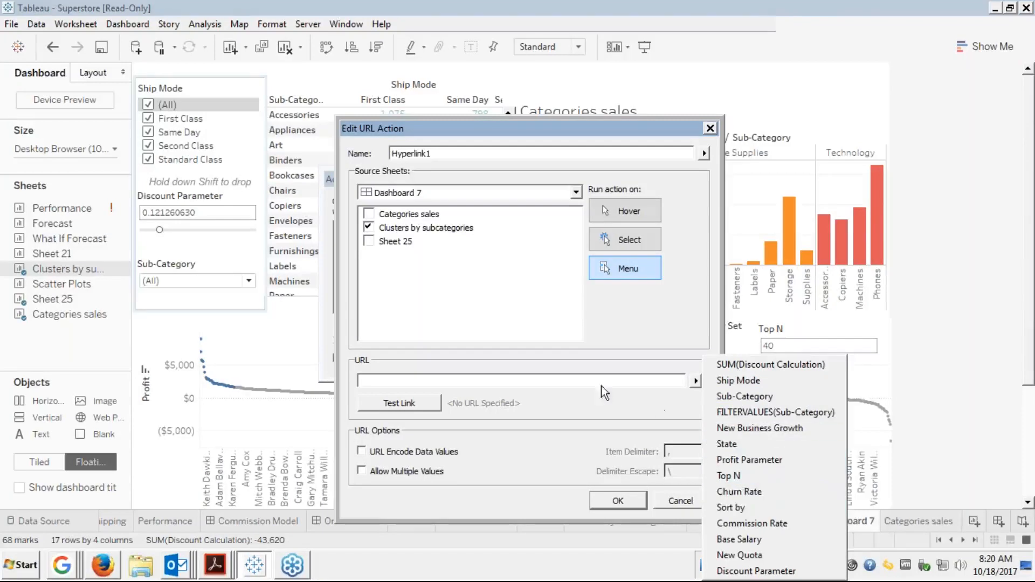
click(533, 364)
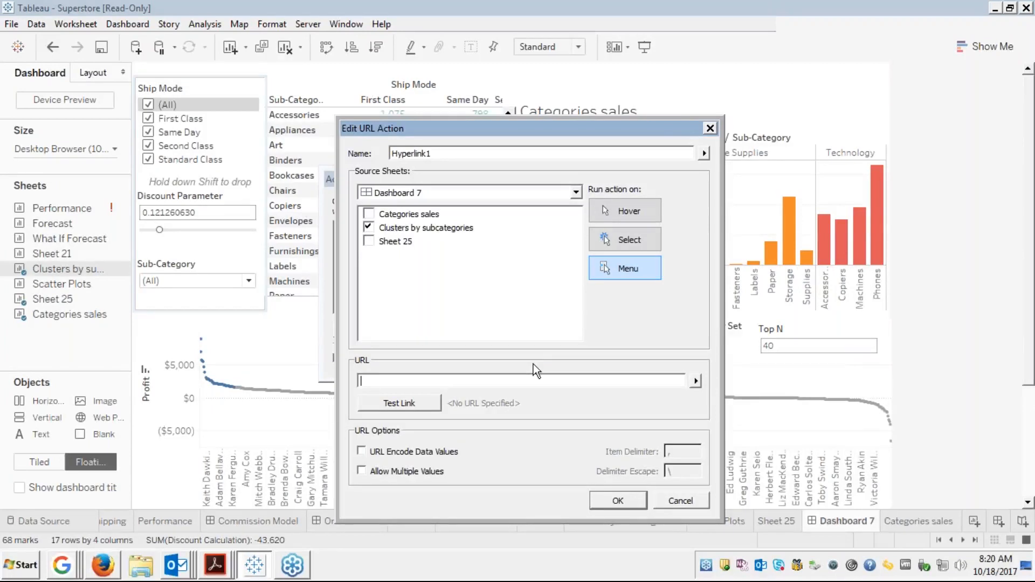
click(1020, 233)
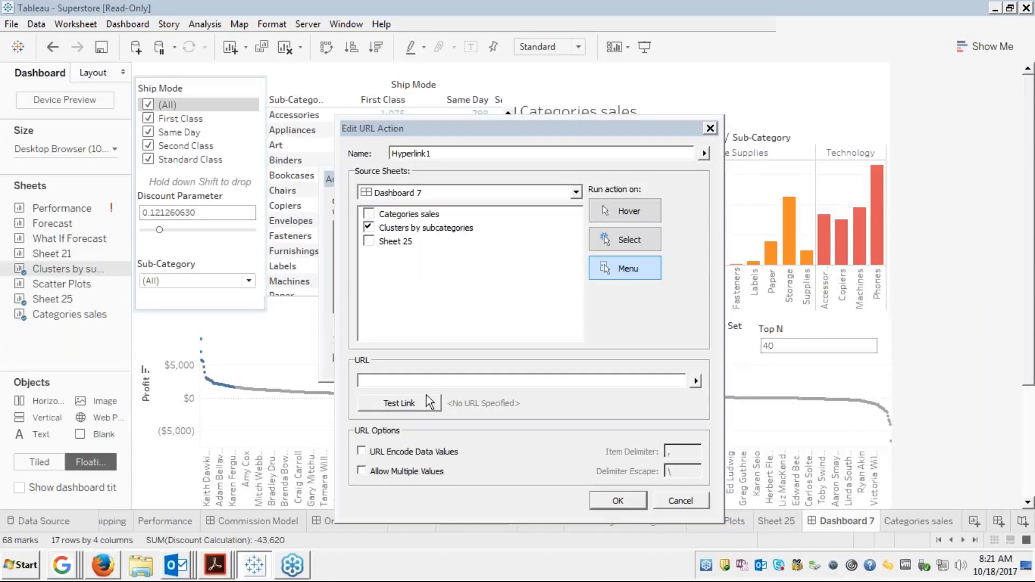
Try setting Hyperlink1 to run on Hover, dismiss the missing-URL error, and cancel both dialogs
click(625, 211)
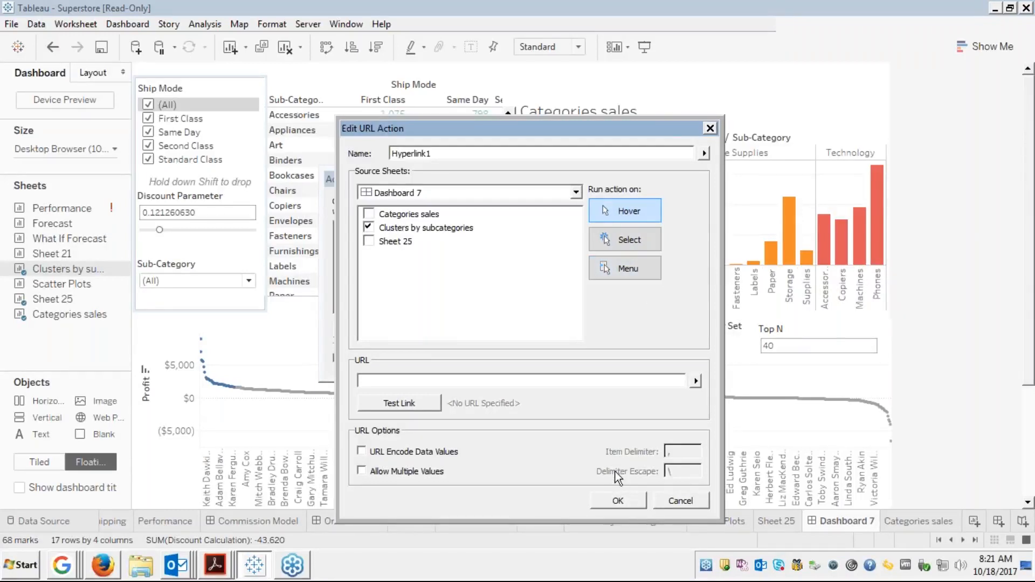
click(616, 500)
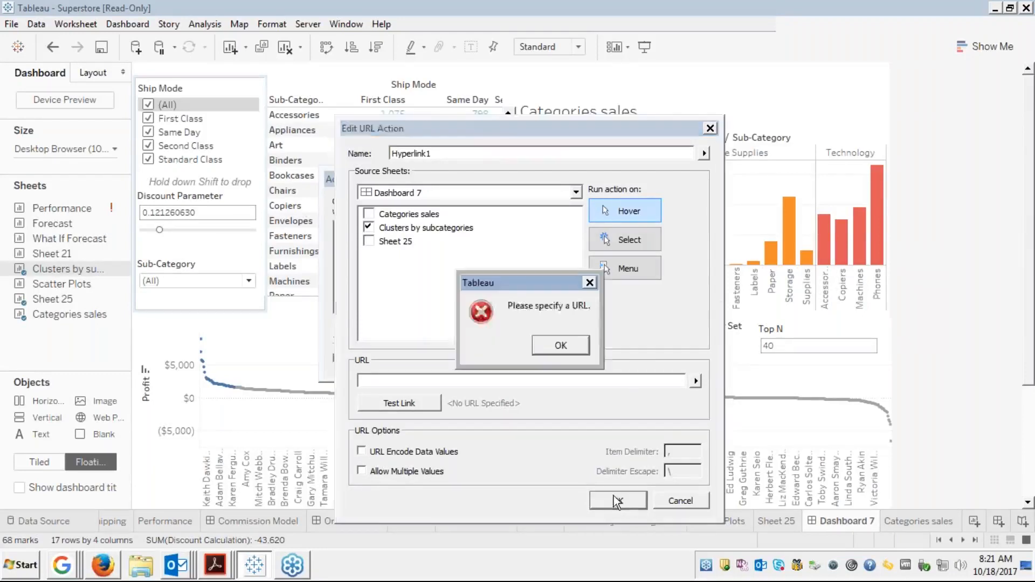
click(560, 351)
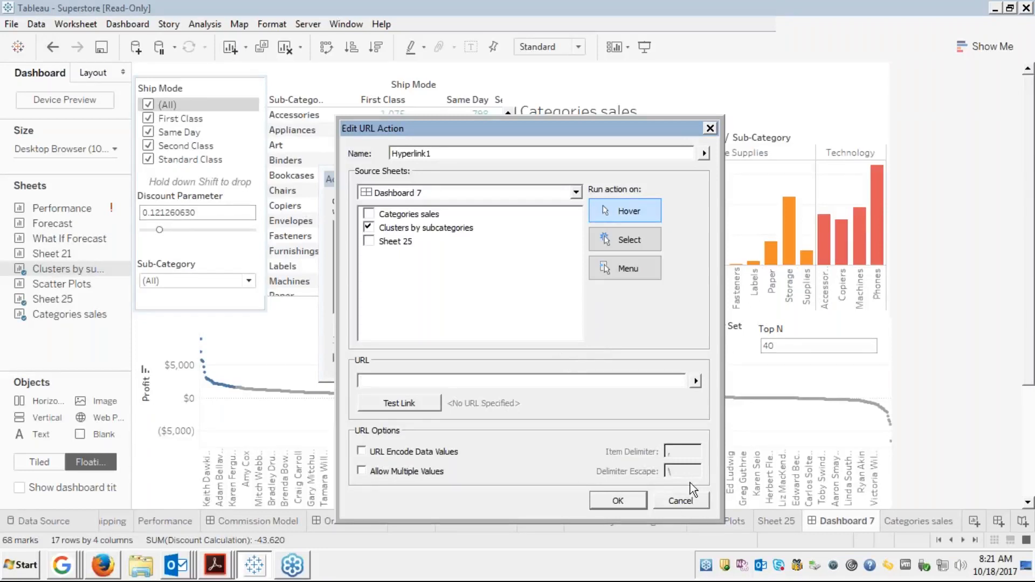
click(668, 499)
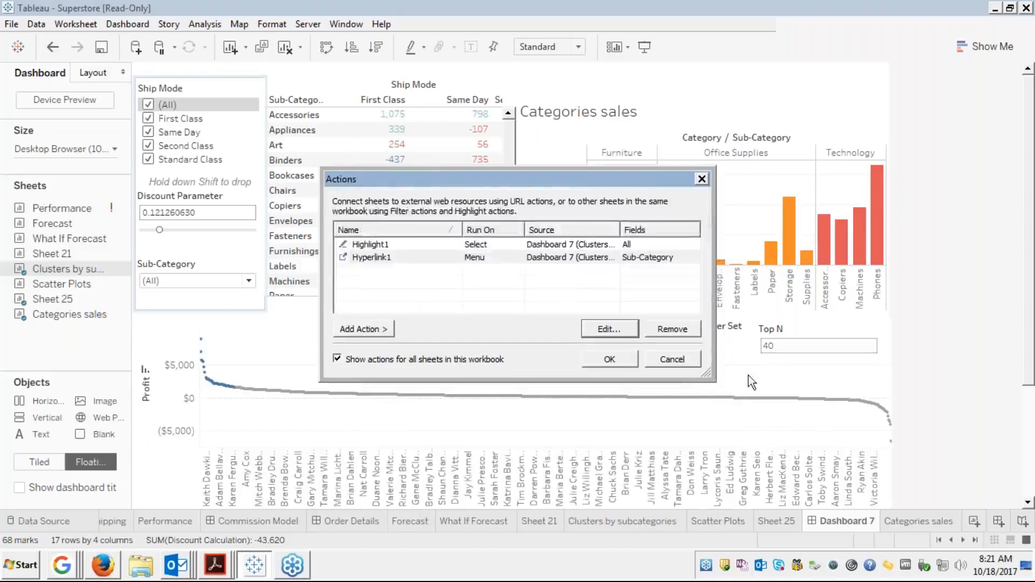
click(672, 357)
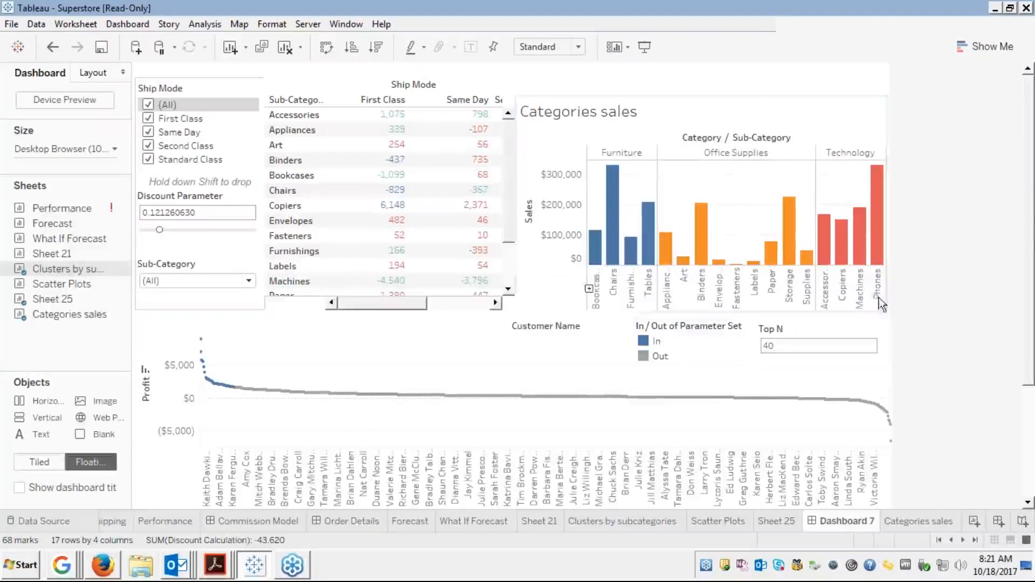
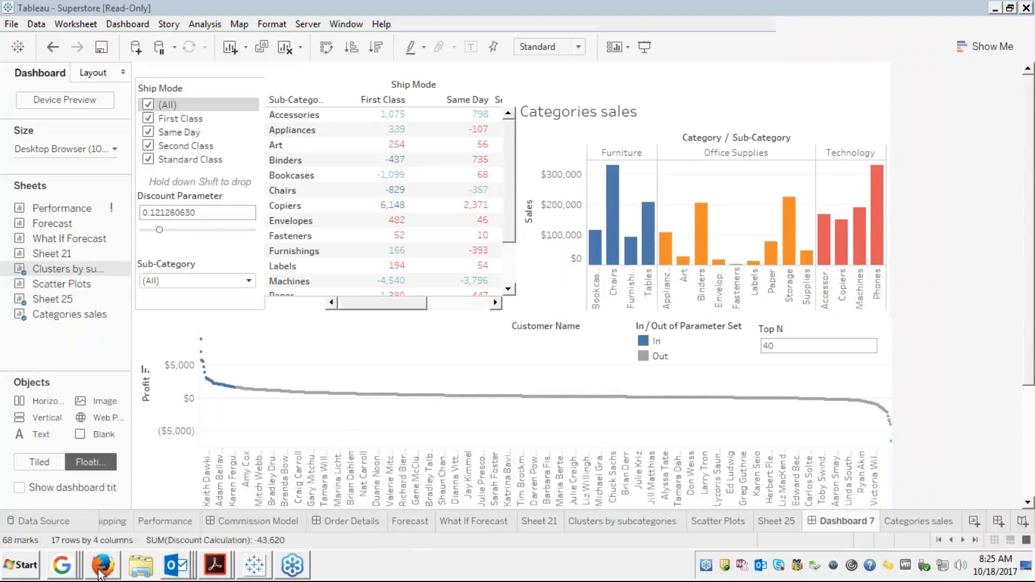
View the Module 5 slides in Firefox at slide 20, Dashboard Layout - Containers, then return to Tableau
mouse_move(103, 576)
click(111, 571)
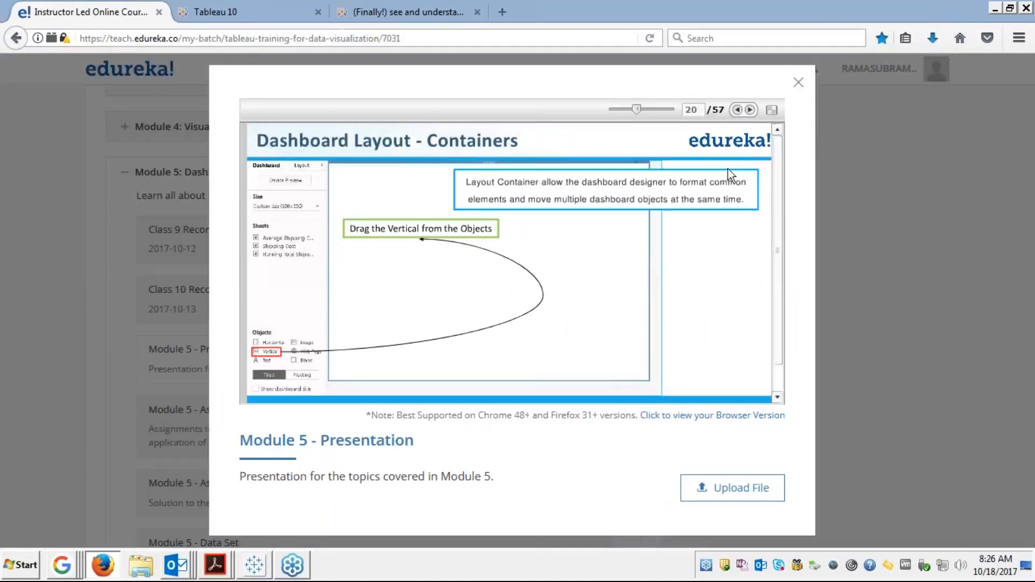
click(772, 110)
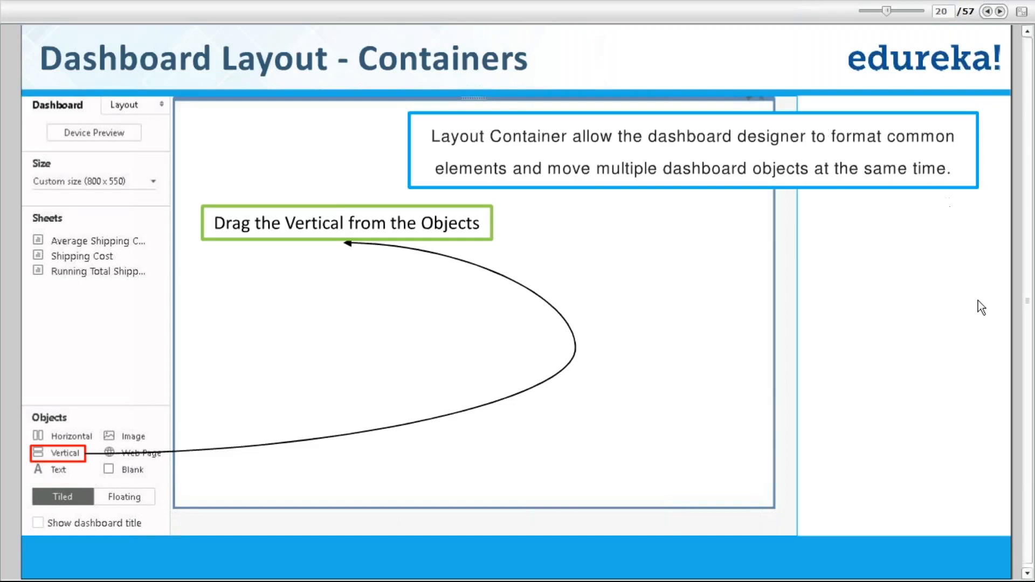
key(Escape)
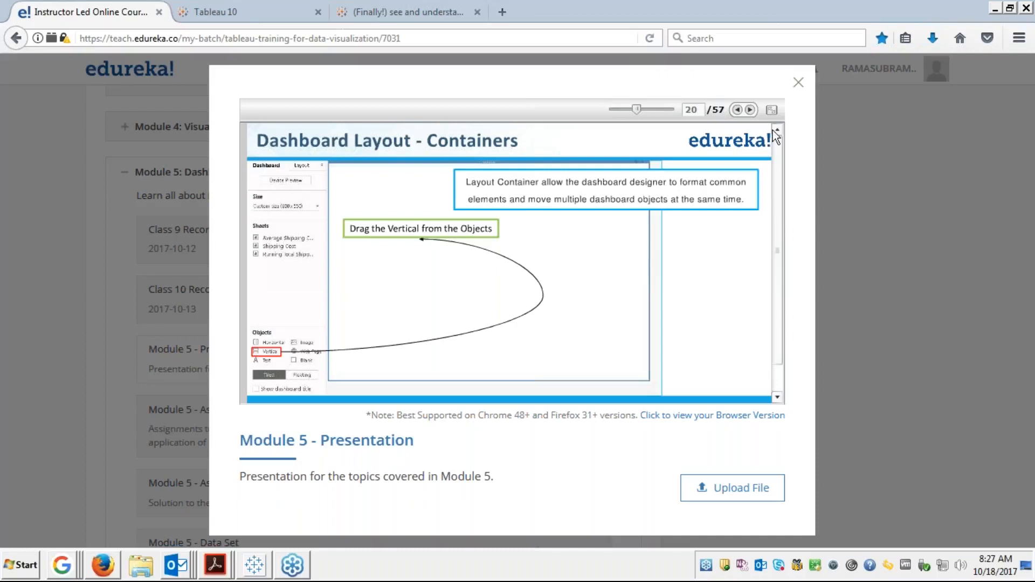
click(258, 566)
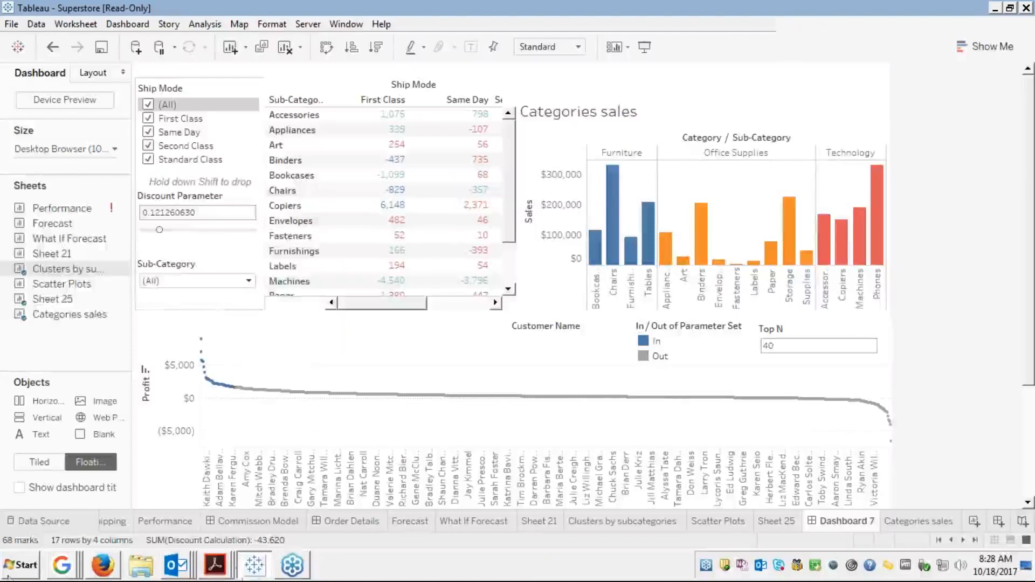
Launch a second Tableau 10.1 instance from the Start menu to get a new Book2 window
click(20, 569)
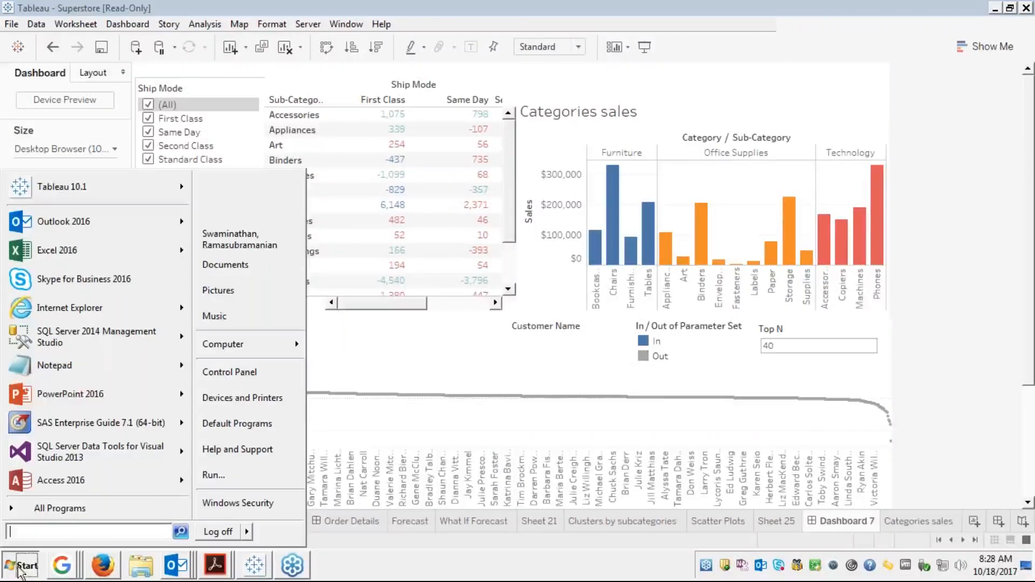
click(79, 188)
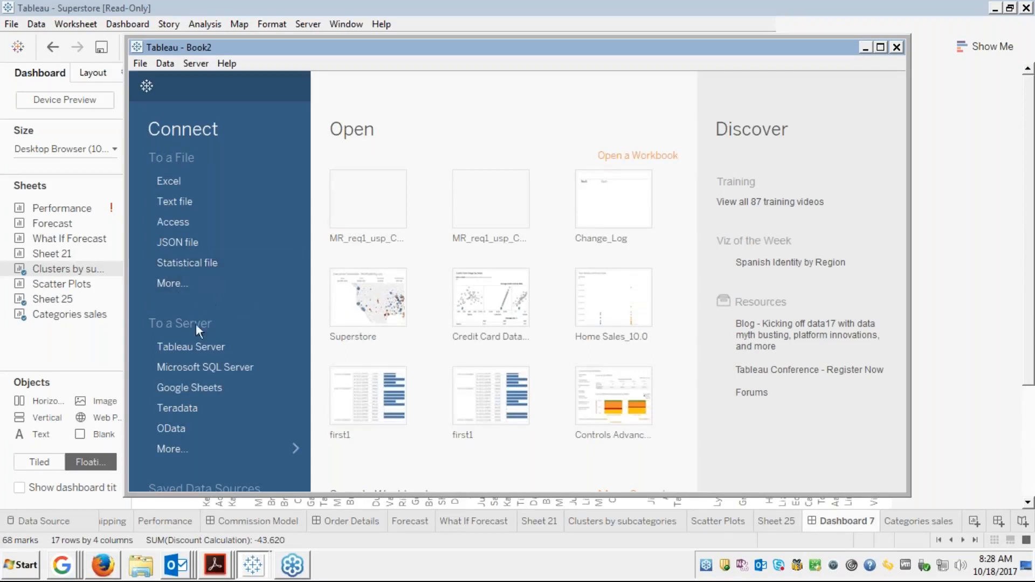
Connect Book2 to Microsoft SQL Server CPVWD00A0013\PRODUCTION,11001 and sign in
click(168, 448)
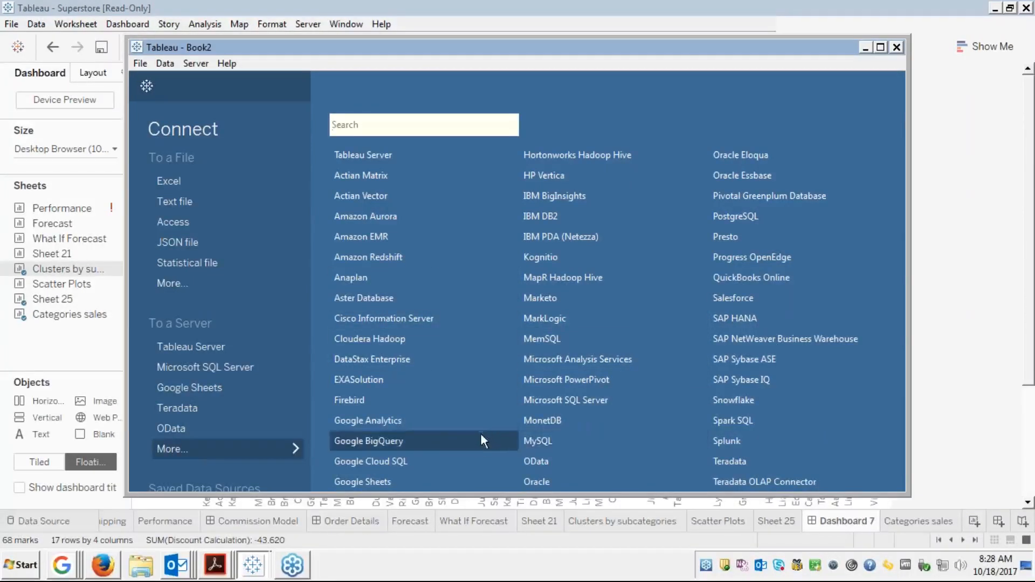
key(Down)
key(Down)
key(Down)
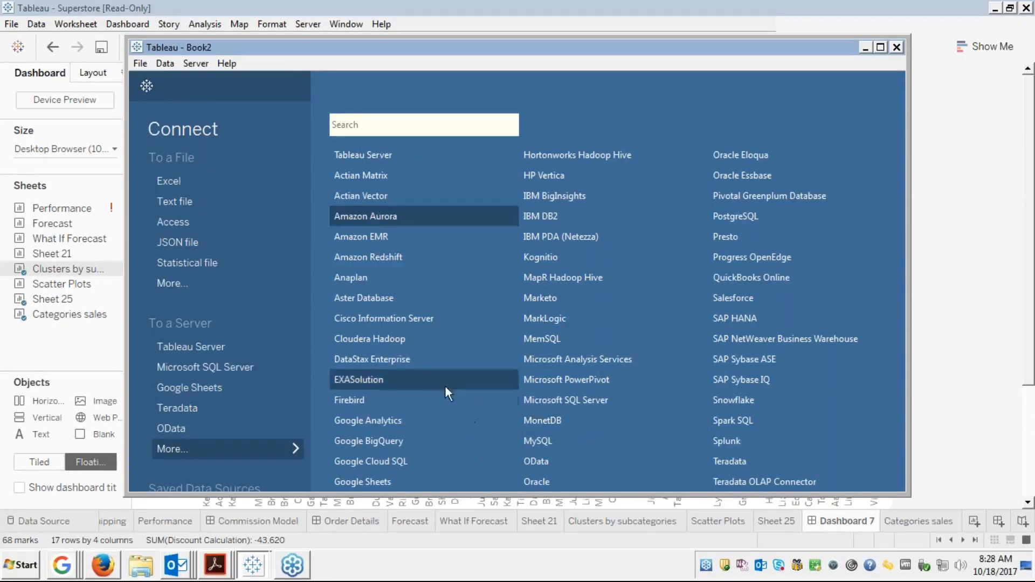
click(227, 367)
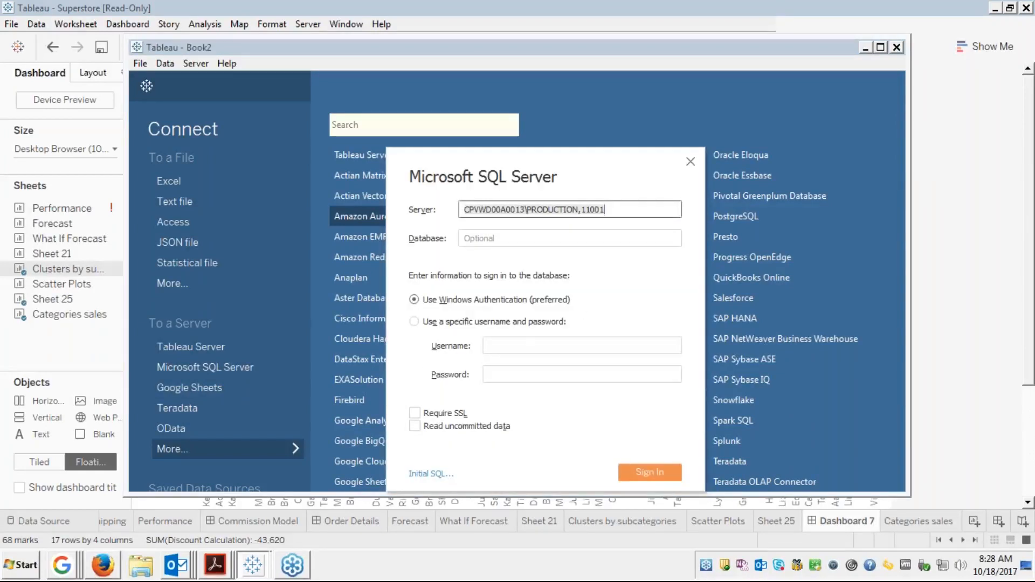
click(613, 208)
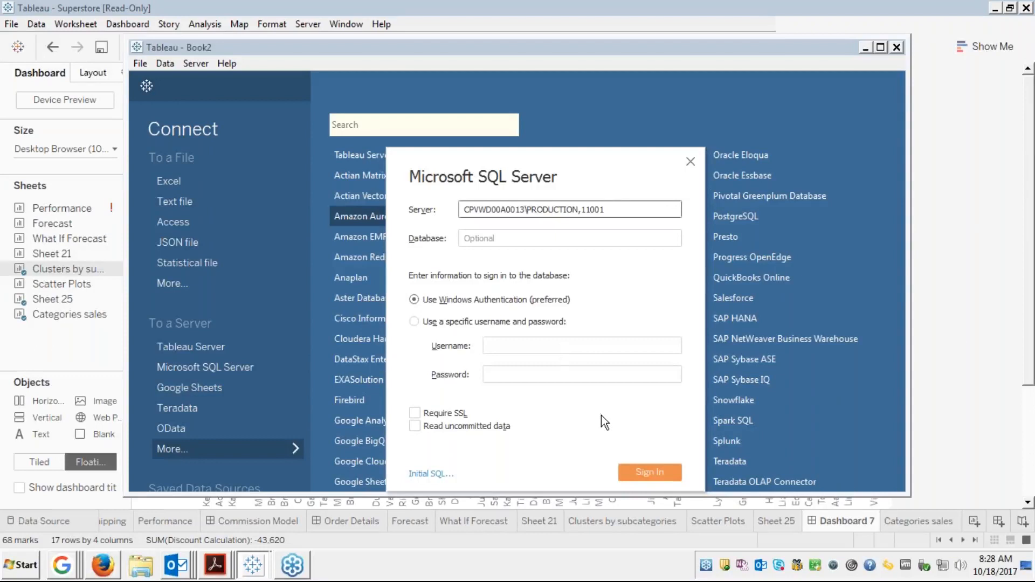
click(632, 473)
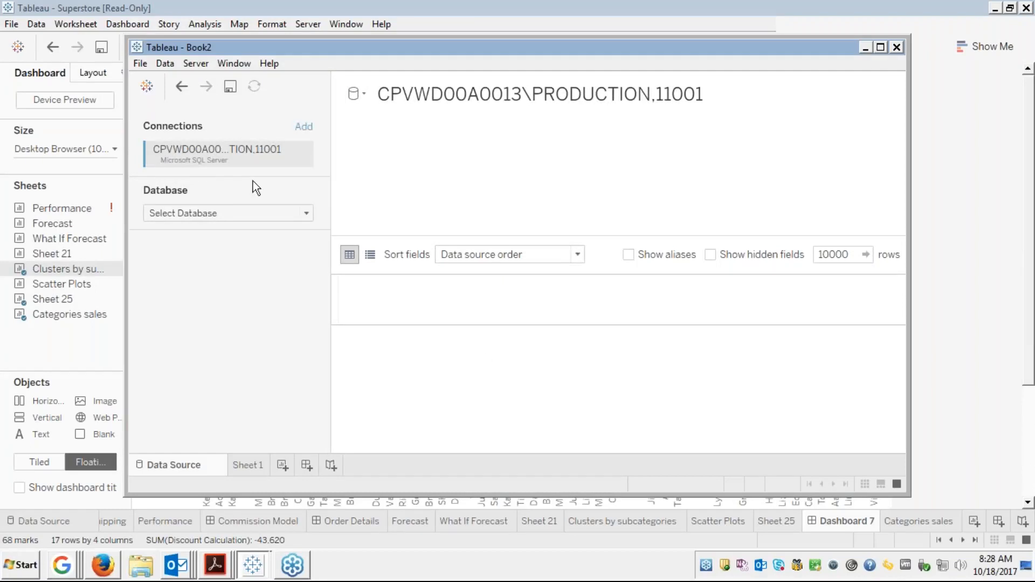
Select the ORIS_VODS database, then search its stored procedures for 'ram' and clear the search
click(251, 209)
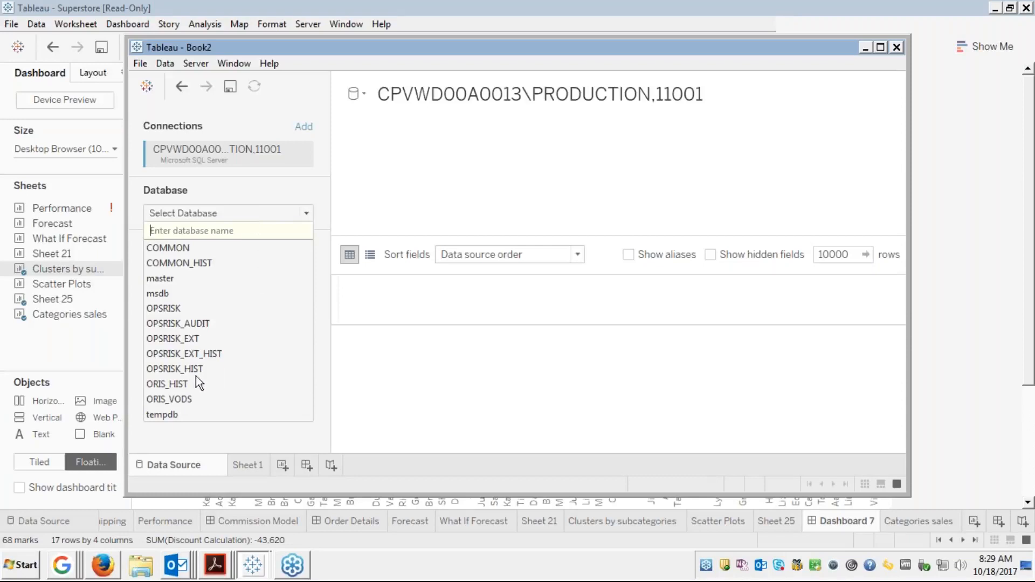
click(162, 400)
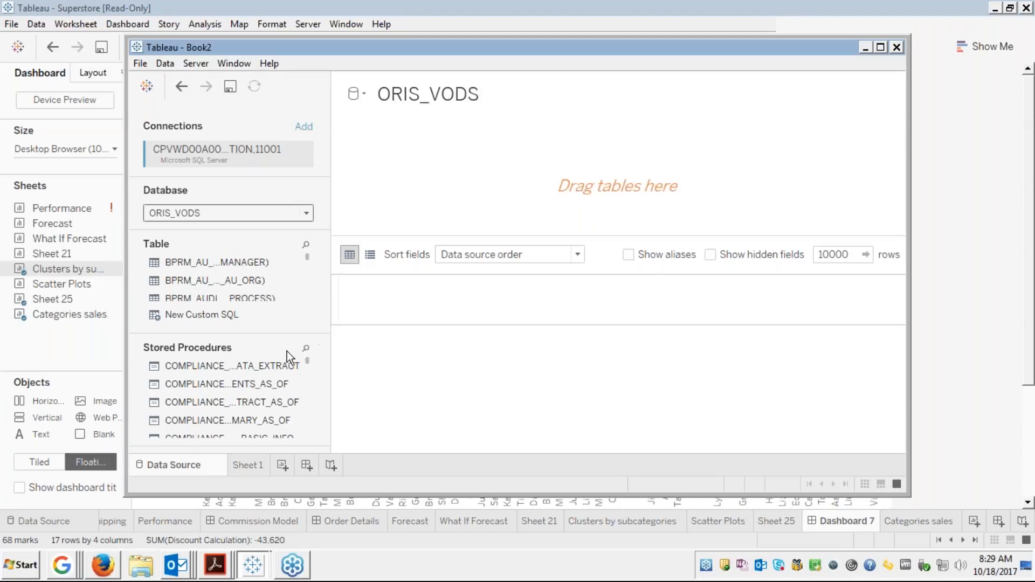
click(305, 349)
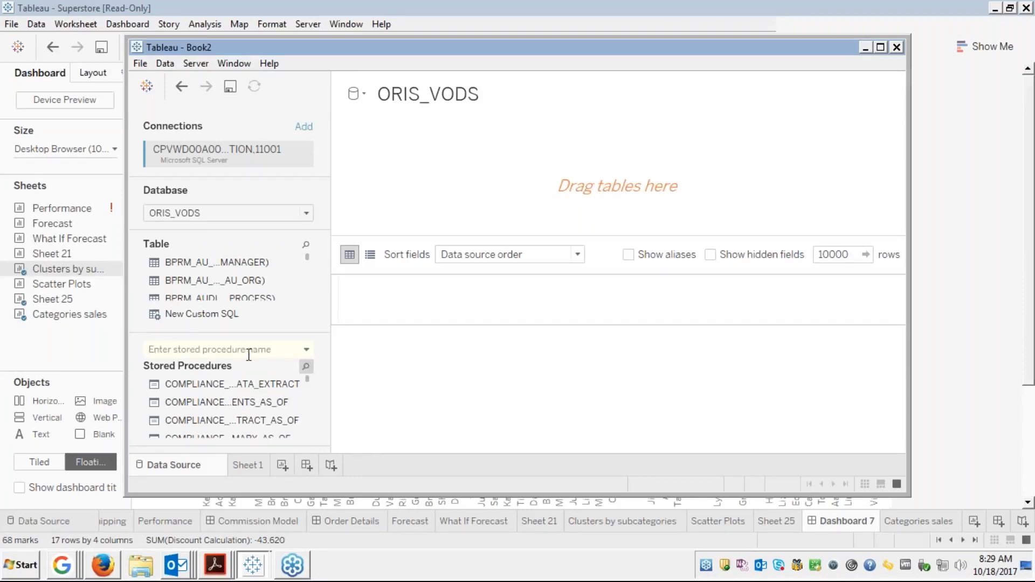
text(ram)
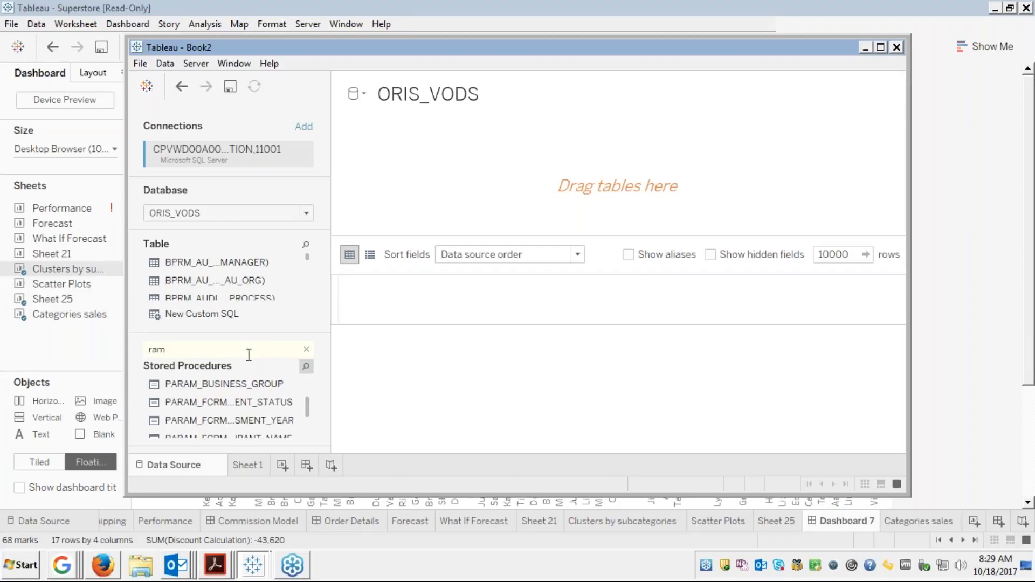
key(BackSpace)
key(BackSpace)
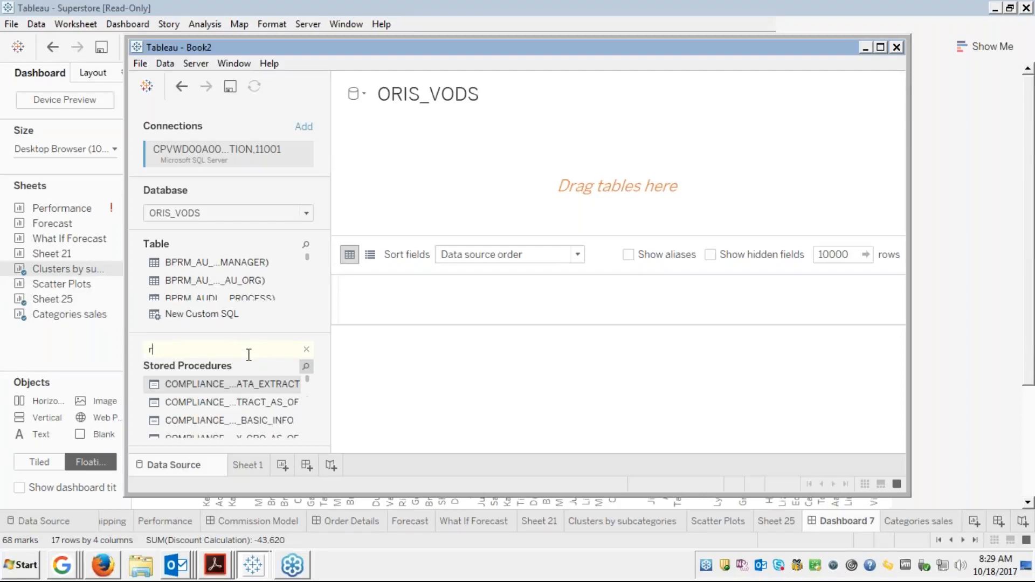
key(BackSpace)
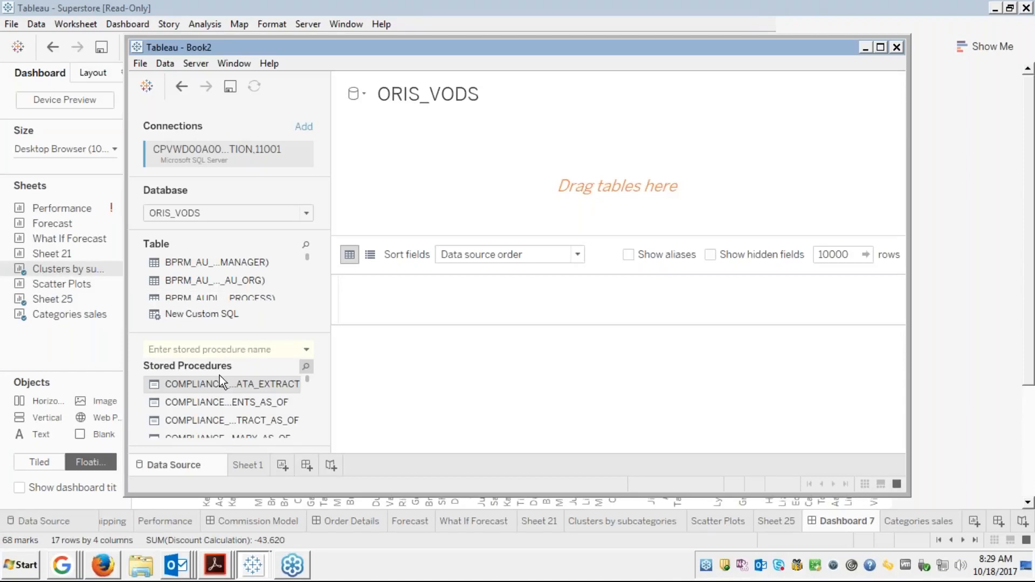
drag(229, 405, 483, 188)
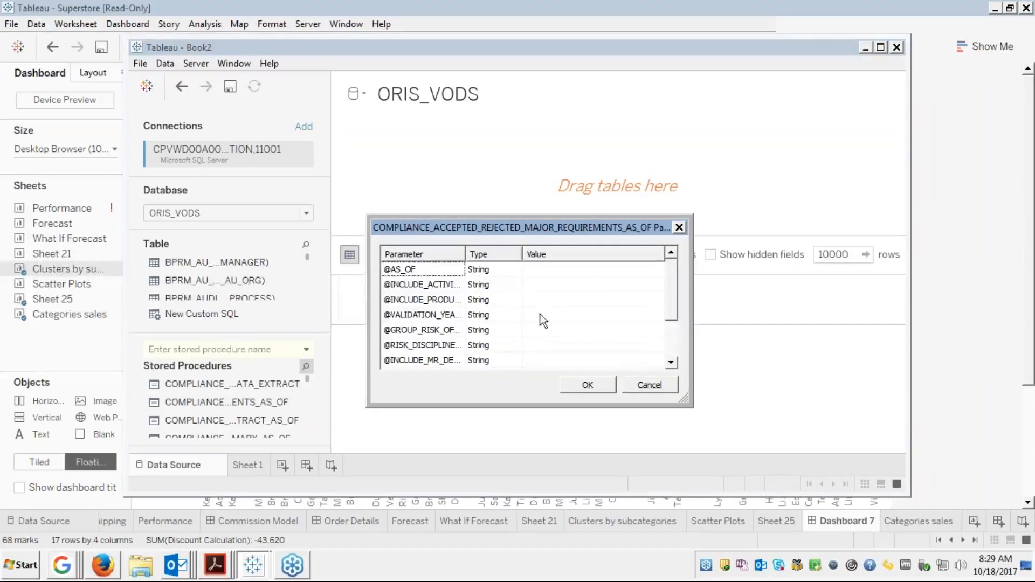
click(562, 267)
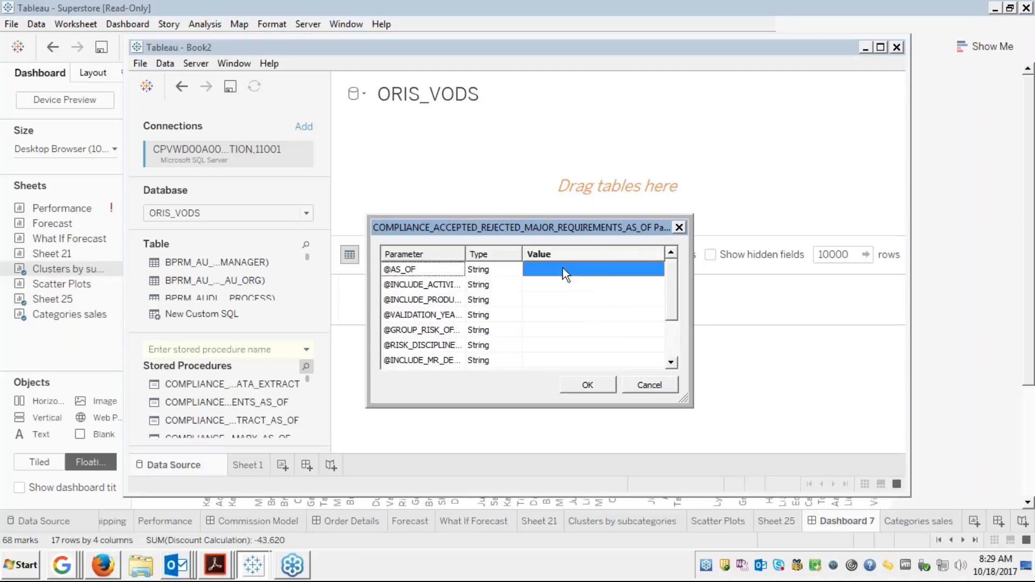
click(563, 268)
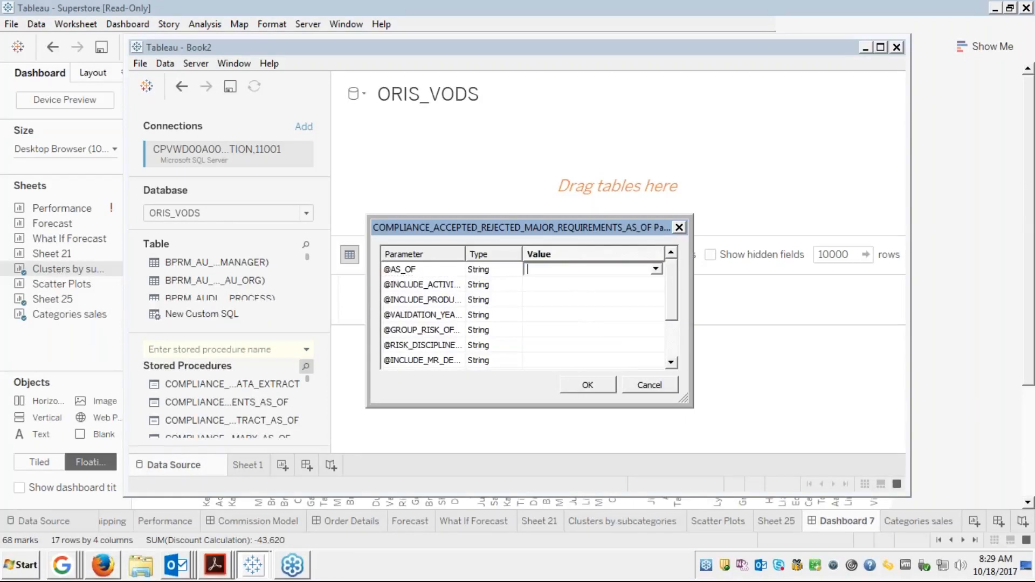
text(today)
click(664, 387)
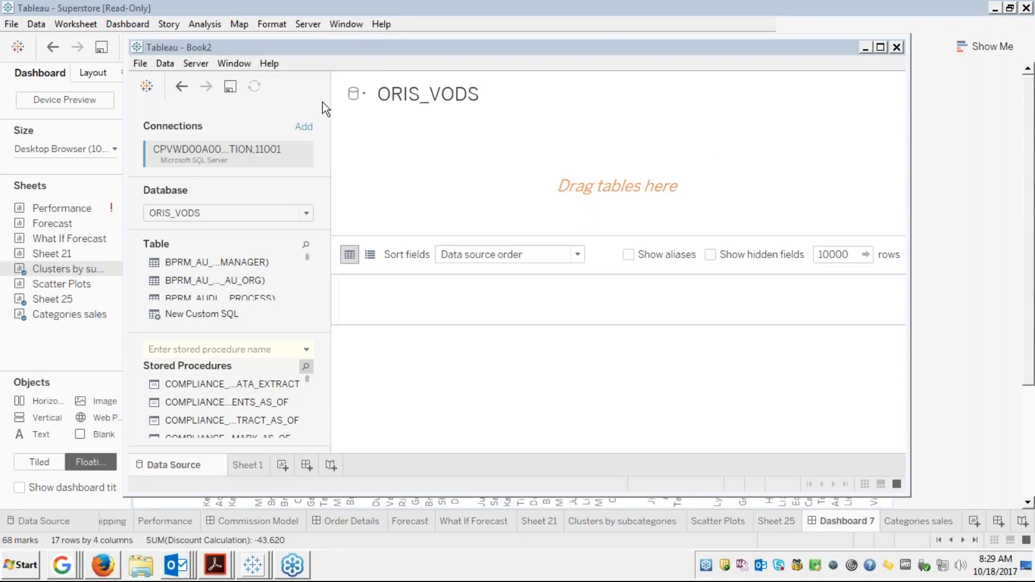
click(166, 63)
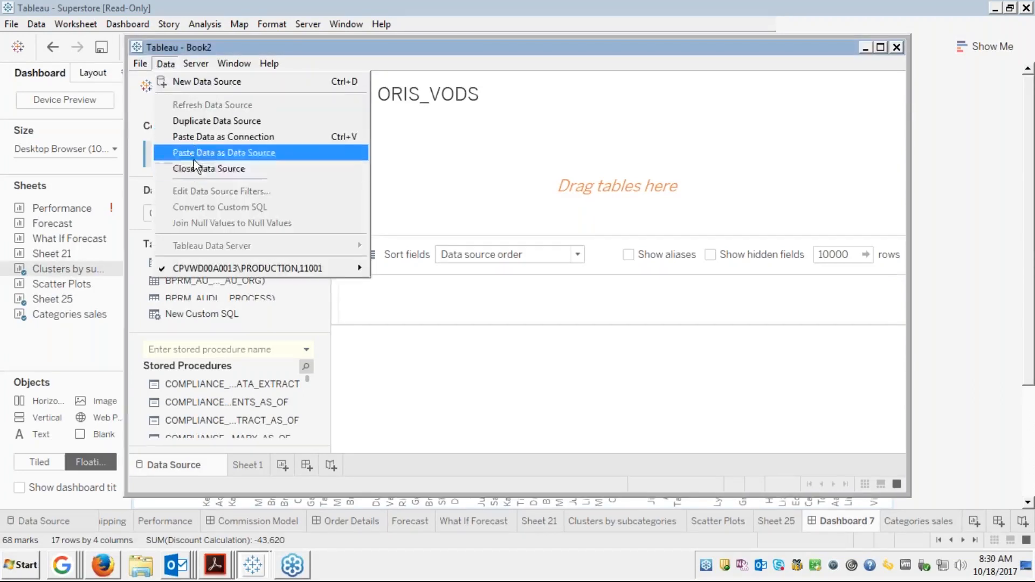
Close Book2 without saving and close the empty Book3 window, returning to the Superstore workbook
click(207, 158)
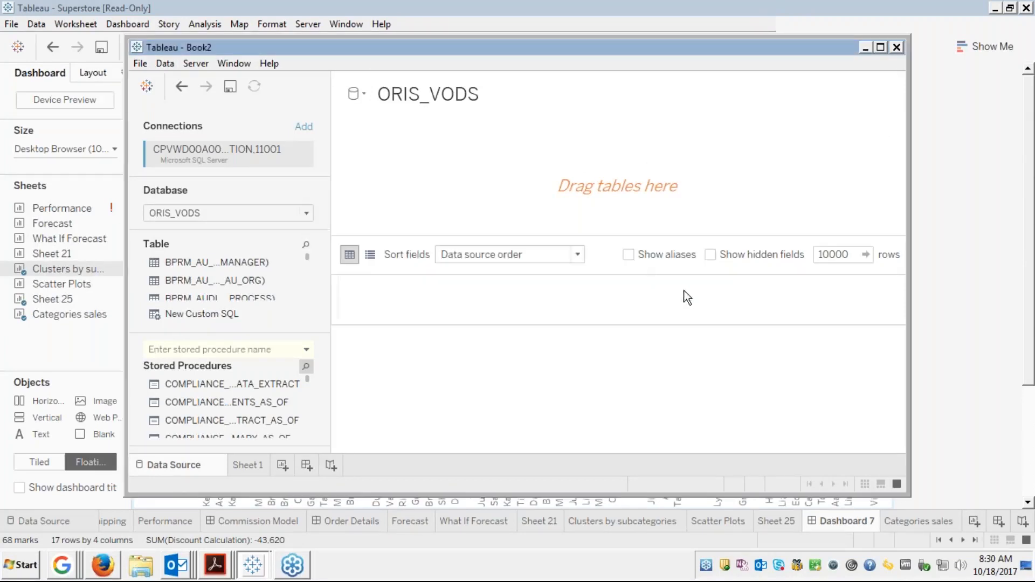
click(141, 63)
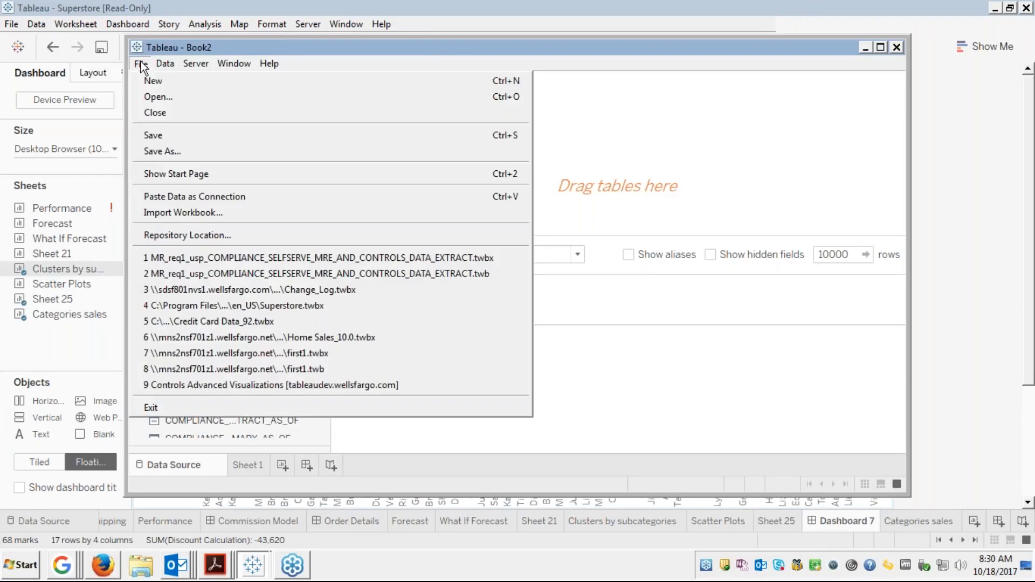
click(169, 112)
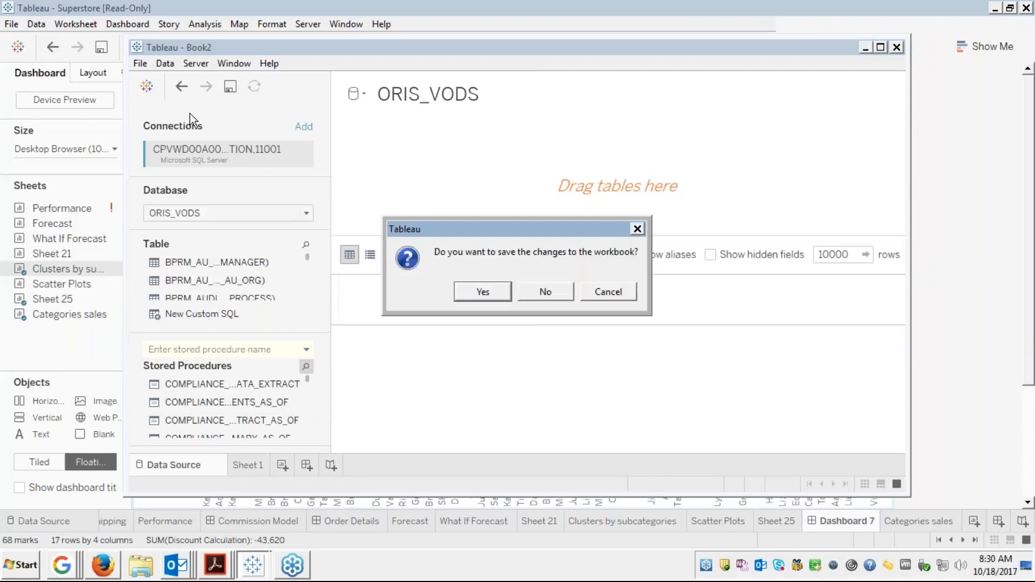
click(546, 292)
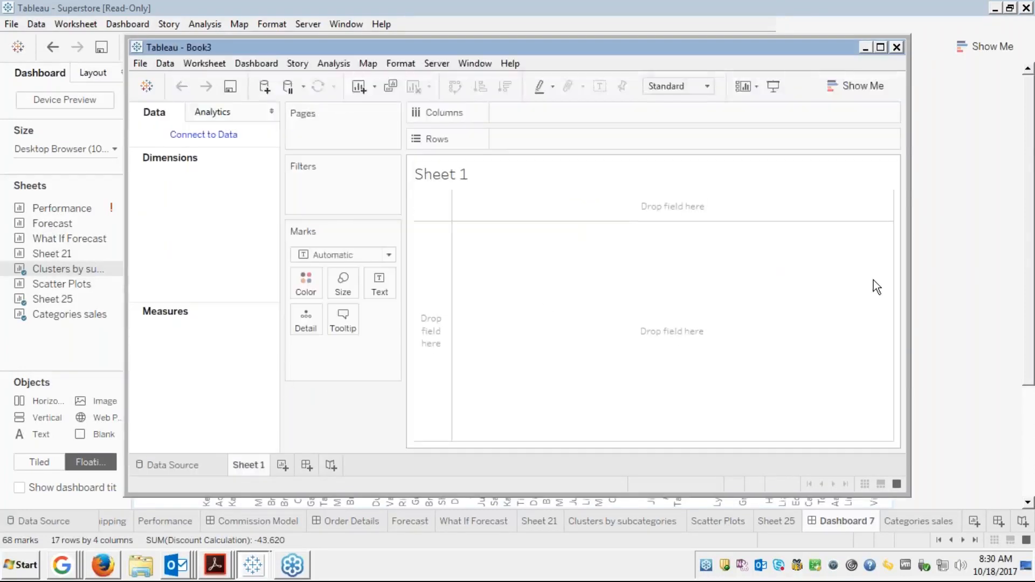
click(896, 48)
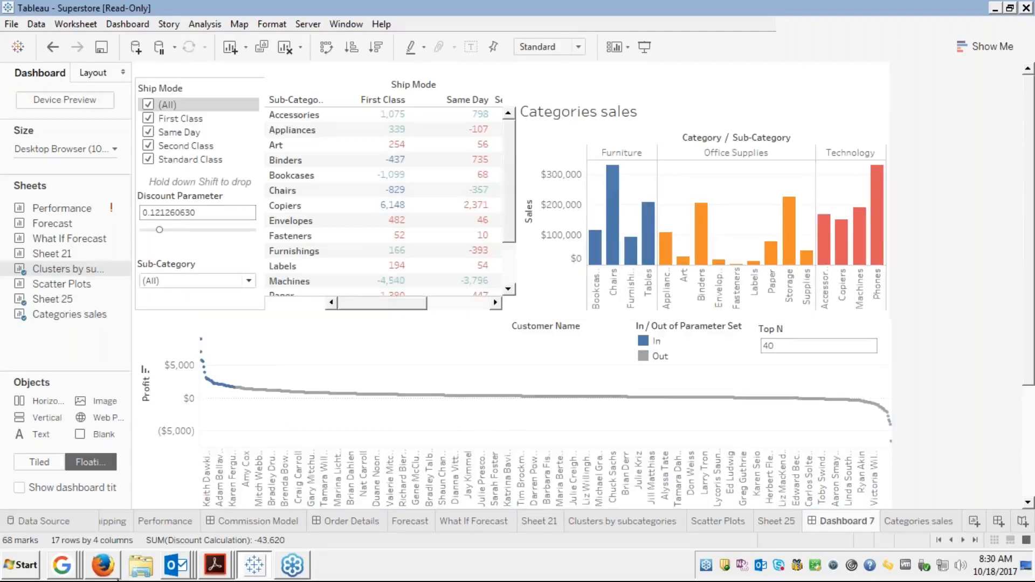
Show the Module 5 slides full screen in Firefox and advance to slide 24, Device Designer
click(112, 572)
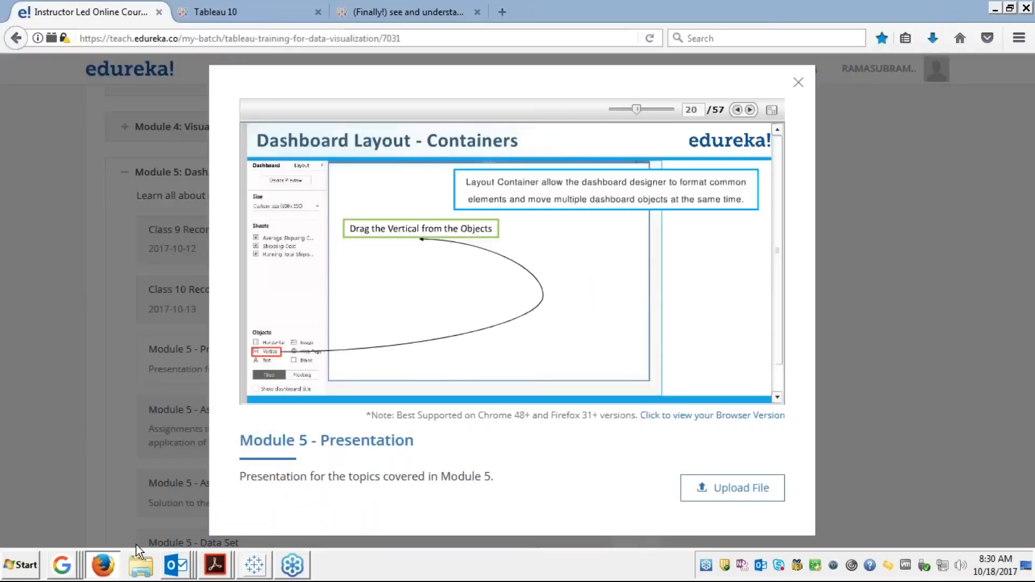
click(771, 111)
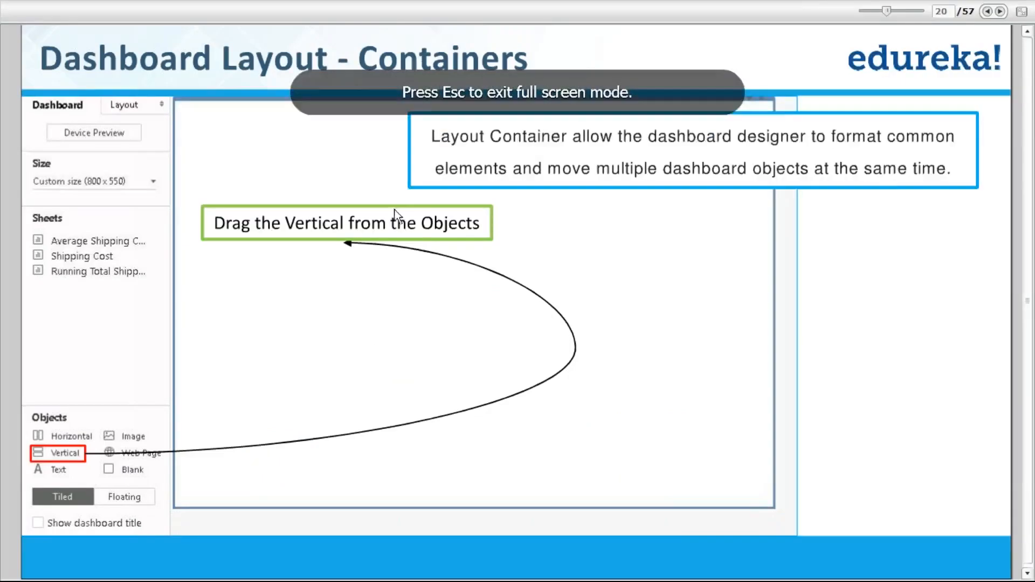
click(1002, 13)
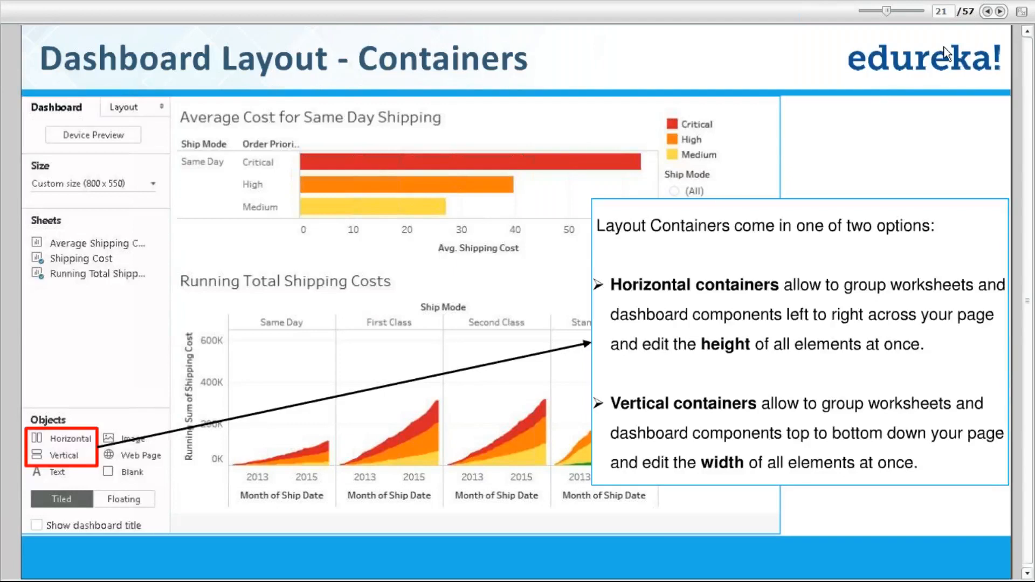
click(1000, 12)
click(1000, 11)
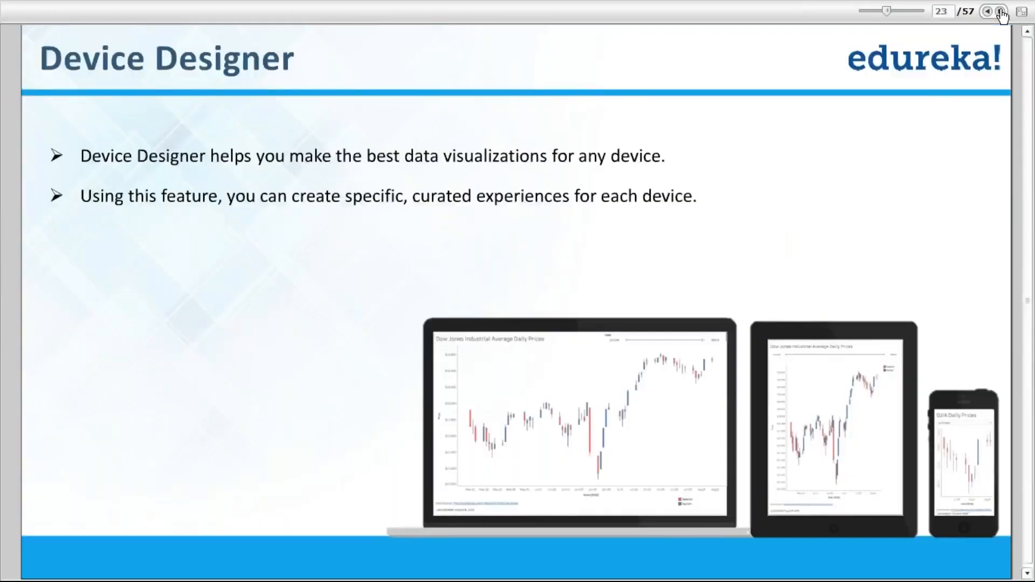
click(1001, 12)
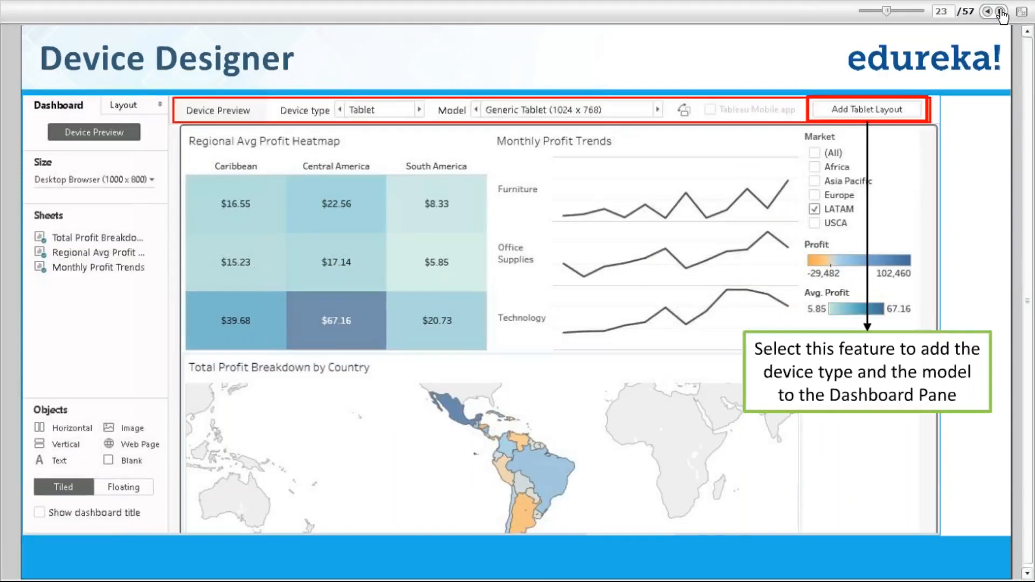
click(1001, 12)
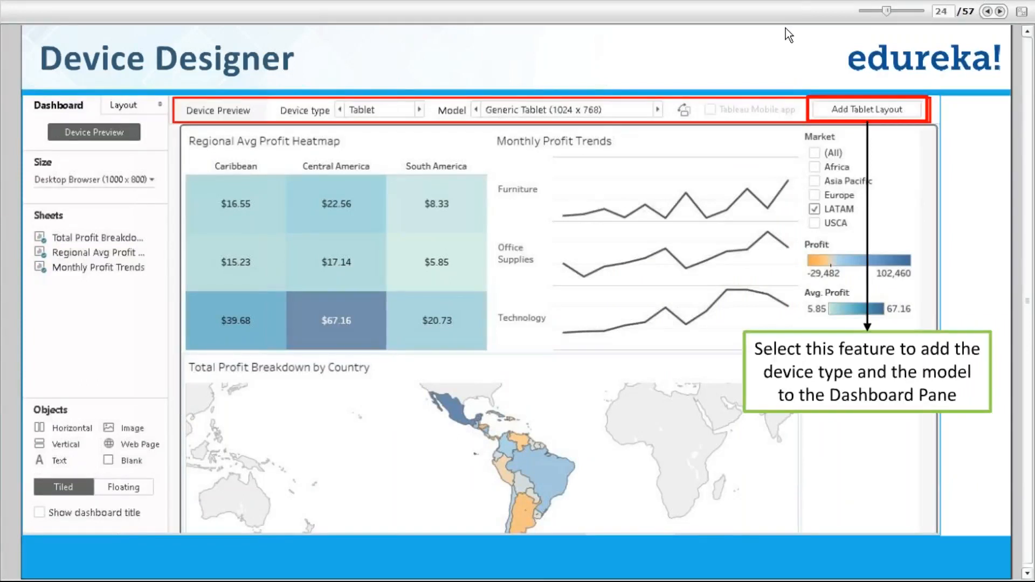
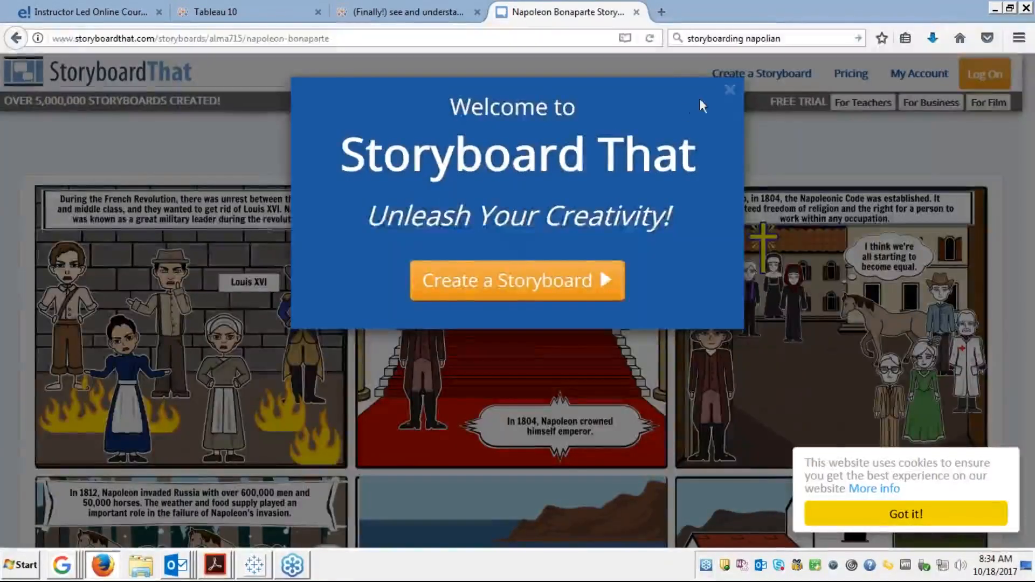
Dismiss the Storyboard That welcome pop-up and scroll through the Napoleon Bonaparte storyboard panels
click(729, 89)
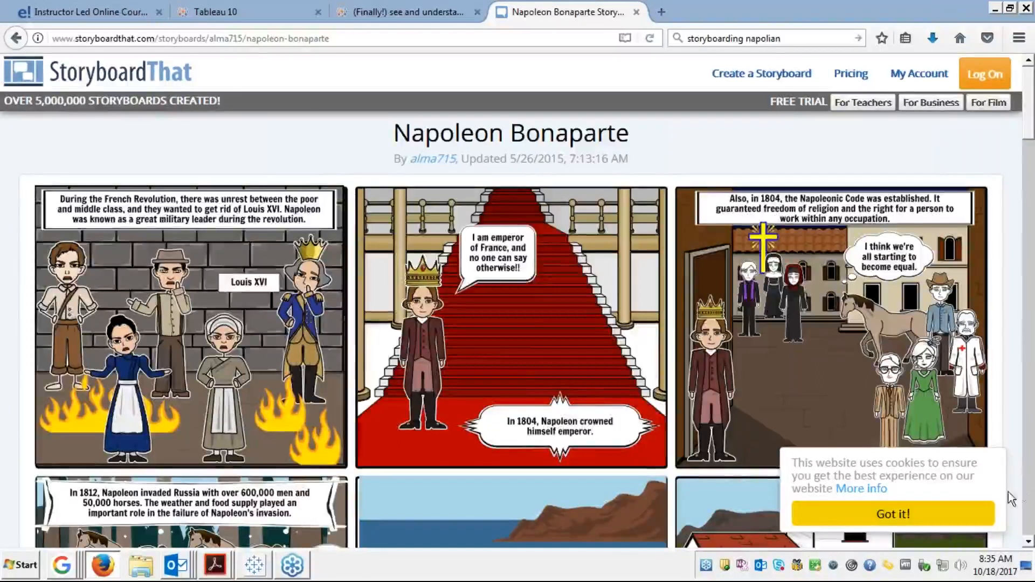
scroll(1028, 544, down, 3)
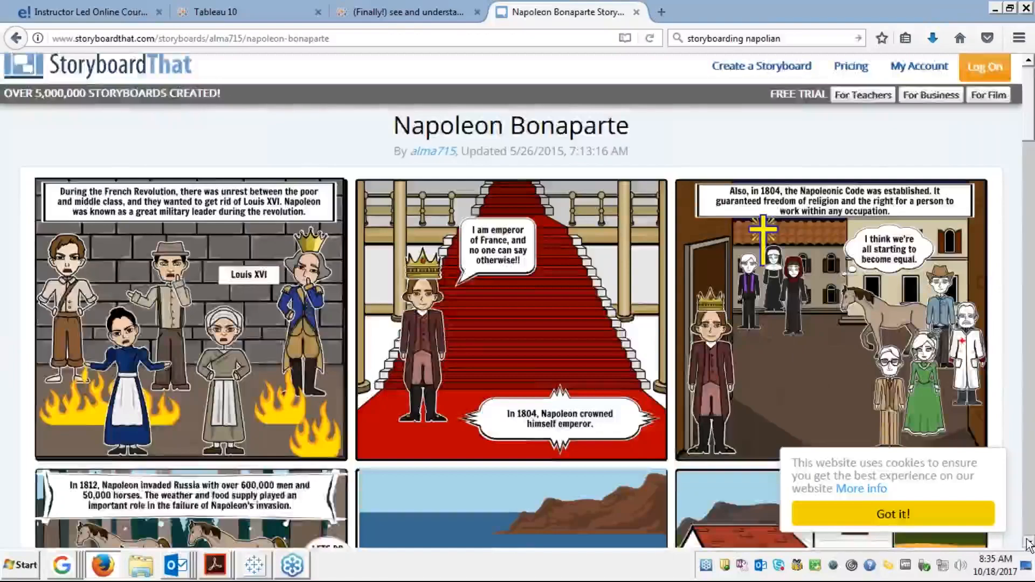
scroll(1029, 544, down, 2)
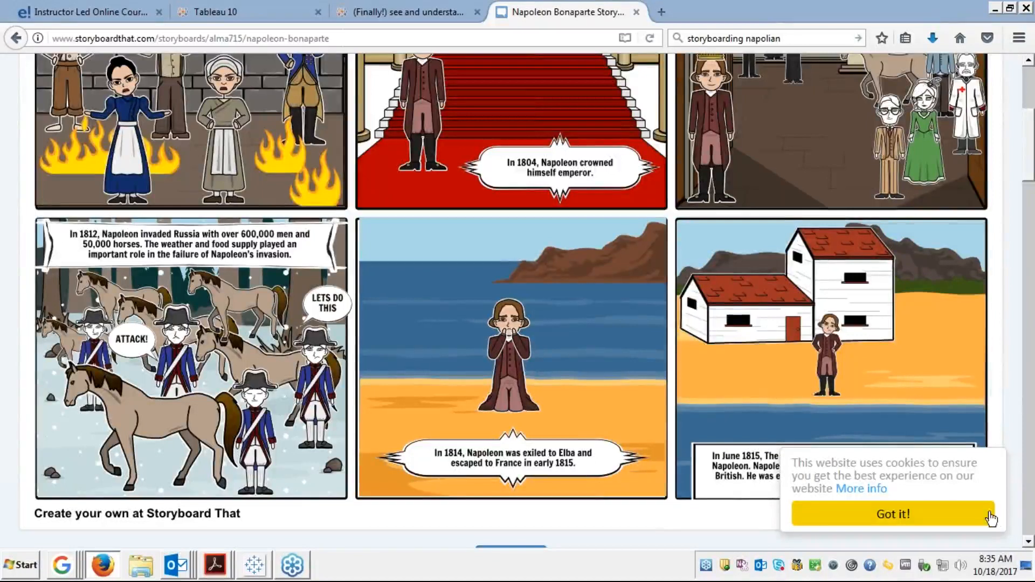
click(1029, 541)
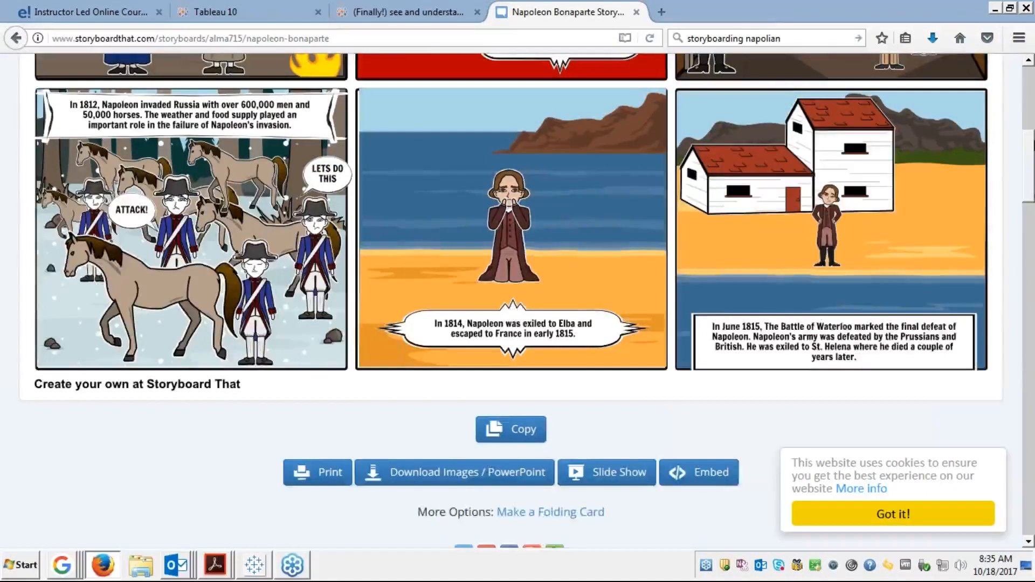
scroll(1027, 103, up, 1)
click(1028, 98)
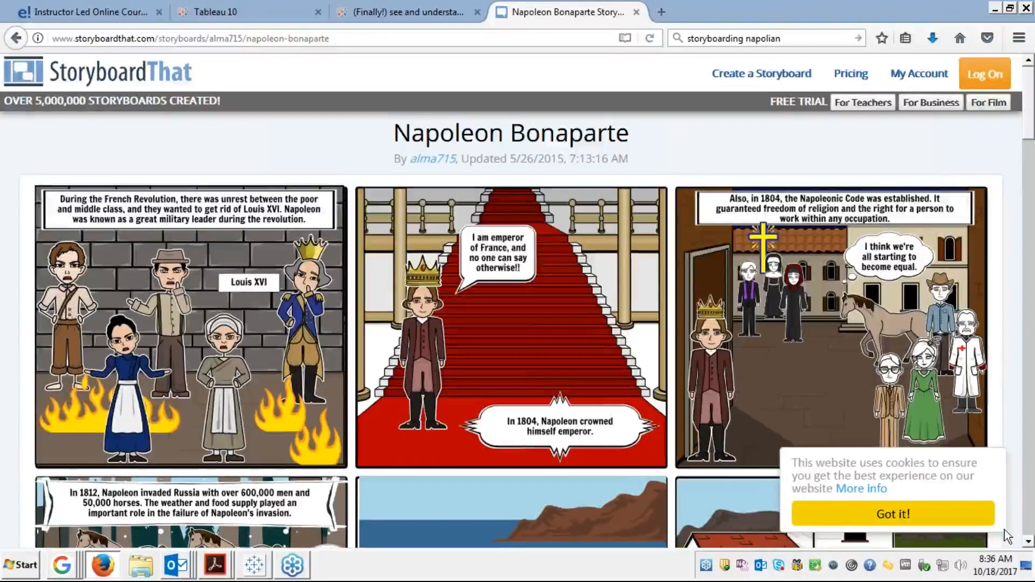
Scroll down to the Storyboard Text, back to the top, then return to the Tableau Superstore workbook
scroll(1029, 520, down, 1)
click(1029, 520)
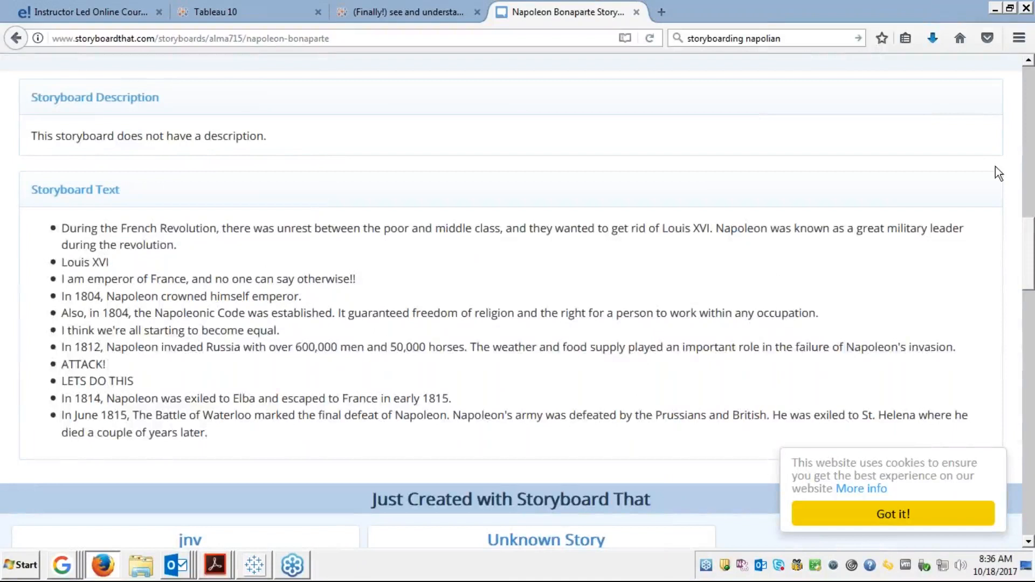
scroll(1030, 94, up, 1)
click(1030, 95)
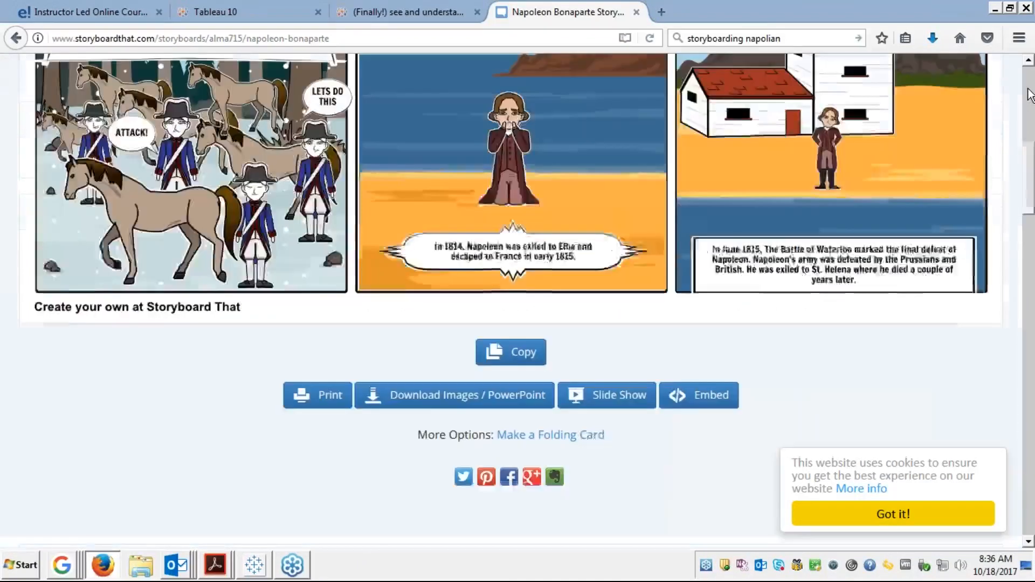
scroll(1029, 94, up, 1)
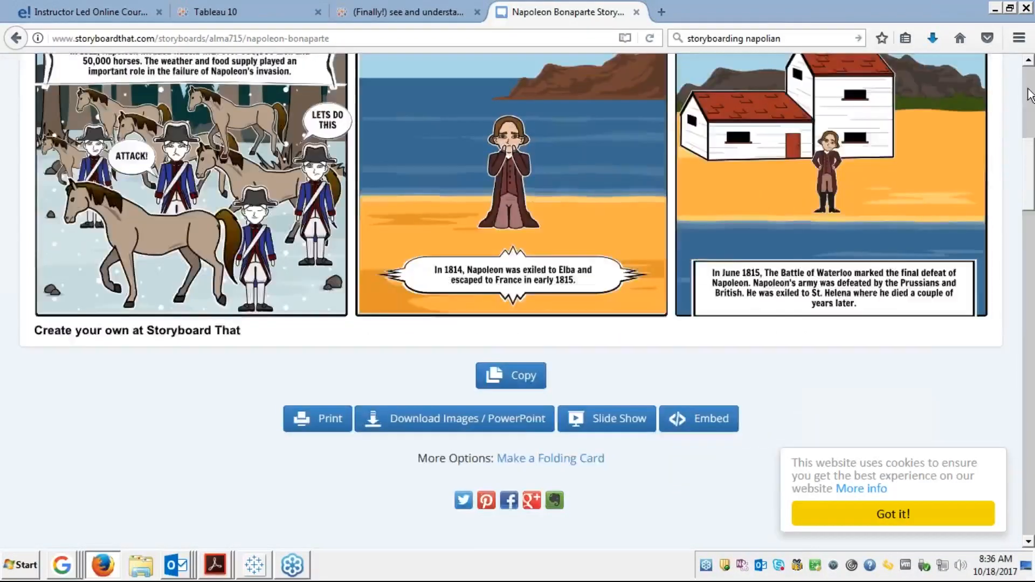
click(1030, 94)
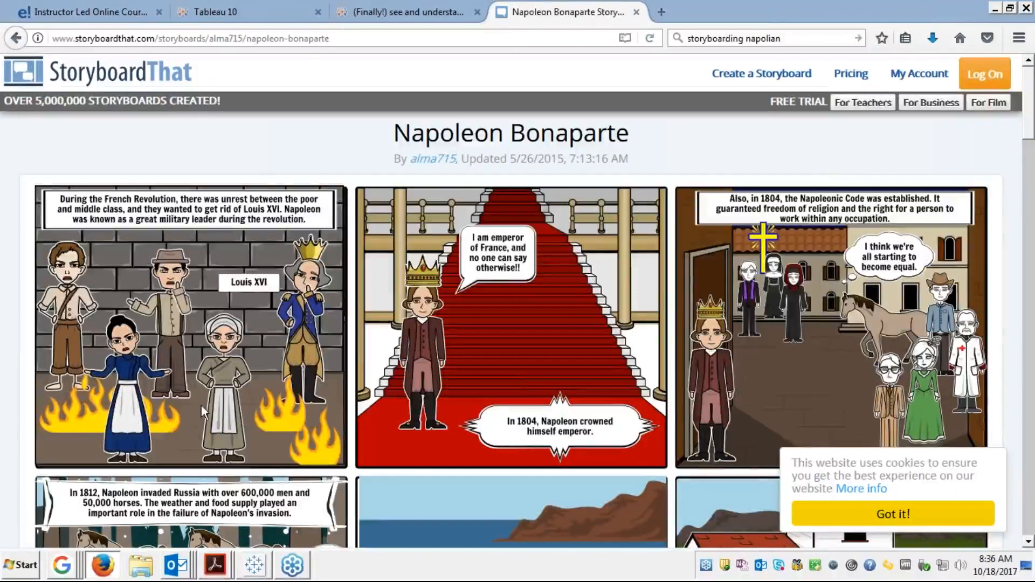
click(250, 565)
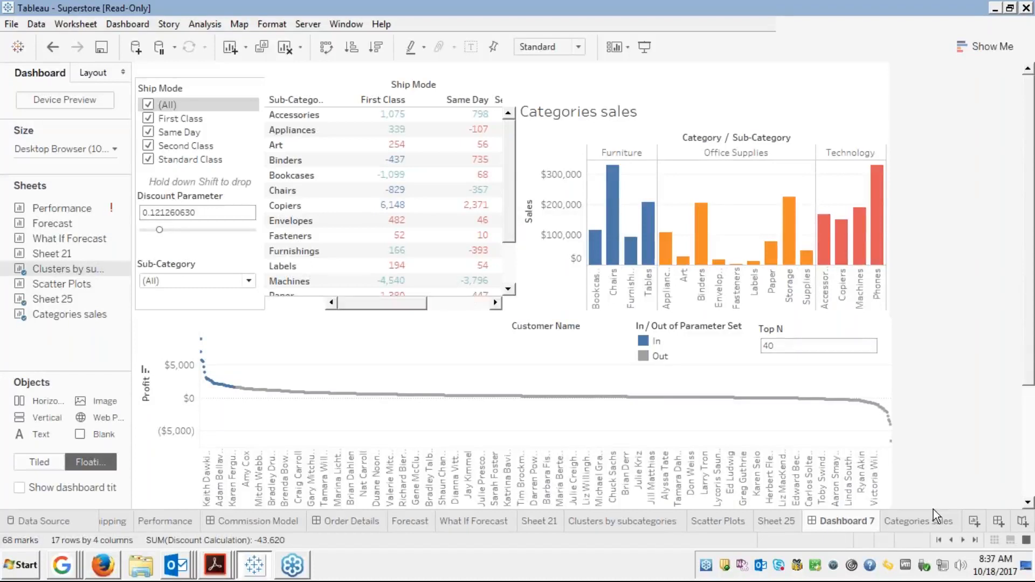
Add a new story, Story 1, to the Superstore workbook and open the Story menu
click(1023, 523)
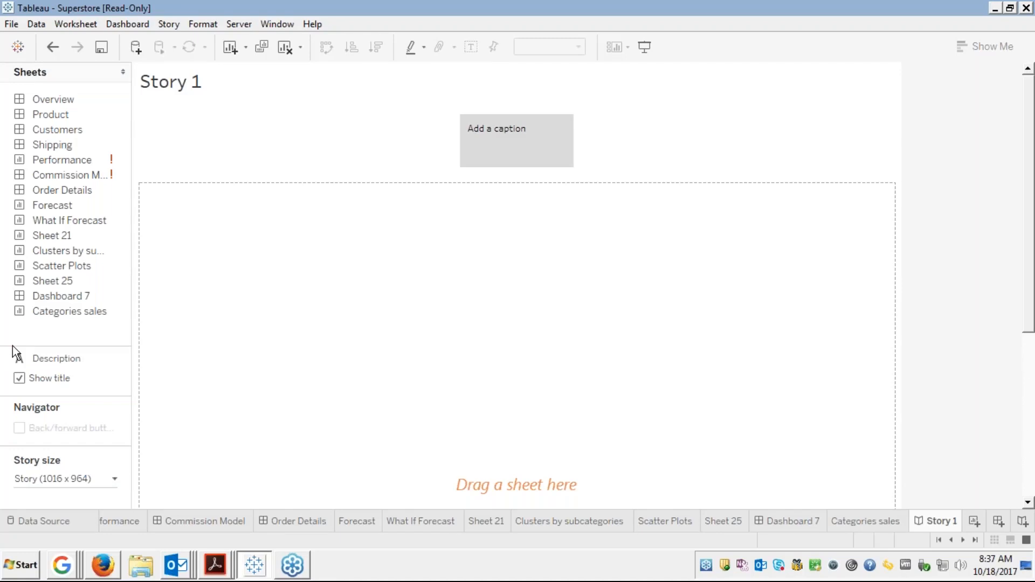
click(168, 24)
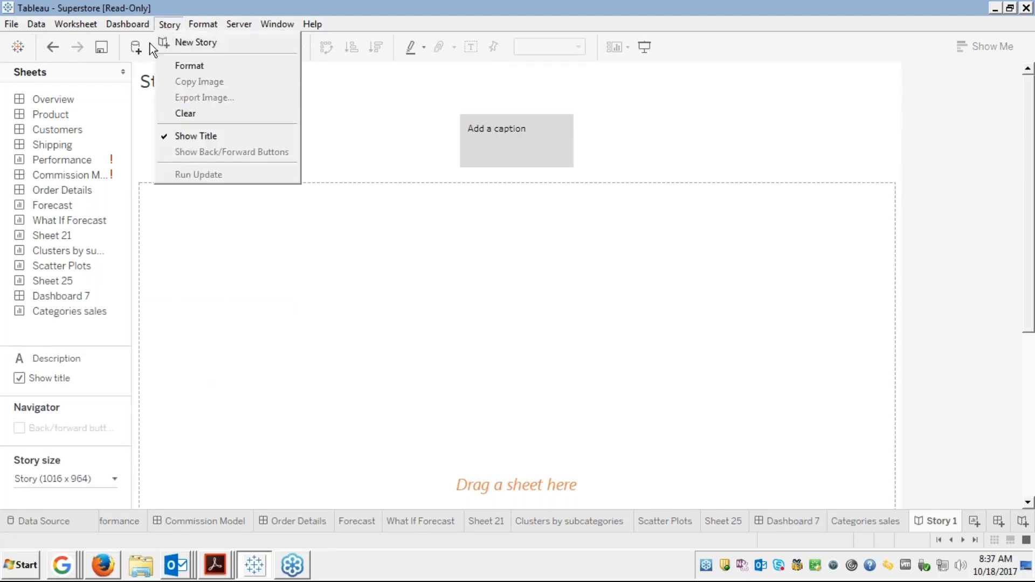
mouse_move(132, 26)
click(300, 240)
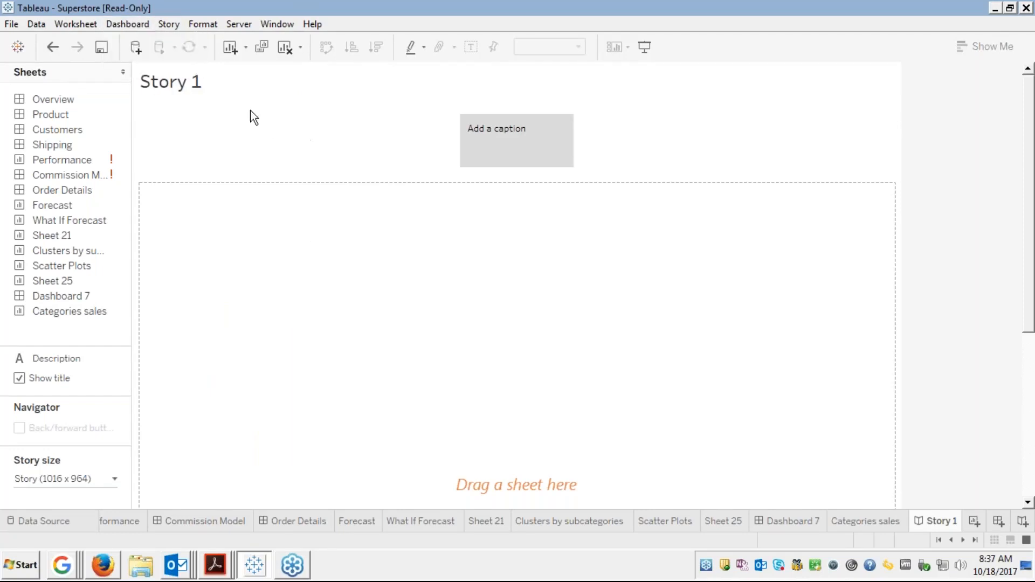
click(169, 25)
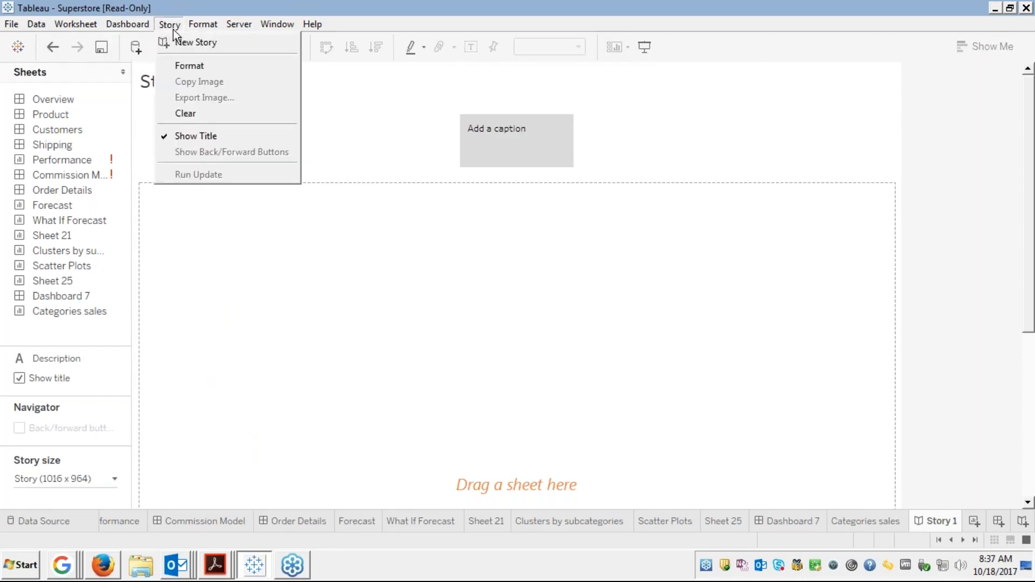
click(251, 218)
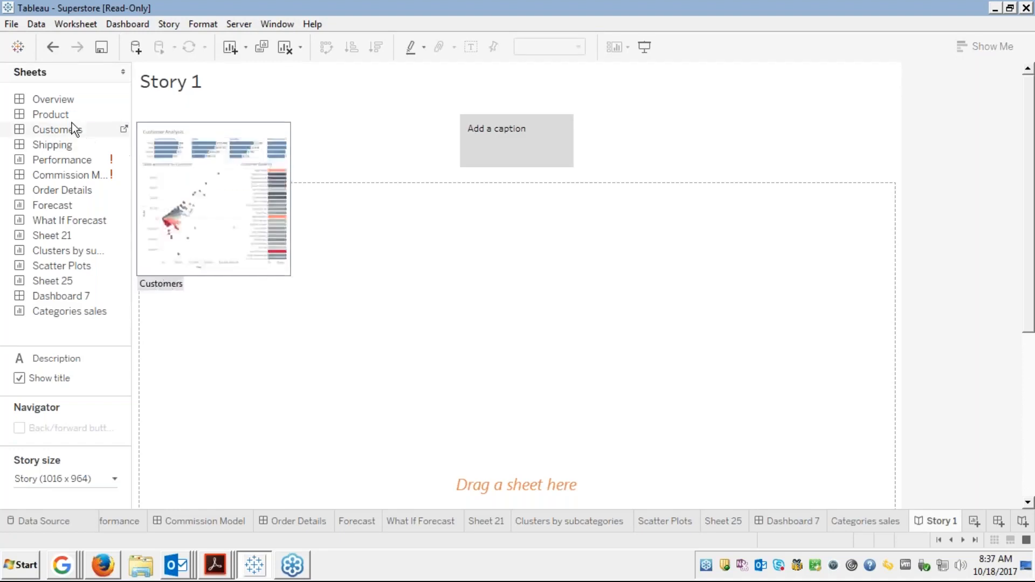
mouse_move(66, 116)
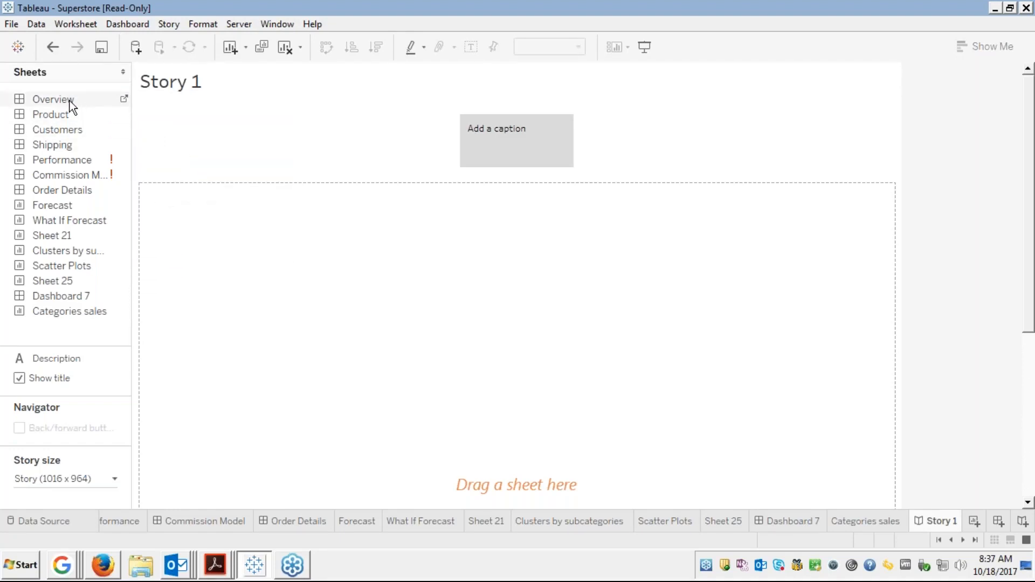
drag(70, 104, 102, 105)
mouse_move(101, 103)
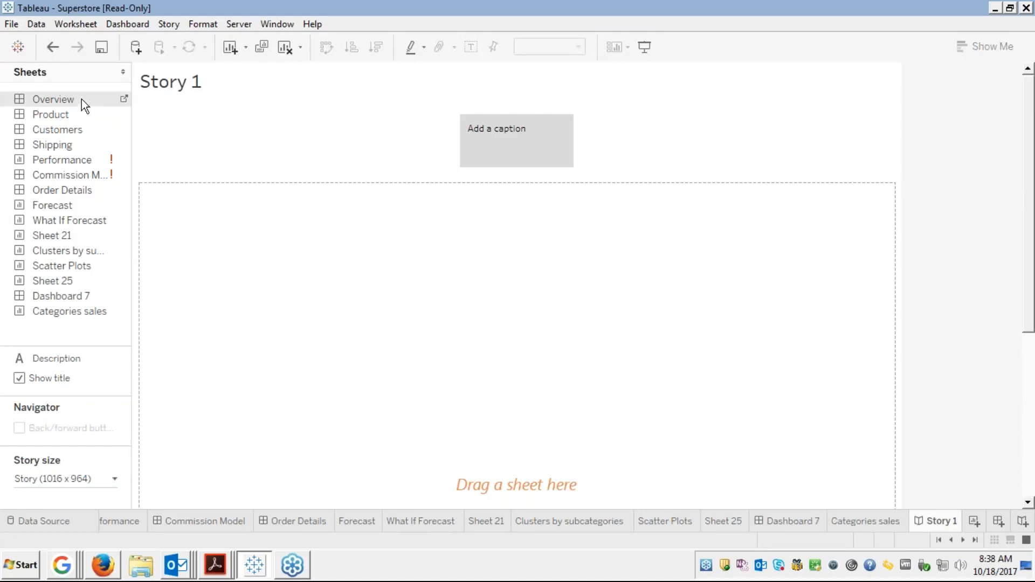
drag(108, 111, 149, 135)
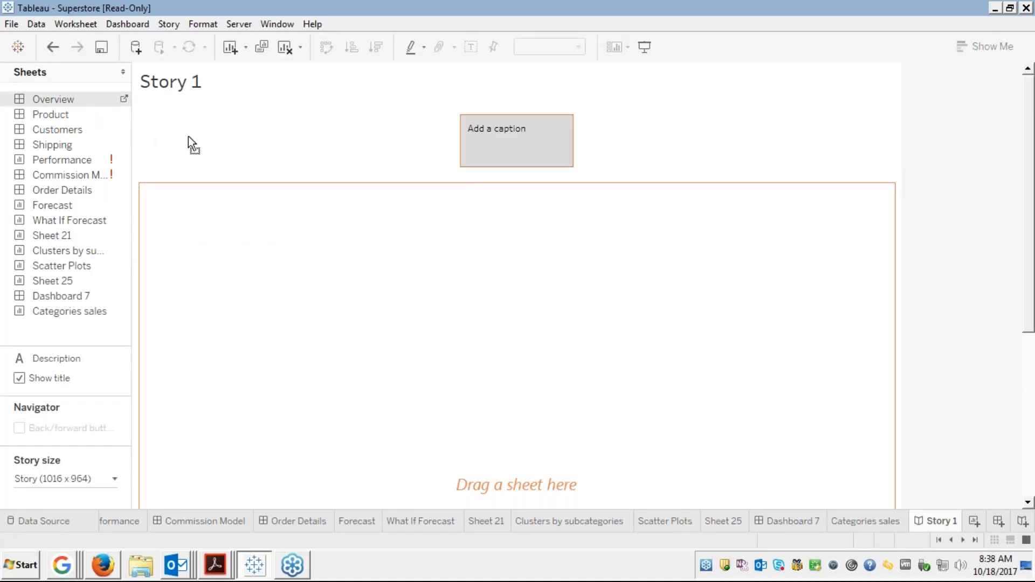
drag(418, 149, 492, 143)
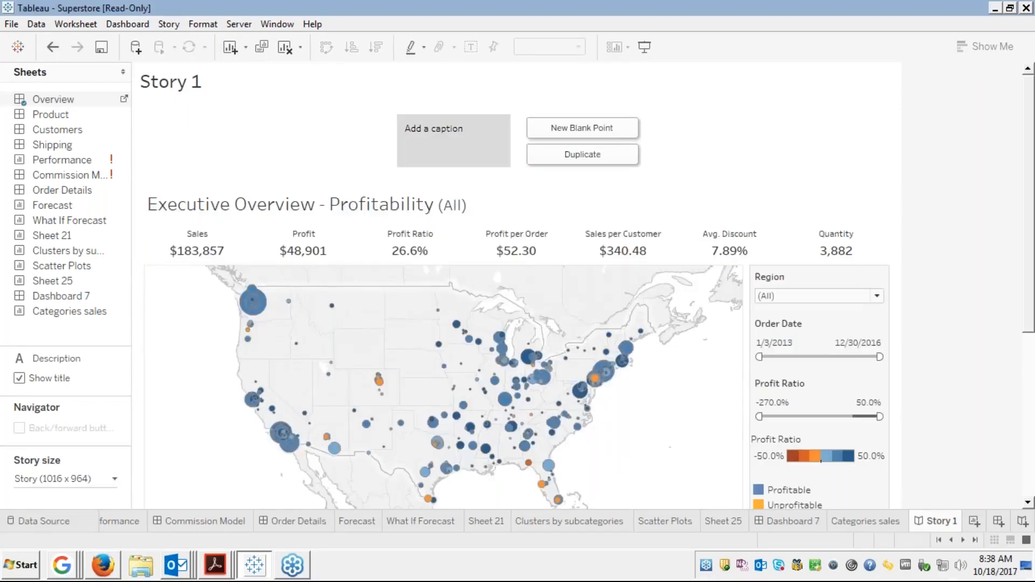
click(1028, 477)
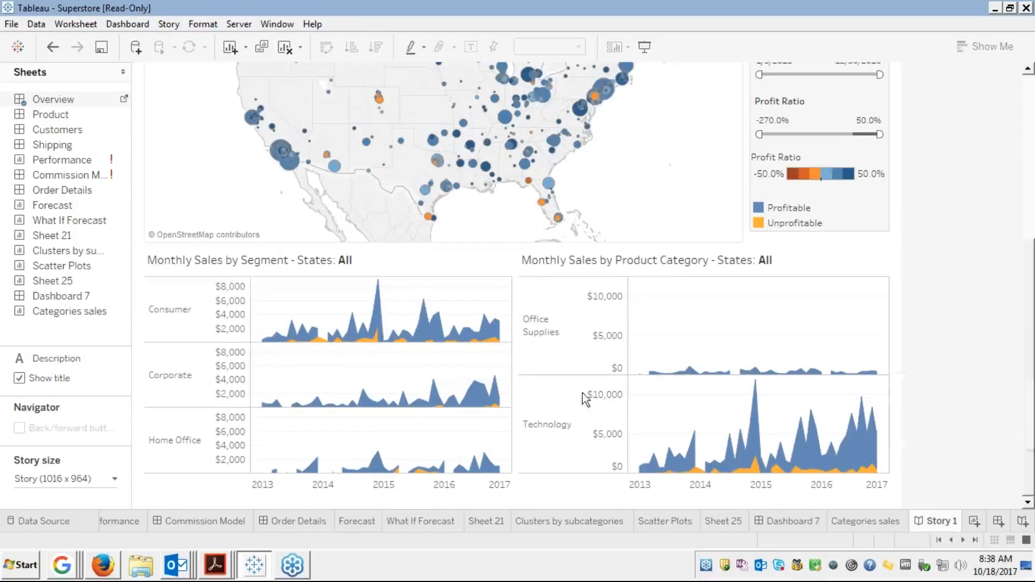
click(171, 315)
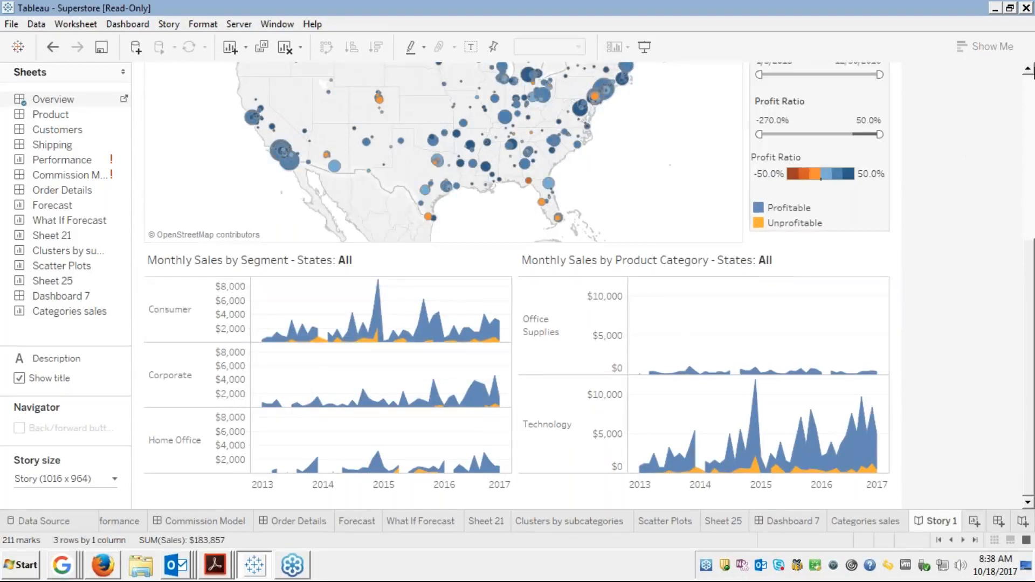
click(1030, 86)
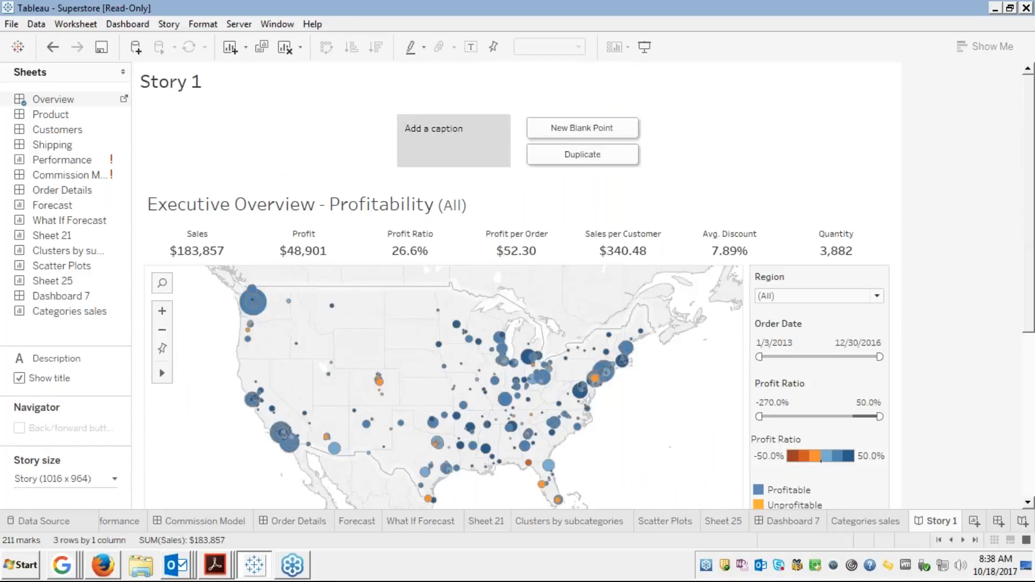
click(251, 301)
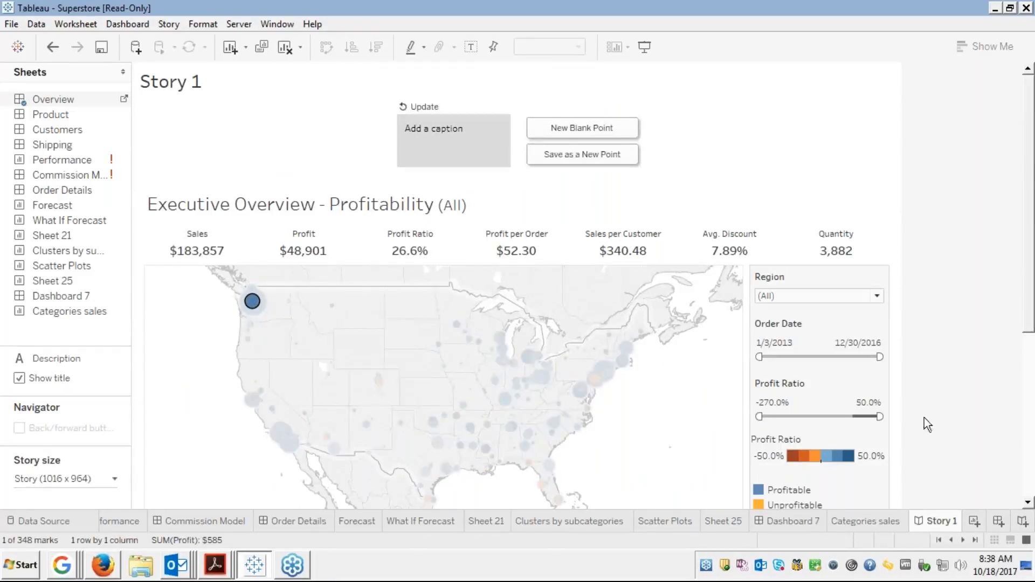
click(1027, 488)
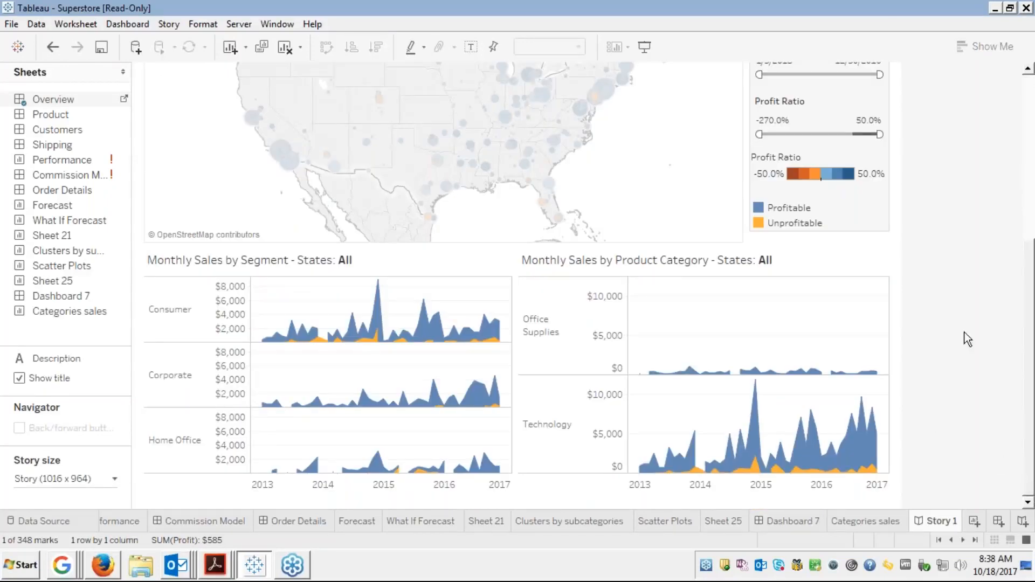
scroll(1001, 124, up, 5)
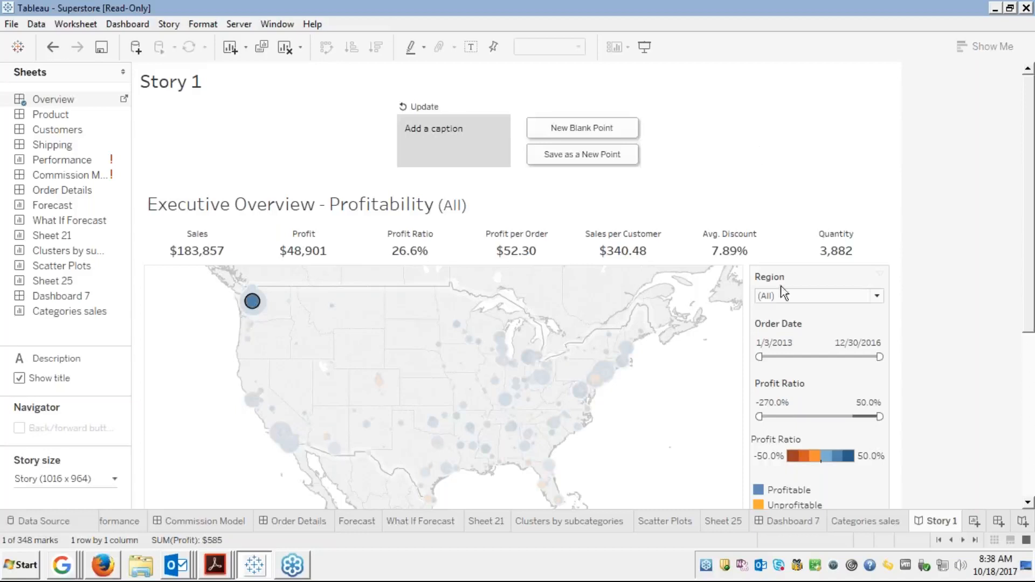
click(670, 417)
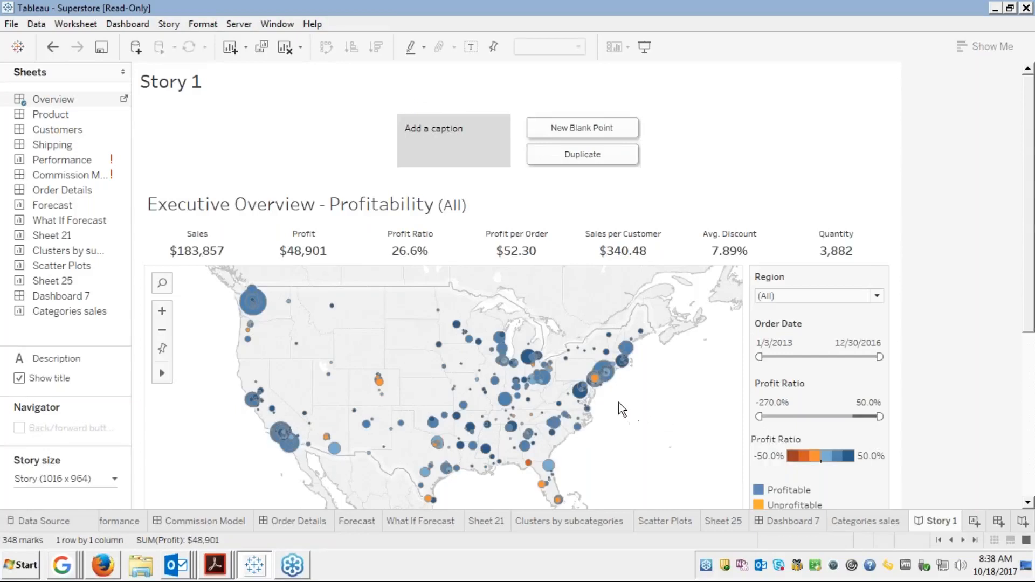
mouse_move(595, 382)
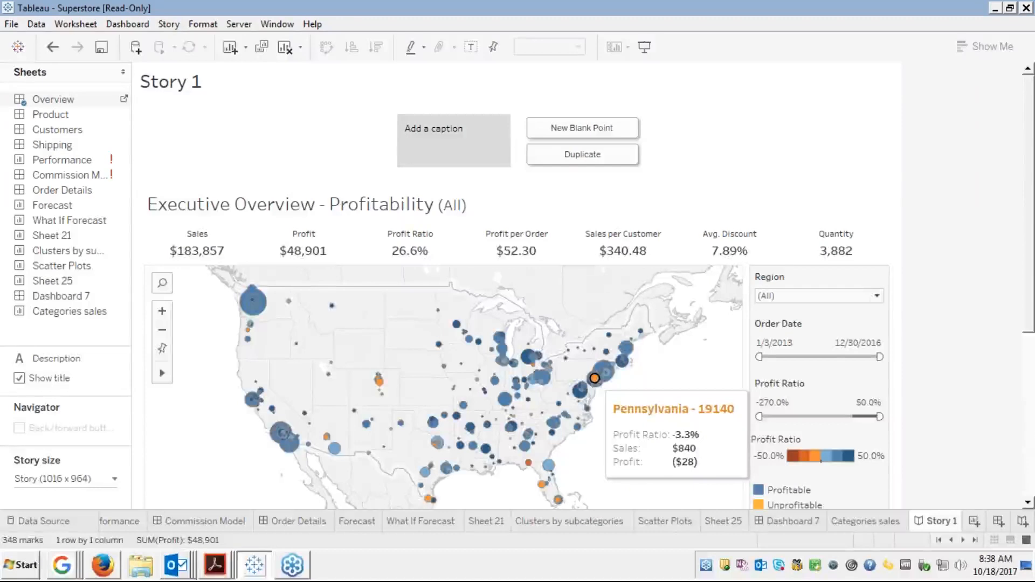
click(594, 378)
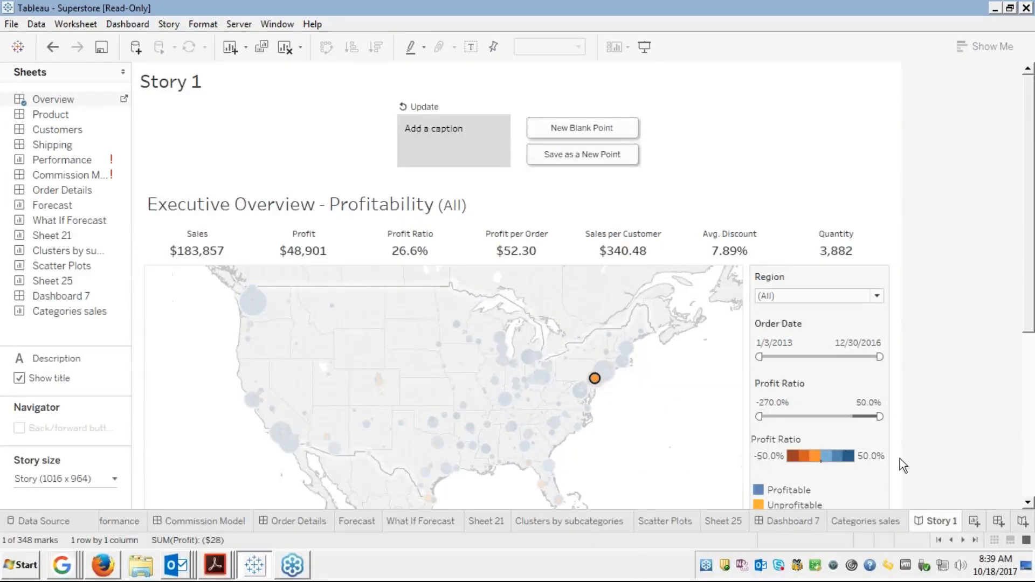
click(1028, 481)
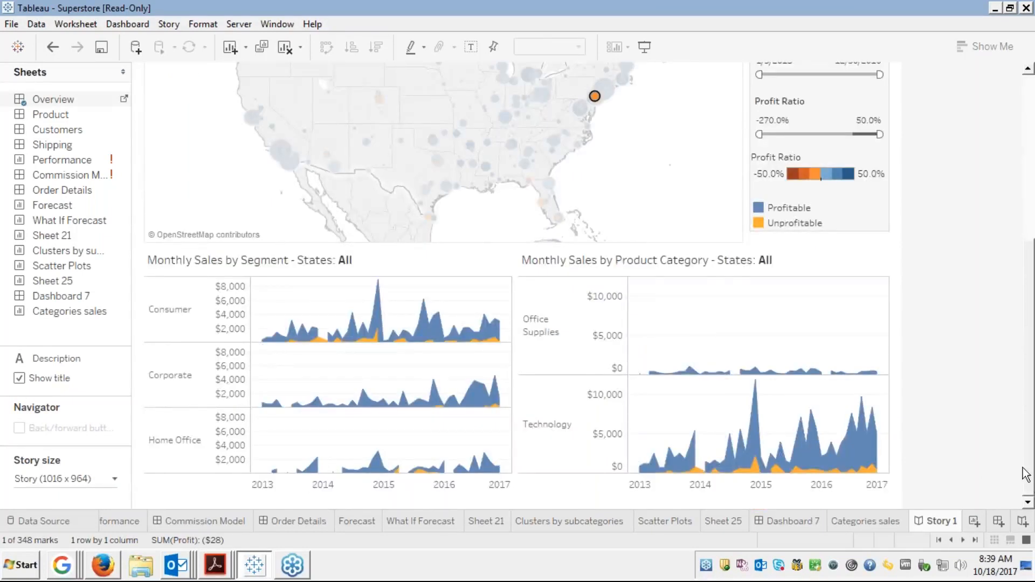
click(1030, 100)
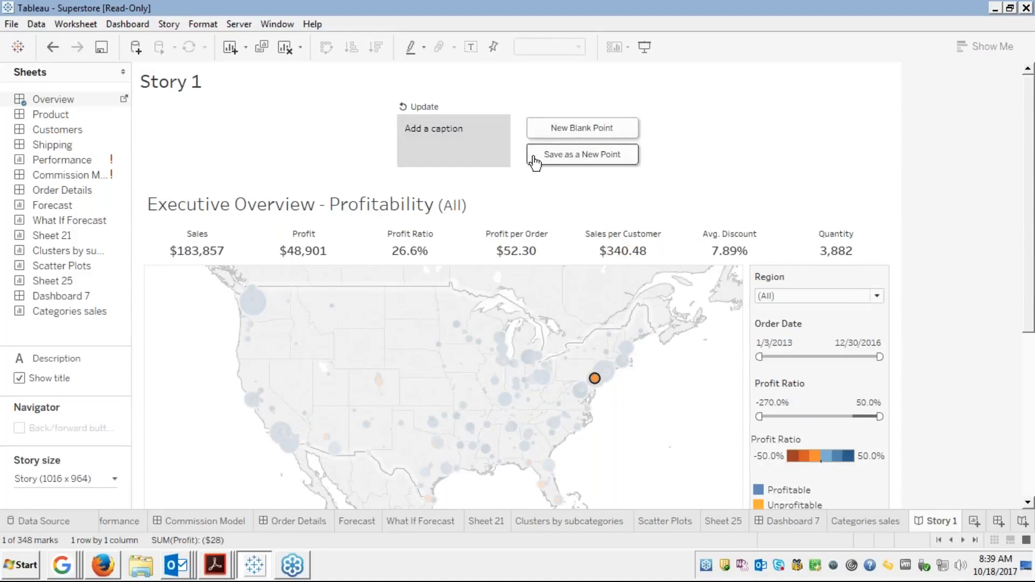
Save a second story point and caption the first point 'Overview of sales accross regions'
click(568, 159)
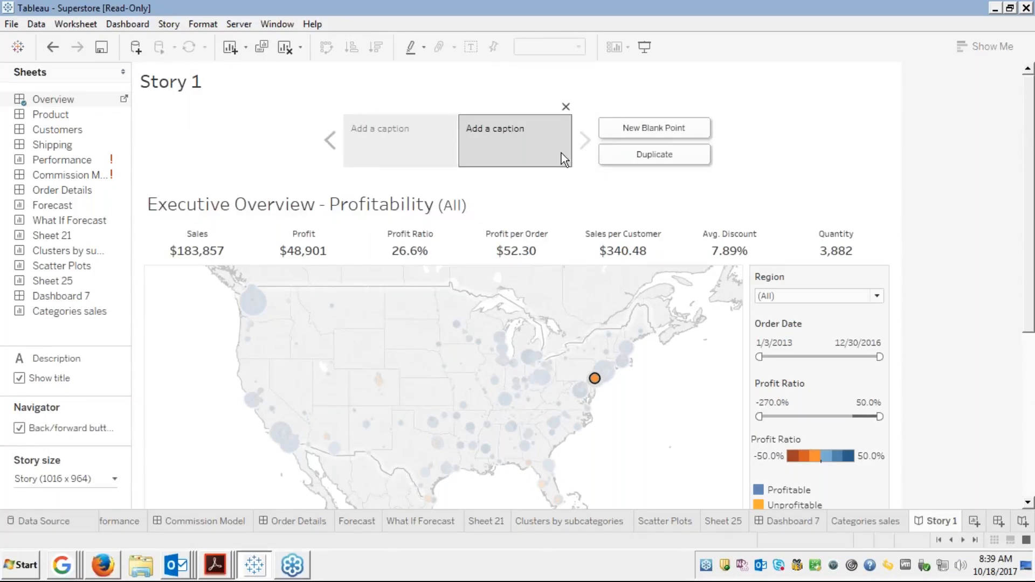
click(373, 139)
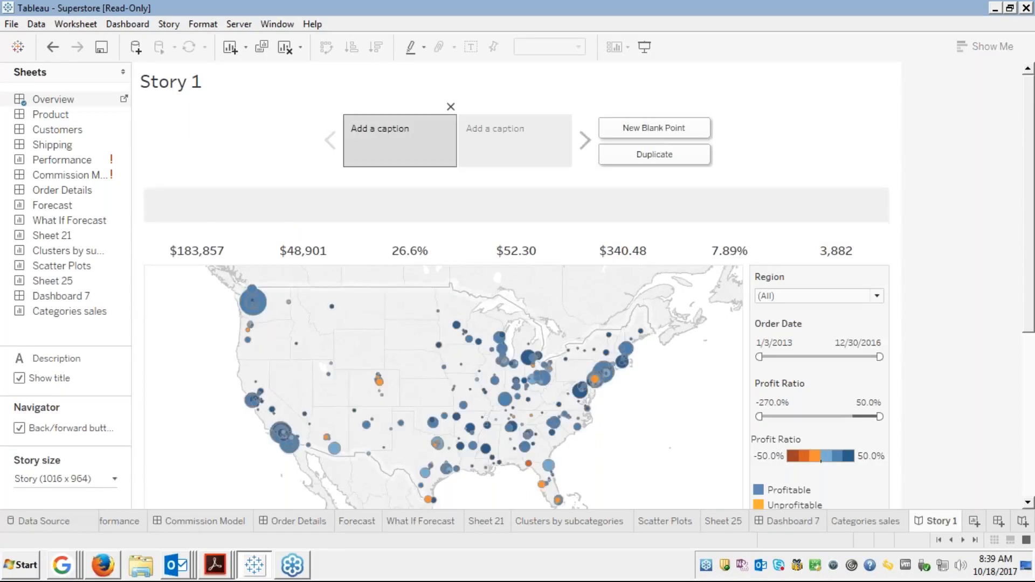
double_click(380, 130)
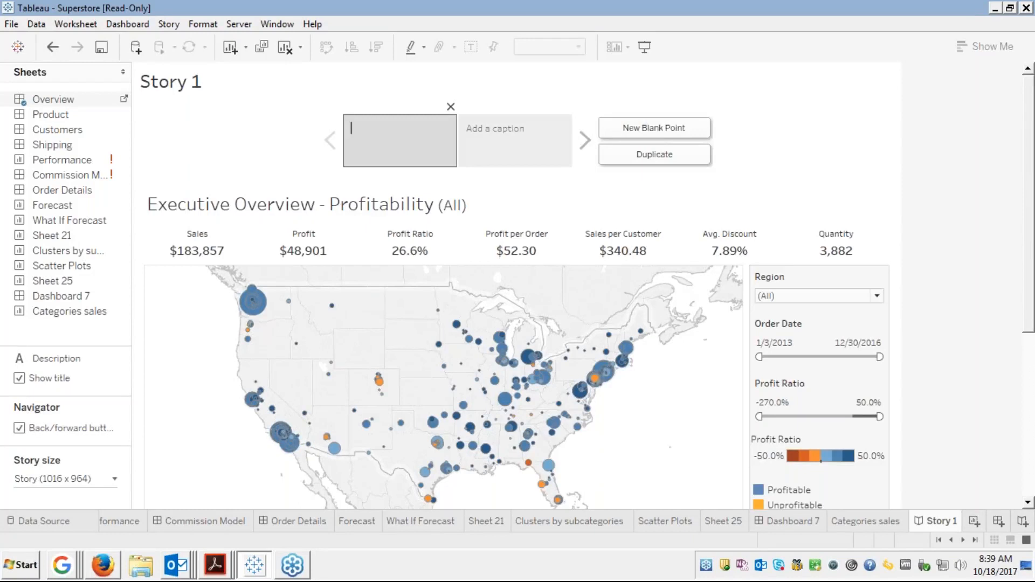
text(Overview of sales accross re)
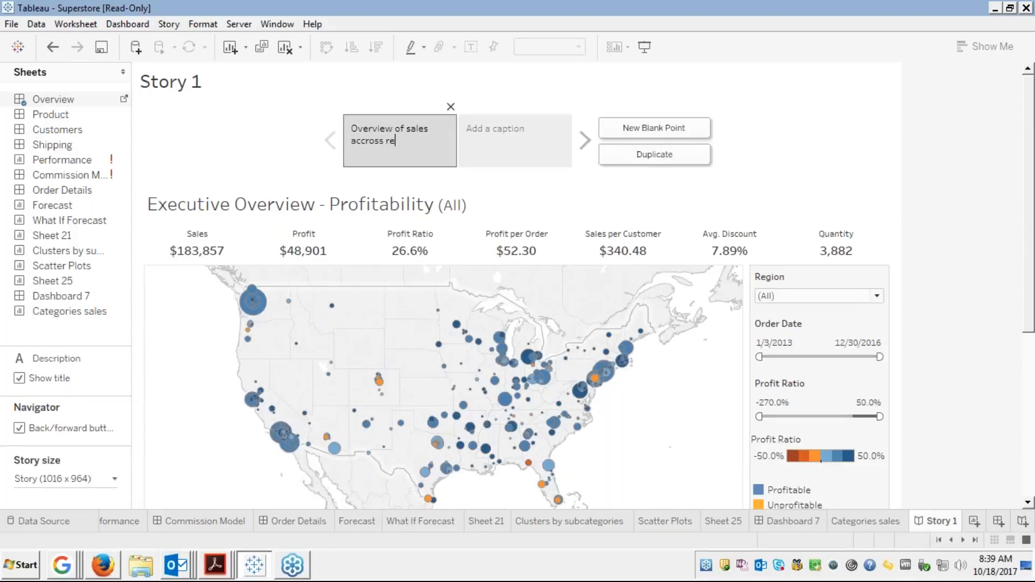
text(gions)
click(552, 189)
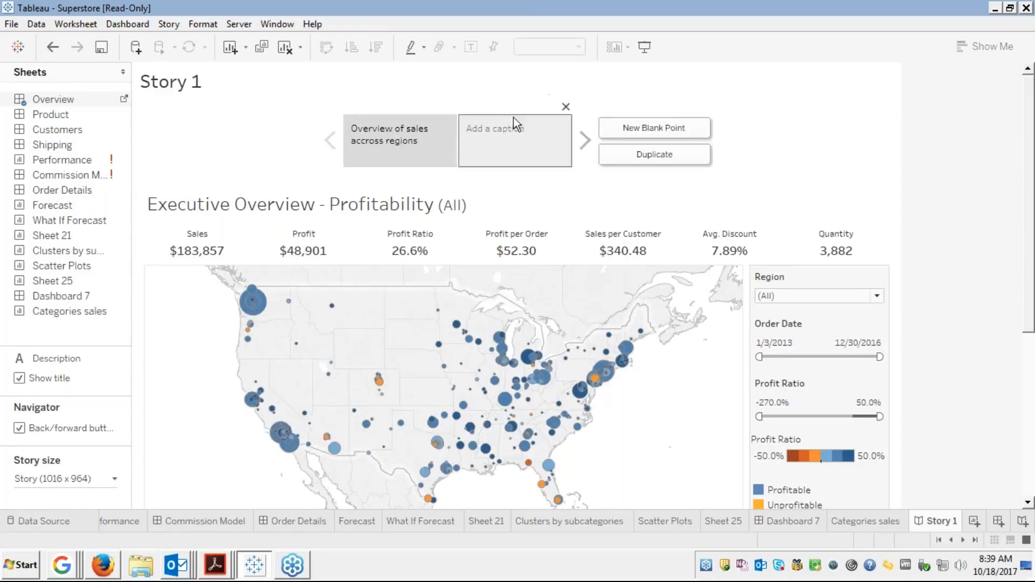
click(492, 136)
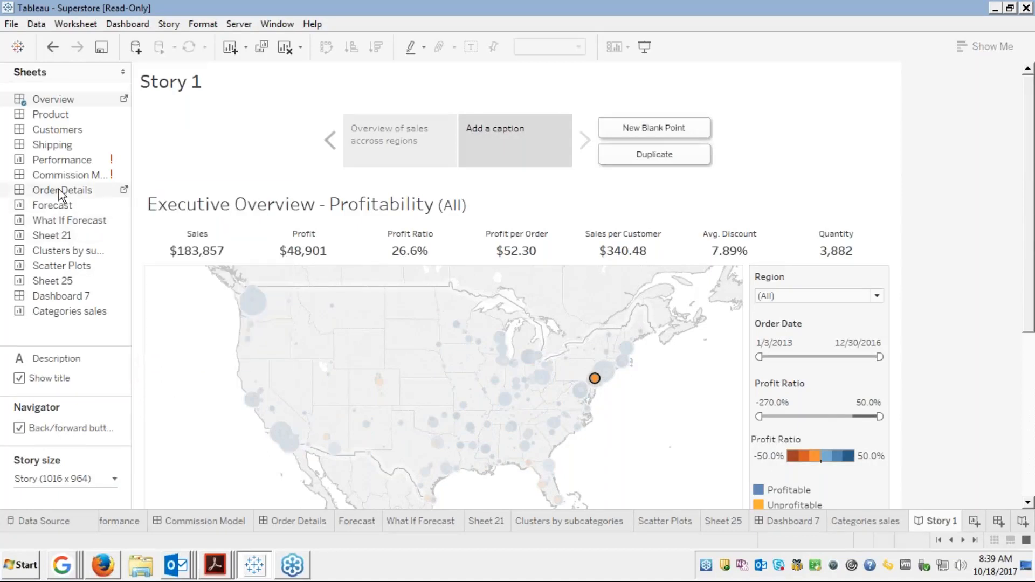
Place Order Details on the second point, starting orders at 12/27/2013 and filtering State to Florida only
drag(60, 193, 491, 144)
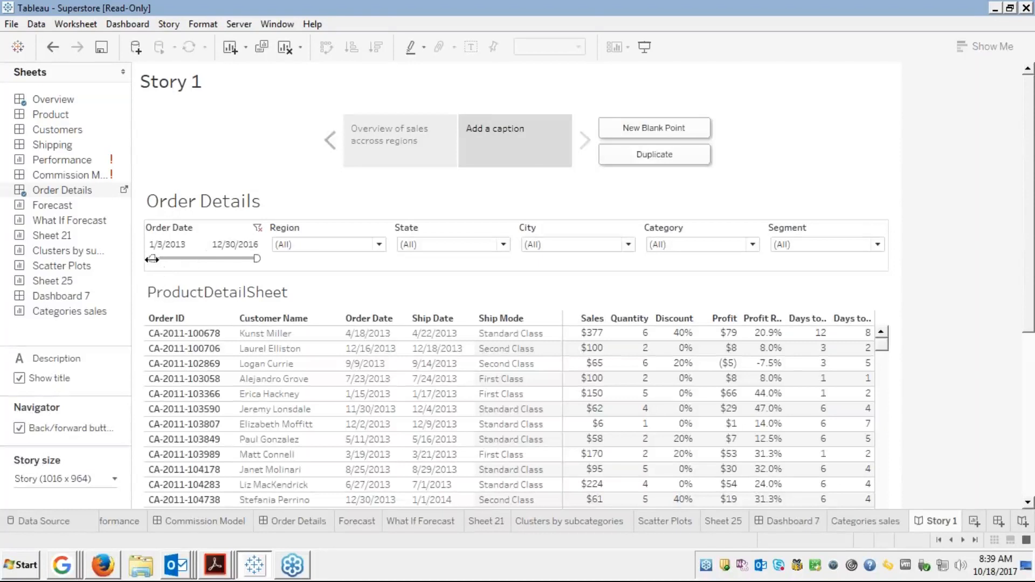
drag(152, 258, 177, 258)
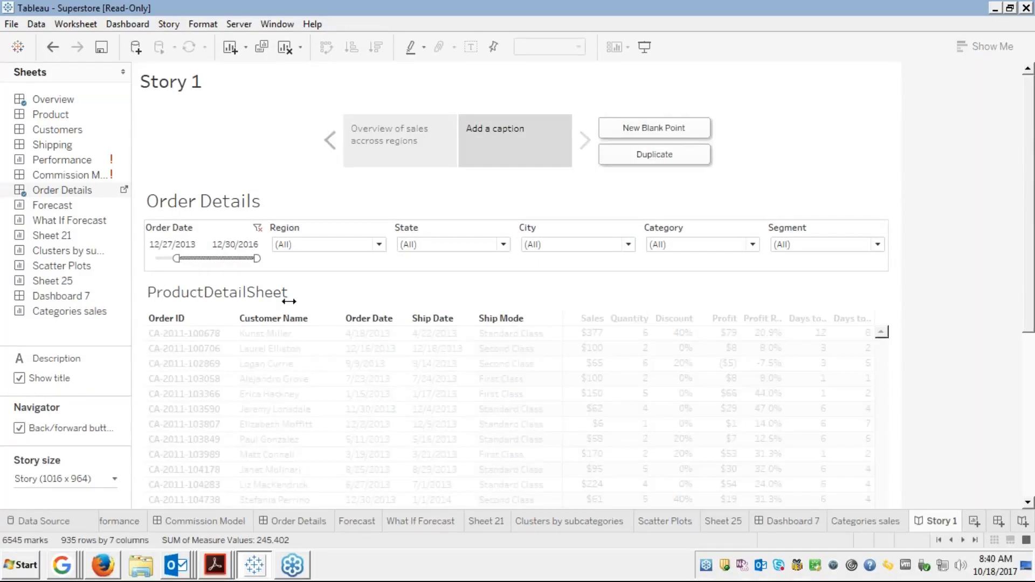
click(373, 246)
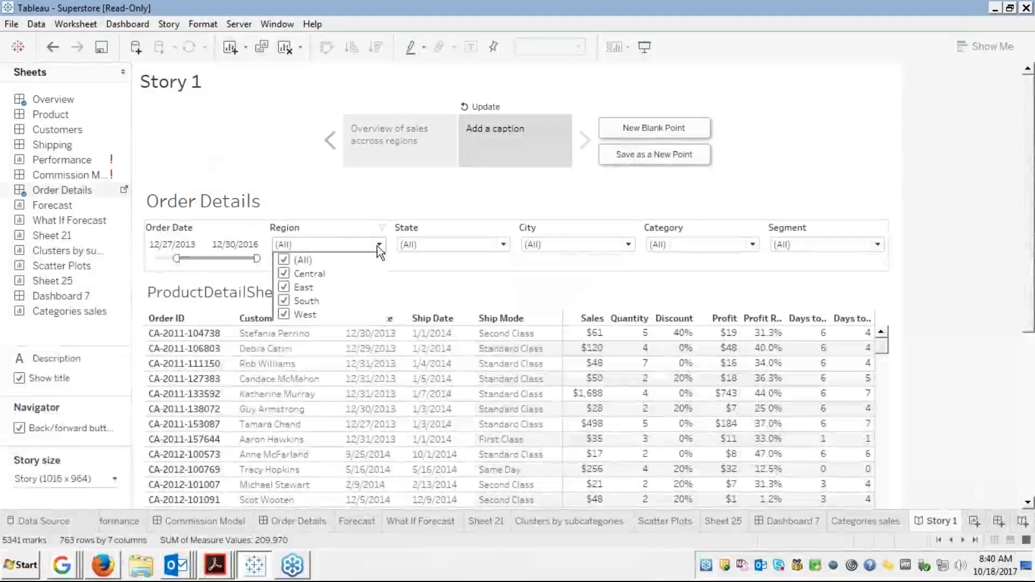
click(464, 248)
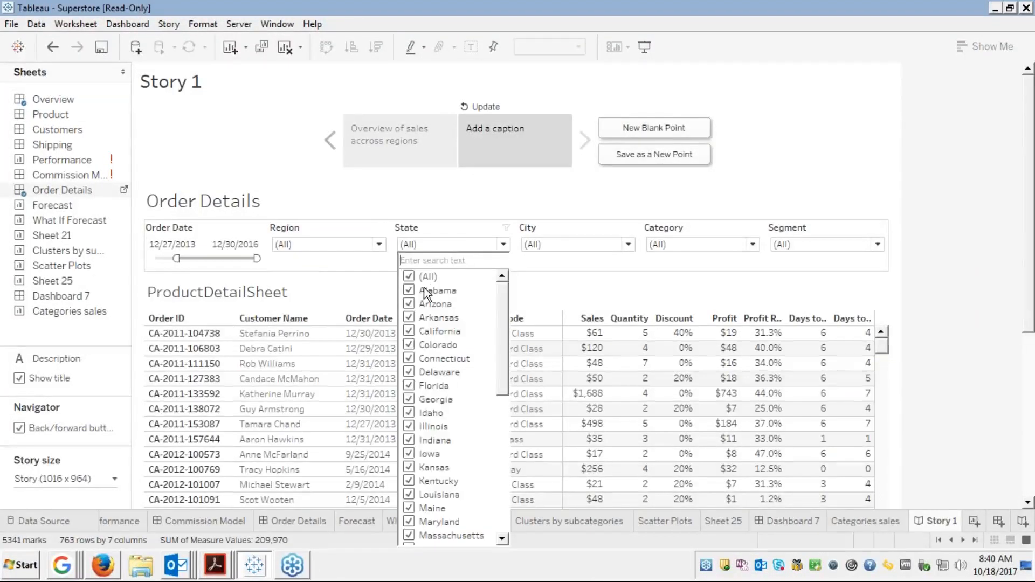
click(409, 278)
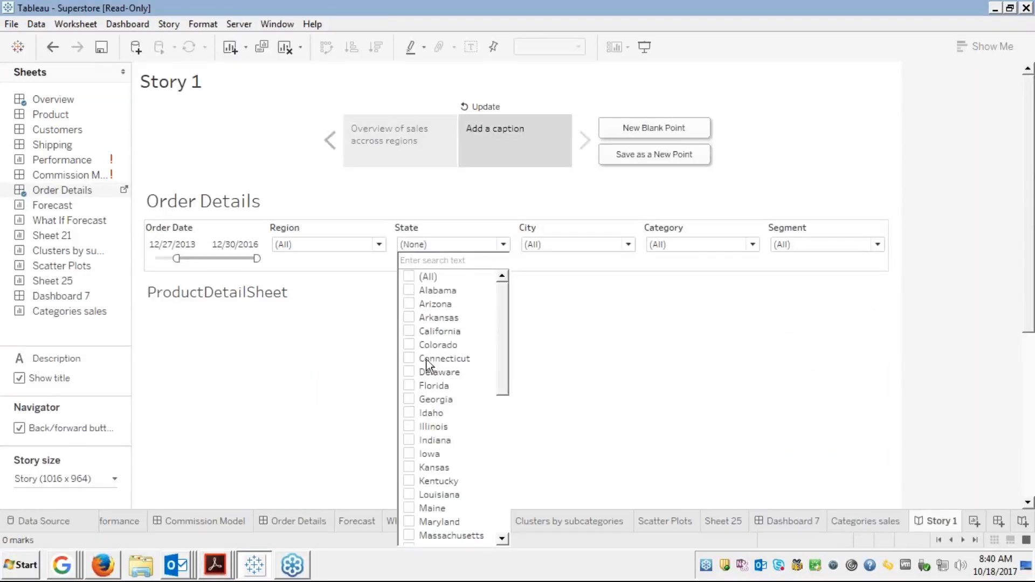
click(409, 386)
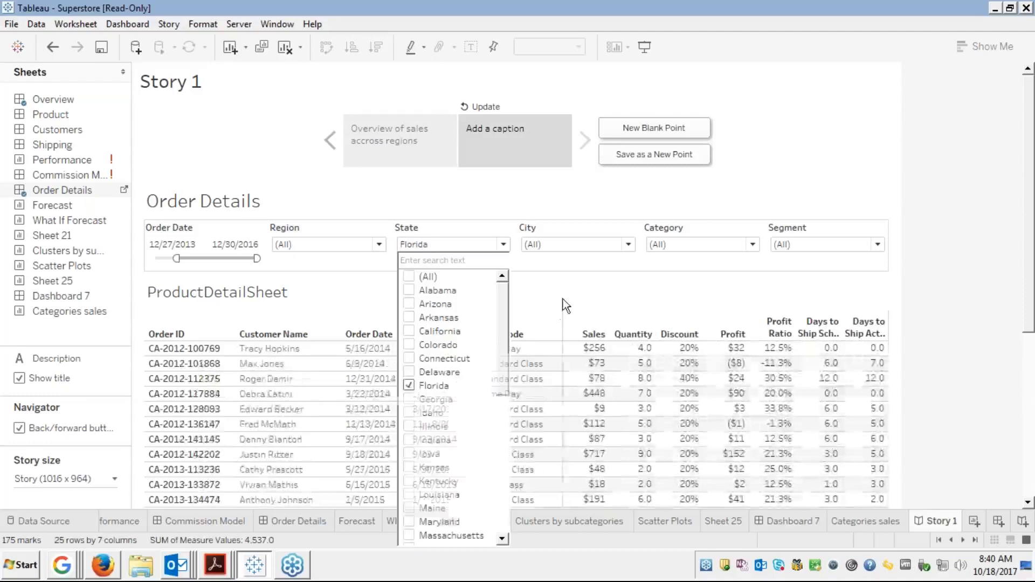
click(563, 302)
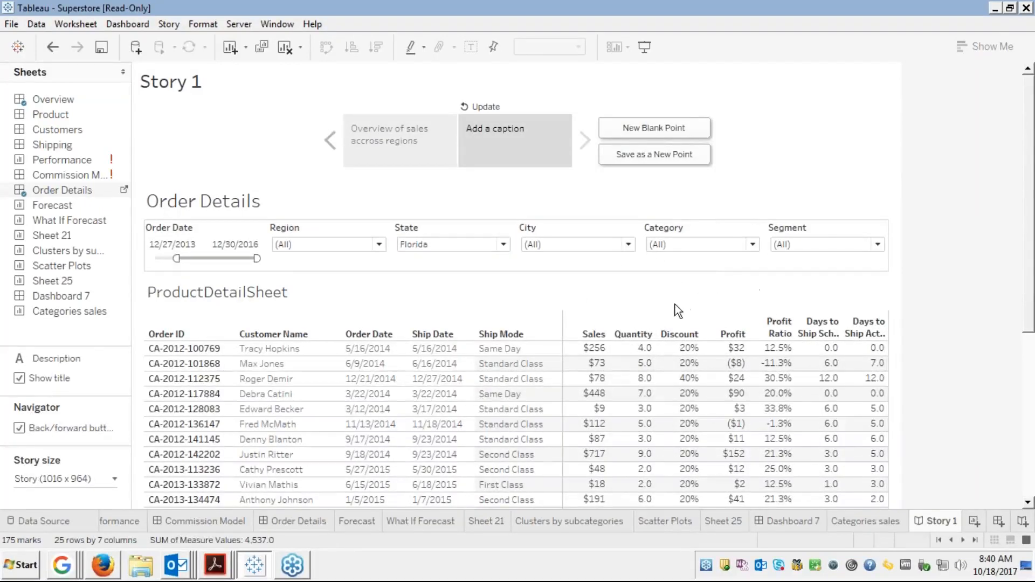
click(1030, 483)
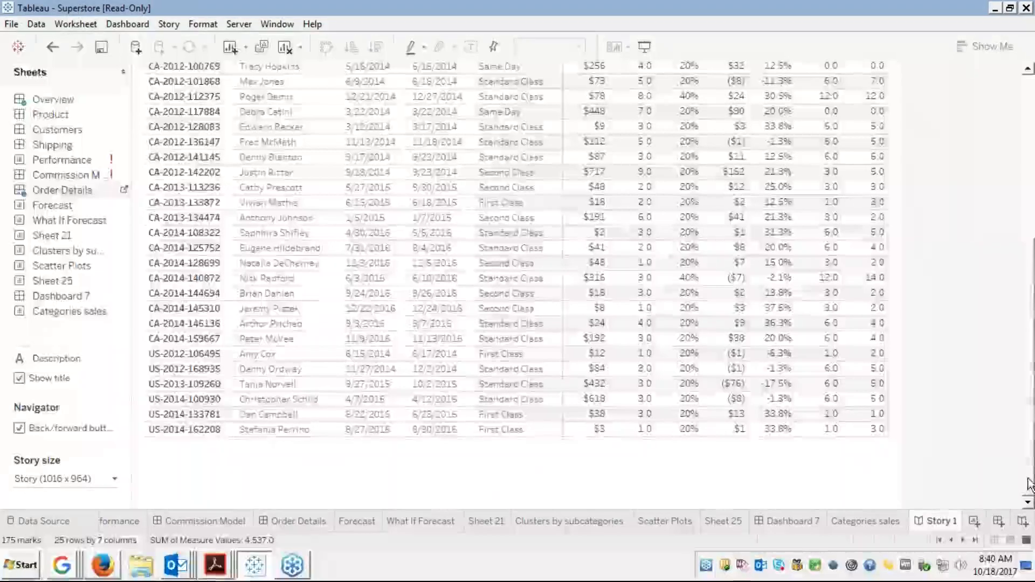
click(1031, 105)
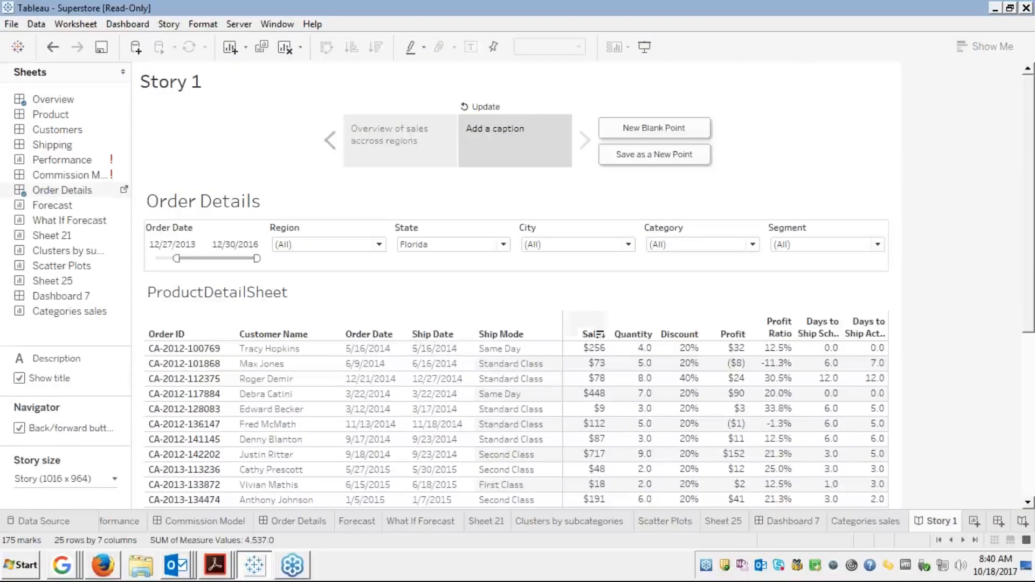
mouse_move(771, 380)
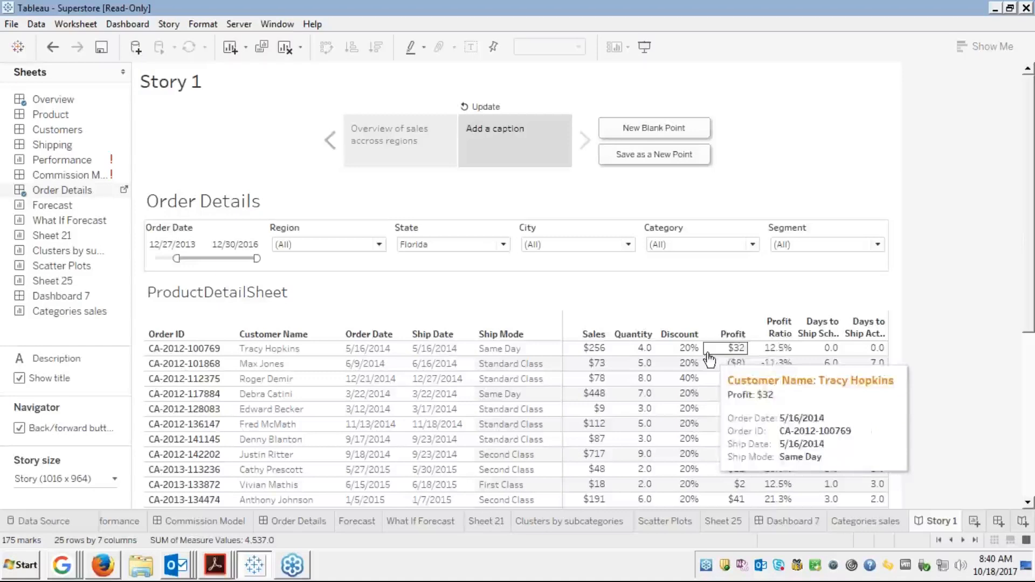
Enter 'Sales for Florida' as the second story point's caption
click(558, 148)
click(512, 131)
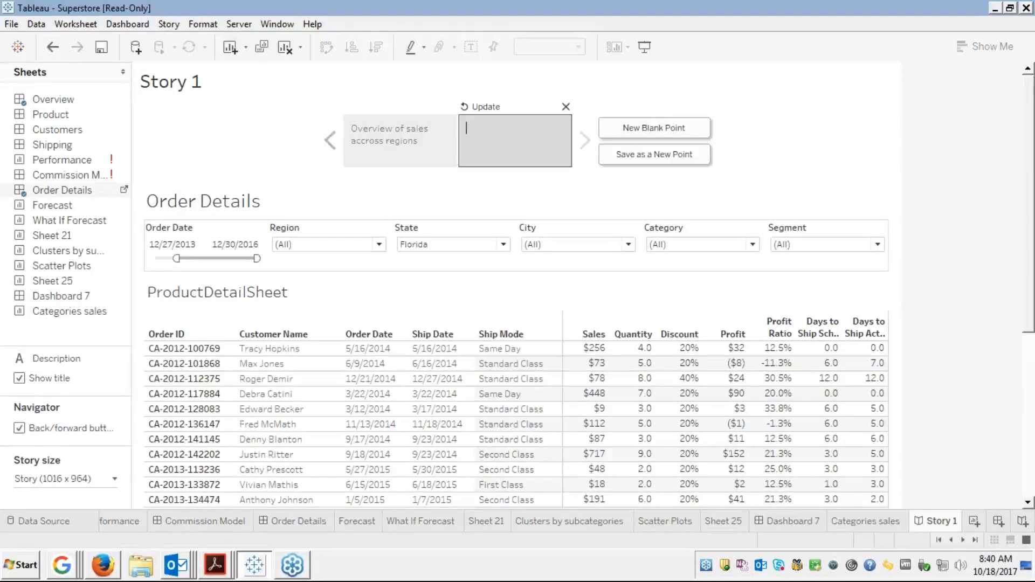
text(Sales for Florida)
key(Return)
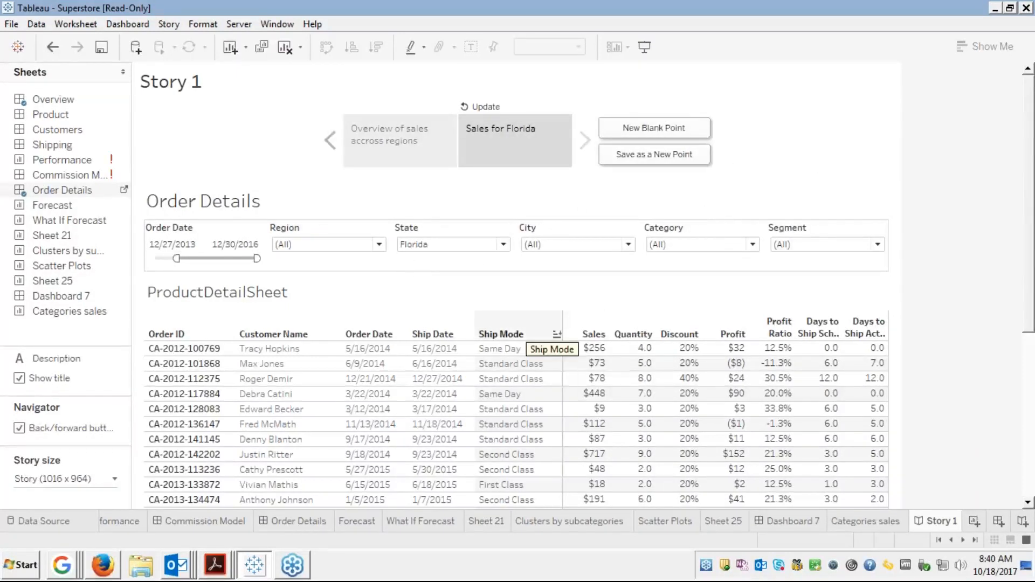
Add a third story point showing the What If Forecast sheet with Churn Rate raised to 8.40%
click(403, 136)
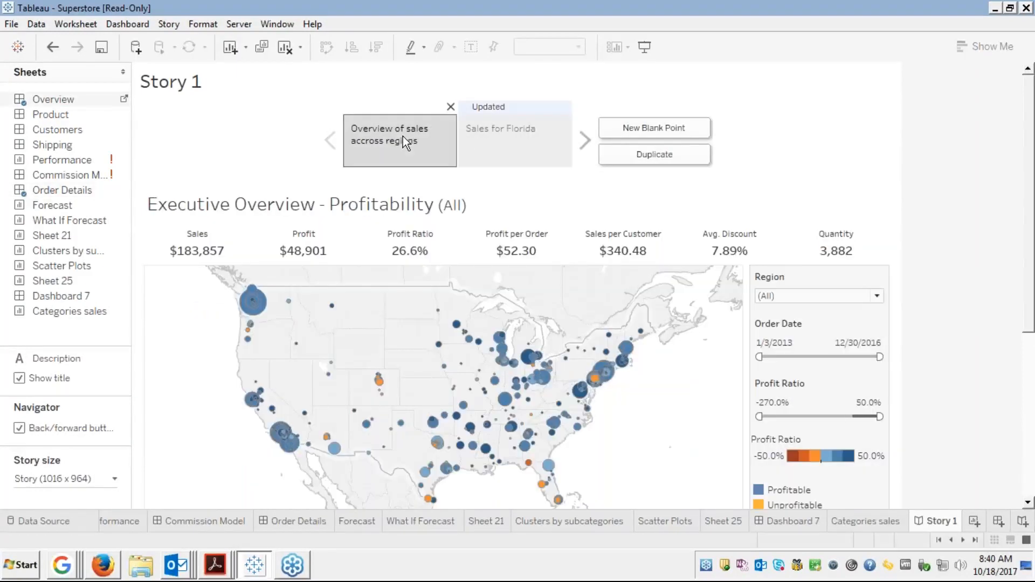
click(502, 151)
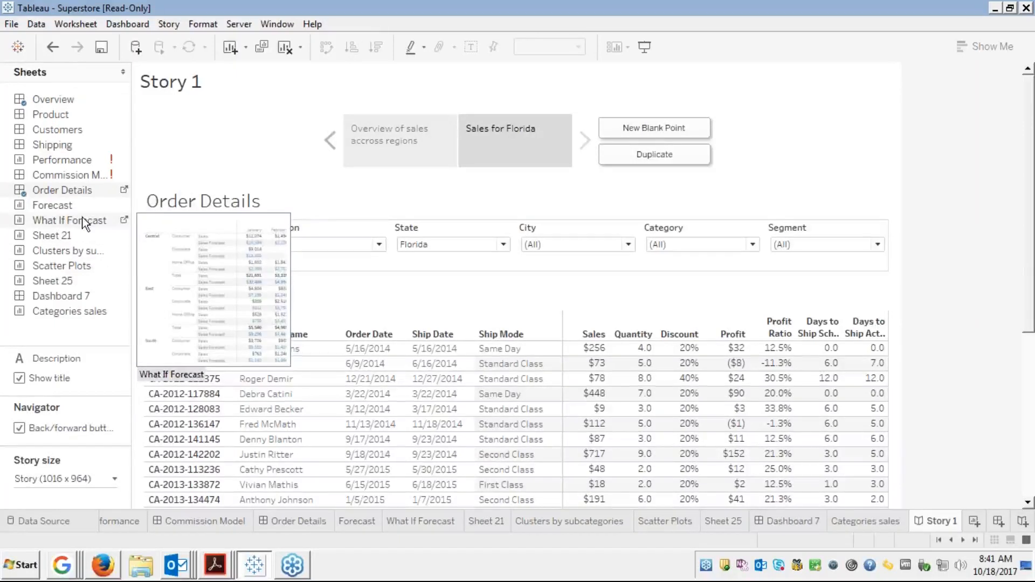
click(635, 124)
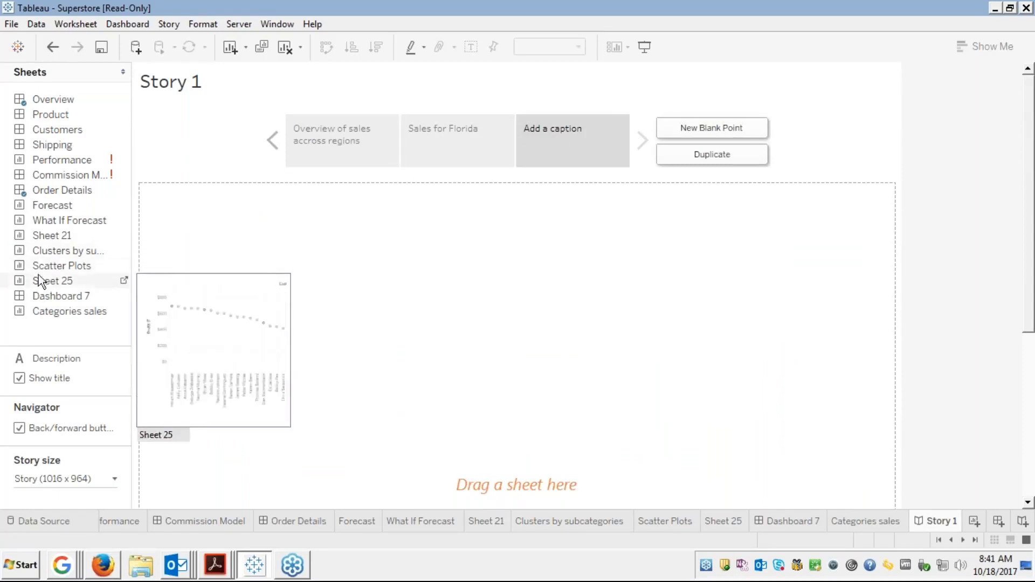
mouse_move(52, 254)
double_click(60, 222)
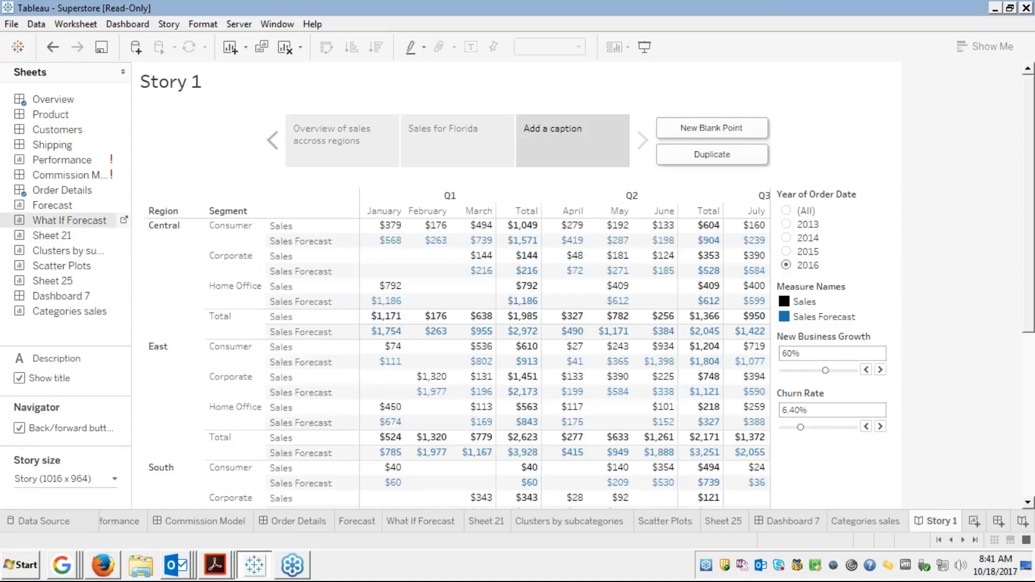
mouse_move(578, 372)
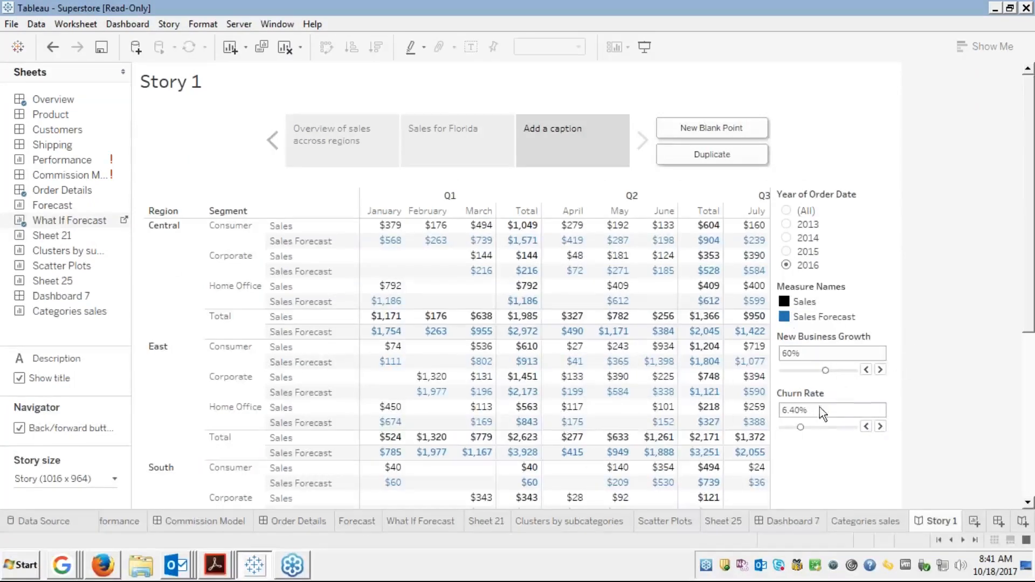
click(806, 428)
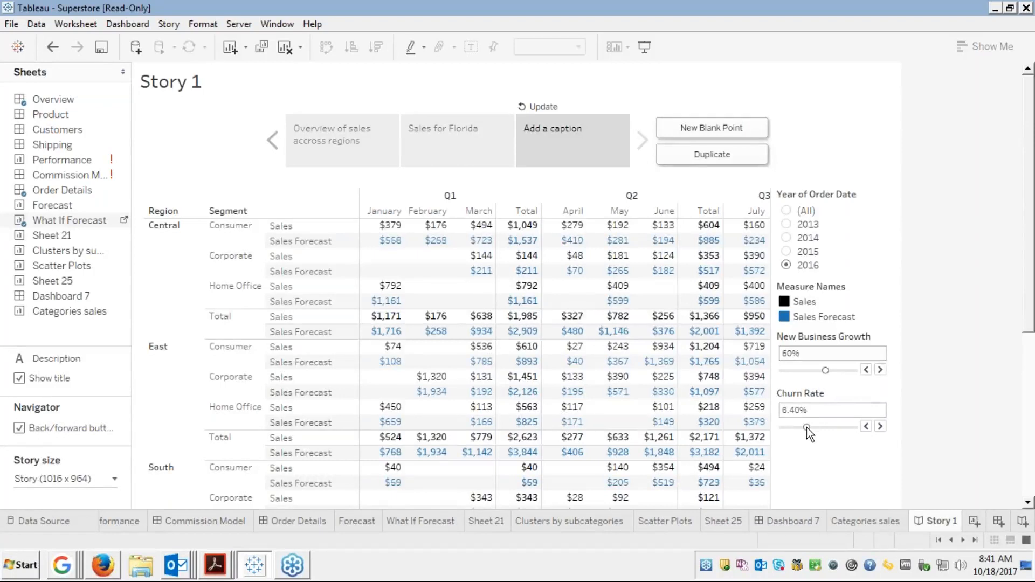
mouse_move(594, 146)
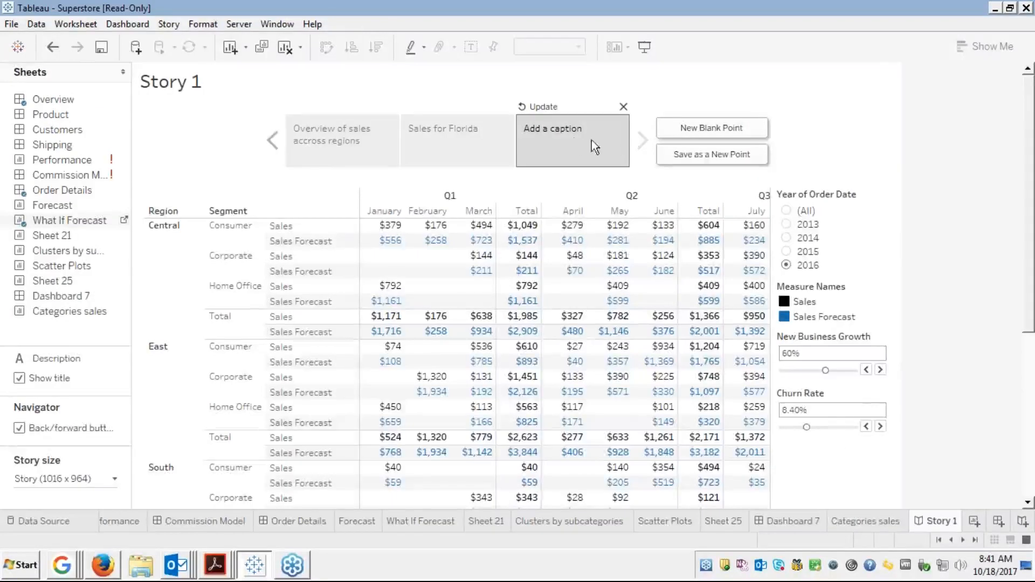
Caption the third point 'What if forecast' and return to the sales overview point
double_click(560, 132)
text(What if forecast)
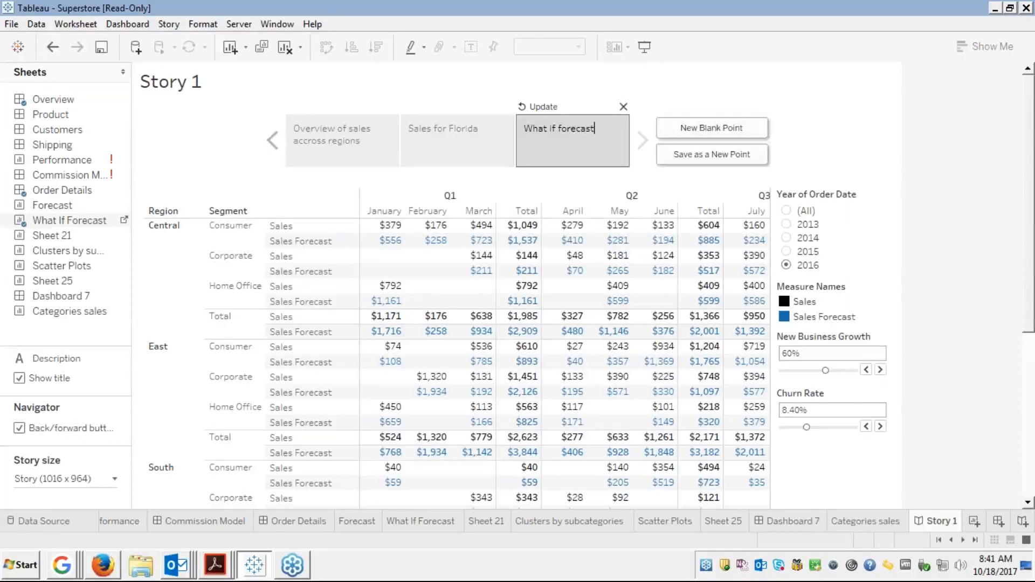
key(Return)
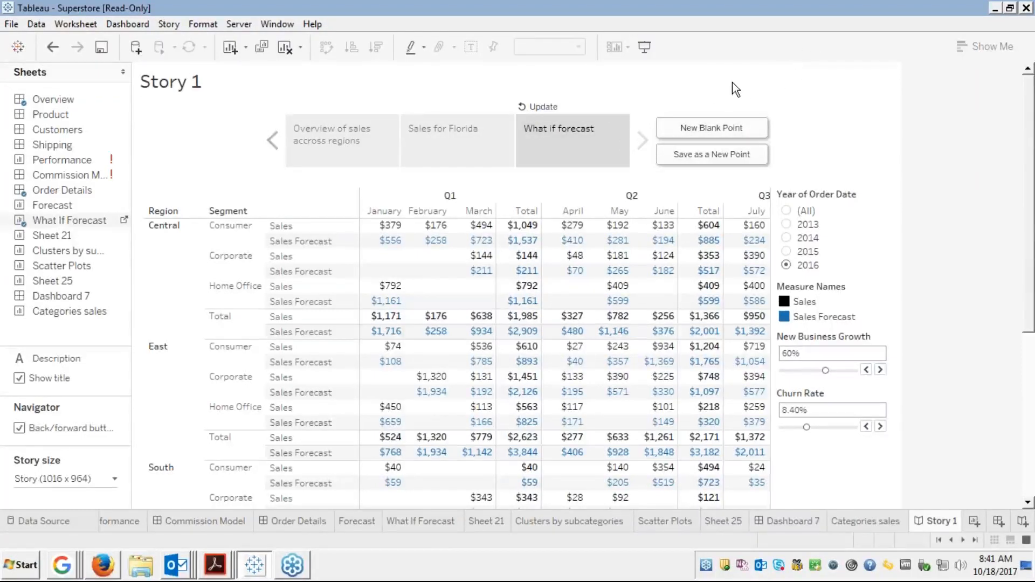
click(337, 158)
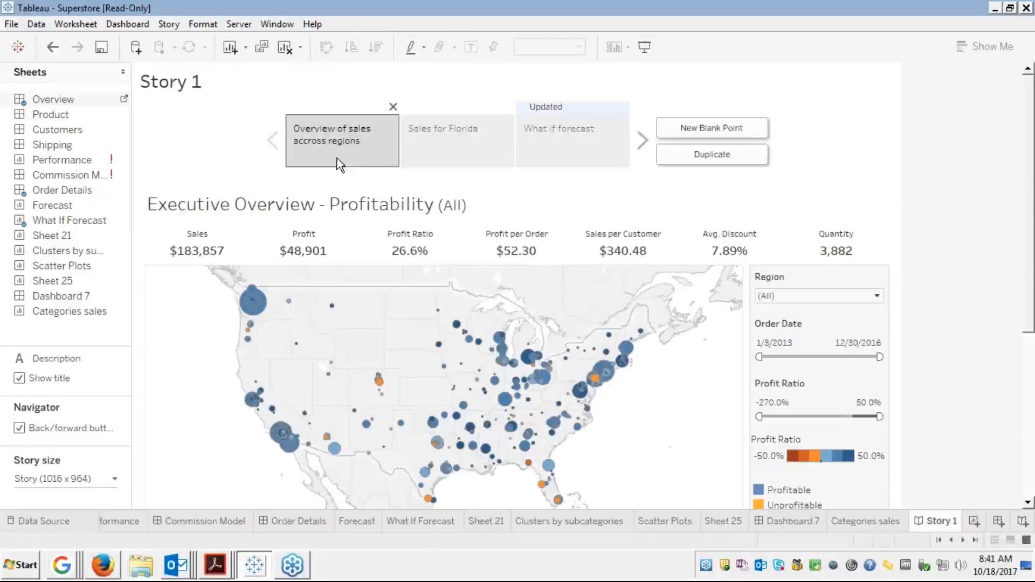
Highlight Florida on the overview map, then delete the accidentally saved extra story point
click(436, 145)
click(542, 144)
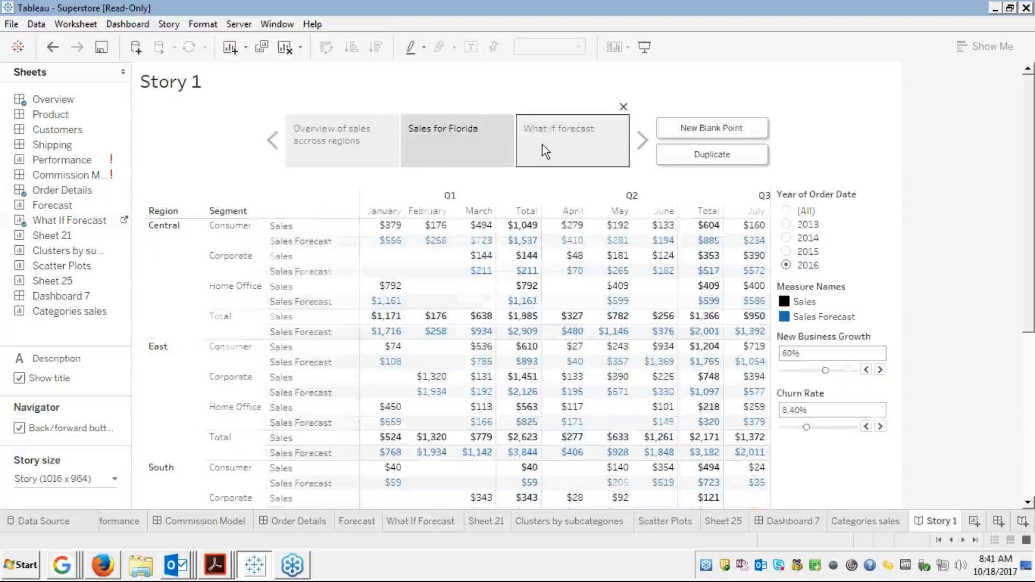
click(360, 156)
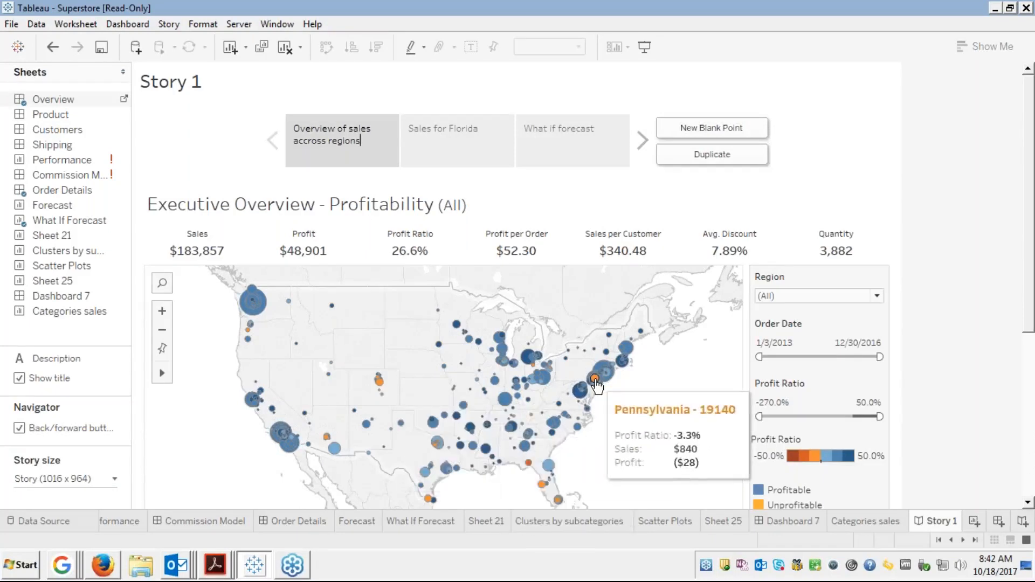
click(528, 464)
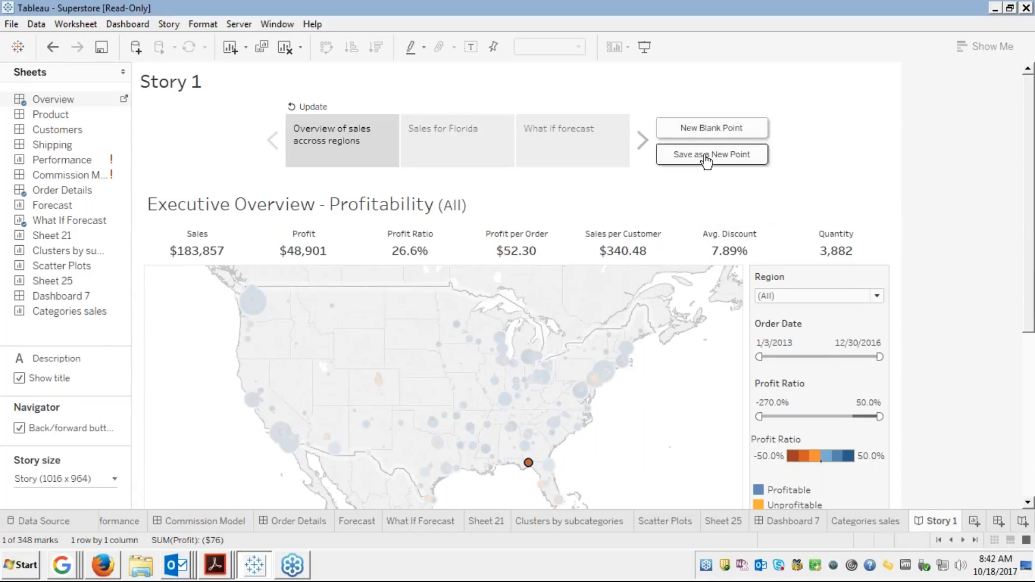
click(707, 156)
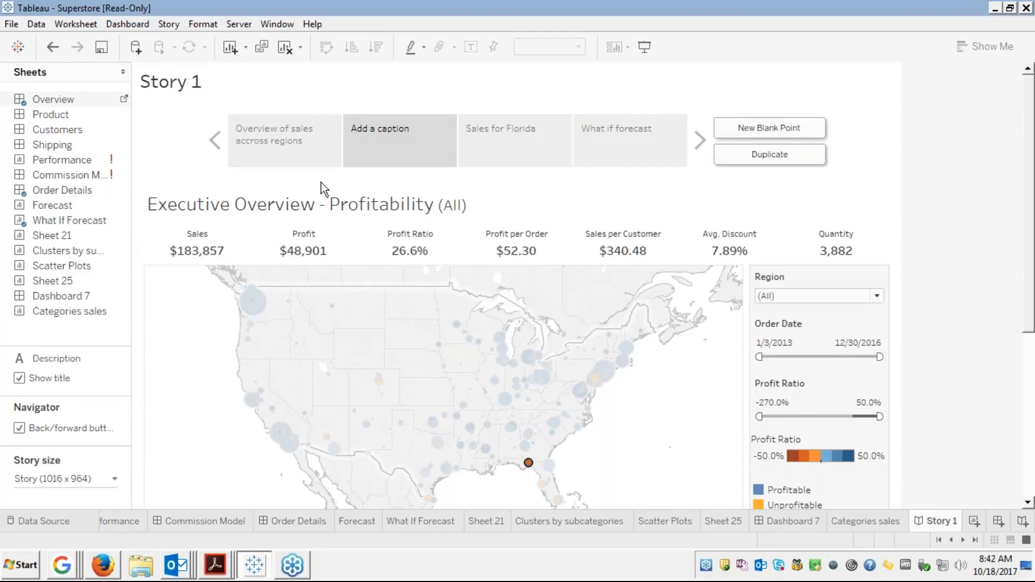
double_click(390, 156)
click(451, 106)
click(451, 106)
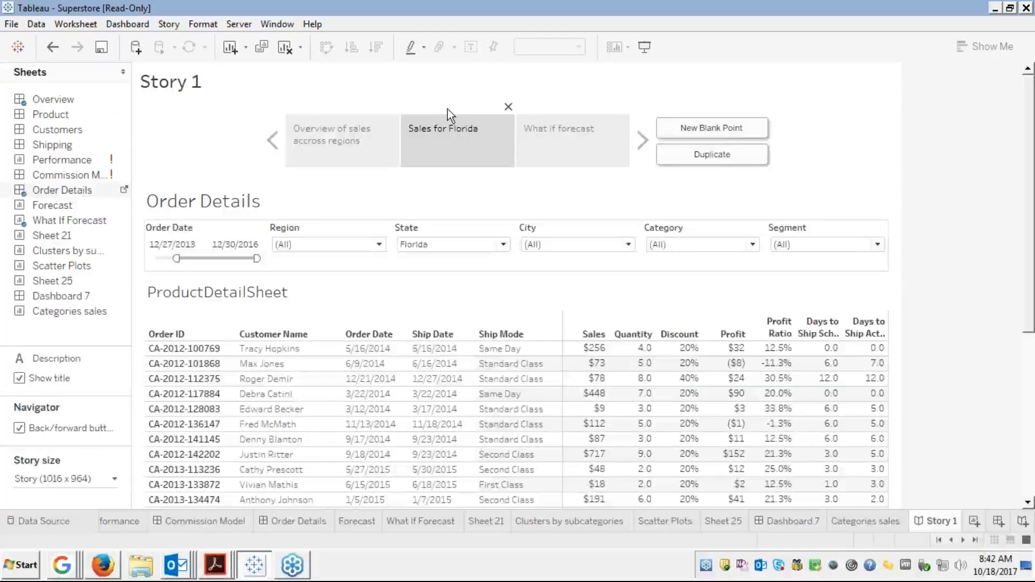
Reselect Florida on the overview map and update that story point to keep the highlight
click(337, 159)
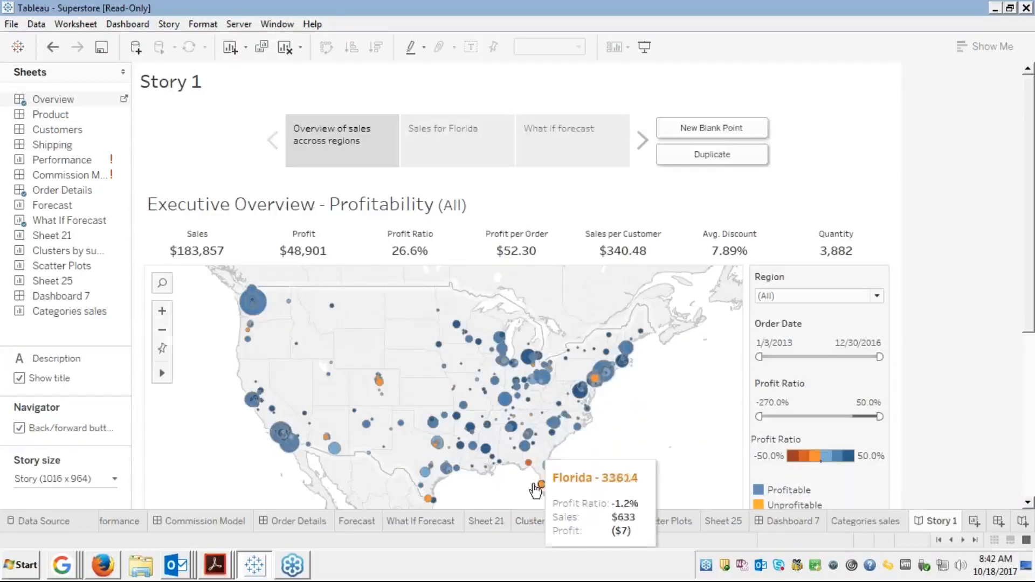
click(528, 463)
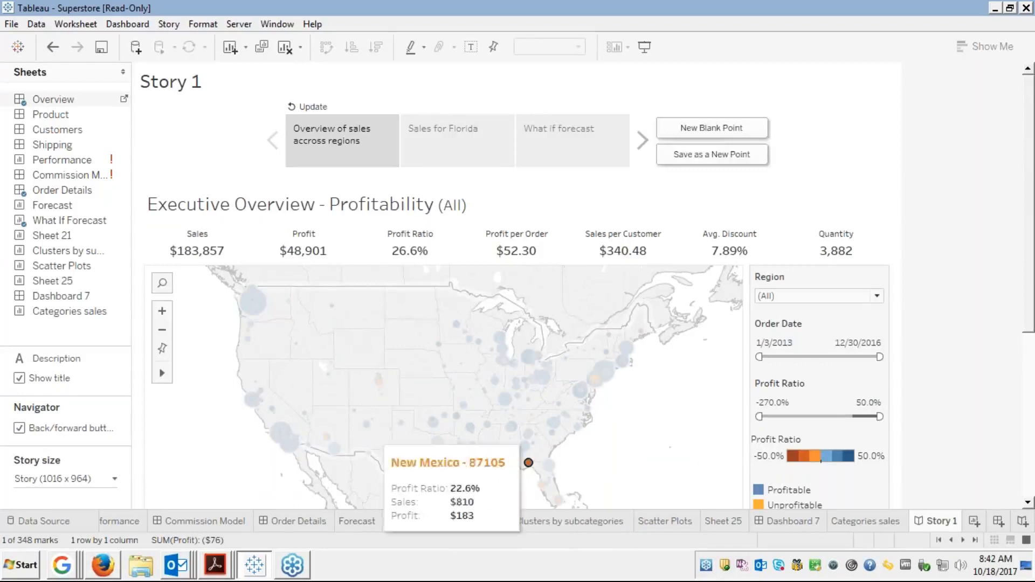
click(307, 110)
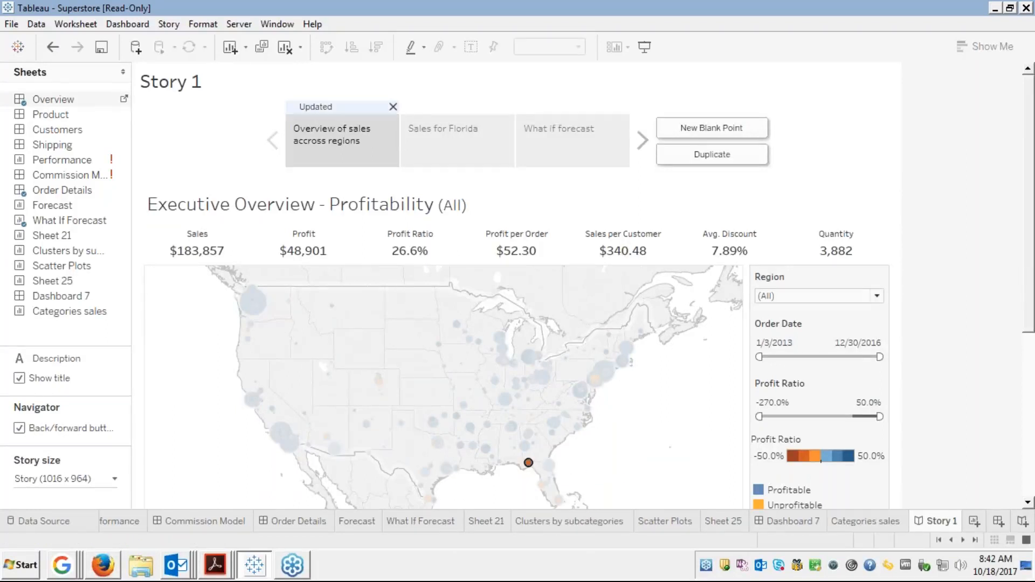
click(424, 141)
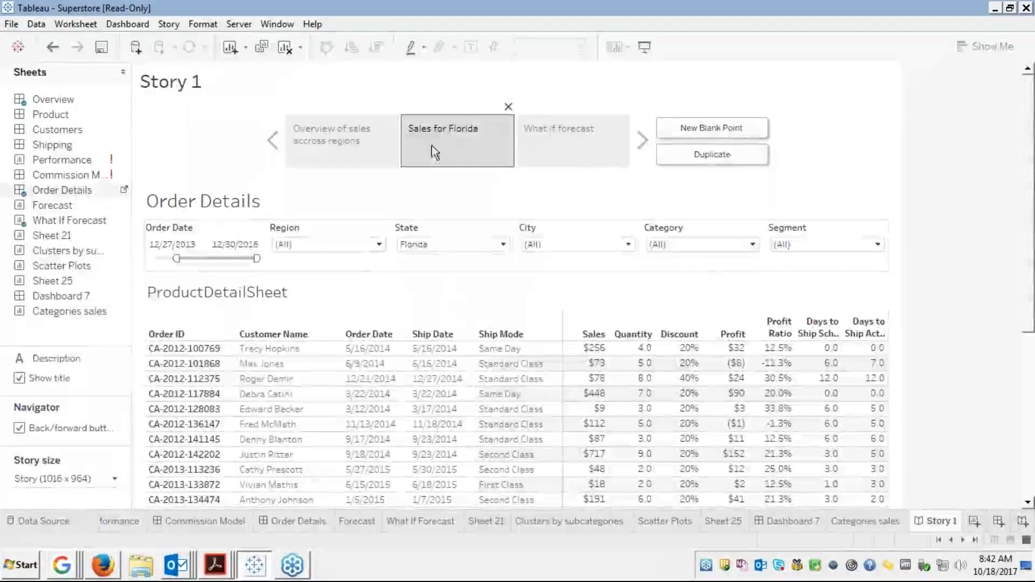
Review the What if forecast and overview points, then end on Sales for Florida's order details
click(546, 148)
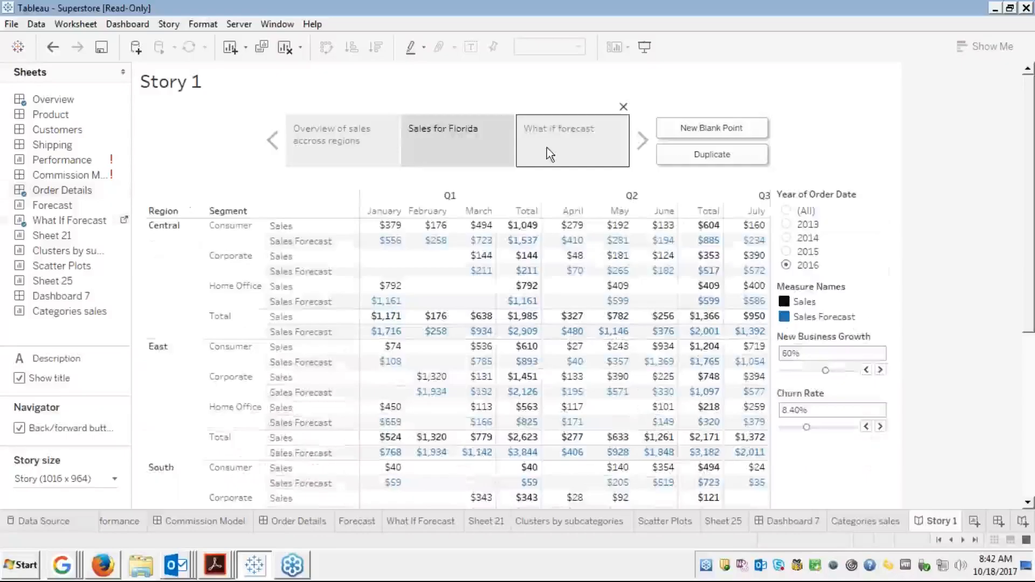
click(332, 134)
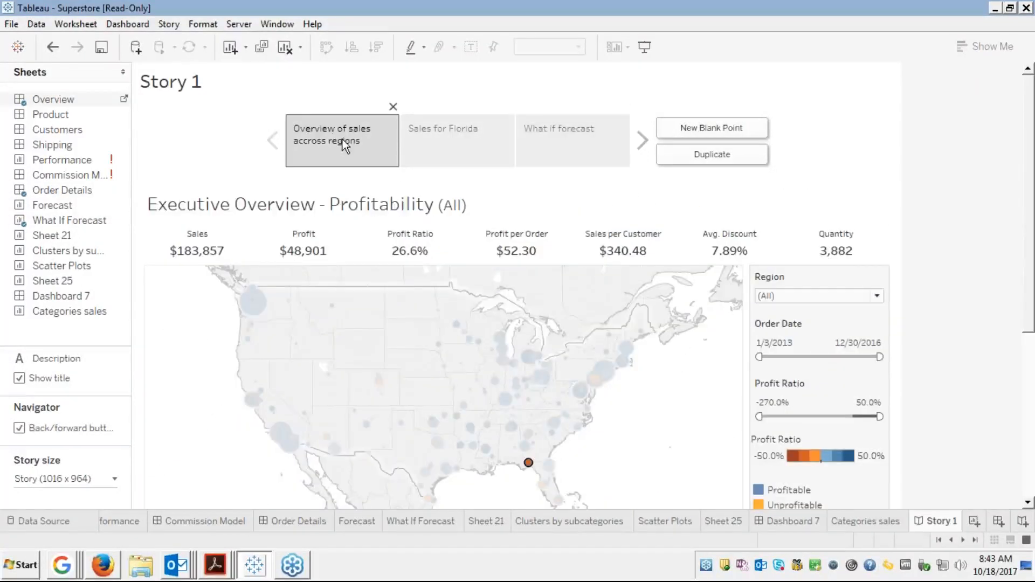
mouse_move(530, 464)
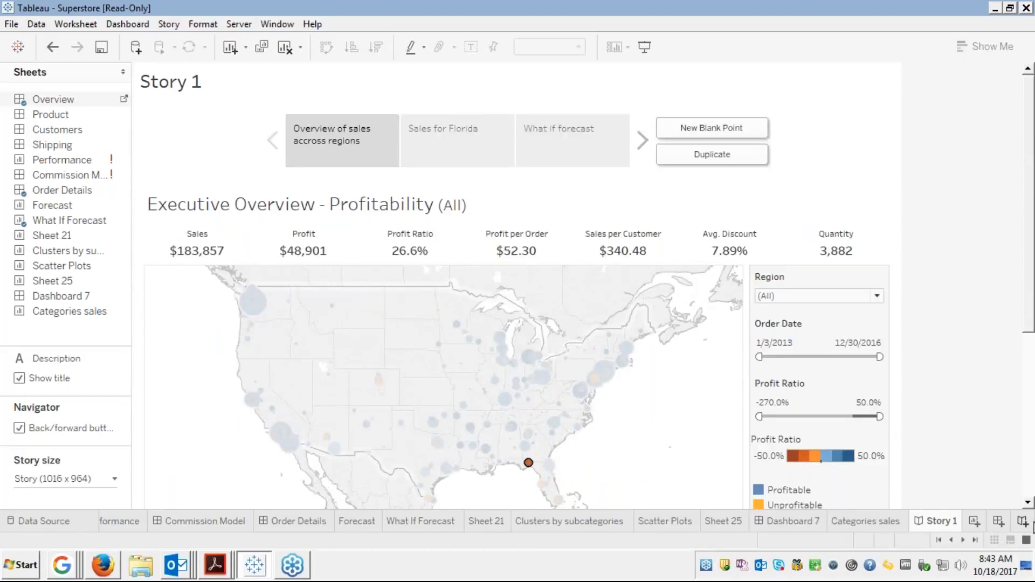
click(1031, 474)
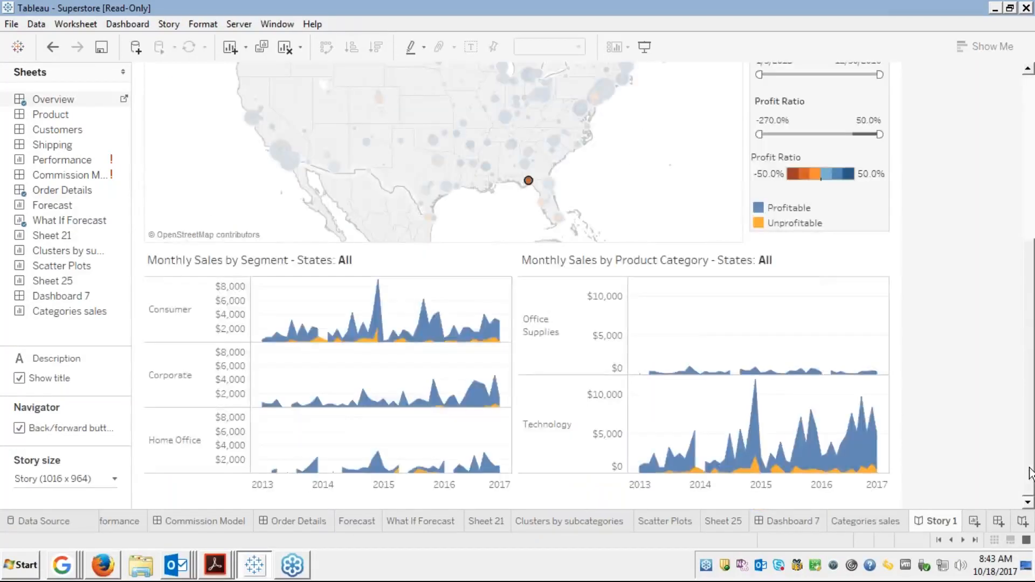
click(1024, 171)
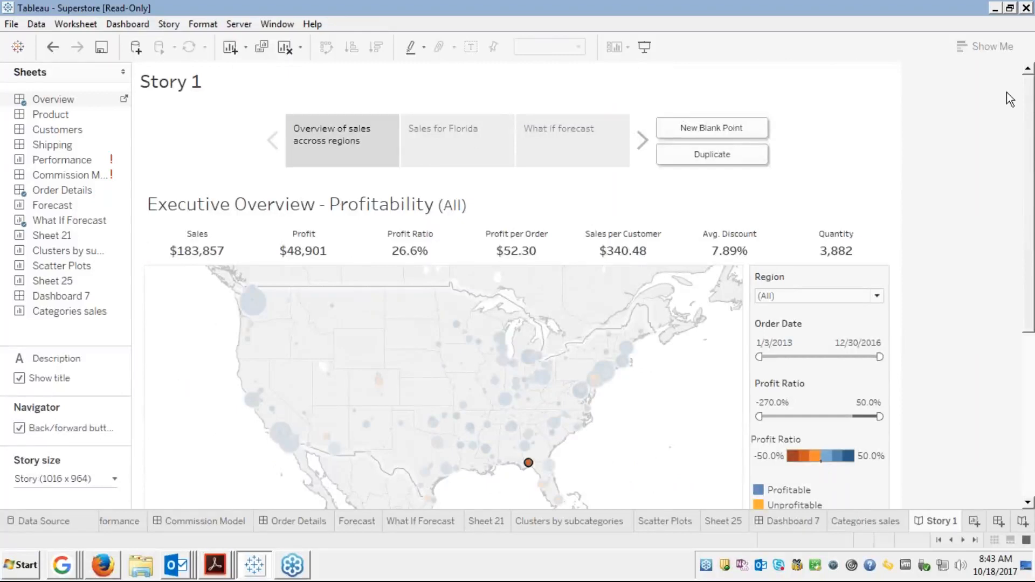
click(479, 125)
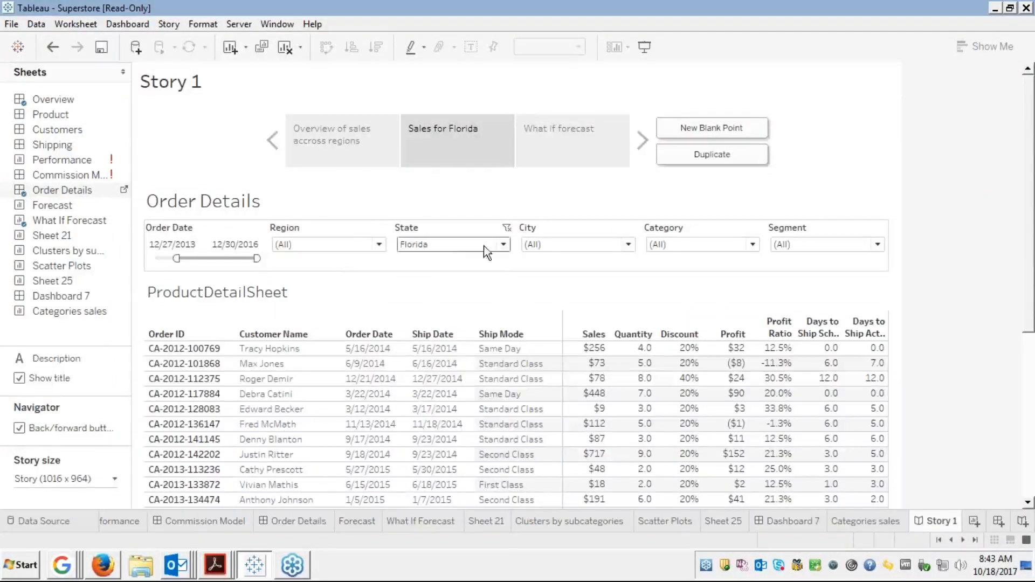
Add California to the State filter and update the Sales for Florida story point
click(502, 245)
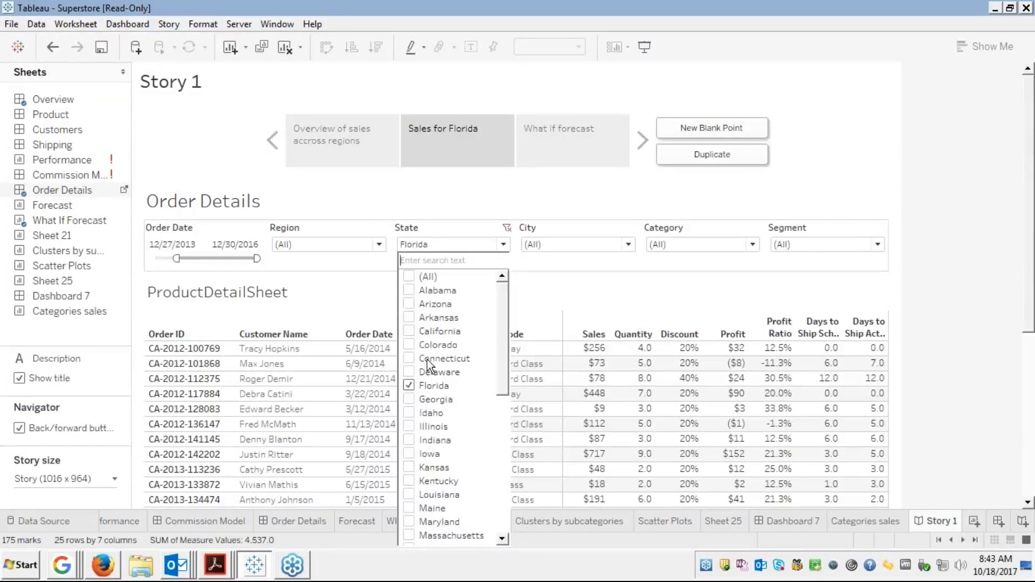
click(409, 331)
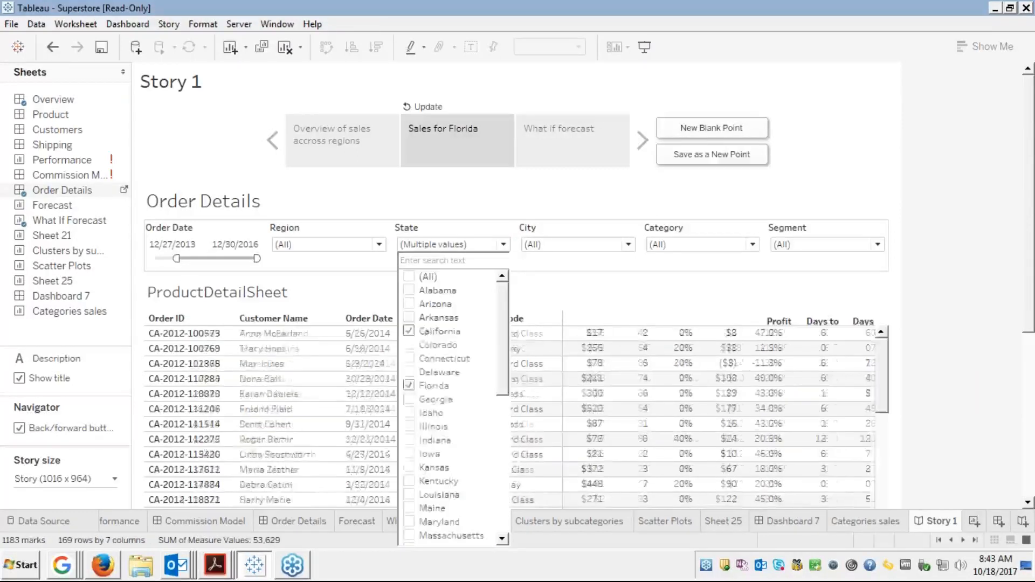
click(539, 195)
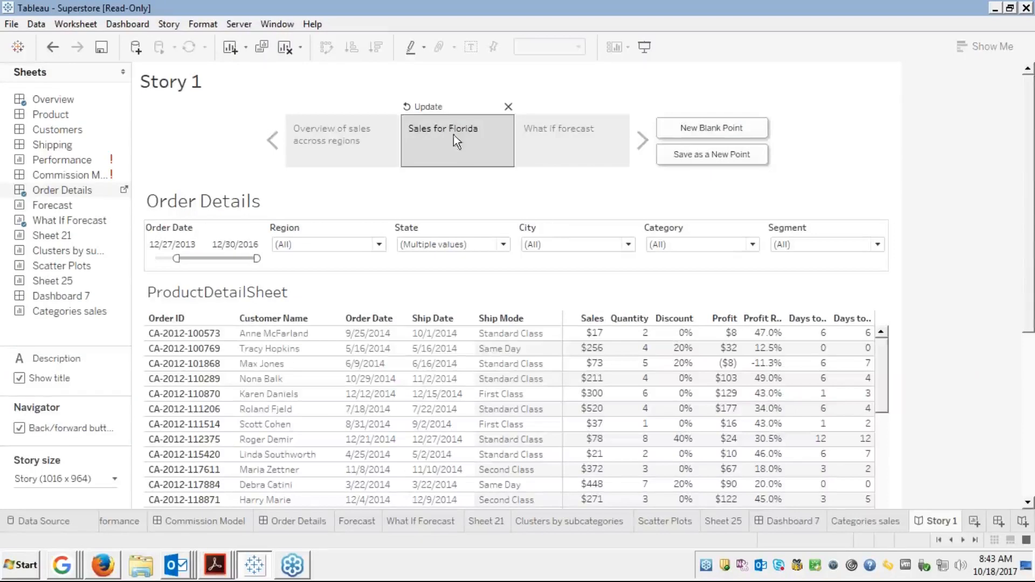
click(420, 107)
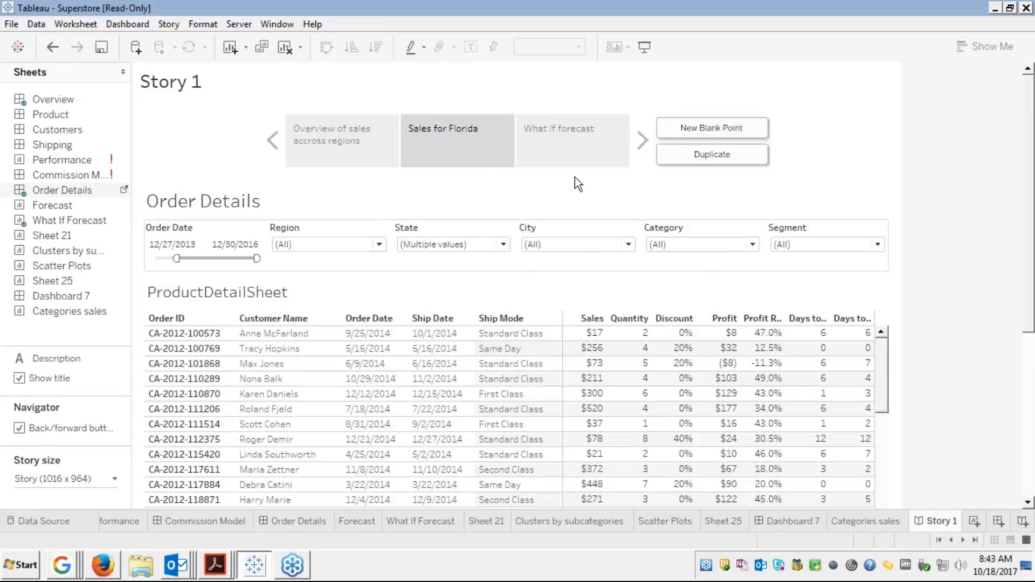
Cycle through the three story points, then present Story 1 full screen from the overview point
click(569, 157)
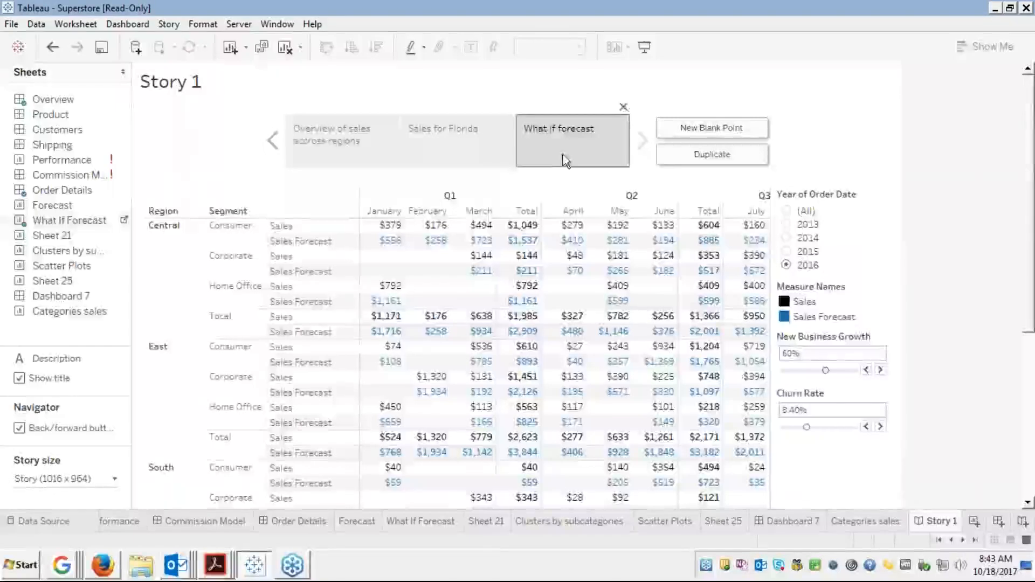
click(342, 152)
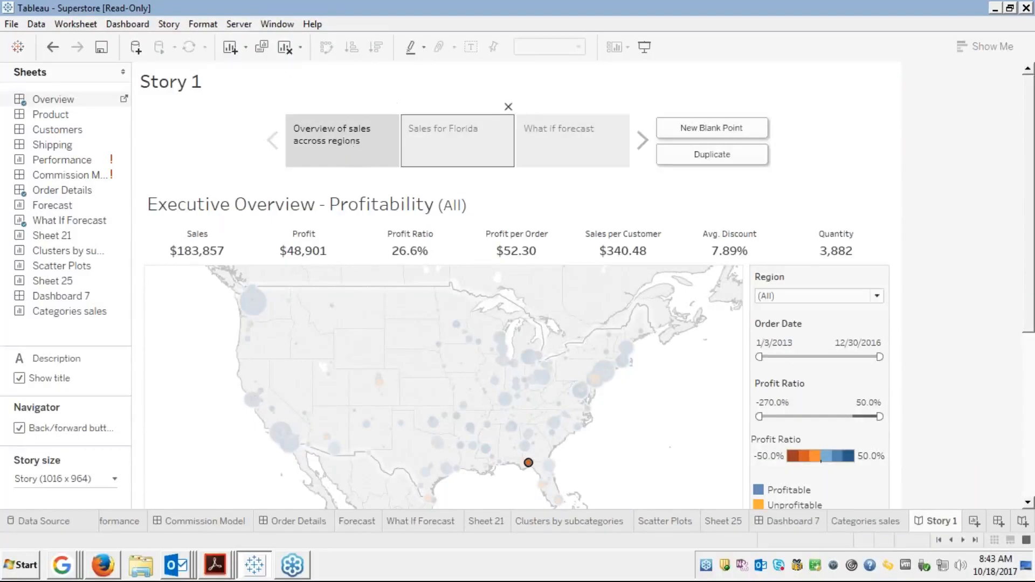
click(457, 132)
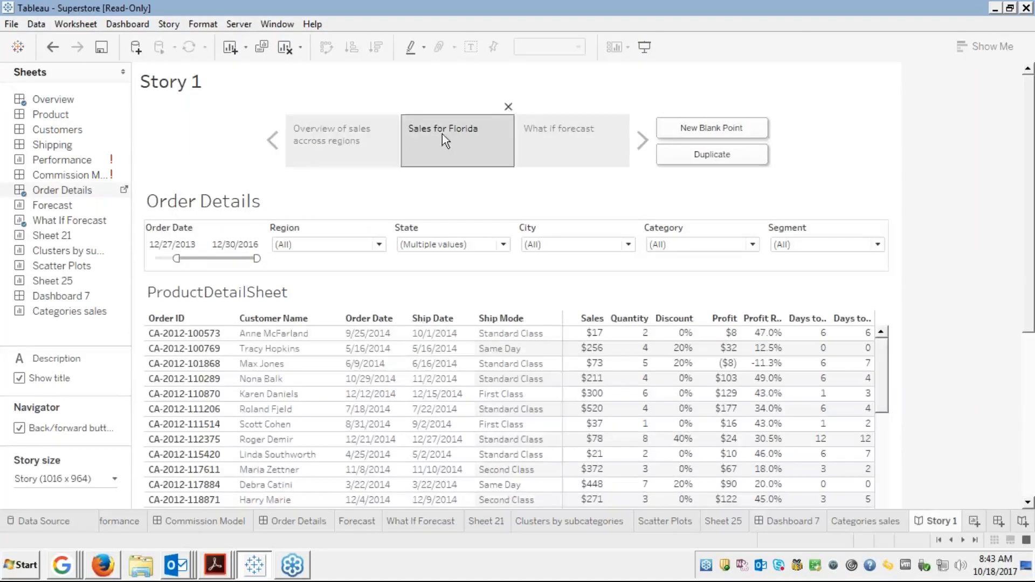
click(344, 144)
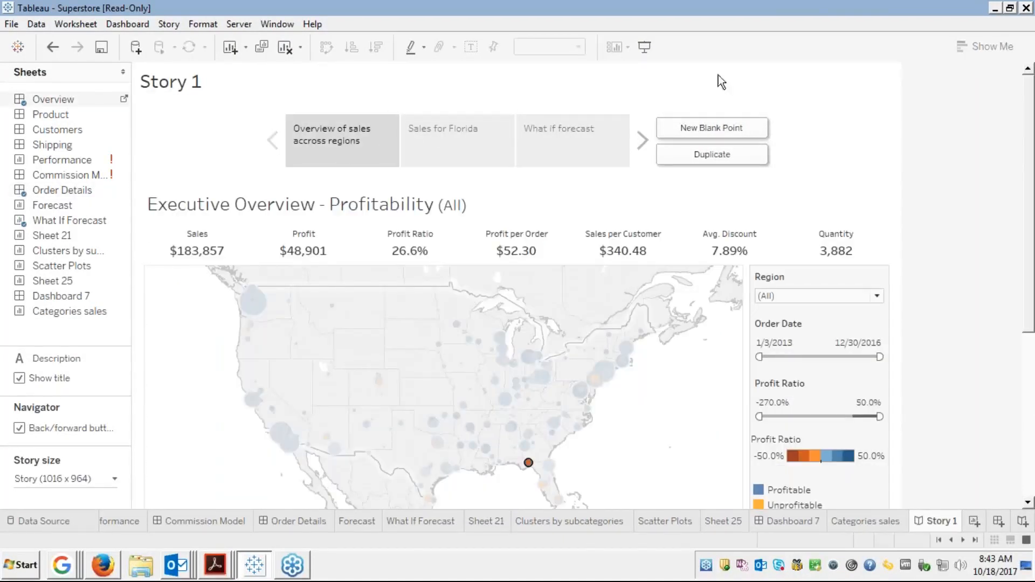
click(643, 48)
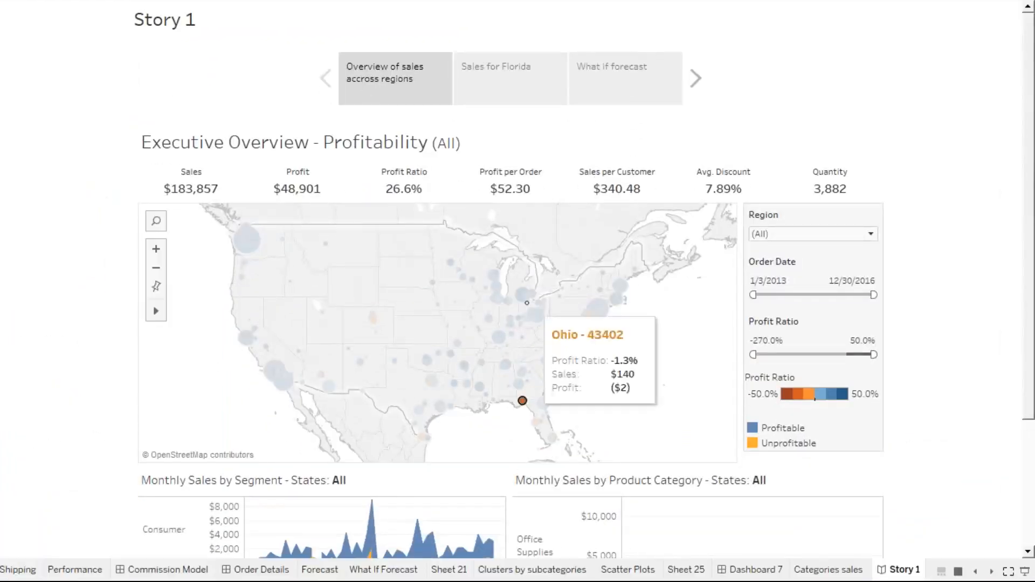
mouse_move(522, 403)
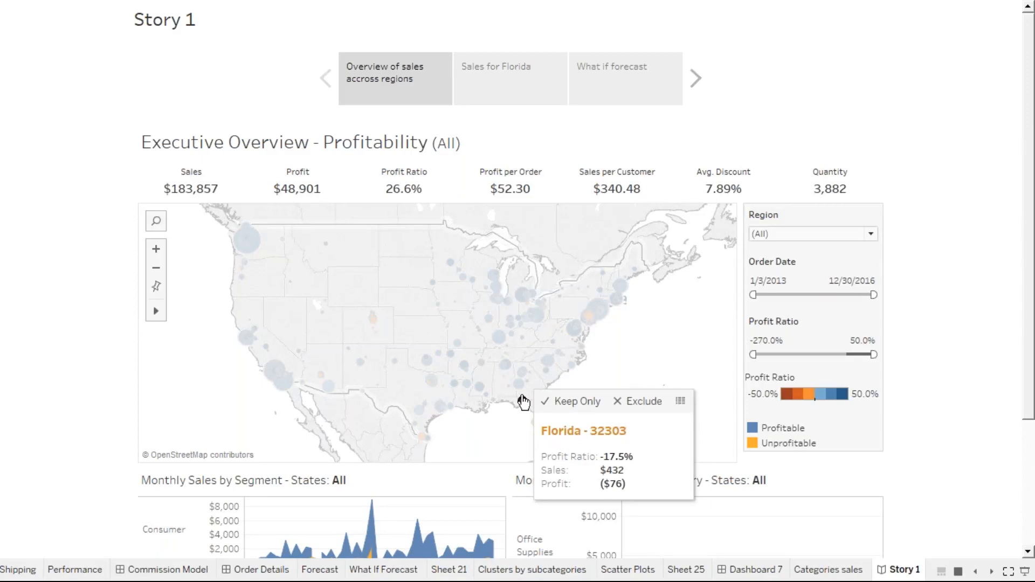
click(493, 86)
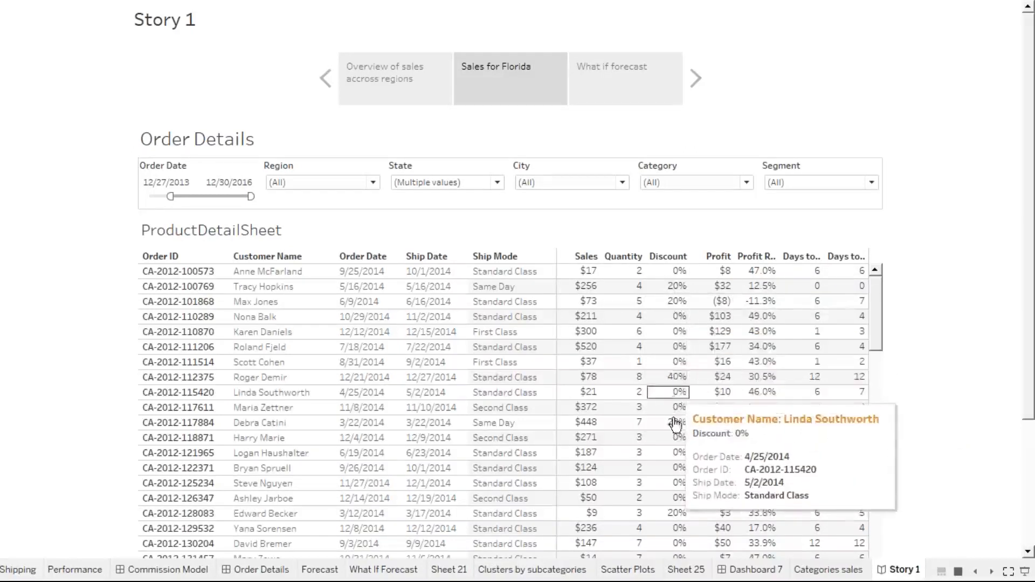
click(600, 87)
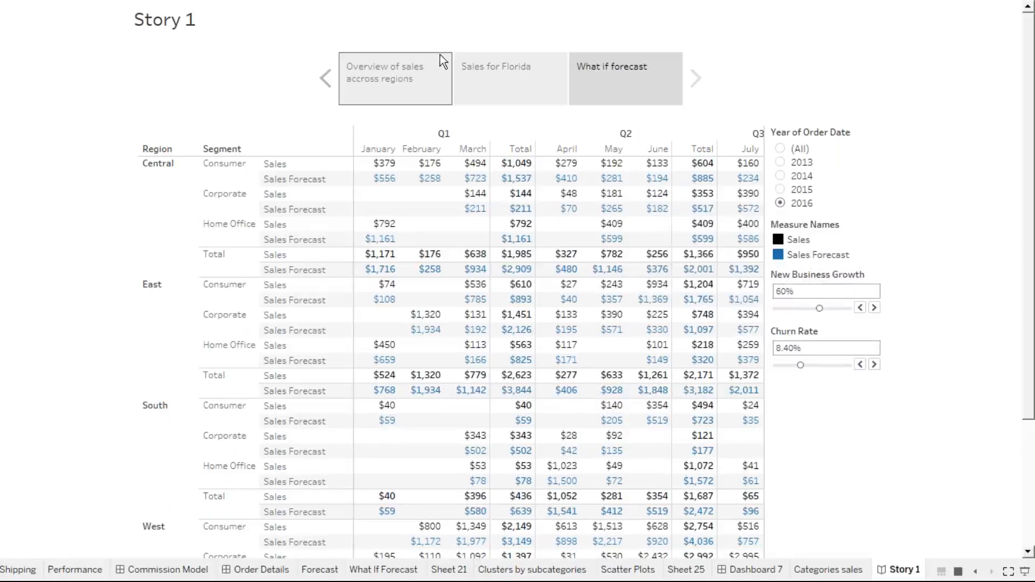
click(404, 79)
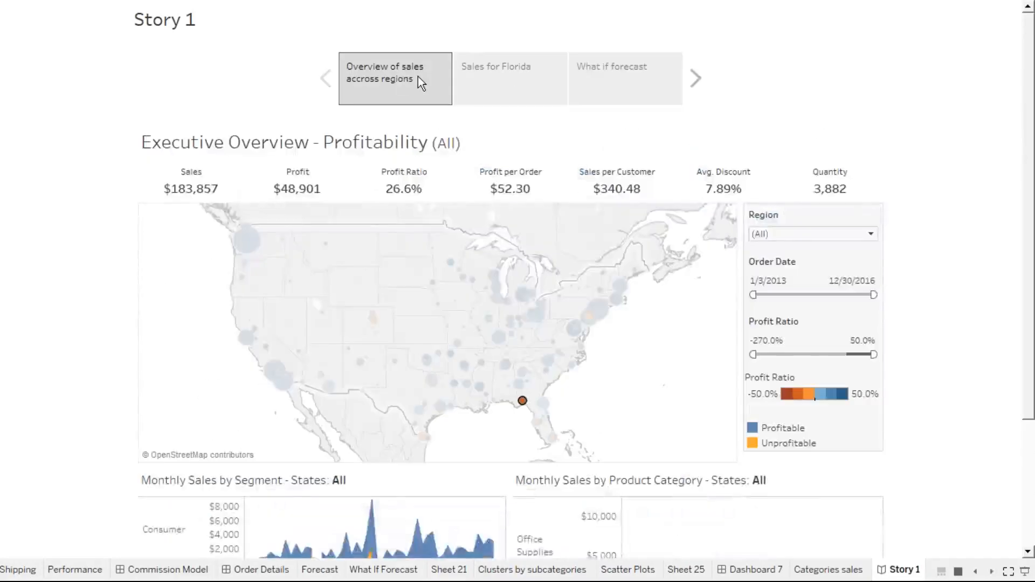
click(510, 89)
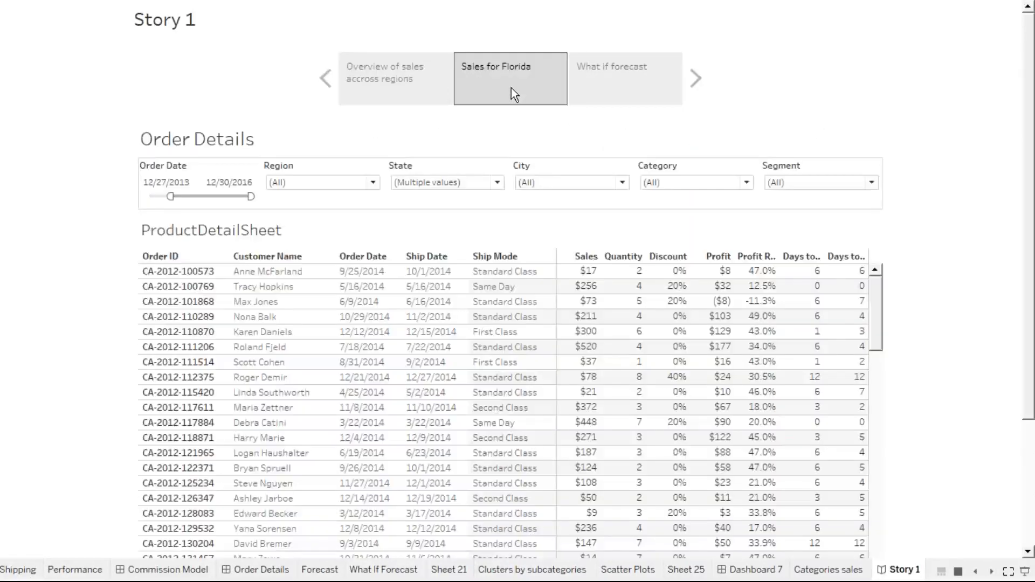
click(397, 83)
Leave presentation mode and add a description box reading 'This talks about the sales of all products in california'
key(Escape)
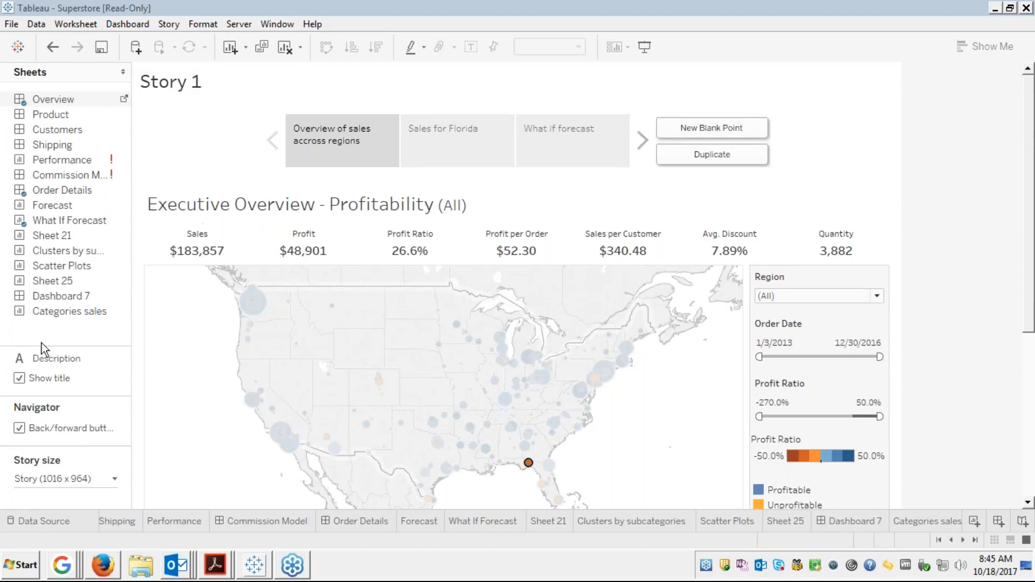
drag(67, 362, 323, 160)
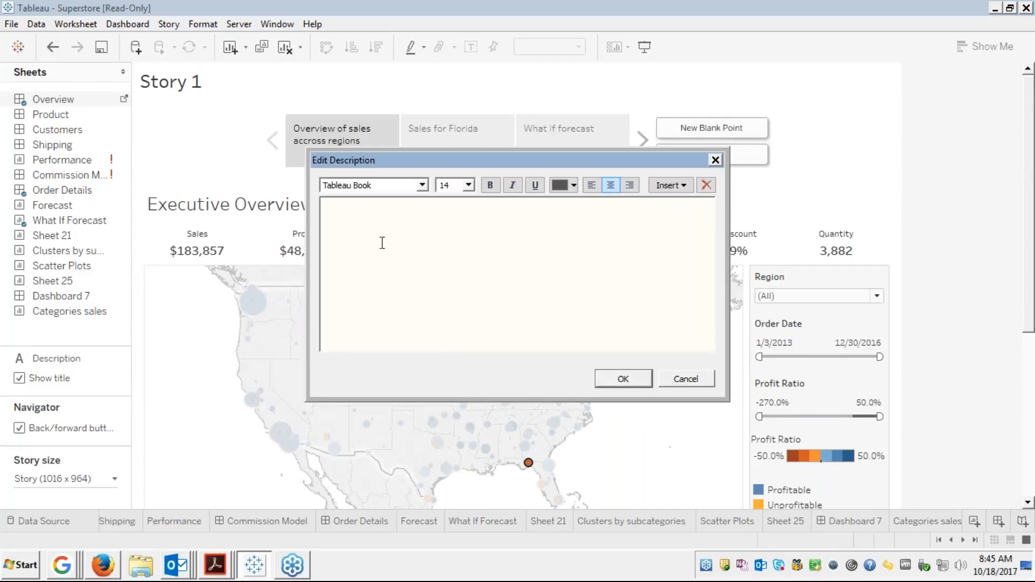
text(This talks about the sales)
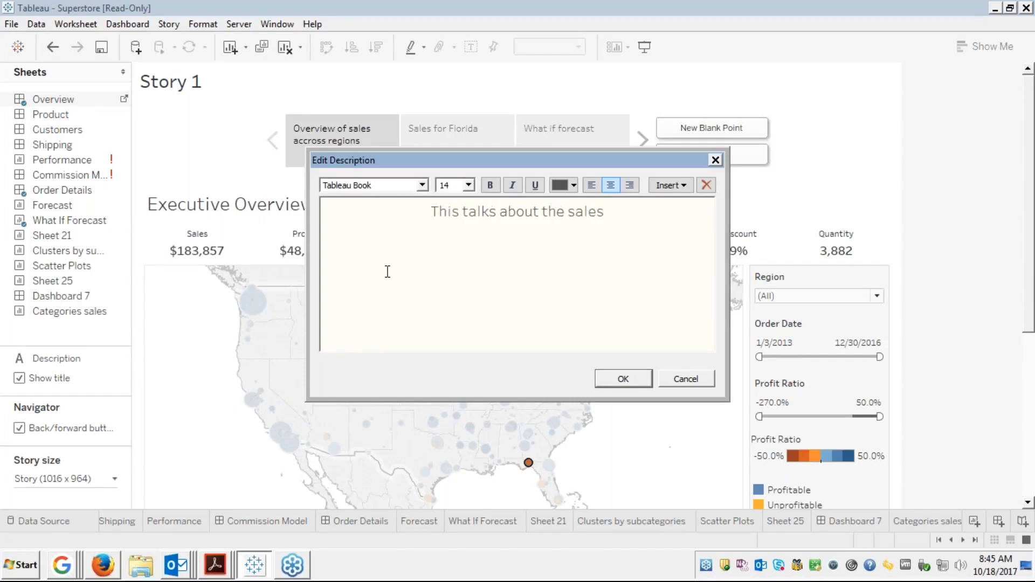
text( of al lproducts in)
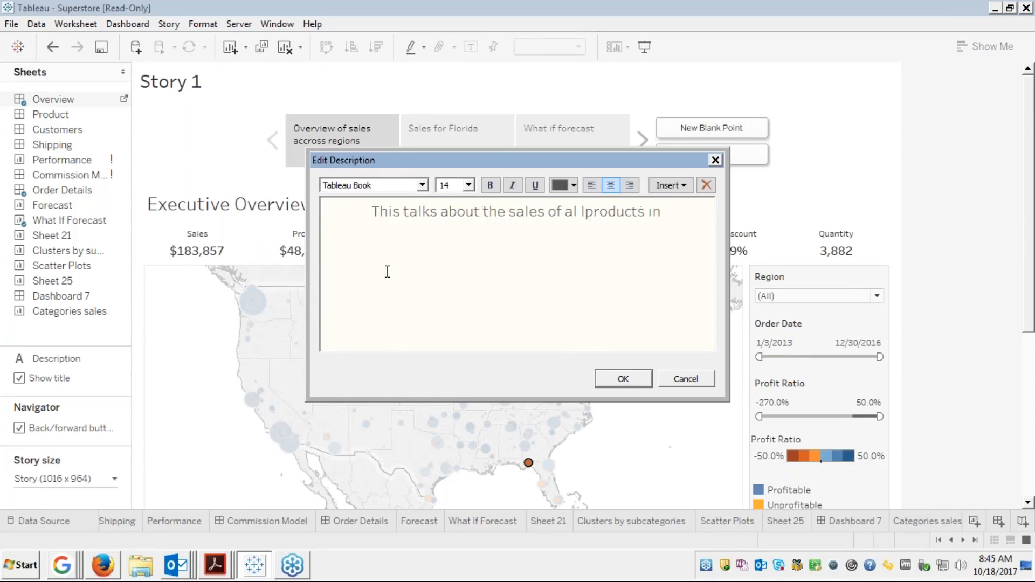
key(BackSpace)
key(BackSpace)
key(BackSpace)
key(BackSpace)
key(BackSpace)
key(BackSpace)
key(BackSpace)
key(BackSpace)
key(BackSpace)
key(BackSpace)
key(BackSpace)
key(BackSpace)
key(BackSpace)
key(BackSpace)
text(l pro)
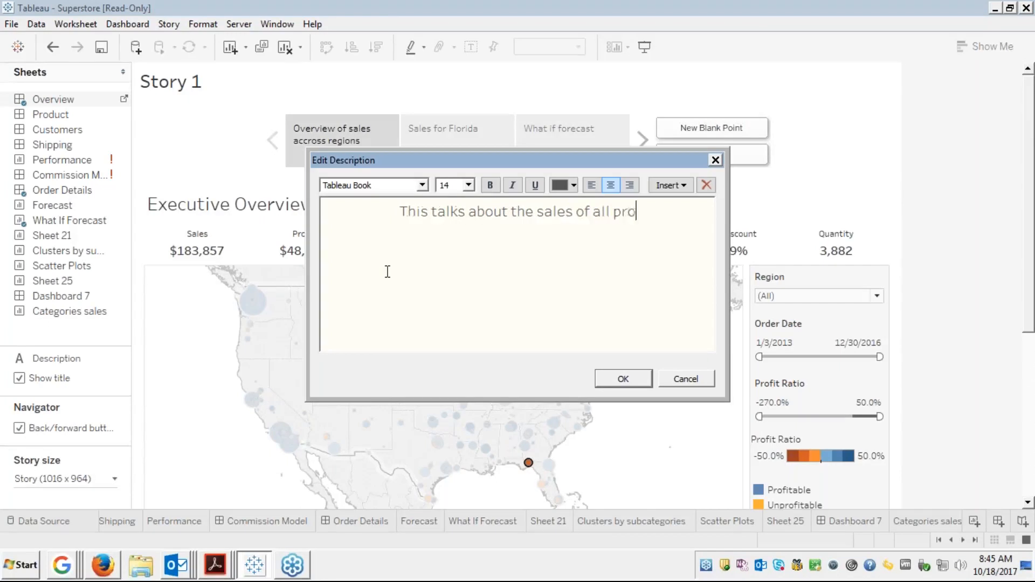
text(ducts in ca)
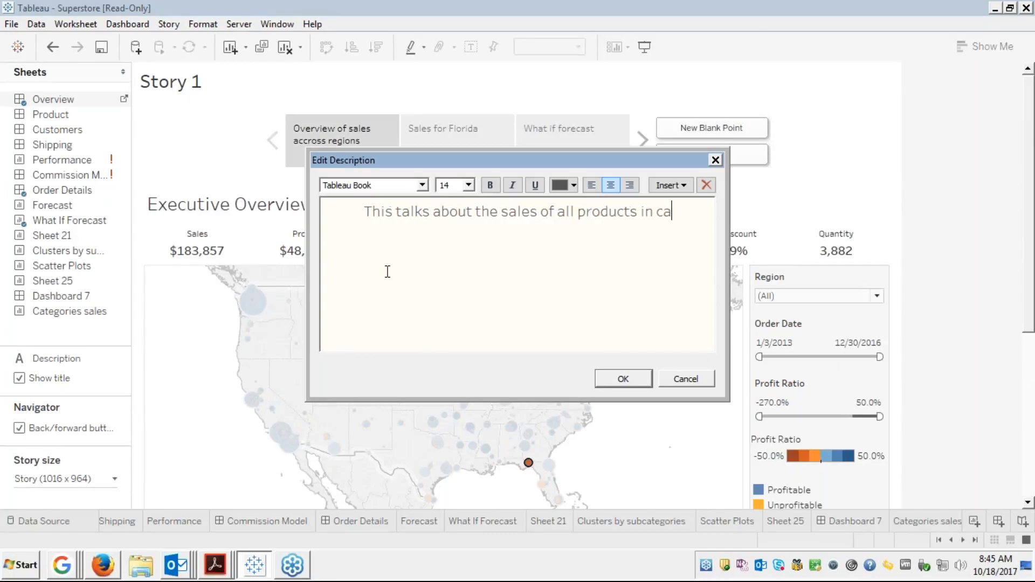
text(lifornia)
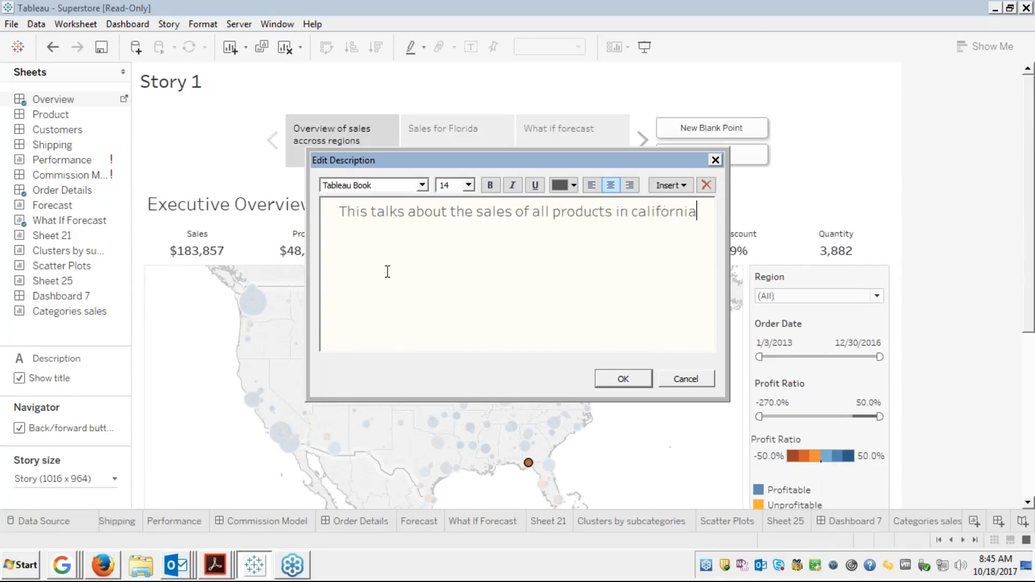
Confirm the overview description, then review the Florida sales, overview and What if forecast points
click(617, 378)
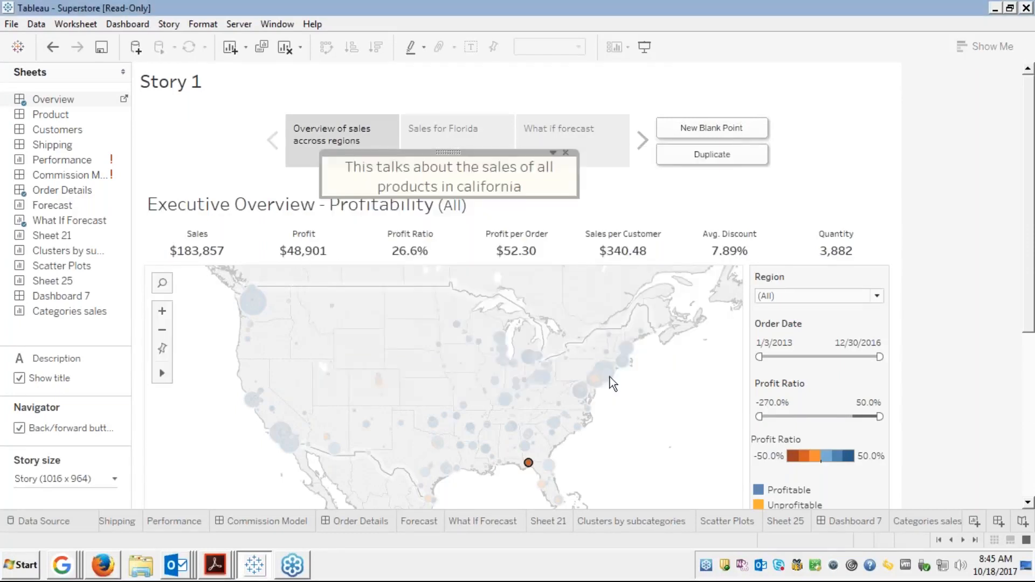
click(633, 211)
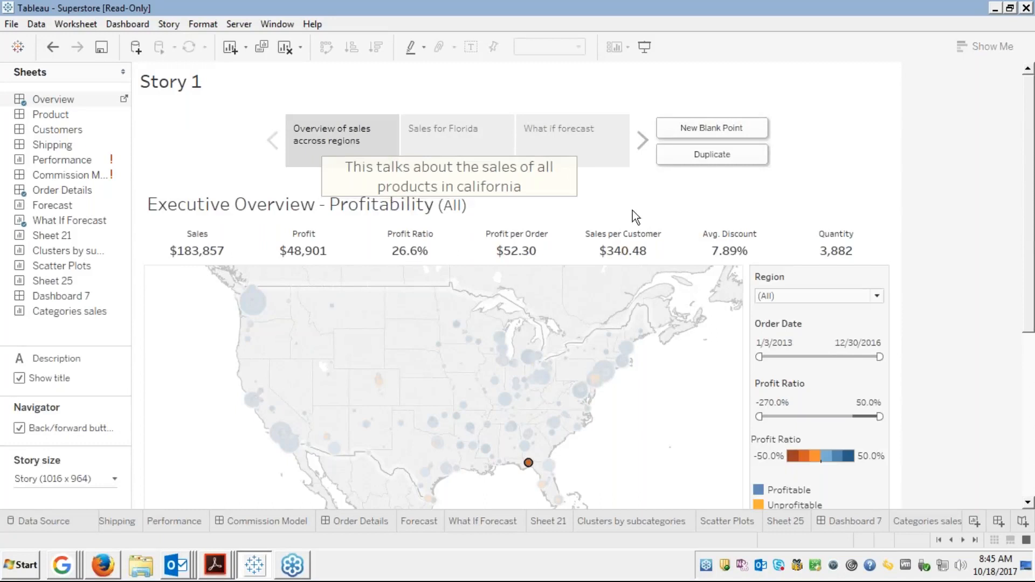
click(485, 136)
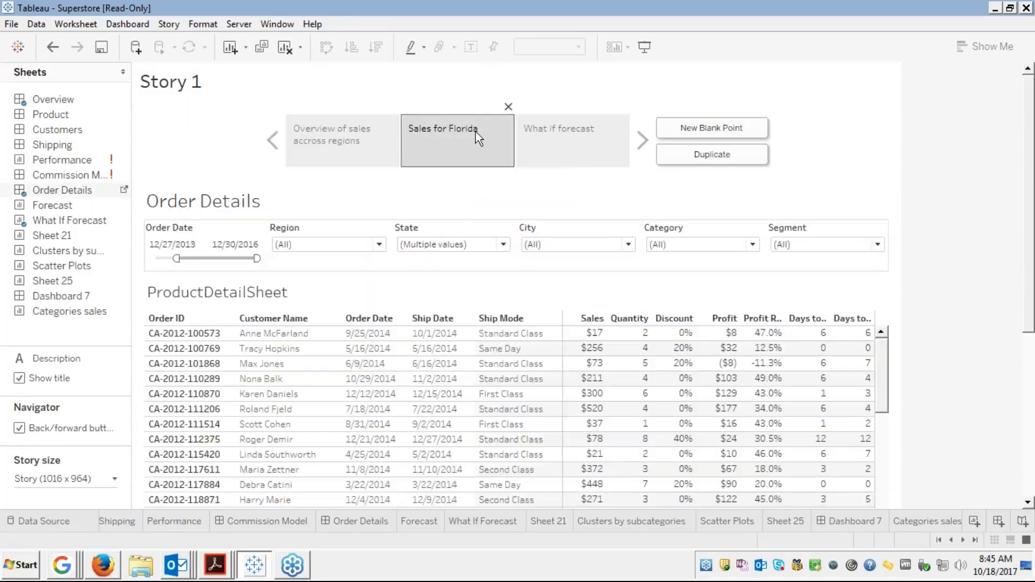
click(348, 158)
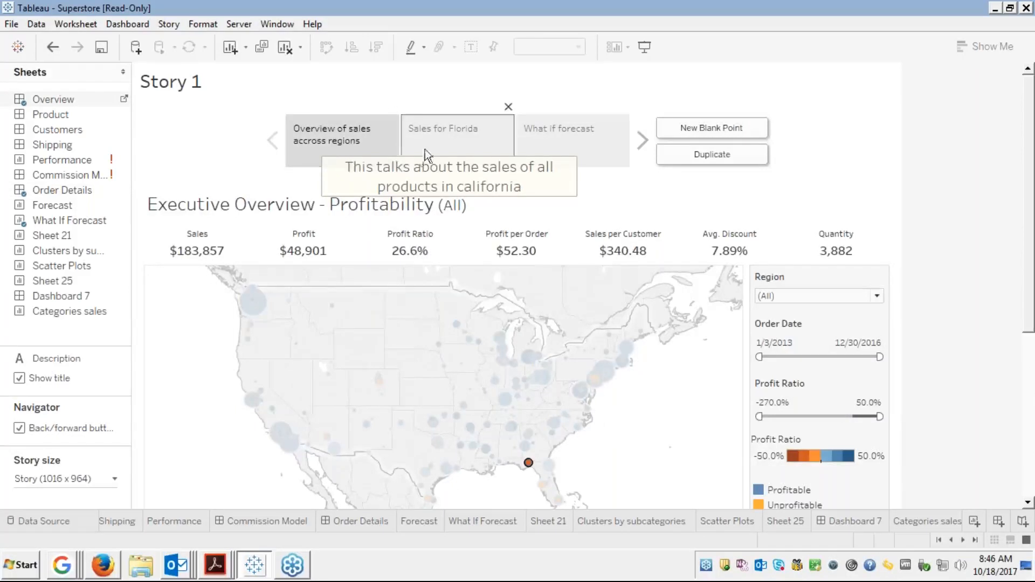
click(441, 144)
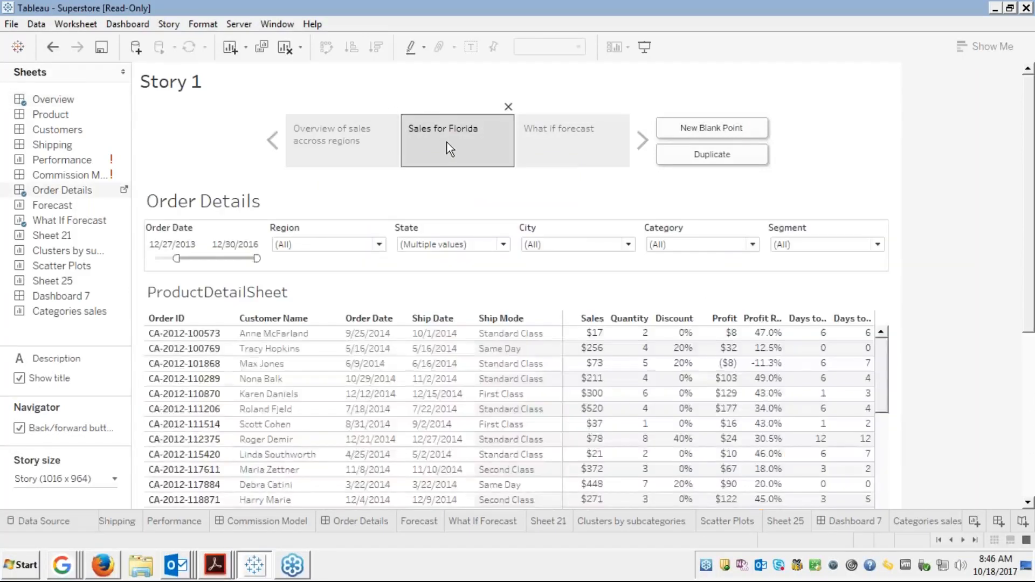
click(551, 145)
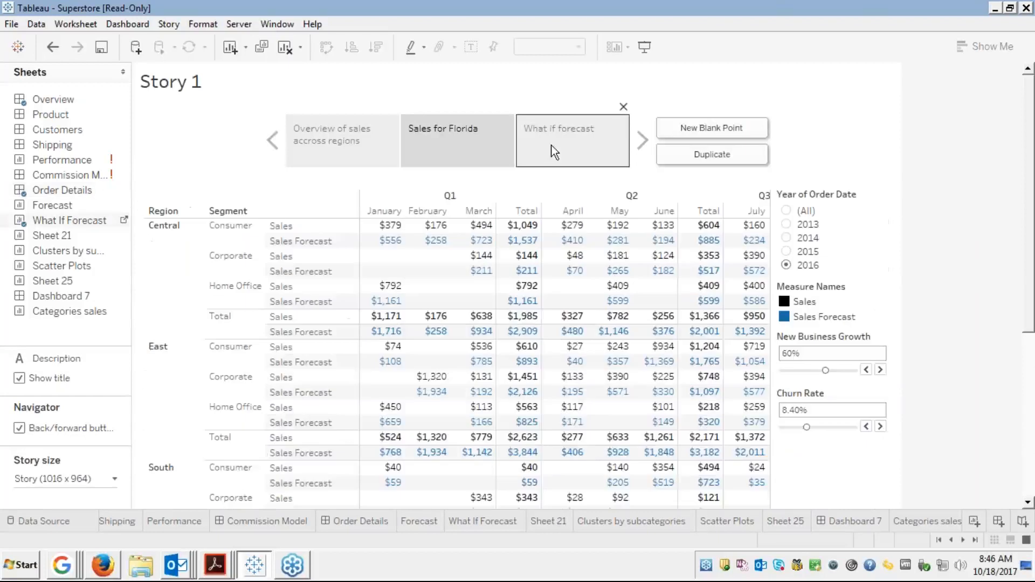
click(341, 154)
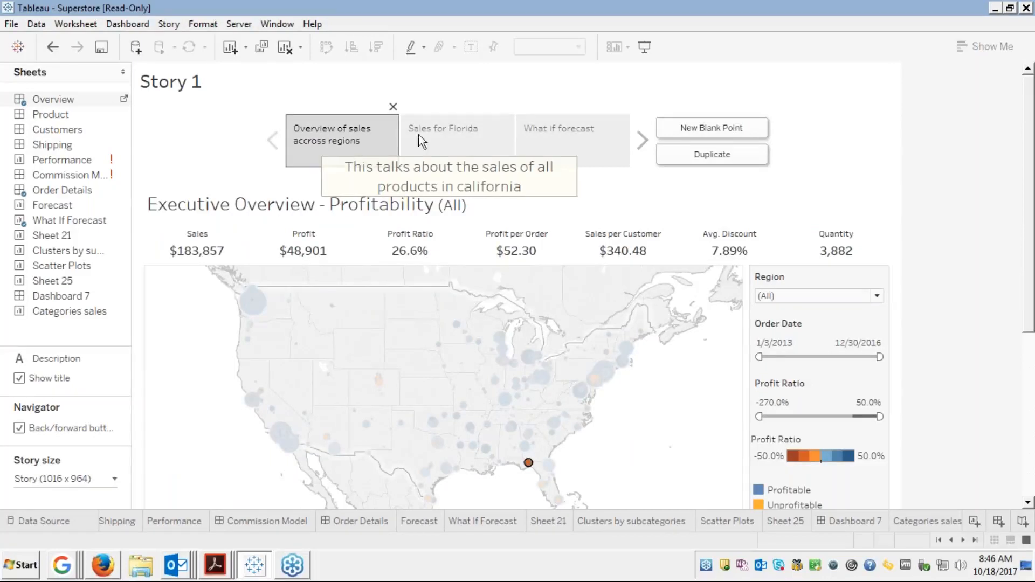
click(479, 141)
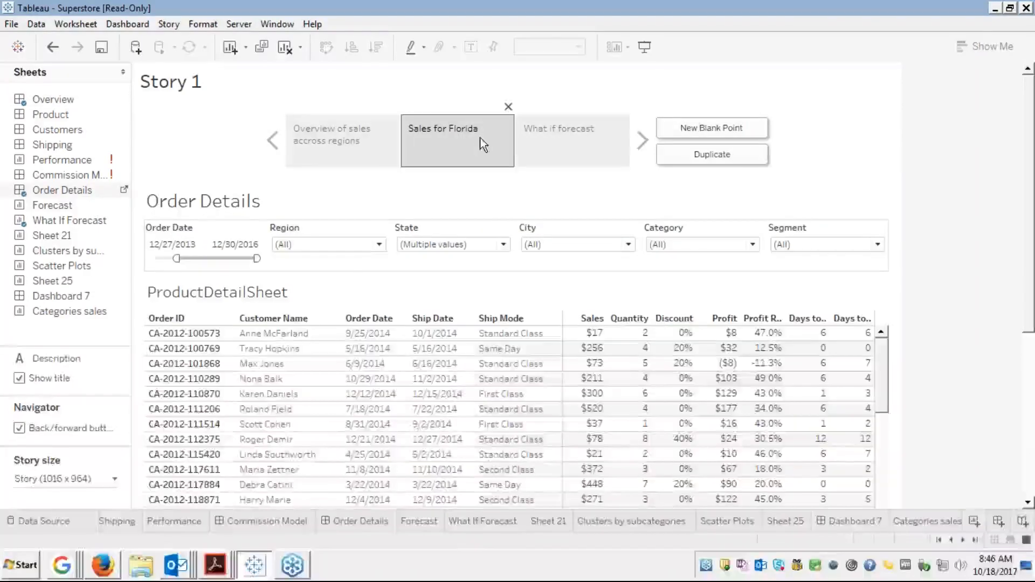
click(550, 157)
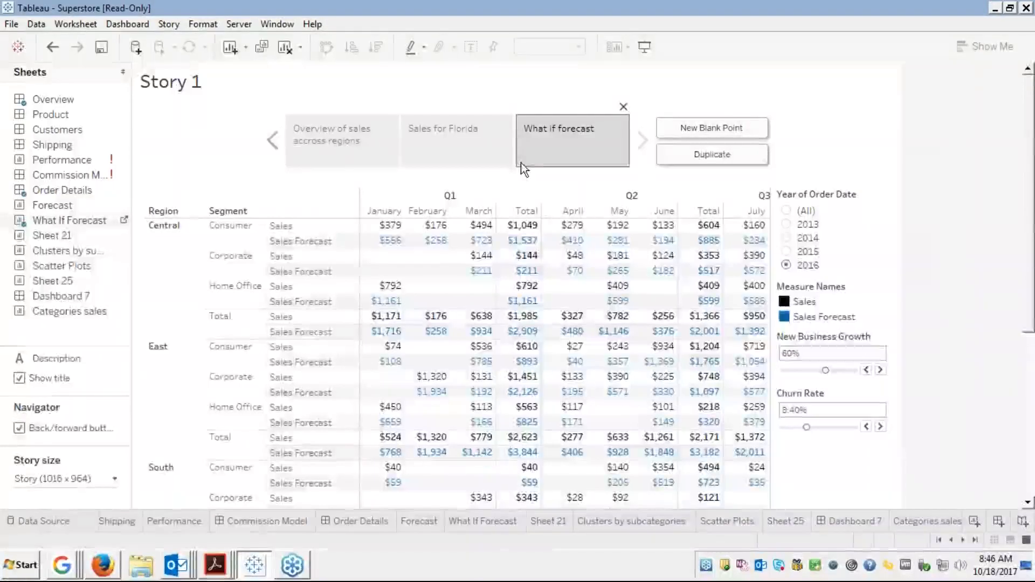
Look through the story size options and sizing modes without changing them
click(100, 481)
click(110, 484)
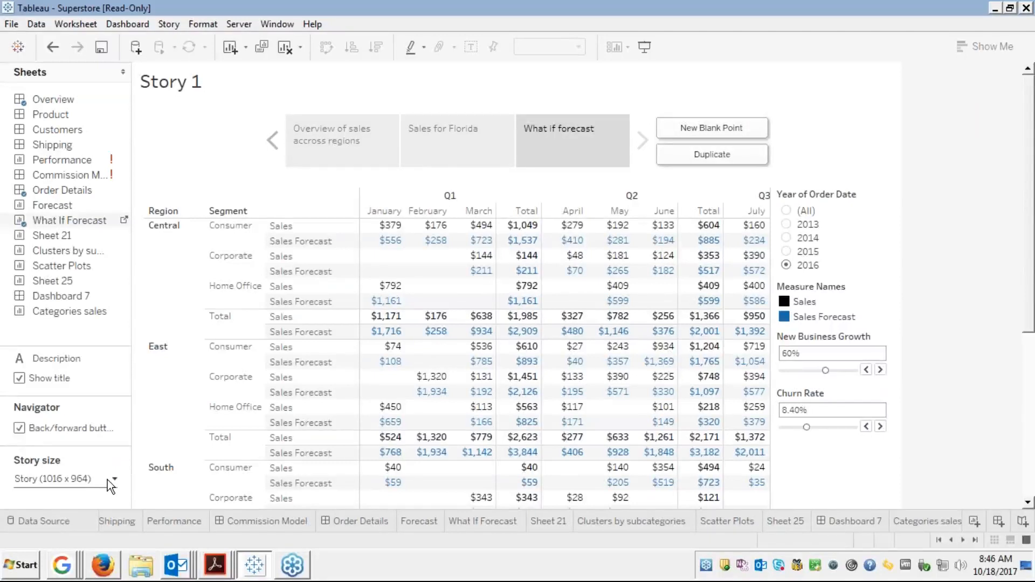
click(114, 480)
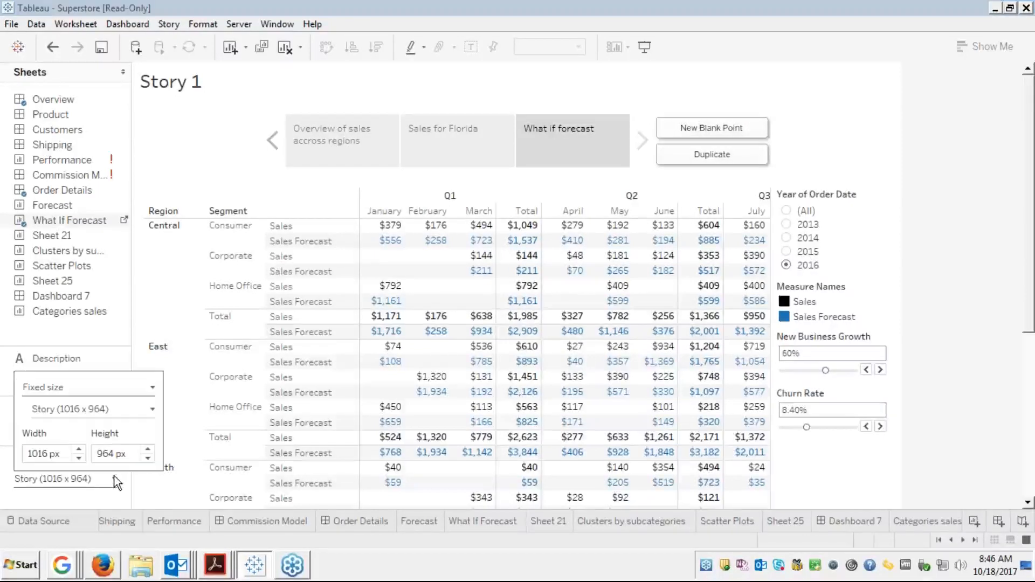
click(114, 387)
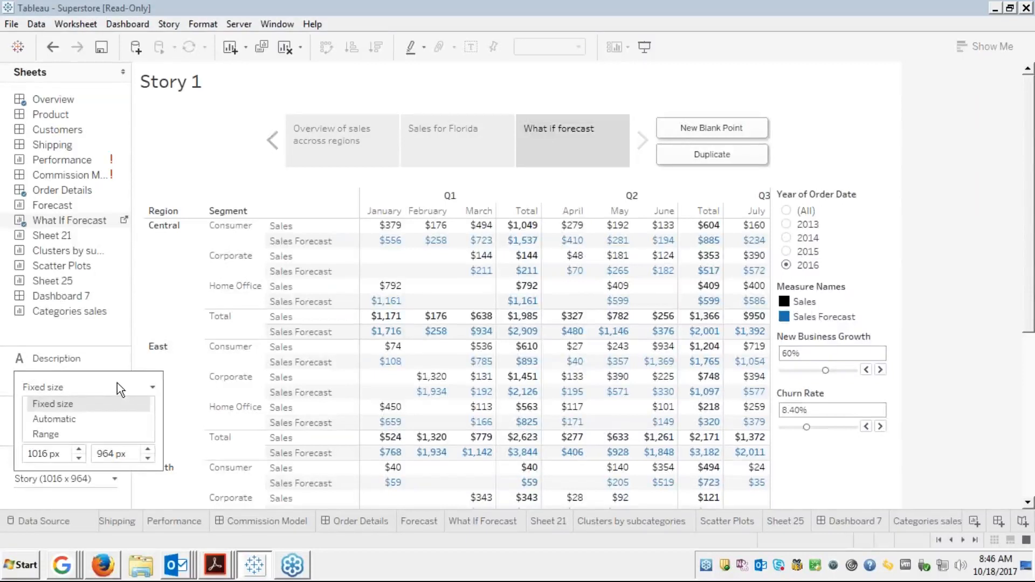
click(151, 314)
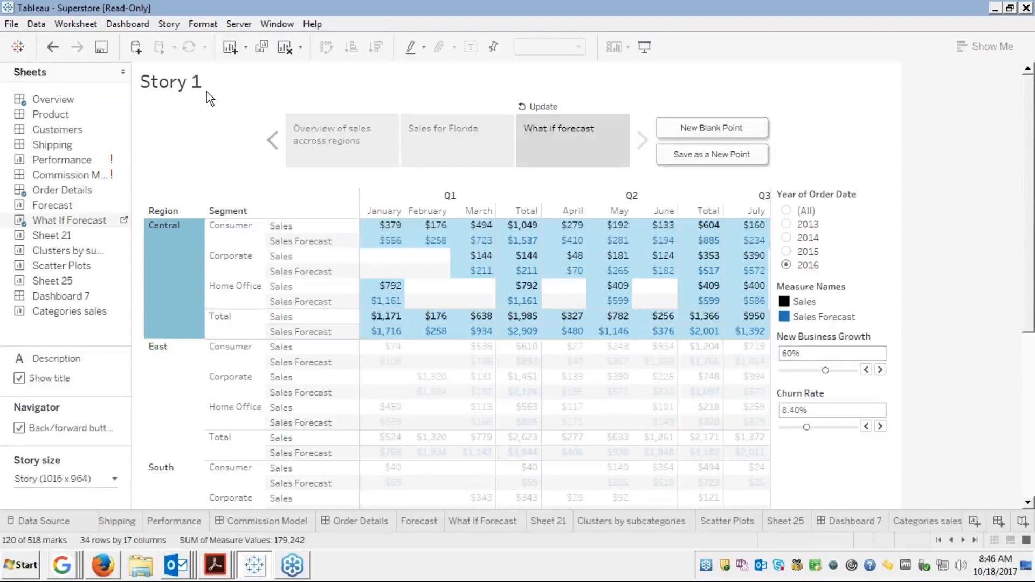
Replace the placeholder 'Story 1' title with 'Story of California'
double_click(193, 80)
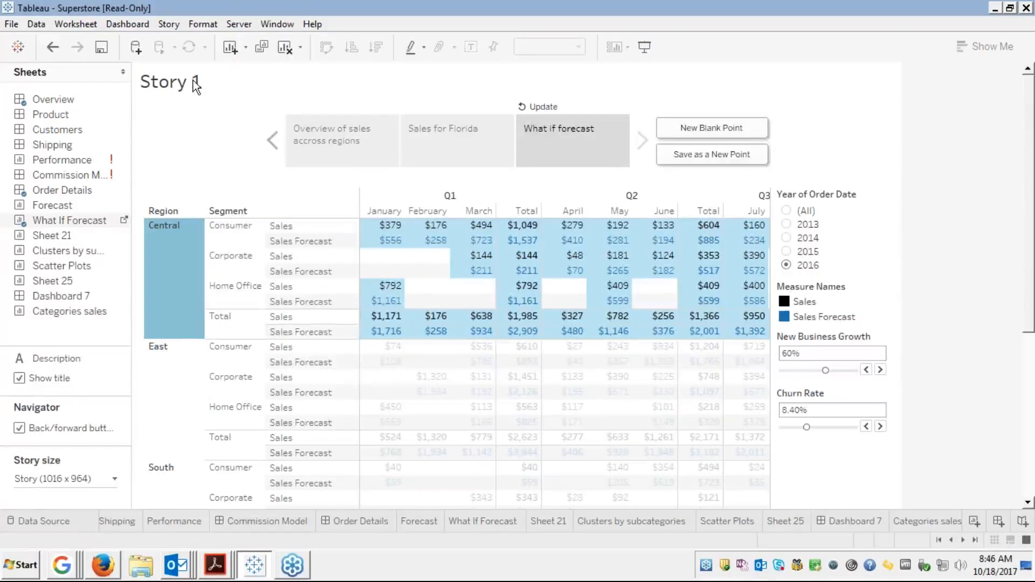
click(216, 86)
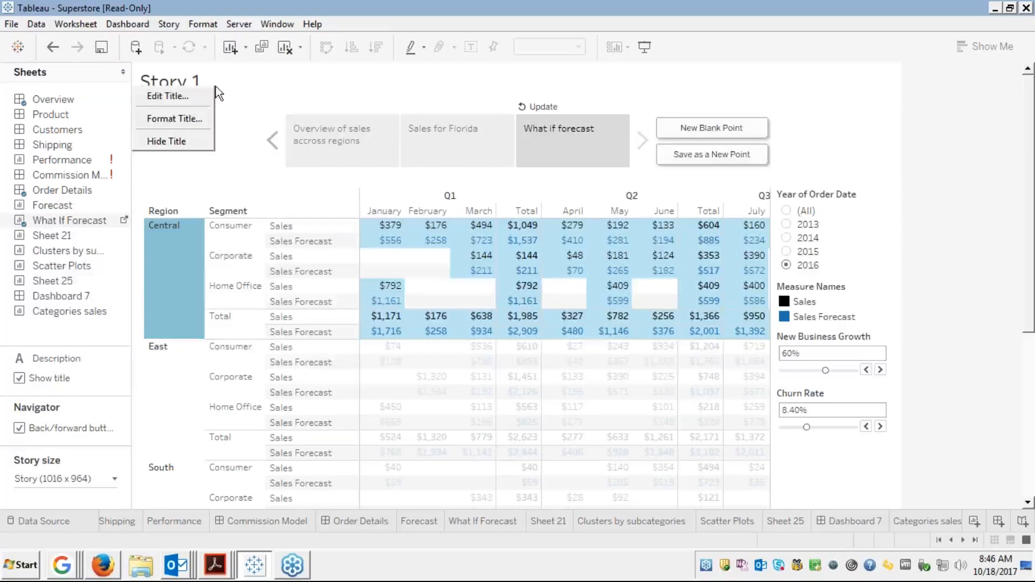
click(192, 93)
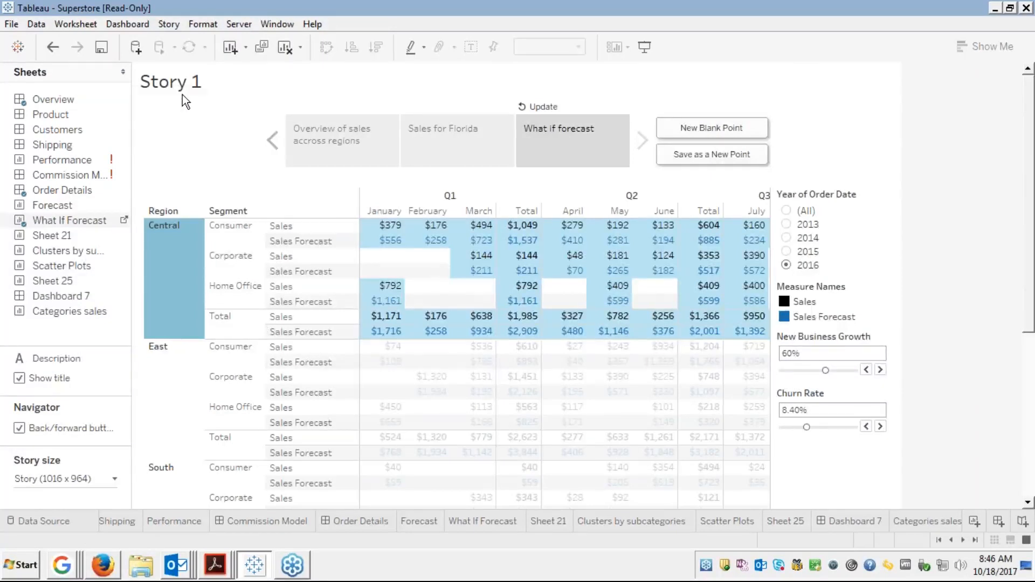
key(Delete)
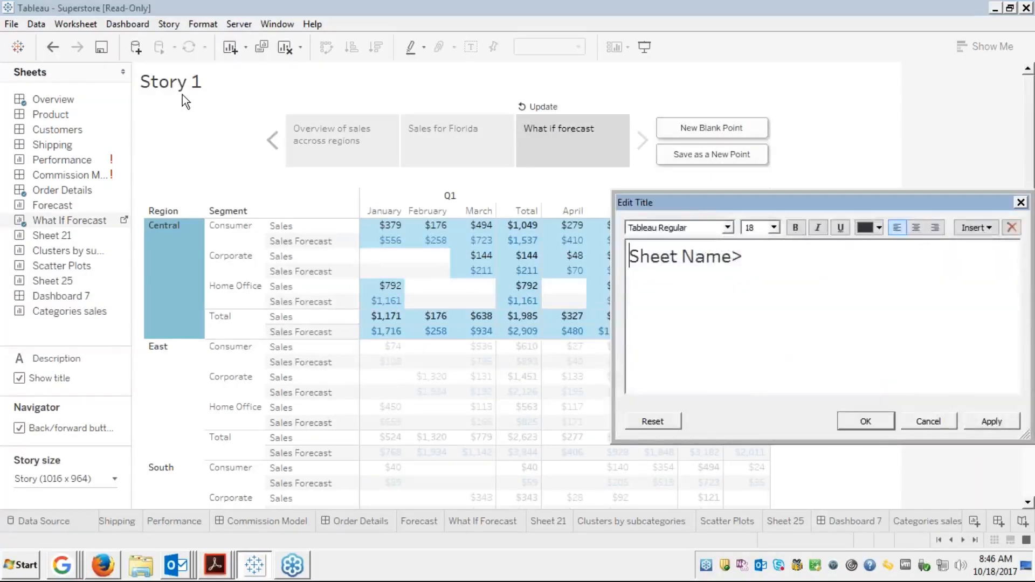
key(Delete)
key(Delete)
key(Delete)
key(Delete)
key(Delete)
key(Delete)
key(Delete)
key(Delete)
key(Delete)
key(Delete)
key(Delete)
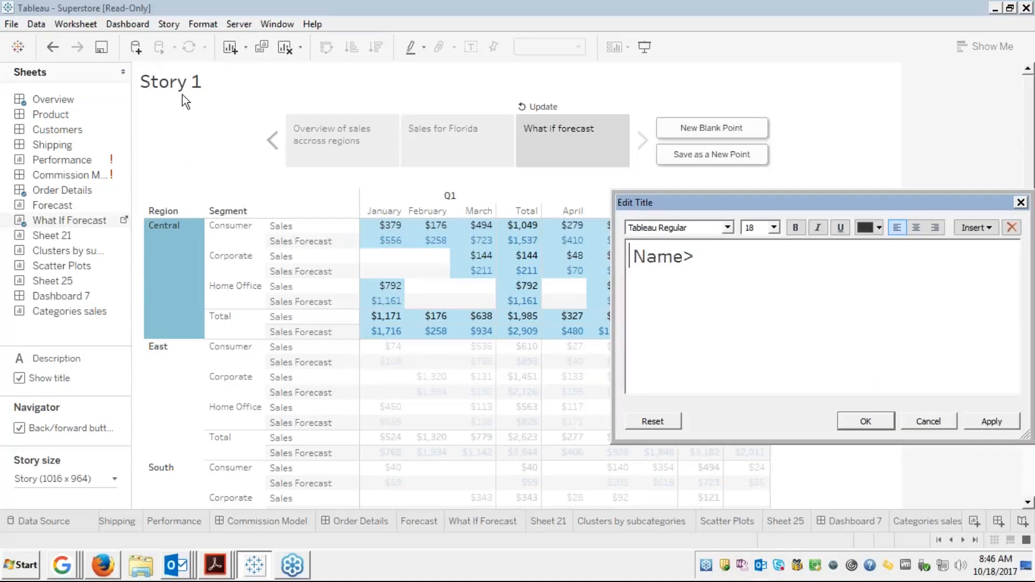
text(St)
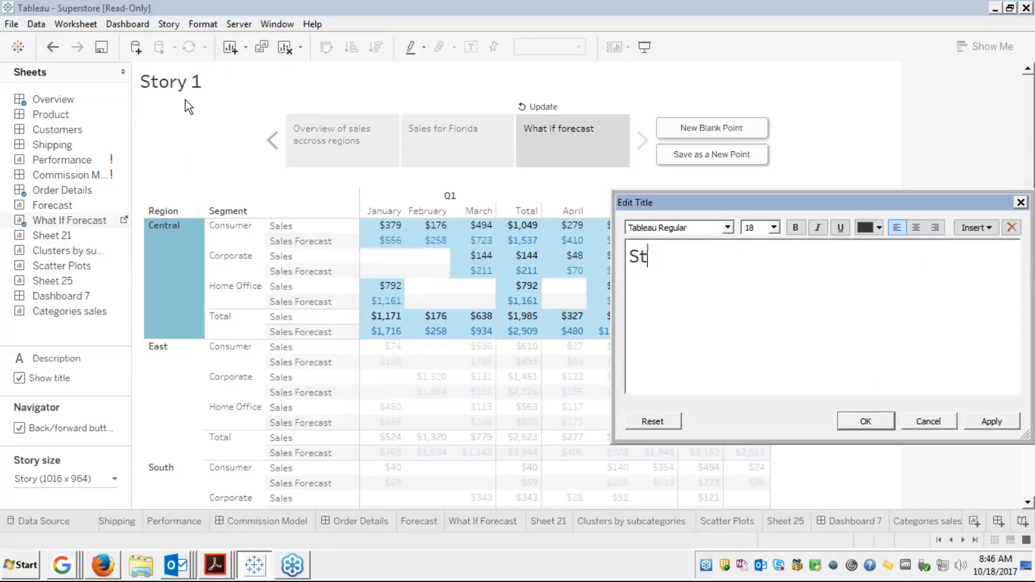
text(ory of Ca)
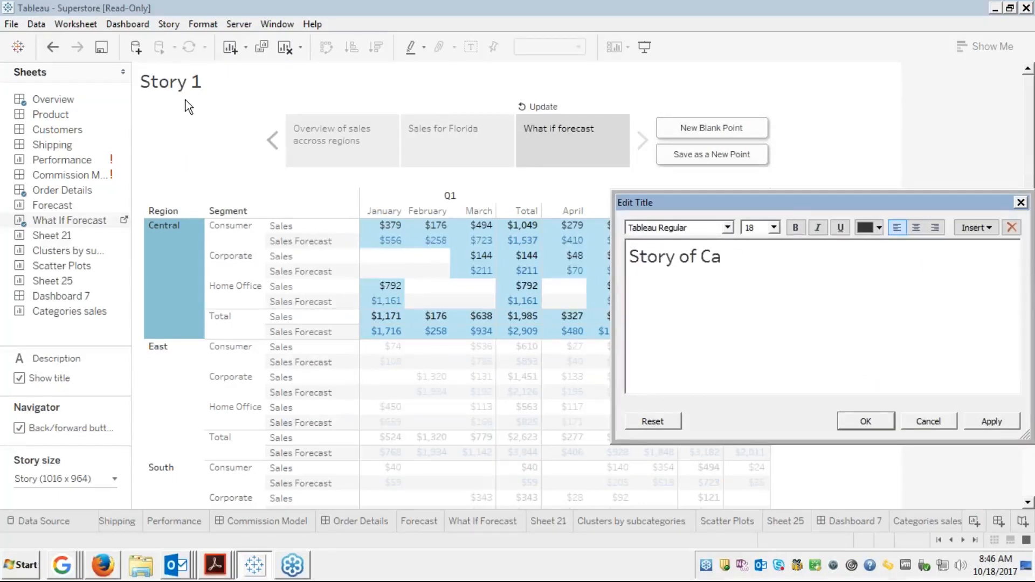
text(lifornia)
click(879, 422)
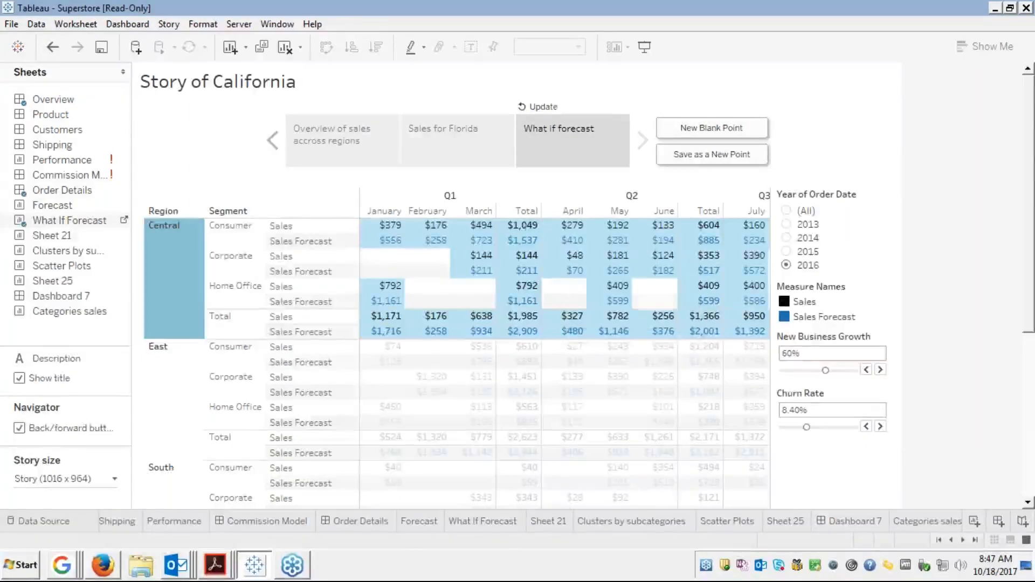
Glance at the Categories sales bar chart sheet, then add a new blank story point
mouse_move(127, 174)
click(974, 540)
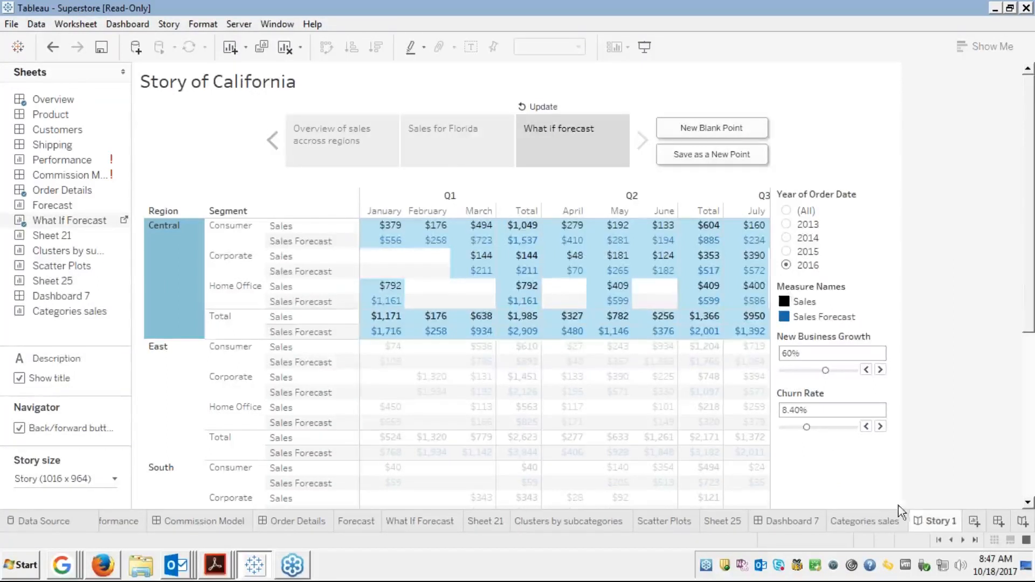
click(878, 517)
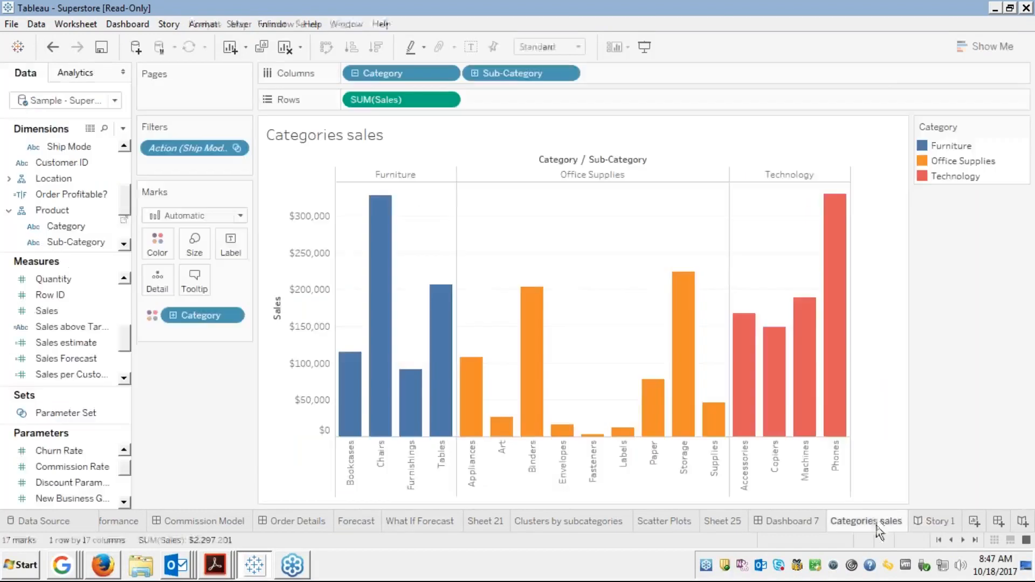
click(928, 520)
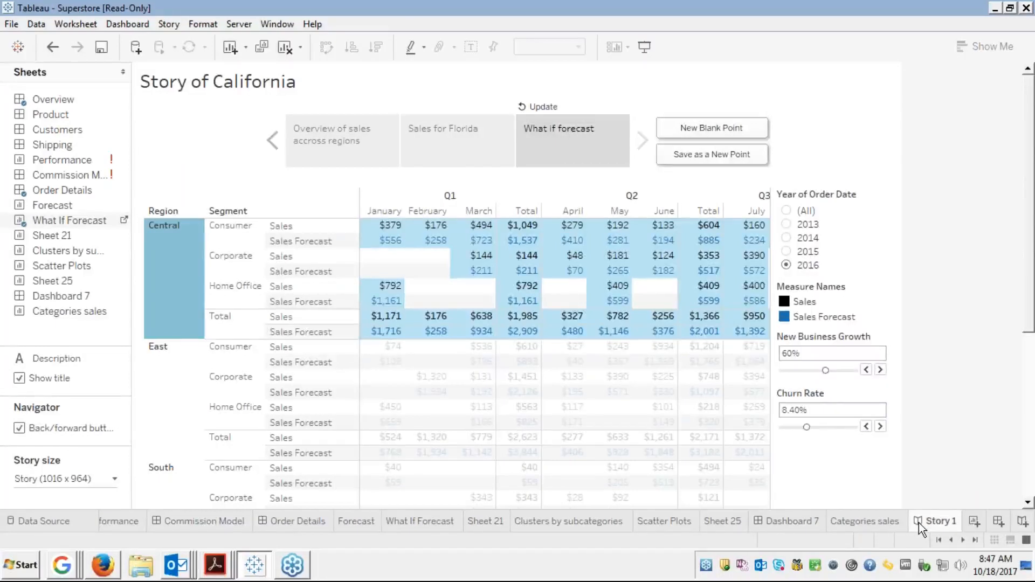
click(695, 128)
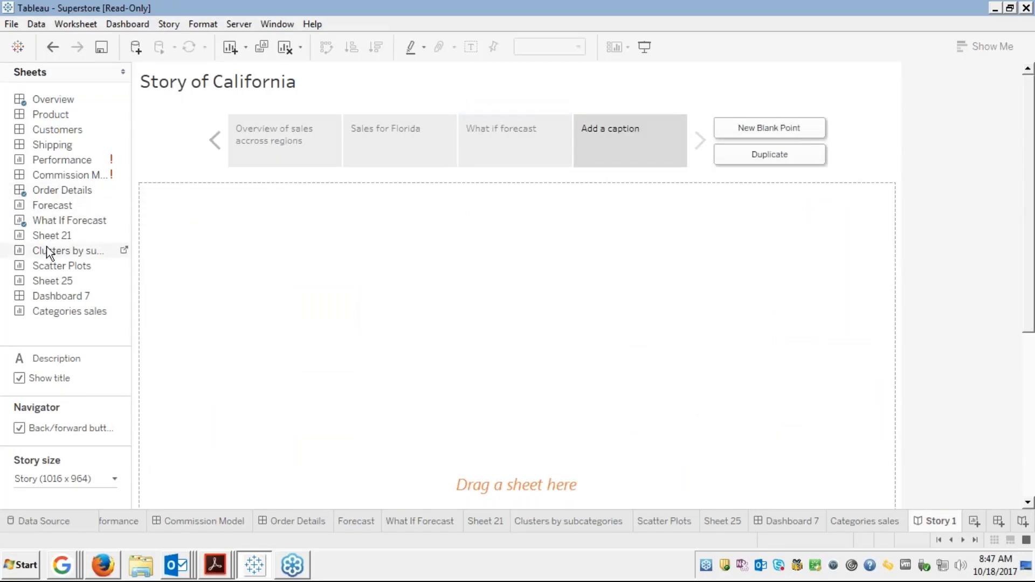
Place the Clusters by subcategories sheet in the fourth point and caption it 'Clustering'
drag(47, 247, 620, 155)
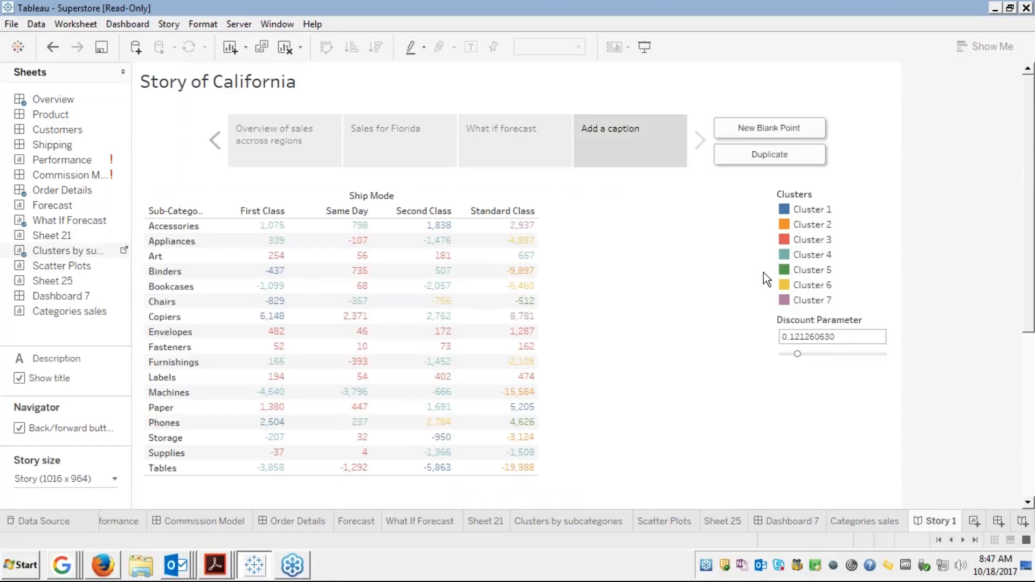
double_click(598, 129)
text(Clu)
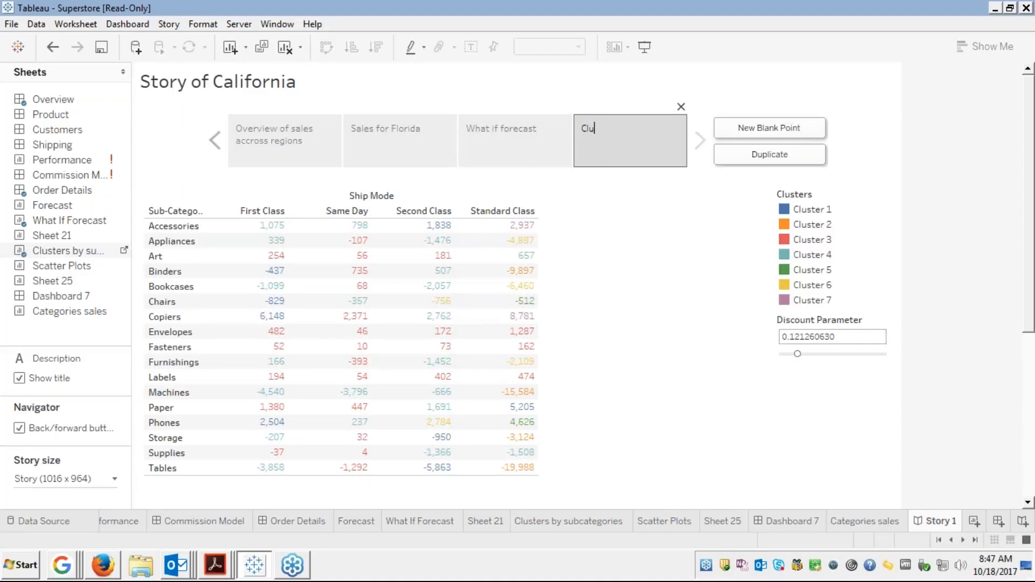
text(stering)
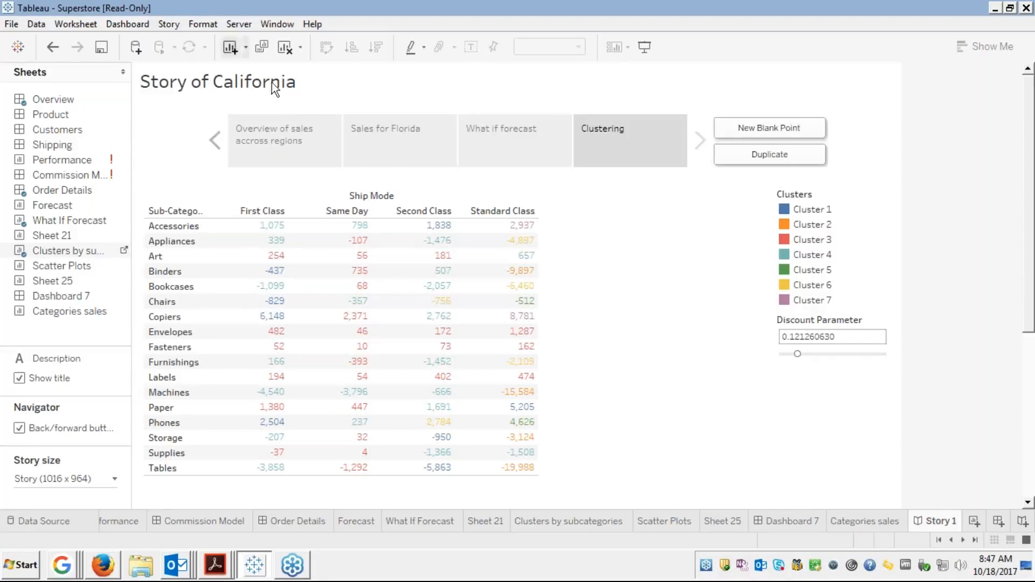
click(101, 47)
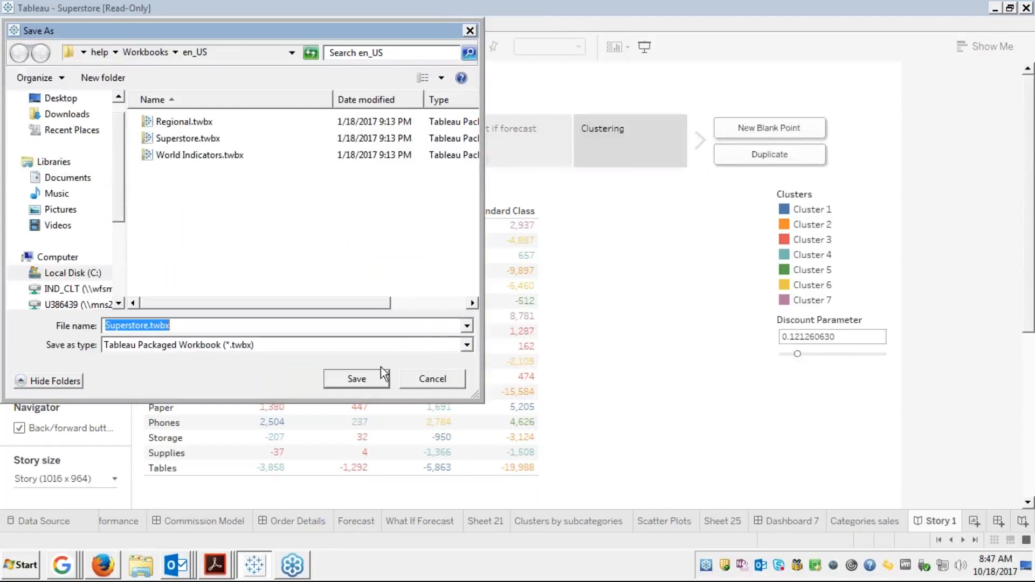
click(466, 345)
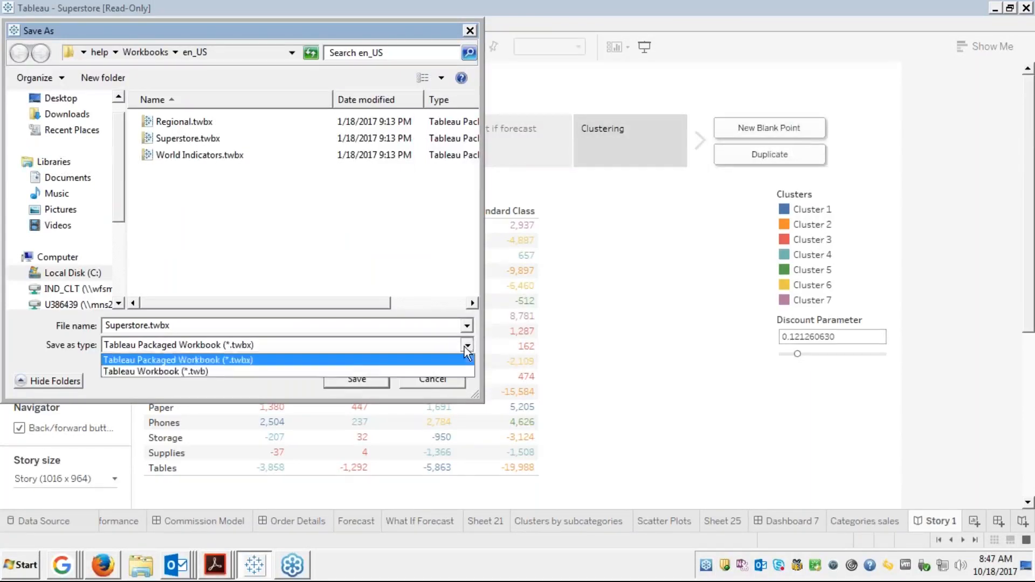
click(466, 348)
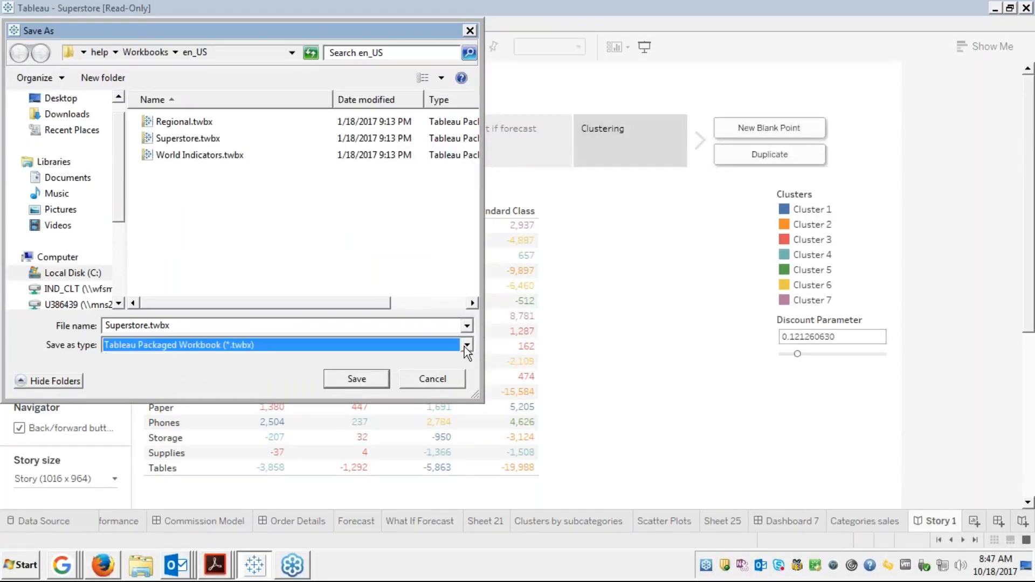
click(437, 374)
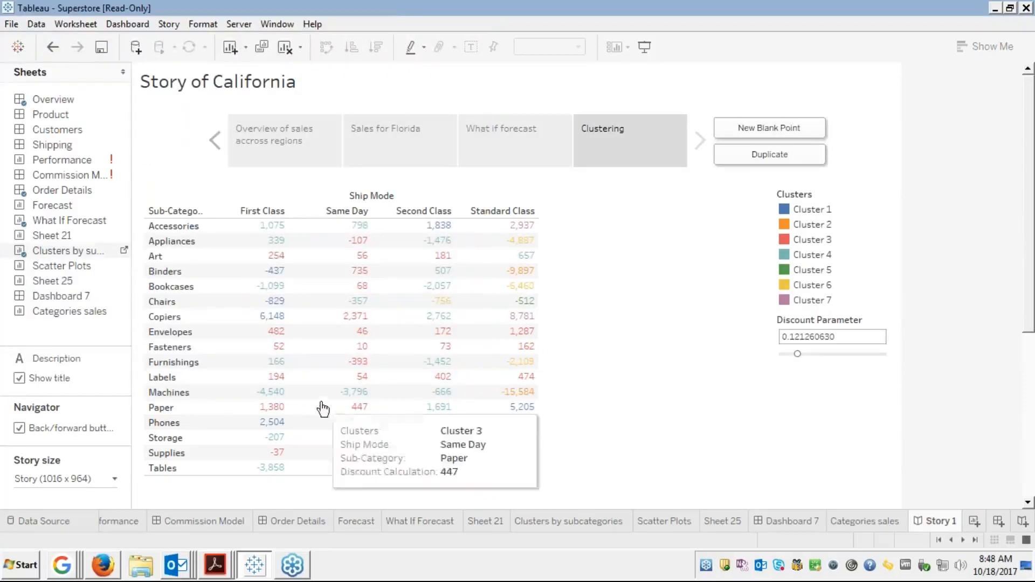
click(102, 572)
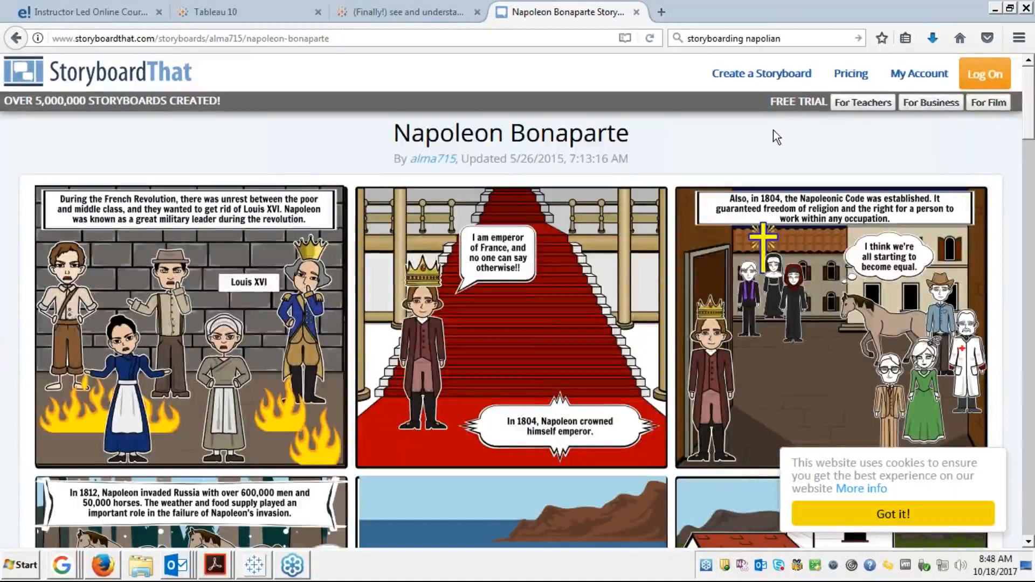
click(994, 10)
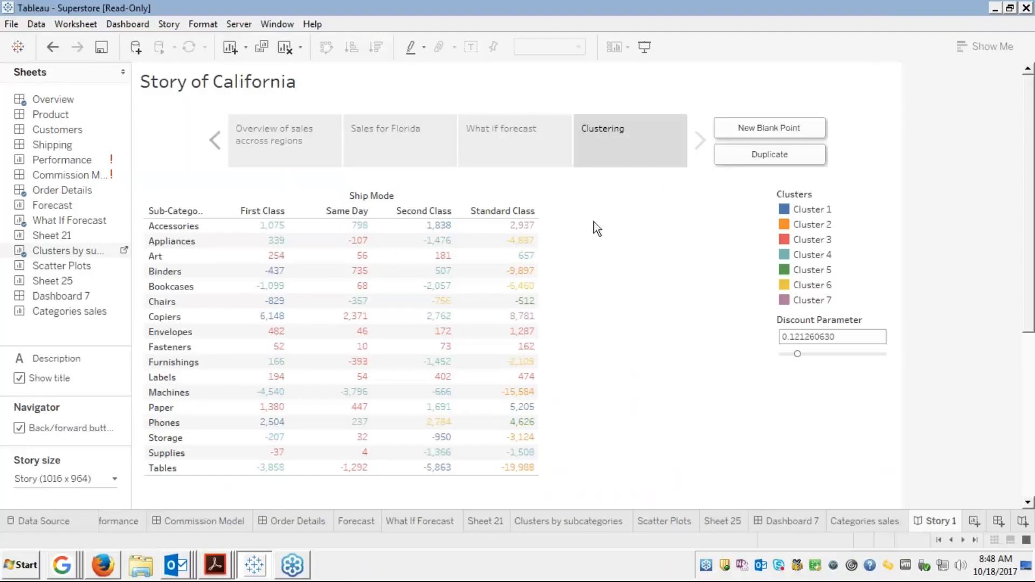
click(622, 142)
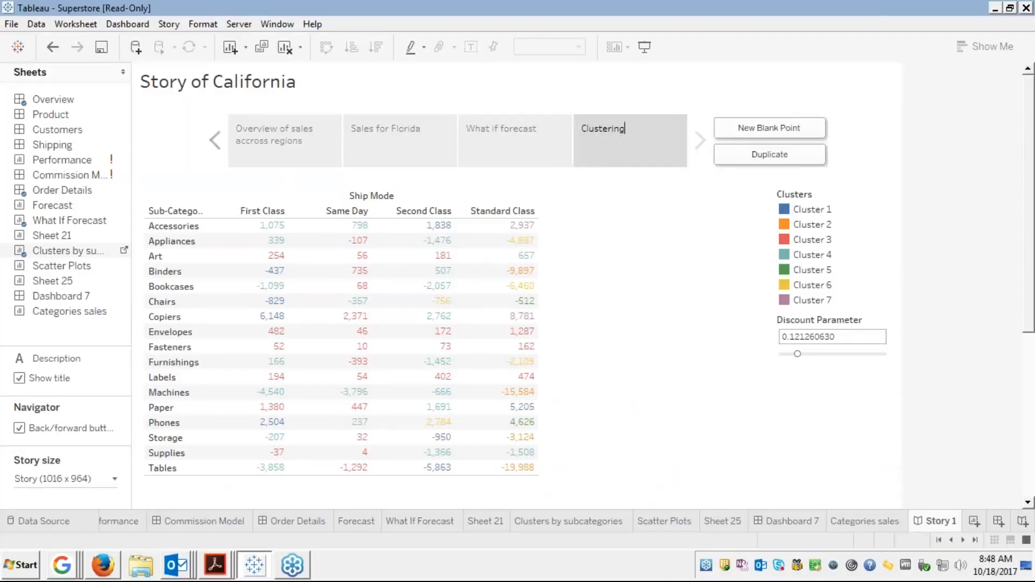
click(773, 156)
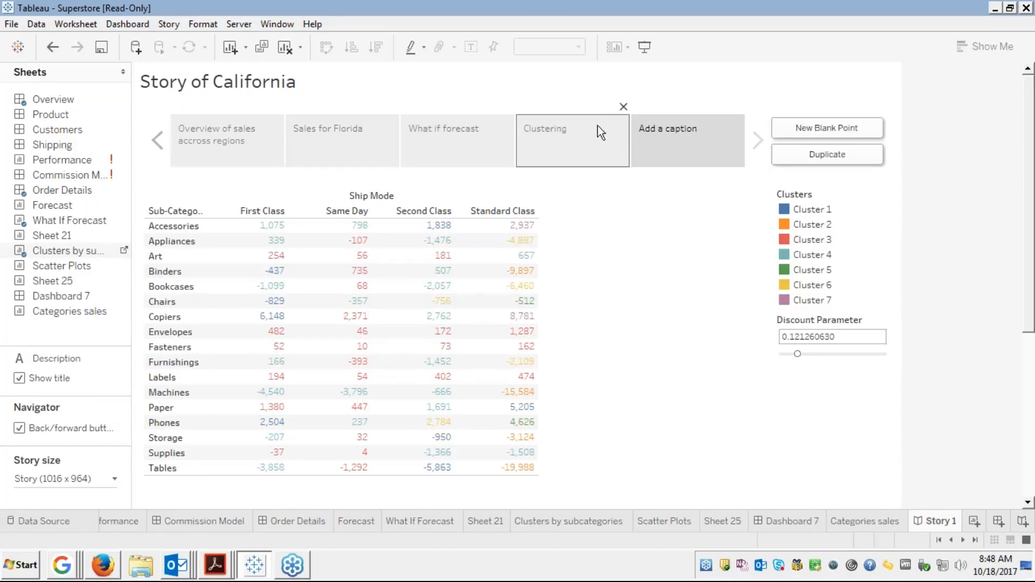
click(583, 143)
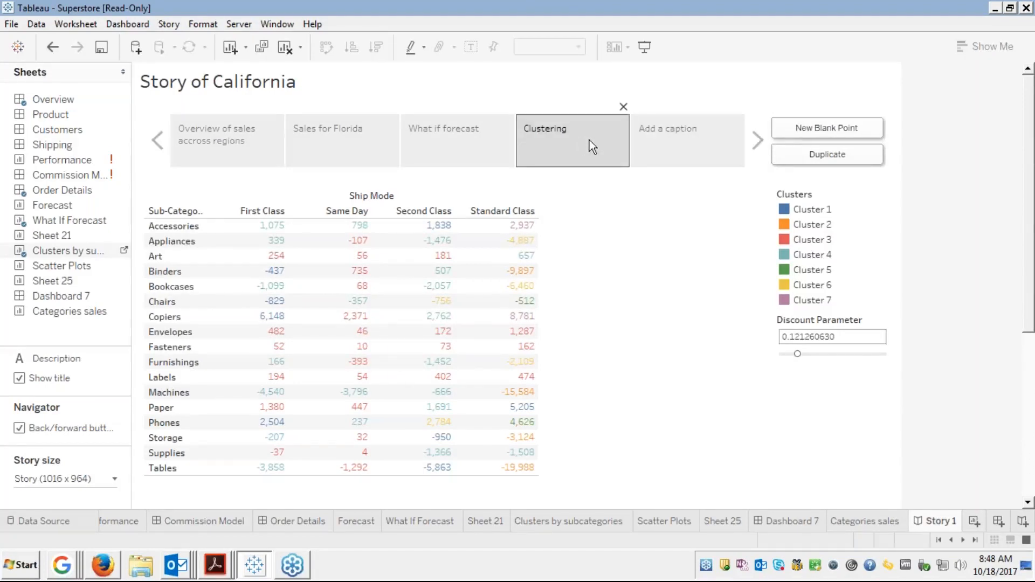
click(686, 145)
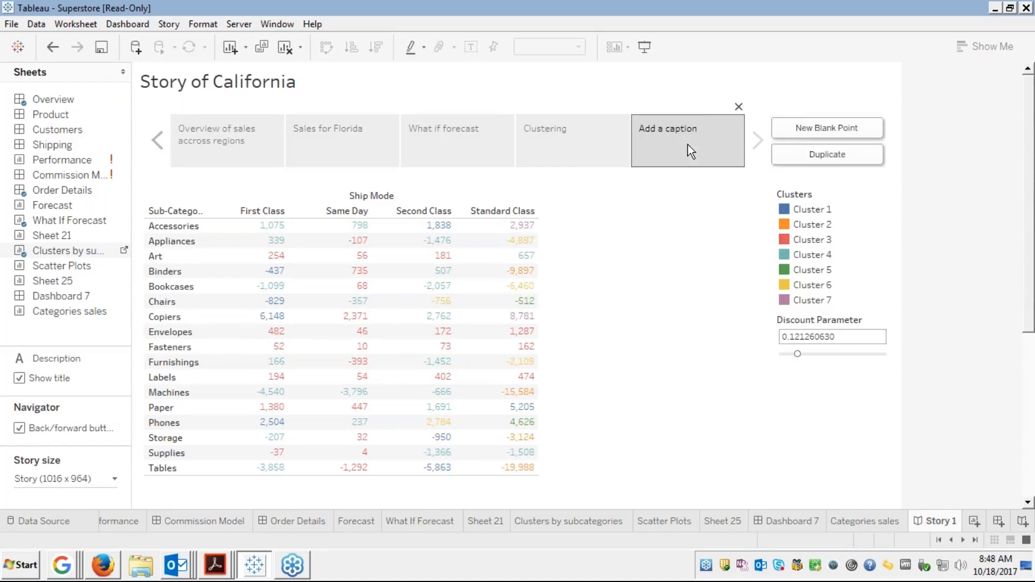
click(738, 107)
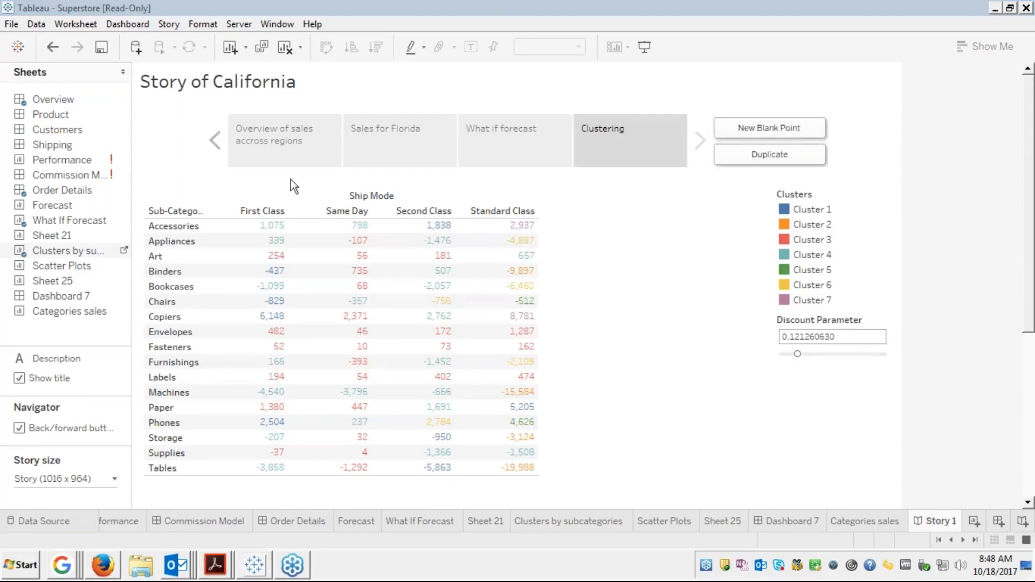
click(769, 130)
Switch to Firefox's Instructor Led Online Course tab showing the Module 5 slides
click(111, 570)
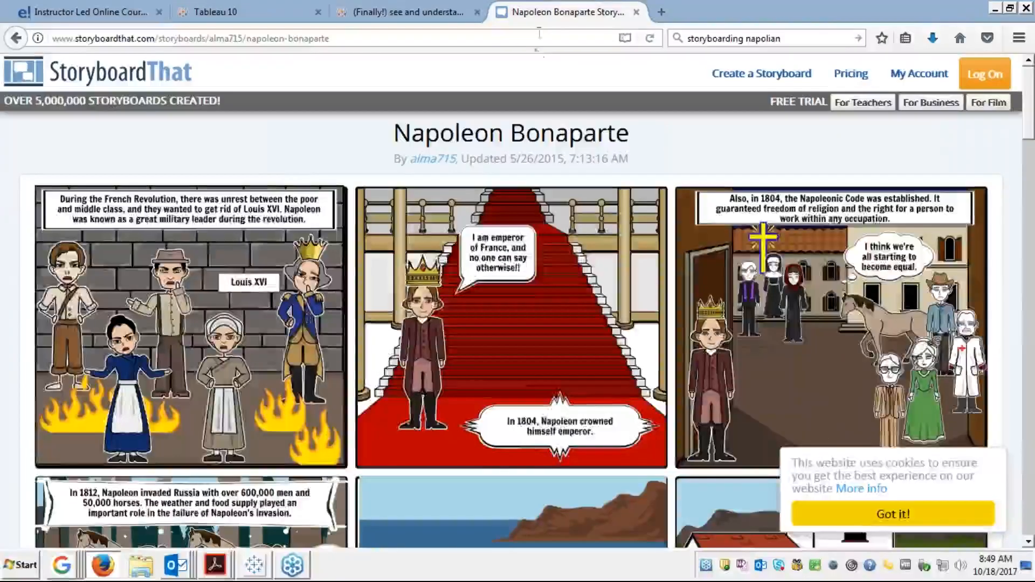
click(113, 12)
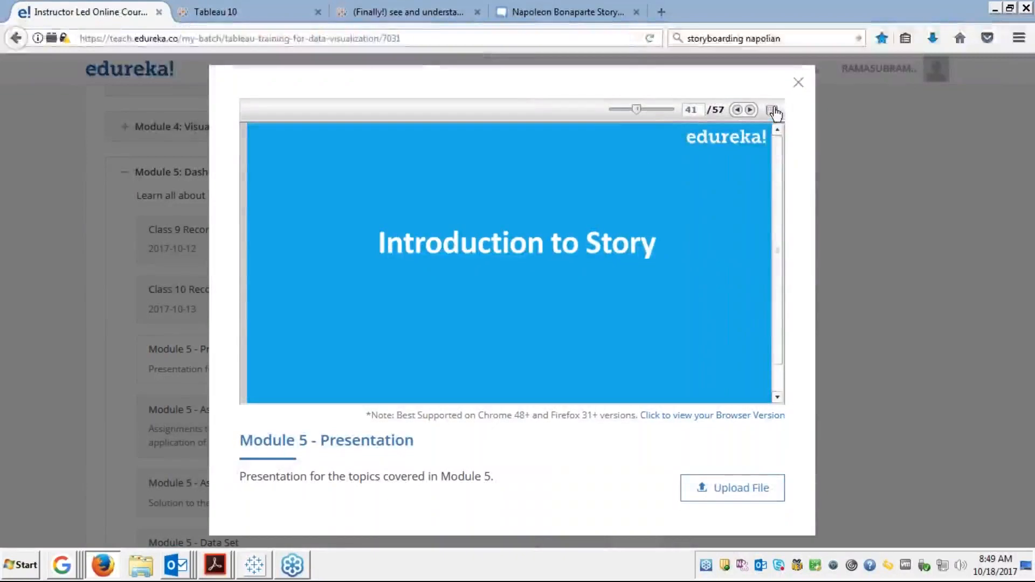
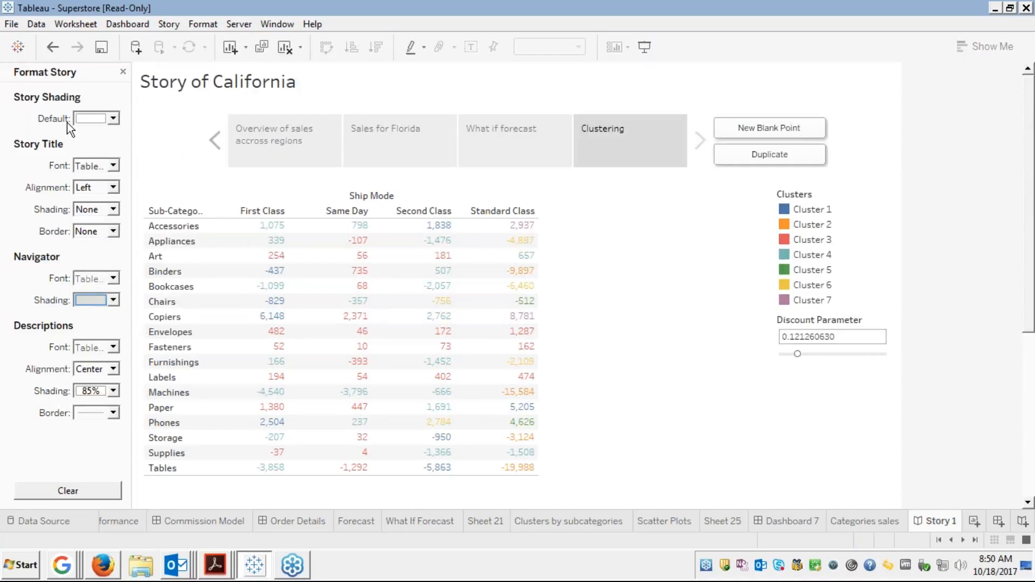
Shade the story background light pink and its navigator boxes orange, then open Clusters by subcategories
click(114, 120)
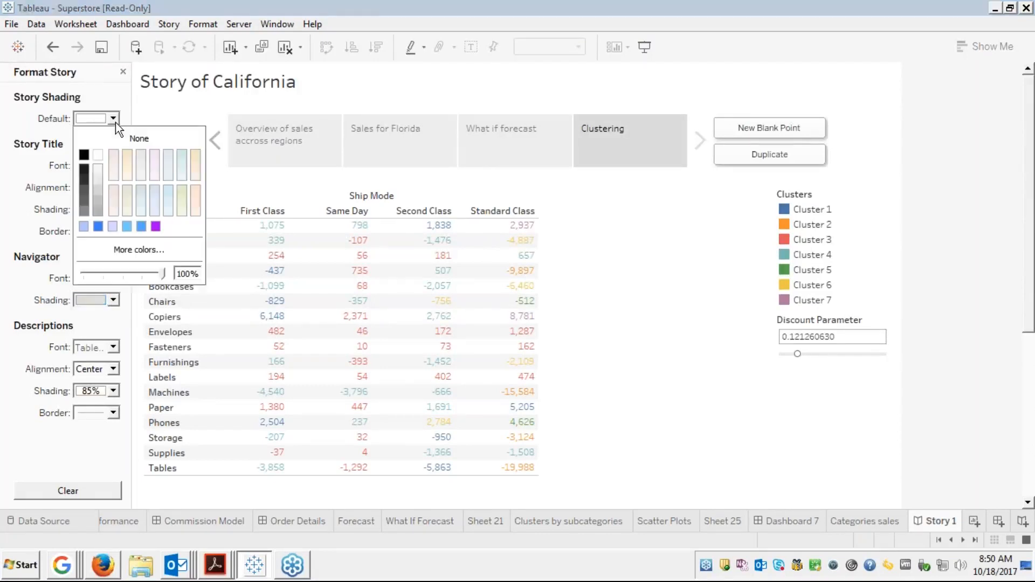
click(158, 167)
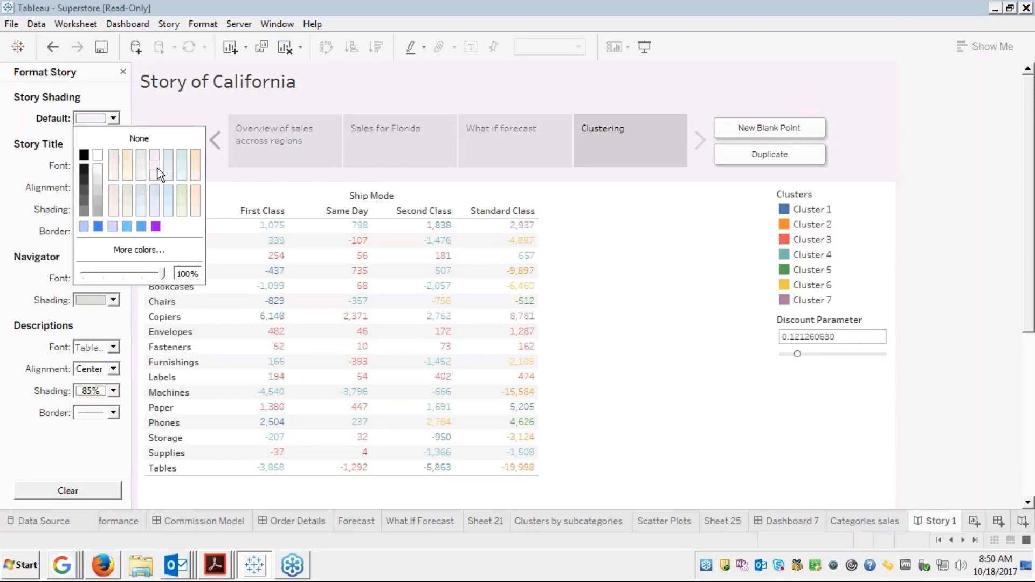
click(623, 259)
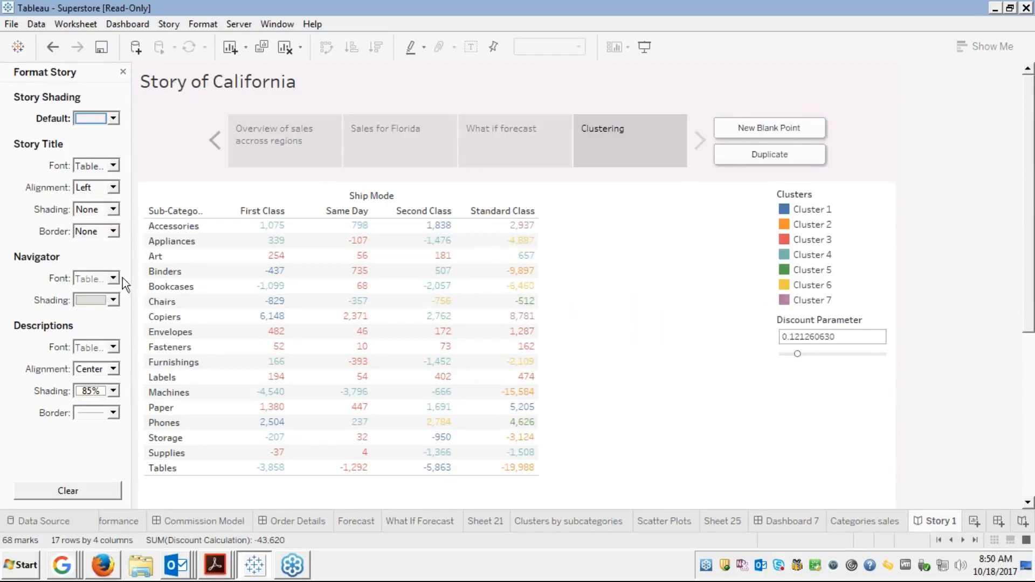
click(112, 300)
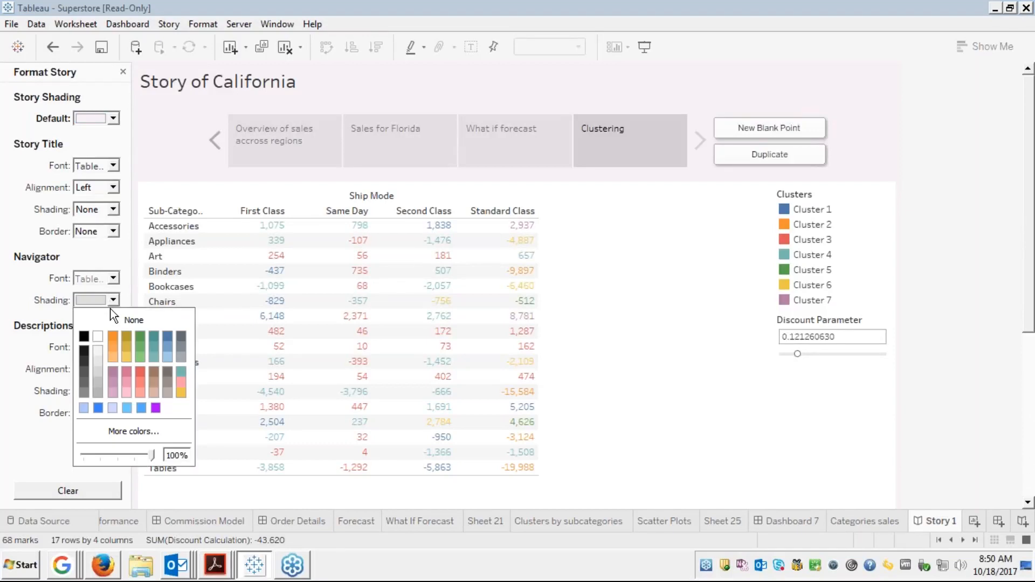
click(113, 337)
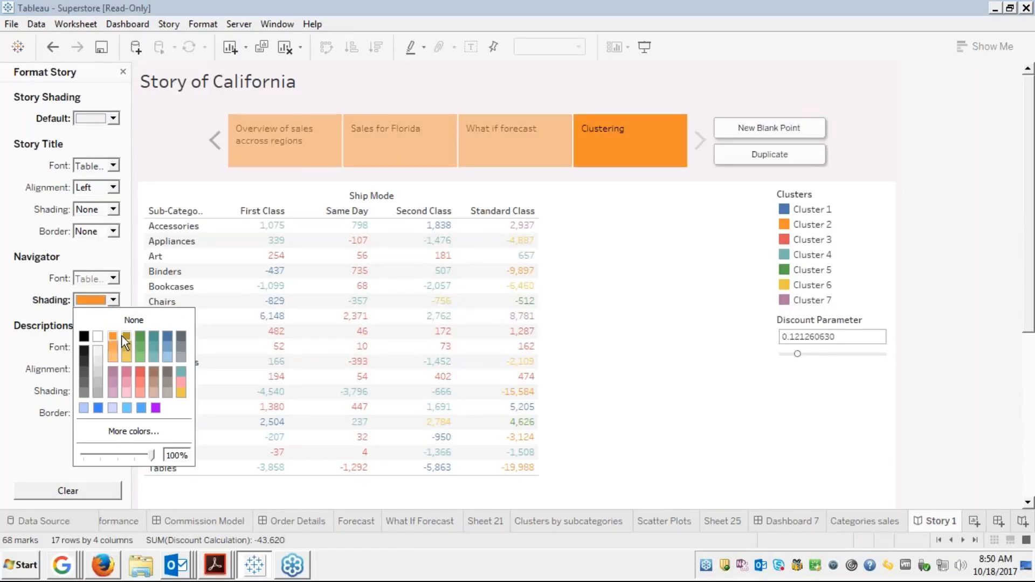
click(736, 305)
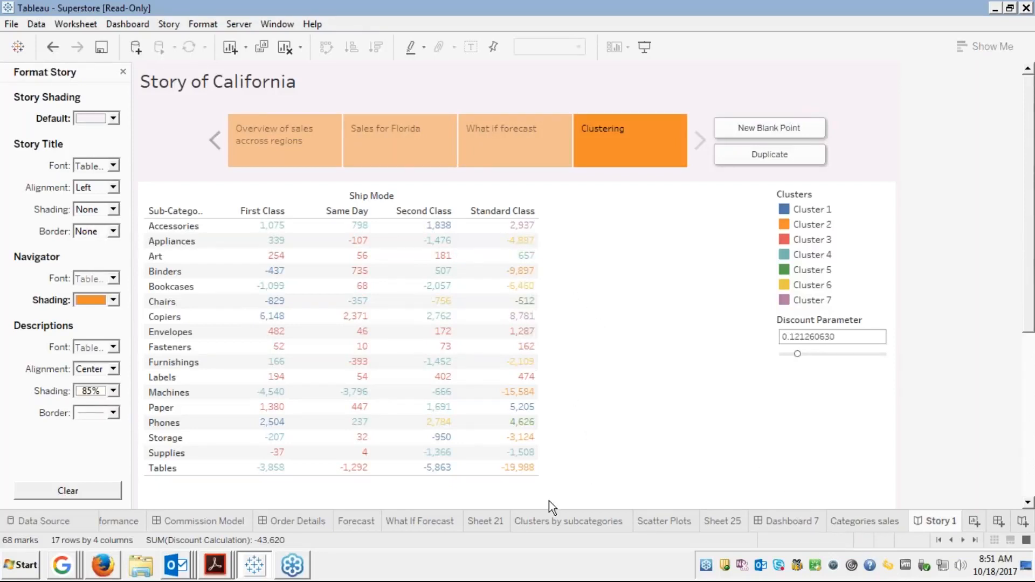
click(541, 524)
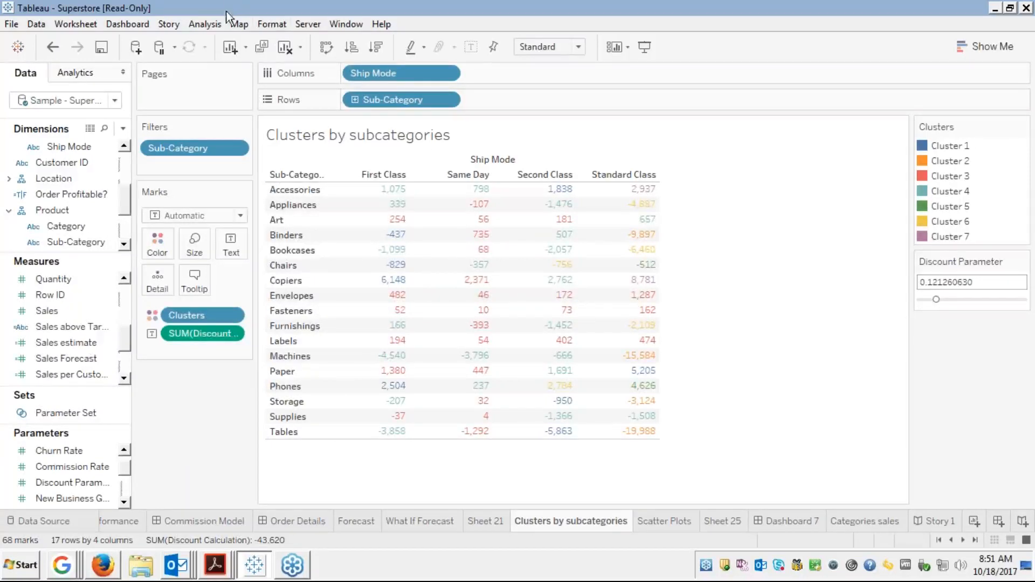
Give the Clusters by subcategories worksheet a pale default shading and return to the story
click(275, 25)
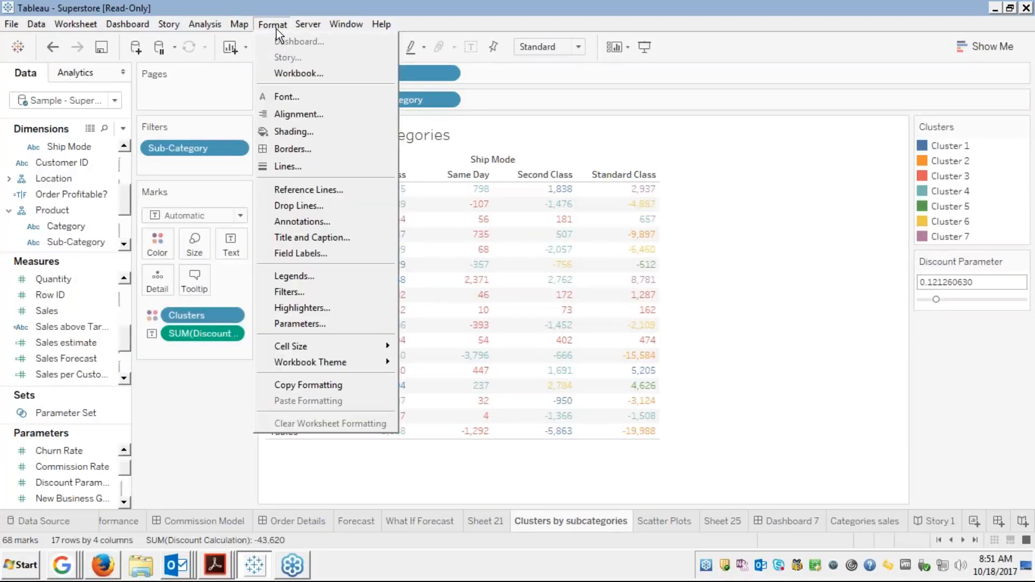
click(290, 133)
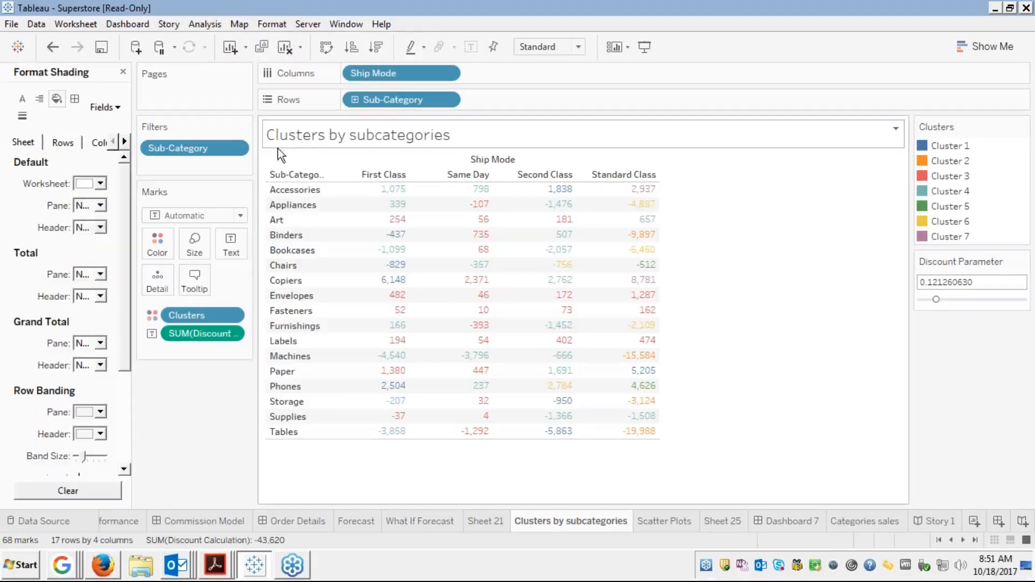
click(100, 183)
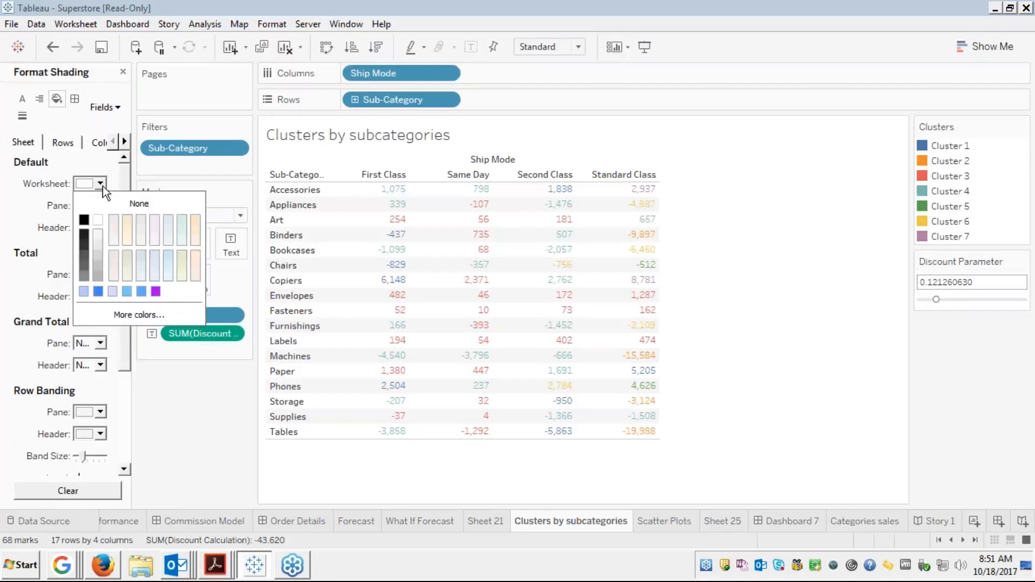
click(128, 217)
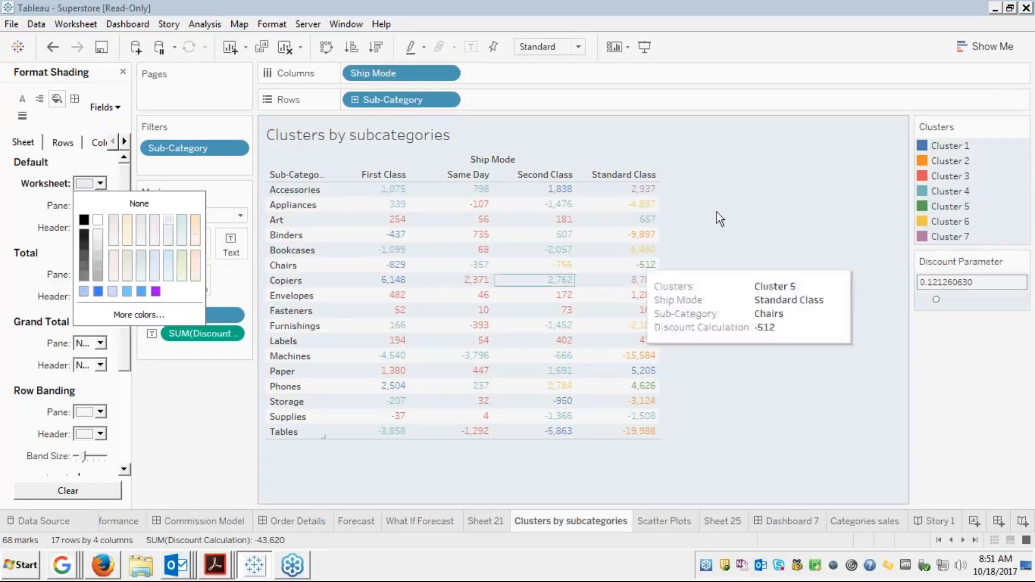
click(742, 194)
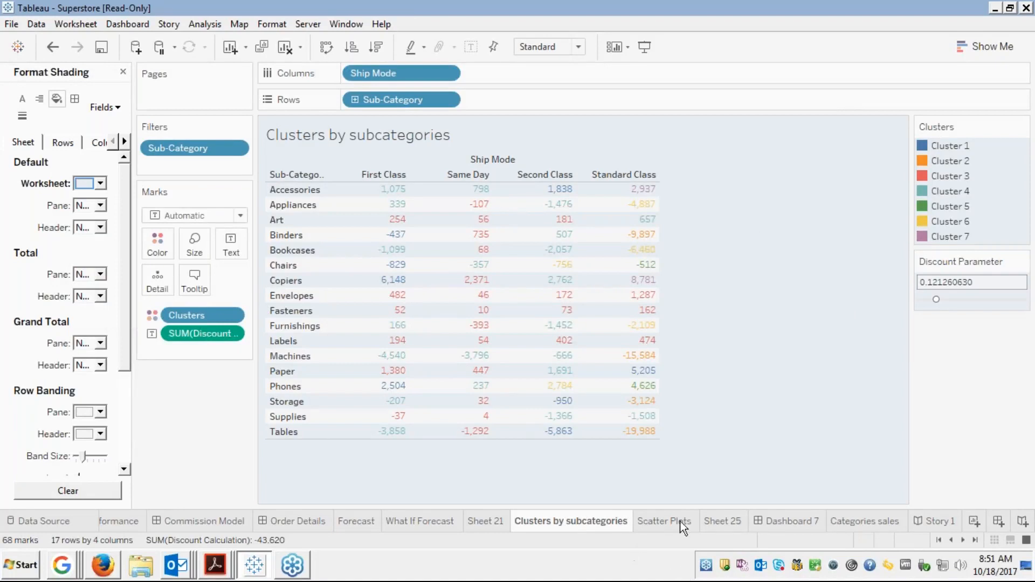
click(940, 522)
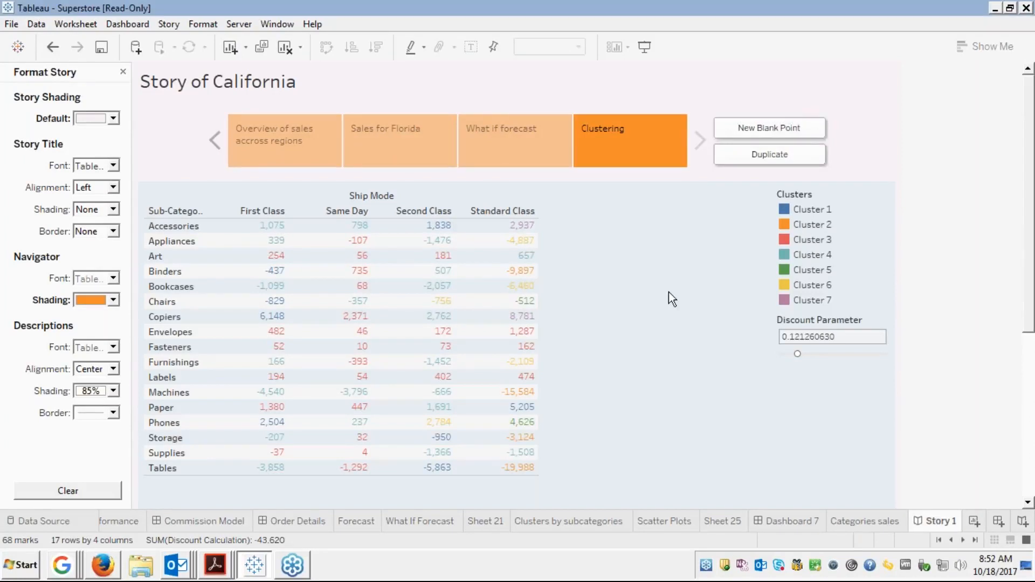
key(alt+Tab)
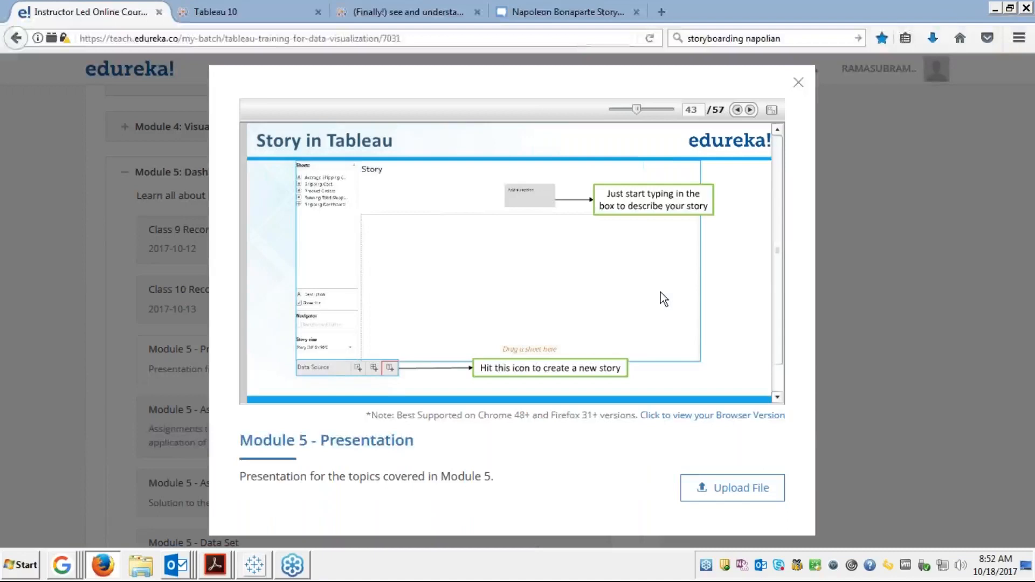
Show the Module 5 slides full screen and page through slides 43–53 to the module-completion slide
click(772, 109)
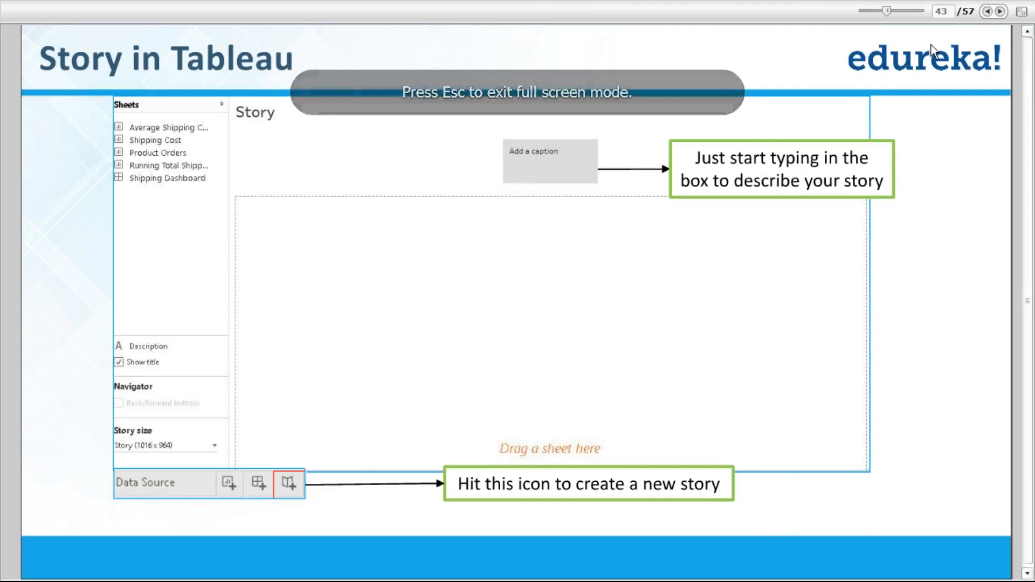
click(999, 11)
click(999, 12)
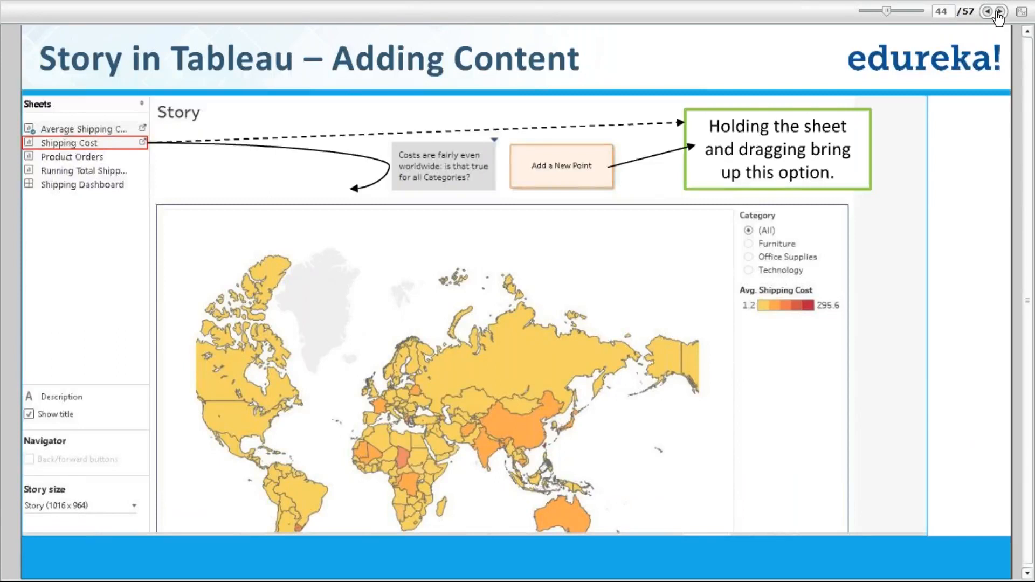
click(999, 12)
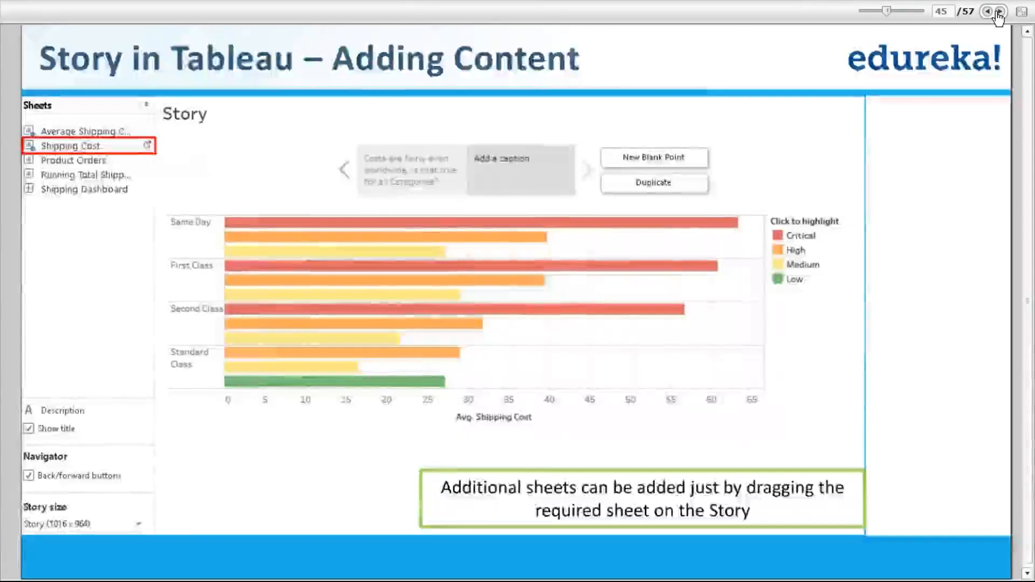
click(999, 12)
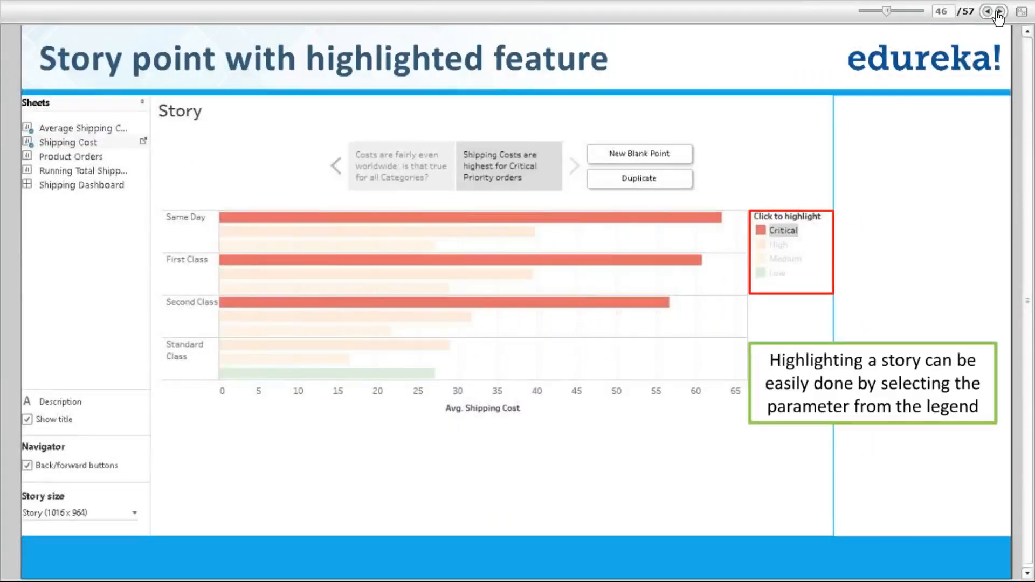
click(999, 12)
click(998, 12)
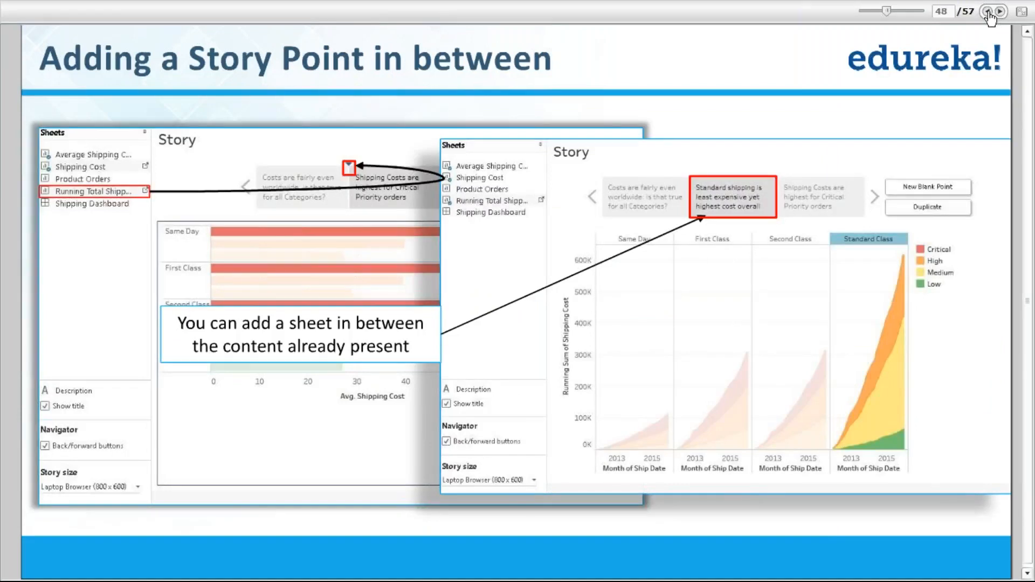
click(987, 11)
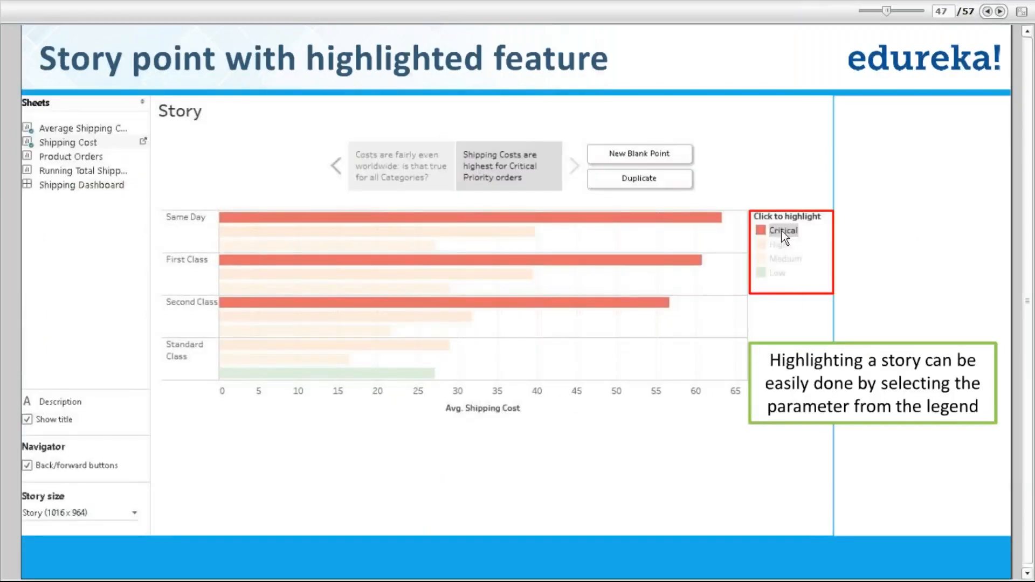
click(999, 12)
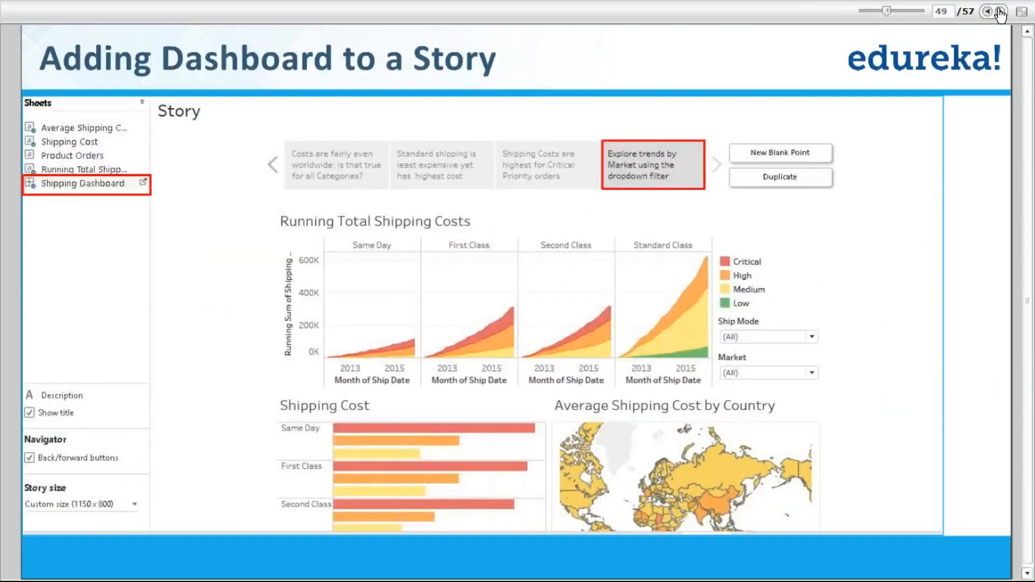
click(999, 12)
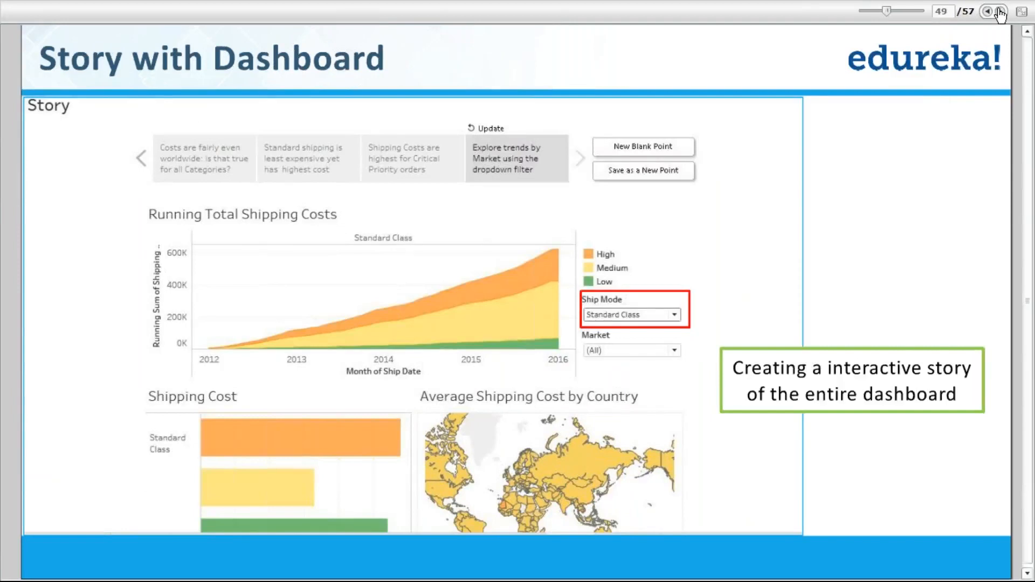
click(999, 12)
click(998, 12)
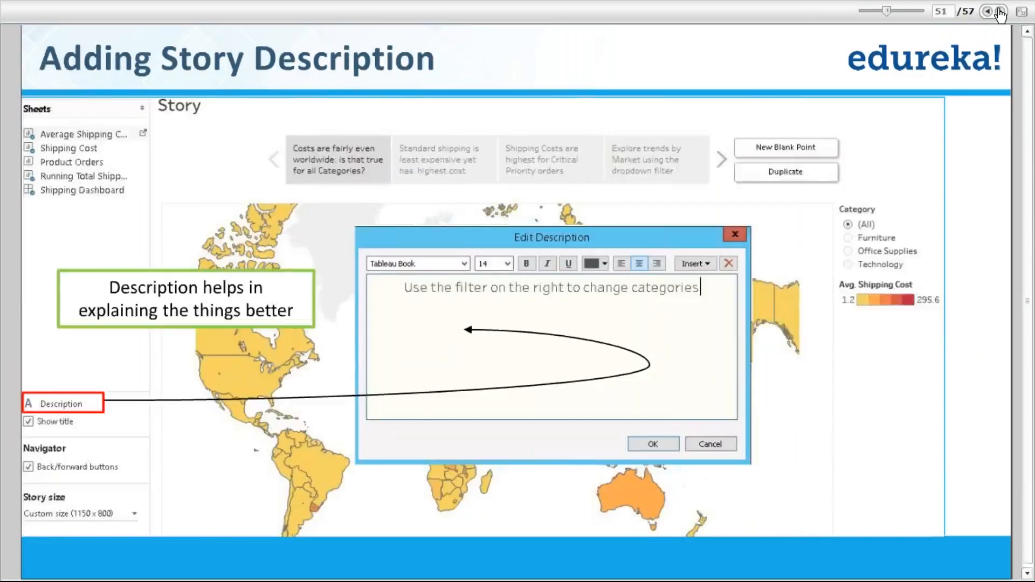
click(998, 12)
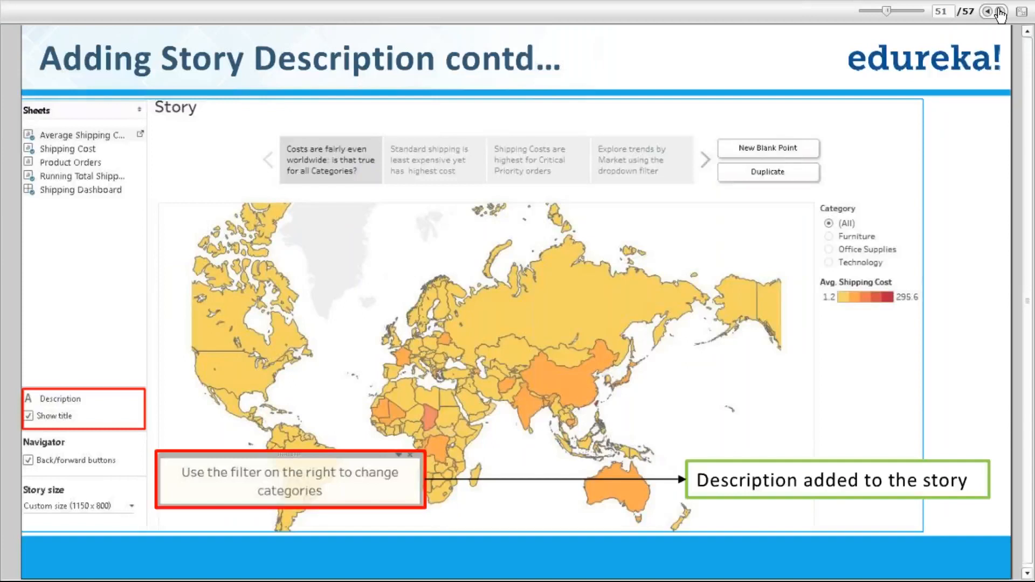
click(999, 12)
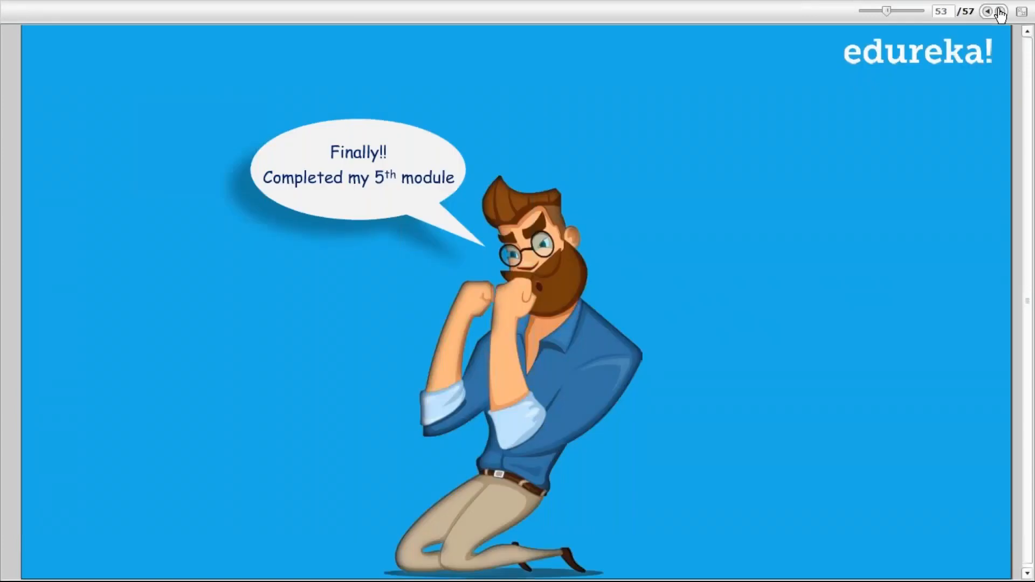
Switch back to the Tableau Superstore workbook
key(alt+Tab)
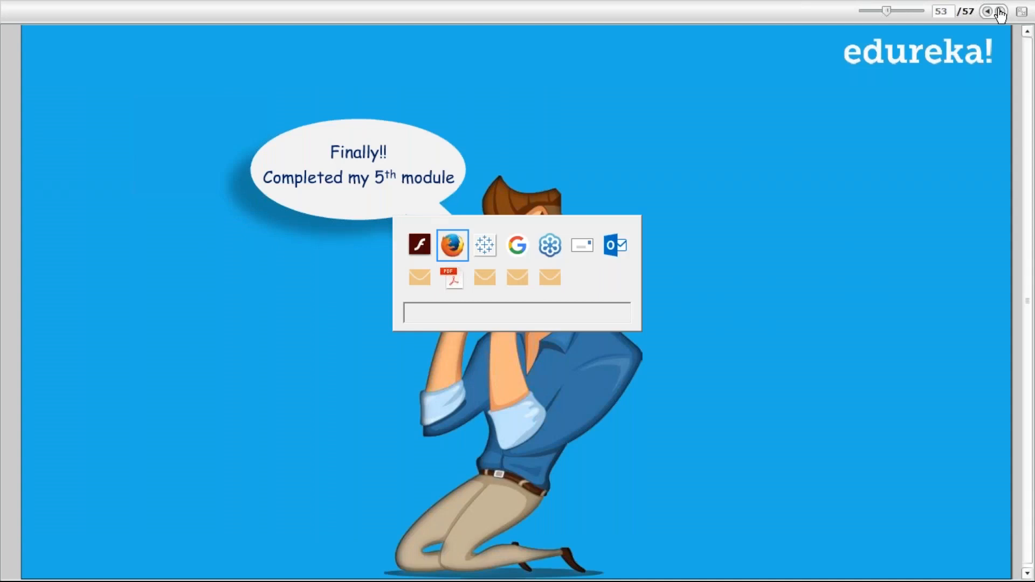
key(alt+Tab)
key(alt+Tab)
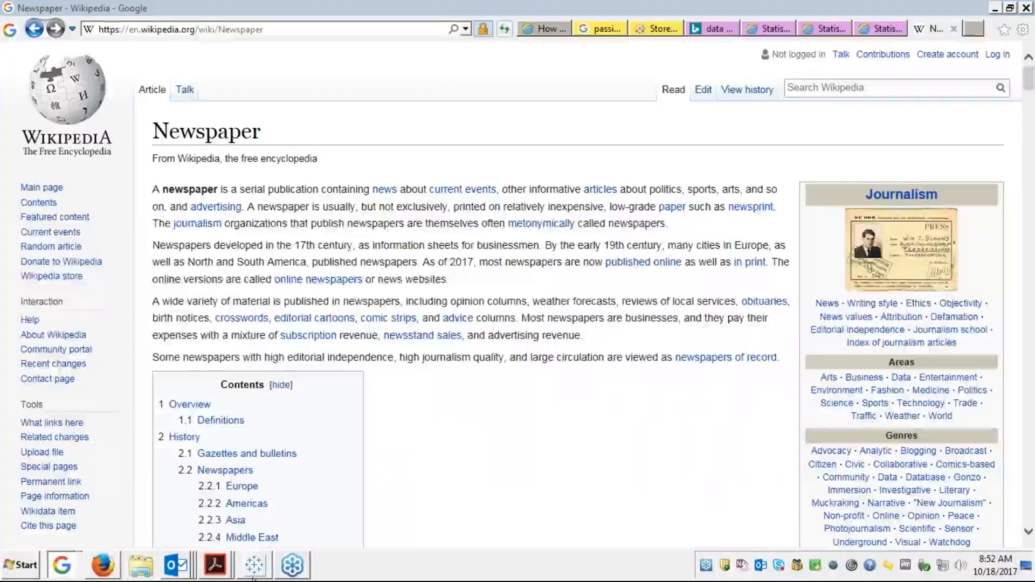
mouse_move(268, 562)
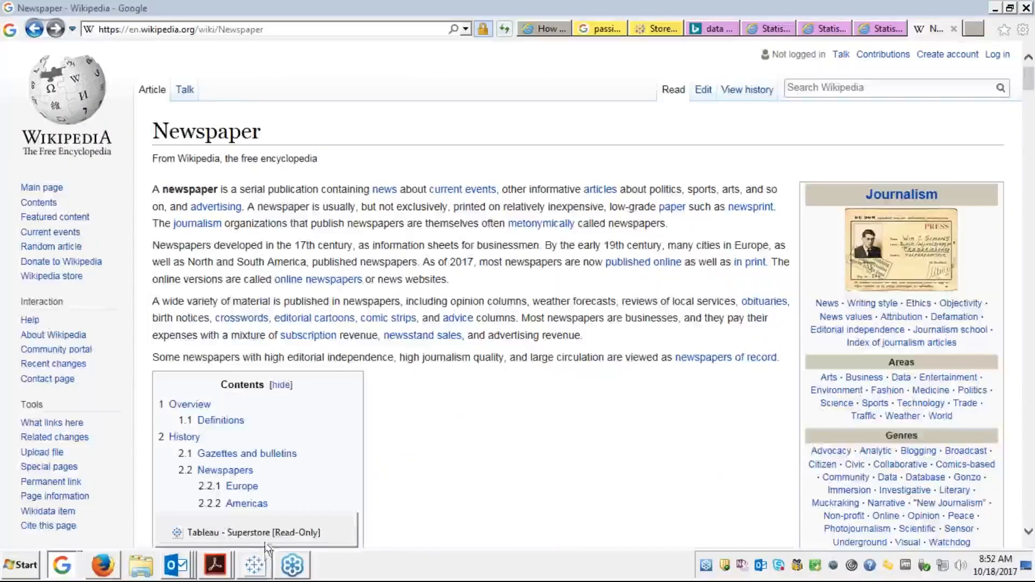
click(265, 532)
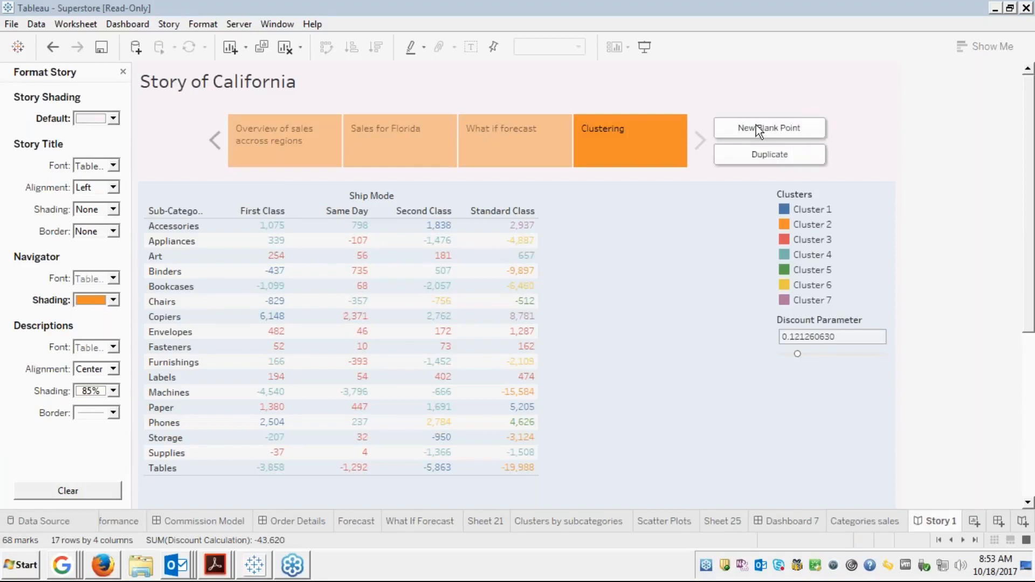
Close the story formatting pane and export the current story point as an image
click(123, 72)
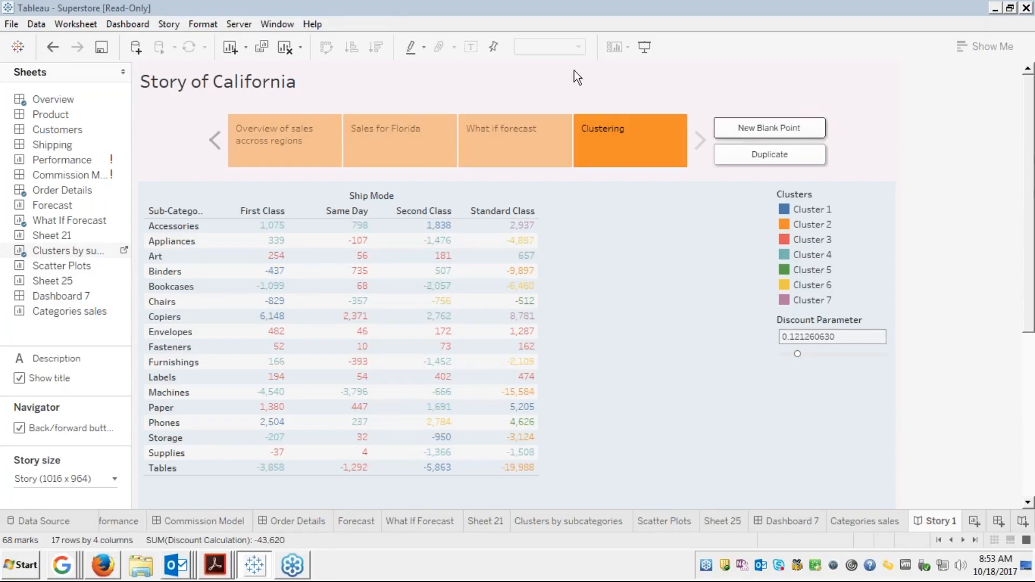
click(169, 24)
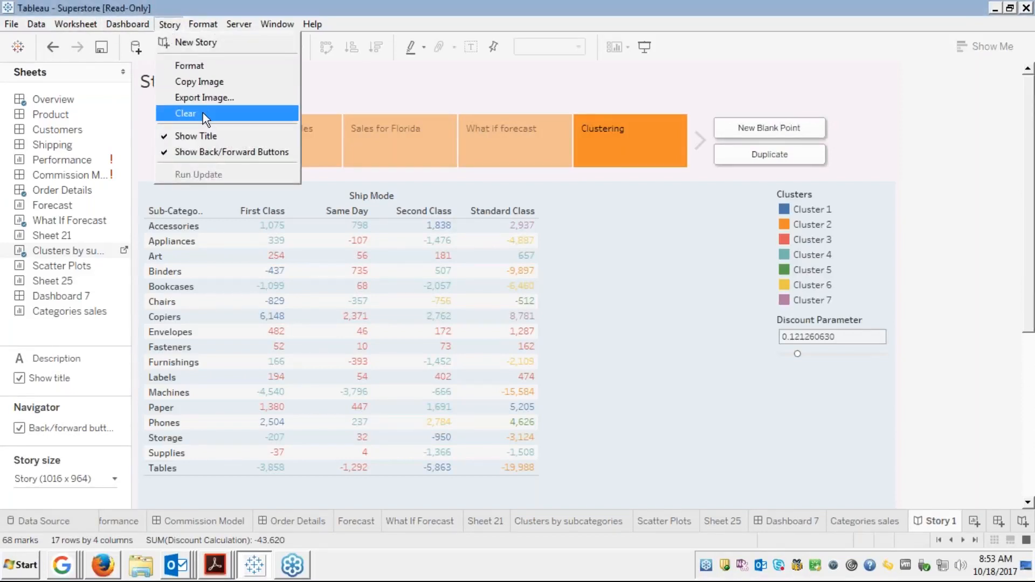
click(193, 97)
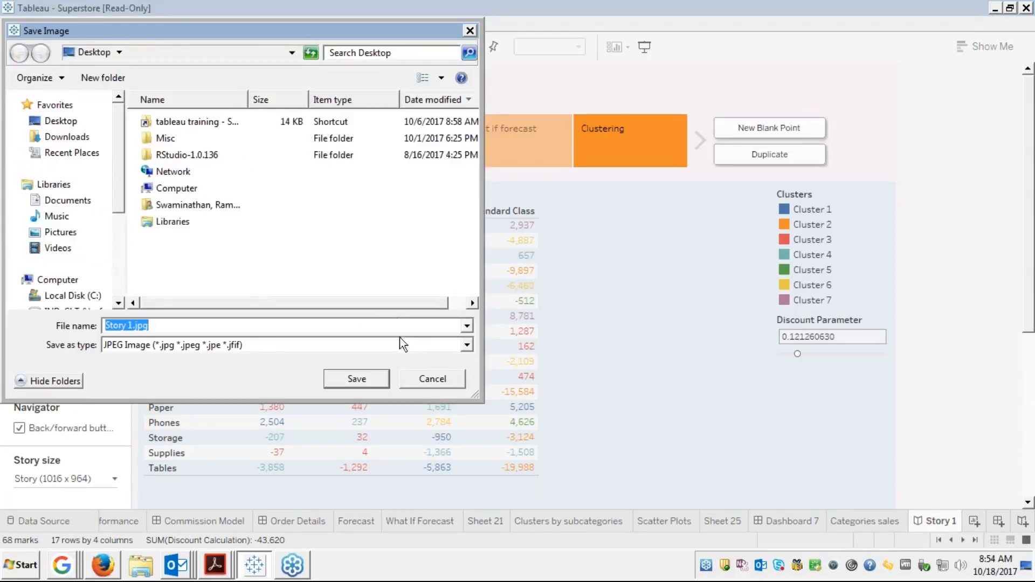
Cancel the Save Image dialog without exporting the story
click(429, 379)
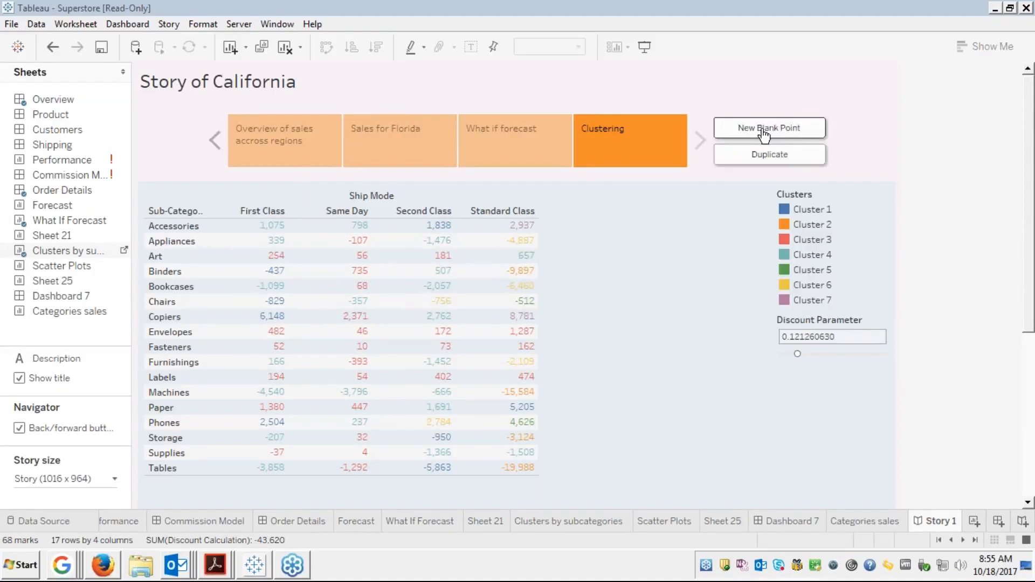
click(280, 141)
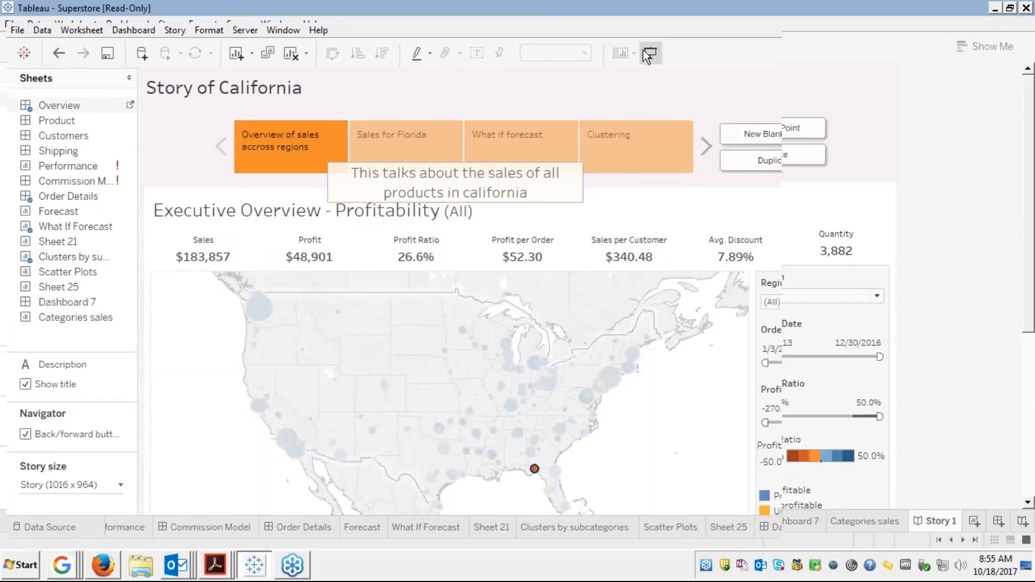
click(650, 53)
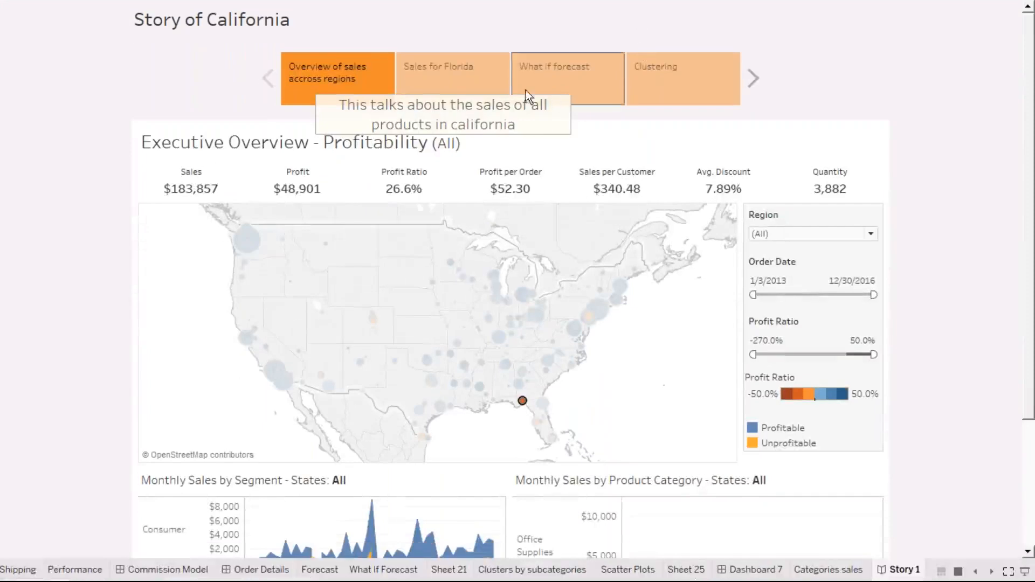
click(461, 85)
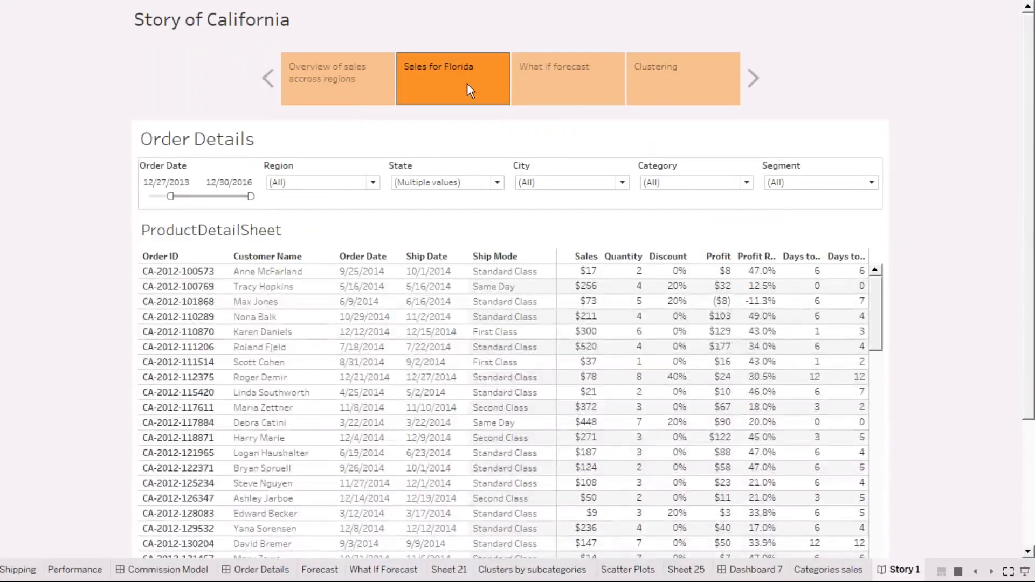
click(563, 82)
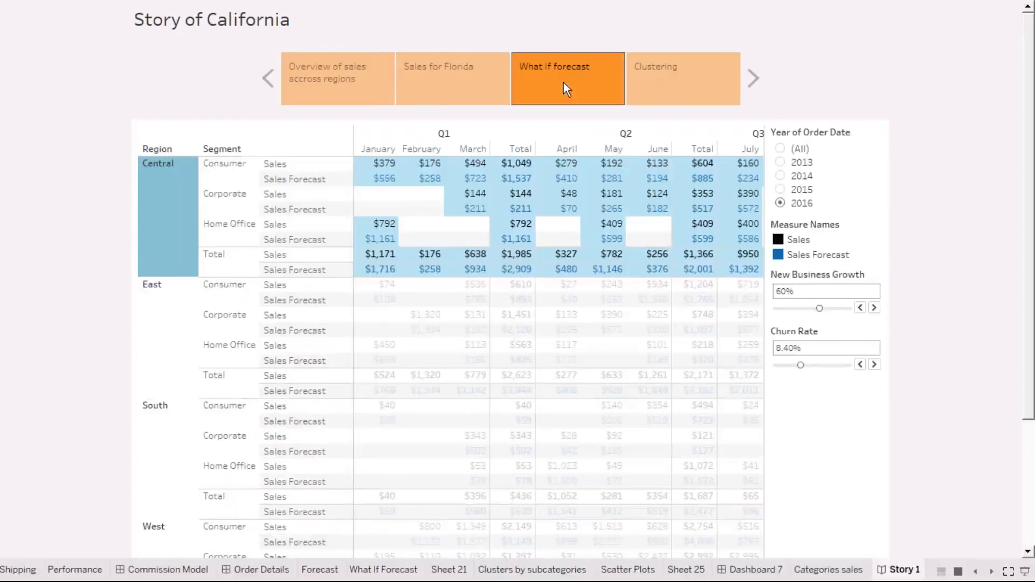
click(666, 91)
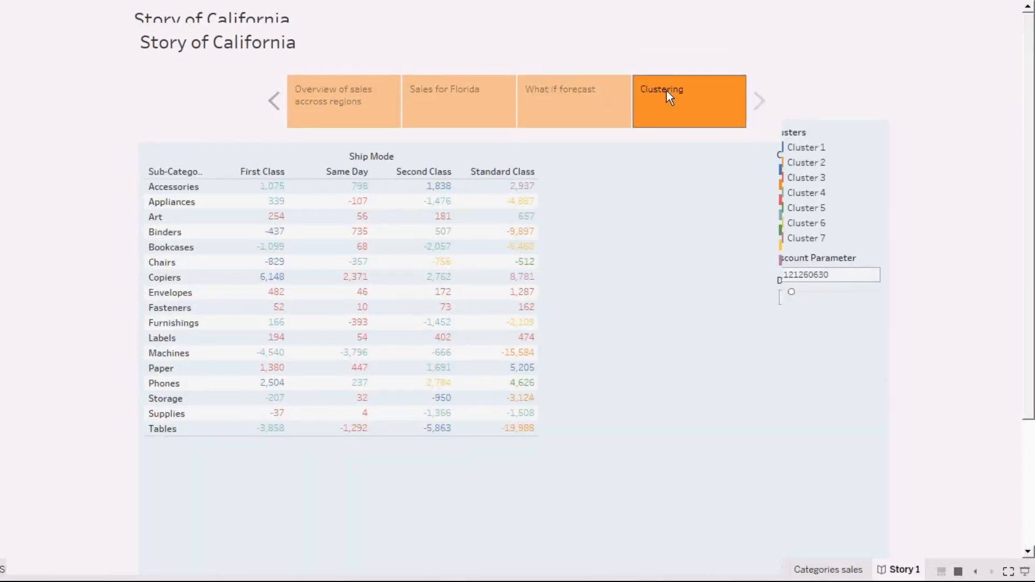
key(Escape)
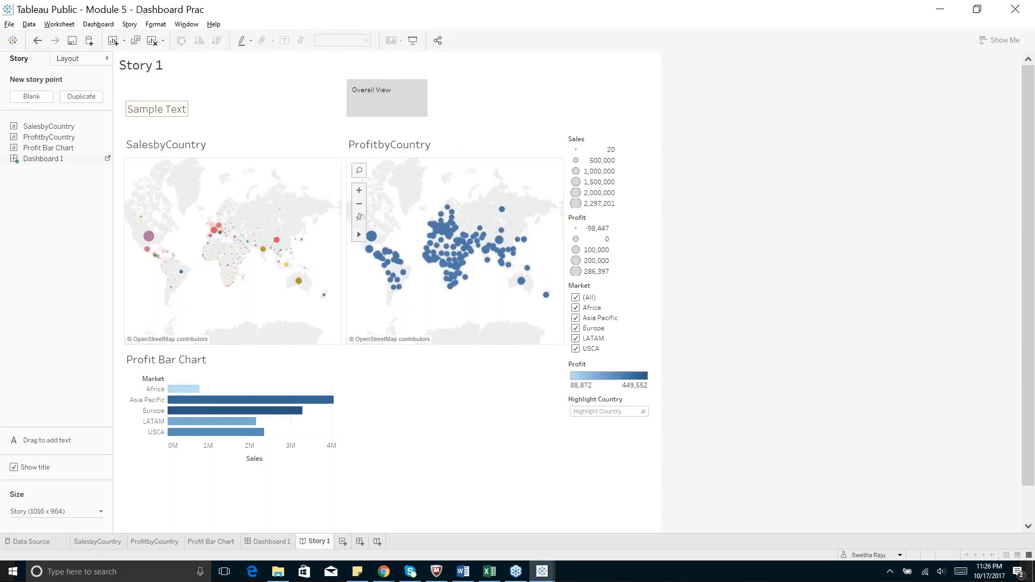
mouse_move(442, 265)
mouse_move(449, 288)
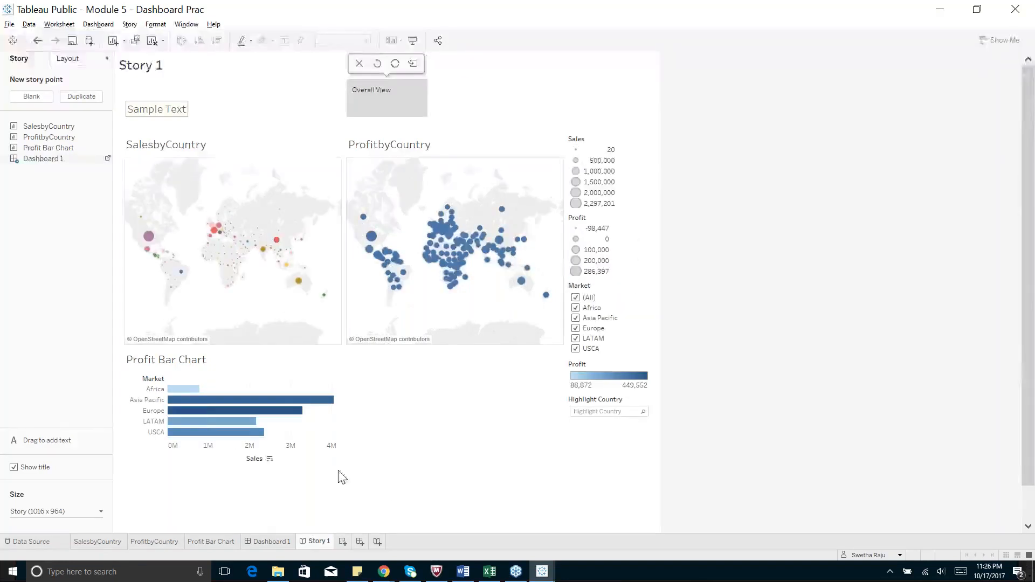
click(13, 574)
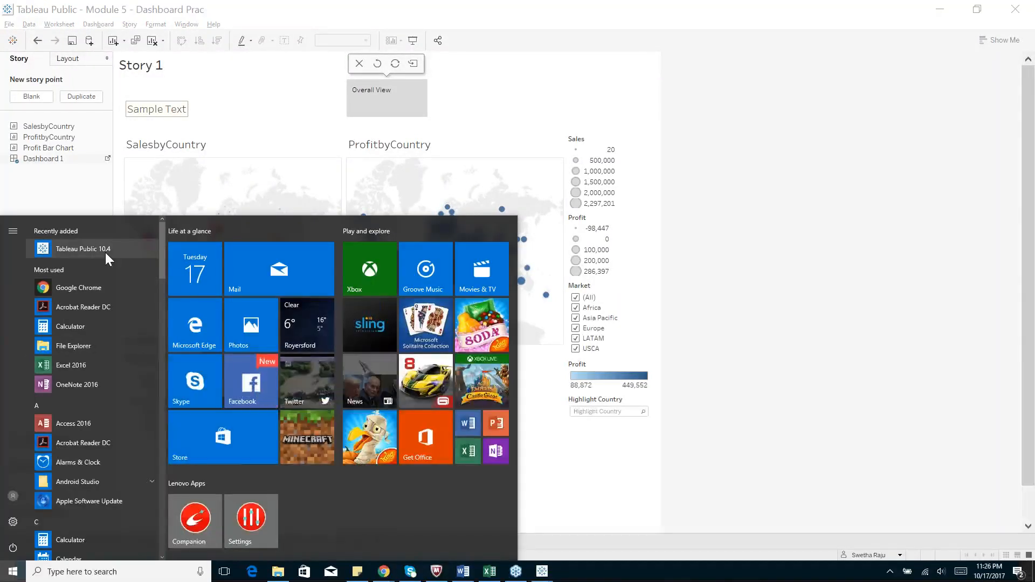
click(593, 512)
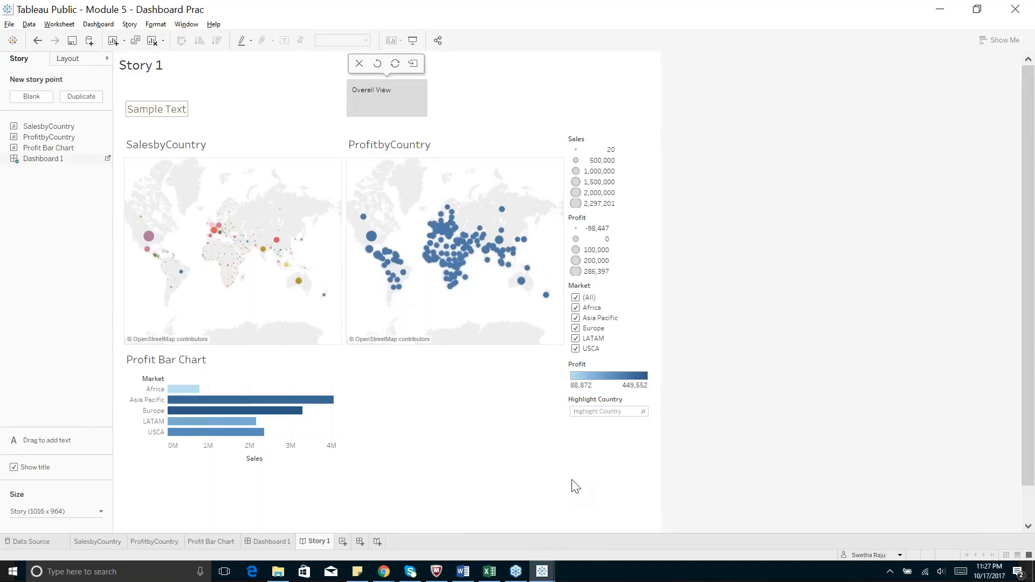
click(450, 286)
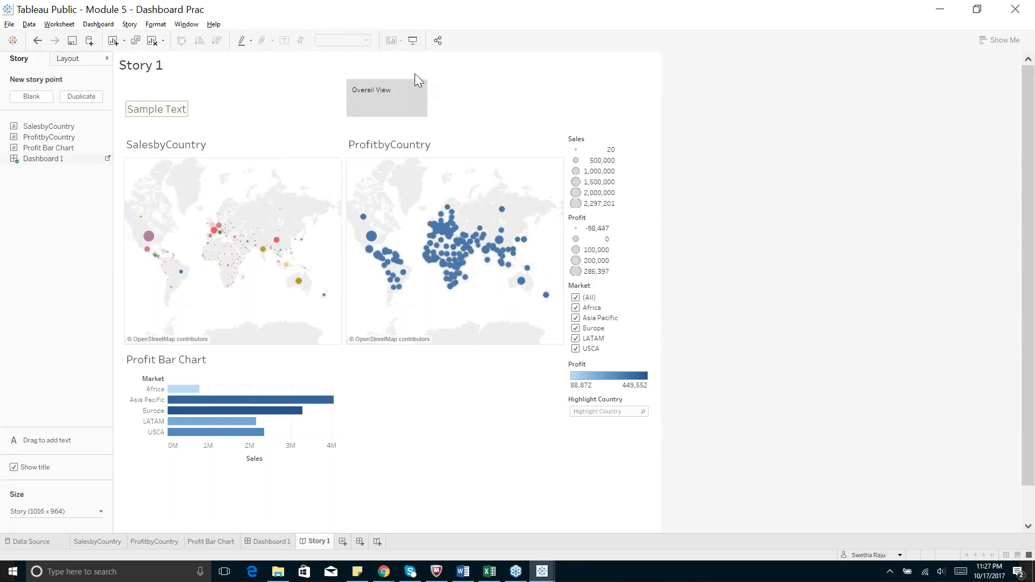
click(377, 541)
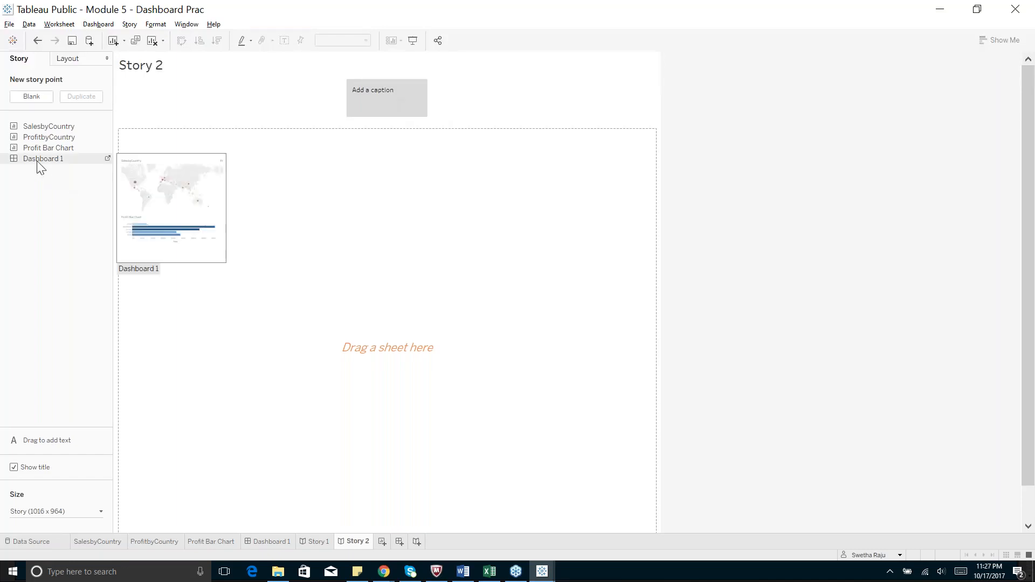
Place Dashboard 1 in the new Story 2, then replace it with the Profit Bar Chart
drag(35, 162, 372, 300)
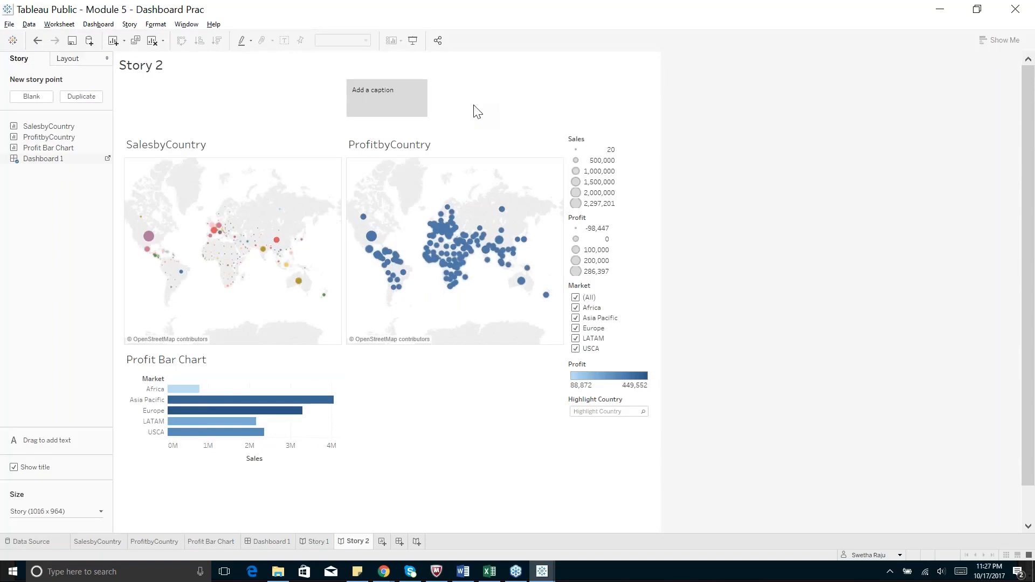
mouse_move(443, 283)
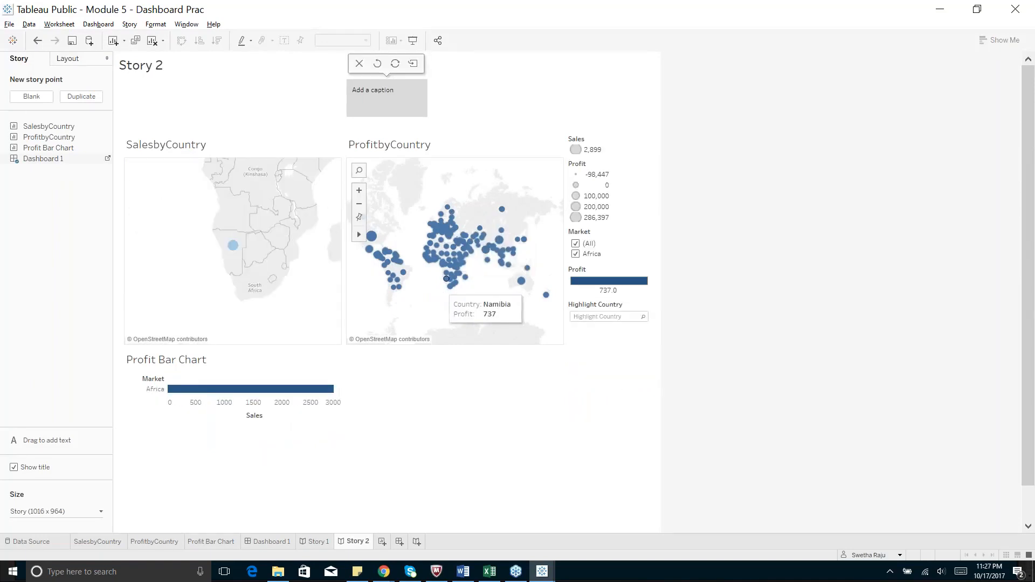
click(218, 541)
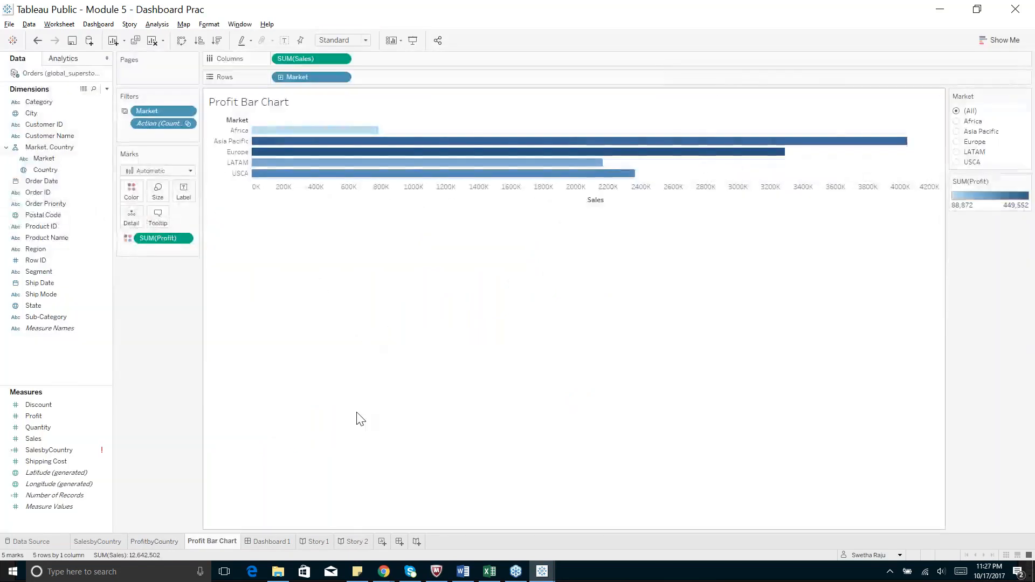
click(357, 541)
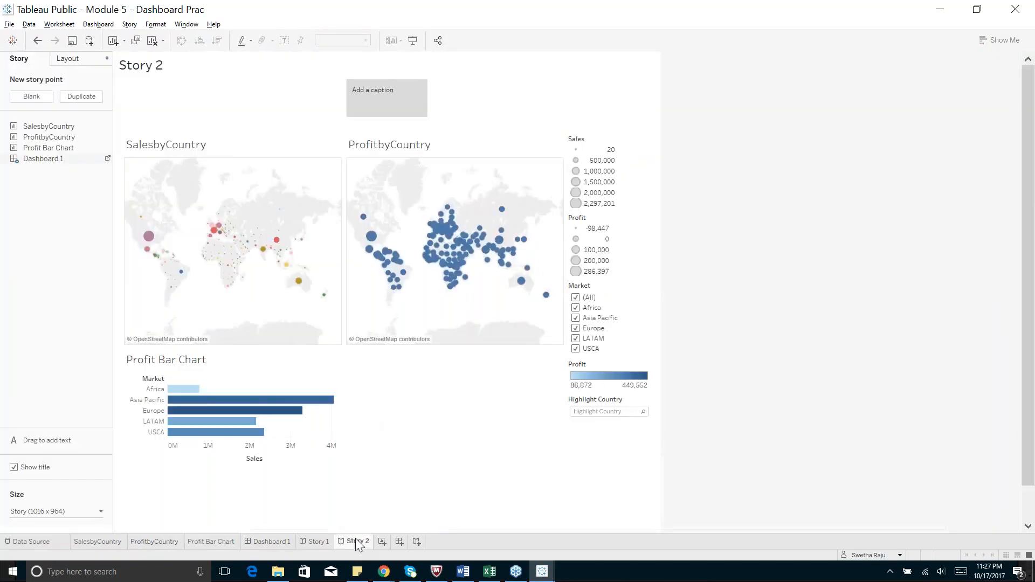
drag(63, 153, 388, 334)
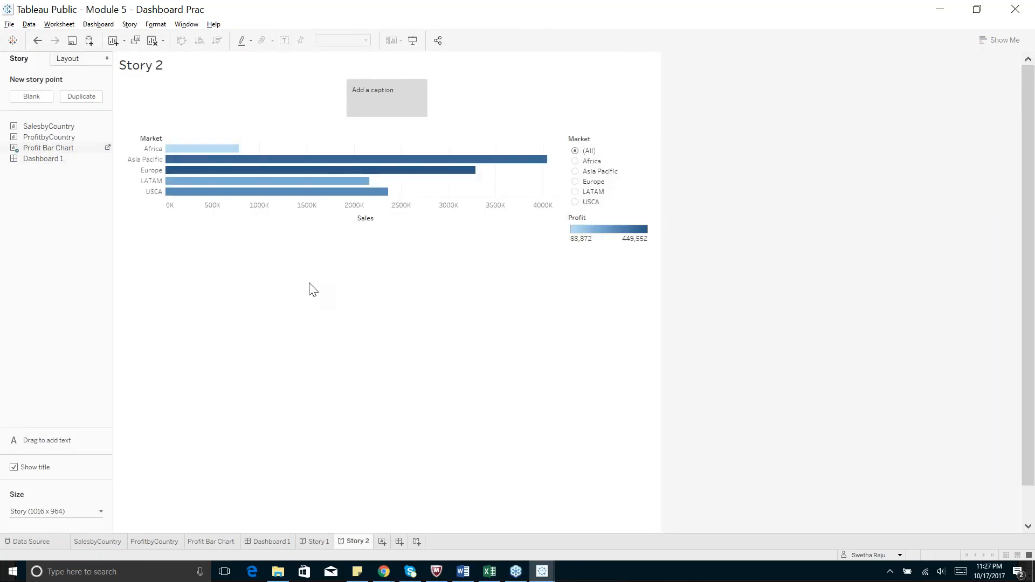
mouse_move(389, 101)
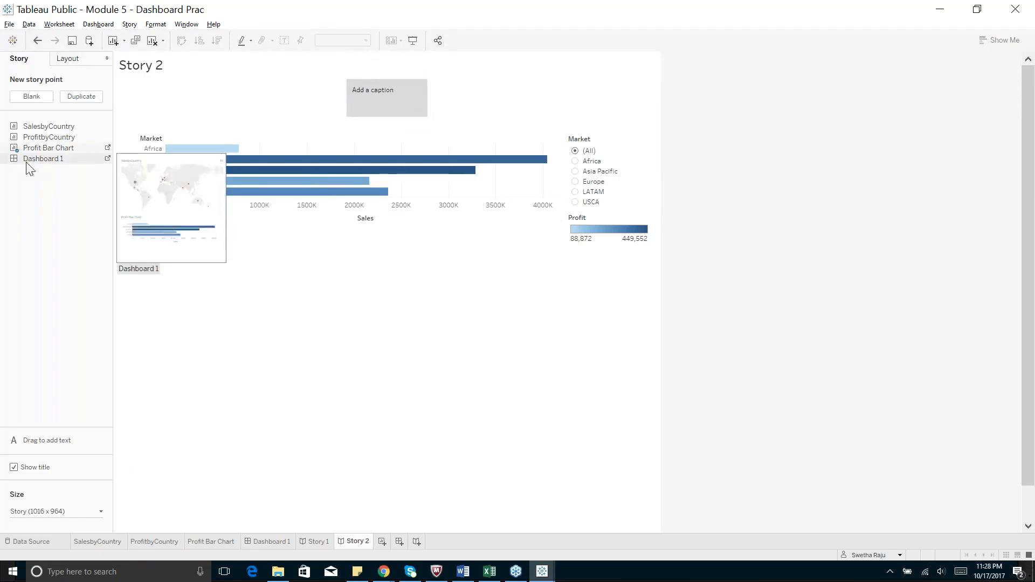
Add a second blank story point and highlight the Africa bar on the first point
click(30, 100)
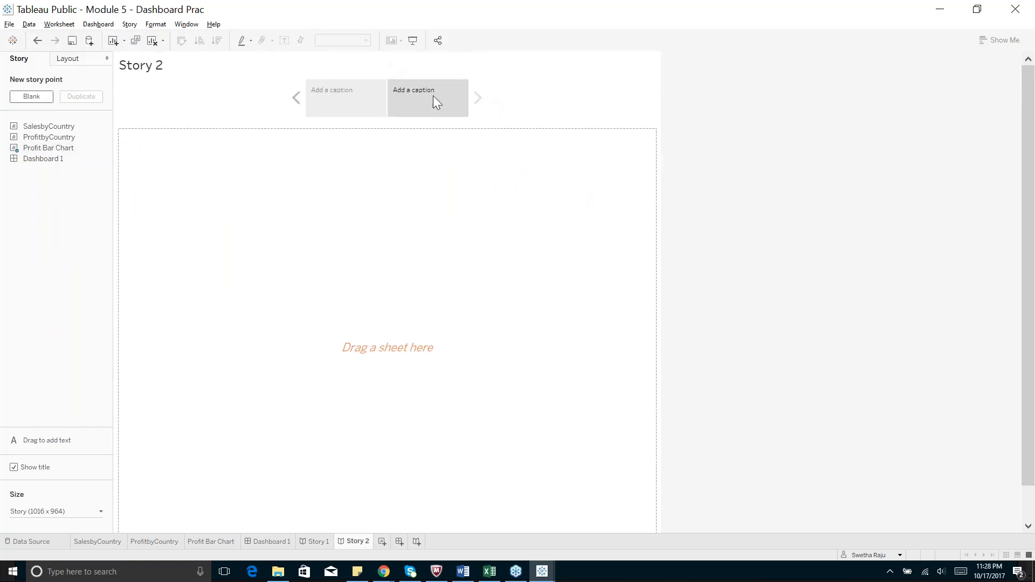
click(338, 89)
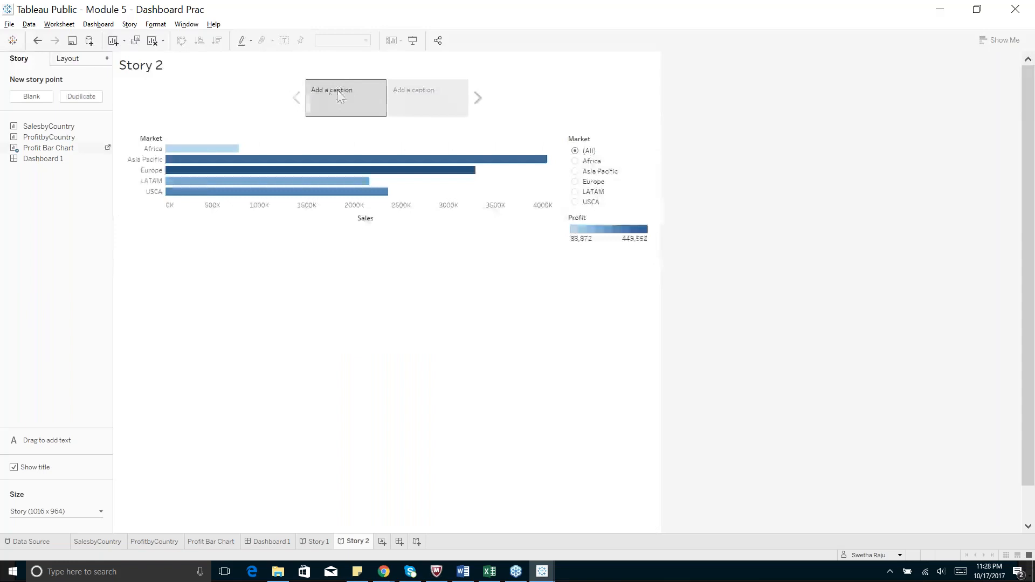
click(422, 102)
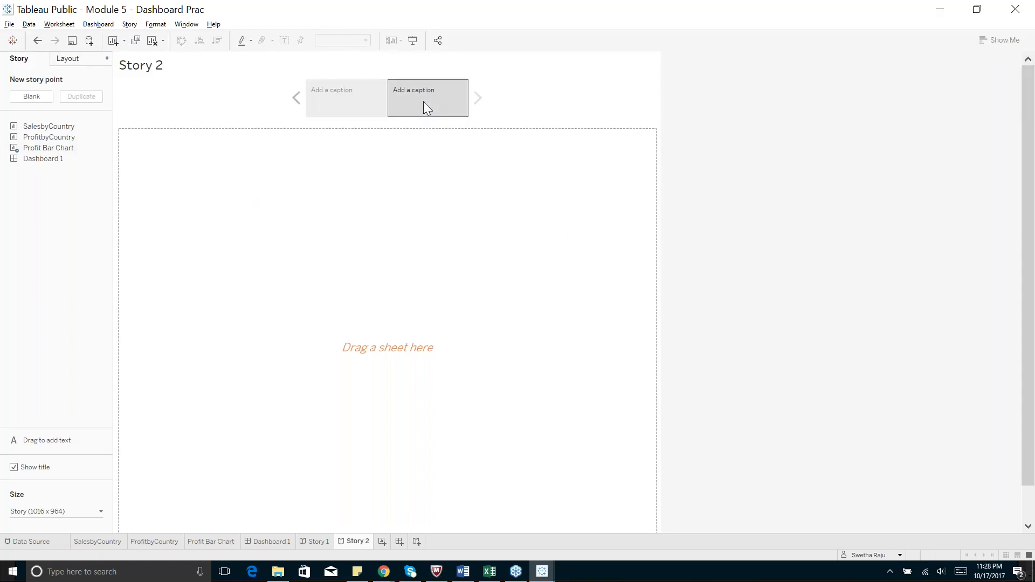
click(354, 94)
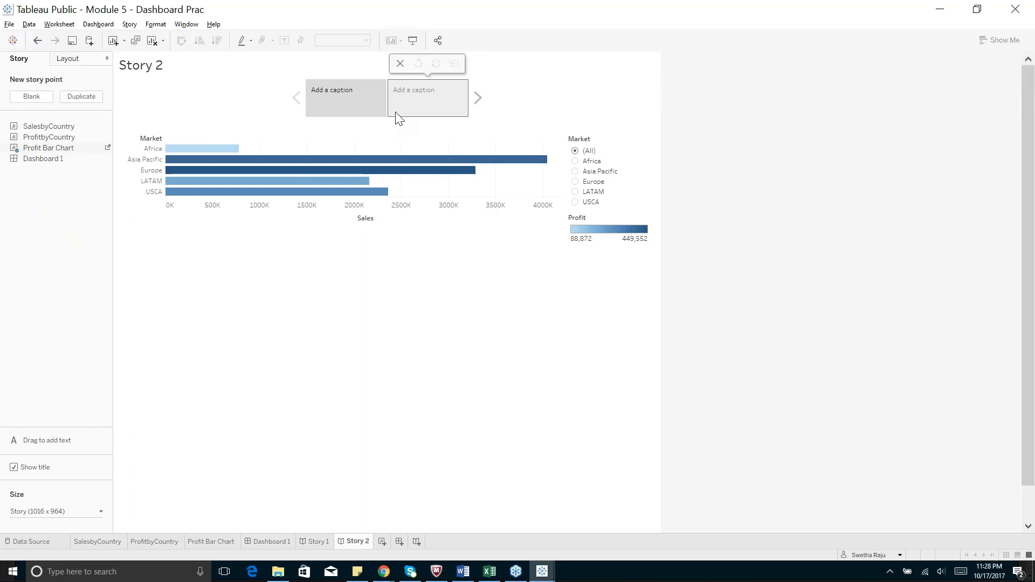
click(213, 155)
click(431, 110)
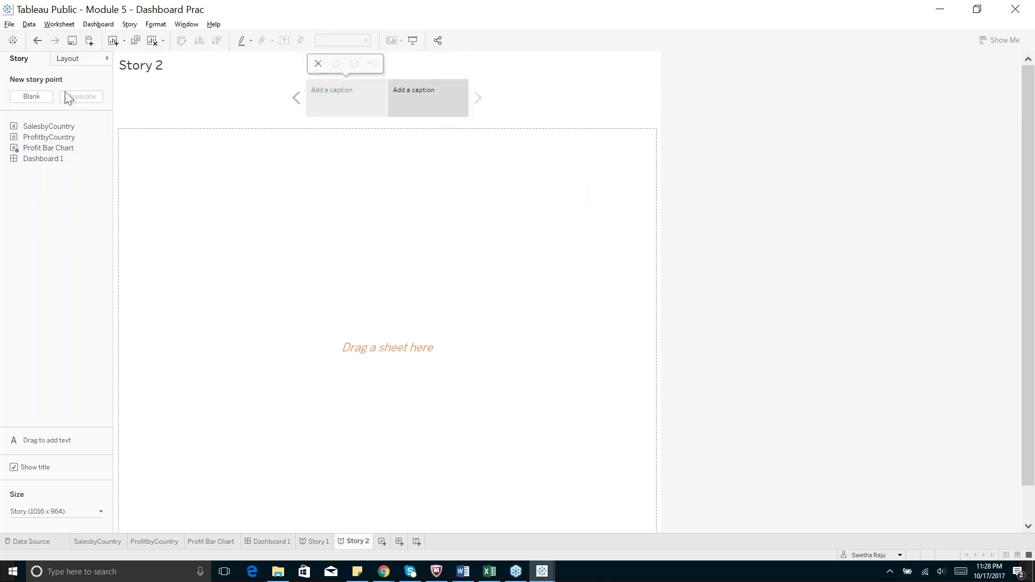
Add a third story point and put the Profit Bar Chart on the middle one
click(44, 101)
click(377, 98)
click(311, 98)
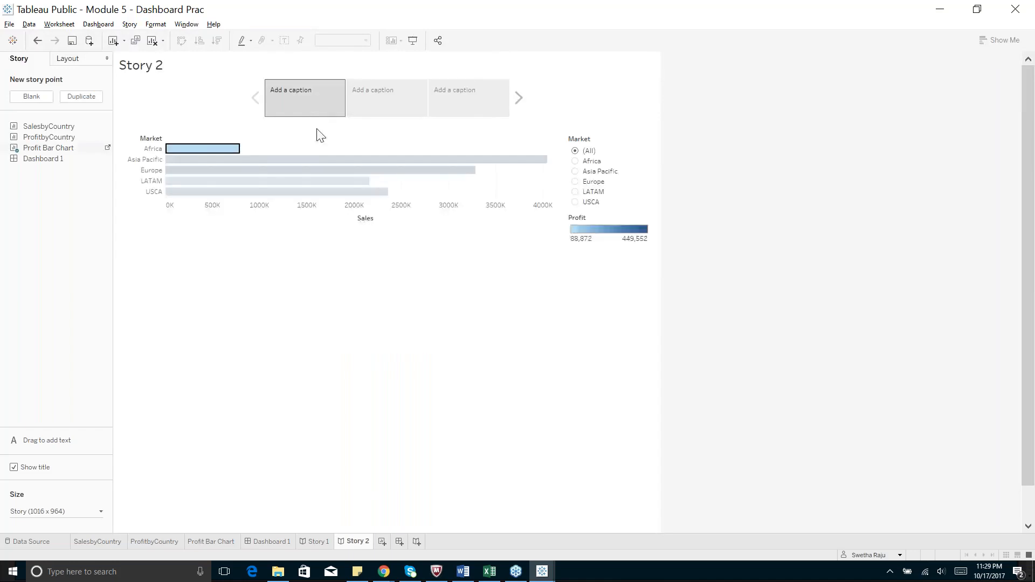
click(375, 106)
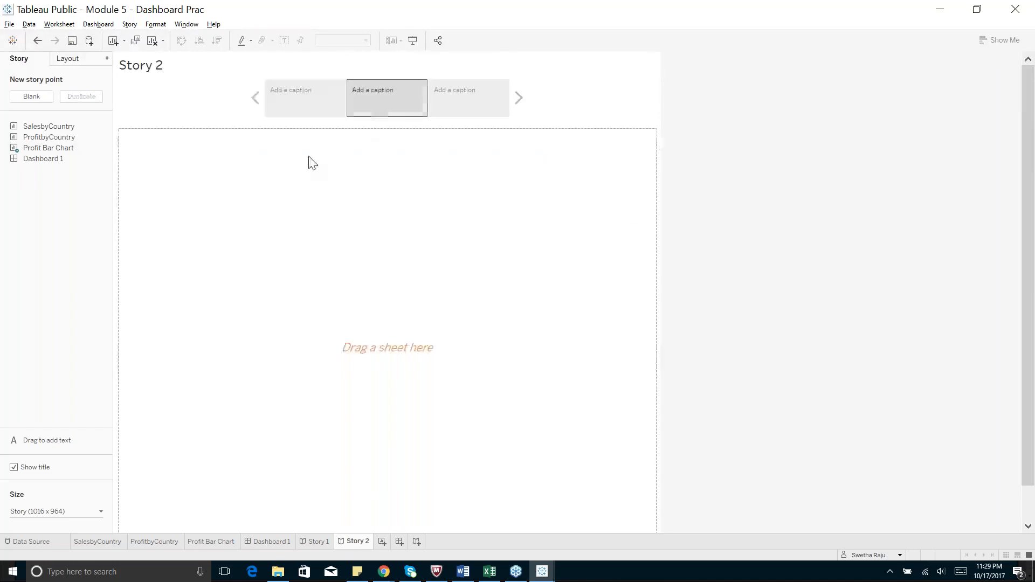
drag(52, 155, 326, 248)
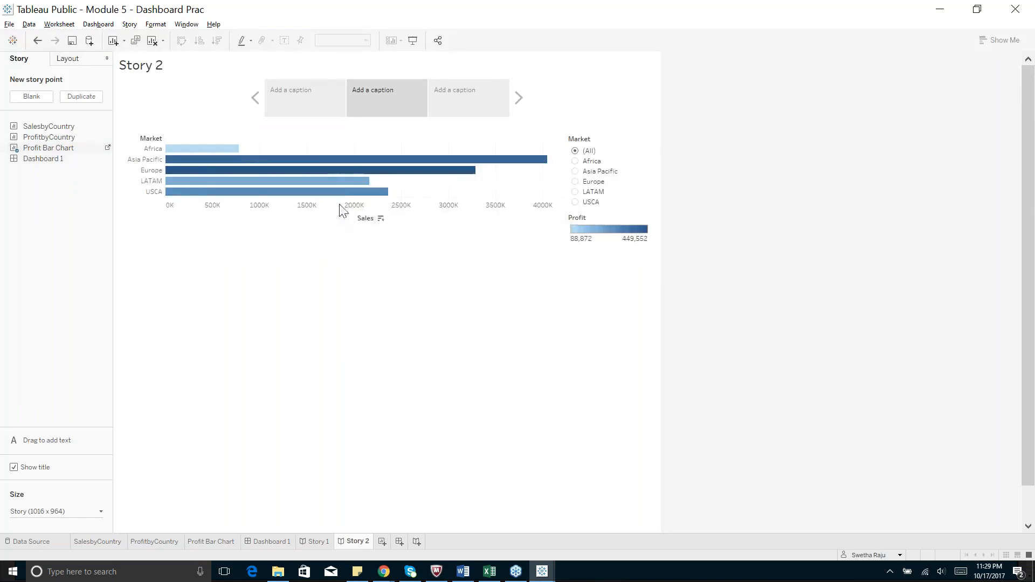
mouse_move(338, 200)
click(296, 101)
Bring the Edureka course page in Firefox to the front
mouse_move(380, 107)
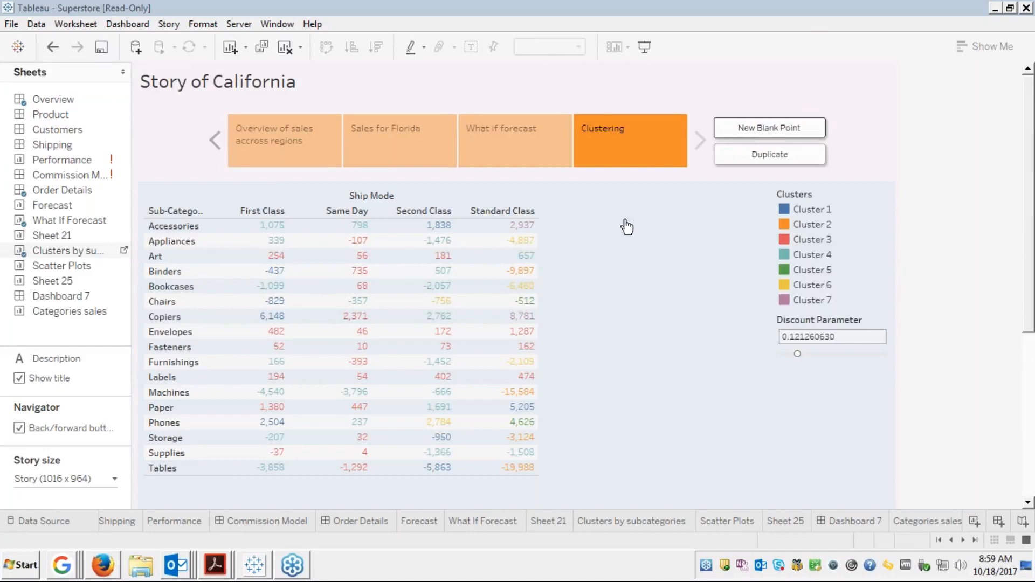
mouse_move(108, 571)
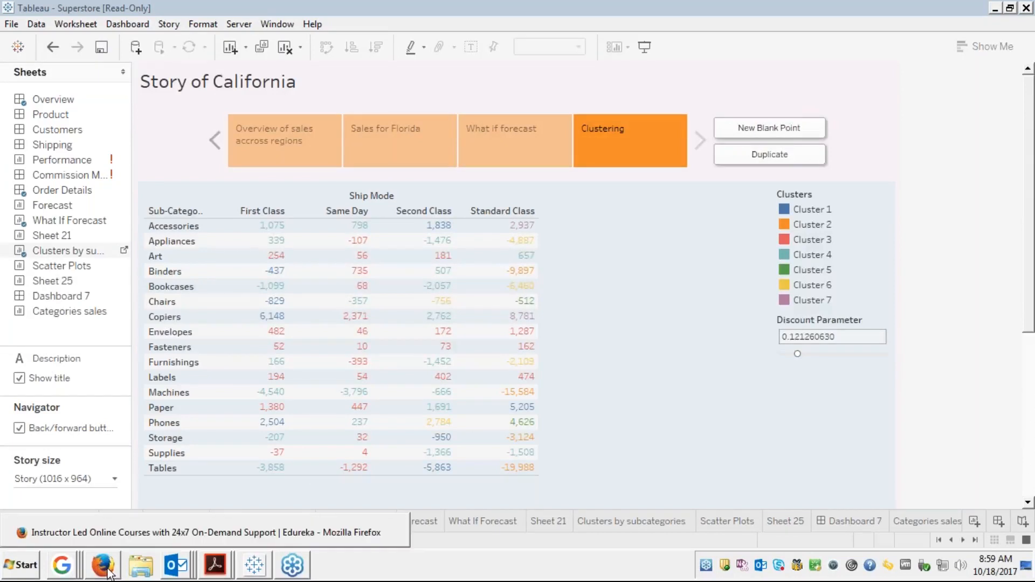
click(121, 528)
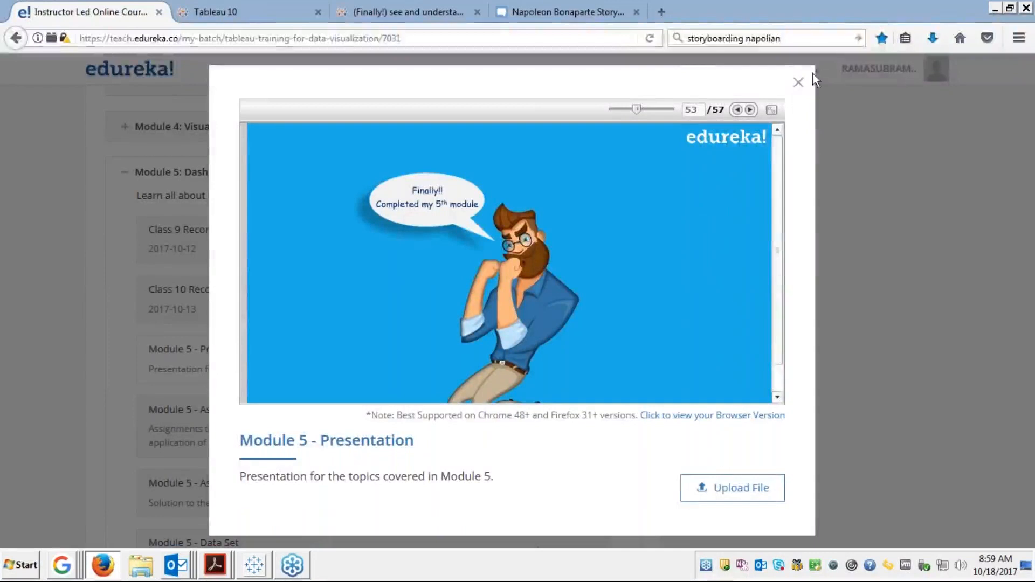
Close the Module 5 presentation viewer and reload the Tableau Training & Certification page
click(796, 87)
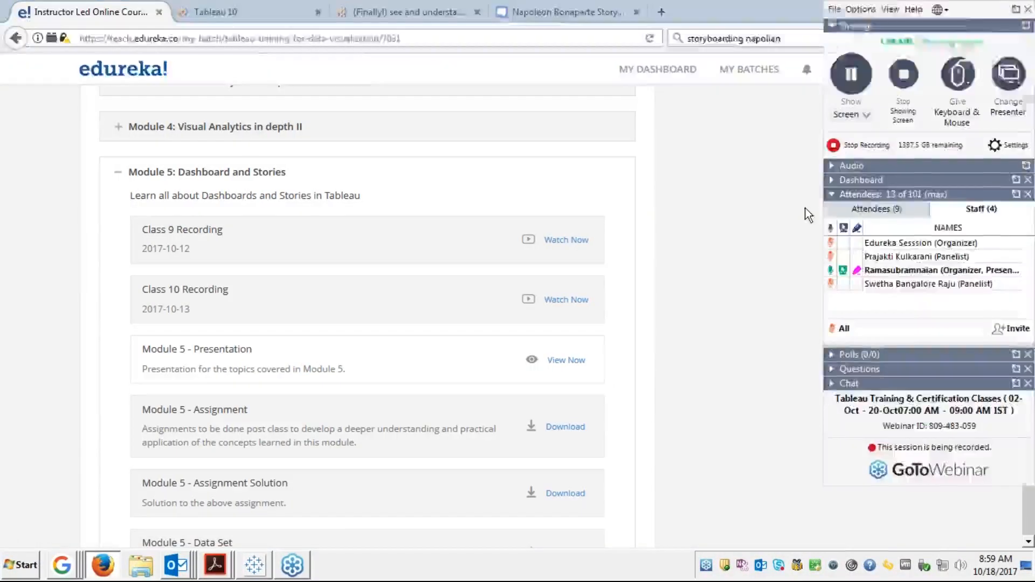
click(360, 39)
key(Return)
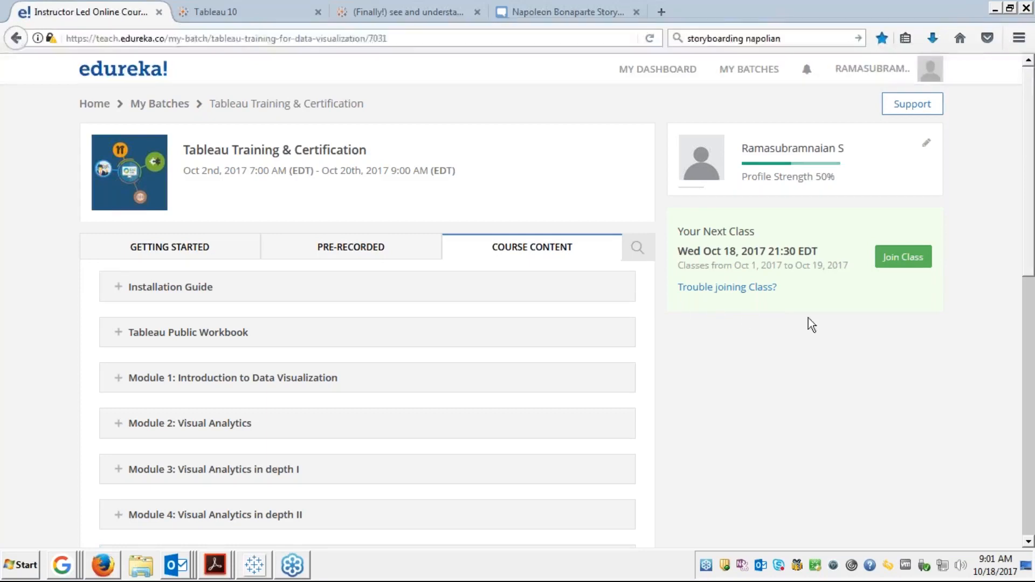
key(F5)
Back in Tableau, view the 'What if forecast' point, then 'Overview of sales accross regions'
click(261, 574)
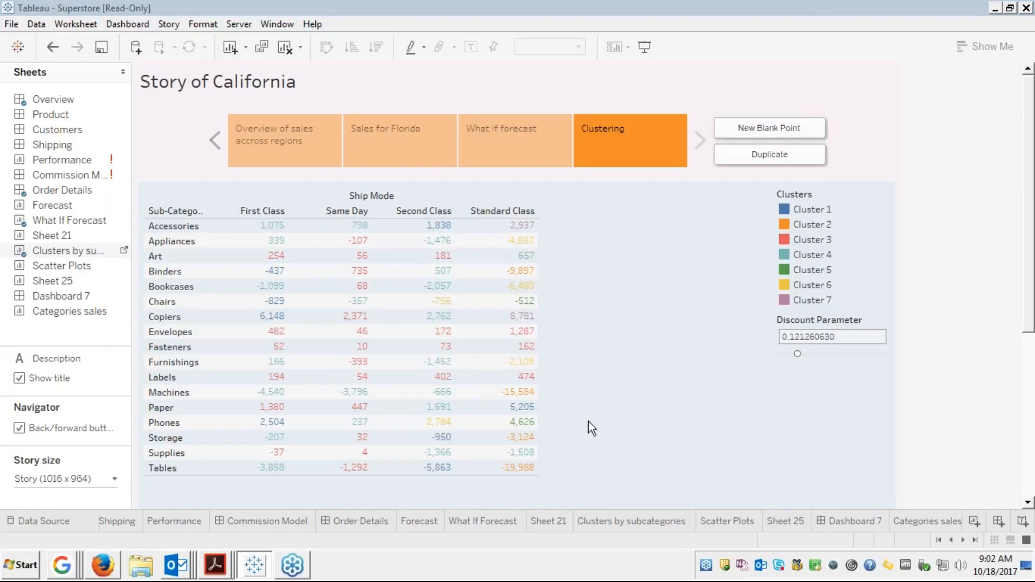
click(481, 138)
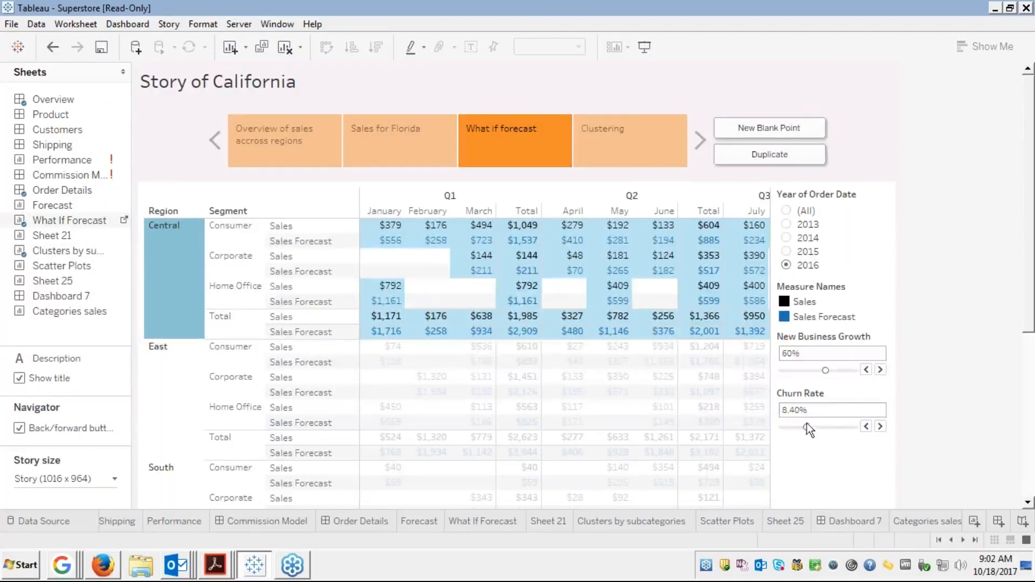
mouse_move(725, 317)
click(281, 127)
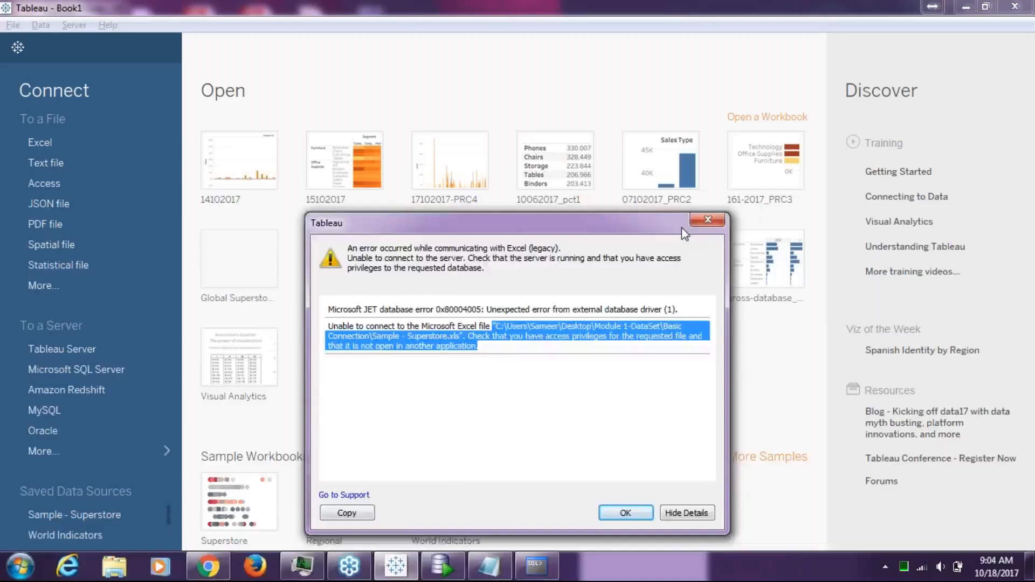
Open Sample - Superstore with the legacy Excel connection and view the resulting error details
click(705, 220)
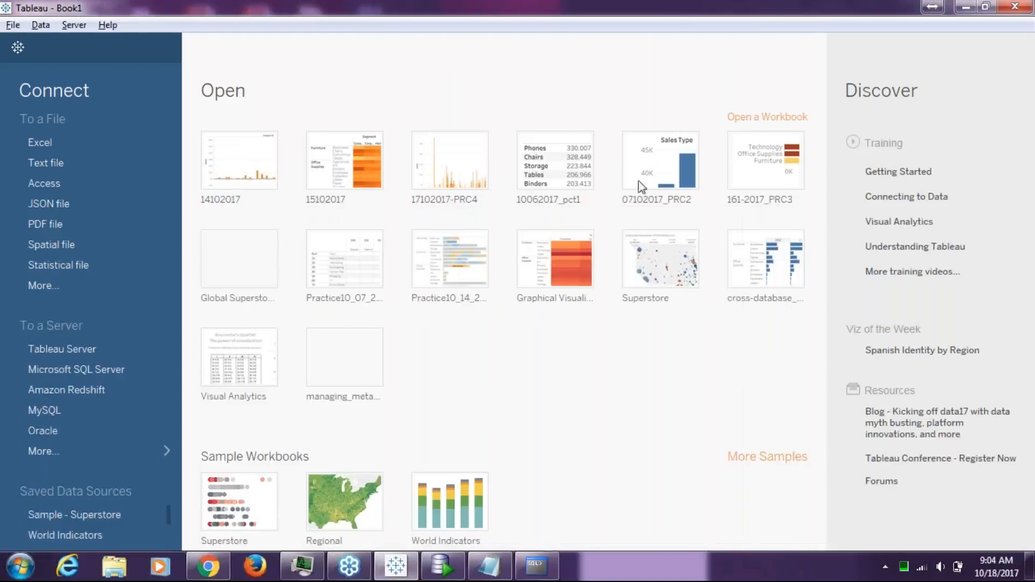
click(121, 143)
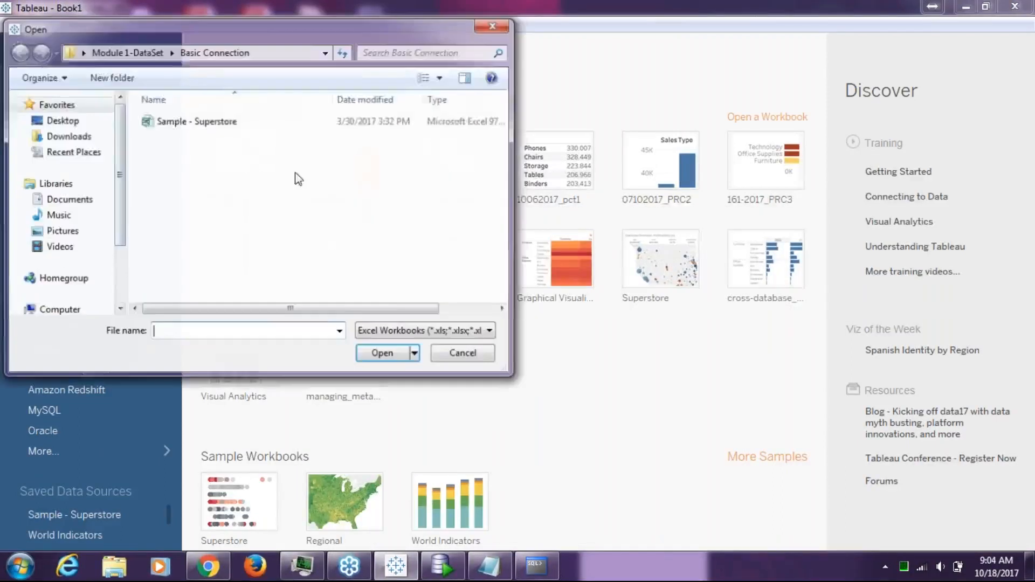
click(408, 123)
click(416, 355)
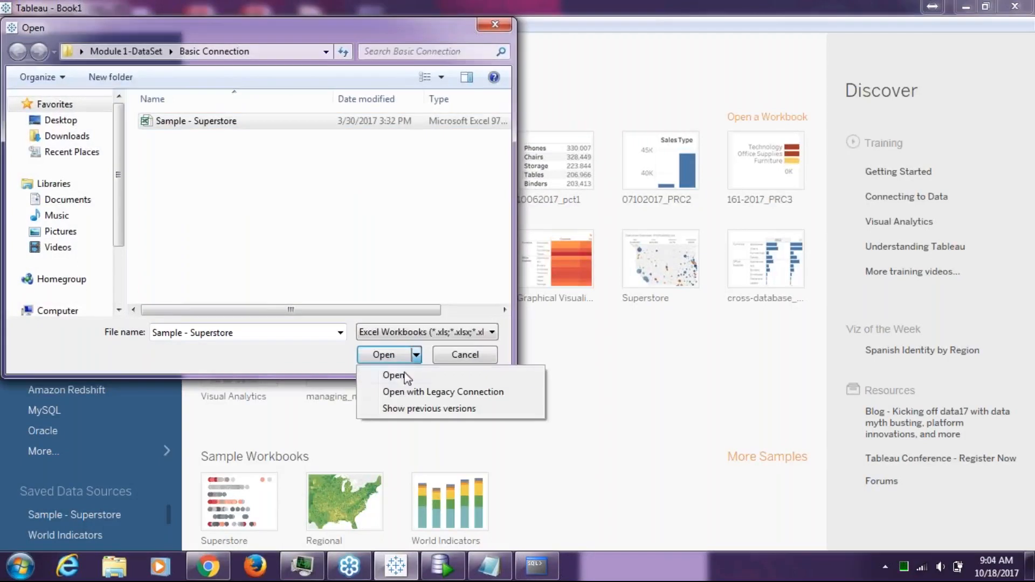
click(401, 391)
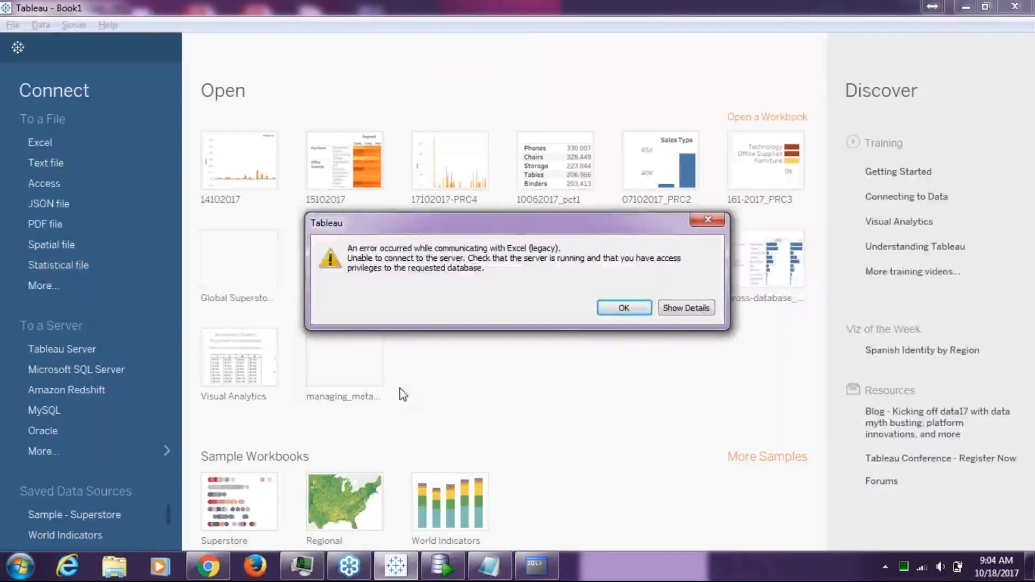
click(699, 311)
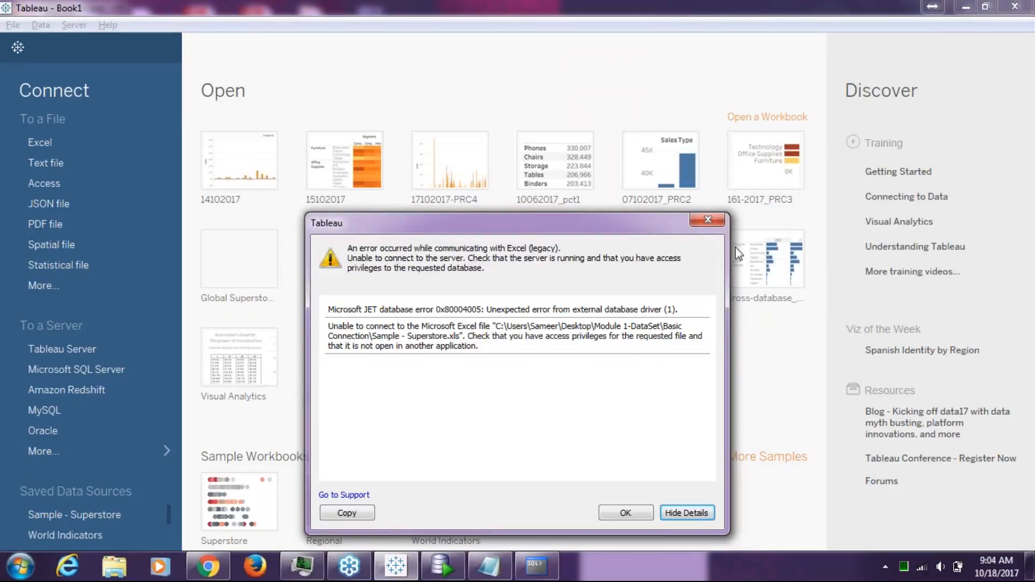
click(695, 226)
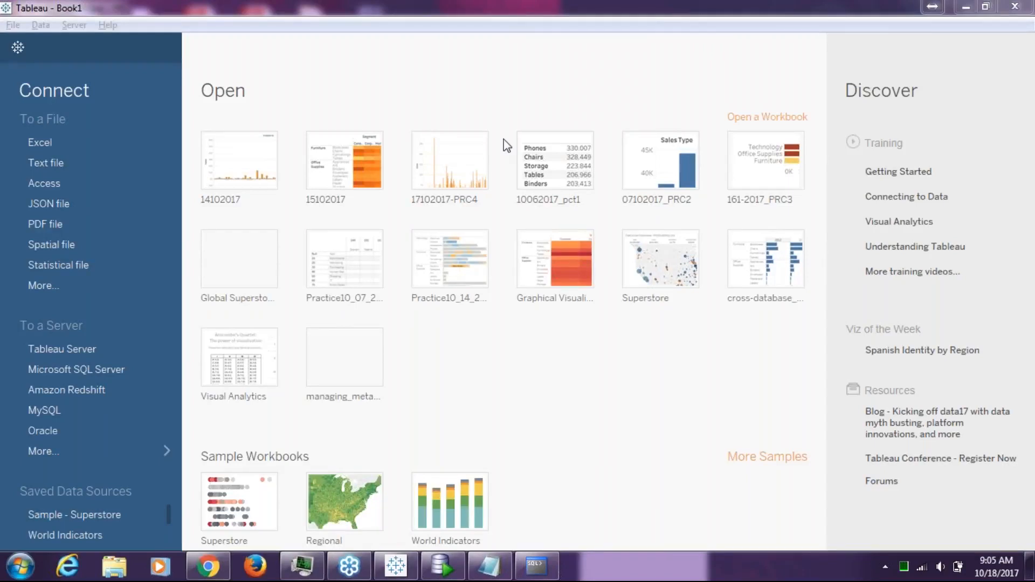
Retry the legacy Sample - Superstore connection and select the JET 0x80004005 error code text
click(33, 144)
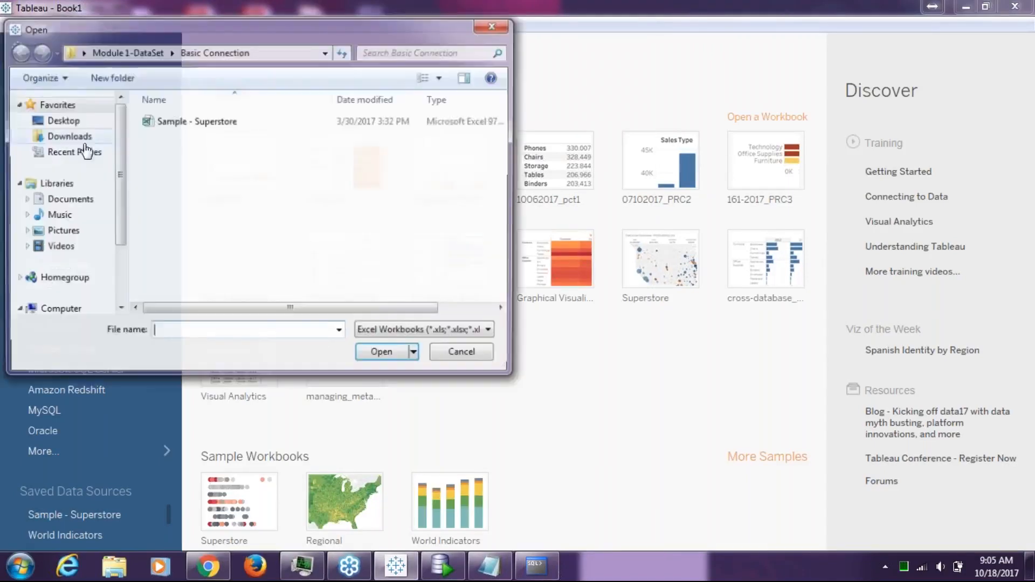
click(240, 122)
click(416, 355)
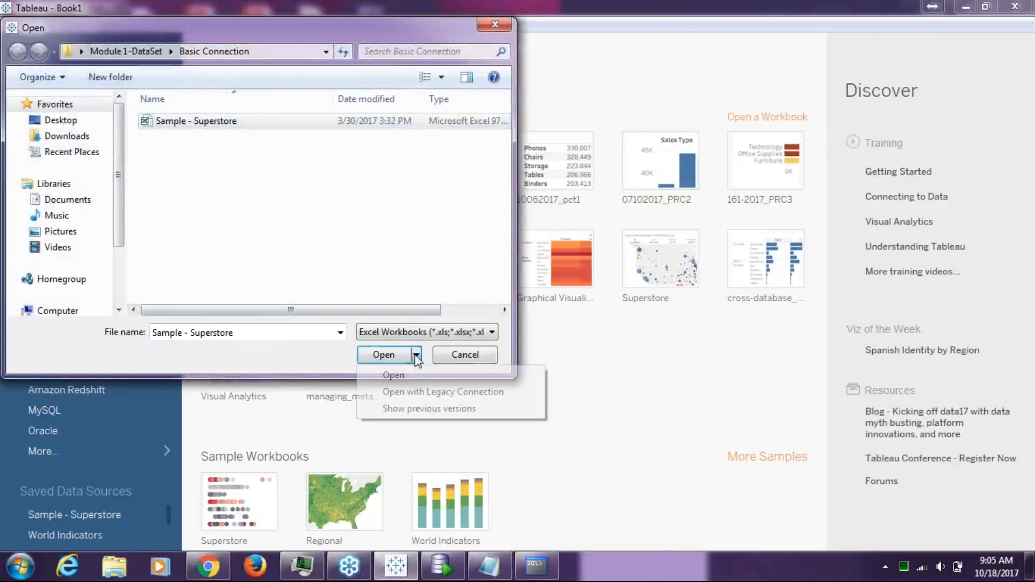
click(393, 392)
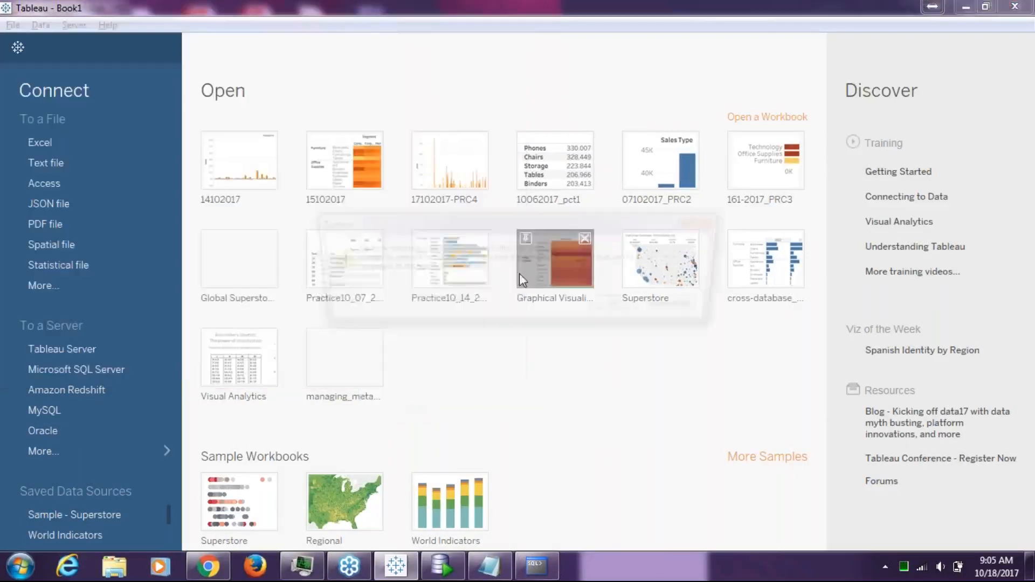
click(672, 308)
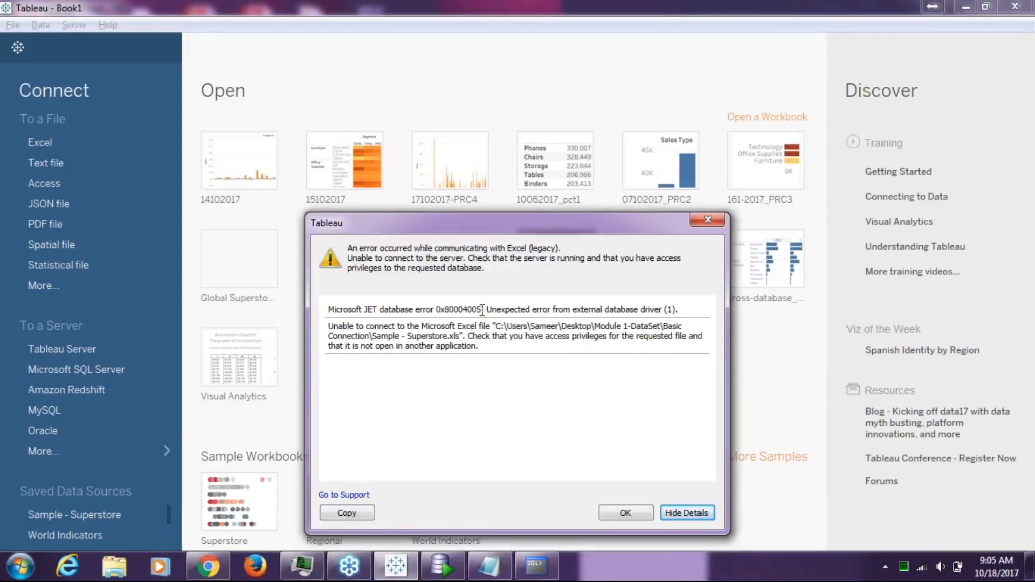
drag(481, 309, 332, 312)
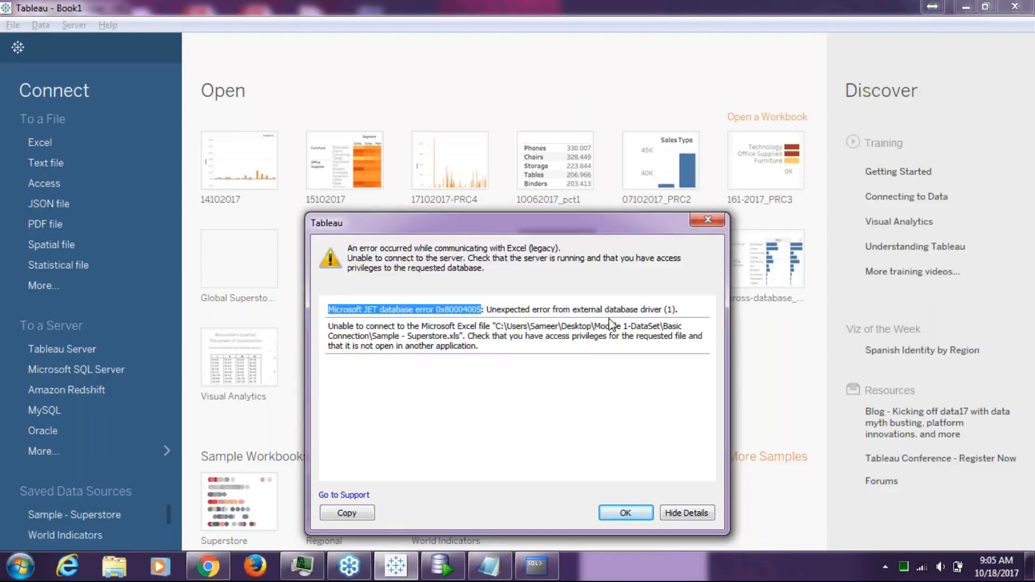
key(alt+Tab)
key(alt+Tab)
click(875, 281)
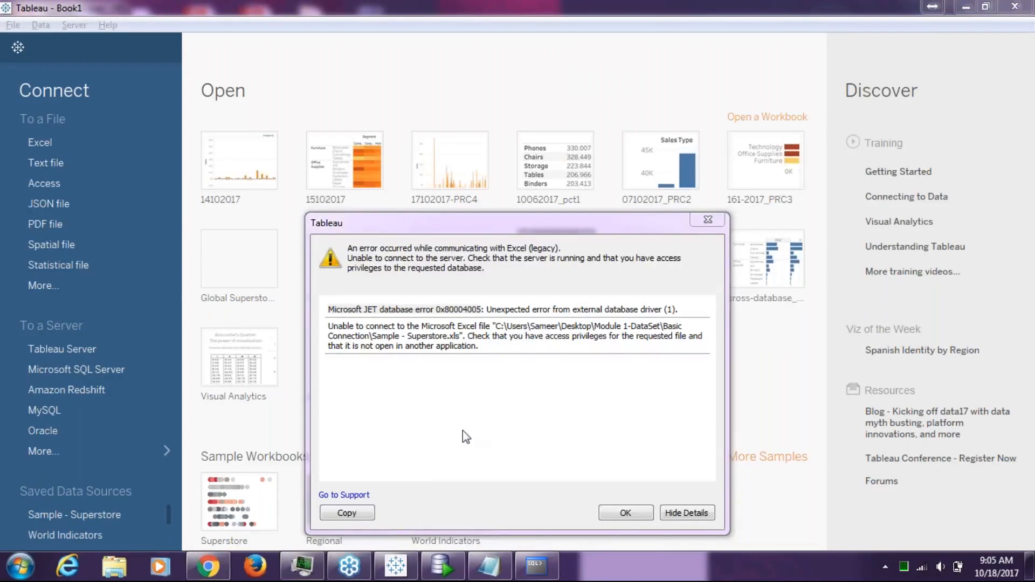
In a new Chrome tab on google.com, rerun the earlier legacy connections driver search
click(207, 566)
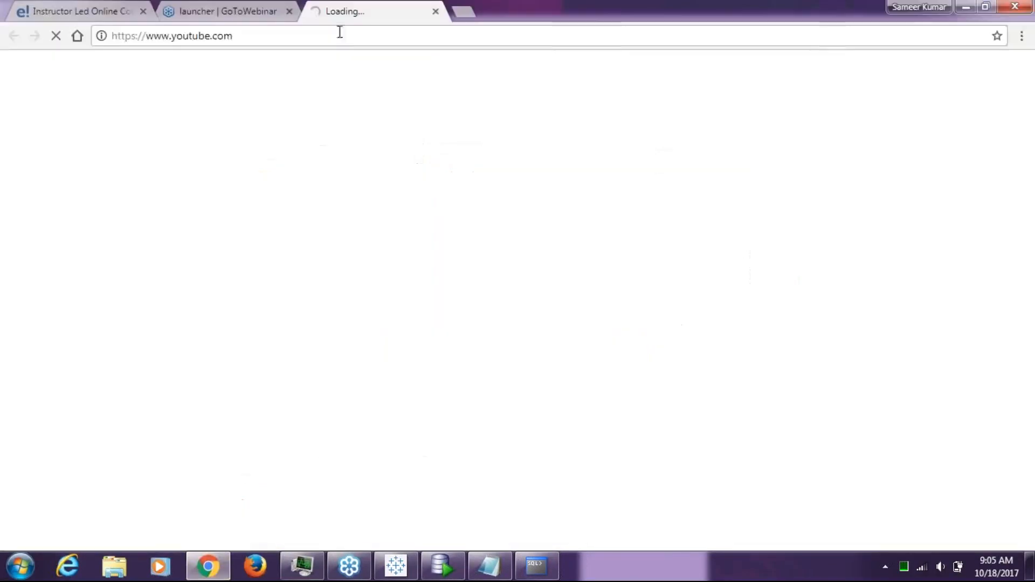
click(470, 9)
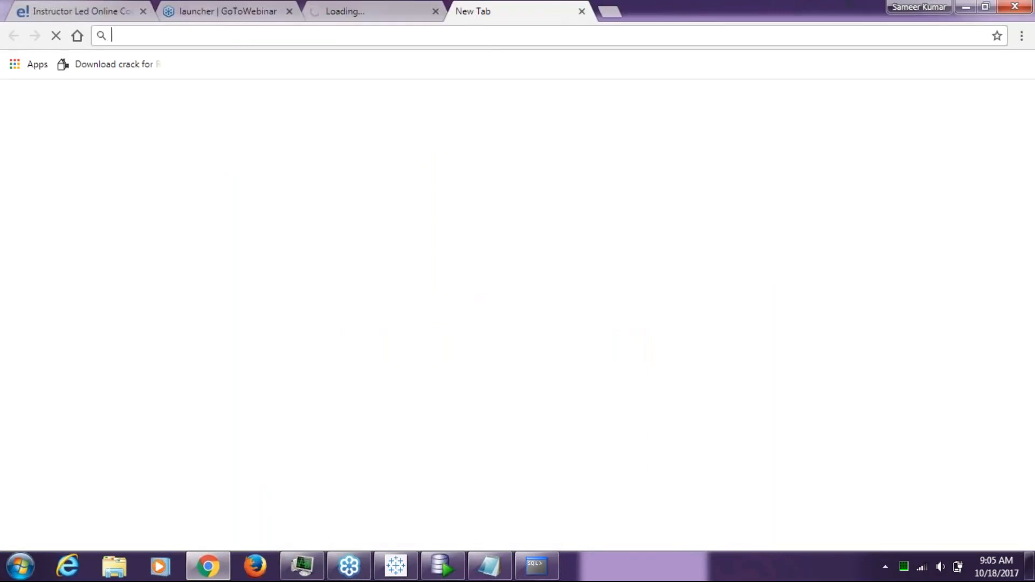
text(google.com)
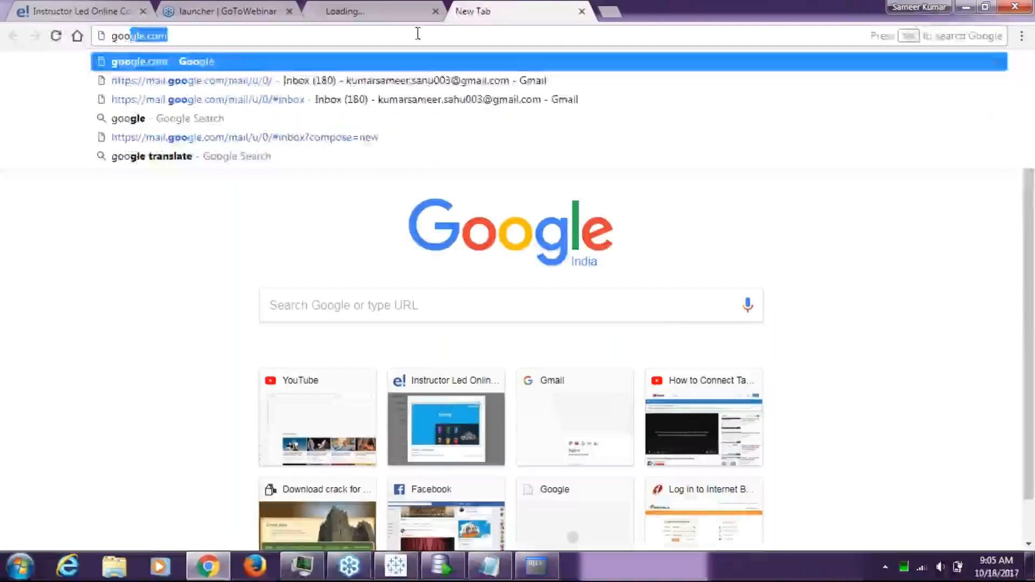
key(Return)
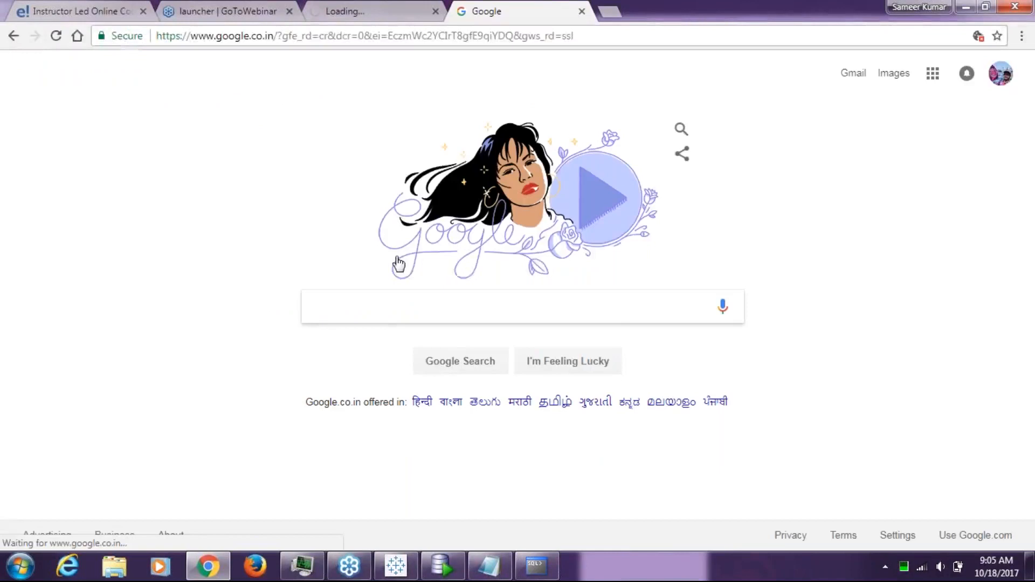
text(tavb)
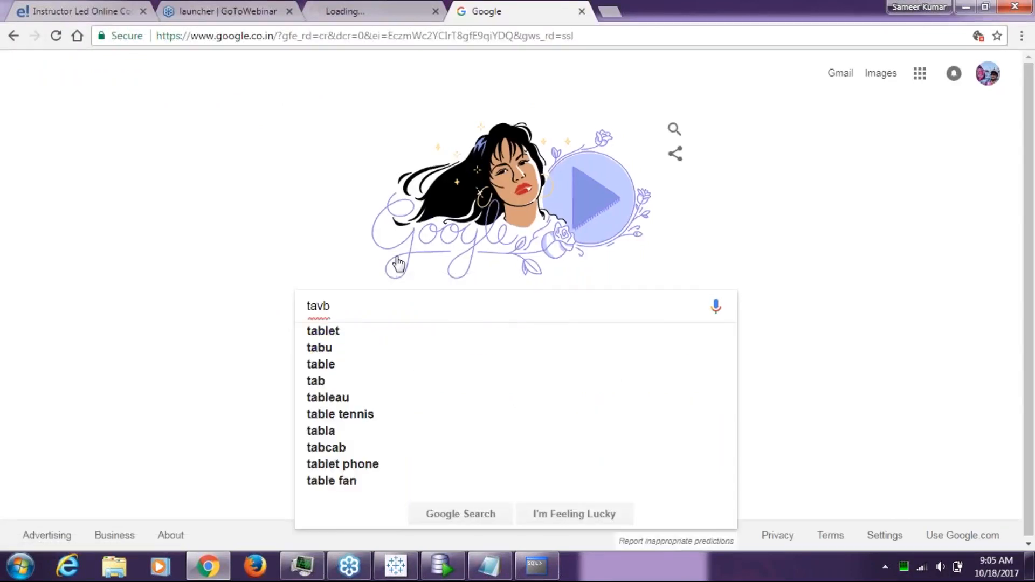
key(BackSpace)
key(BackSpace)
key(Down)
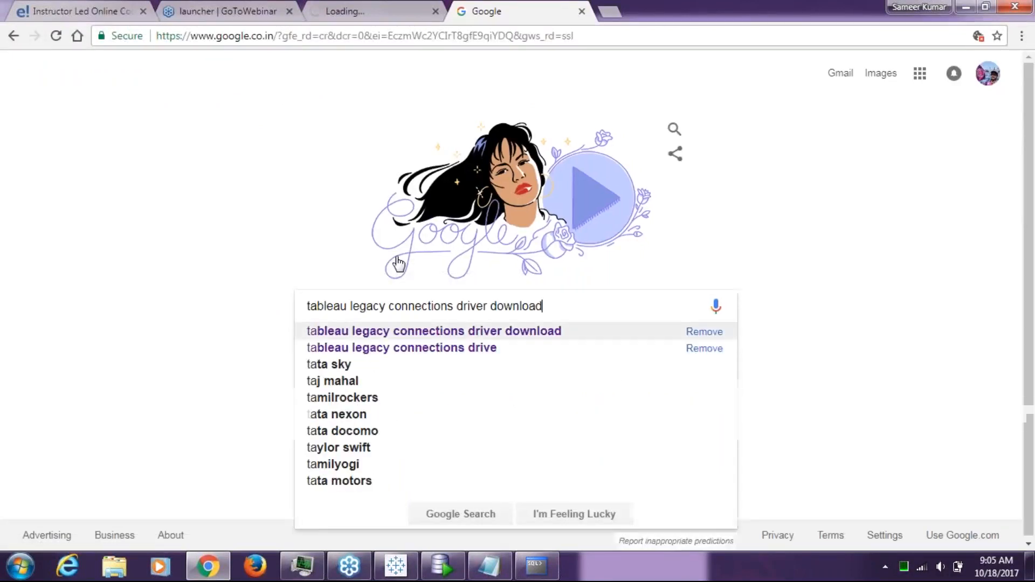
key(Return)
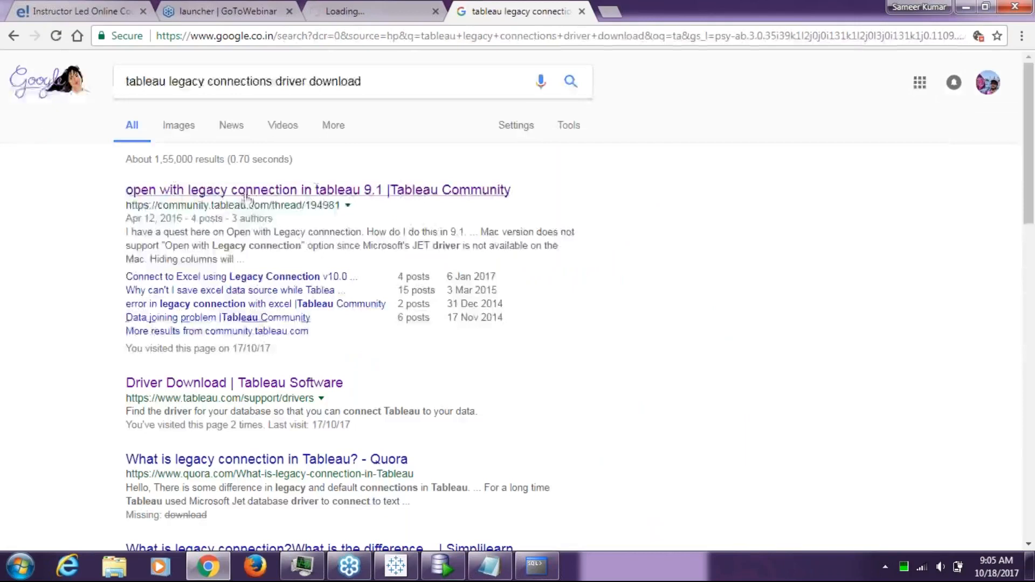
Open Tableau's official Driver Download page and skim its Windows 64-bit driver listing
click(218, 383)
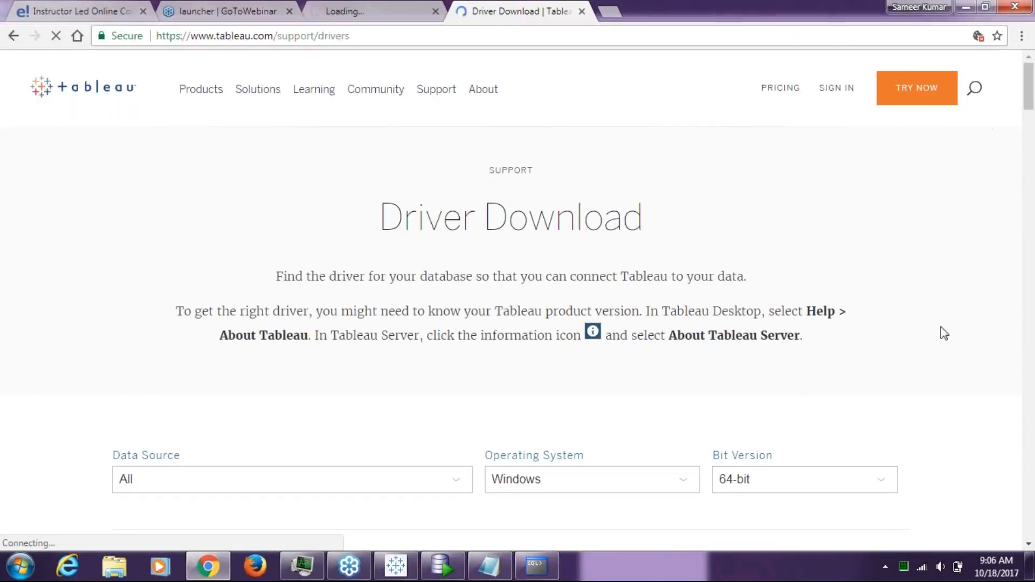
scroll(734, 300, down, 15)
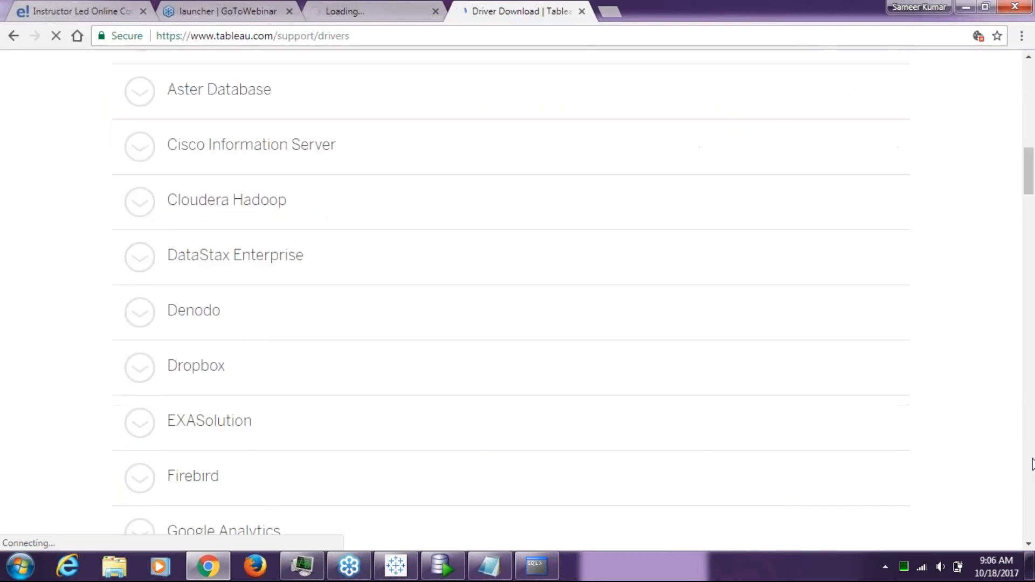
scroll(734, 301, down, 20)
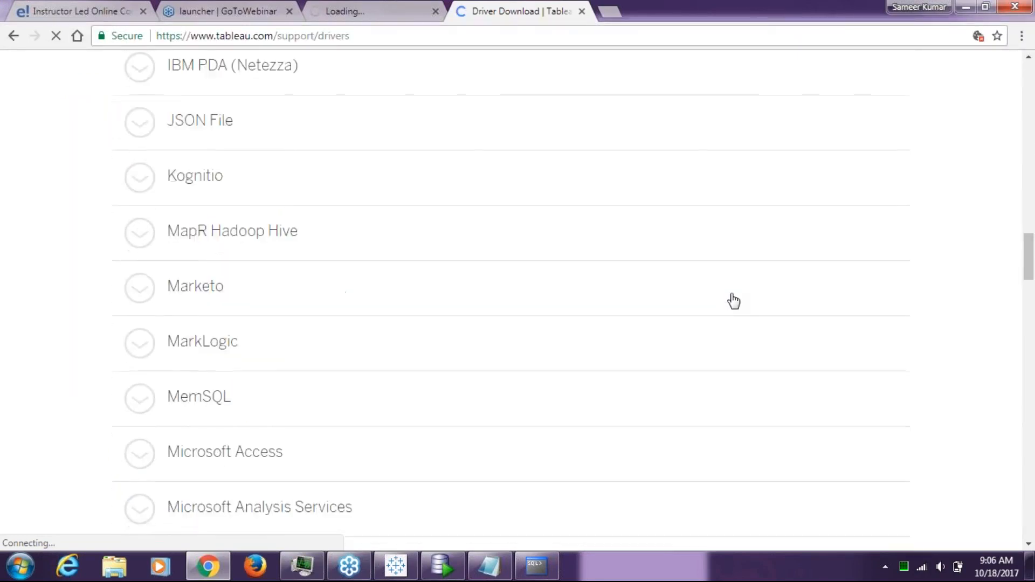
scroll(734, 301, down, 15)
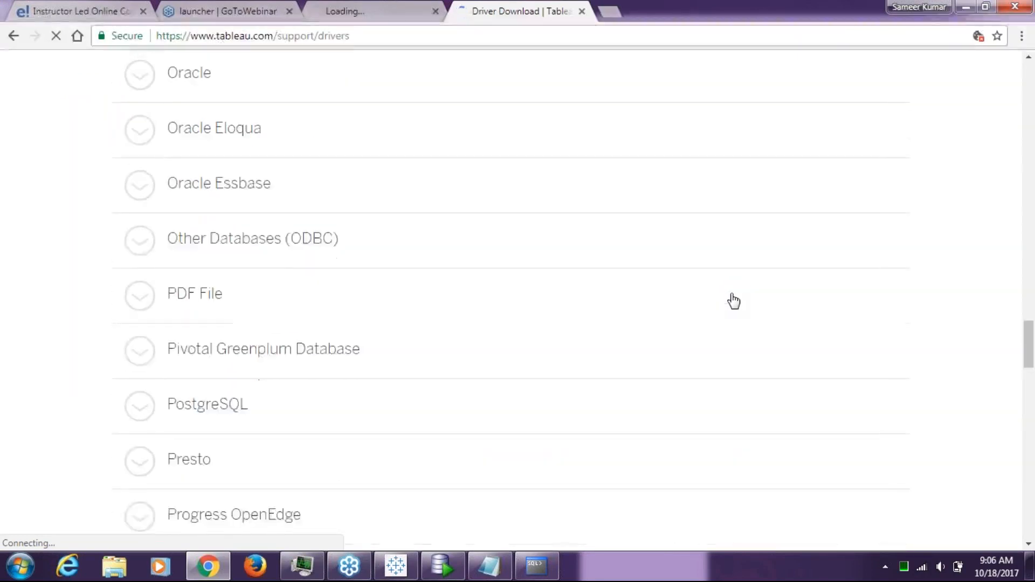
scroll(734, 301, up, 20)
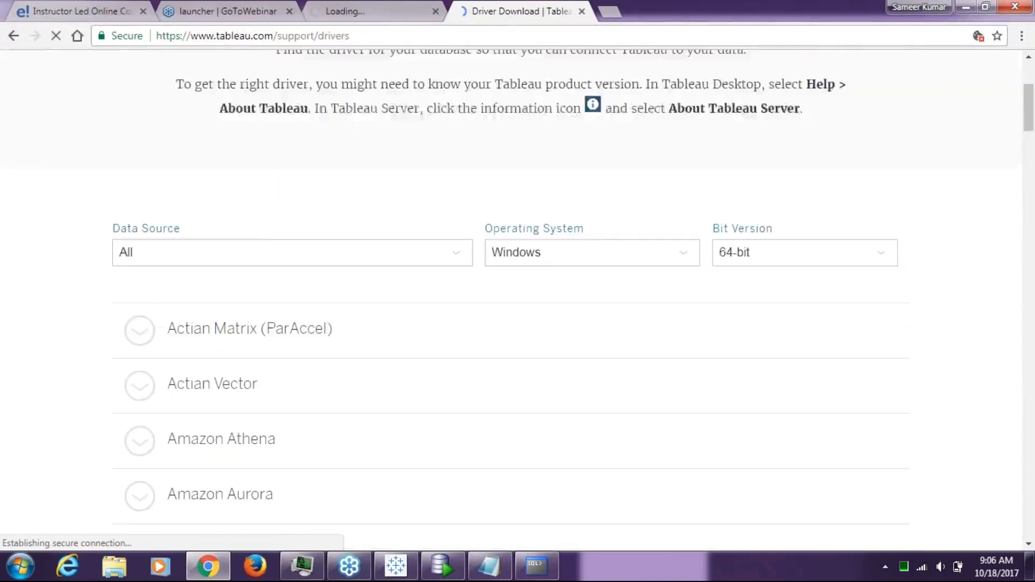
scroll(892, 182, up, 3)
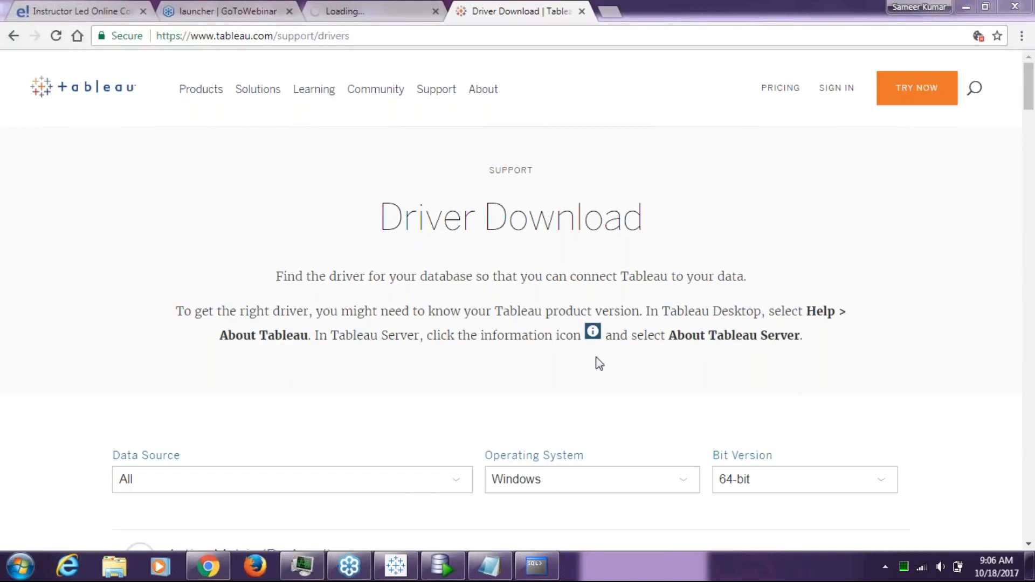
Set the driver Data Source filter to Microsoft Excel
click(426, 491)
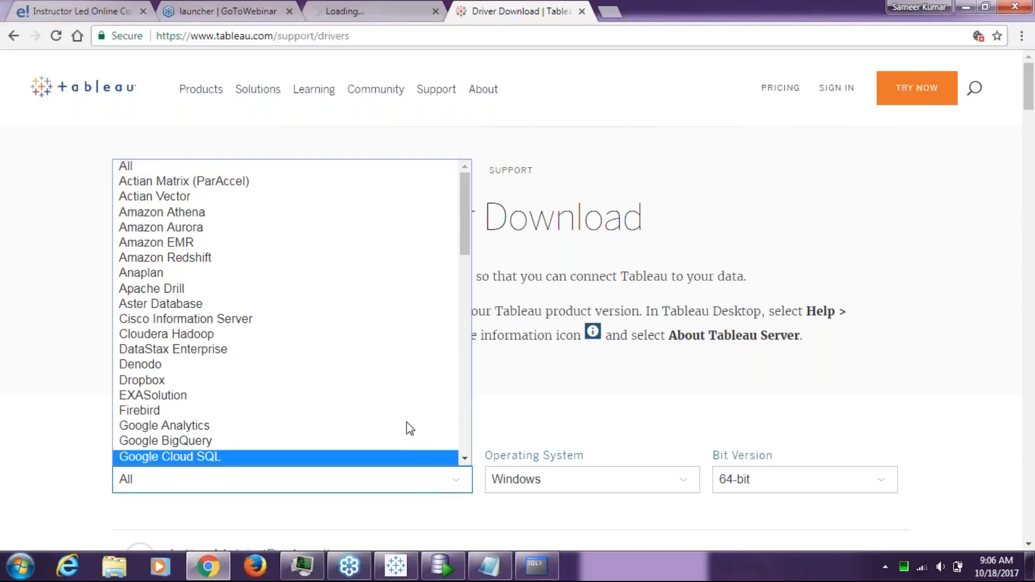
drag(465, 249, 472, 344)
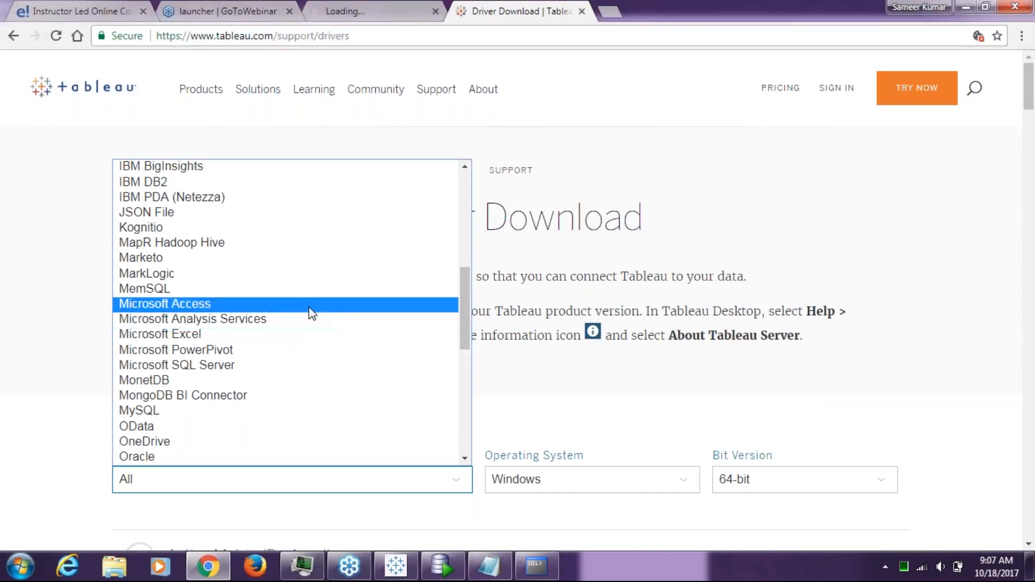
click(302, 335)
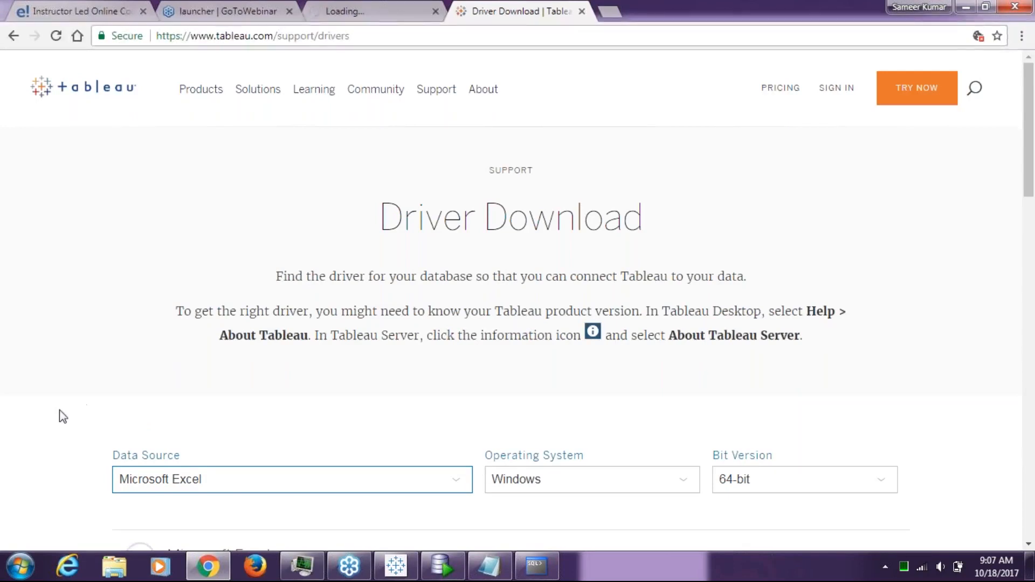
scroll(220, 371, down, 8)
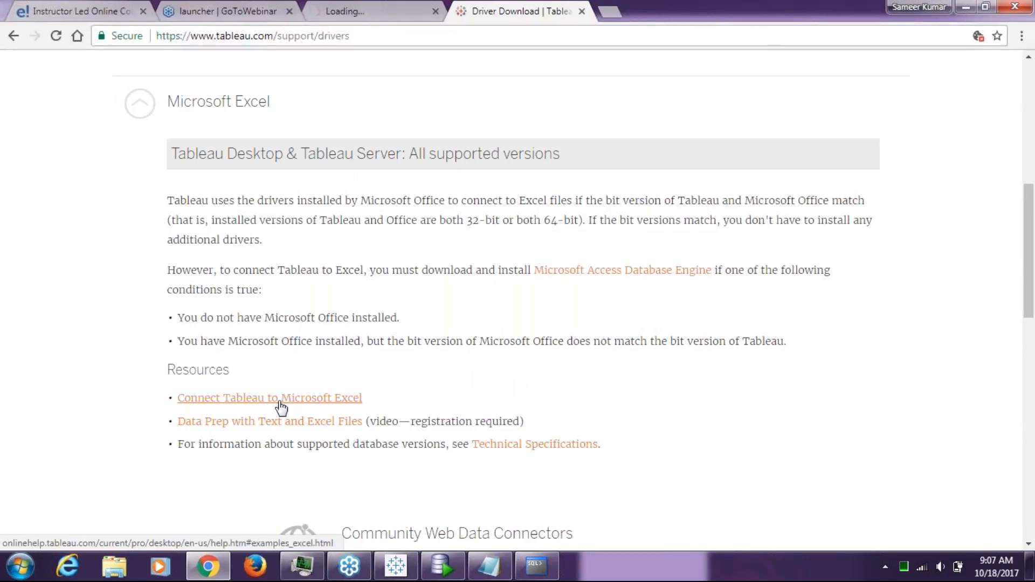
Read the 'Connect Tableau to Microsoft Excel' help article, then show the desktop
click(281, 406)
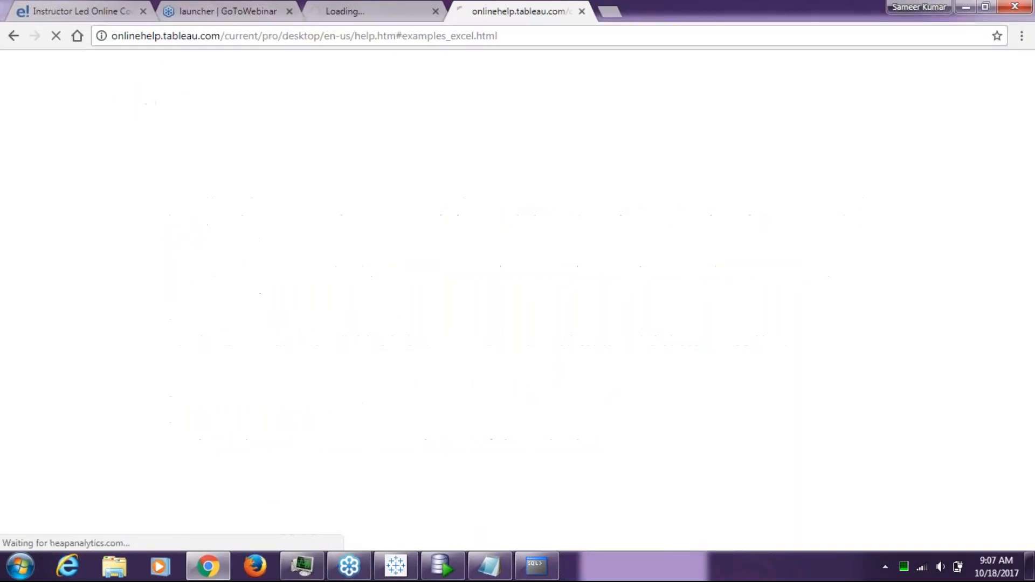
scroll(626, 340, down, 6)
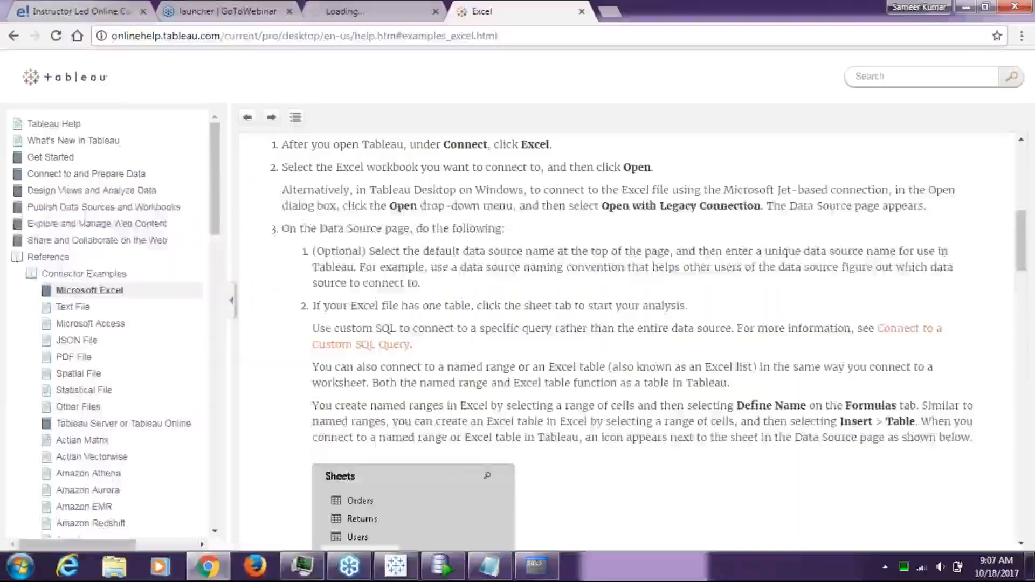
click(1030, 566)
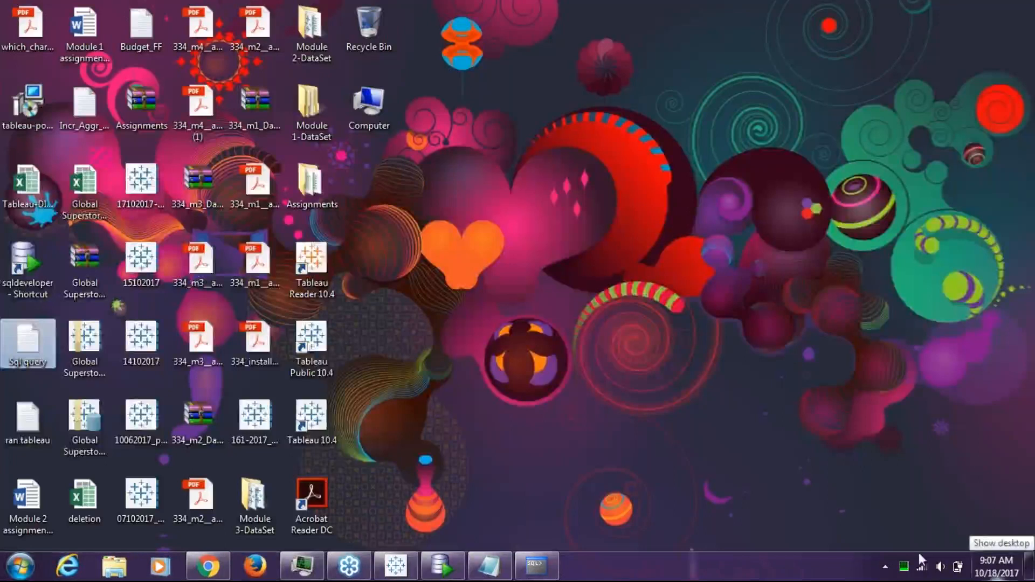
Launch Excel 2013 from the Start menu, bringing up its Office Activation Wizard
click(916, 288)
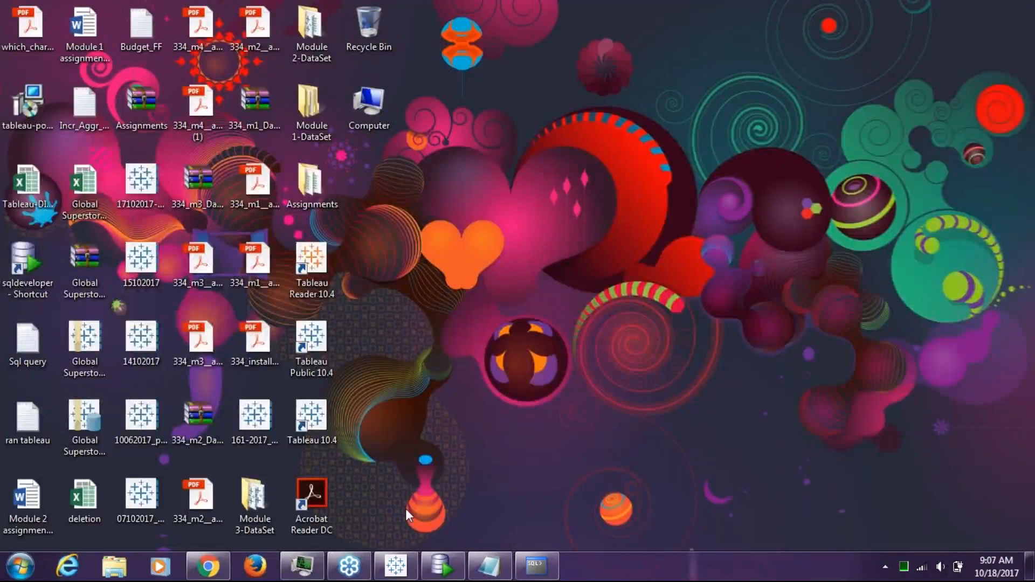
click(20, 566)
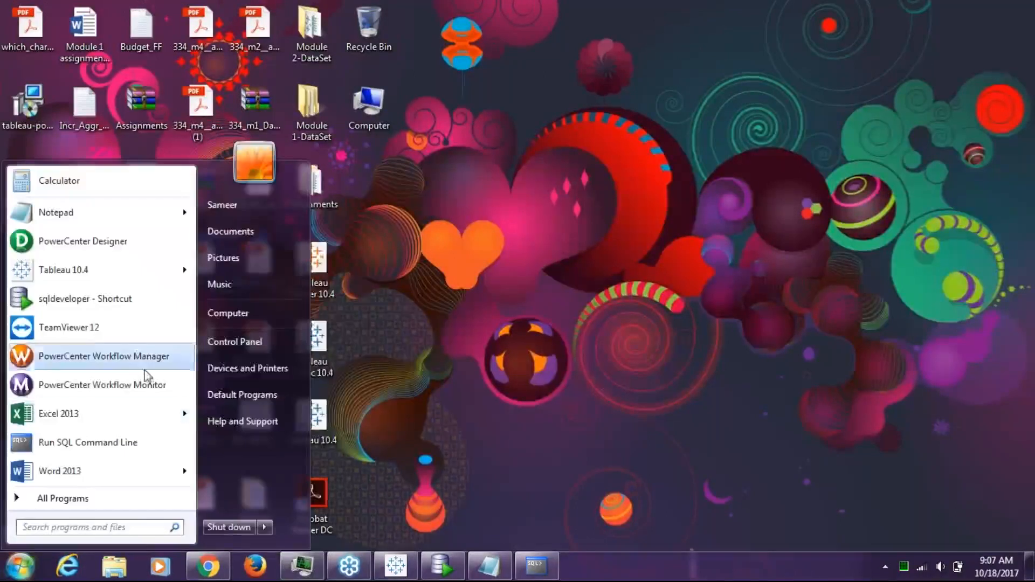
mouse_move(142, 415)
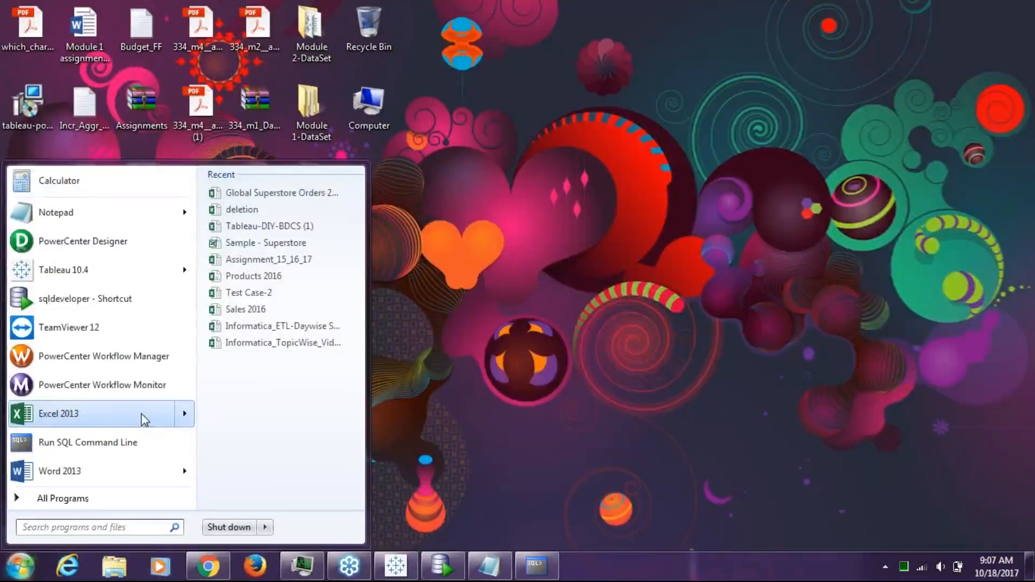
click(171, 420)
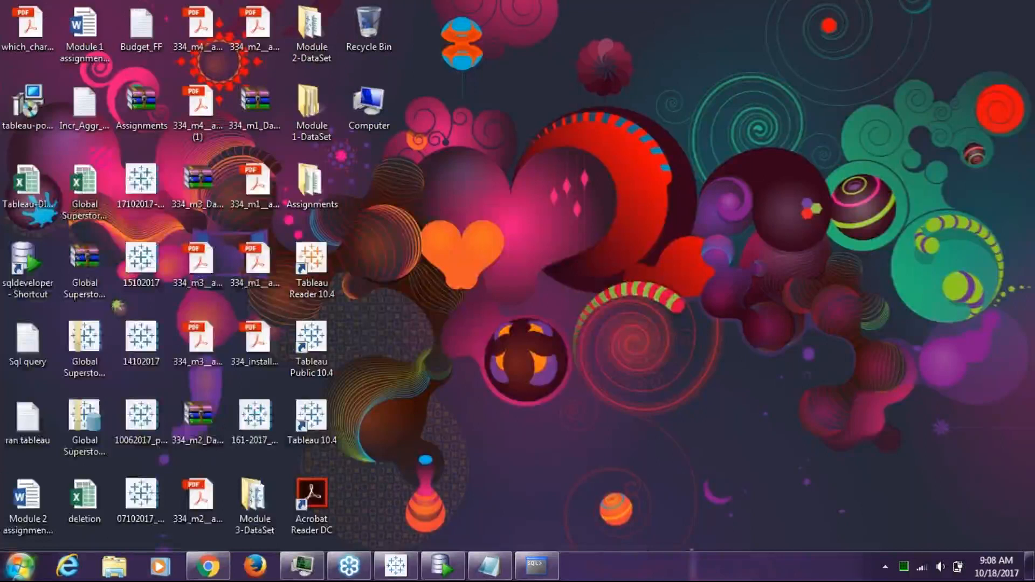
click(21, 566)
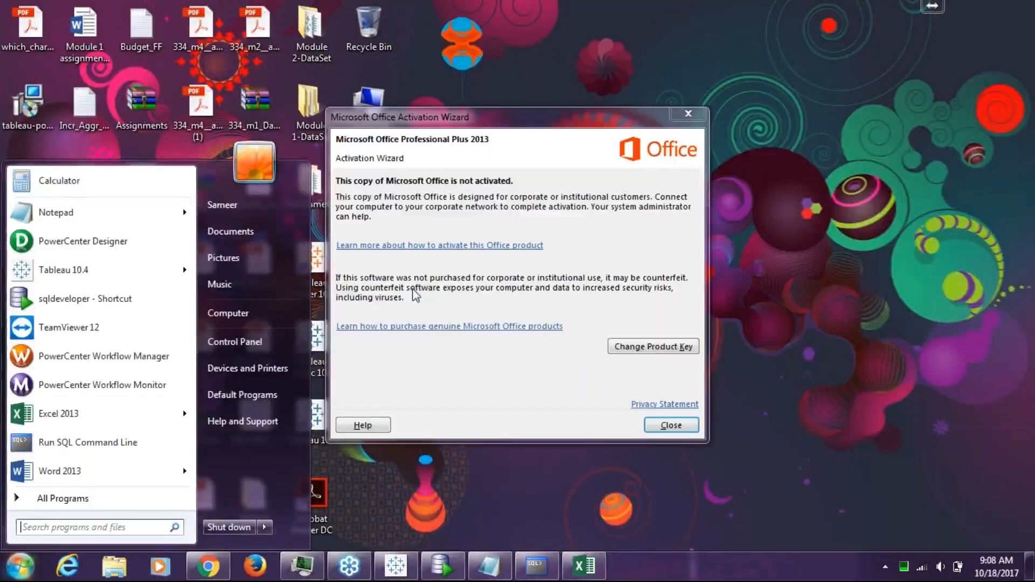
click(653, 424)
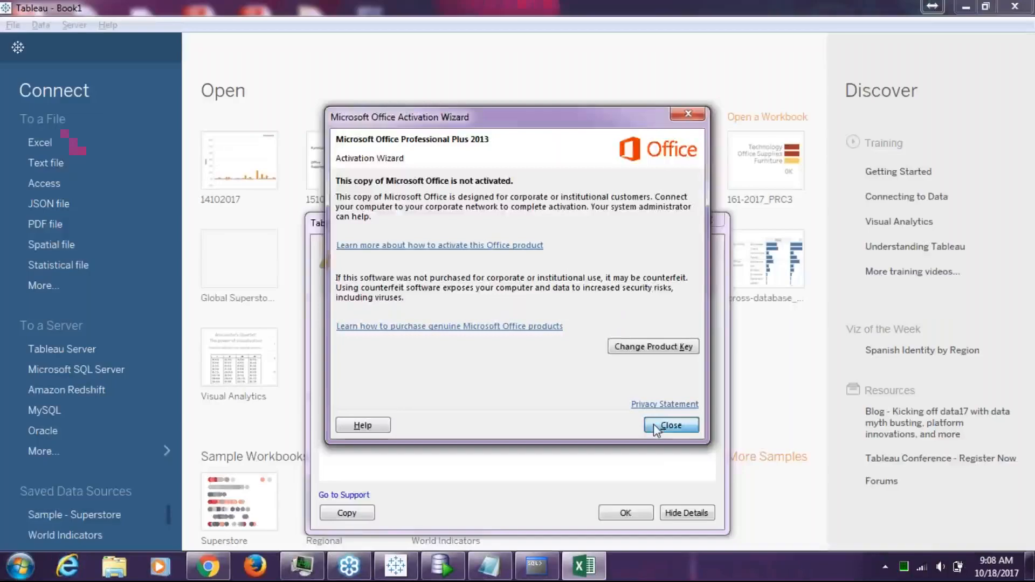
Close the Office activation notice, then bring the 'Sql query' Notepad file forward
click(653, 425)
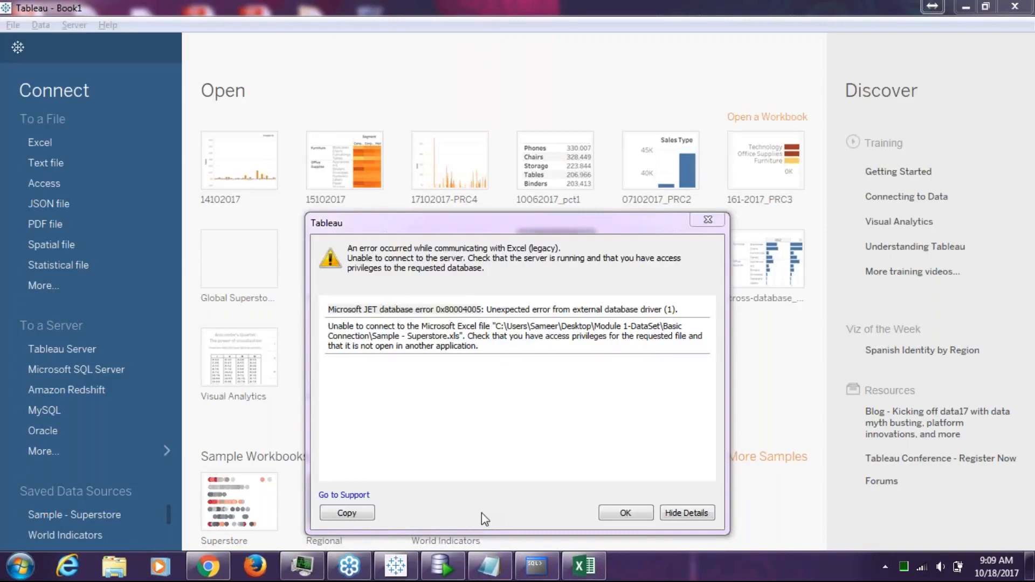
click(467, 562)
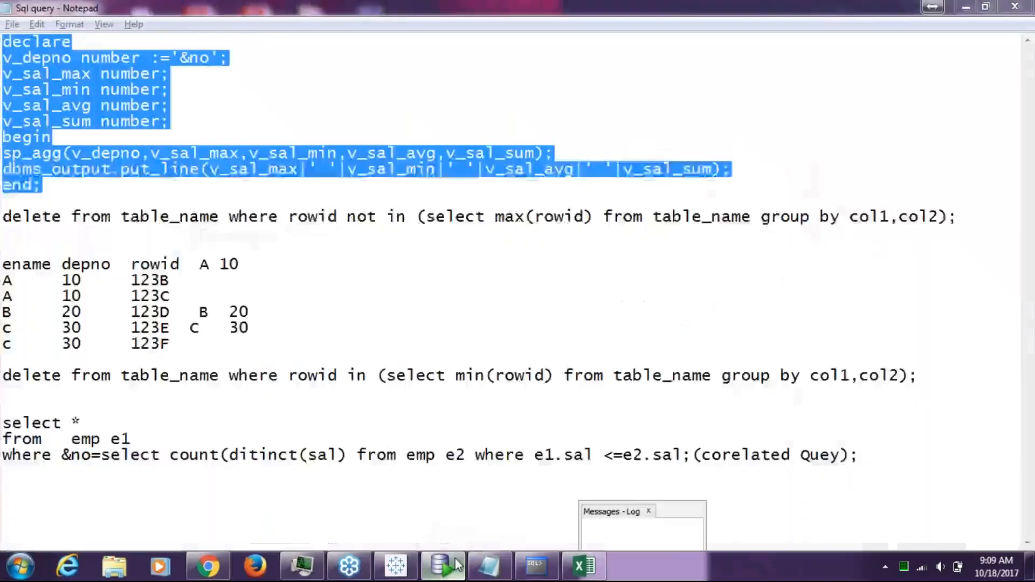
Check SP_AGG's code in SQL Developer, then return to Tableau's JET 0x80004005 error
click(455, 566)
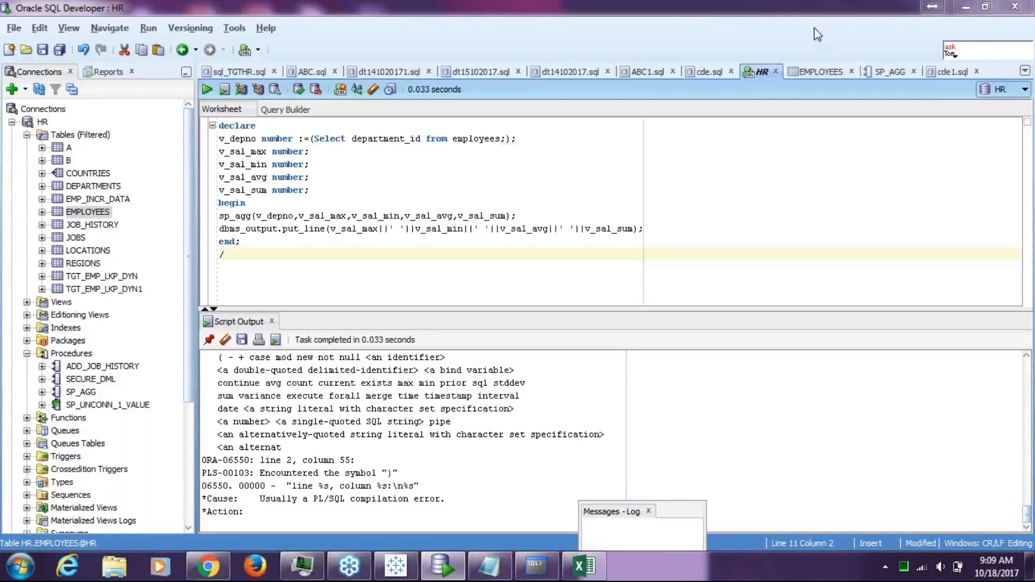
click(879, 70)
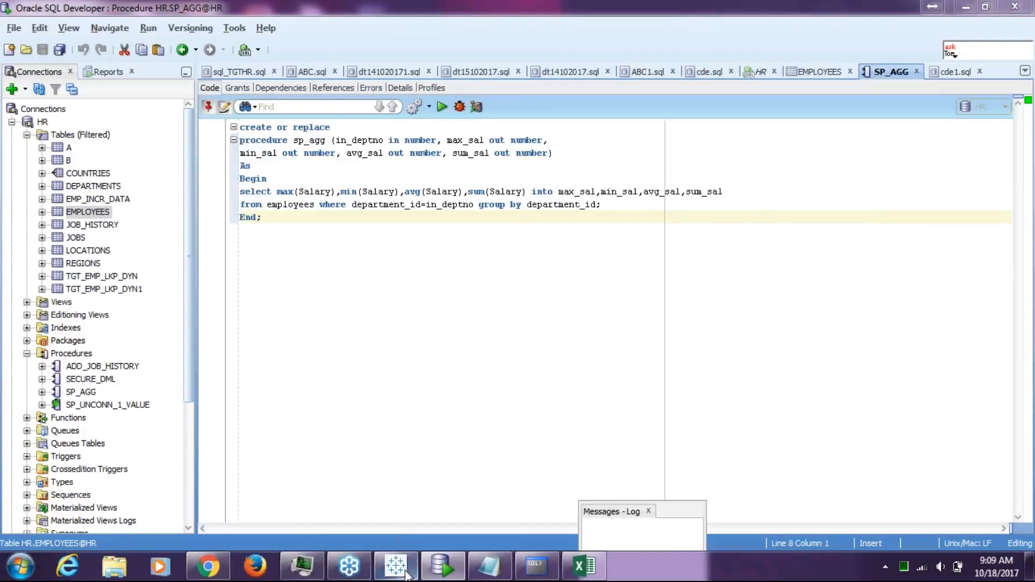
click(387, 573)
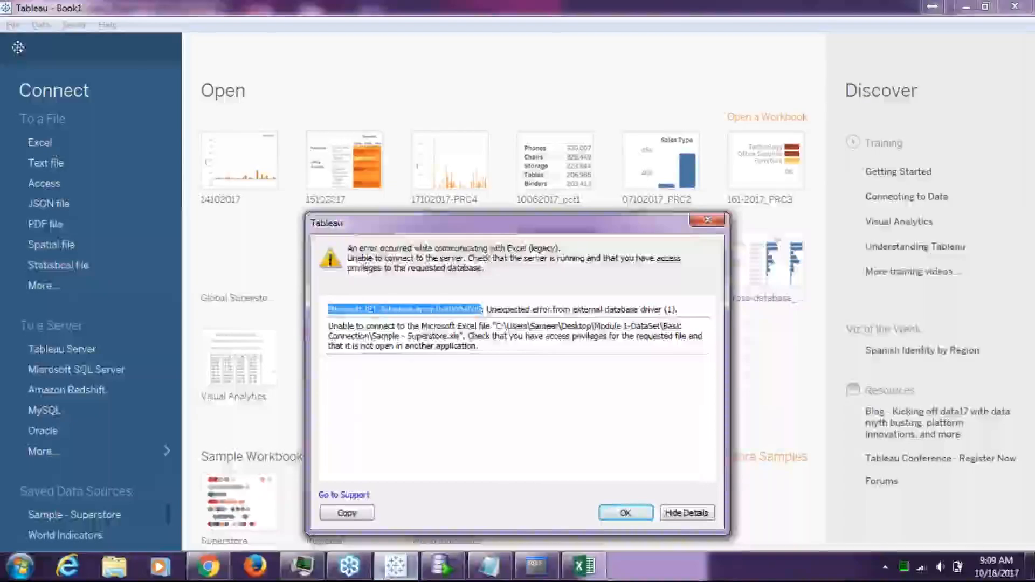
Drop the Excel error and sign in to Oracle with the account password, listing HR tables
click(705, 221)
click(52, 429)
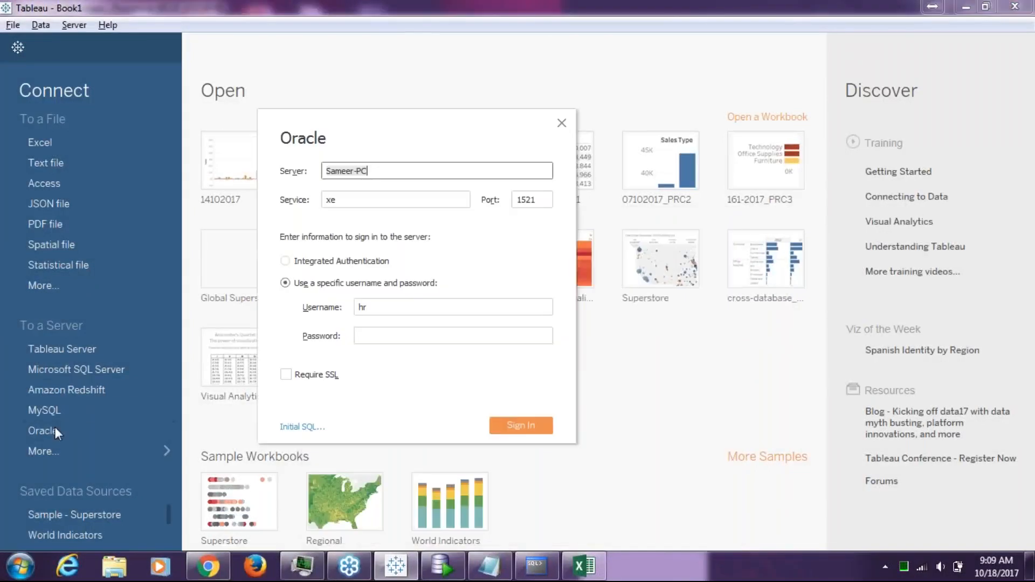
click(403, 335)
text(hr)
click(530, 425)
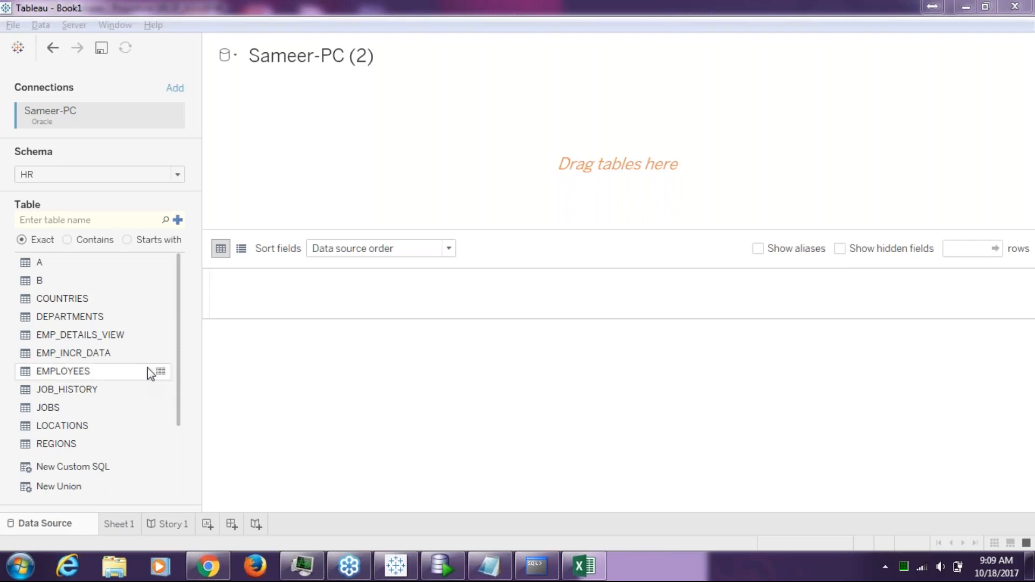
drag(179, 371, 165, 564)
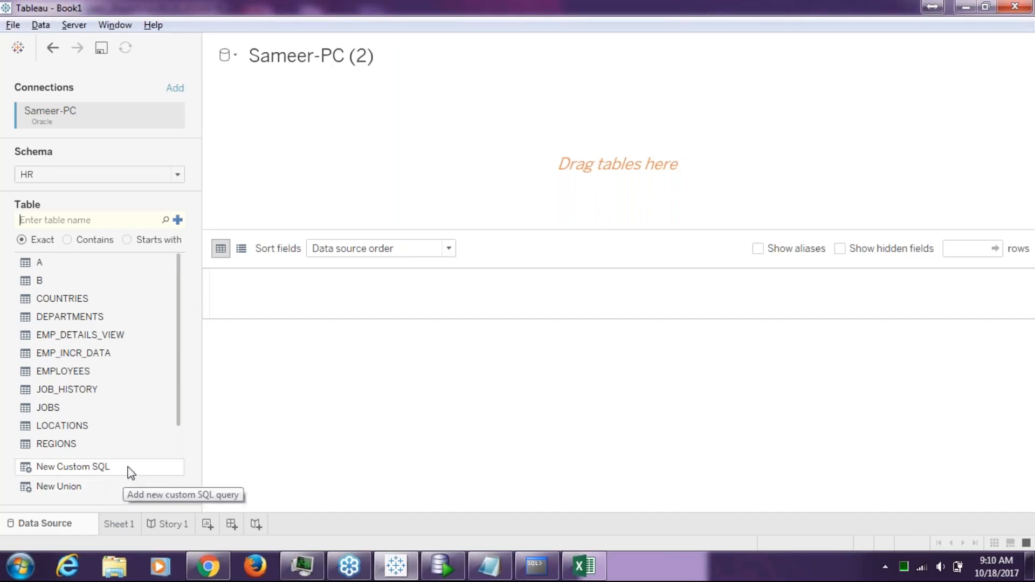
Search the HR table list for 'sp_agg', retrying the lookup several times
drag(177, 393, 173, 463)
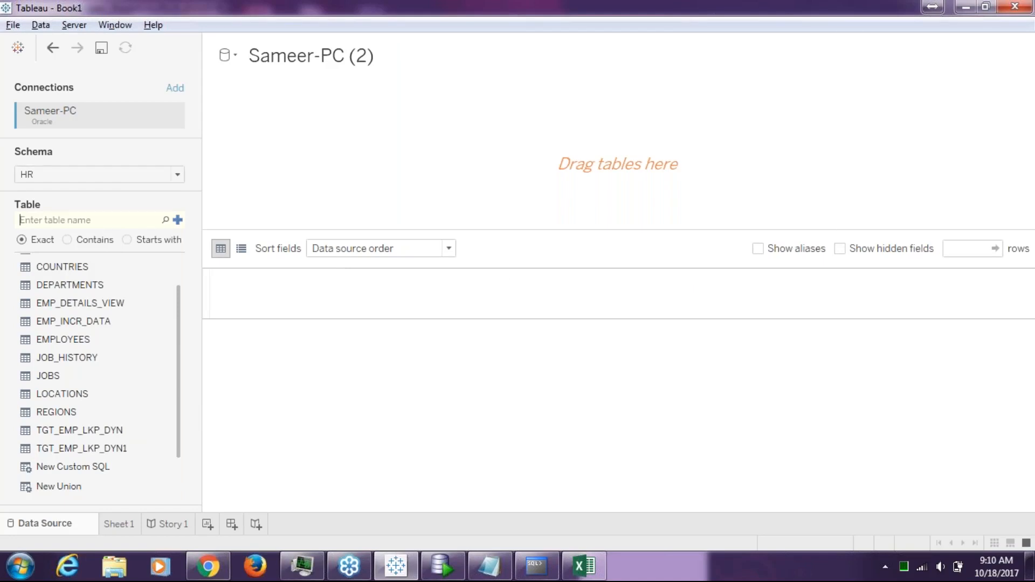
text(sp_agg)
click(165, 220)
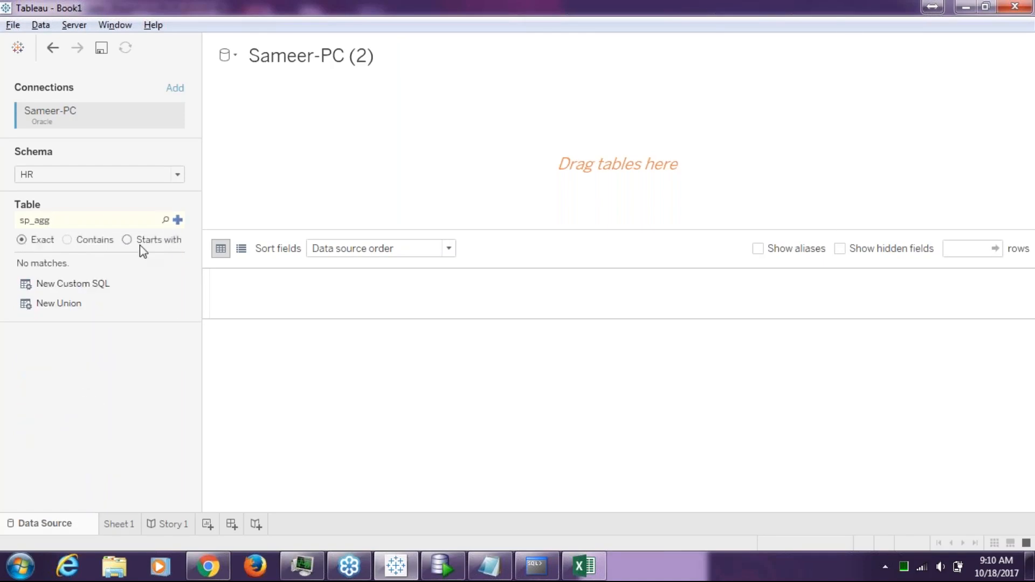
click(165, 223)
key(alt+Tab)
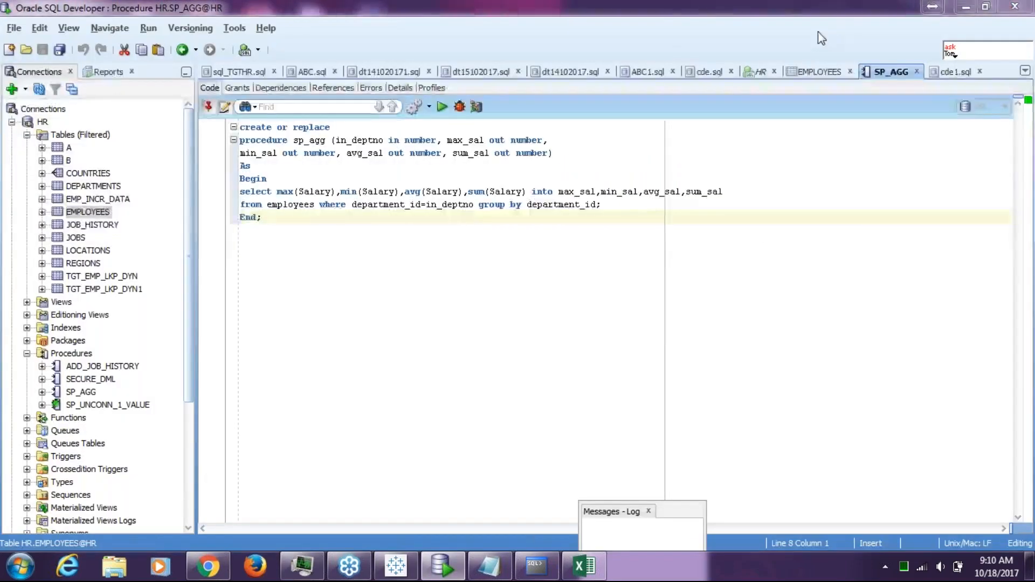
key(alt+Tab)
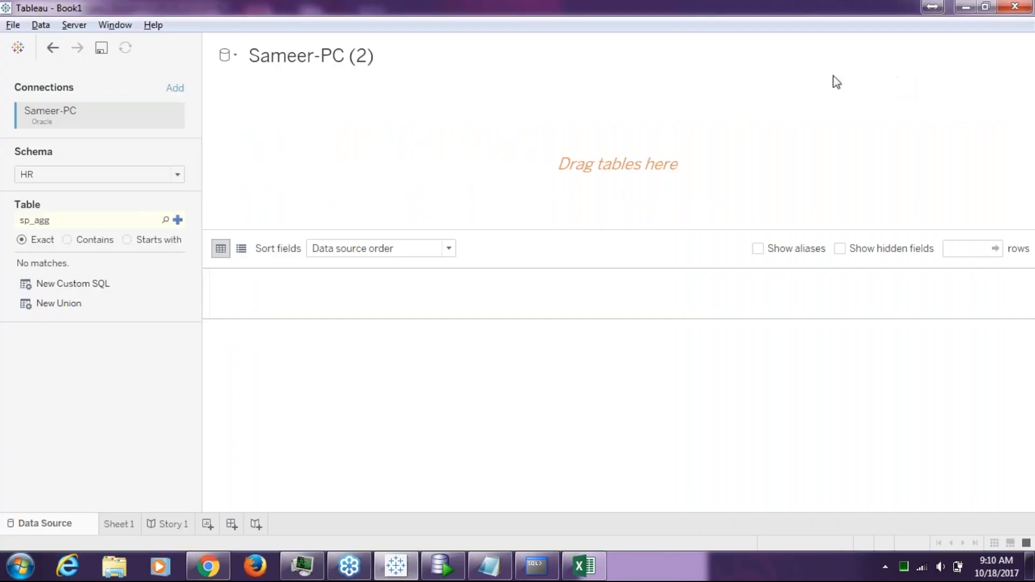
click(178, 220)
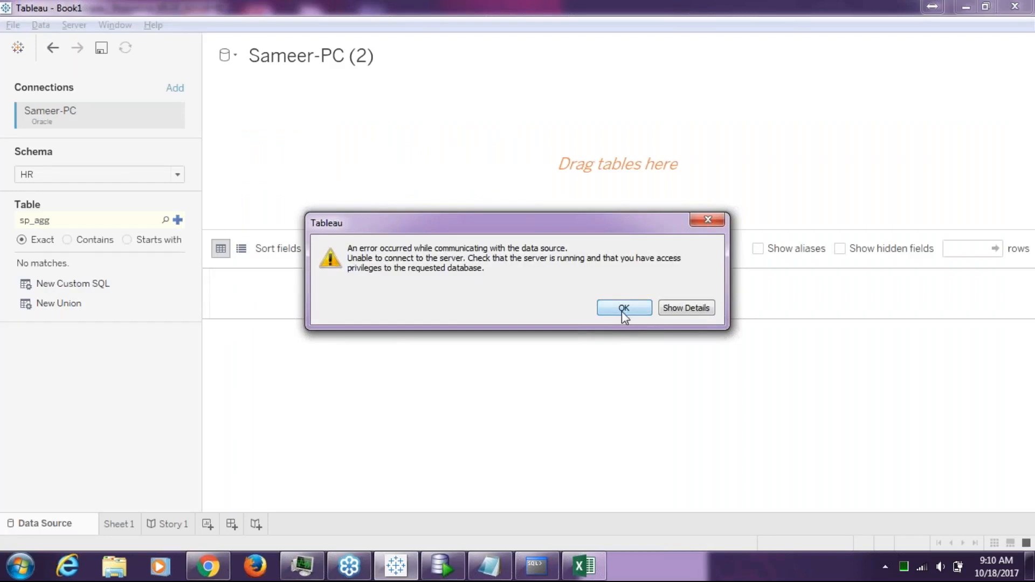
Inspect the ORA-04043 error details, highlighting the missing object name, then close it
click(697, 318)
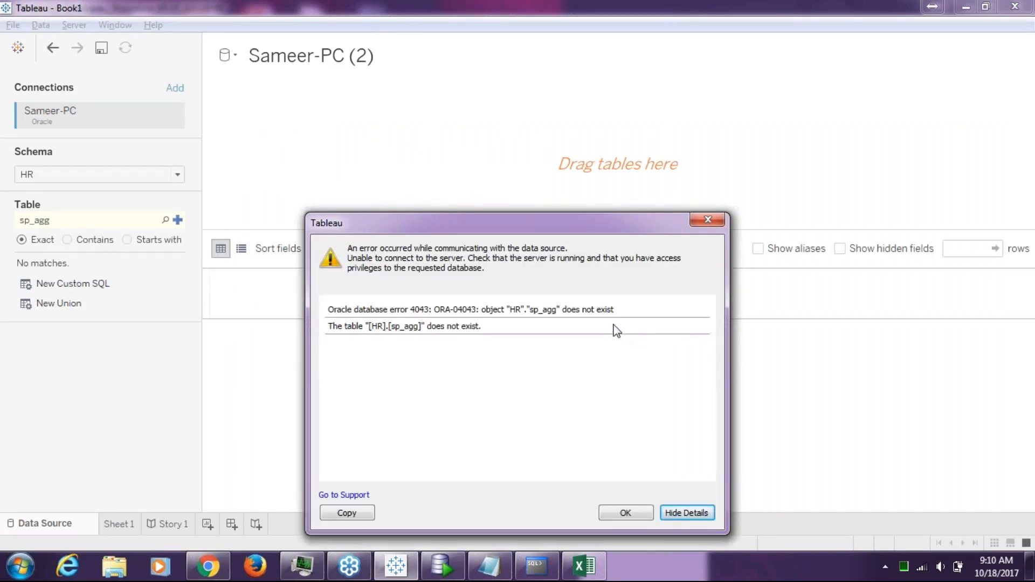
drag(558, 316, 509, 311)
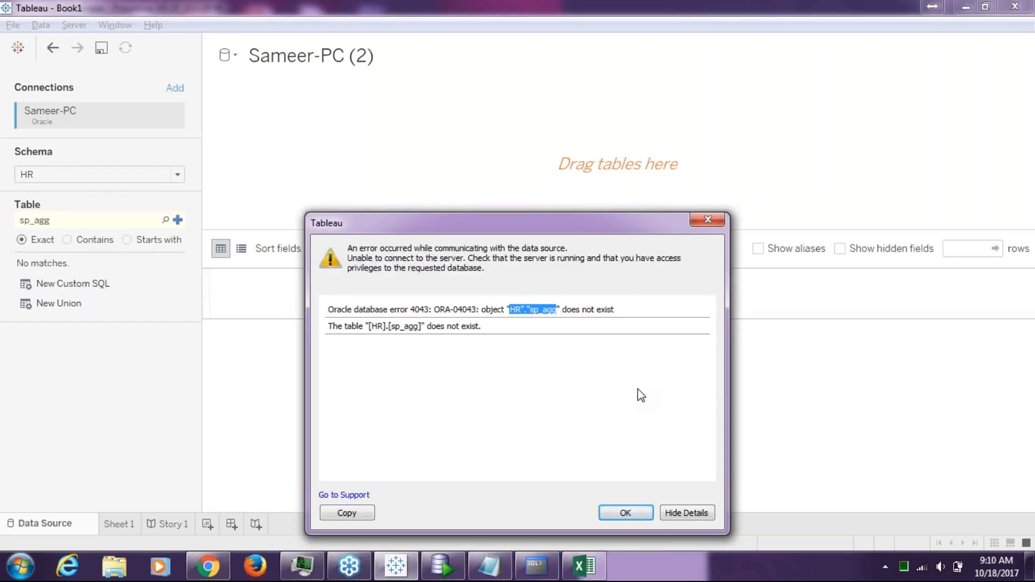
click(719, 226)
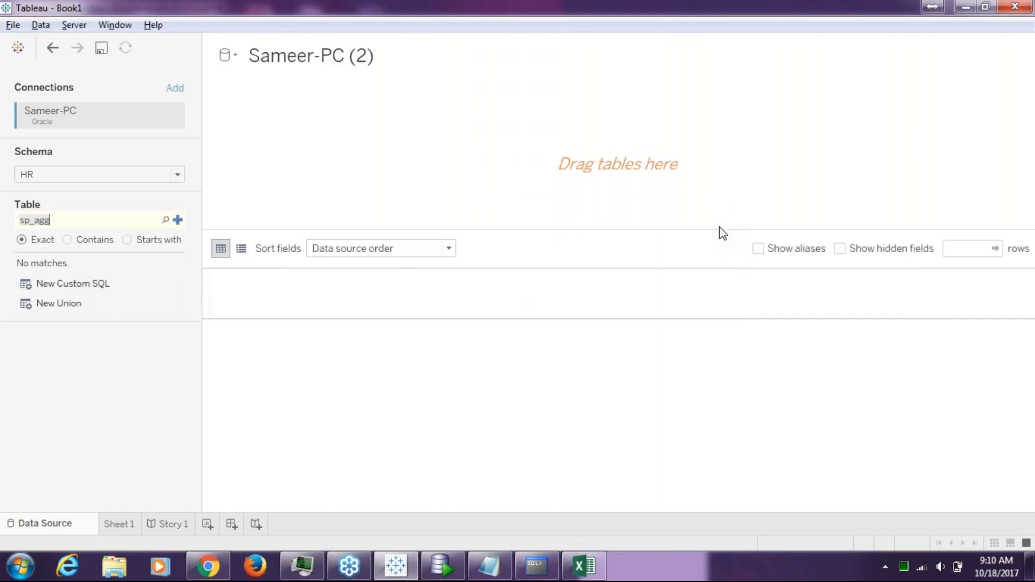
key(alt+Tab)
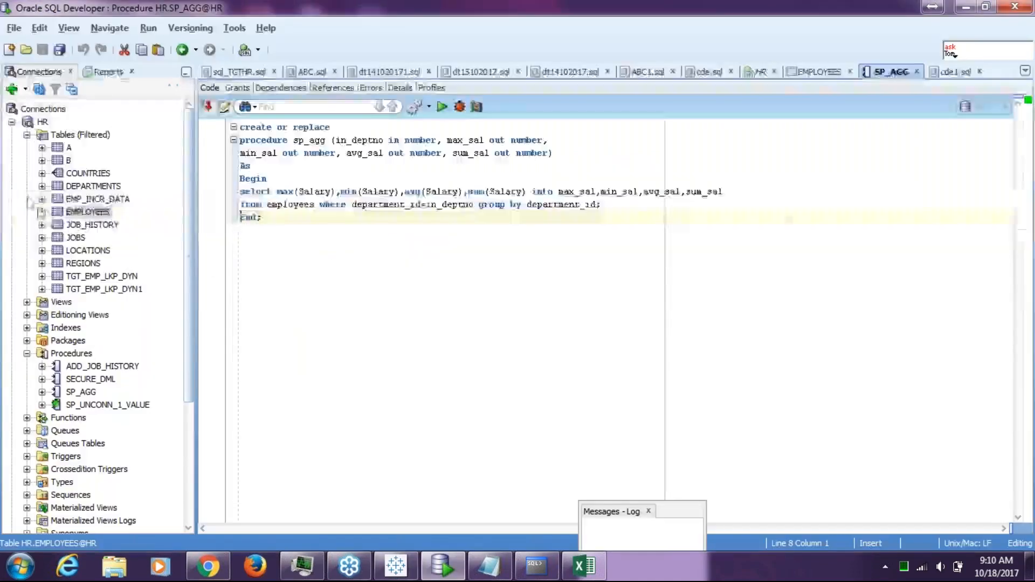
Try adding 'SP_AGG' as a table and review its ORA-04043 error details
click(98, 392)
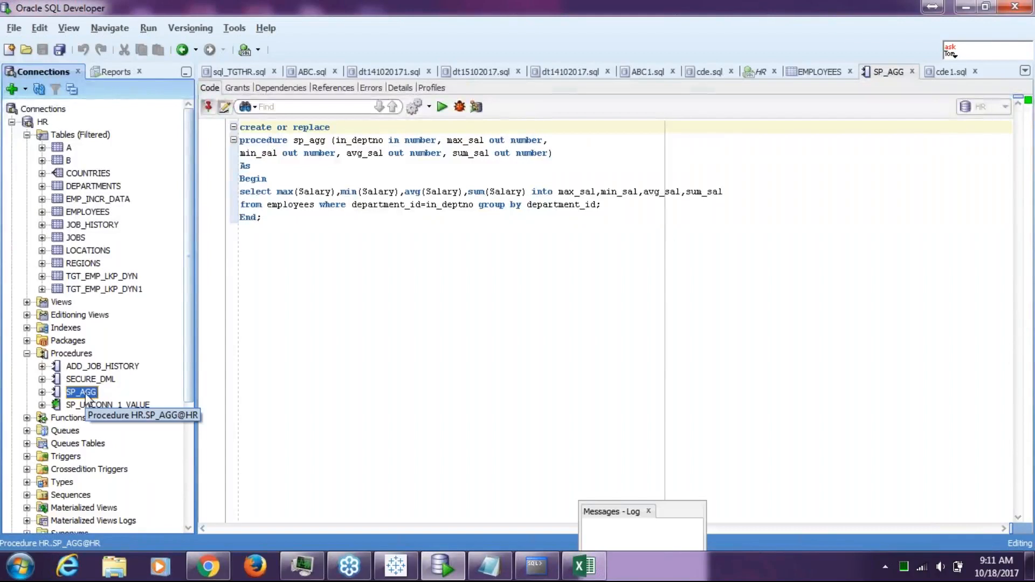
key(alt+Tab)
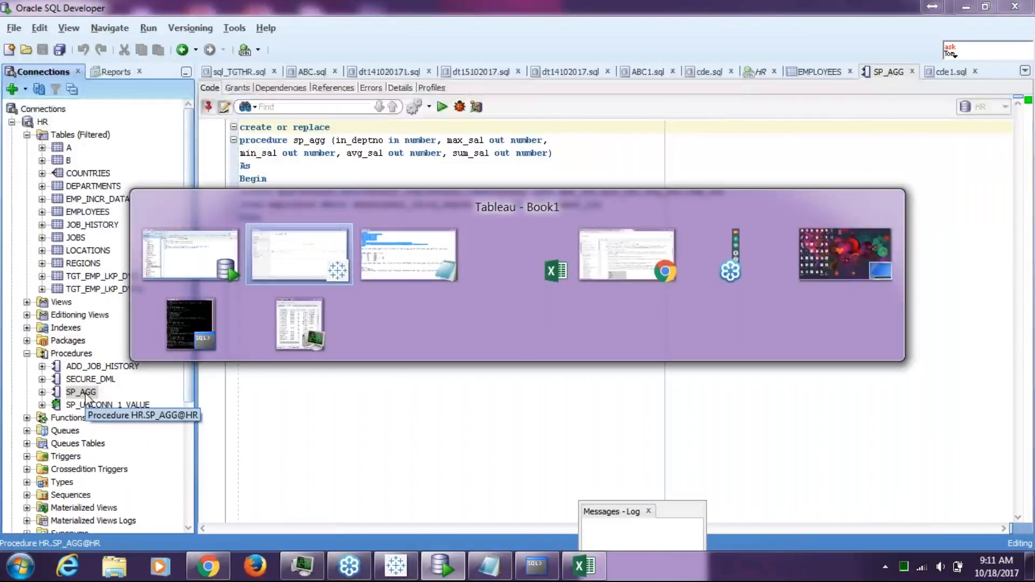
key(alt+Tab)
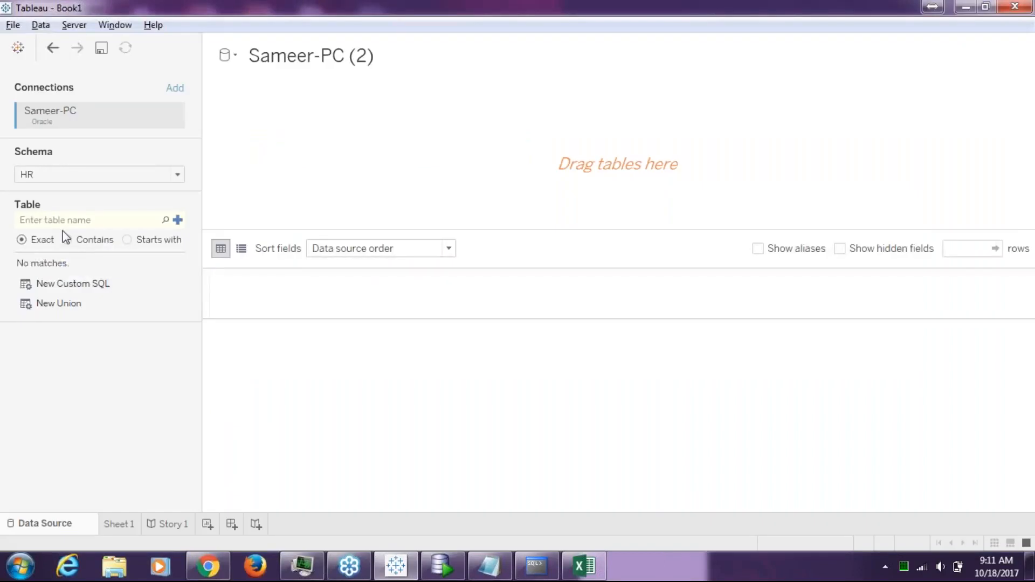
text(SP_AGG)
click(178, 221)
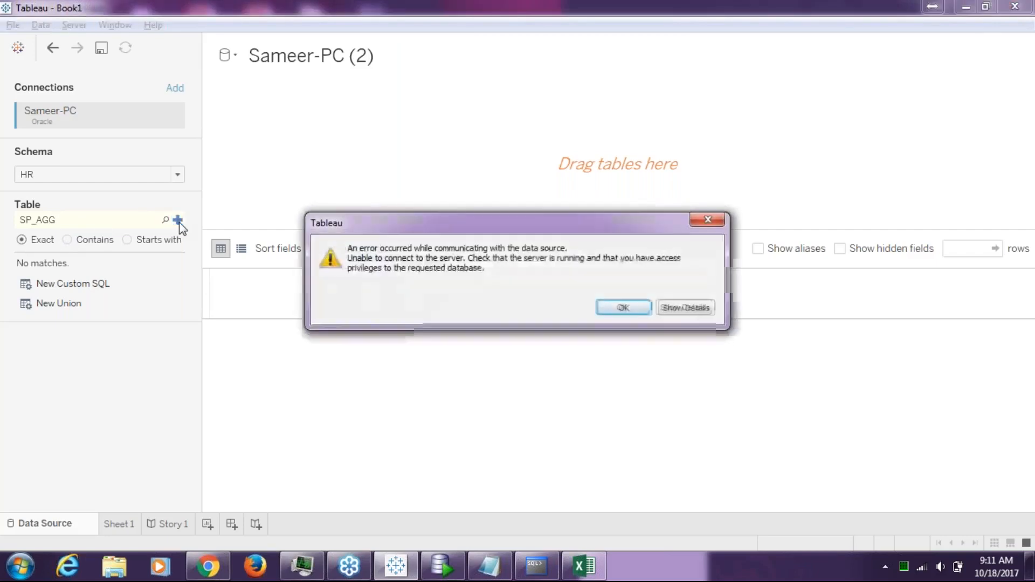
click(688, 305)
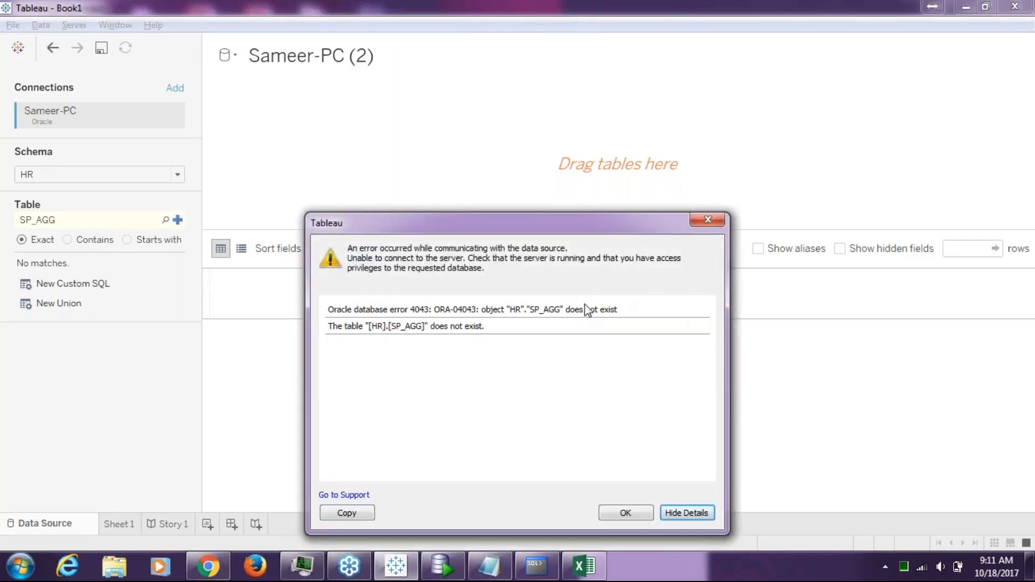
click(718, 221)
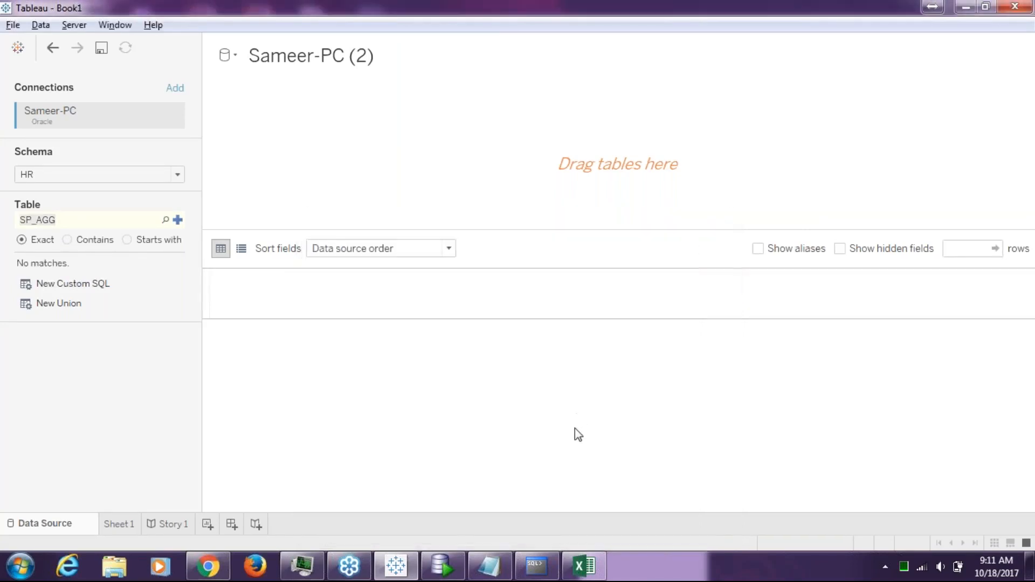
Retry as 'SP_AGG@hr', review the same ORA-04043 error, then clear the table search
click(447, 557)
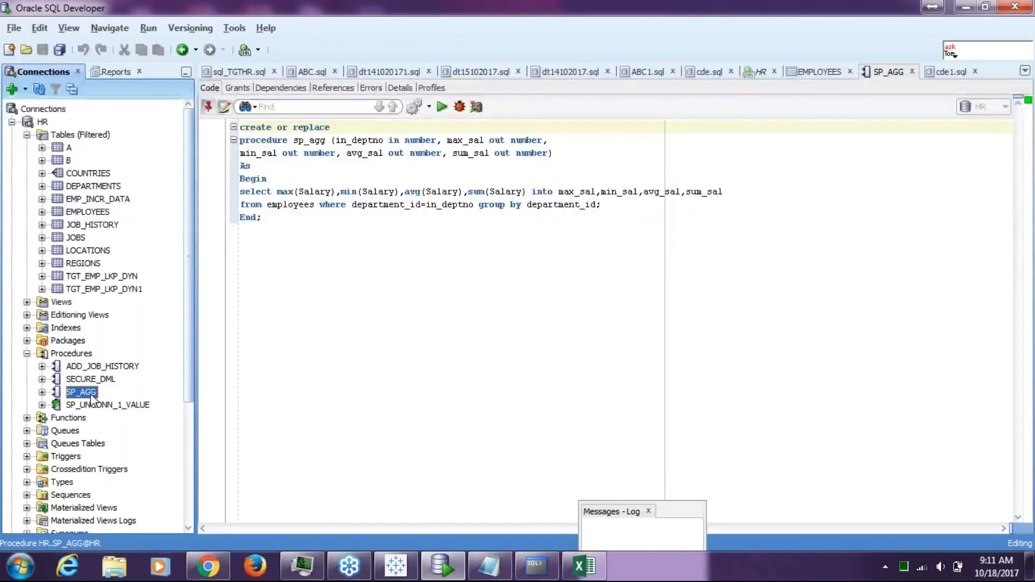
key(alt+Tab)
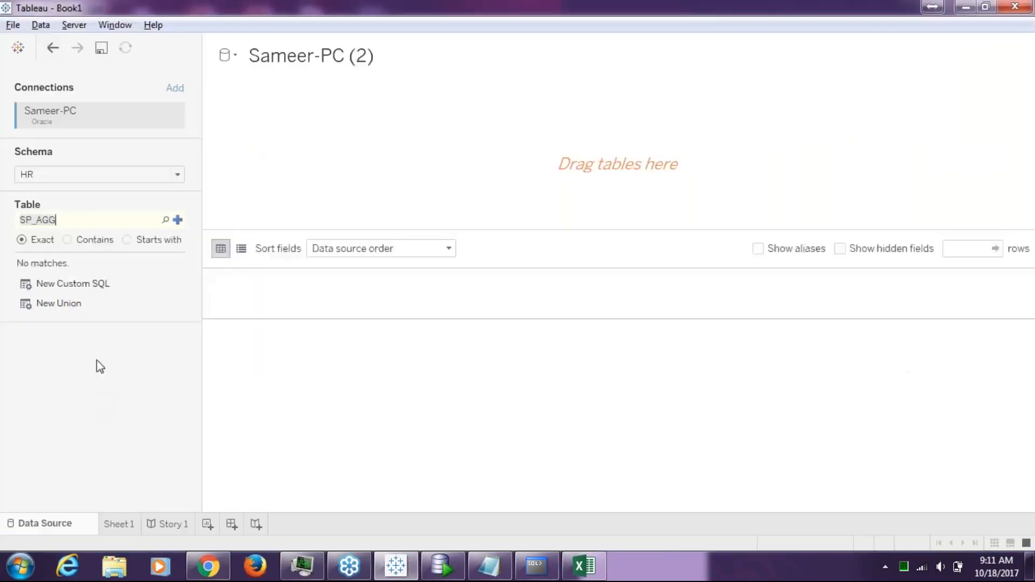
click(97, 226)
text(@hr)
click(180, 221)
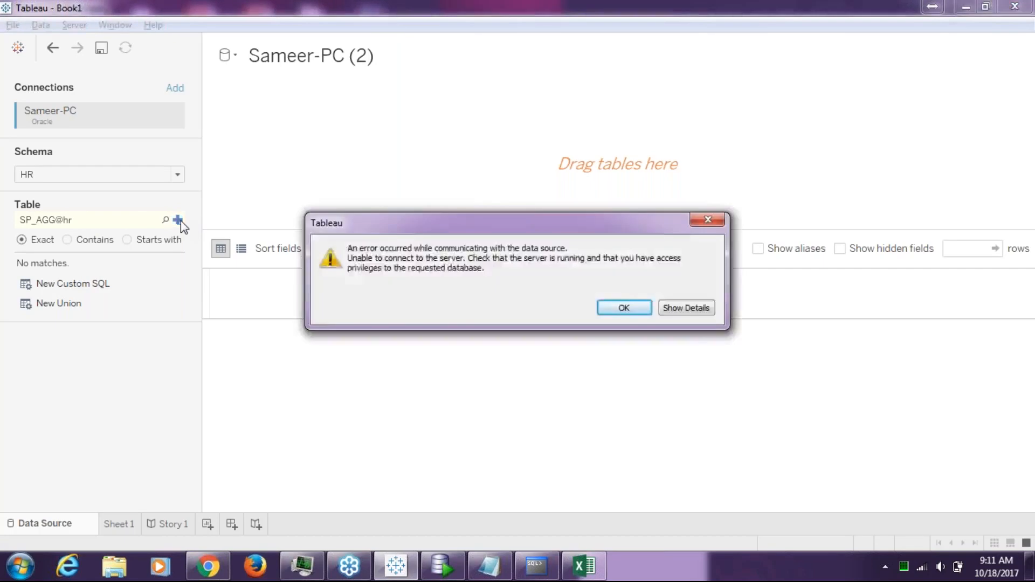
click(686, 308)
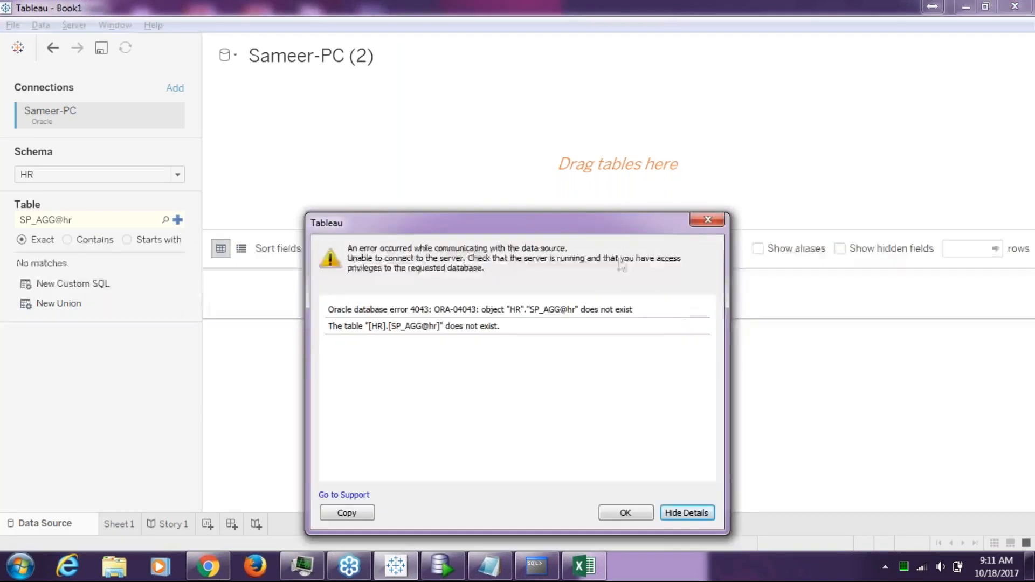
click(719, 220)
key(ctrl+a)
key(BackSpace)
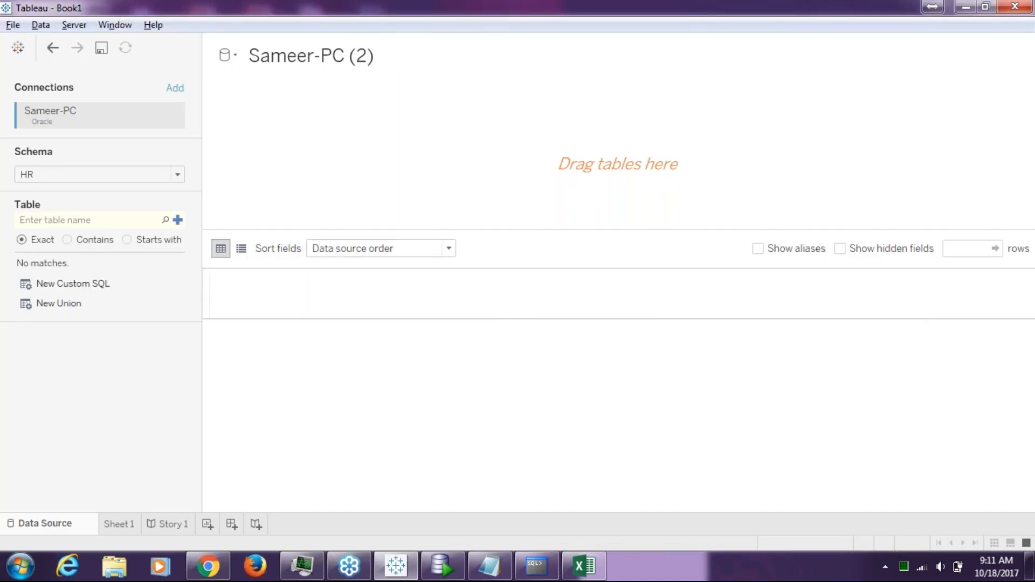
key(alt+Tab)
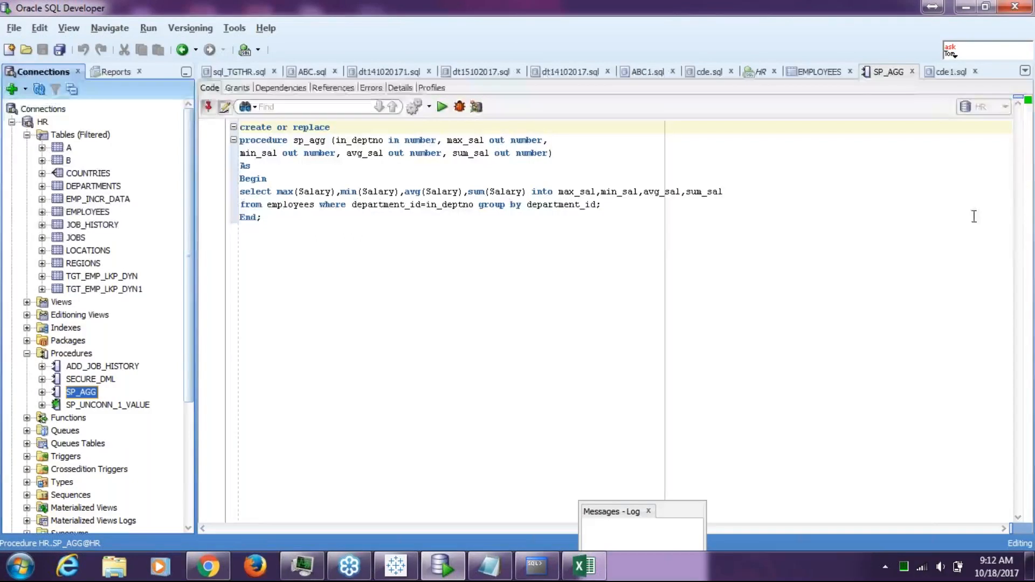
click(1021, 35)
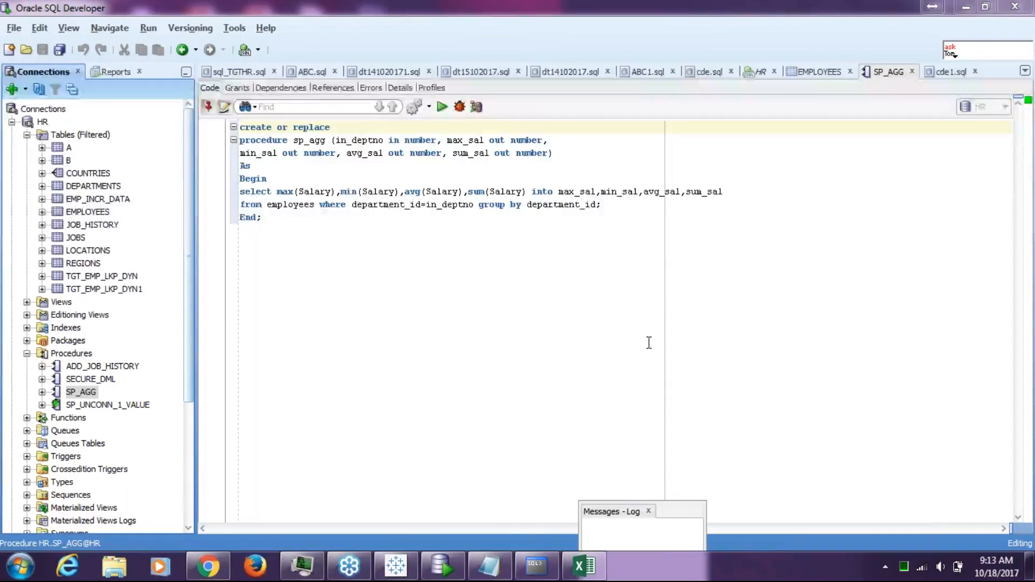
Highlight the employees table in SP_AGG's FROM clause and find EMPLOYEES under HR
click(313, 207)
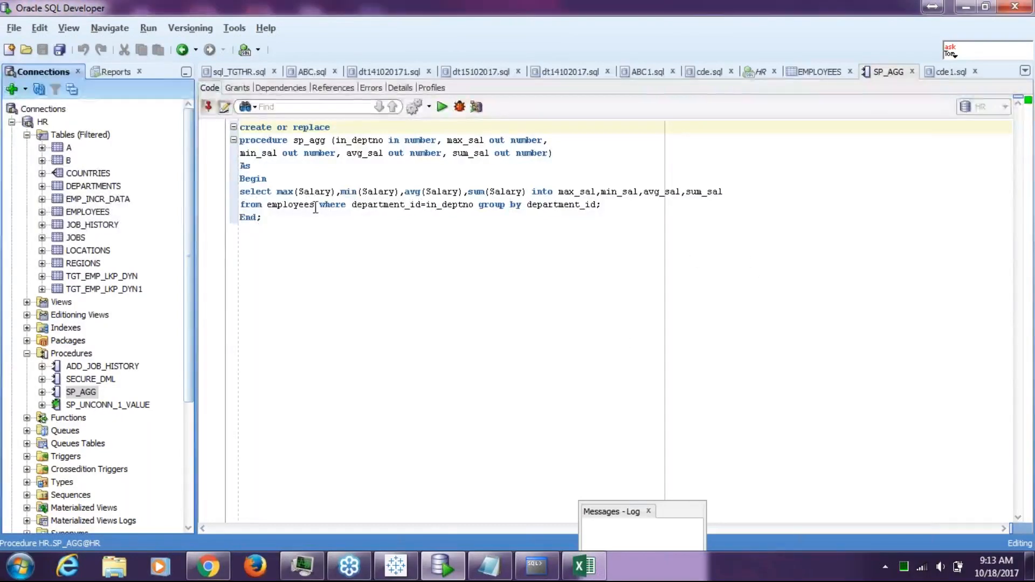
drag(314, 205, 272, 205)
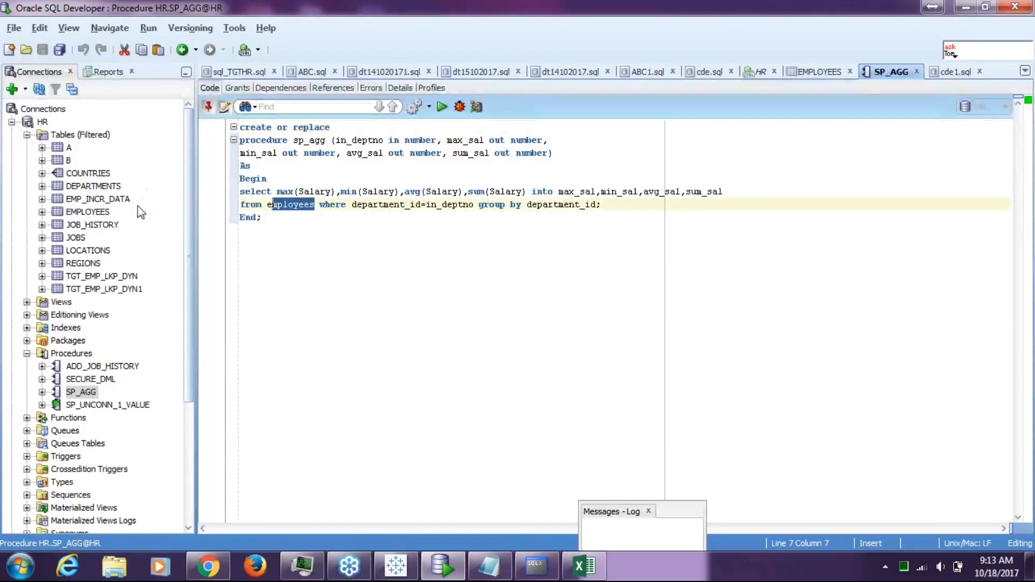
drag(124, 211, 88, 215)
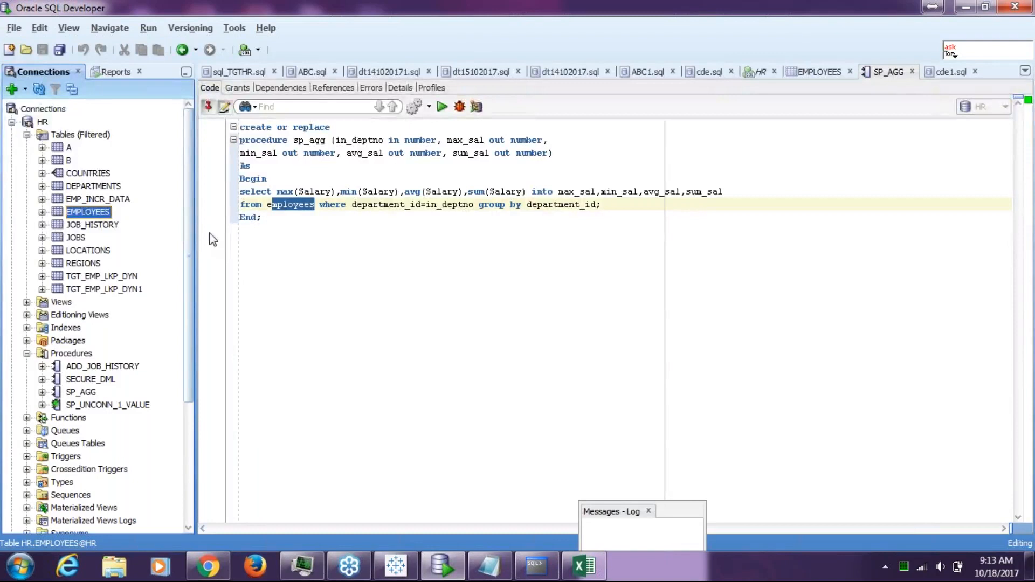
click(43, 122)
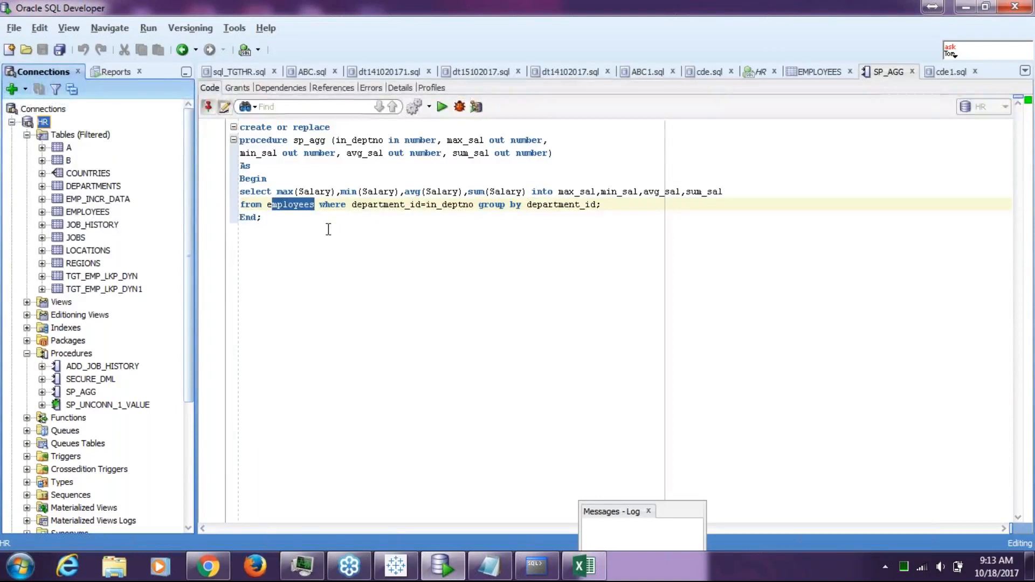
Reopen the SP_AGG procedure's code, then return to Tableau's HR data source page
double_click(81, 392)
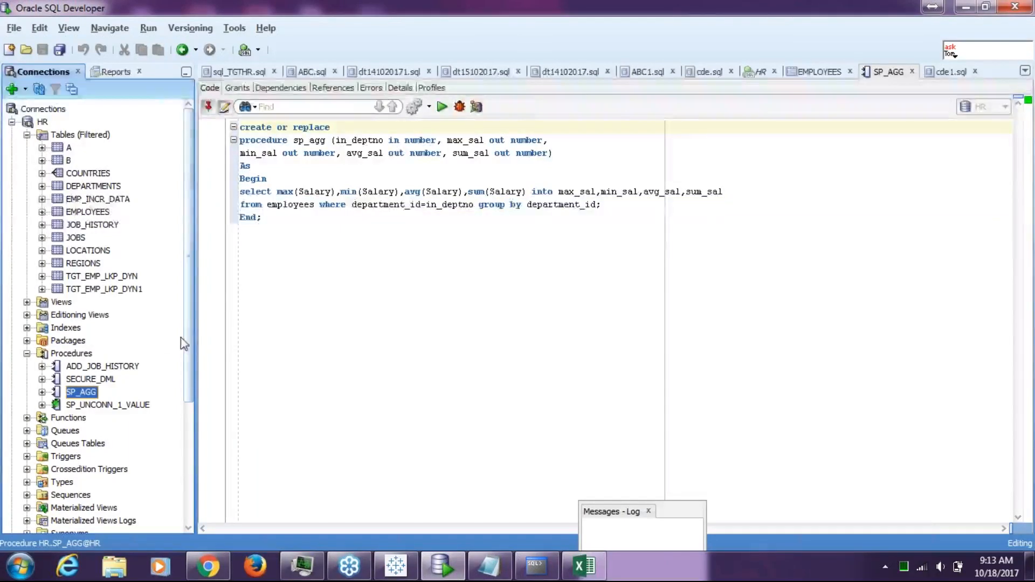
drag(190, 348, 186, 412)
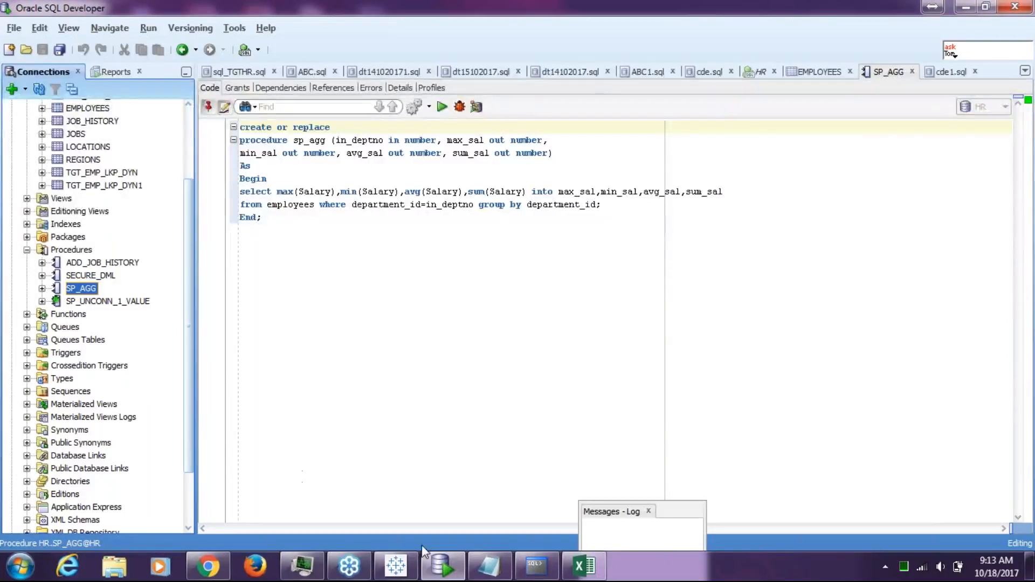
click(872, 276)
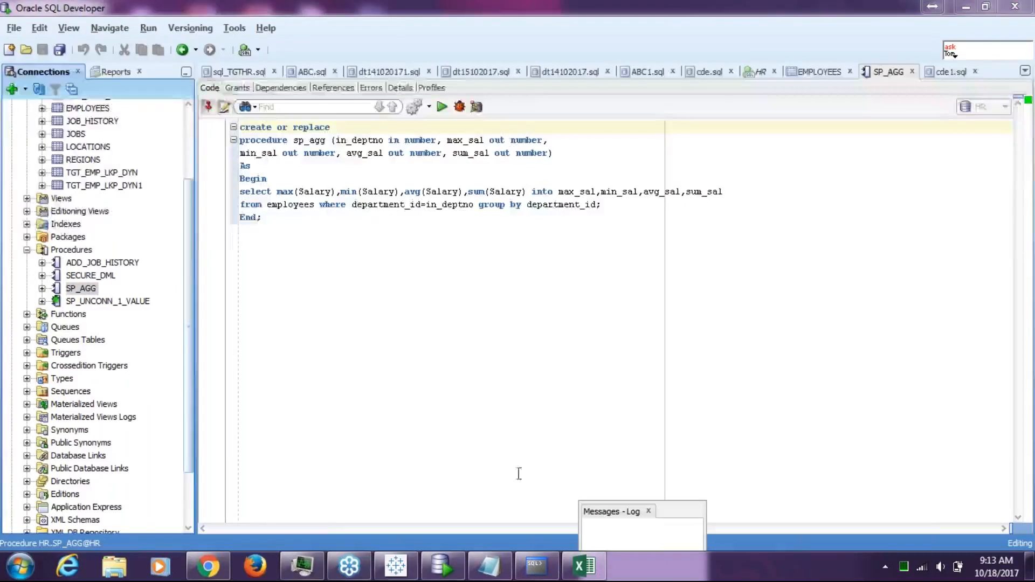
click(395, 566)
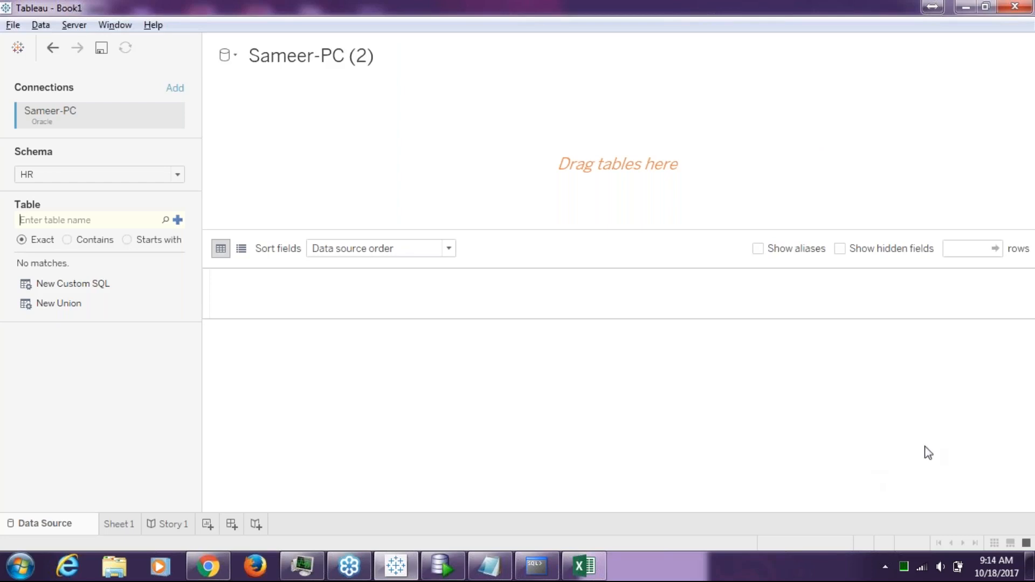
Read through Tableau's Oracle connection help page, then bring the Sql query notes forward
click(875, 240)
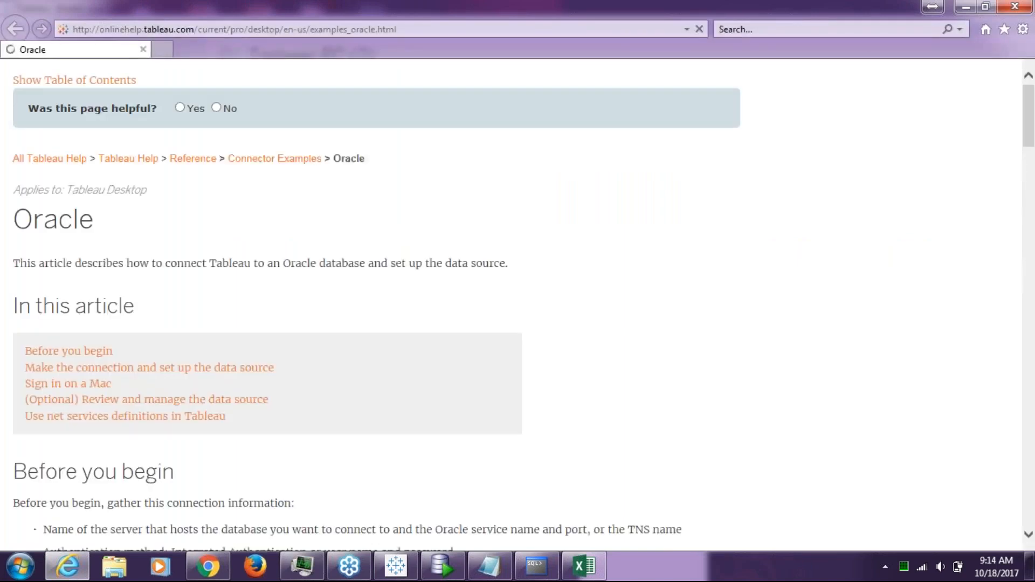
scroll(603, 315, down, 1)
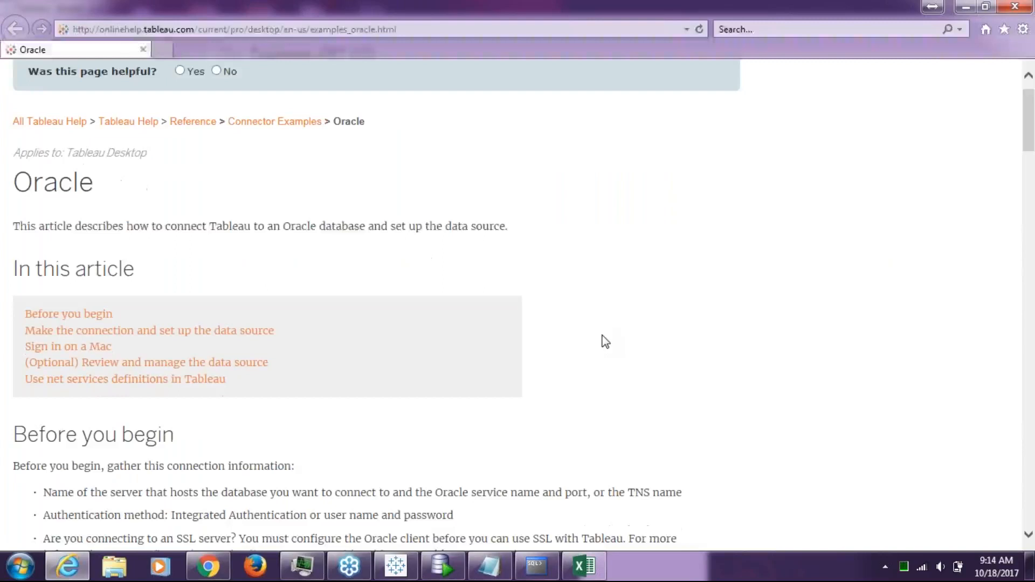
scroll(605, 341, down, 5)
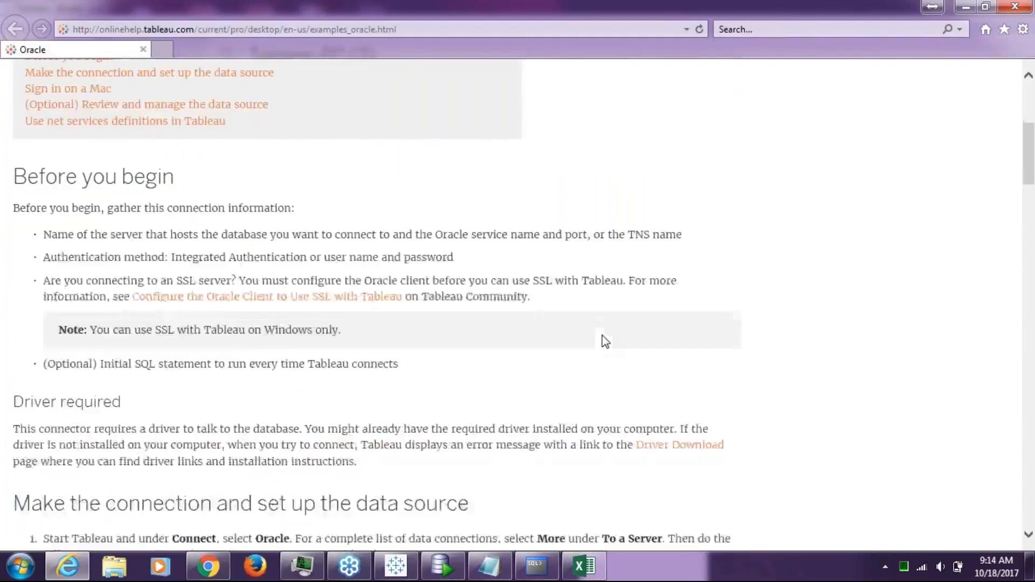
scroll(604, 341, down, 7)
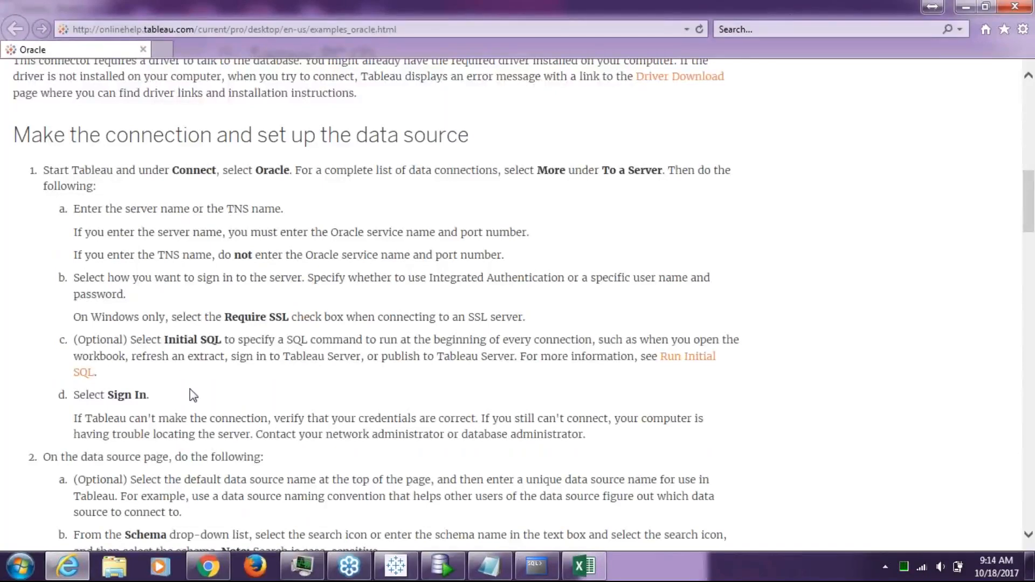
scroll(193, 395, down, 2)
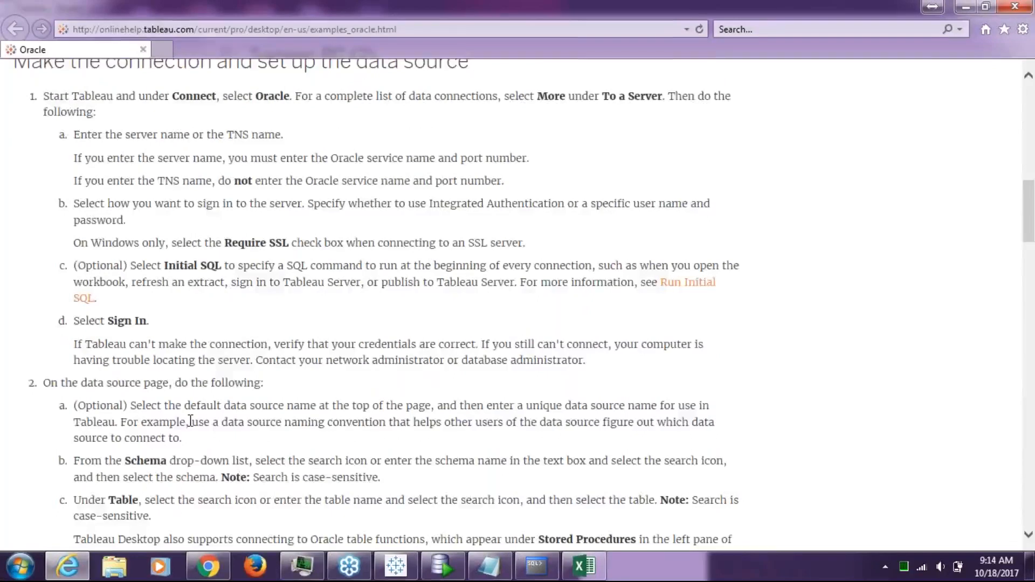
scroll(191, 421, down, 2)
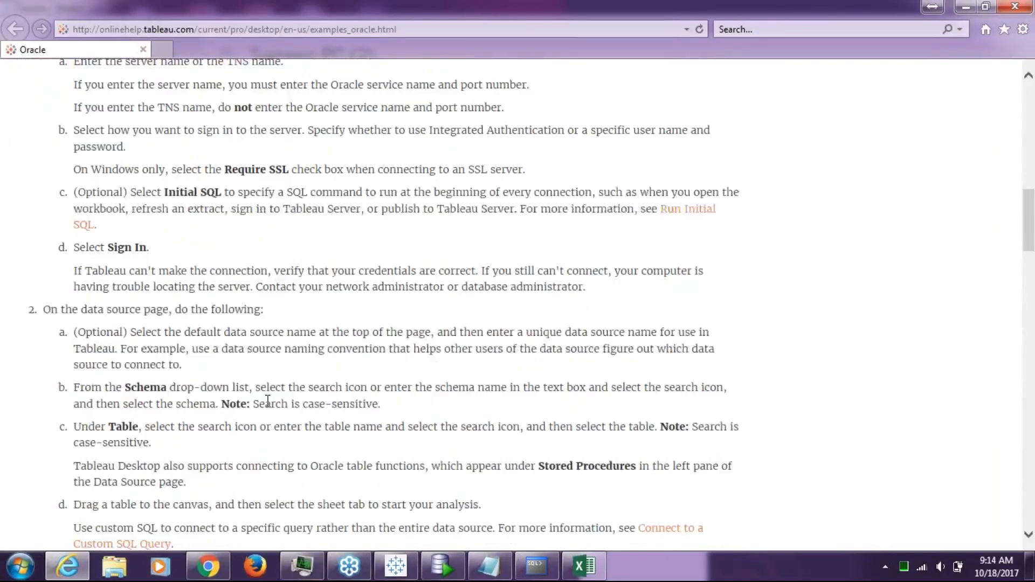
scroll(267, 401, down, 2)
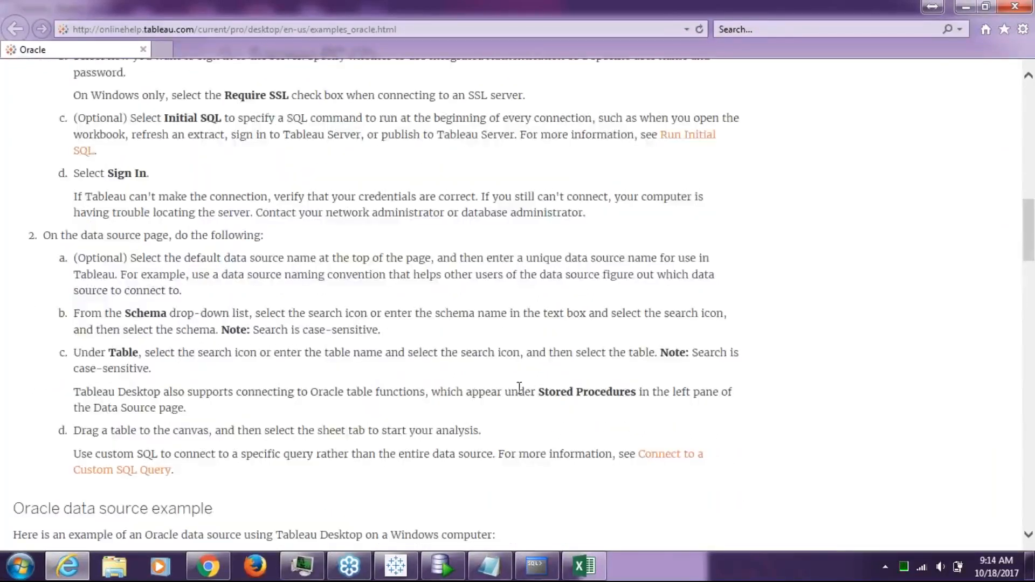
scroll(555, 392, down, 1)
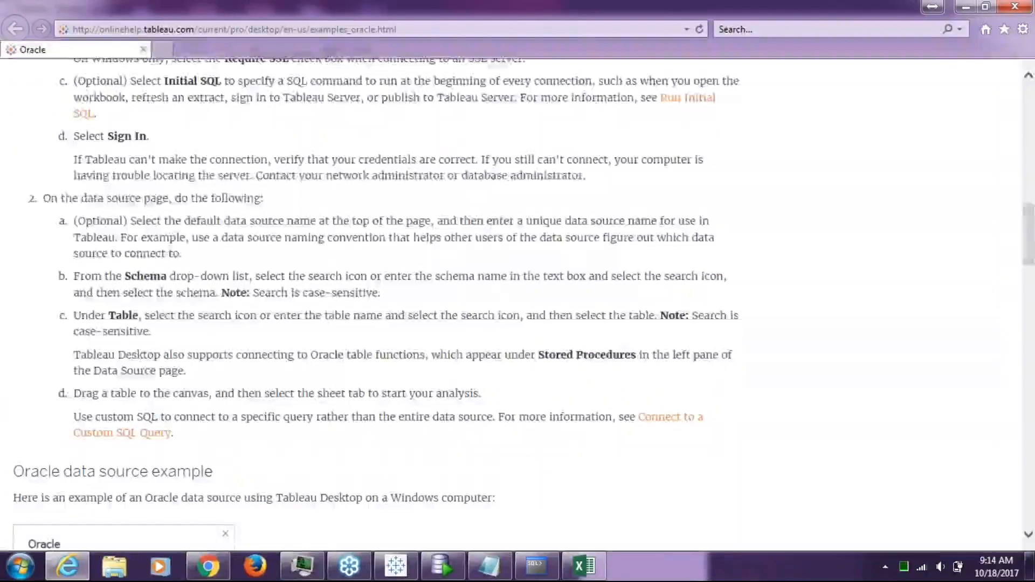
scroll(755, 354, down, 1)
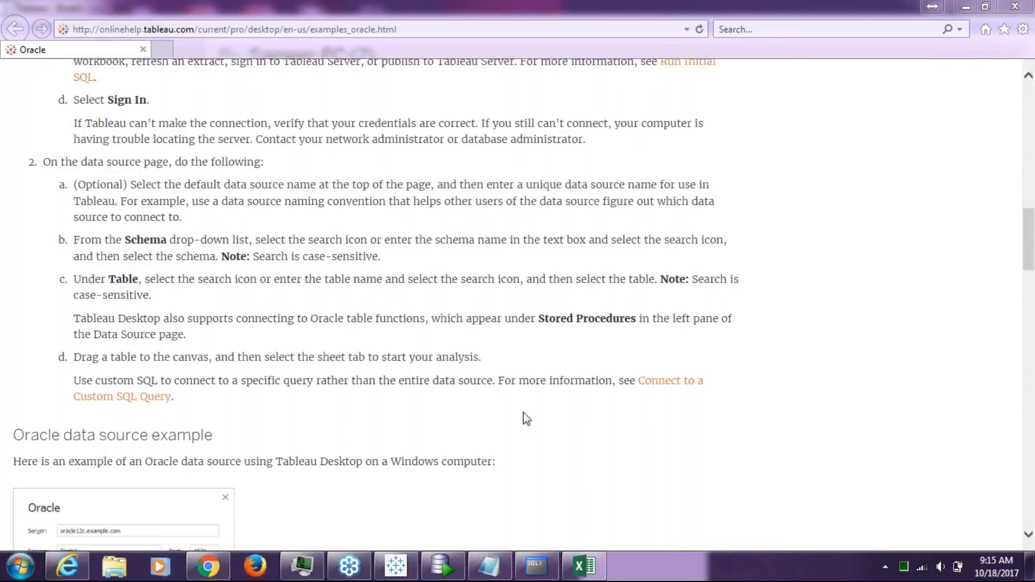
click(487, 571)
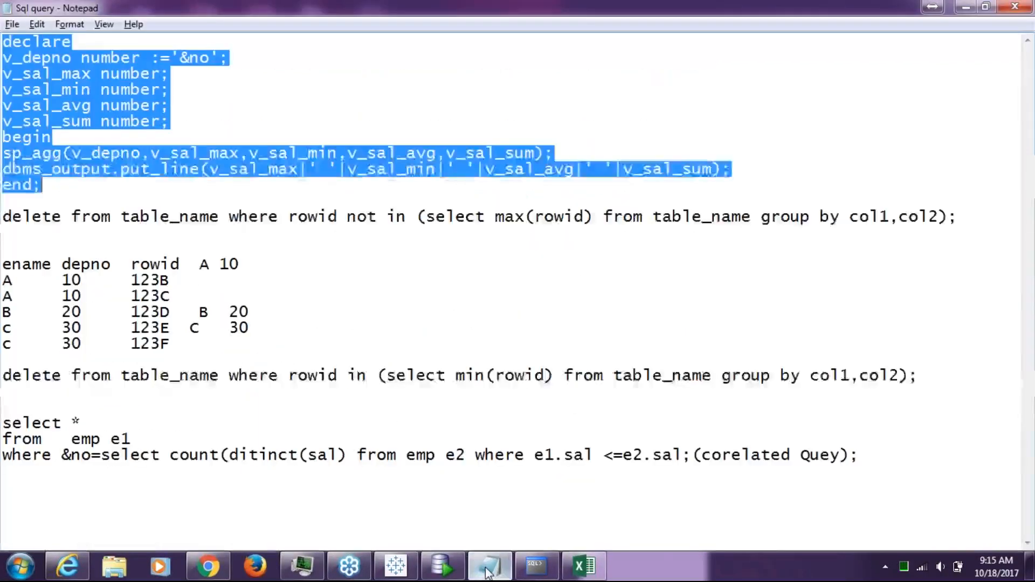
Below the queries, write 'i guess some issue with myside only' and 'let me creame some new procedure and let you know'
click(931, 501)
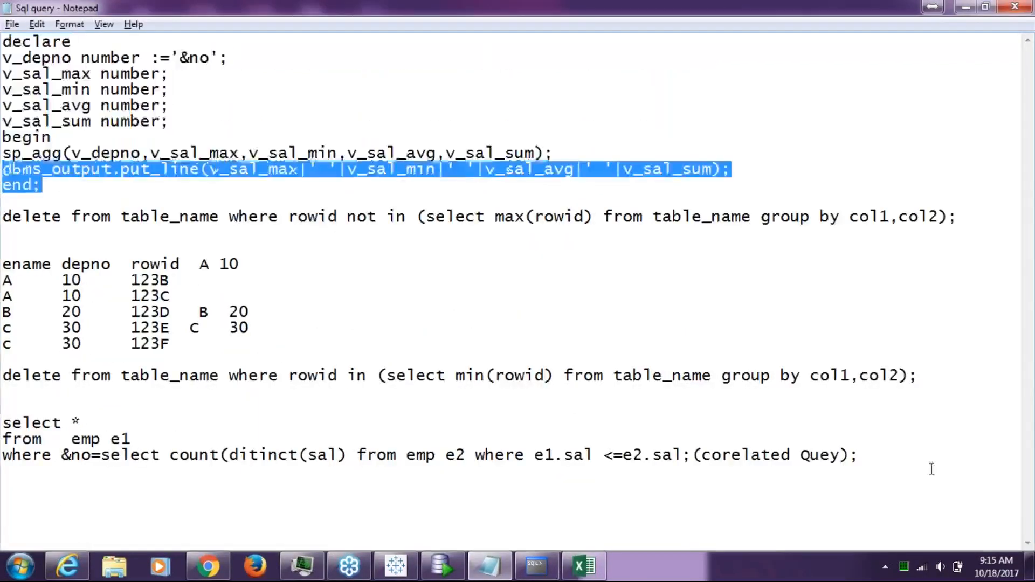
key(Return)
key(Return)
key(Return)
key(Return)
key(Return)
key(Return)
key(Return)
key(Return)
key(Return)
key(Return)
key(Return)
key(Return)
key(Return)
key(Return)
key(Return)
key(Return)
key(Return)
key(Return)
key(Return)
key(Return)
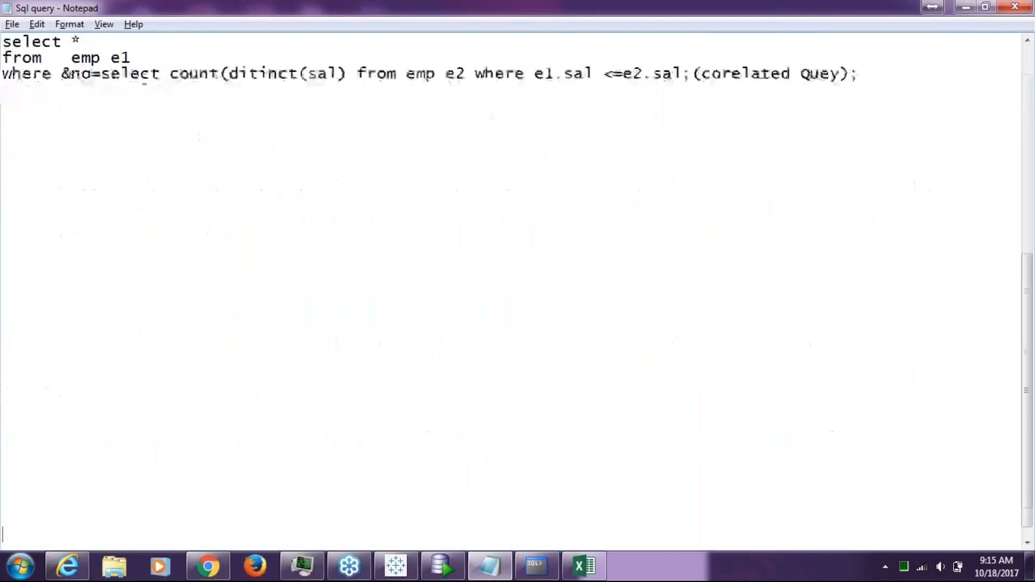
key(Up)
key(Up)
key(Up)
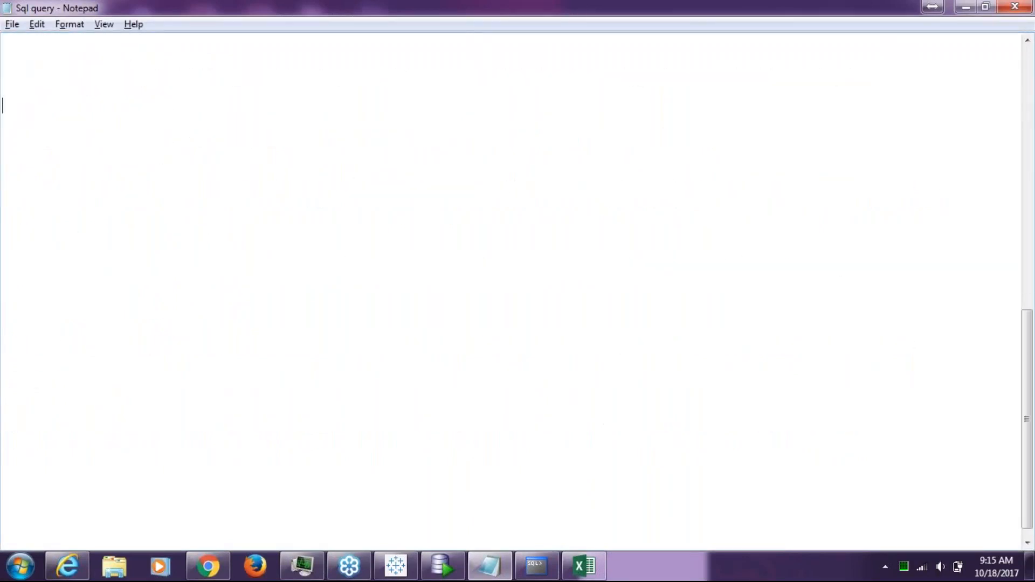
text(i guess some is)
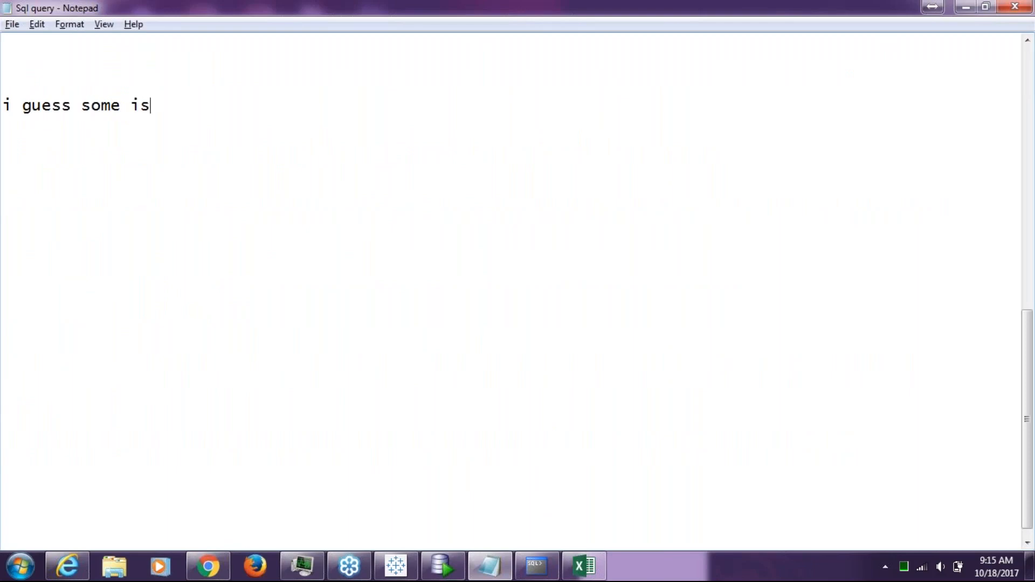
text(sue with my)
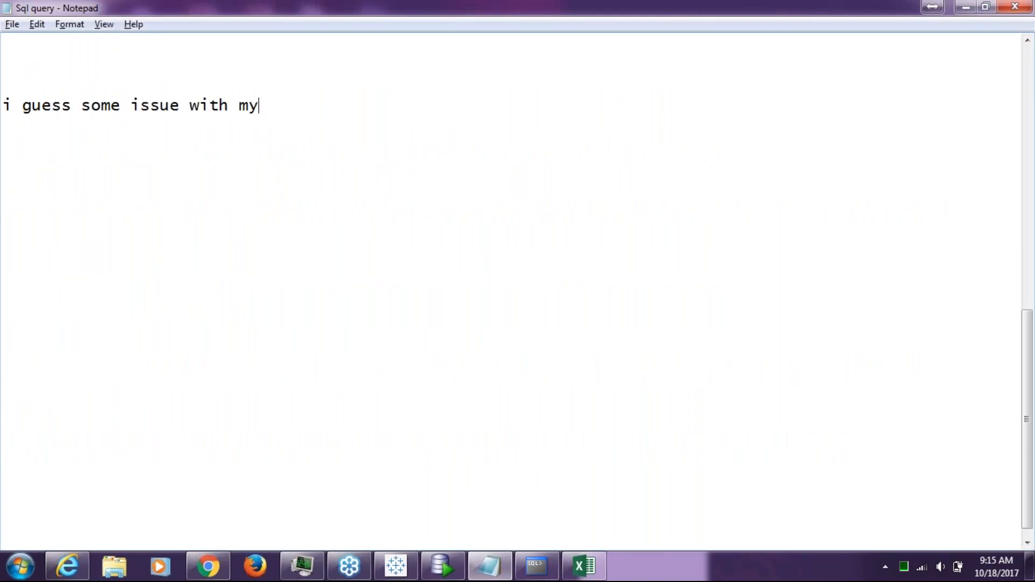
text(side only)
key(Return)
text(lte)
key(BackSpace)
key(BackSpace)
text(et me )
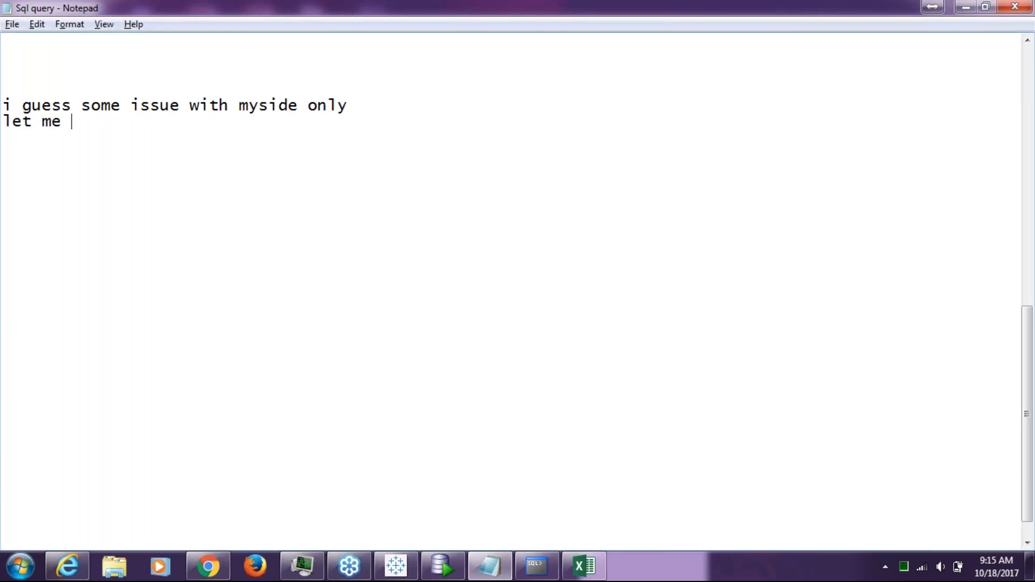
text(creame som)
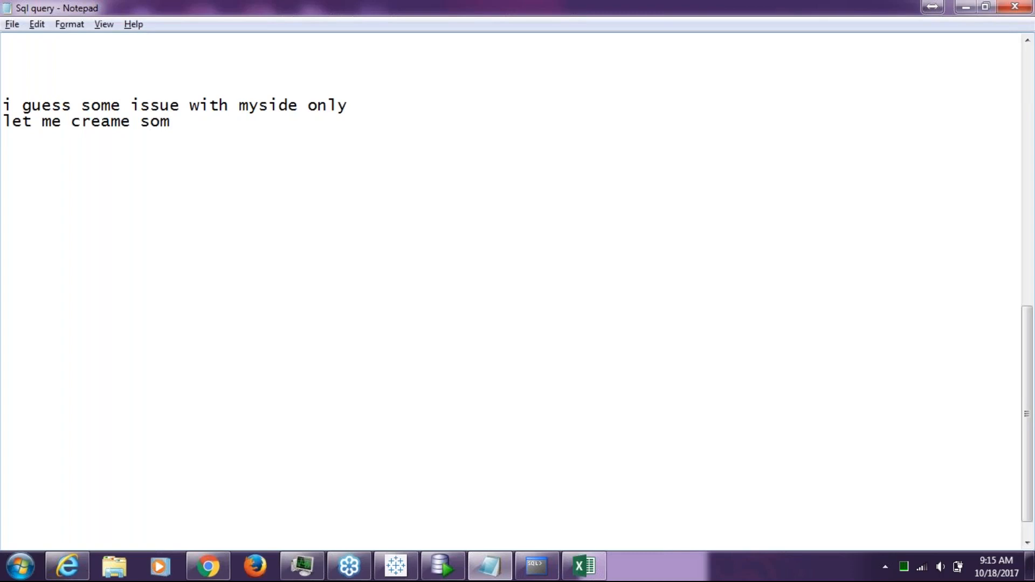
text(e new proc)
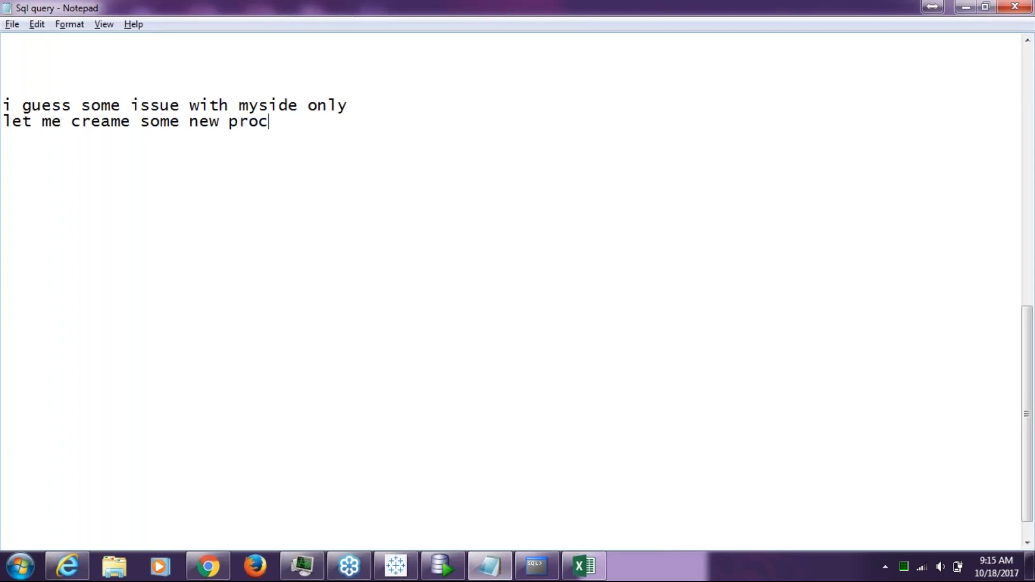
text(edure and)
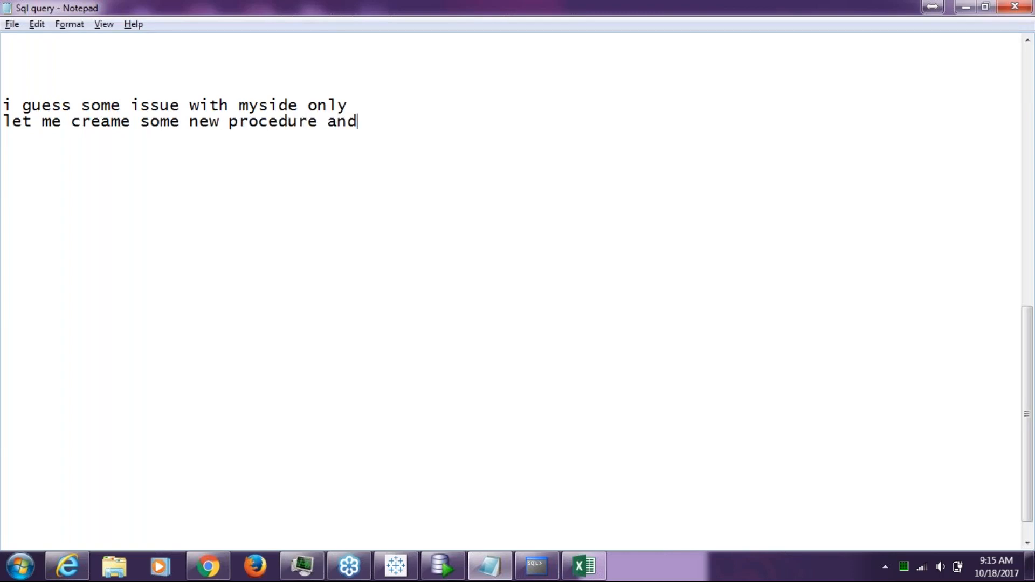
text( let you know)
key(Return)
key(Return)
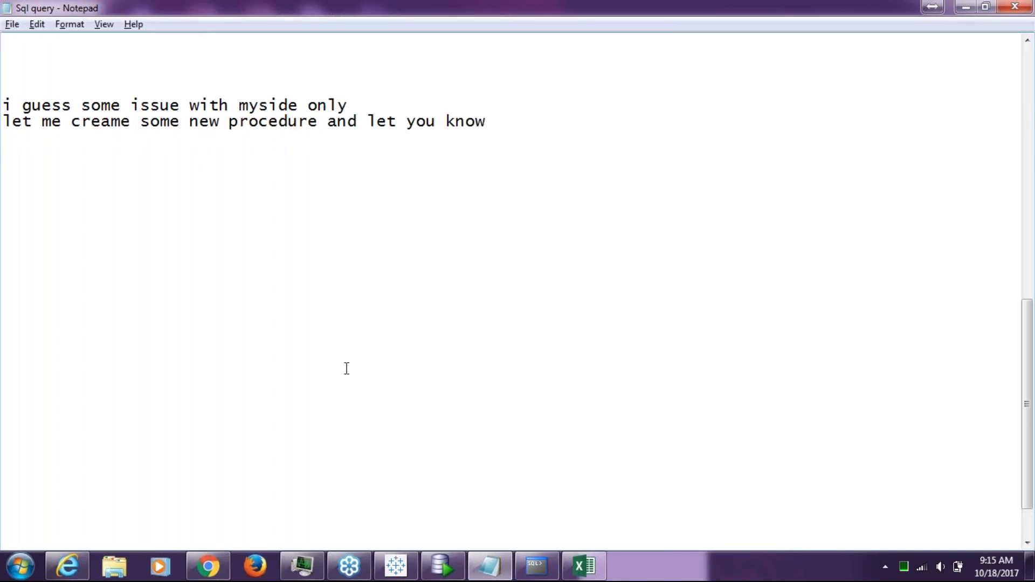
Correct the typo 'creame' to 'create' in the procedure message line
click(121, 123)
key(BackSpace)
text(t)
click(539, 124)
Add lines 'yes its saying that only', a thank-you to the helper, and 'i will mail you'
key(Return)
key(Return)
key(Return)
text(yes)
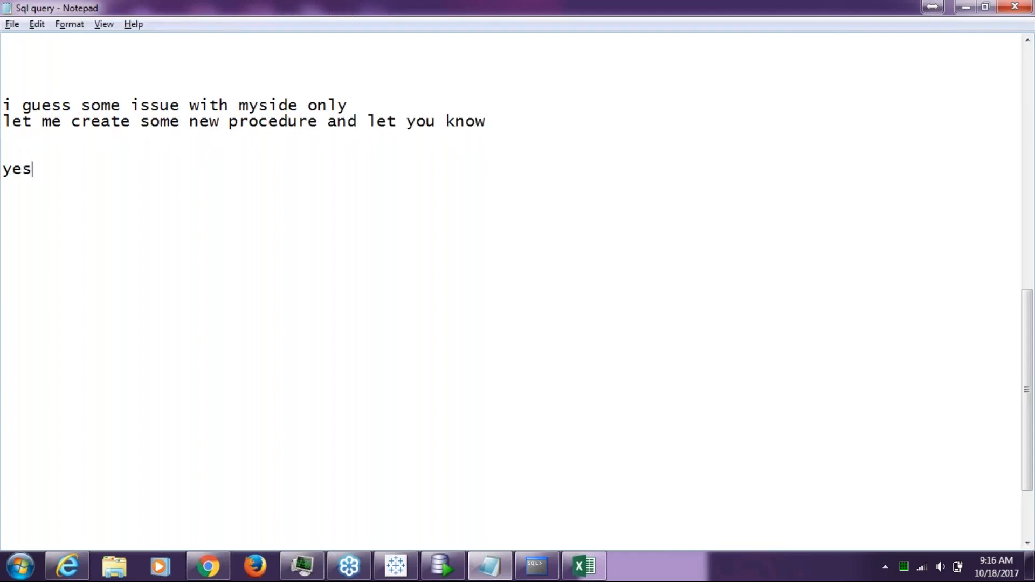
text( its s)
key(BackSpace)
key(BackSpace)
text(s sayin)
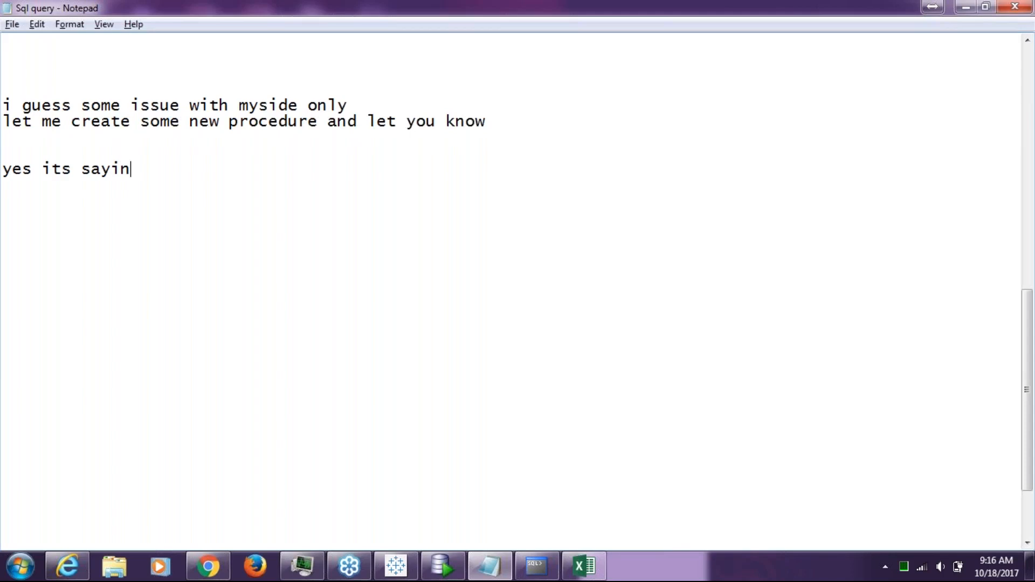
text(g that ionl)
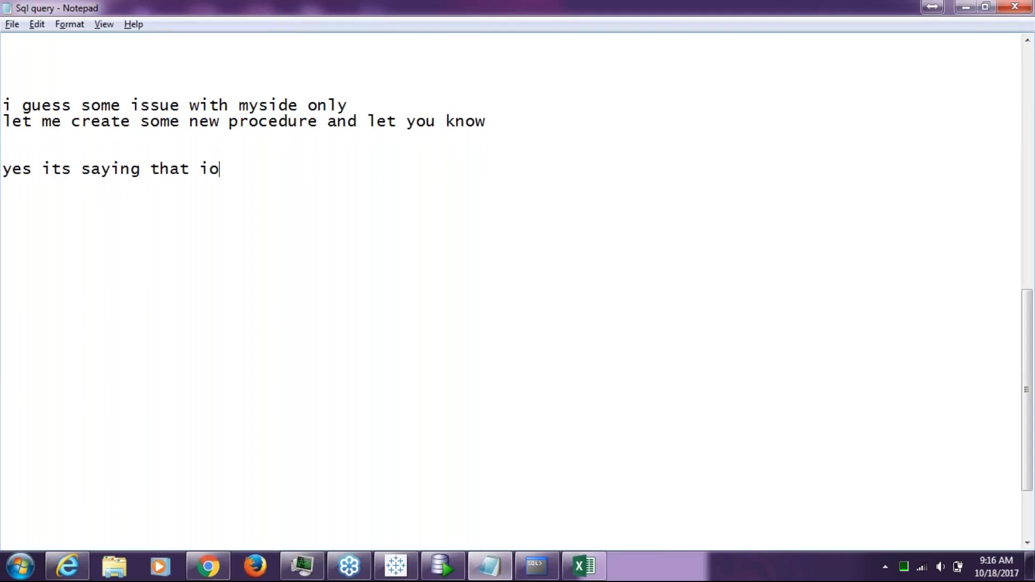
key(BackSpace)
key(BackSpace)
key(BackSpace)
key(BackSpace)
text(only)
key(Return)
key(Return)
text(ok)
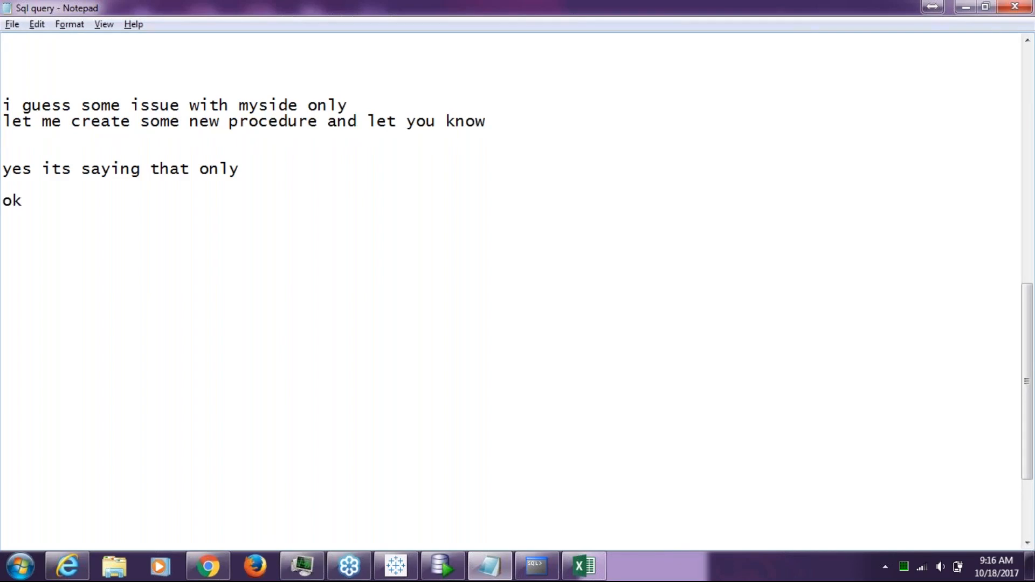
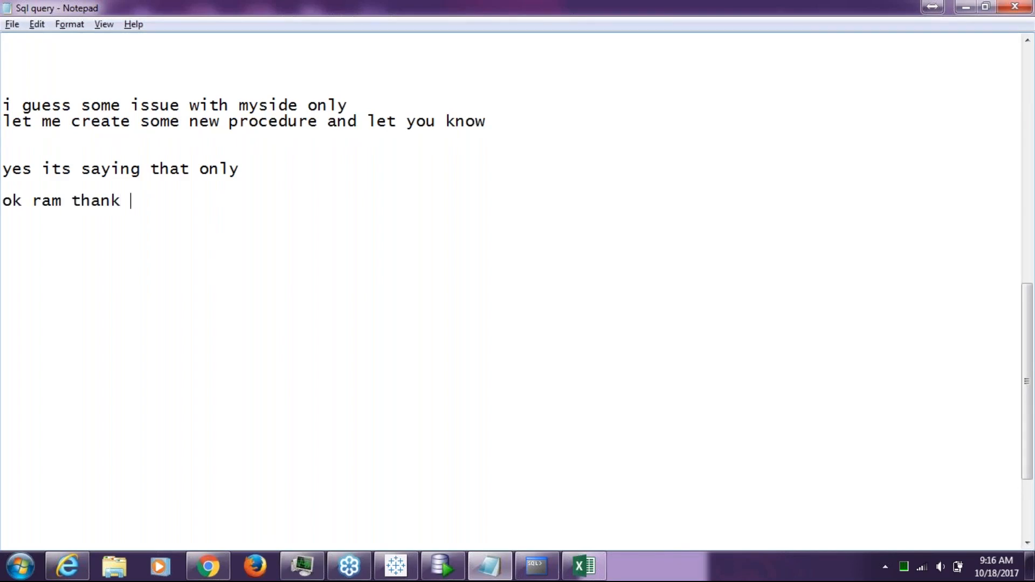
key(Return)
key(Return)
text(i will mail)
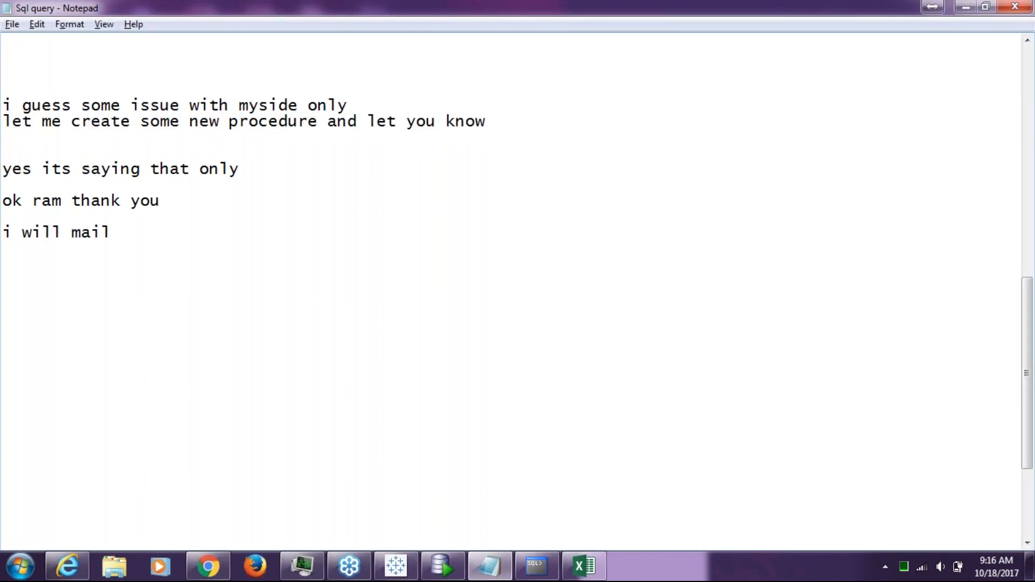
text( you)
key(Return)
key(Return)
End the notes with 'happy diwali' and 'and have a greate day', then minimise Notepad
click(810, 32)
key(Return)
text(hap)
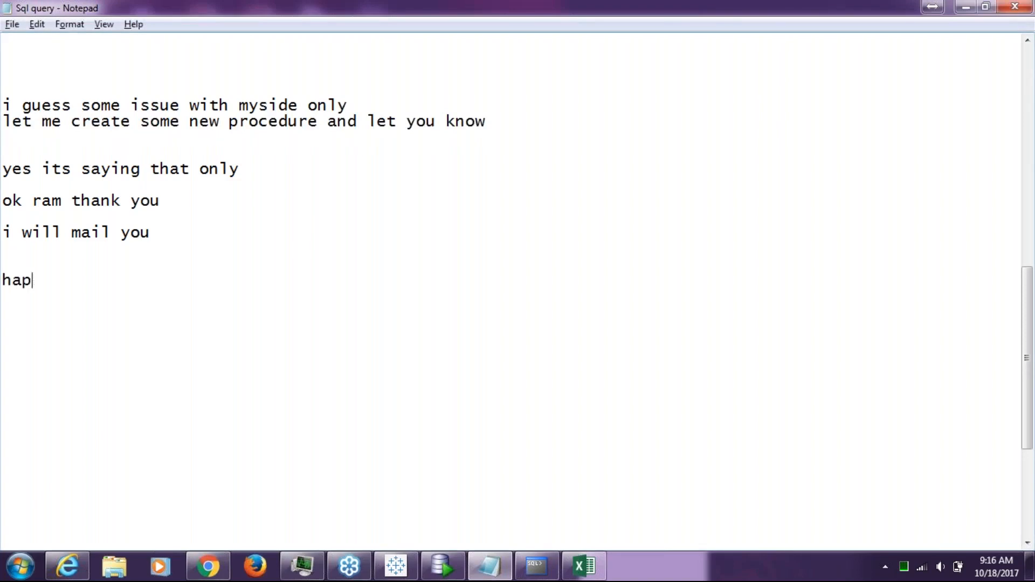
text(py diwali)
key(Return)
text(and ha)
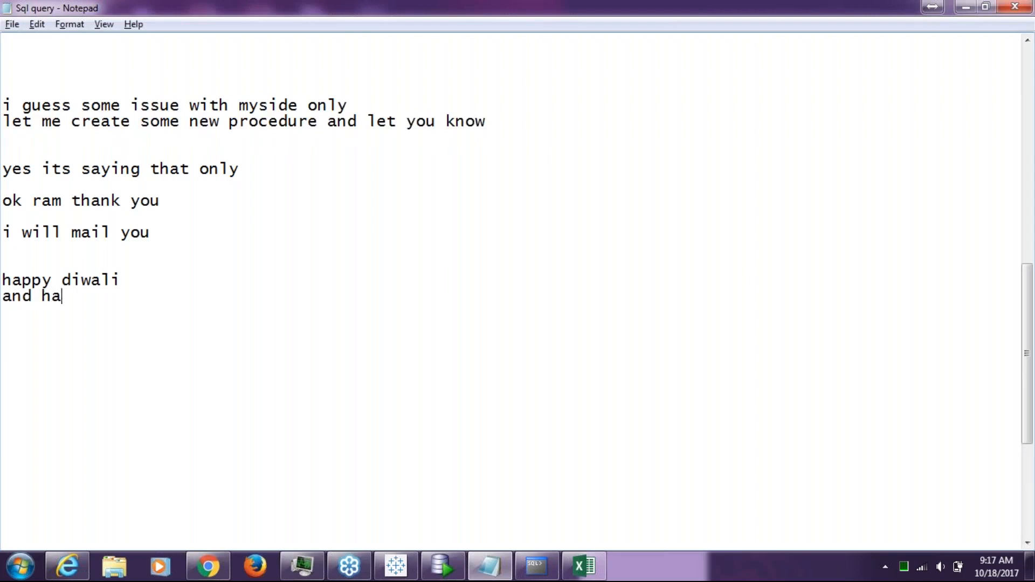
text(ve a freate)
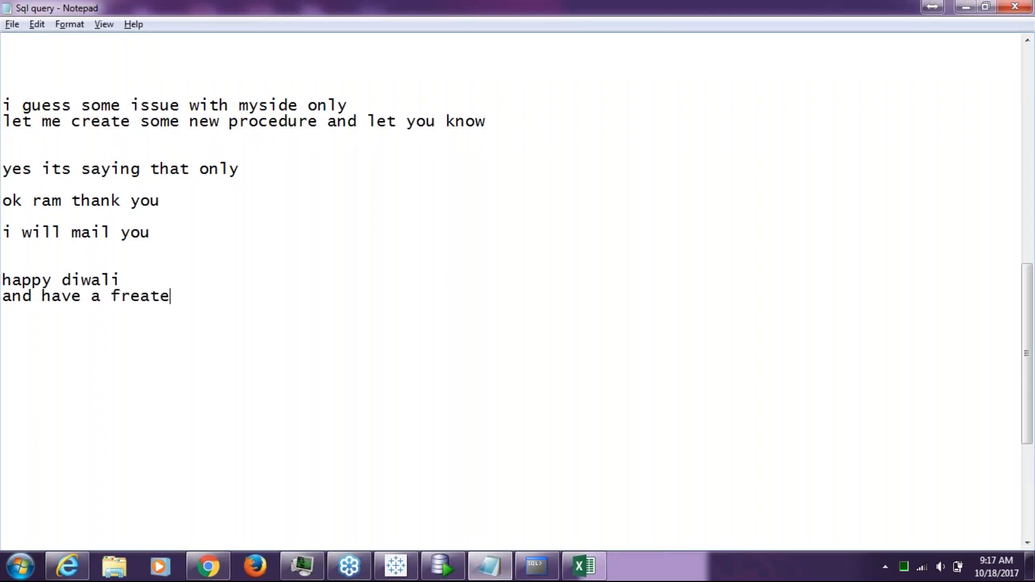
text( \\)
key(BackSpace)
key(BackSpace)
key(BackSpace)
key(BackSpace)
key(BackSpace)
key(BackSpace)
key(BackSpace)
key(BackSpace)
key(BackSpace)
key(BackSpace)
key(BackSpace)
text(a greate day)
key(Return)
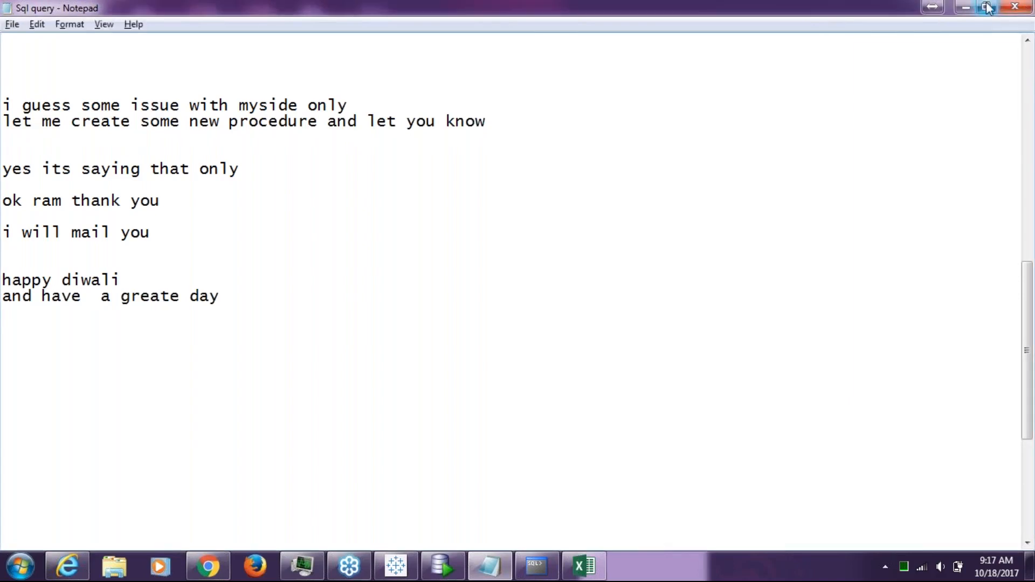
click(967, 8)
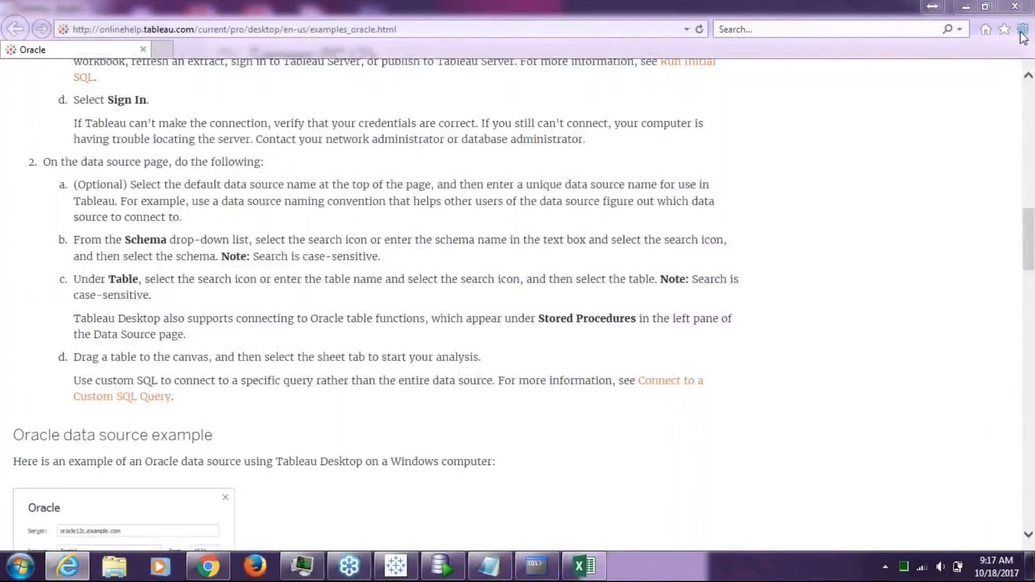
Close the Oracle help browser and leave the GoToWebinar session, confirming with Yes
click(1017, 7)
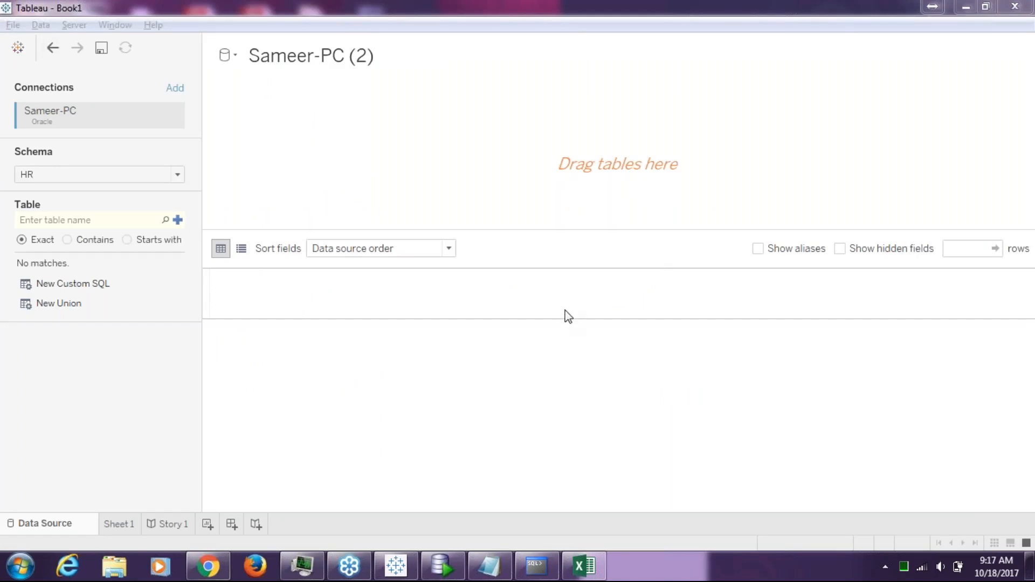
click(1031, 10)
click(530, 312)
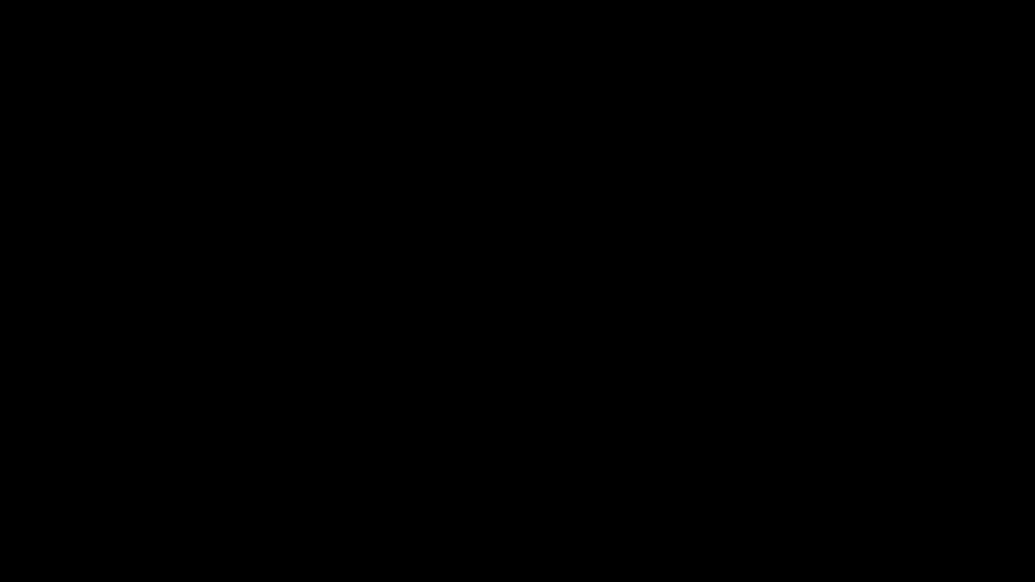